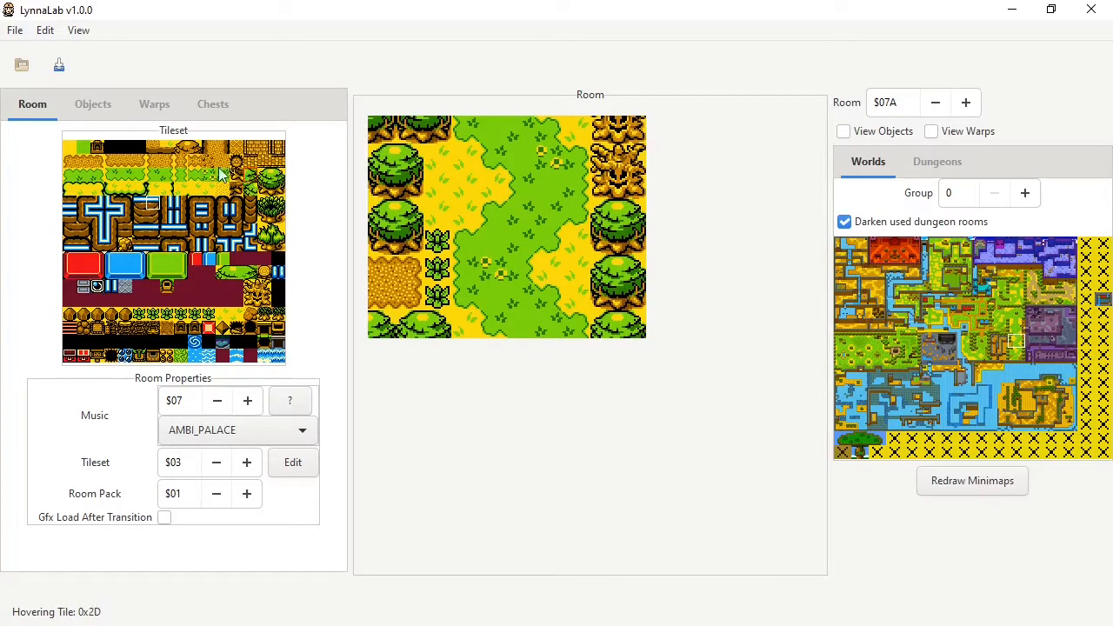
Paint a horizontal strip of edged grass tiles across room $07A from position 2,2 to 7,2.
left_click(196, 174)
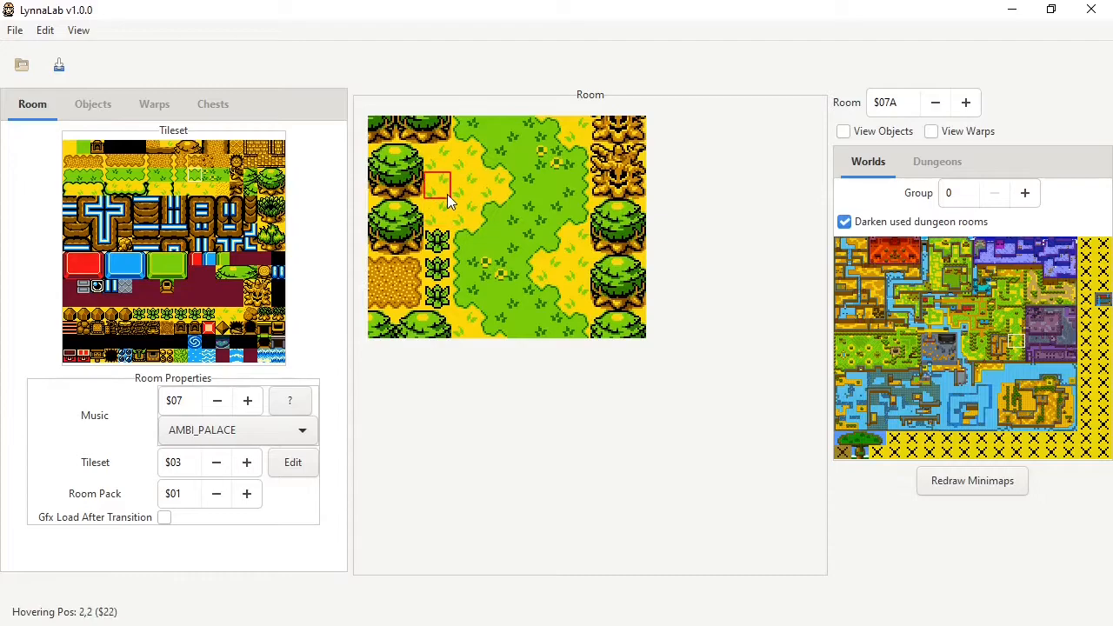
left_click(570, 183)
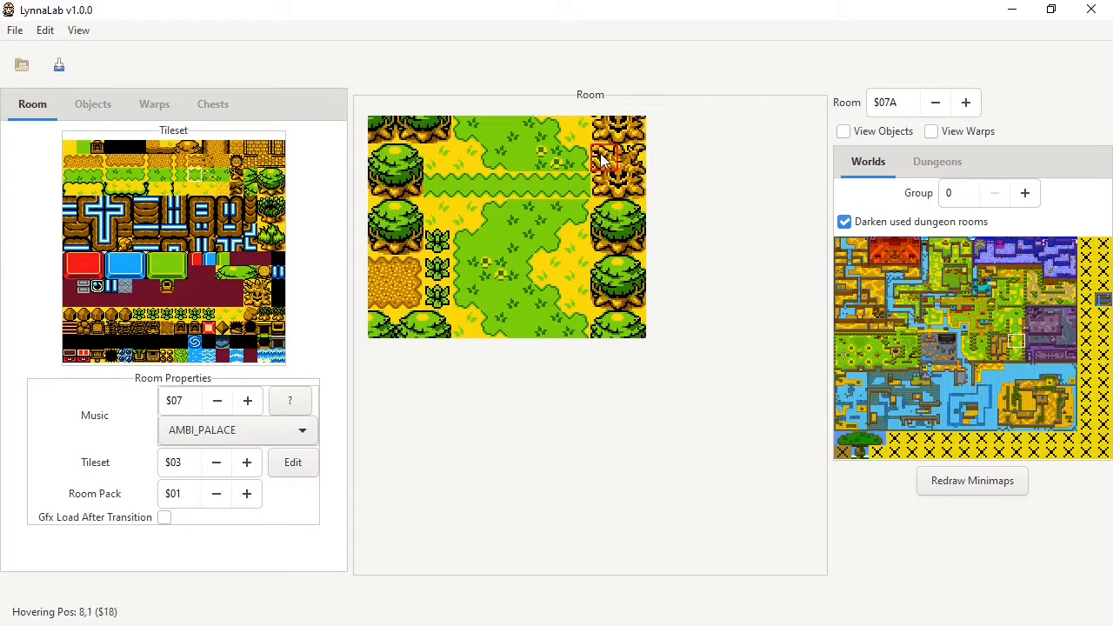
Copy the four tiles of the brown face-like tree into the middle of room $07A, covering positions 4,3 to 5,4.
right_click(613, 158)
right_click(631, 159)
left_click(517, 213)
right_click(613, 183)
left_click(498, 238)
right_click(586, 186)
right_click(593, 187)
left_click(520, 237)
right_click(623, 189)
left_click(525, 239)
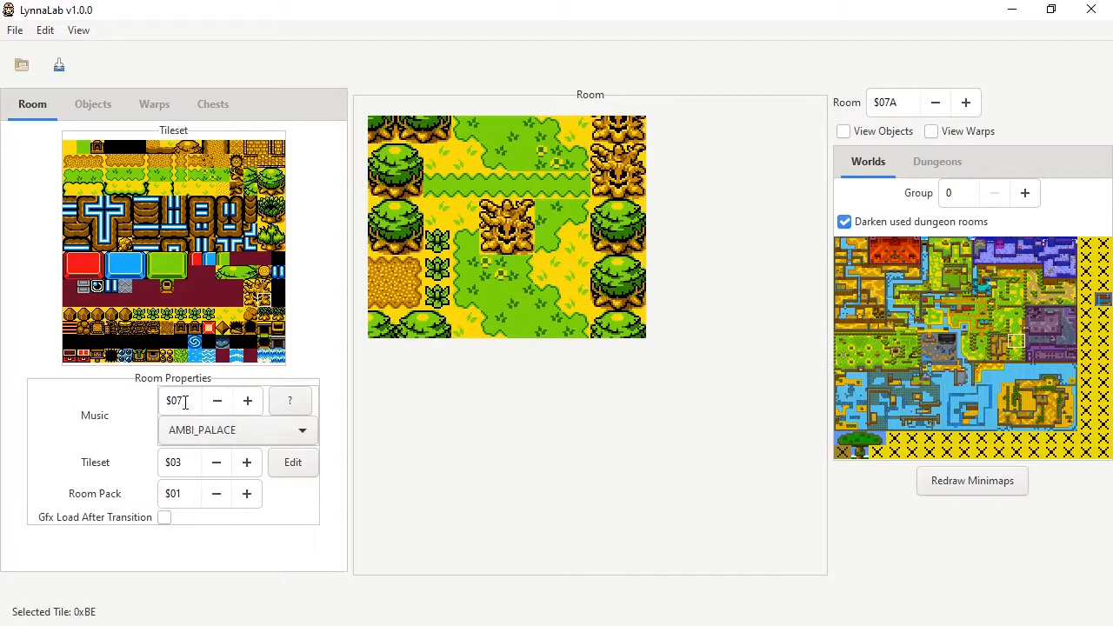
Set the music of room $07A to $11 (FILE_SELECT).
left_click_drag(190, 401, 146, 398)
left_click(184, 404)
left_click(163, 401)
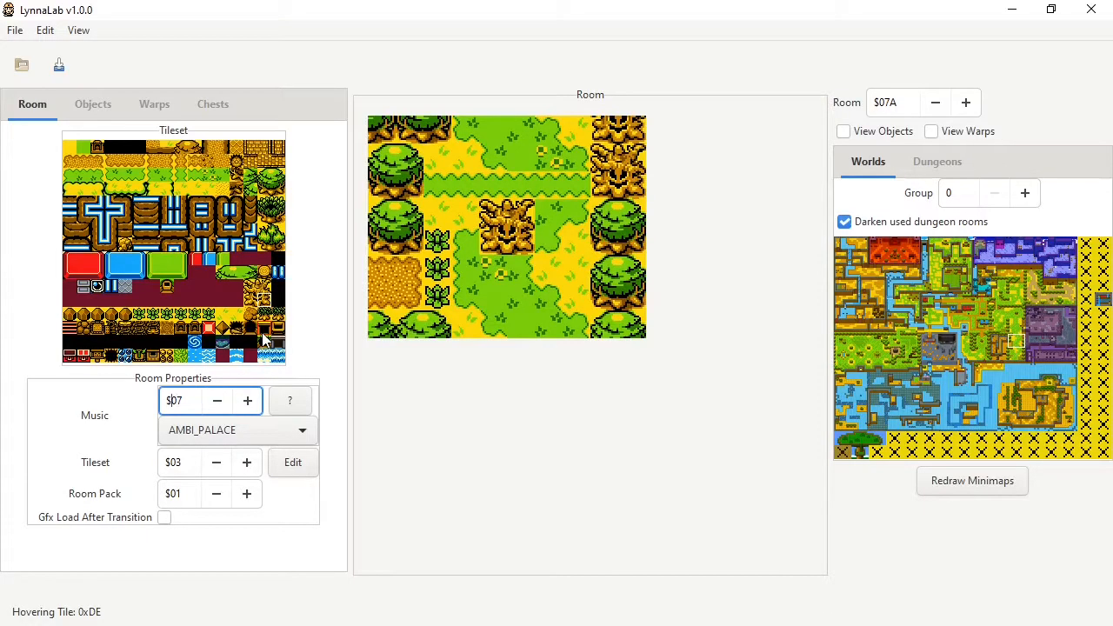
key("Right")
key("Right")
key("Return")
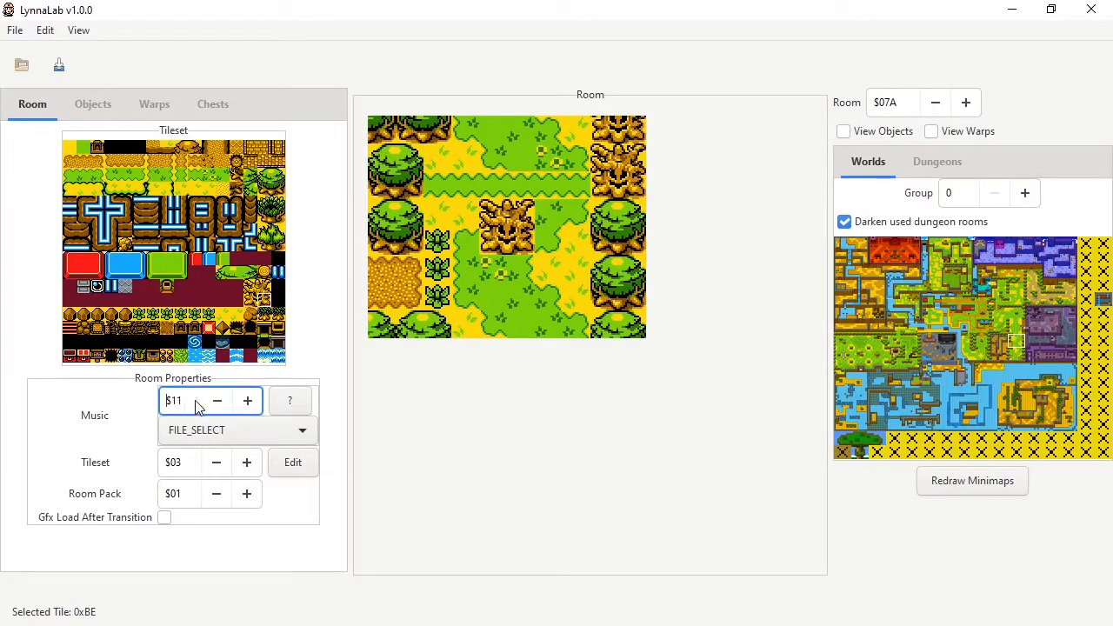
Step the room's music value down four tracks and up three.
left_click(196, 430)
left_click(195, 432)
left_click(218, 403)
left_click(218, 402)
left_click(218, 402)
left_click(219, 402)
left_click(248, 402)
left_click(248, 402)
left_click(248, 402)
Choose ONOX_CASTLE as the room's music by its name.
left_click(221, 430)
scroll(242, 391, "down", 3)
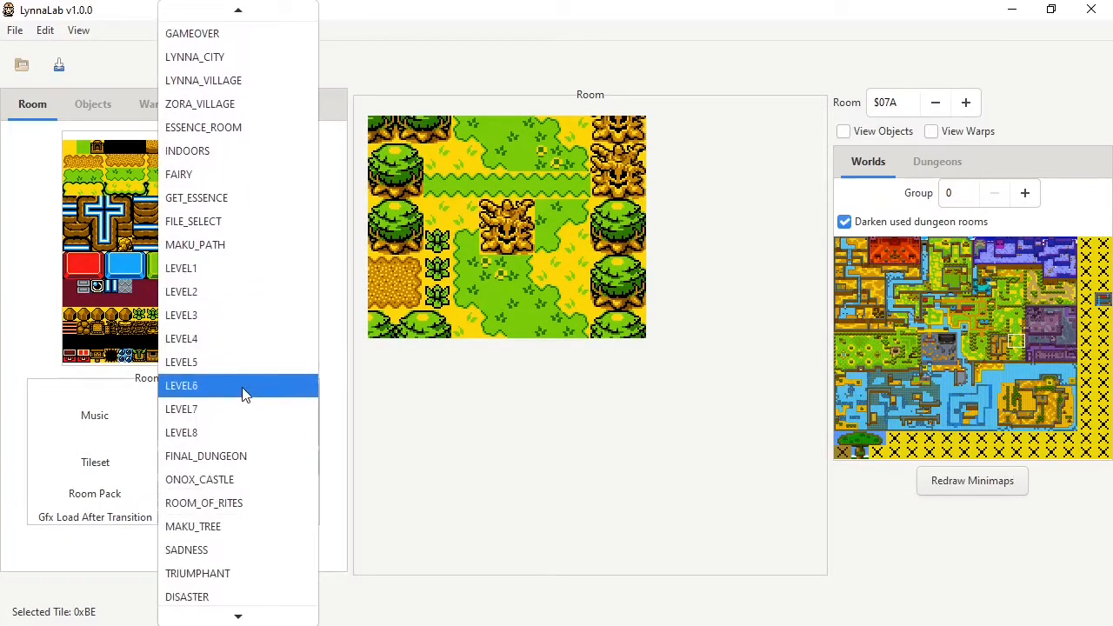
scroll(242, 394, "down", 2)
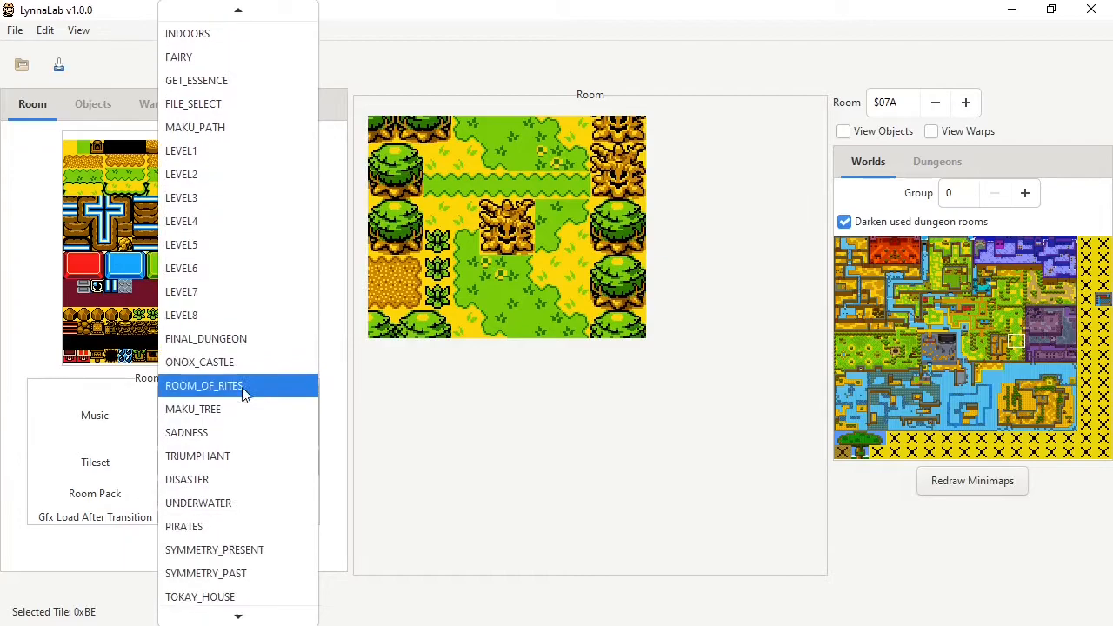
left_click(183, 363)
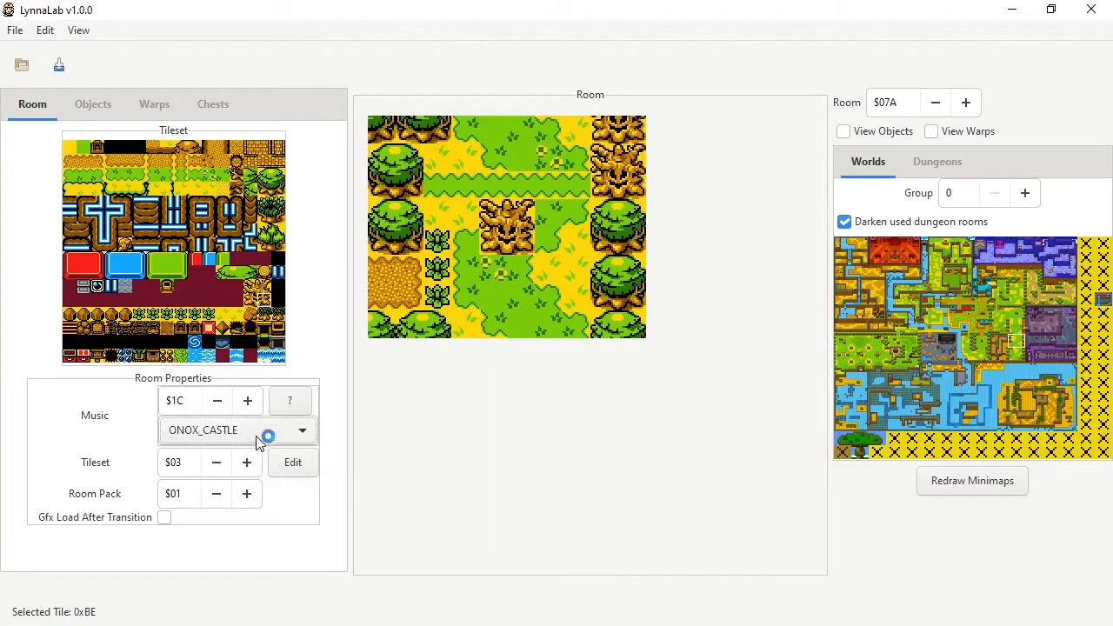
Choose UNDERWATER as the music of room $07A.
left_click(260, 431)
scroll(261, 413, "down", 2)
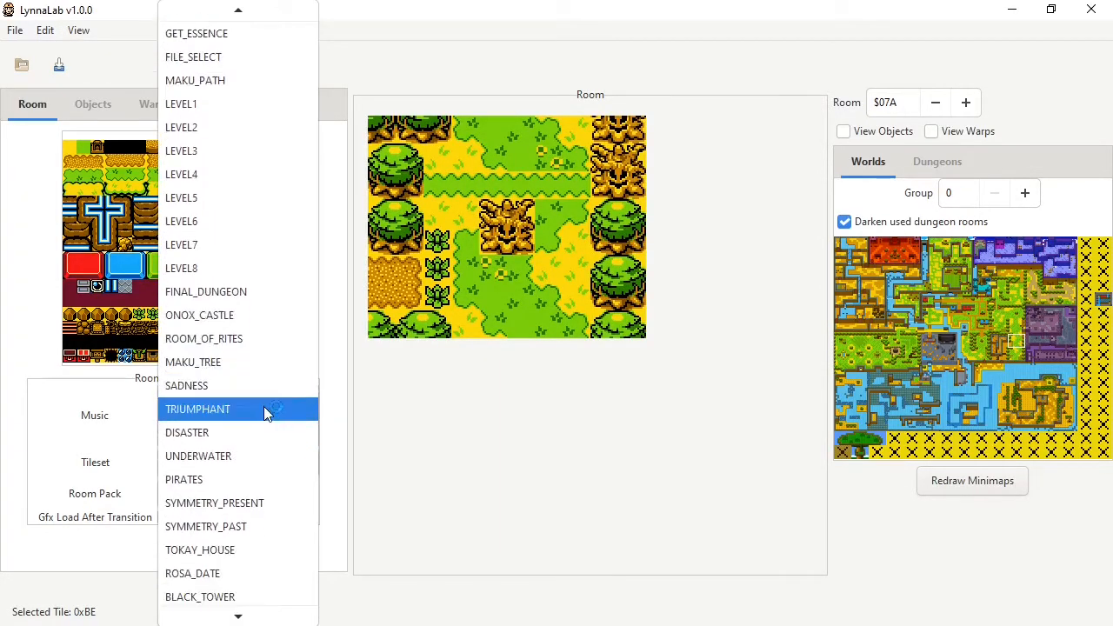
left_click(248, 457)
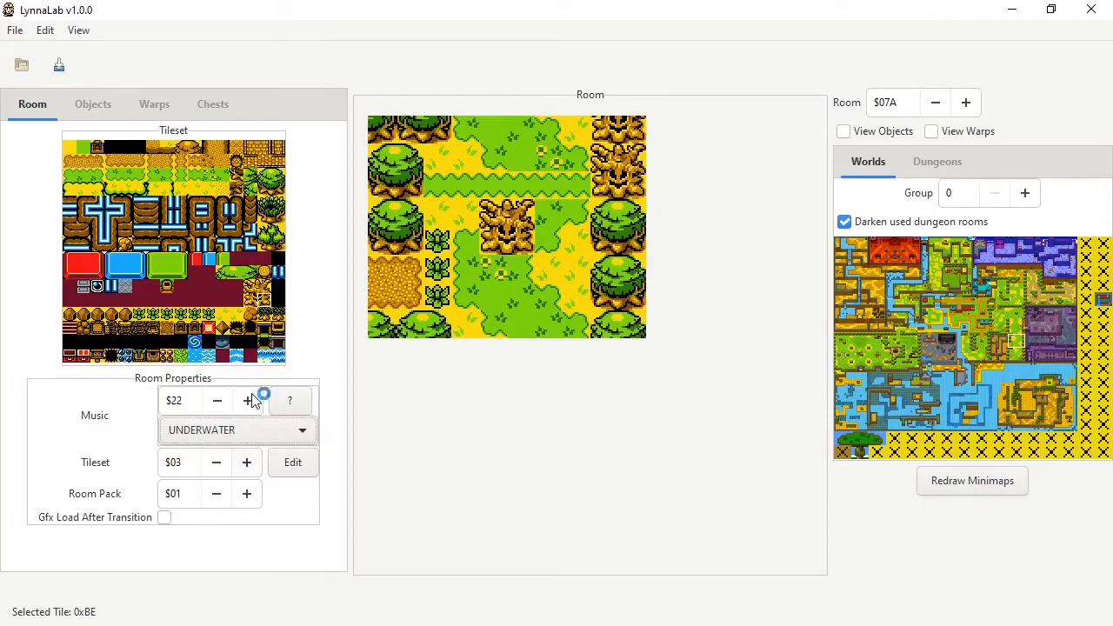
Look through the full reference of values for the Music field down to its end, and close it.
left_click(299, 403)
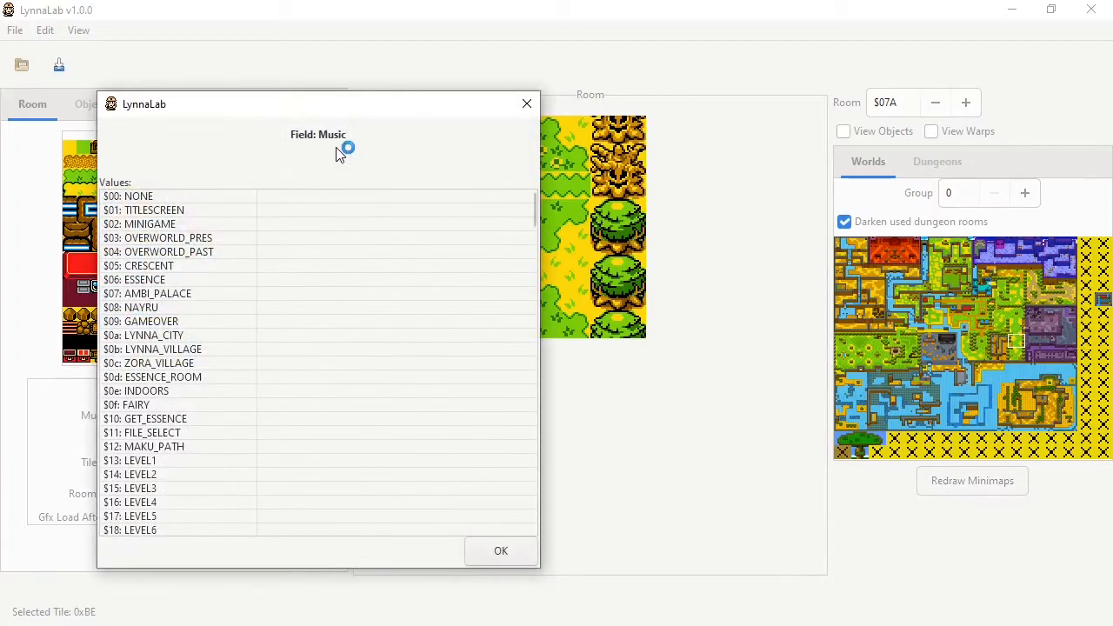
scroll(416, 255, "down", 5)
scroll(537, 217, "up", 5)
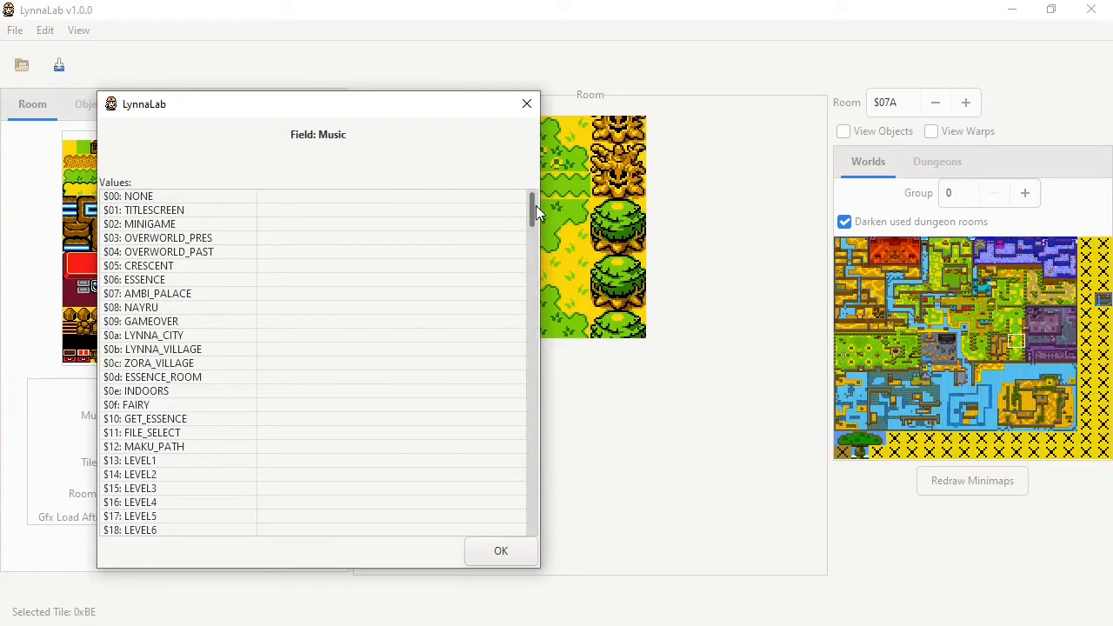
left_click_drag(529, 201, 519, 454)
scroll(165, 340, "down", 12)
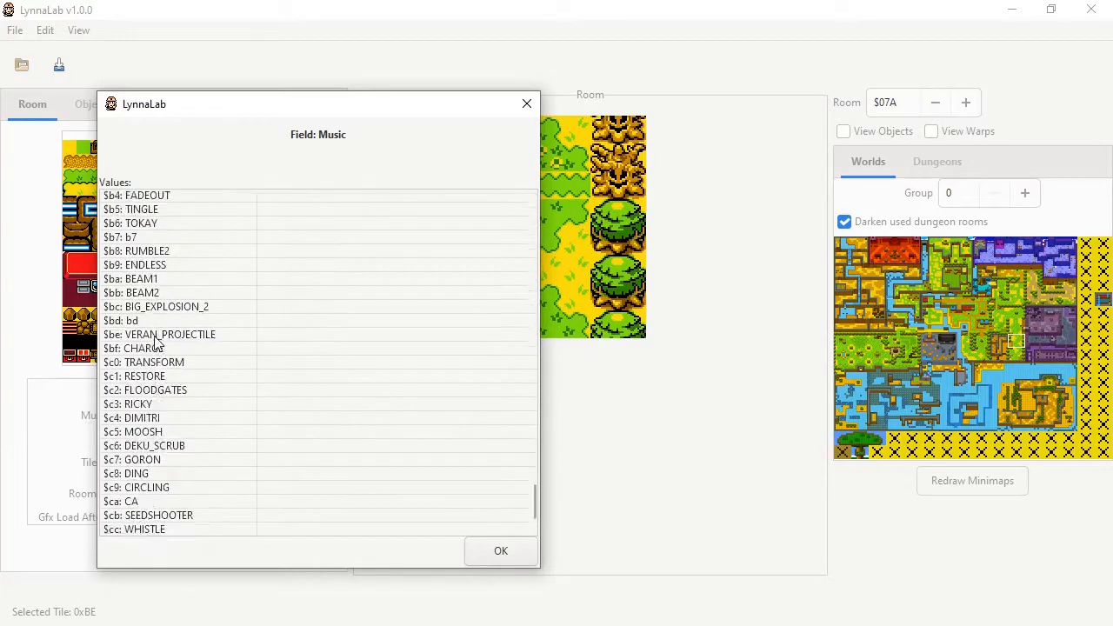
scroll(206, 302, "down", 1)
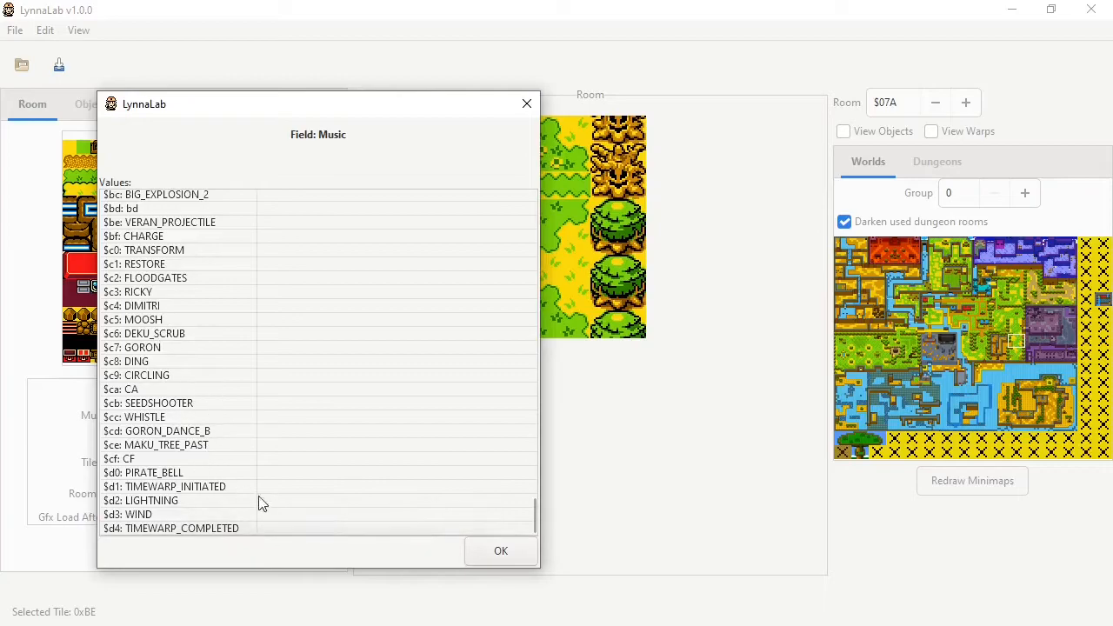
left_click(489, 553)
Cycle the tileset of room $07A through neighbouring values and return it to $03.
left_click(190, 463)
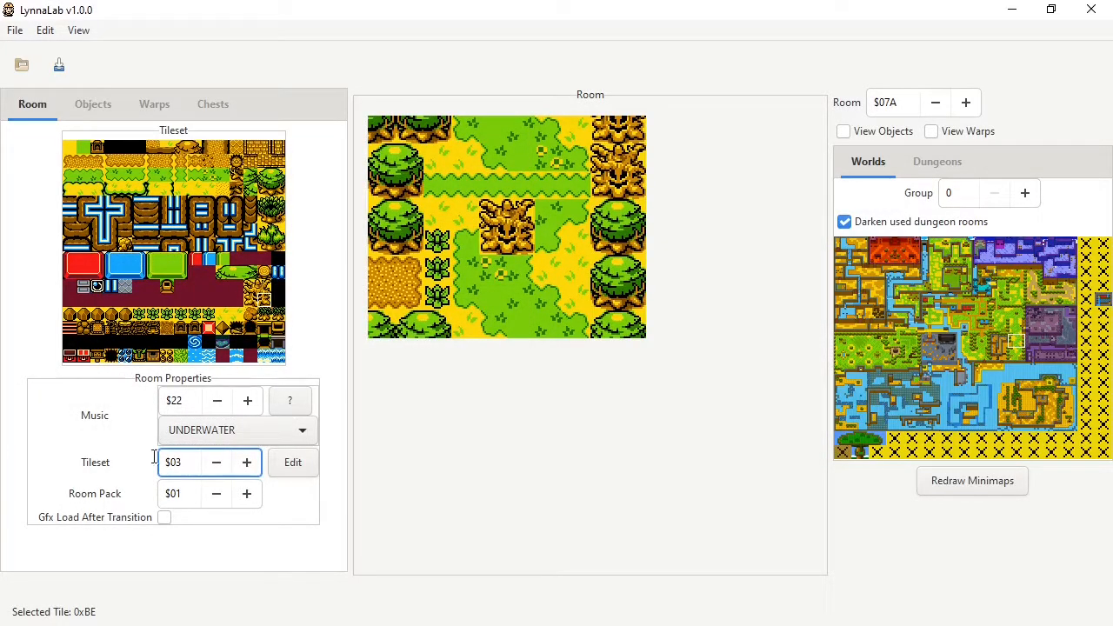
left_click(217, 462)
left_click(216, 463)
left_click(217, 462)
left_click(247, 462)
left_click(247, 462)
left_click(247, 462)
left_click(247, 463)
left_click(217, 462)
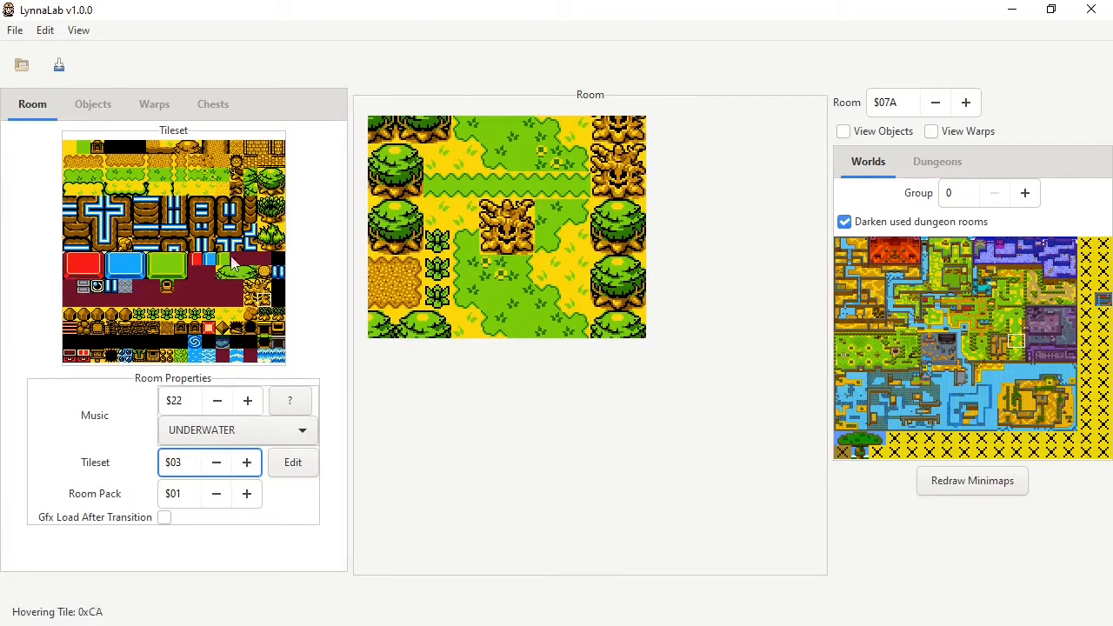
left_click(218, 463)
left_click(247, 463)
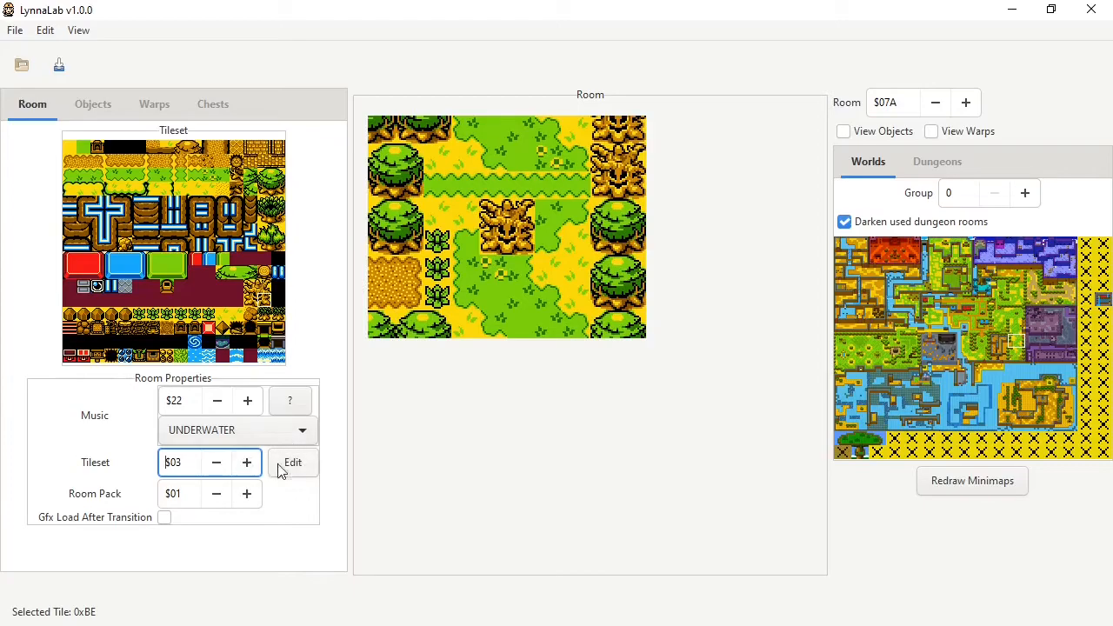
Read the Room Pack description and examine the Room Pack value of room $038 on the world map.
left_click(176, 496)
mouse_move(195, 492)
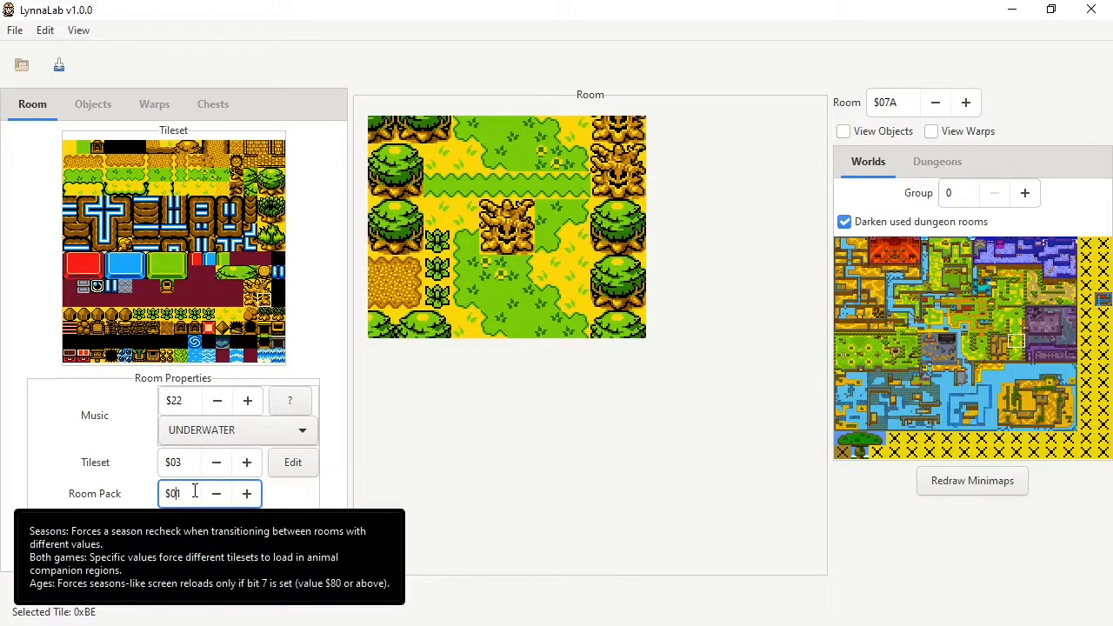
left_click(978, 280)
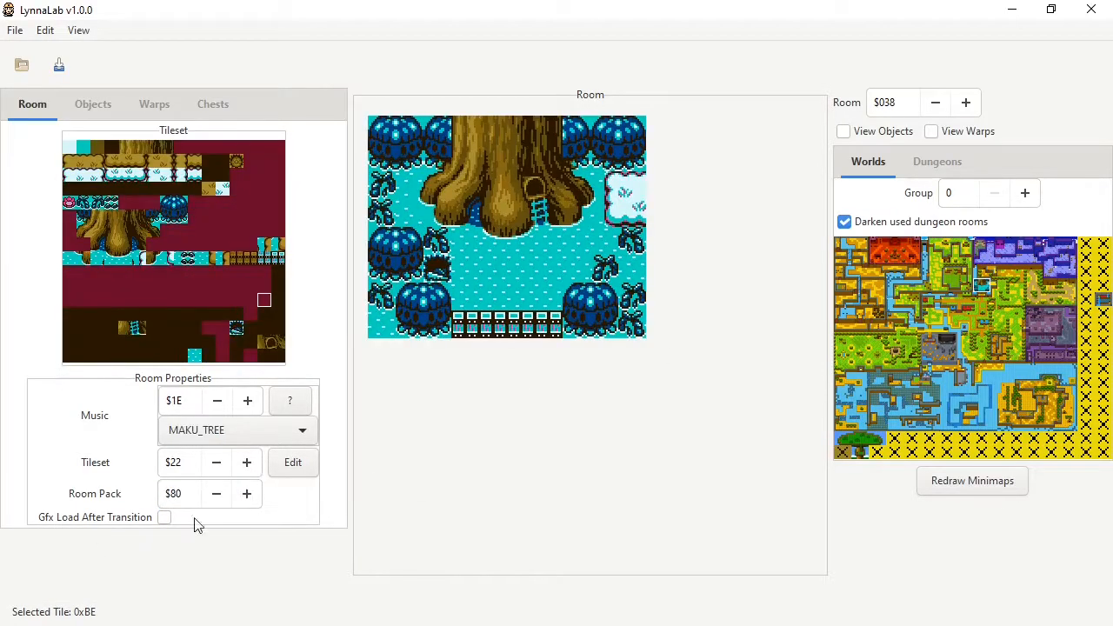
double_click(197, 495)
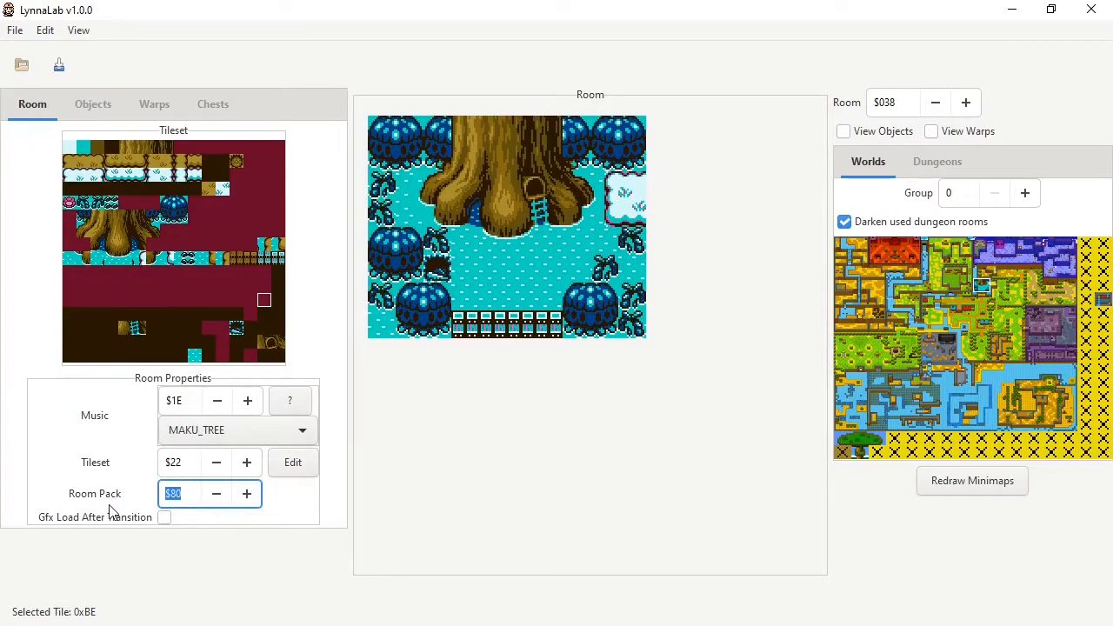
Open room $036 and set its Room Pack to $7F.
left_click(949, 287)
double_click(186, 496)
left_click(190, 494)
key("BackSpace")
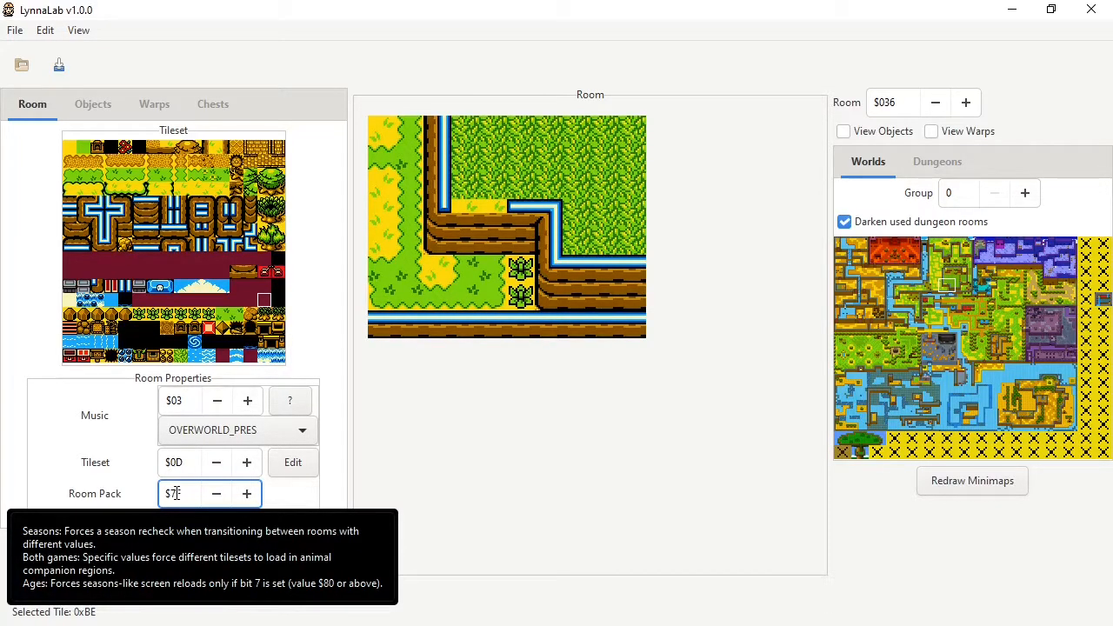
type("F")
Switch room $036's tileset to $0E and $0F to compare the layouts, and return it to $0D.
left_click(181, 464)
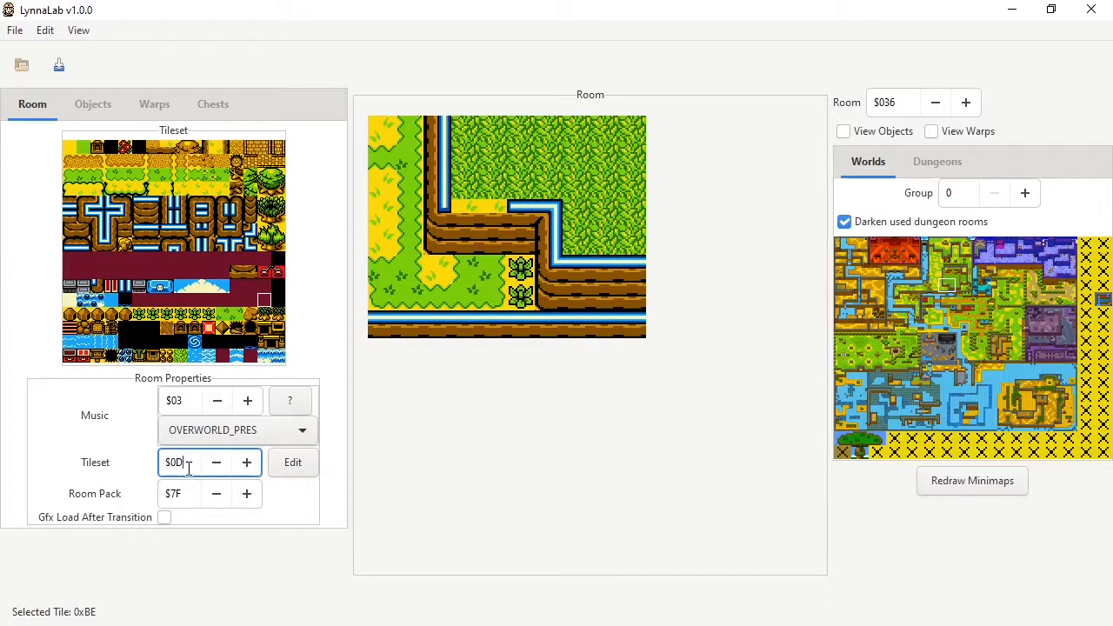
left_click(247, 466)
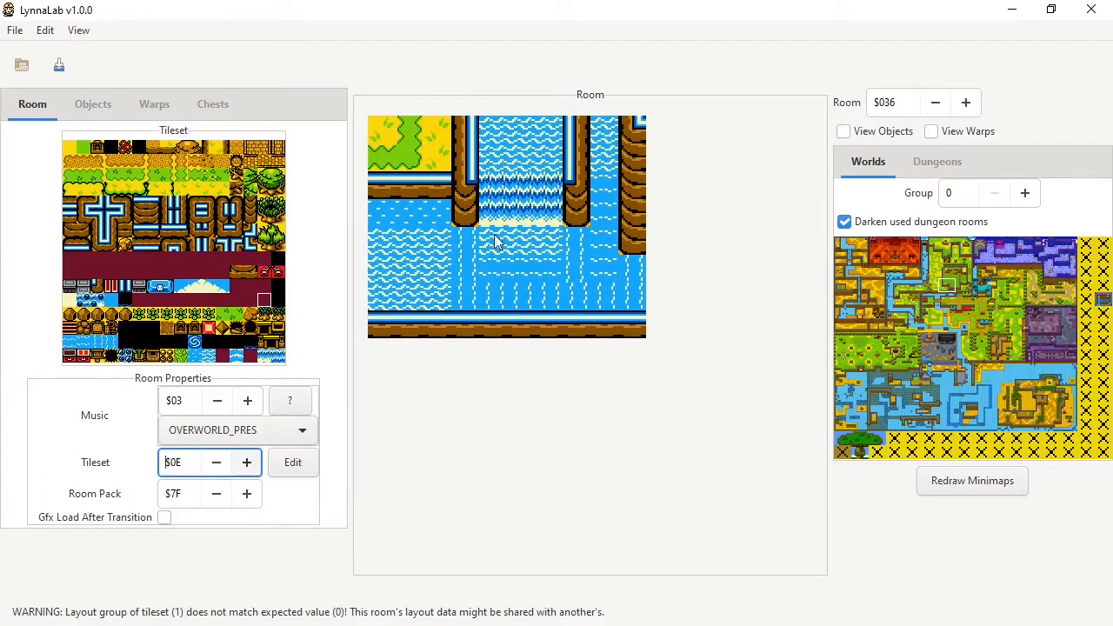
left_click(247, 463)
left_click(185, 496)
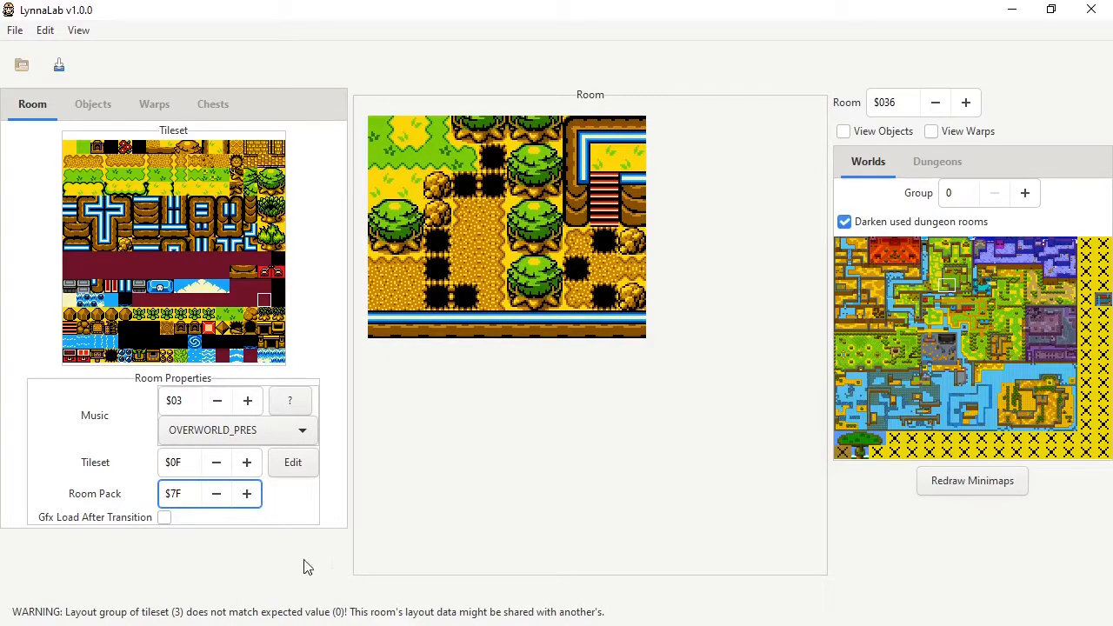
left_click(223, 466)
left_click(223, 465)
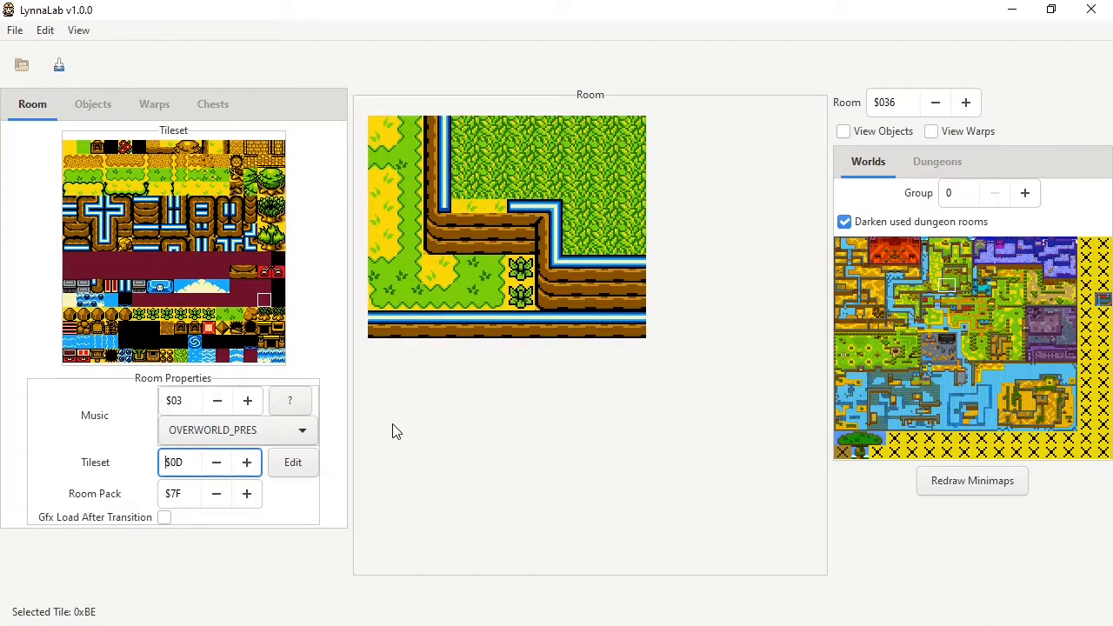
left_click(180, 494)
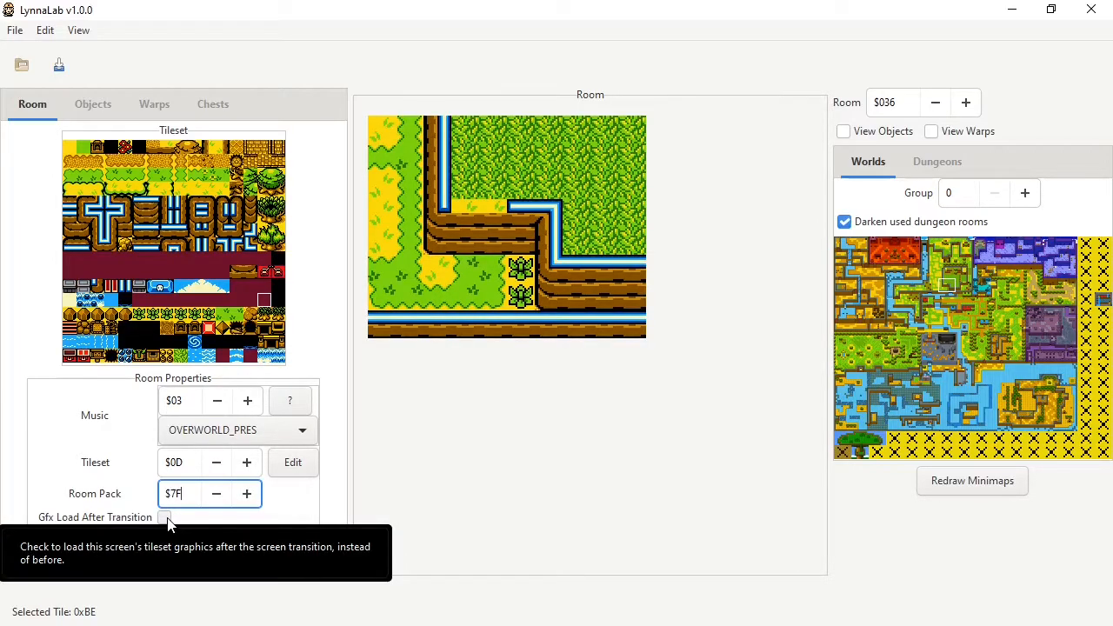
Compare the tileset values of rooms $05A and $059.
left_click(1017, 314)
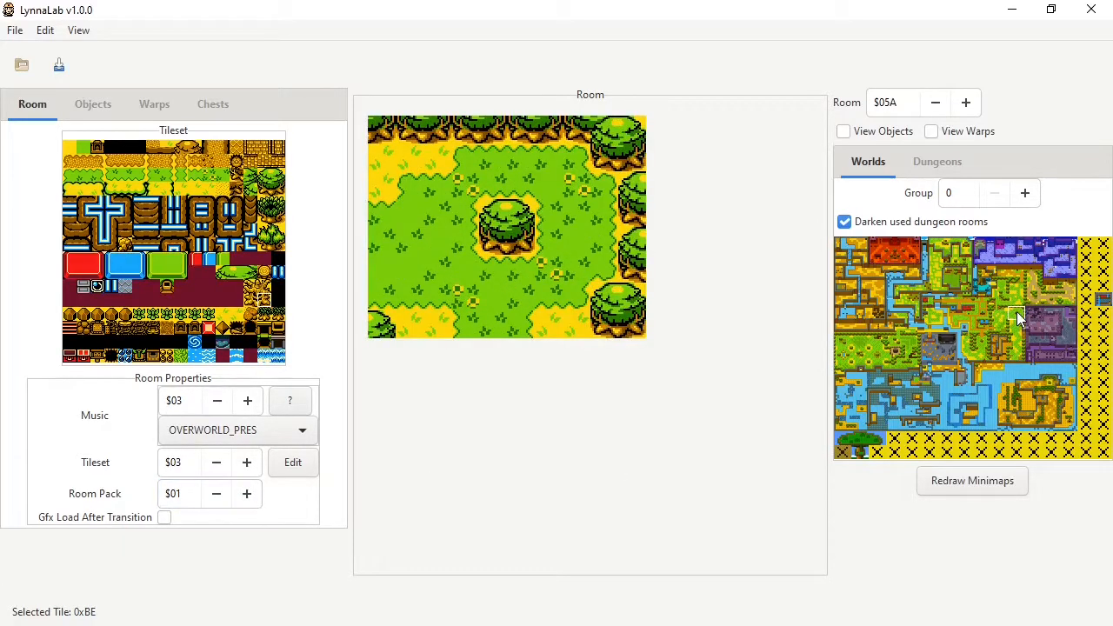
left_click_drag(191, 456, 132, 455)
left_click(999, 314)
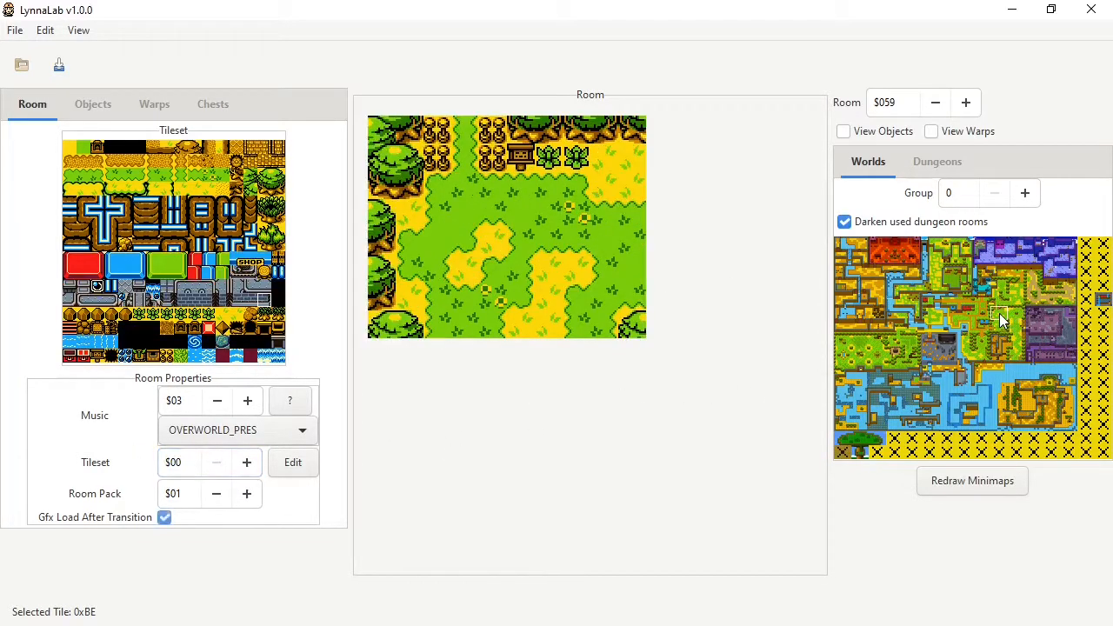
double_click(189, 459)
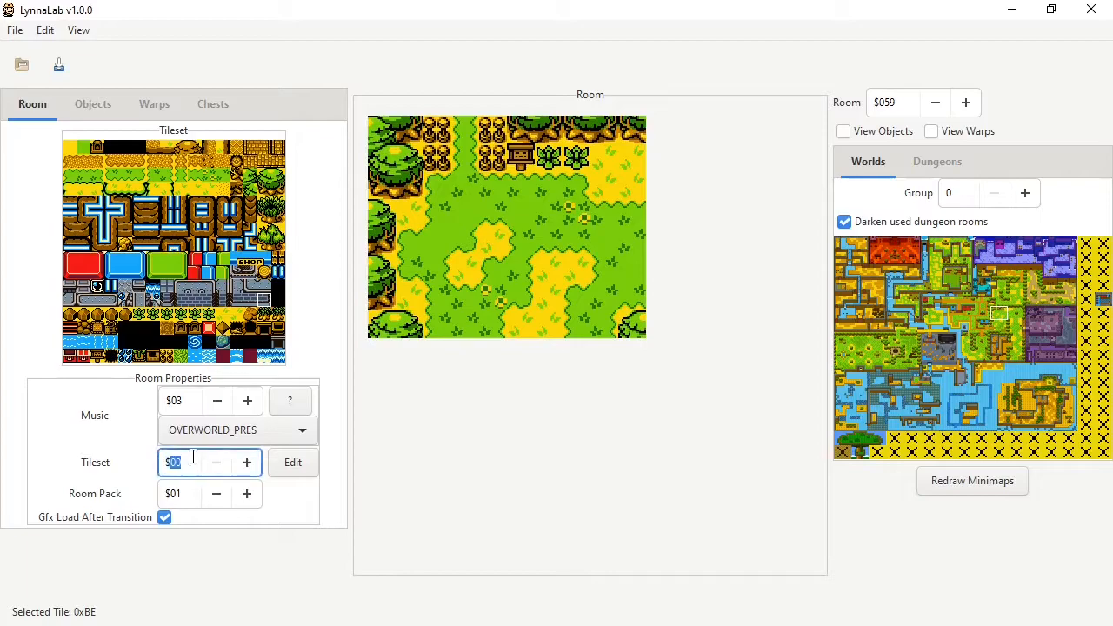
left_click(189, 463)
left_click_drag(189, 463, 143, 461)
left_click(181, 464)
Switch room $059's tileset to $03 and step it back down to $00.
triple_click(246, 467)
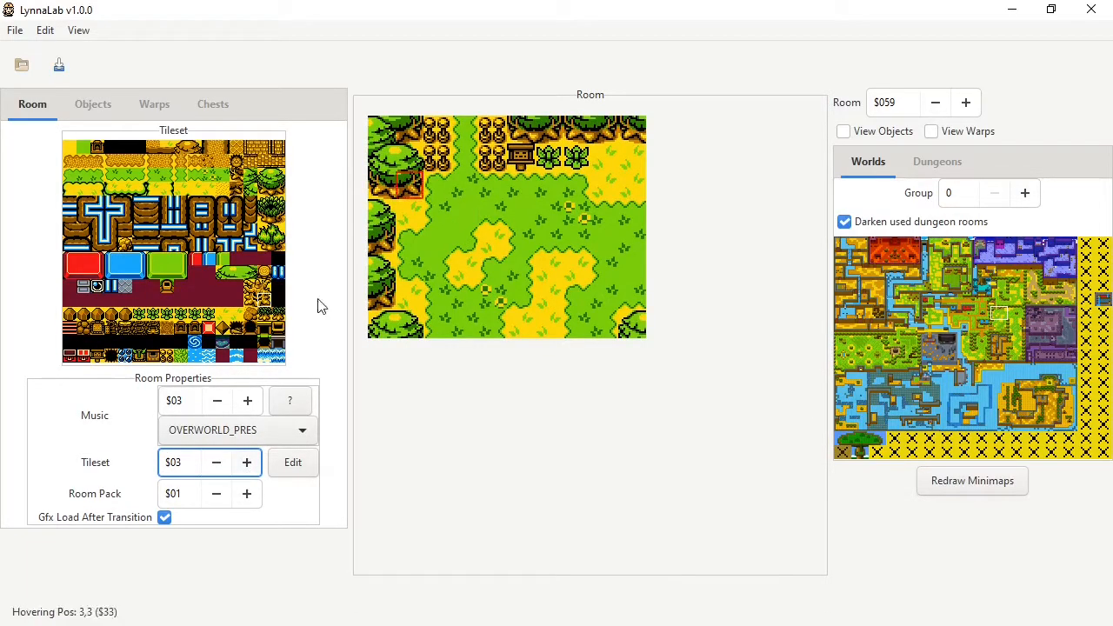
triple_click(215, 466)
Open room $05A, try tileset $00 on it, and set the tileset back to $03.
left_click(1009, 320)
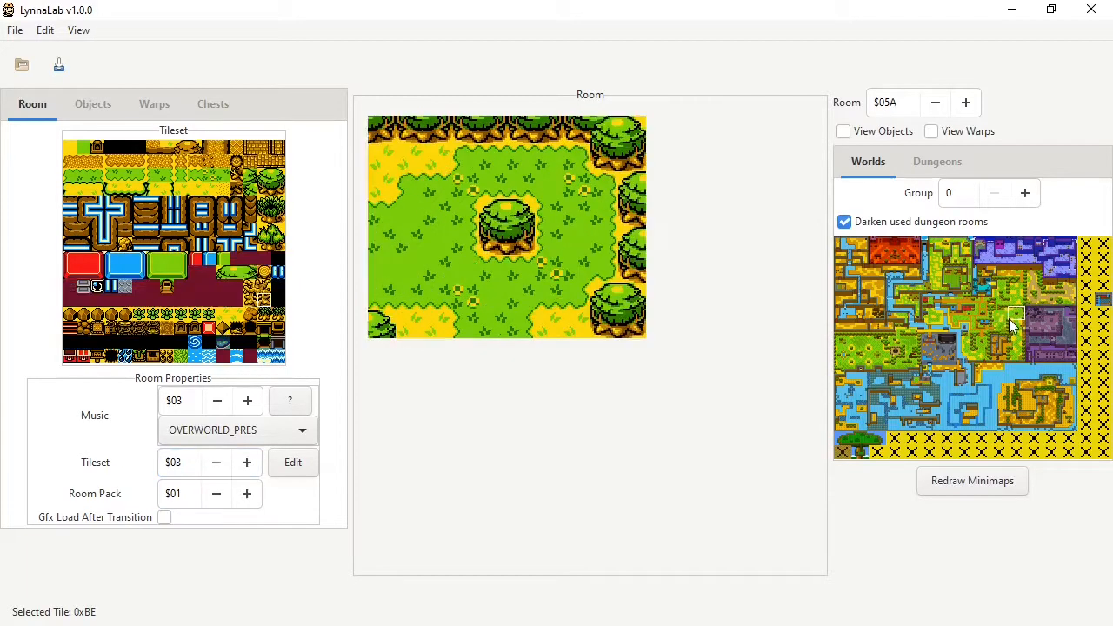
left_click(217, 466)
left_click(218, 466)
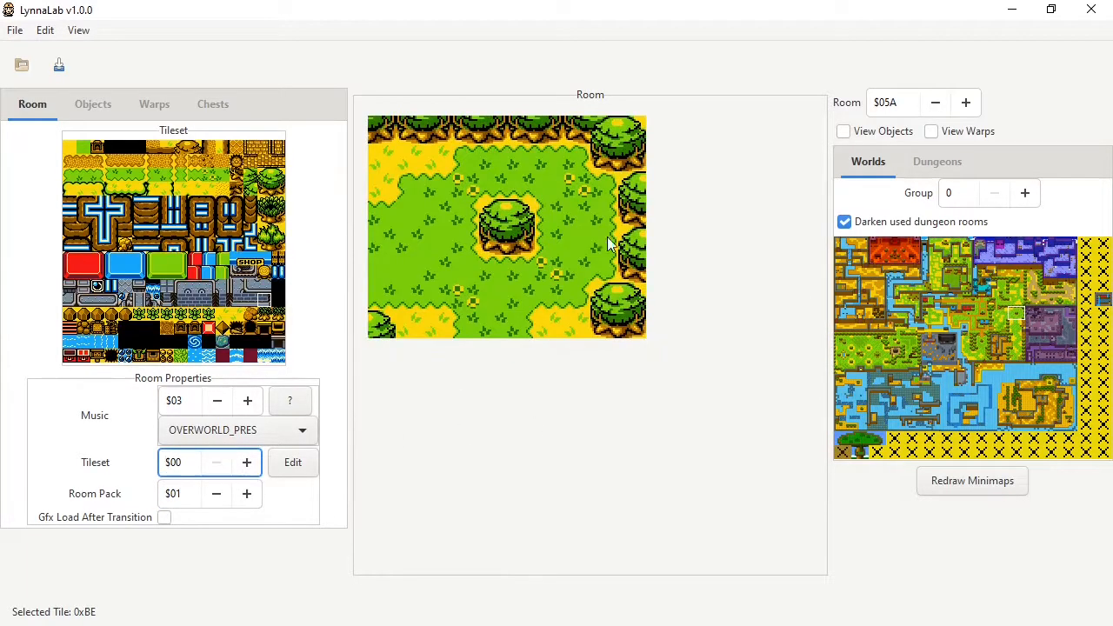
triple_click(246, 466)
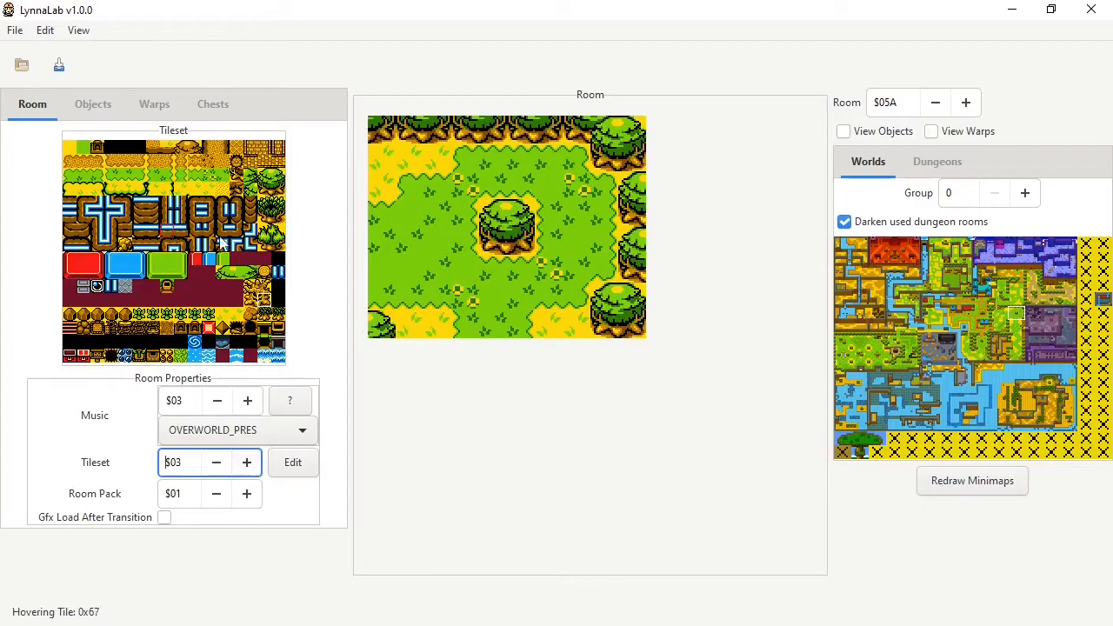
Replace the central tree in room $05A with the 2×2 gnarled brown stump tiles from tileset $03.
left_click(250, 284)
left_click(498, 209)
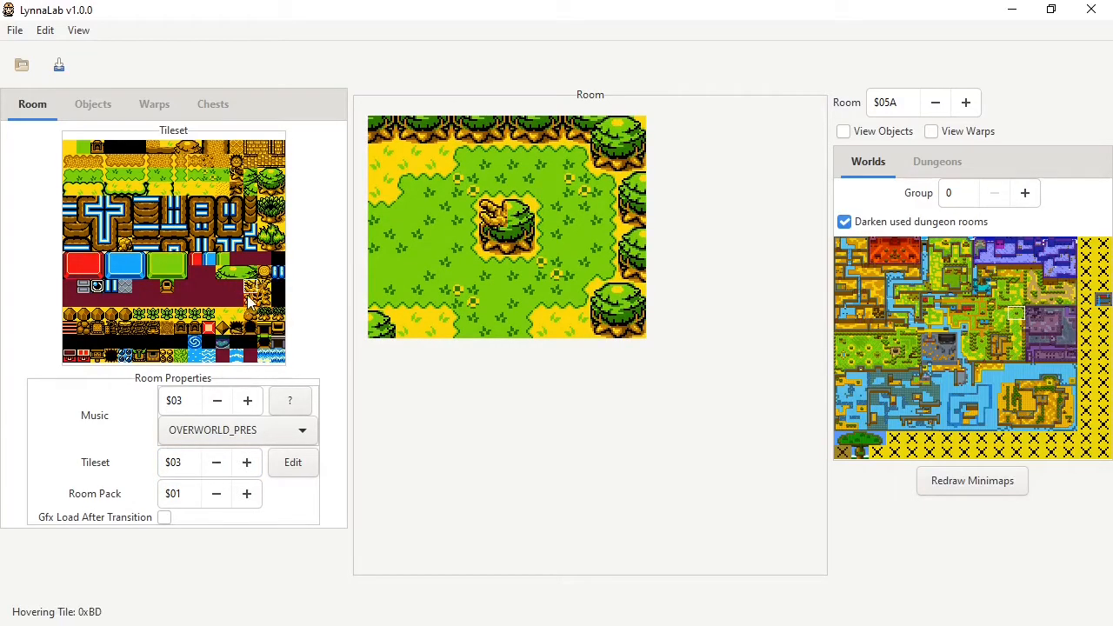
left_click(250, 300)
left_click(500, 241)
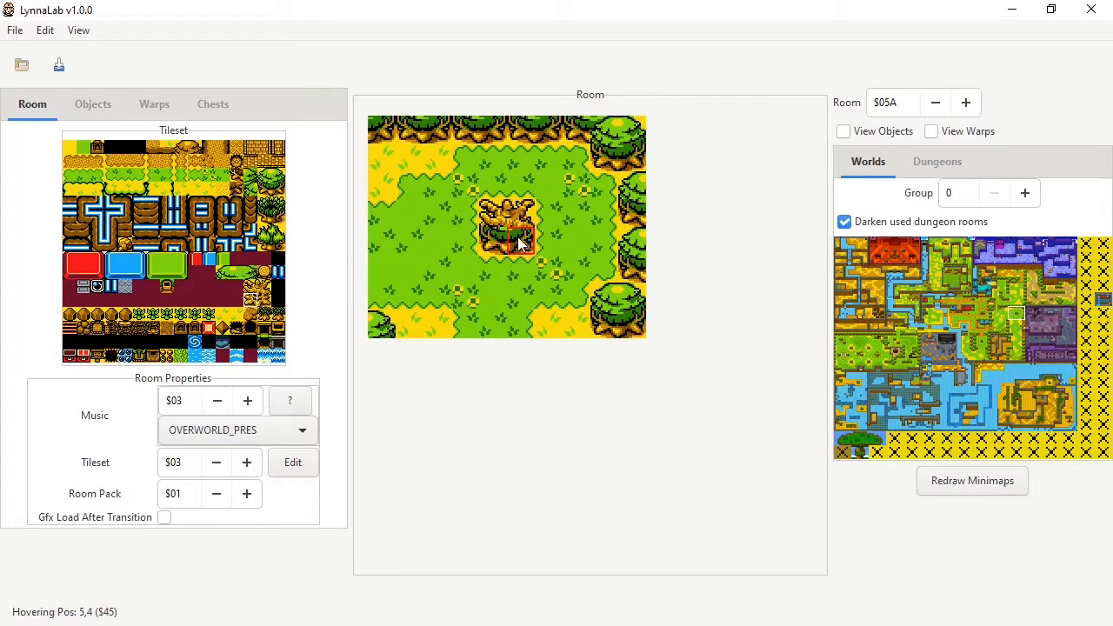
left_click(260, 301)
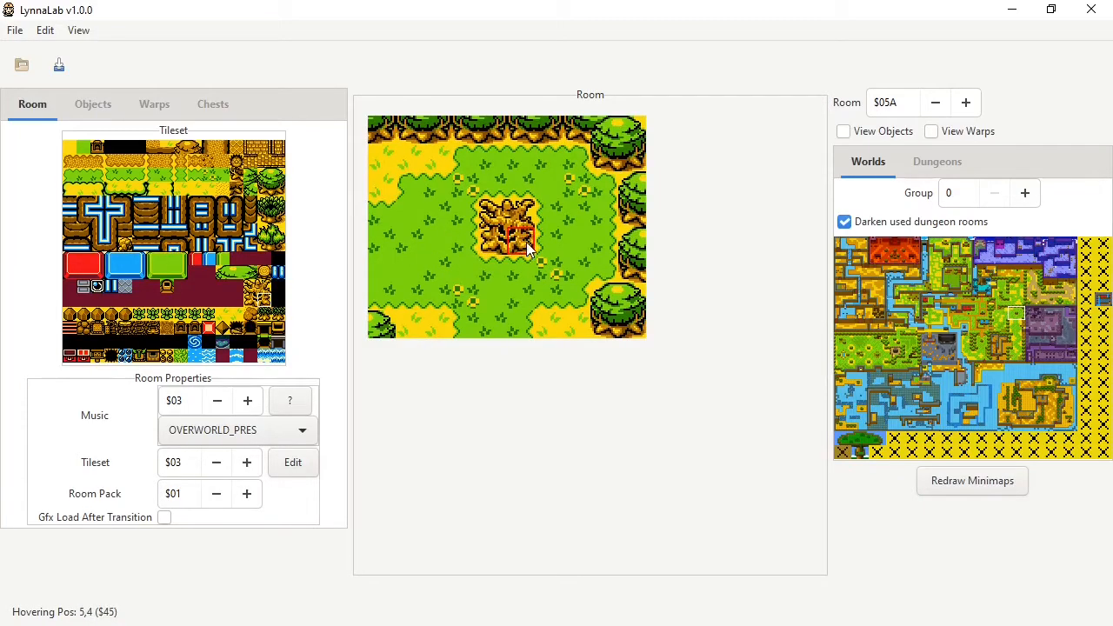
Switch room $05A's tileset to $00 to see how the painted stump renders, and return it to $03.
left_click(216, 462)
double_click(217, 462)
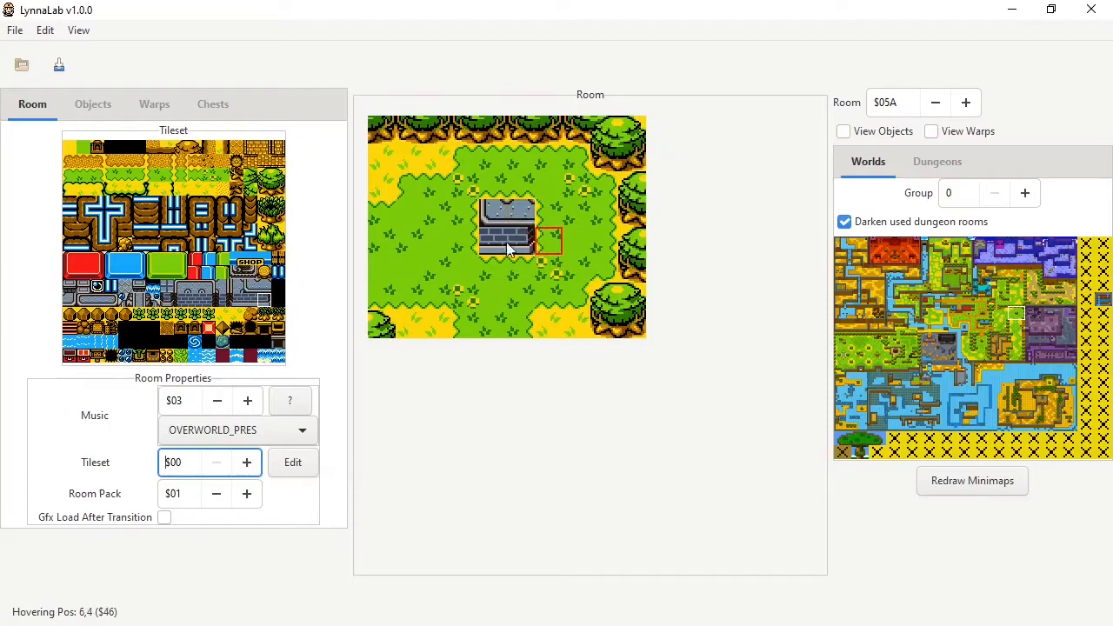
triple_click(250, 464)
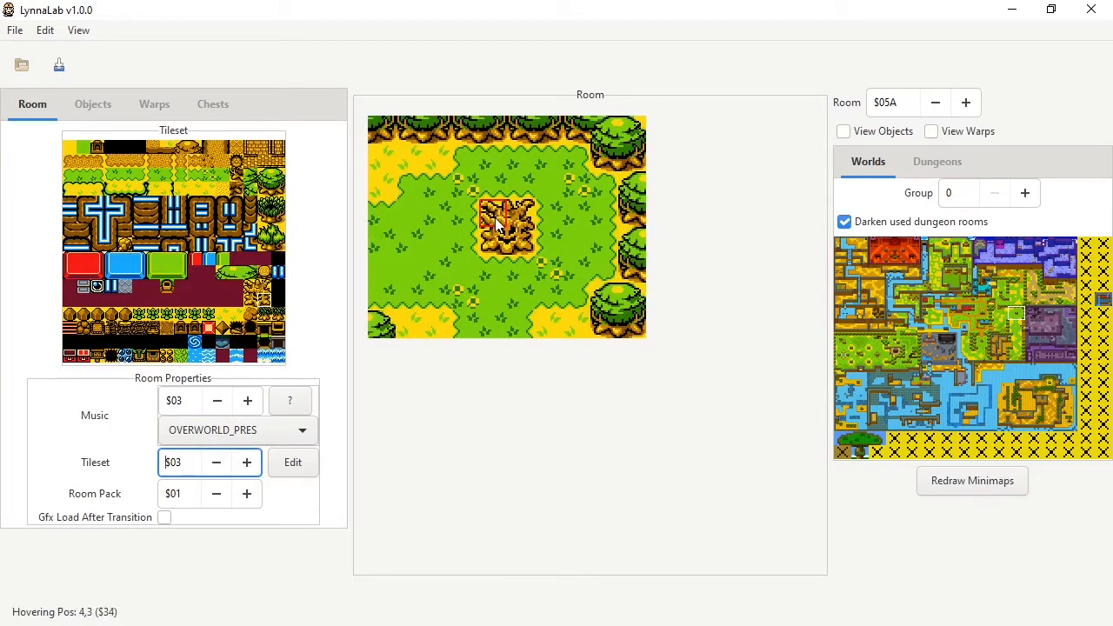
Open room $059 and try its Gfx Load After Transition option.
left_click(1001, 310)
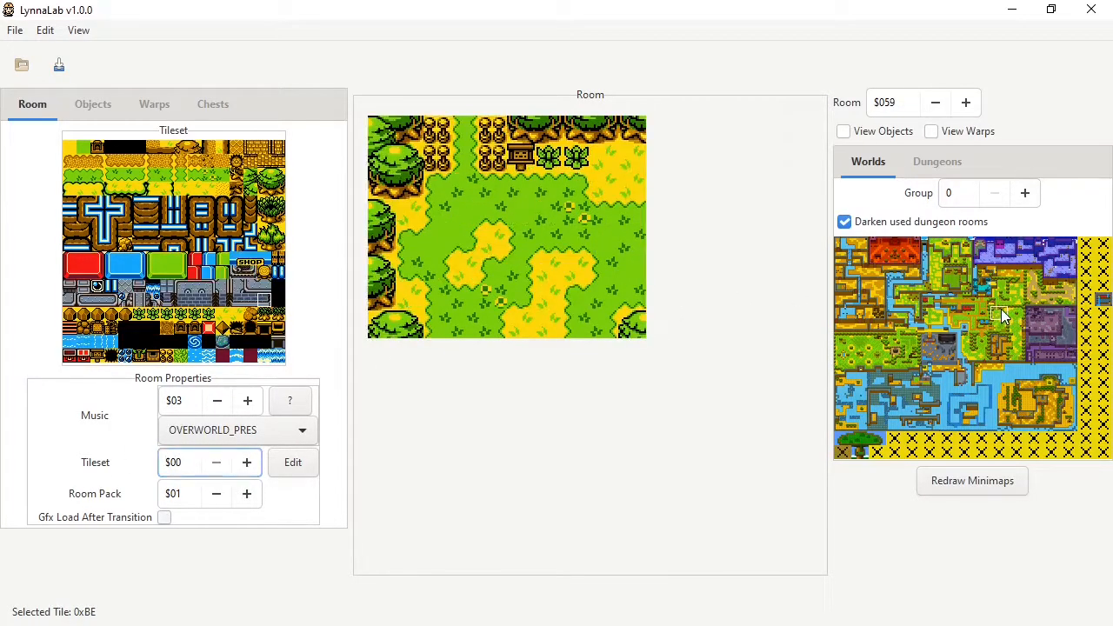
left_click(164, 517)
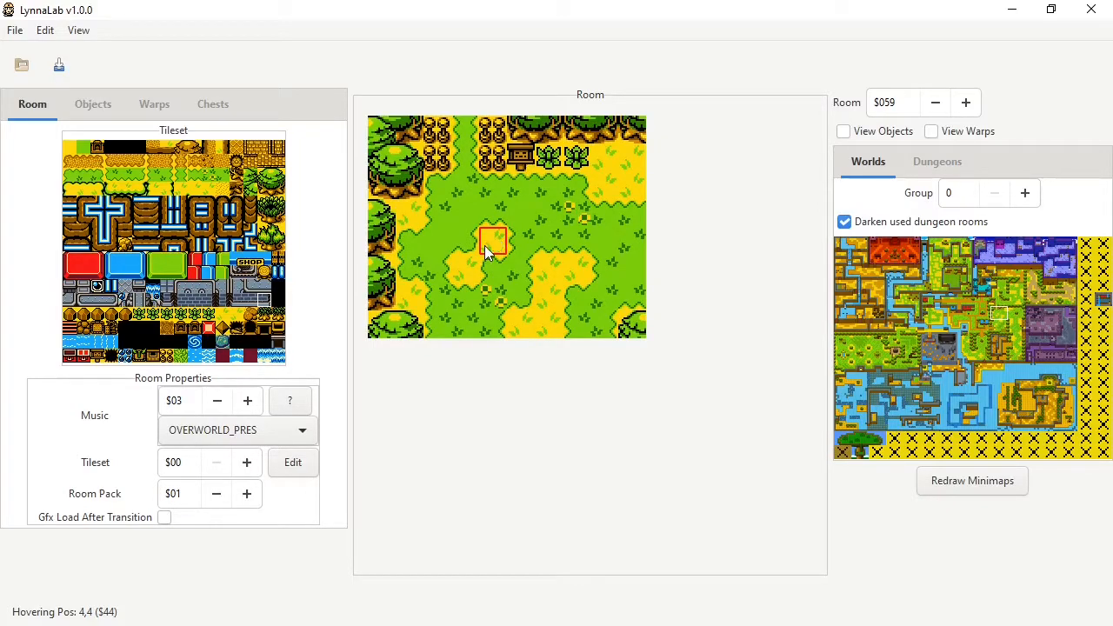
Reopen room $05A, lower its tileset to $00 to compare the central tiles, and raise it back to $03.
left_click(1016, 310)
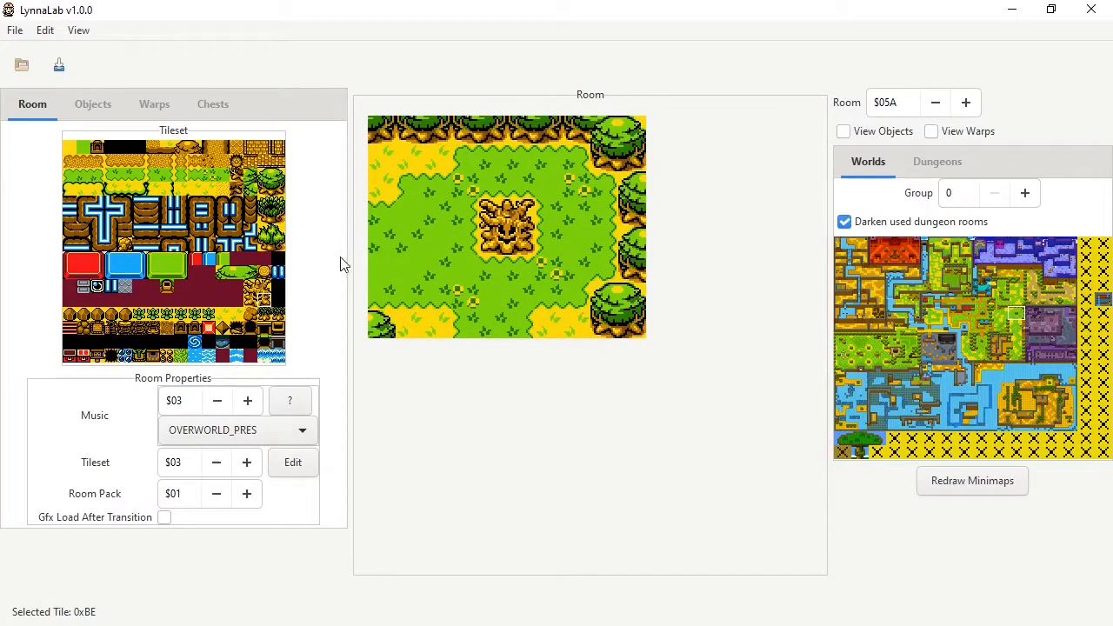
left_click(217, 462)
left_click(216, 462)
left_click(216, 462)
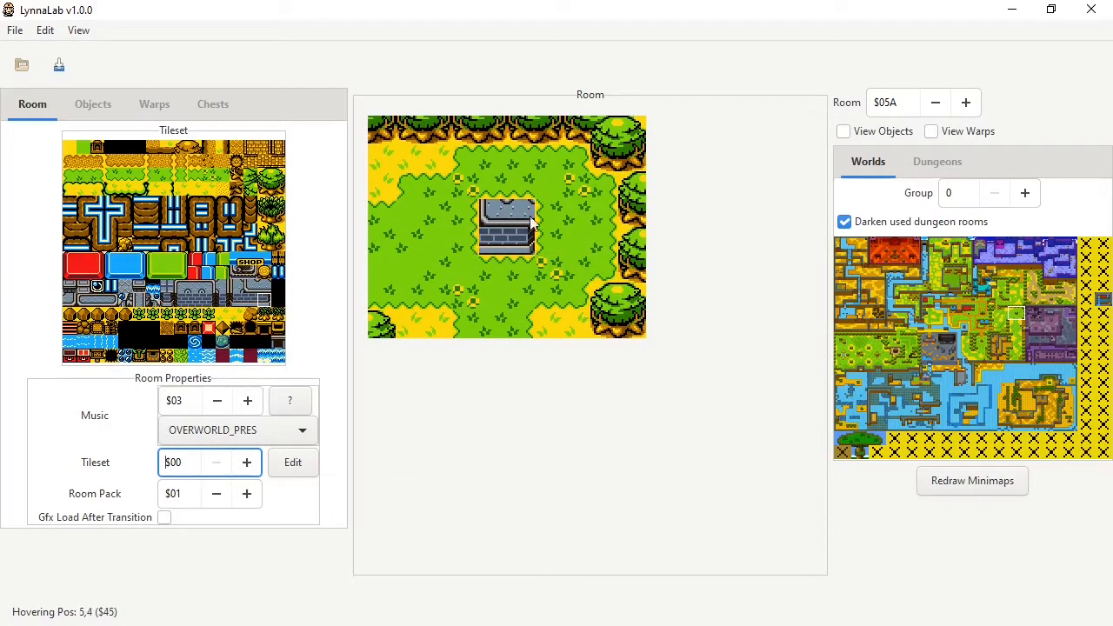
left_click(247, 463)
left_click(246, 463)
left_click(247, 462)
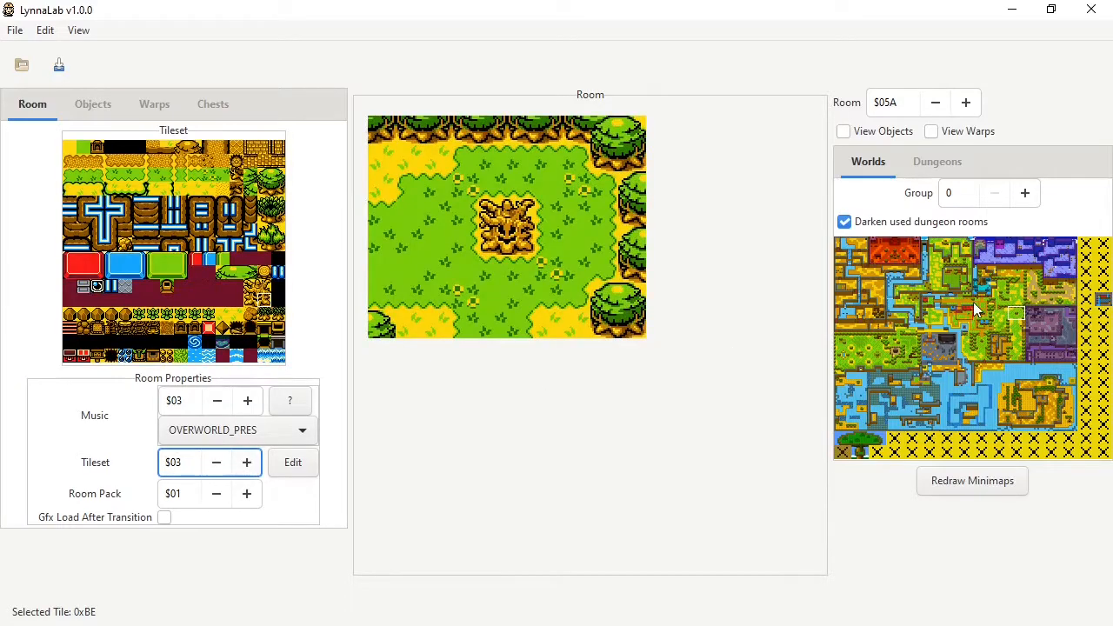
Open room $059 and enable Gfx Load After Transition for it.
left_click(997, 316)
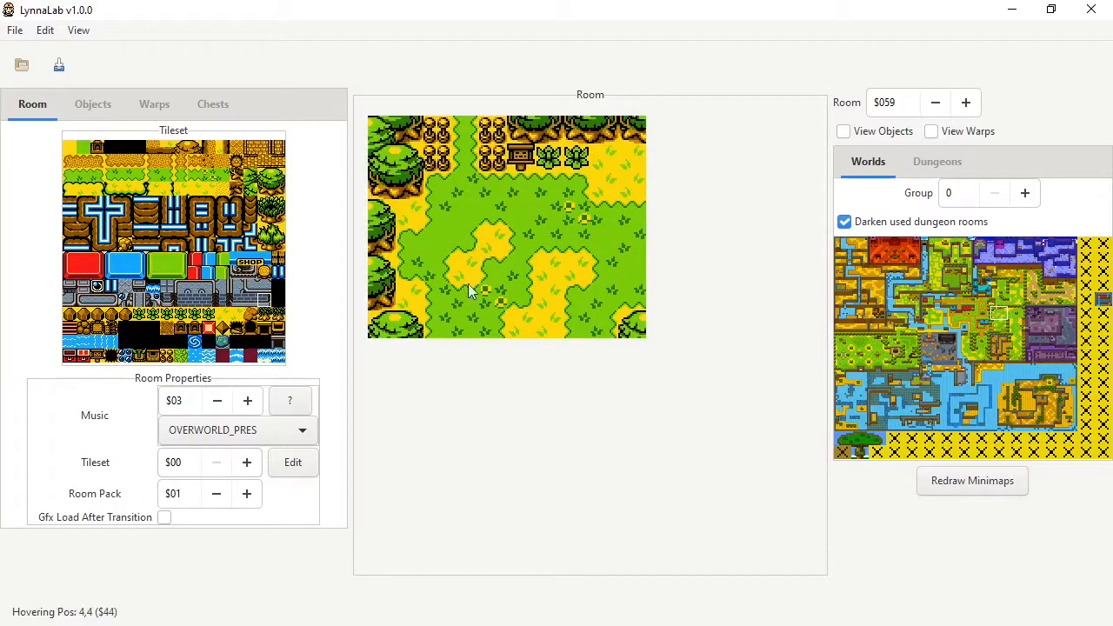
left_click(165, 518)
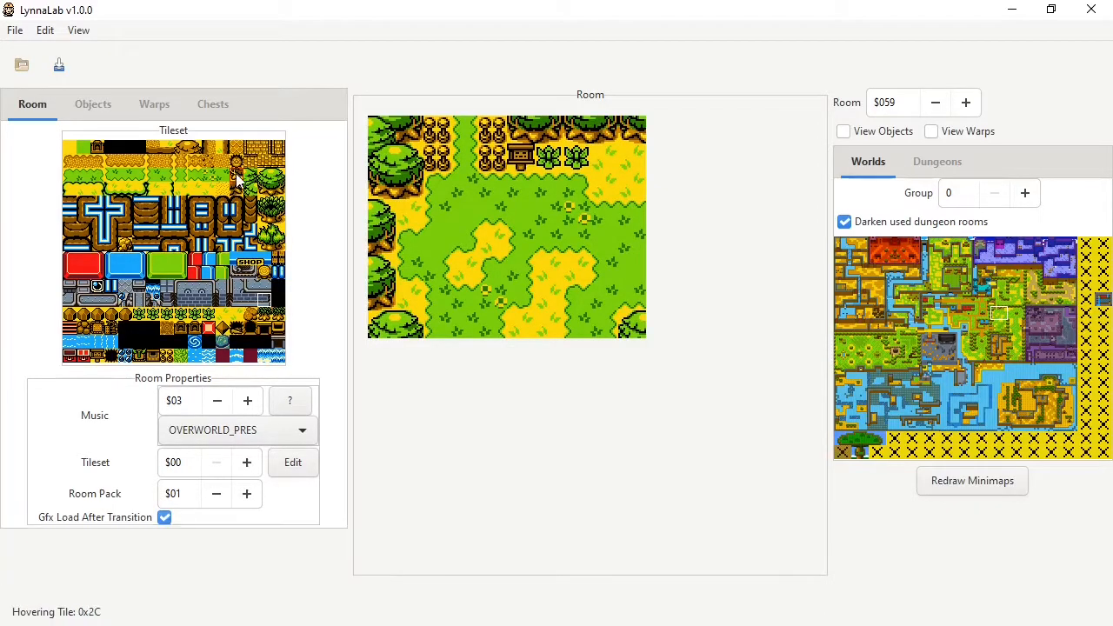
Show the room objects, open graveyard room $05D, and select the ghost object near its lower-right corner.
left_click(98, 104)
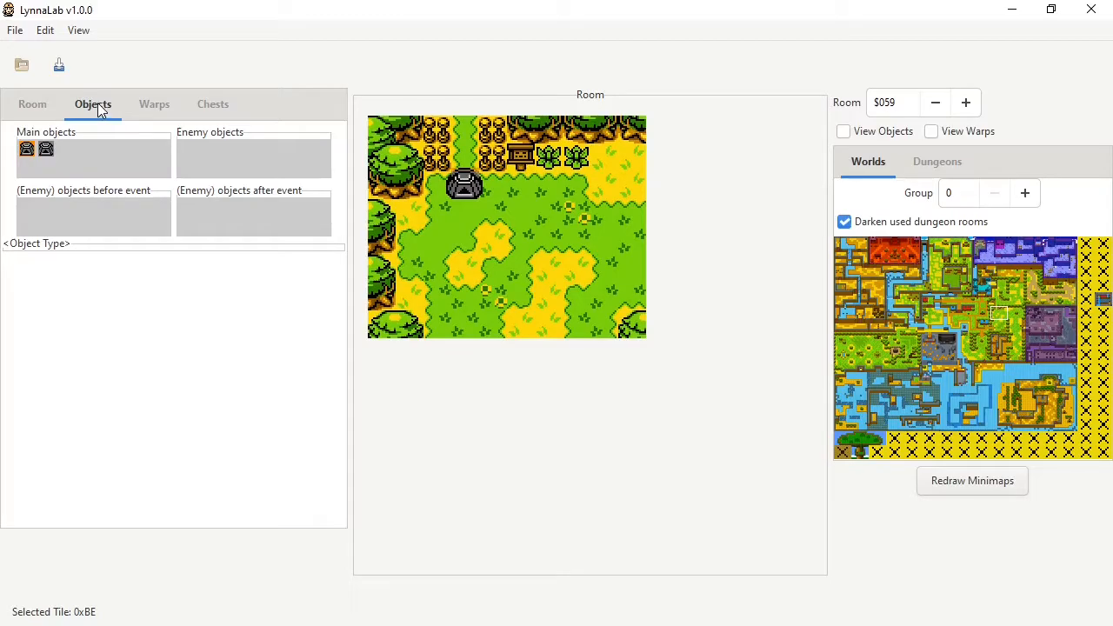
left_click(1067, 331)
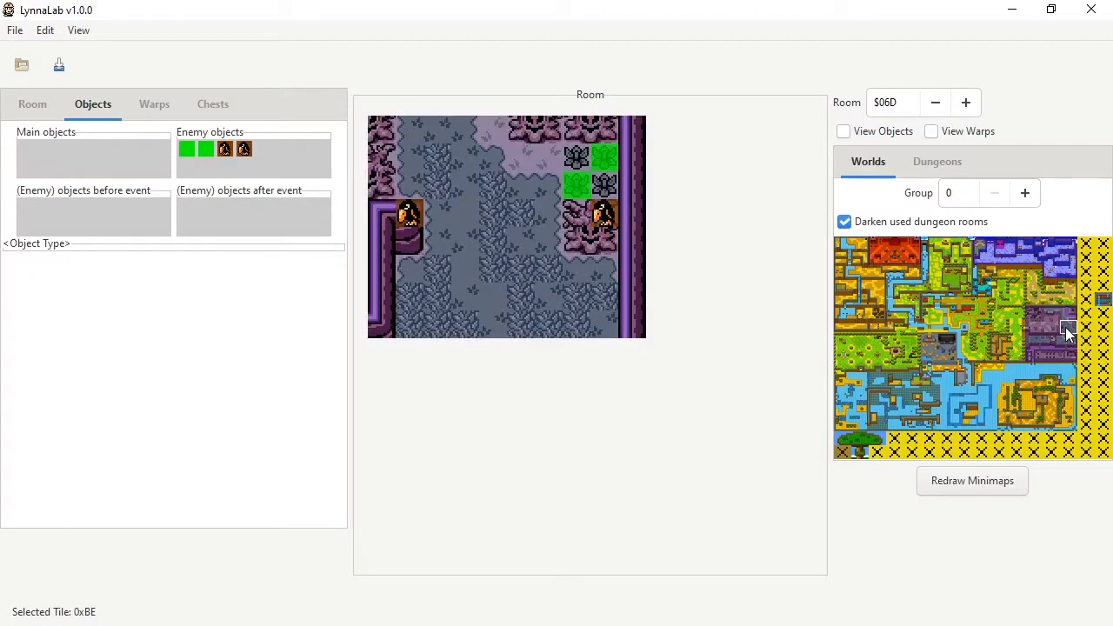
left_click(1067, 314)
left_click(1067, 324)
left_click(1069, 320)
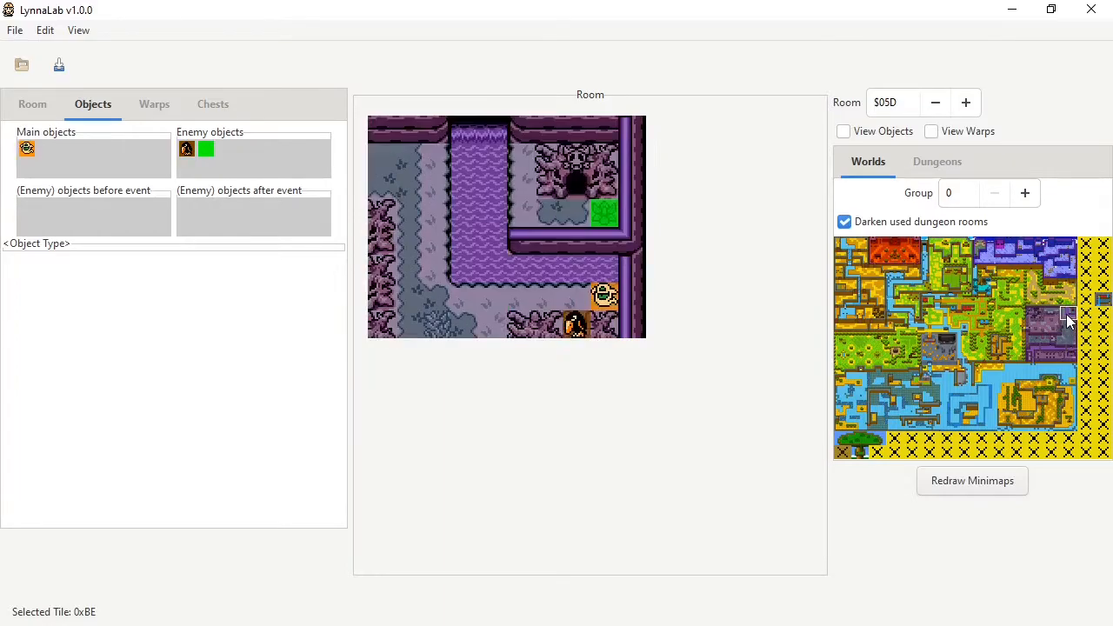
left_click(602, 297)
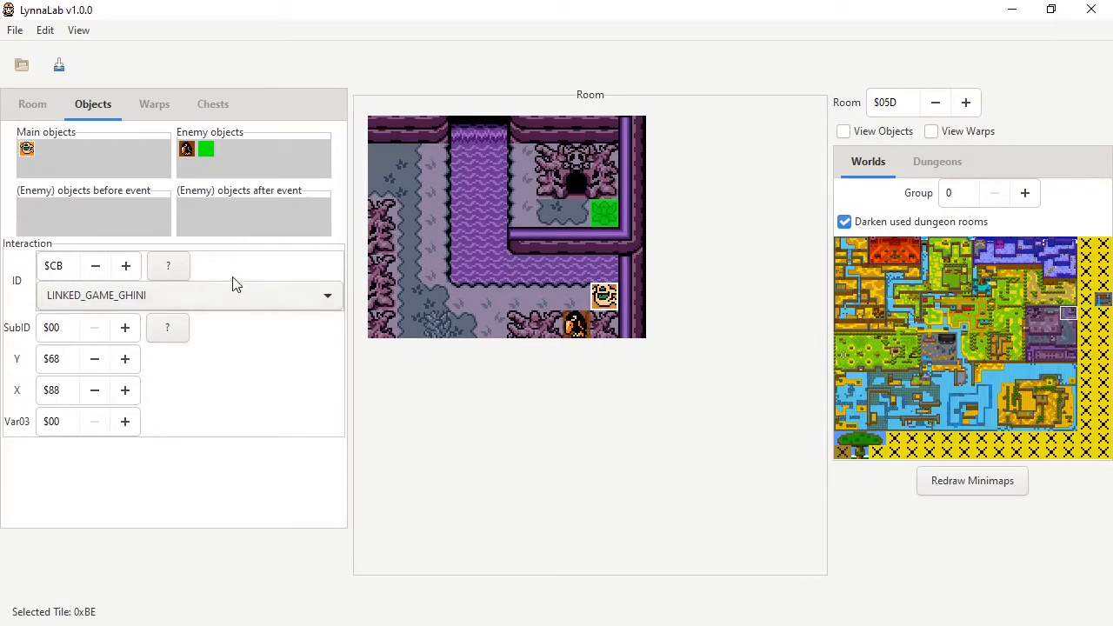
Browse the available interaction types for the selected ghost object without changing its type.
left_click(241, 299)
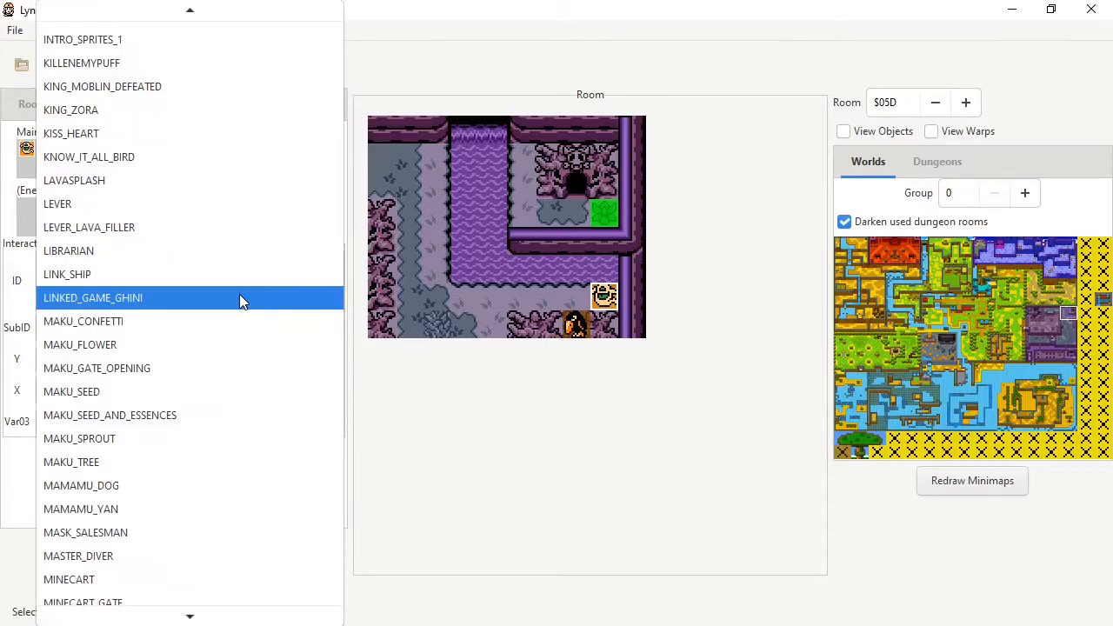
scroll(242, 296, "up", 16)
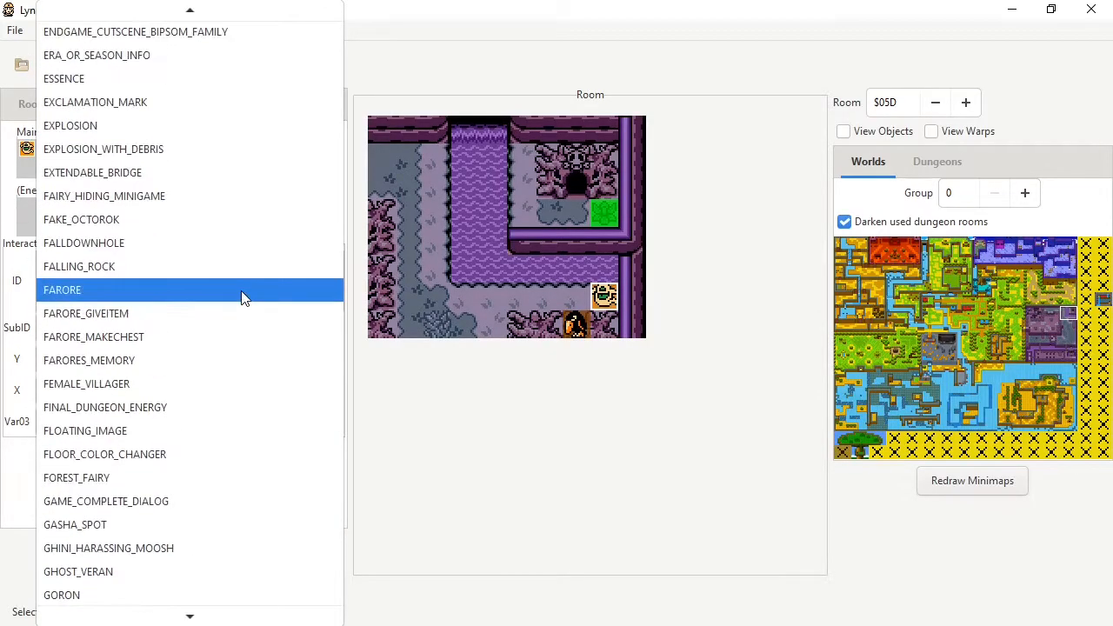
scroll(243, 288, "up", 12)
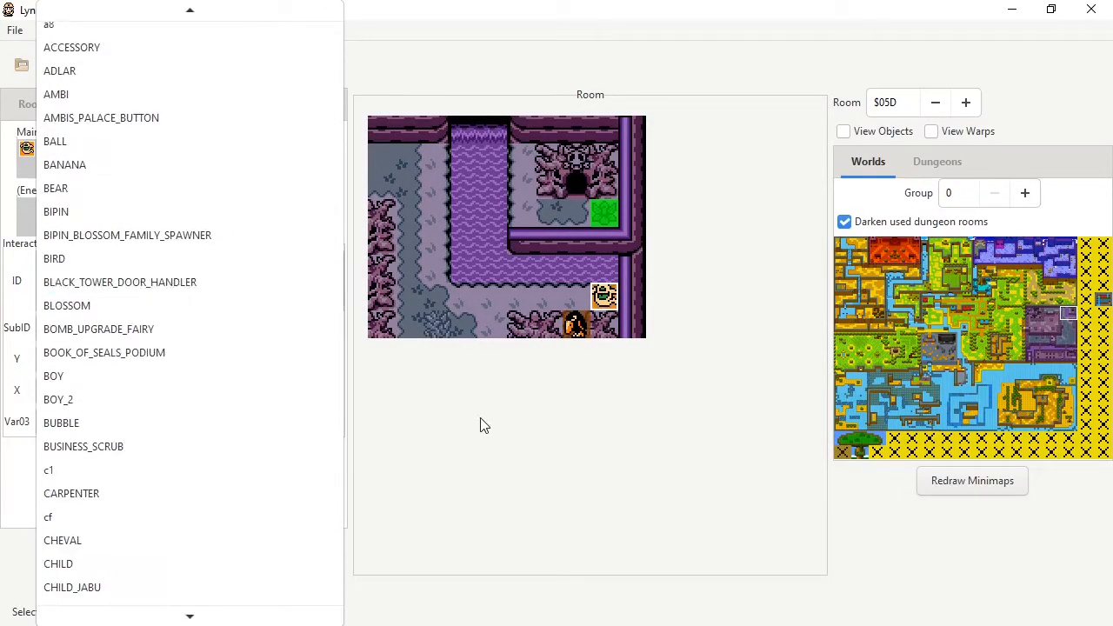
left_click(481, 425)
Look through the reference descriptions of the interaction ID values and close the reference.
left_click(159, 267)
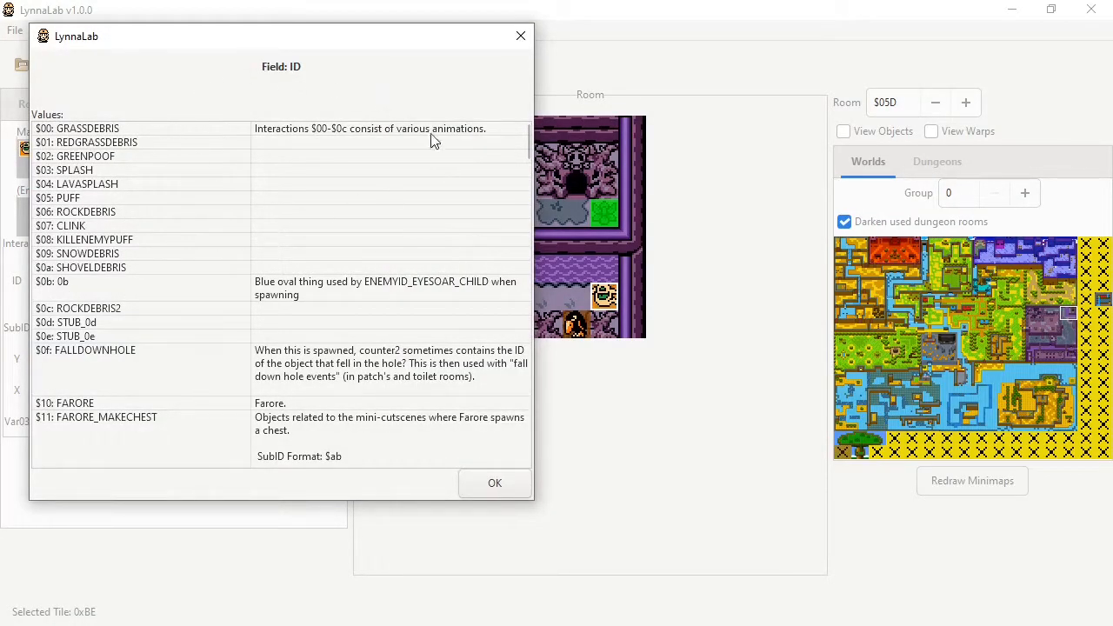
left_click_drag(526, 136, 509, 306)
scroll(509, 306, "down", 15)
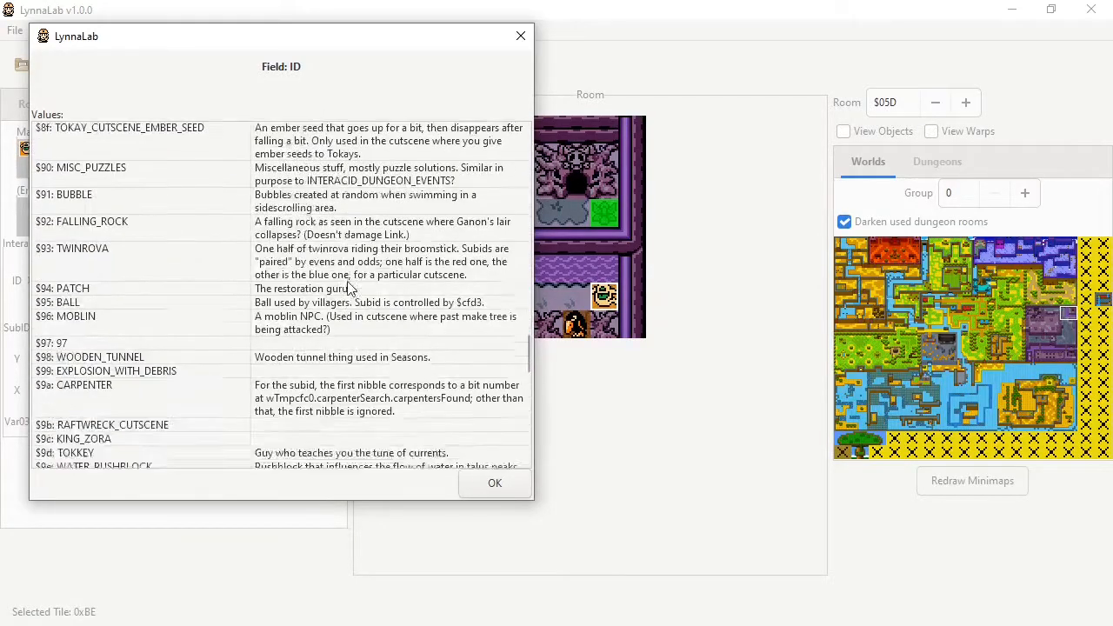
scroll(447, 346, "down", 10)
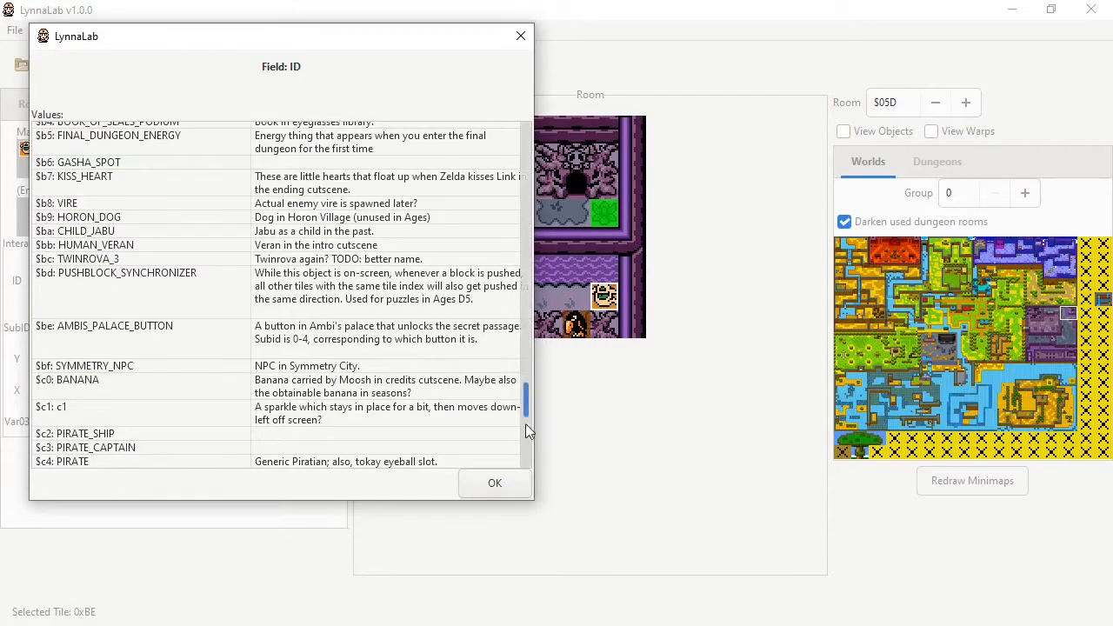
scroll(521, 374, "up", 4)
left_click_drag(525, 393, 513, 122)
left_click(521, 35)
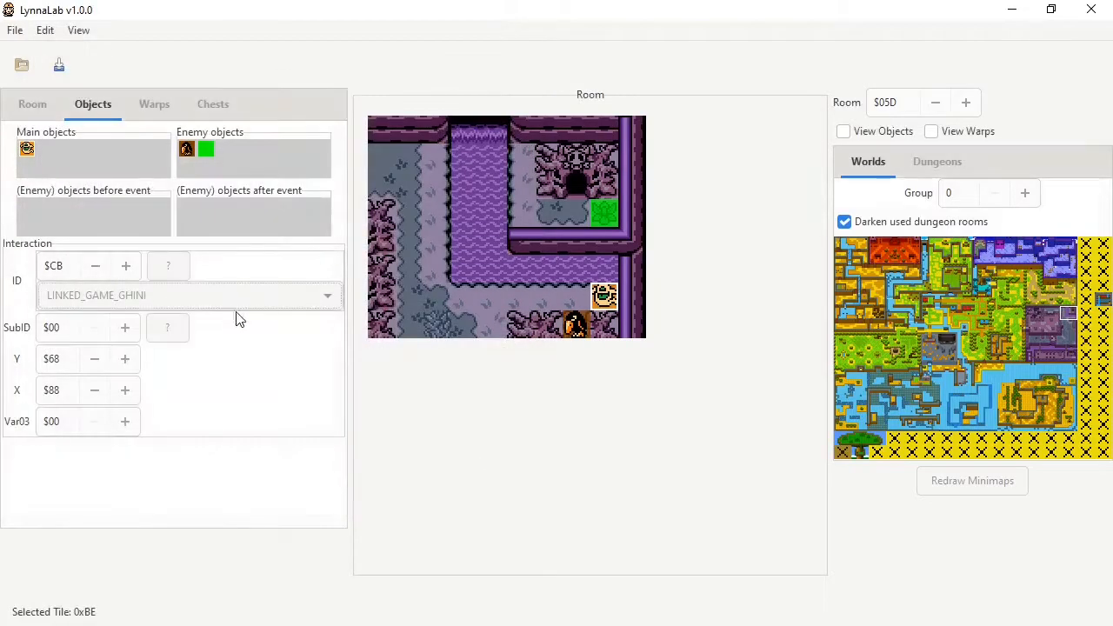
Change the selected ghost object's interaction type to GREAT_FAIRY.
left_click(222, 294)
scroll(209, 261, "up", 5)
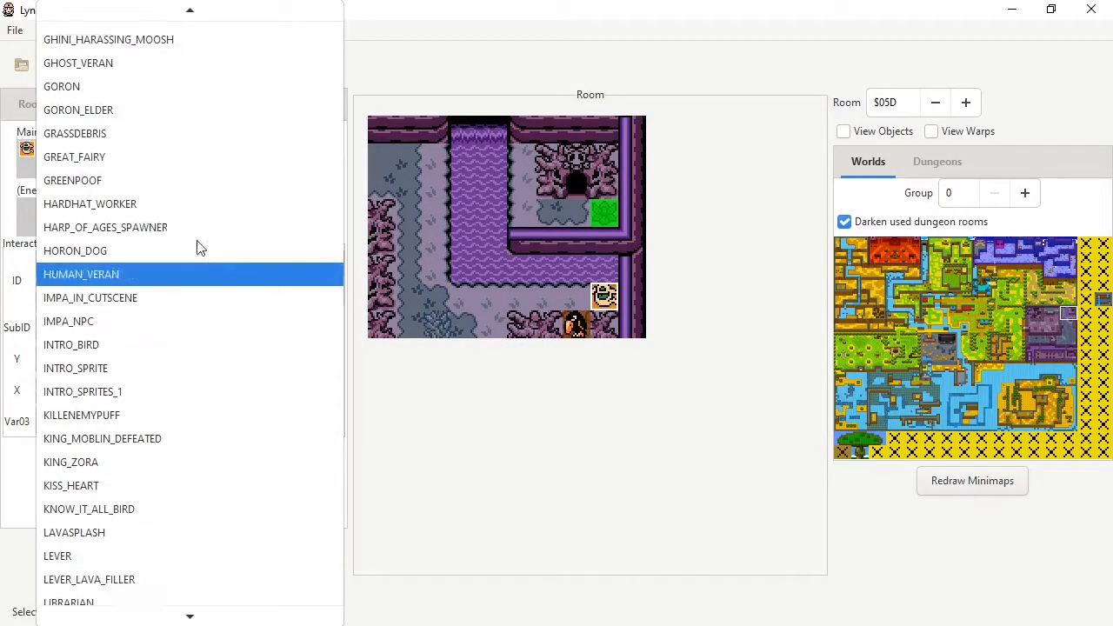
left_click(148, 159)
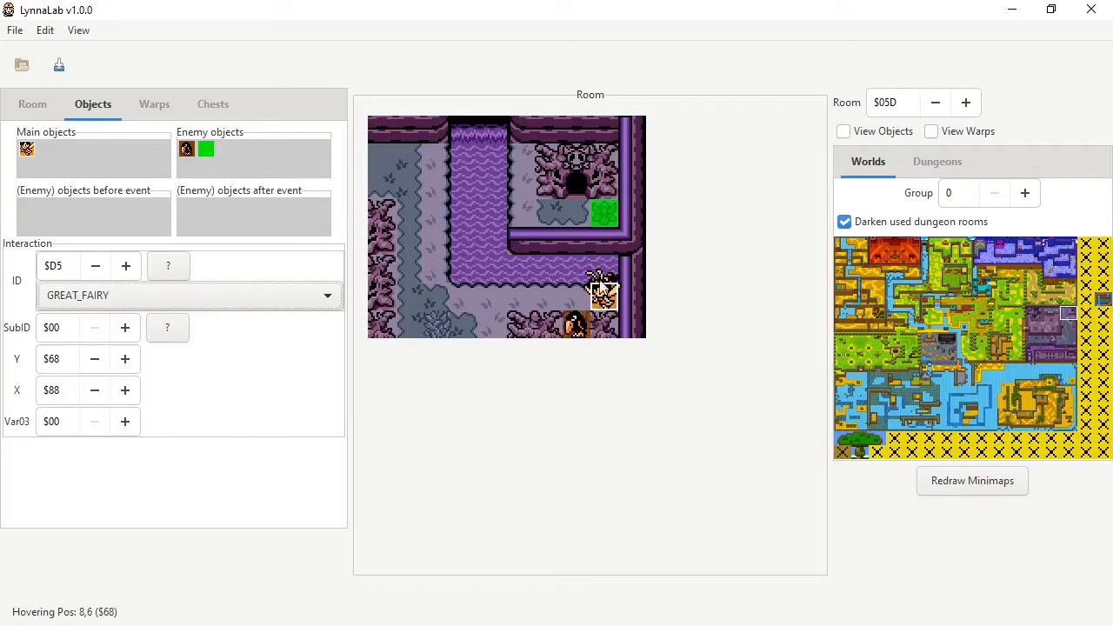
Step the object's interaction ID through neighbouring values such as $D4 LINK_SHIP, and return it to $D5 GREAT_FAIRY.
double_click(54, 265)
left_click(97, 292)
left_click(96, 296)
left_click(120, 270)
left_click(120, 270)
left_click(120, 271)
left_click(95, 268)
left_click(95, 268)
left_click(97, 268)
left_click(98, 268)
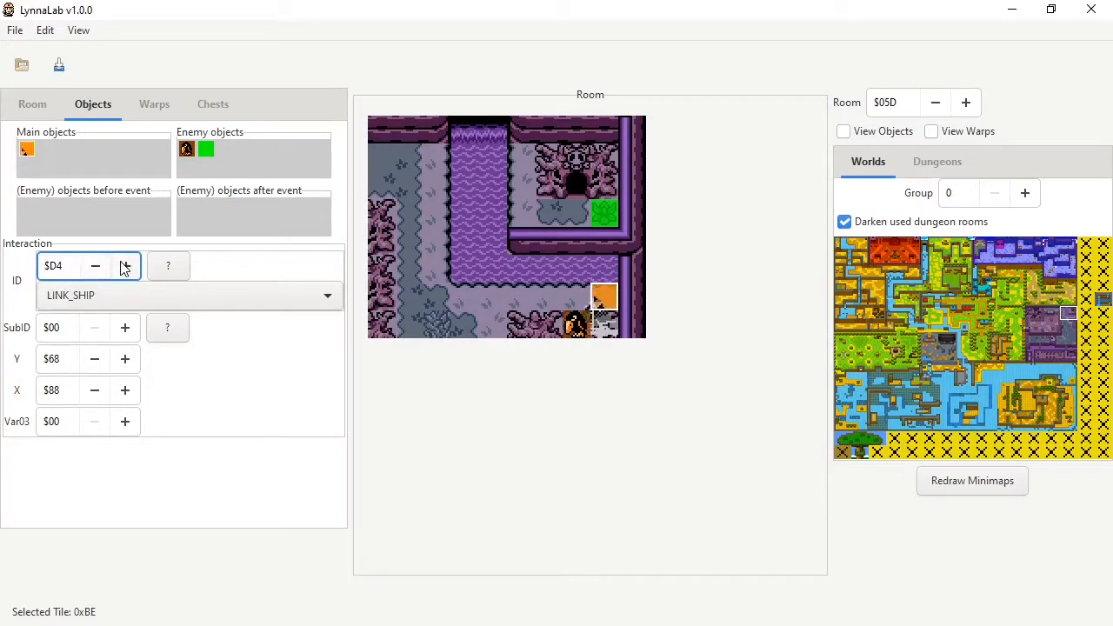
left_click(124, 269)
Read the SubID reference for the GREAT_FAIRY interaction and close it.
left_click(67, 326)
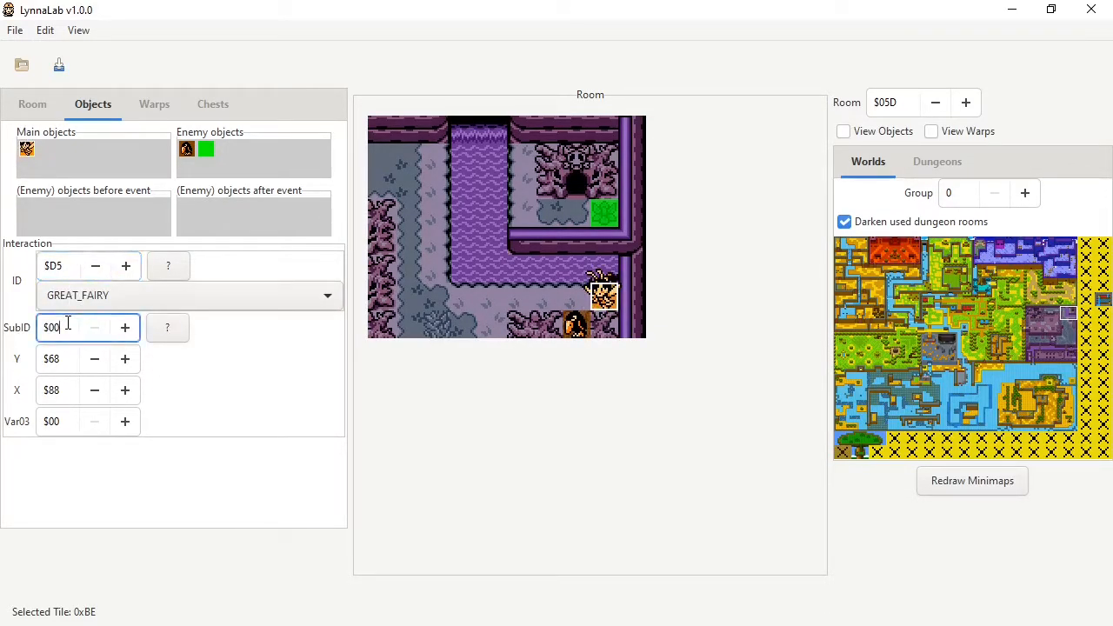
double_click(67, 328)
left_click(167, 329)
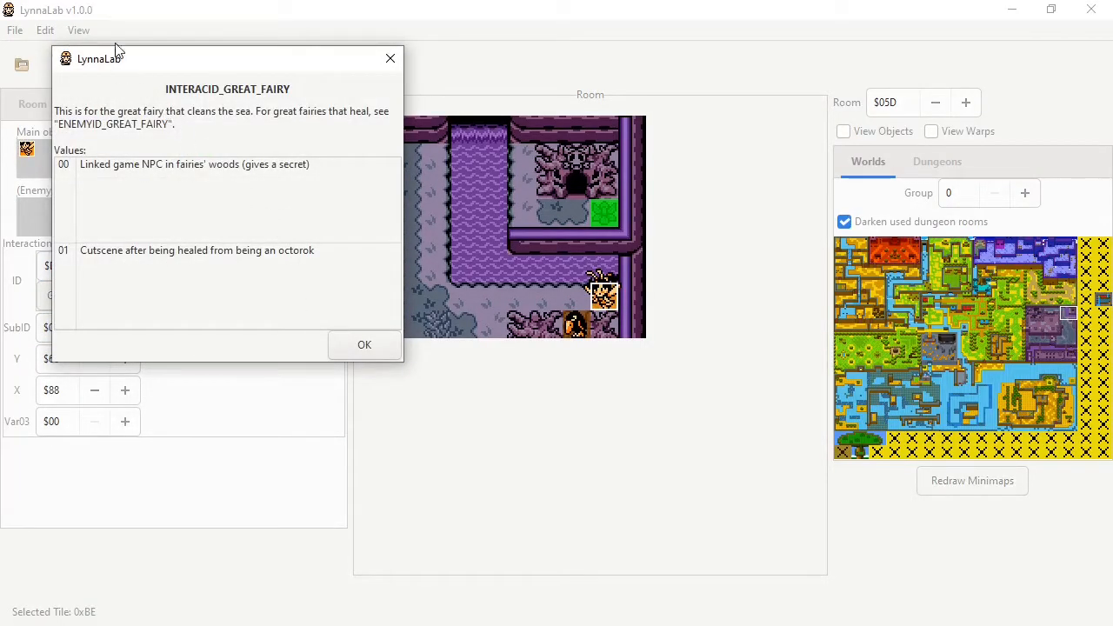
left_click_drag(145, 67, 755, 152)
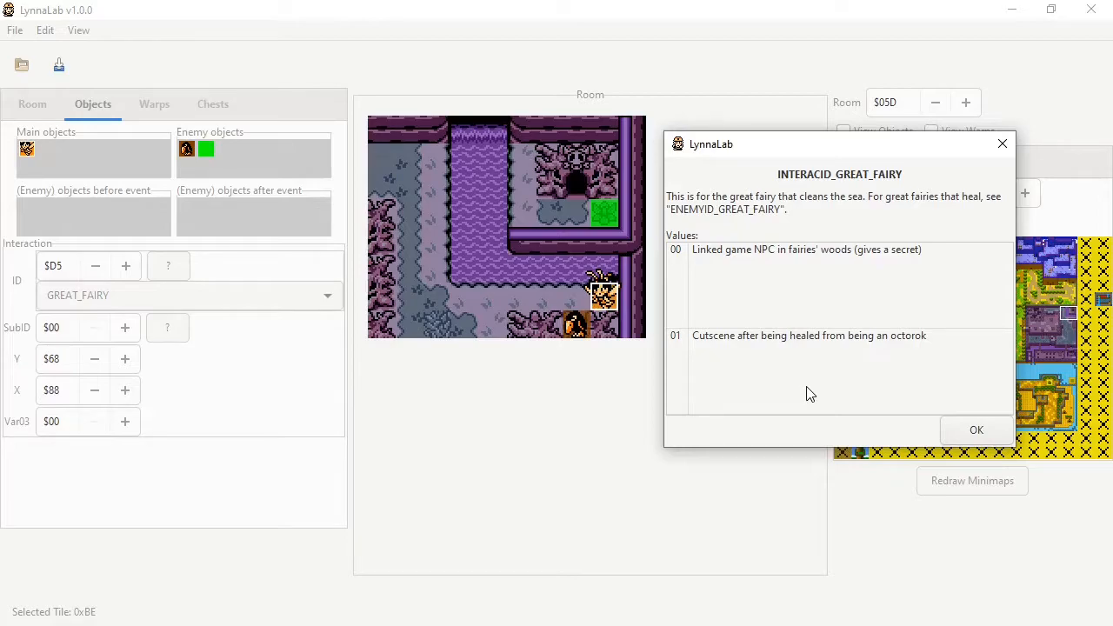
left_click(976, 430)
Step the Great Fairy's SubID up to $08 to compare the resulting sprites, and return it to $00.
left_click(127, 331)
left_click(103, 333)
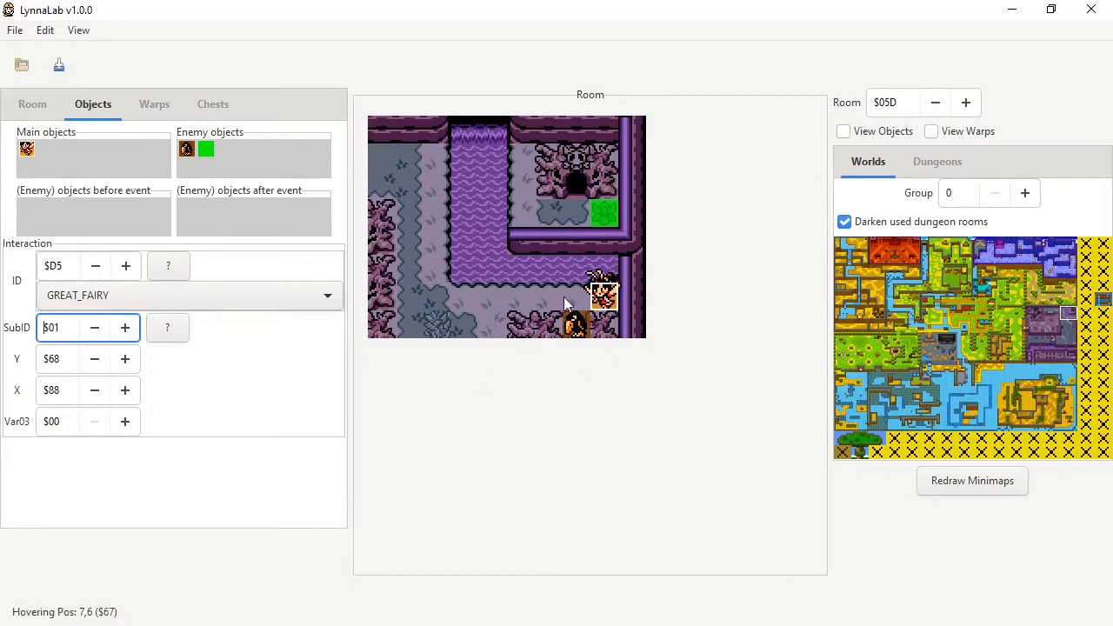
left_click(121, 330)
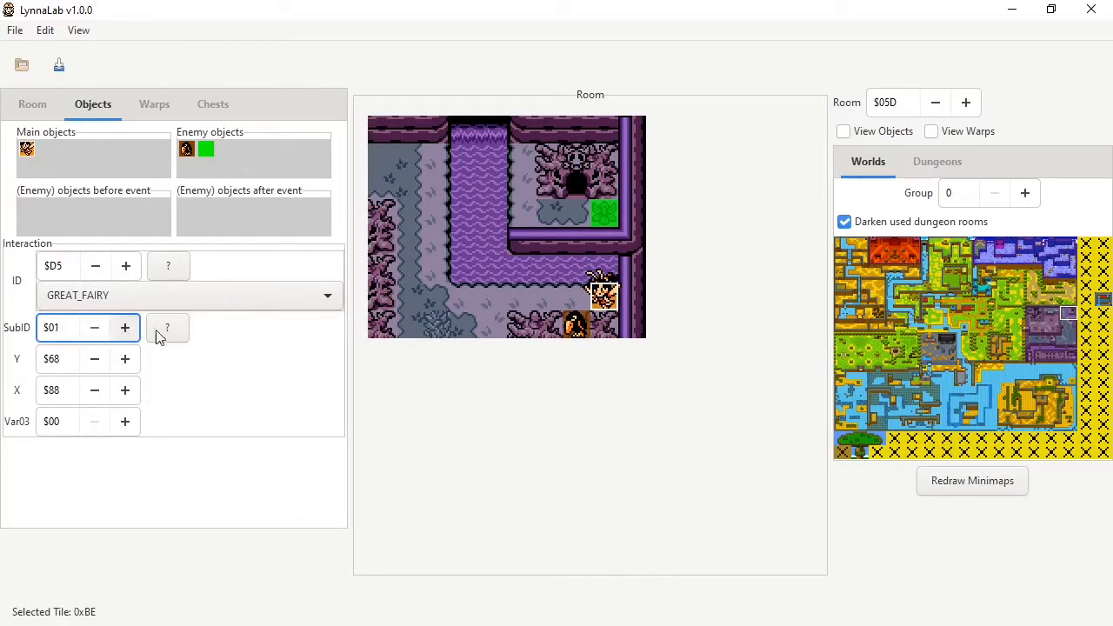
left_click(122, 332)
left_click(122, 330)
left_click(123, 332)
left_click(124, 332)
left_click(124, 333)
left_click(91, 330)
left_click(90, 331)
left_click(90, 330)
left_click(121, 334)
left_click(121, 335)
left_click(121, 333)
left_click(121, 334)
left_click(120, 334)
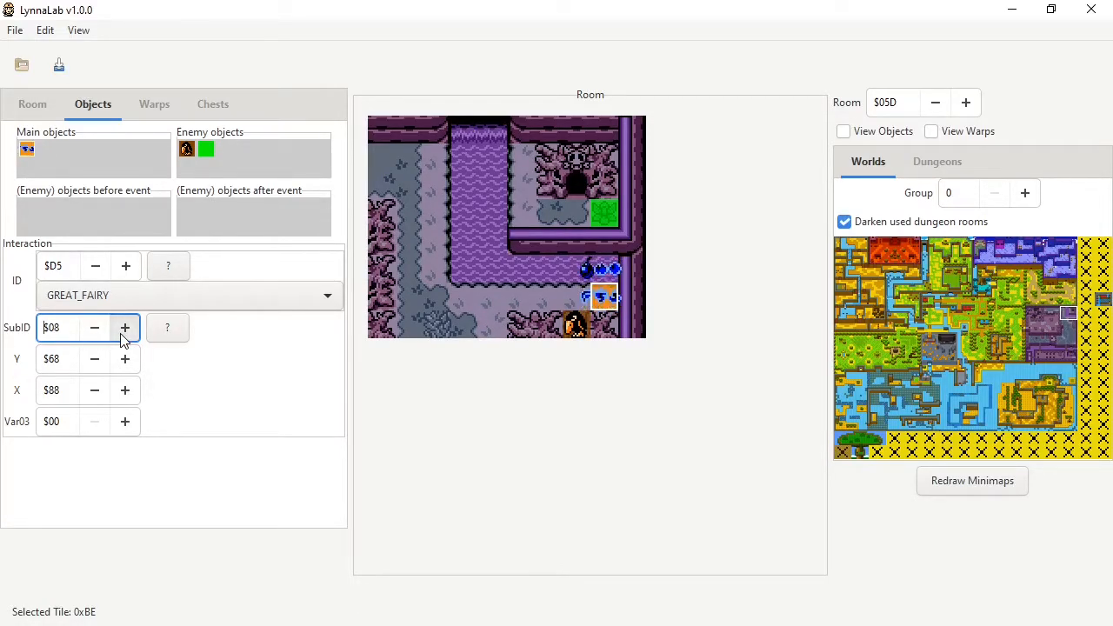
left_click(92, 329)
left_click(93, 329)
left_click(93, 329)
double_click(93, 328)
left_click(92, 327)
left_click(94, 331)
left_click(94, 330)
left_click(126, 327)
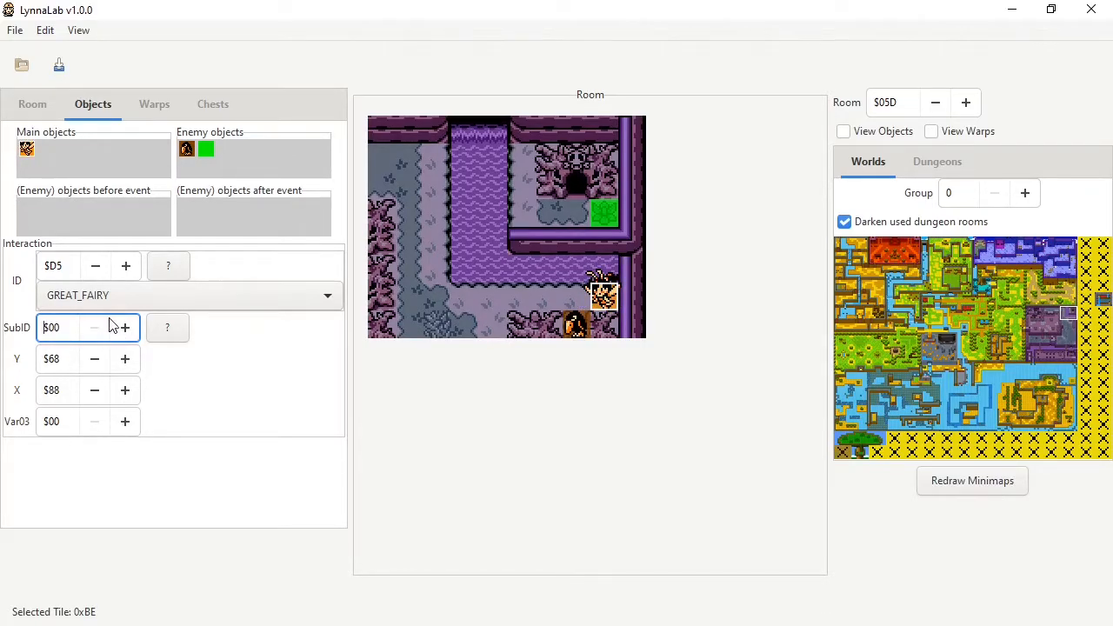
Move the Great Fairy to Y $48, X $60, and reposition it on the purple water at Y $30, X $40.
left_click(60, 362)
left_click_drag(67, 393, 40, 360)
left_click_drag(614, 303, 541, 245)
left_click_drag(58, 359, 43, 359)
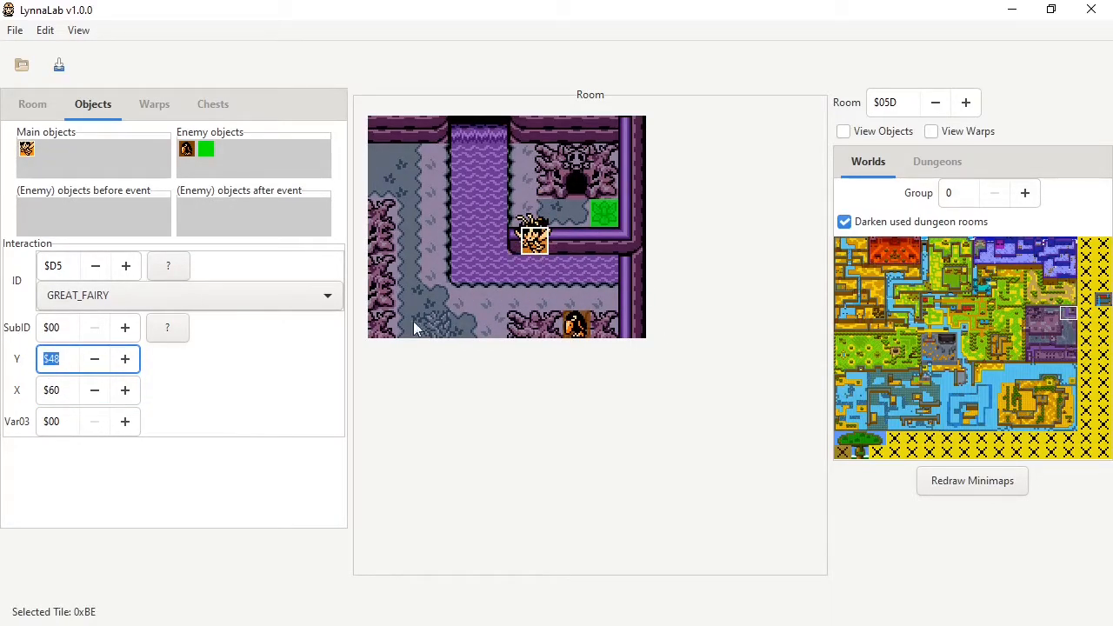
left_click_drag(538, 253, 482, 200)
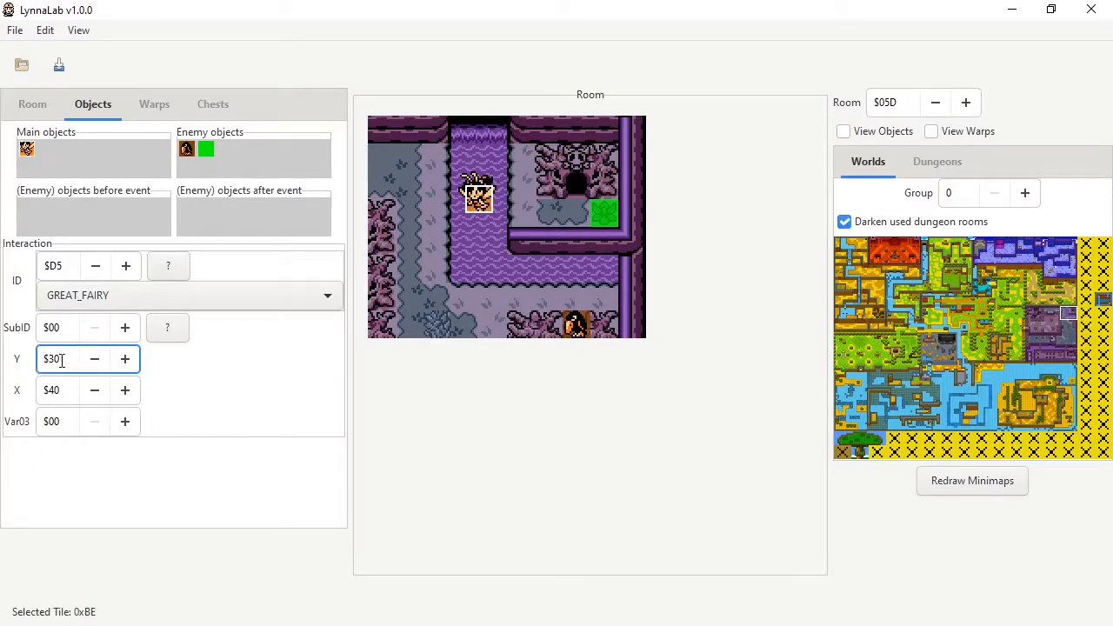
Move the Great Fairy to the path beside the crow, and set its position to Y $68, X $88.
left_click_drag(485, 200, 606, 306)
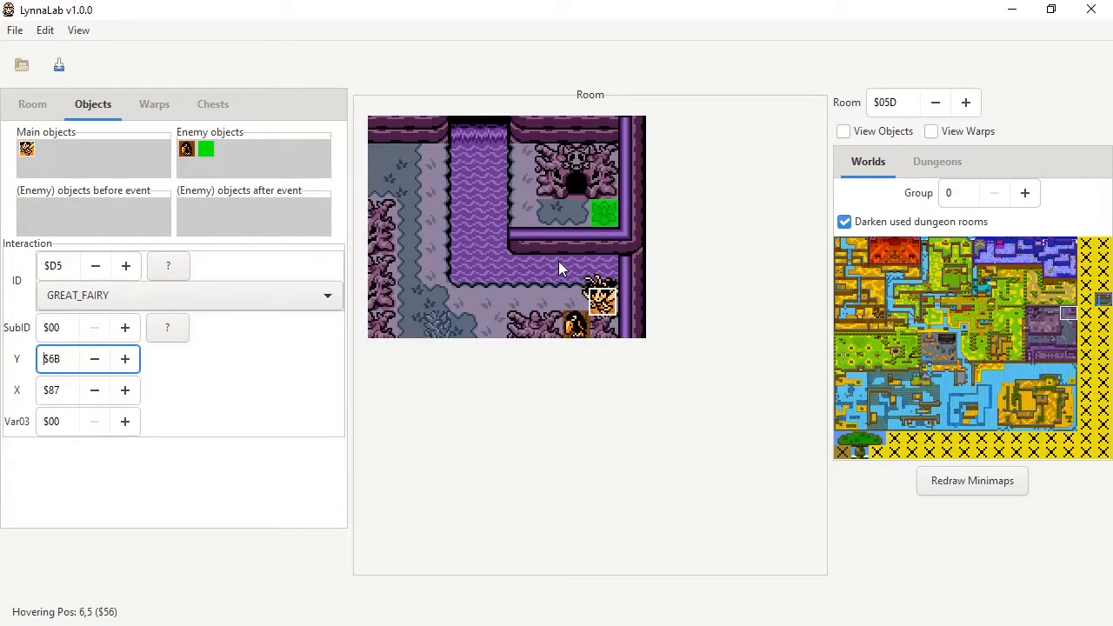
left_click(96, 359)
left_click(96, 359)
left_click(97, 360)
left_click(125, 394)
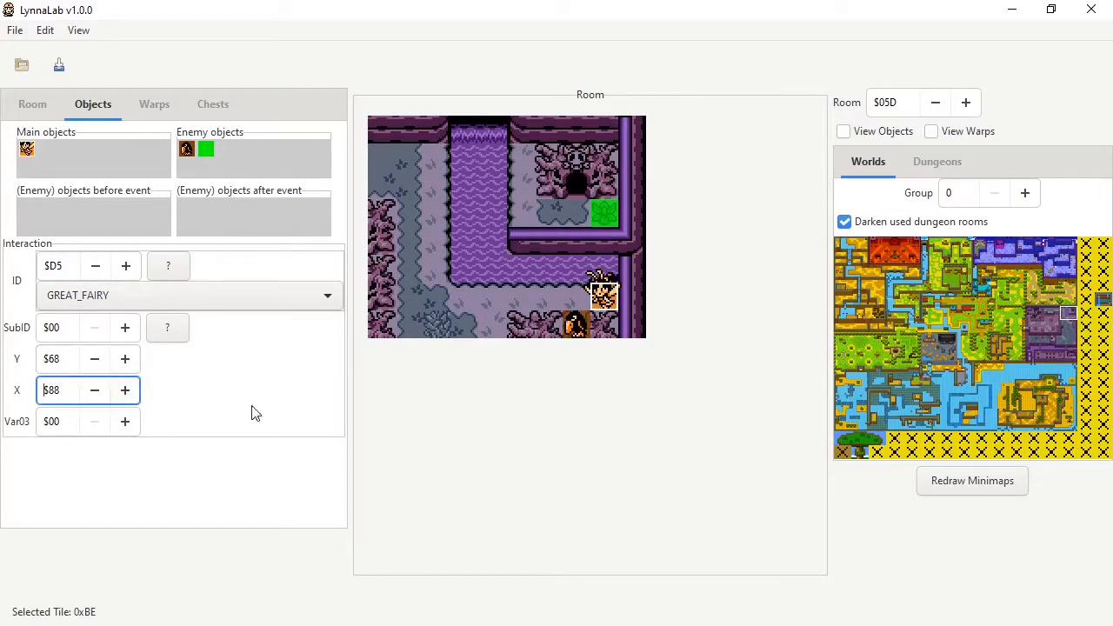
mouse_move(604, 301)
left_mouse_down()
mouse_move(537, 224)
mouse_move(605, 301)
left_mouse_up()
Check the Great Fairy's Var03 value, and read the GREAT_FAIRY SubID reference before closing it.
left_click_drag(61, 426, 4, 435)
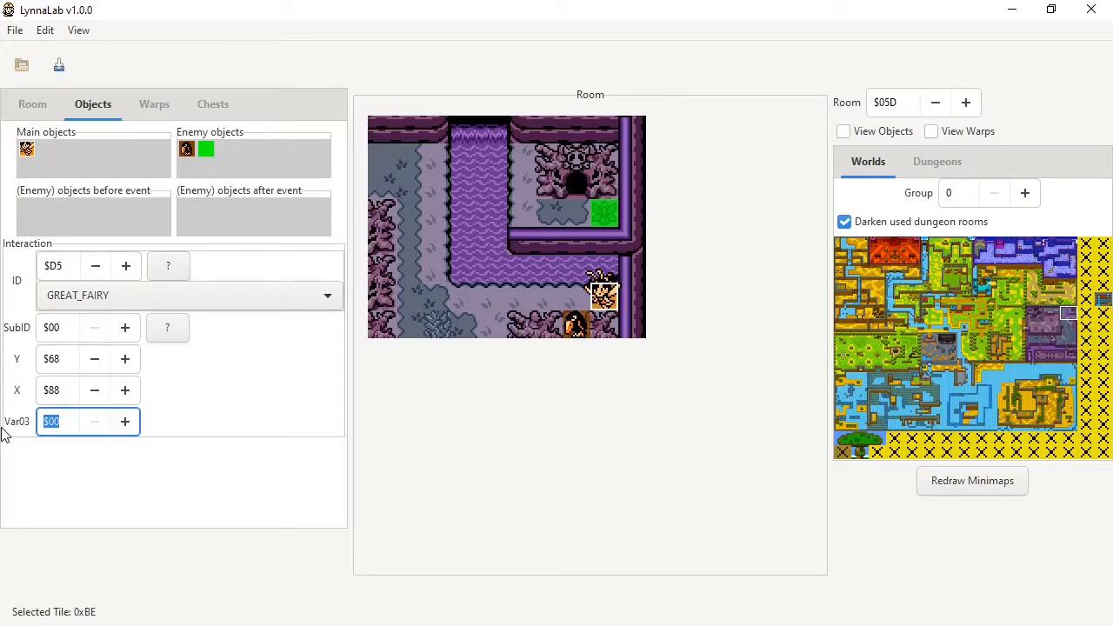
left_click(168, 327)
left_click_drag(238, 110, 496, 359)
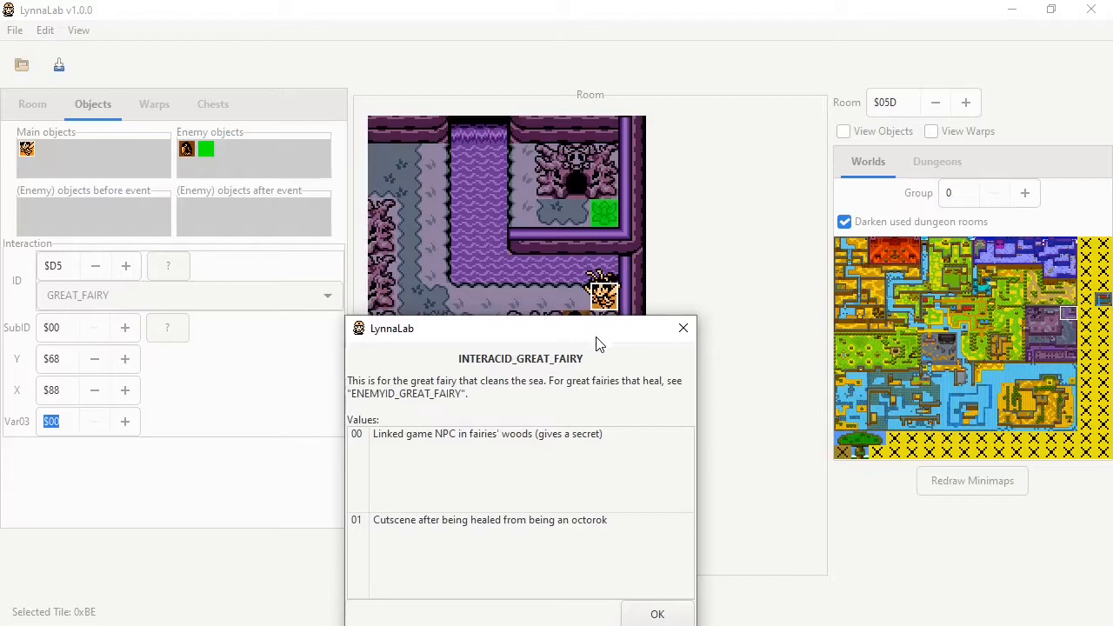
left_click(683, 328)
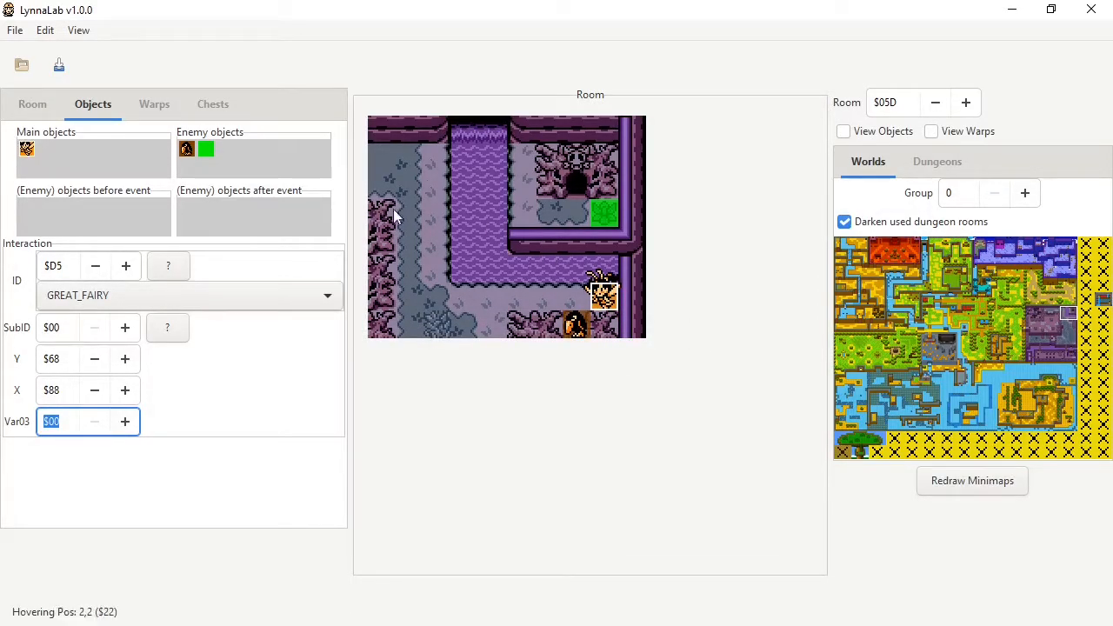
Step the crow enemy's ID up to $45 PINCER and return it to $41 CROW.
left_click(187, 150)
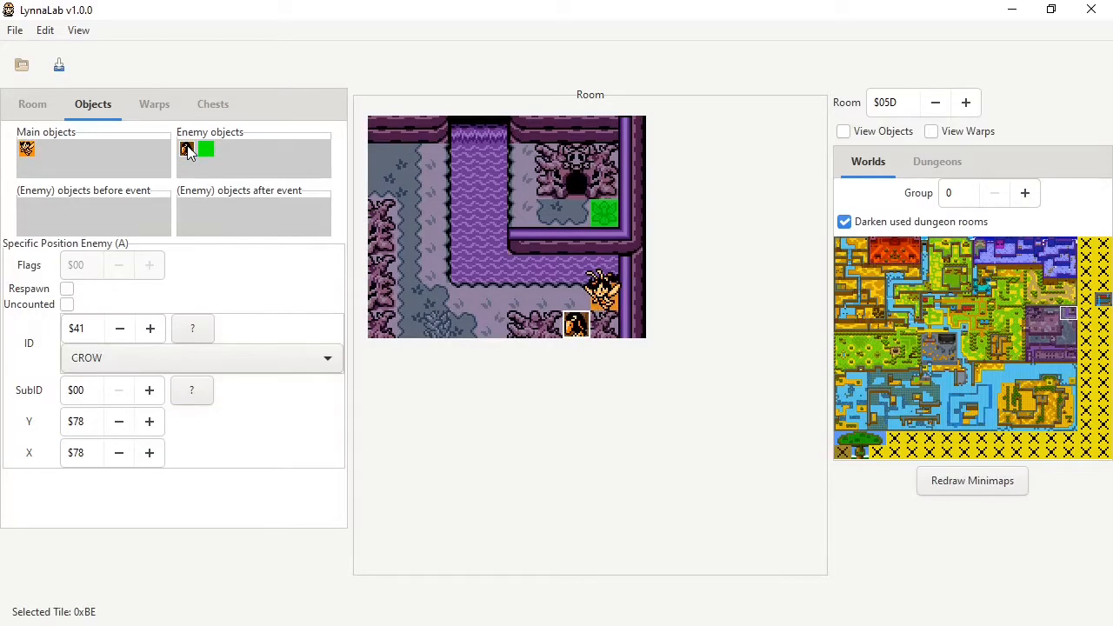
left_click_drag(93, 329, 35, 330)
left_click(148, 329)
left_click(148, 328)
left_click(148, 328)
left_click(149, 329)
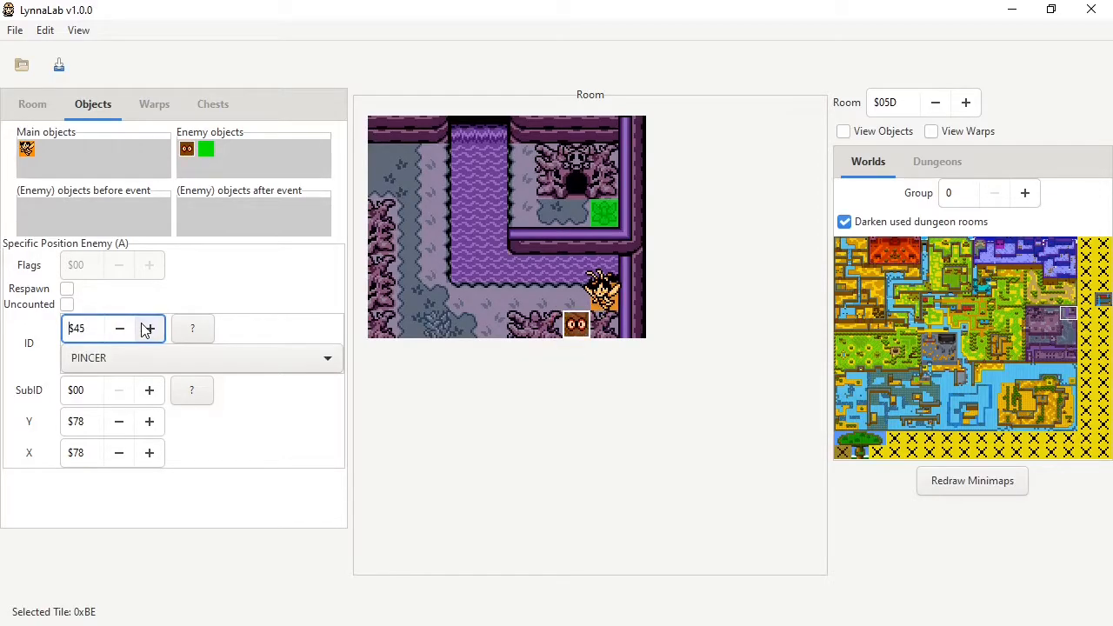
left_click(130, 327)
left_click(130, 328)
left_click(130, 328)
left_click(130, 328)
left_click(131, 328)
left_click(149, 329)
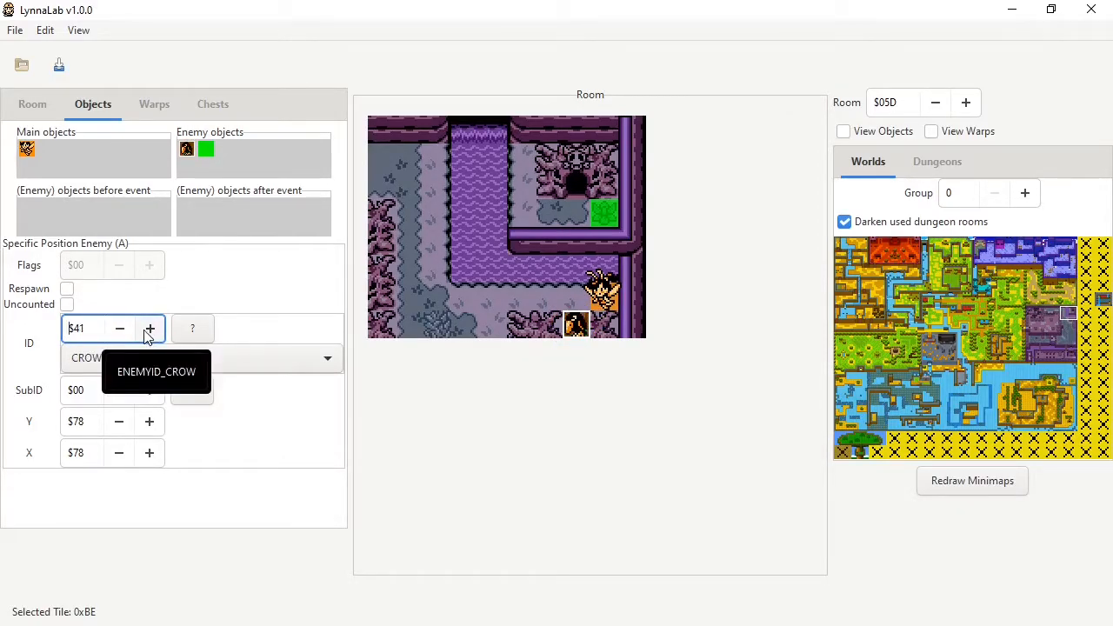
Read the SubID reference for the CROW enemy, close it, and check the crow's Y and X values.
left_click(190, 391)
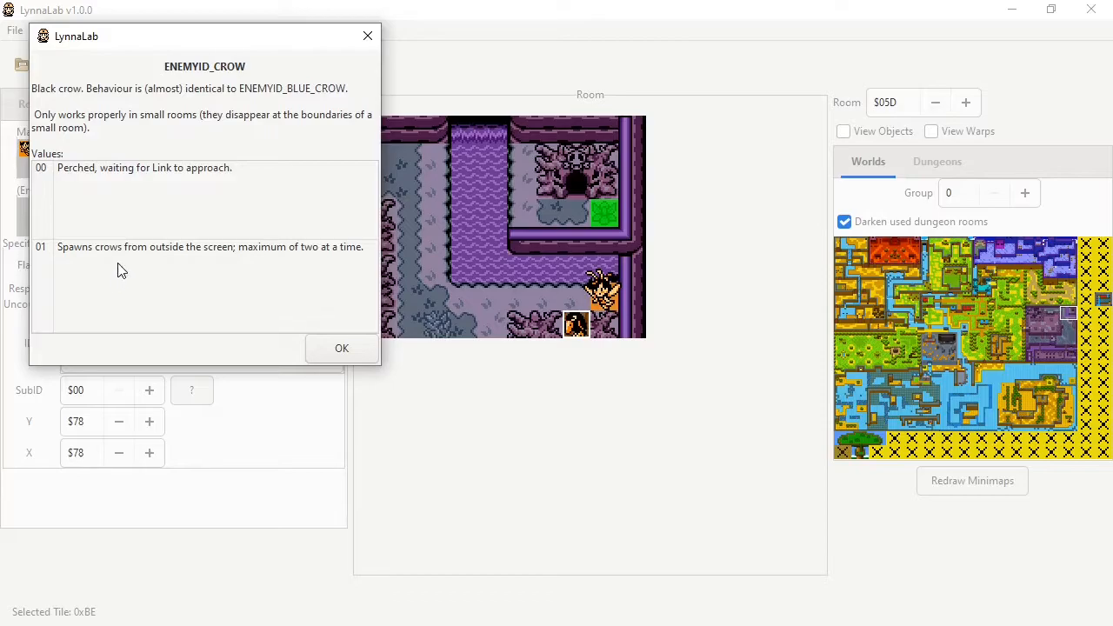
left_click(368, 36)
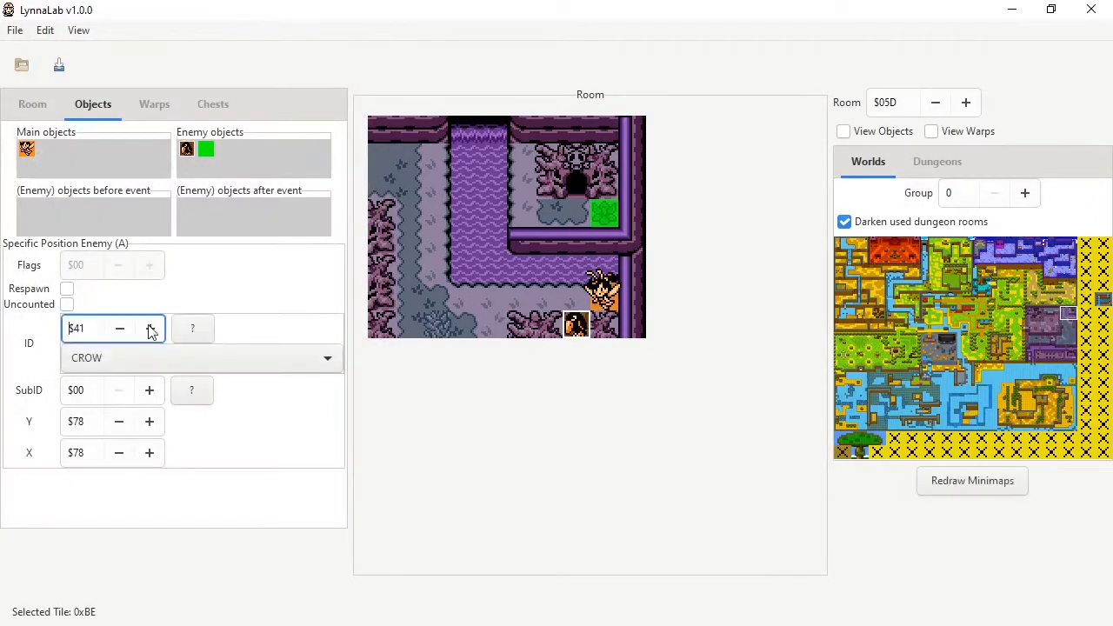
left_click(84, 424)
key("Tab")
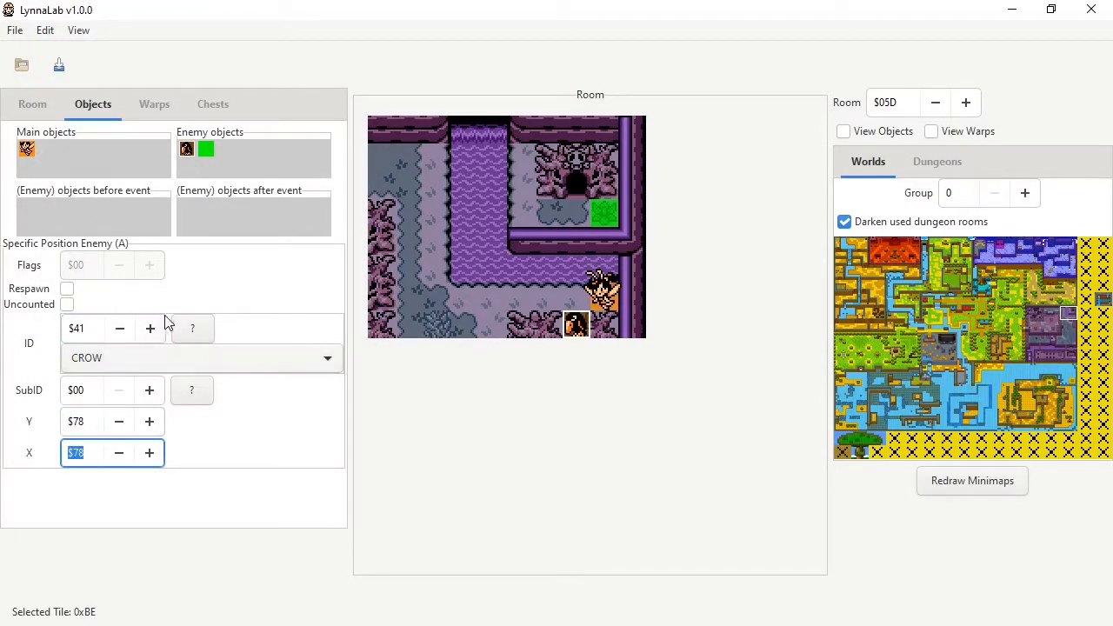
Look over the reference list of enemy IDs and close it.
left_click(207, 322)
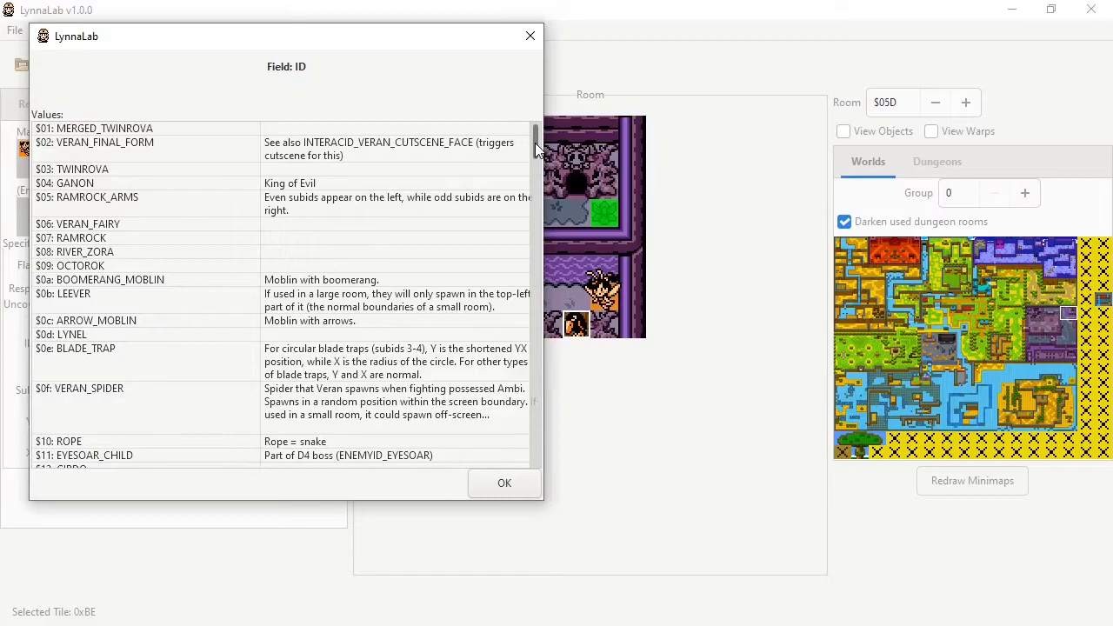
left_click(531, 36)
left_click(90, 330)
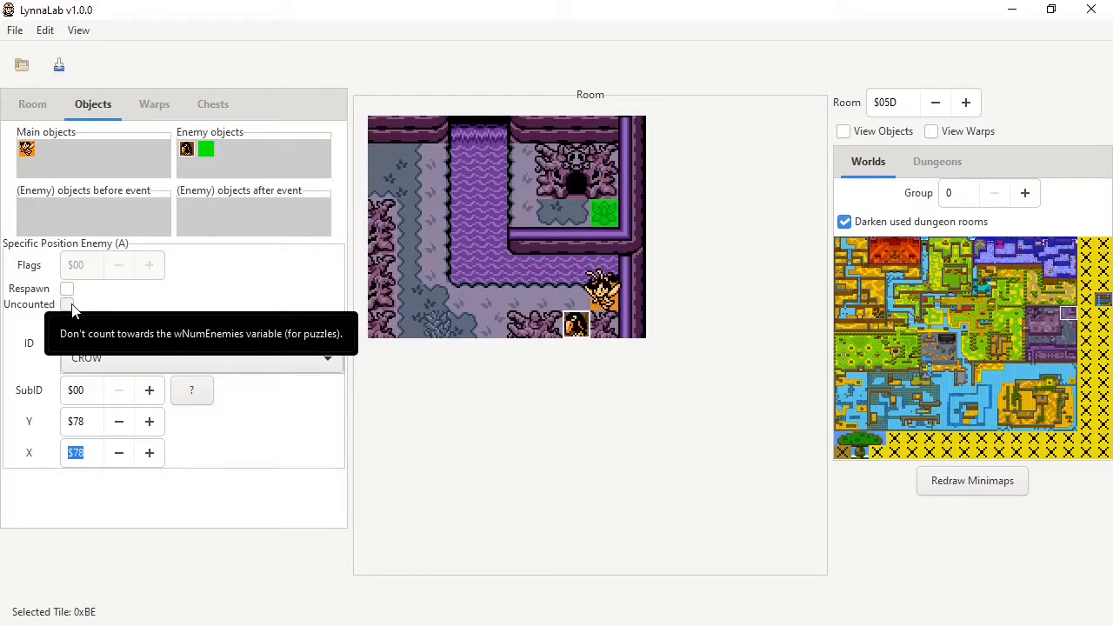
Toggle the crow's Uncounted flag on to demonstrate it, and clear it again.
left_click(67, 304)
left_click(67, 306)
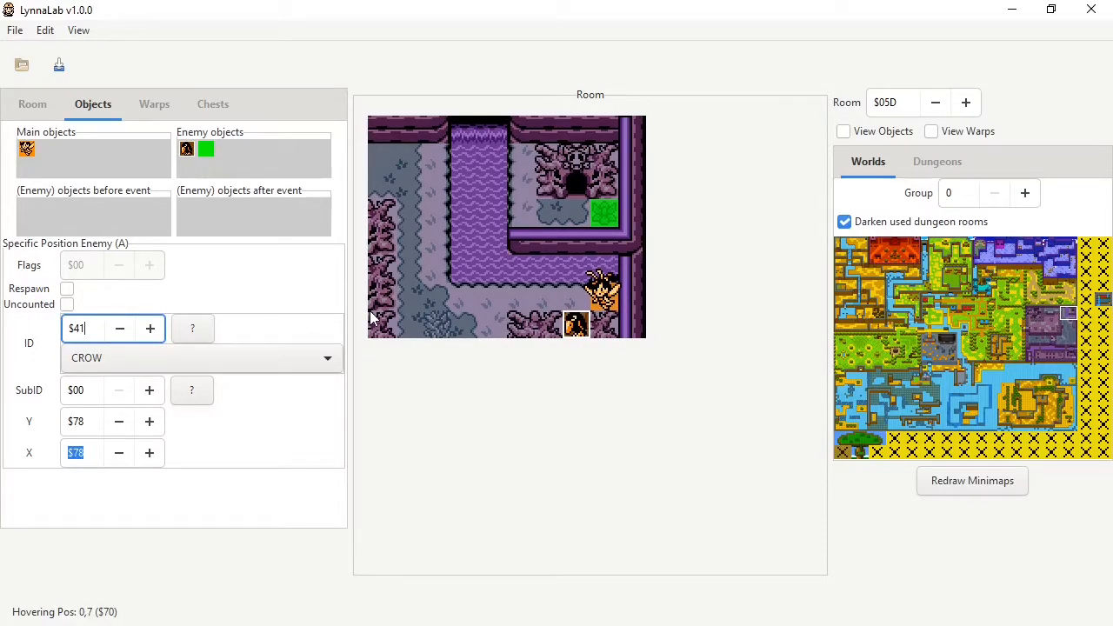
left_click(68, 306)
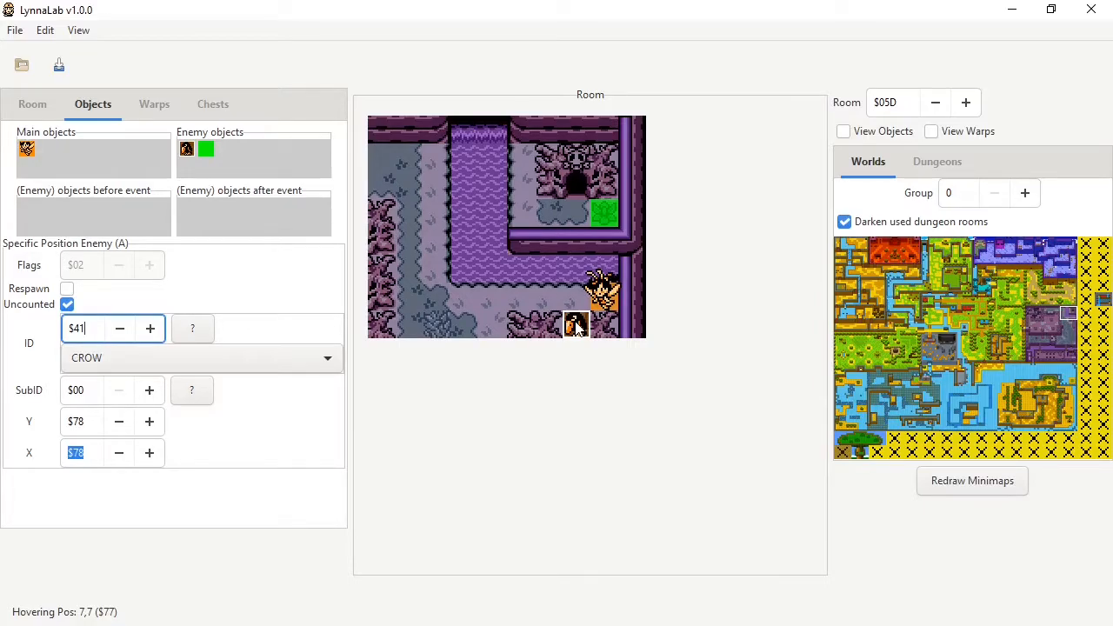
left_click(68, 304)
Open room $42D in dungeon 2 and examine the Respawn and Uncounted flags of the upper WHISP enemy.
left_click(937, 161)
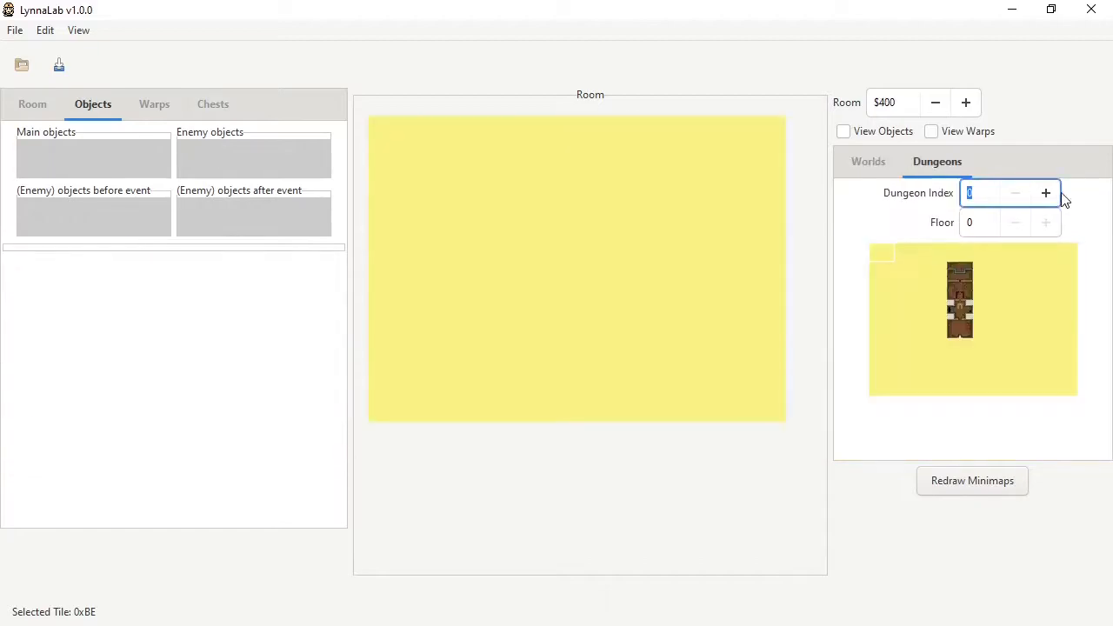
left_click(1050, 194)
left_click(1050, 194)
left_click(932, 288)
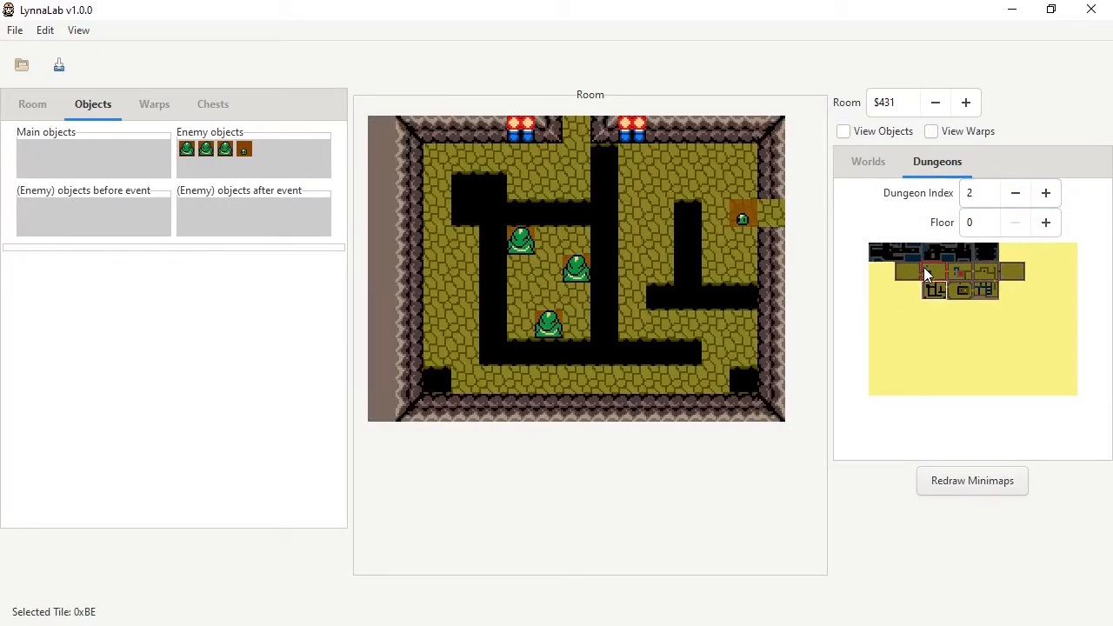
left_click(924, 267)
left_click(575, 213)
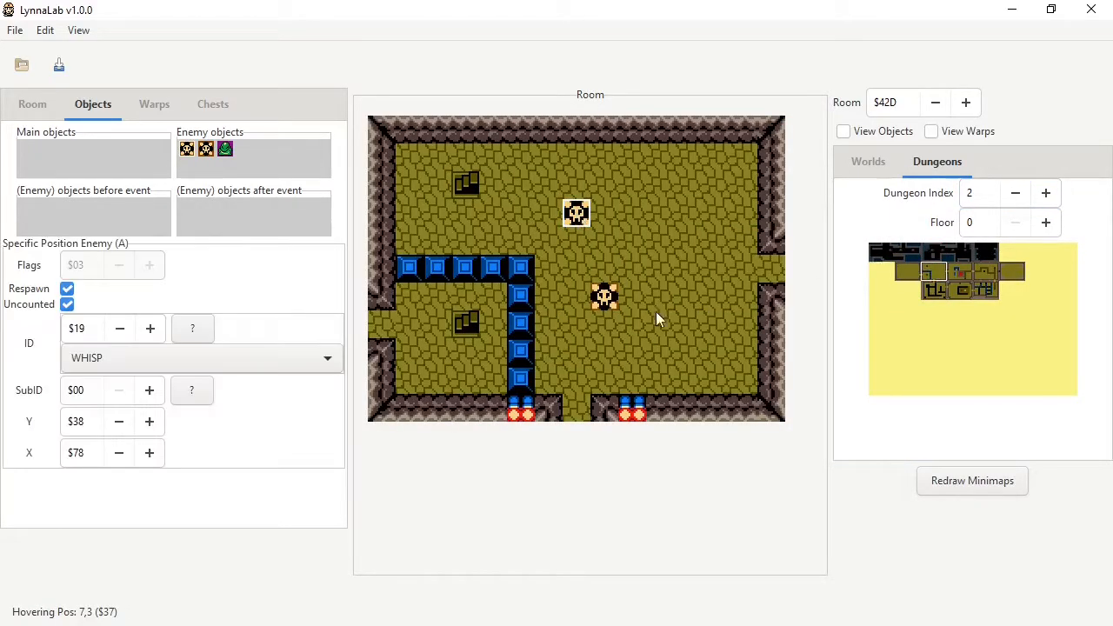
left_click(70, 307)
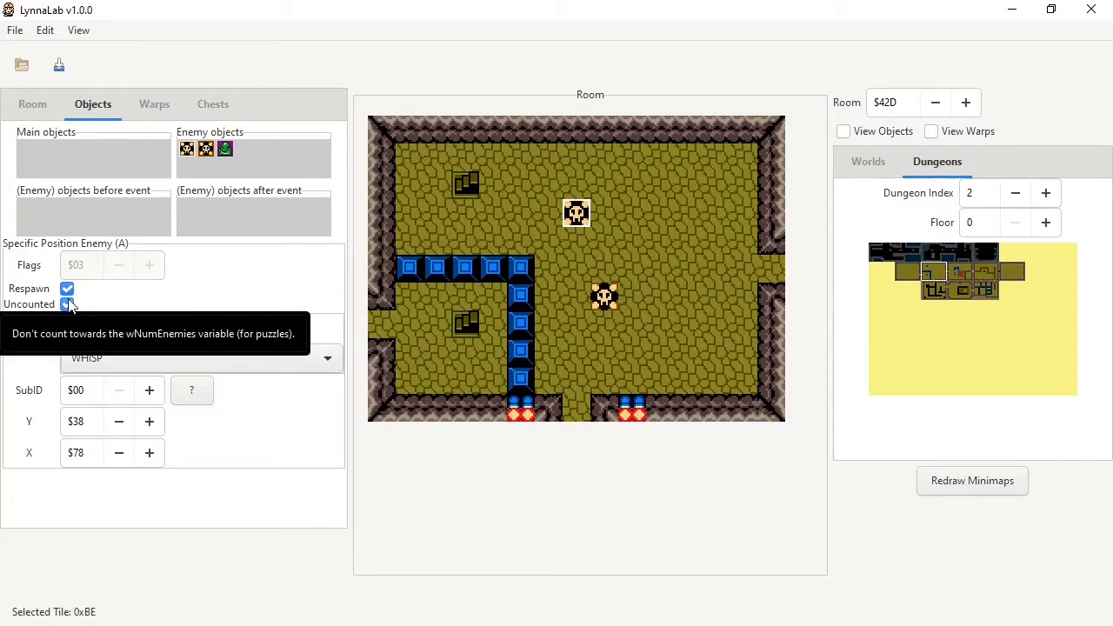
Return to overworld room $05D and select the green item drop among its enemy objects.
left_click(874, 167)
left_click(187, 150)
left_click(205, 151)
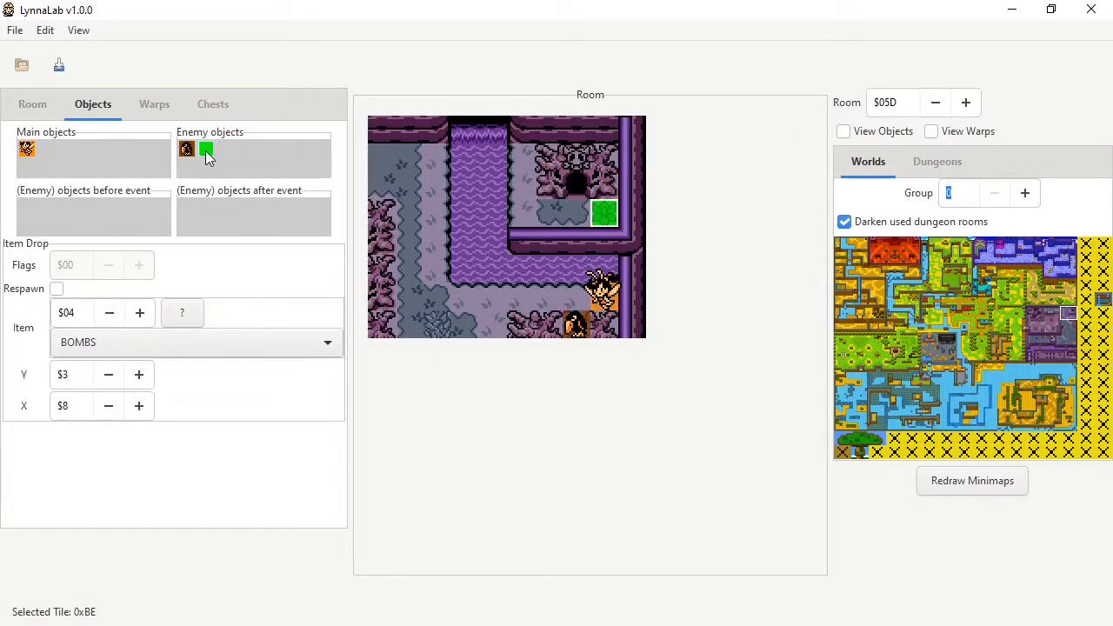
Review the available item drop types, keep BOMBS, and read the Item reference before closing it.
left_click(282, 343)
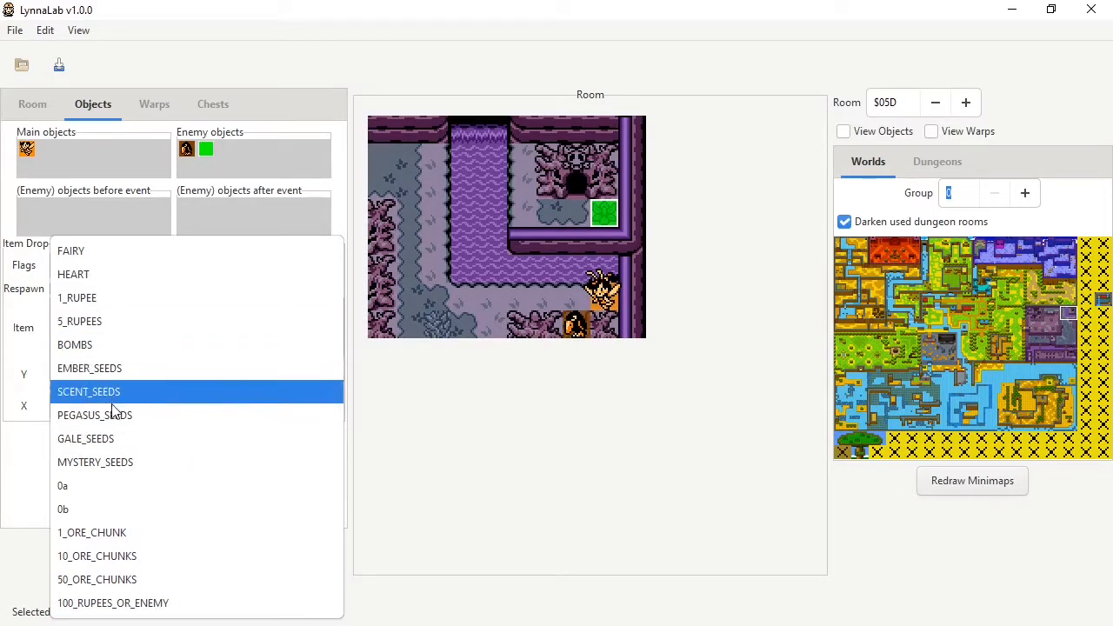
left_click(222, 346)
left_click(70, 313)
left_click(193, 311)
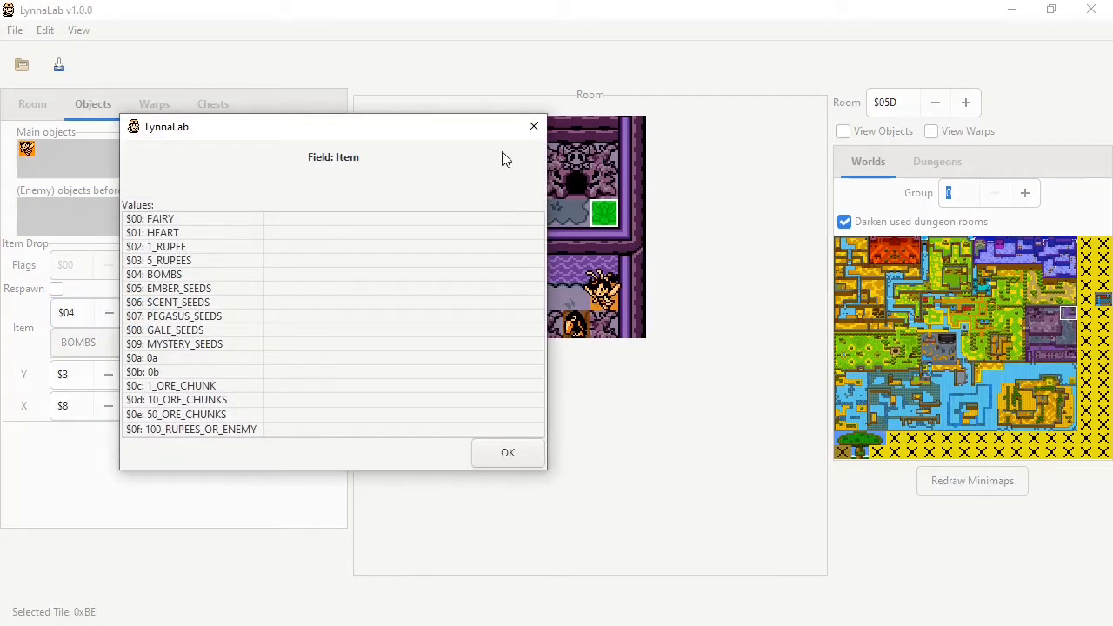
left_click(532, 125)
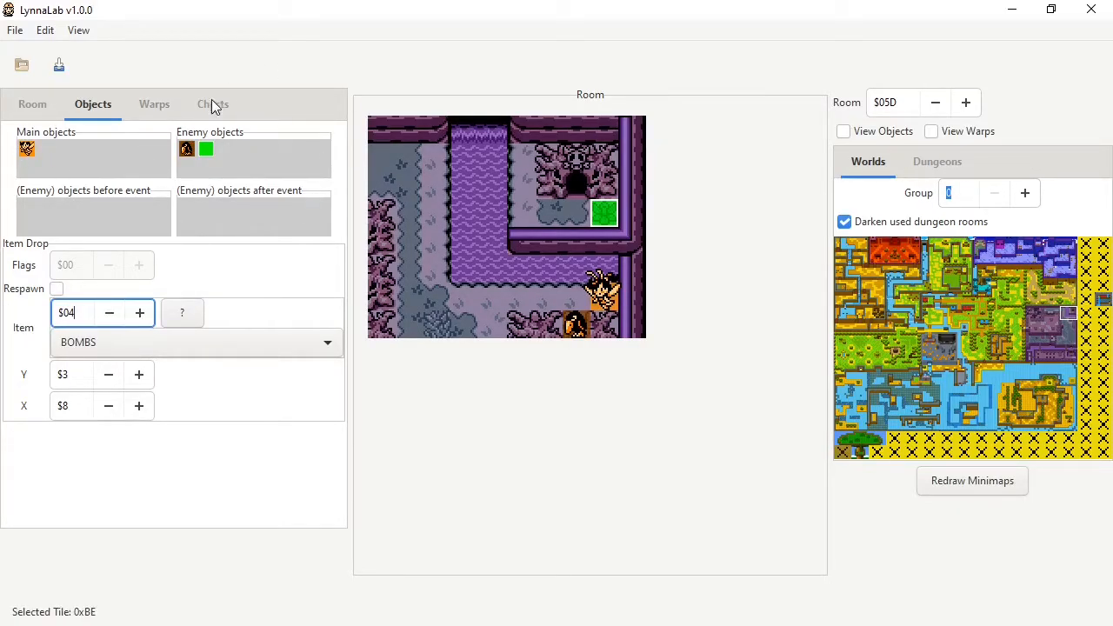
Add a Random Position Enemy to the enemy objects and set its quantity to $1.
right_click(250, 152)
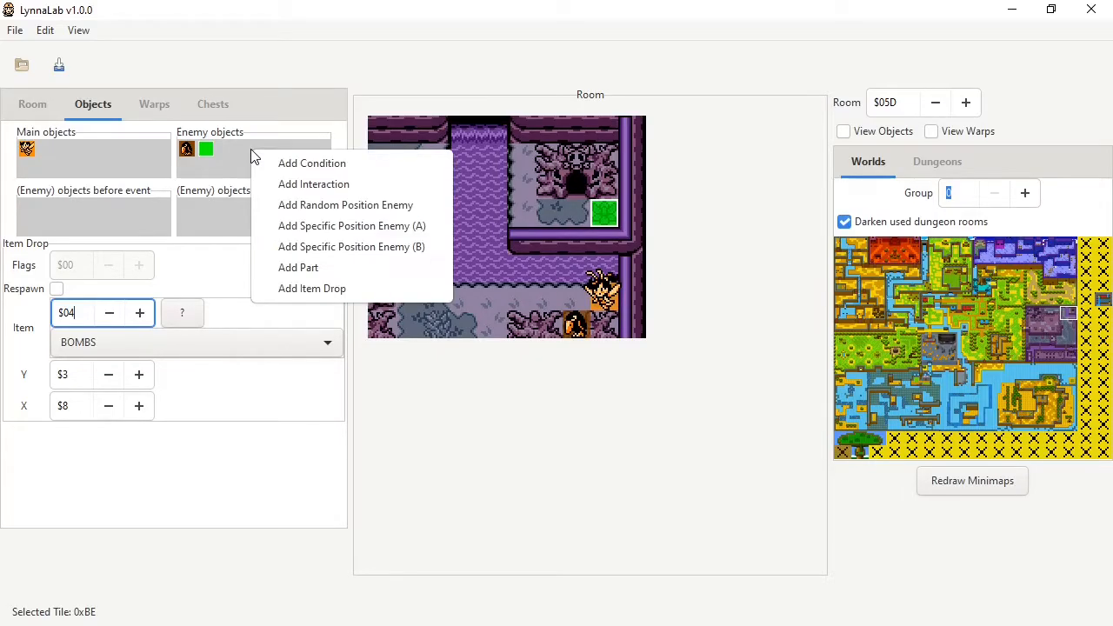
left_click(333, 209)
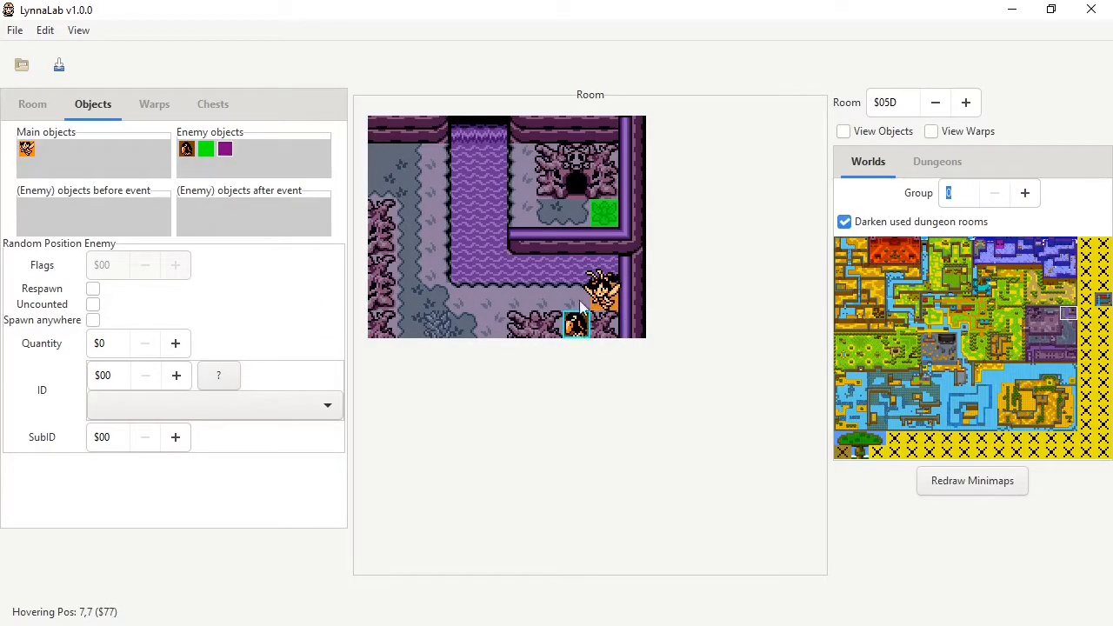
left_click(111, 346)
left_click(174, 343)
mouse_move(114, 348)
left_mouse_down()
mouse_move(98, 347)
mouse_move(110, 346)
left_mouse_up()
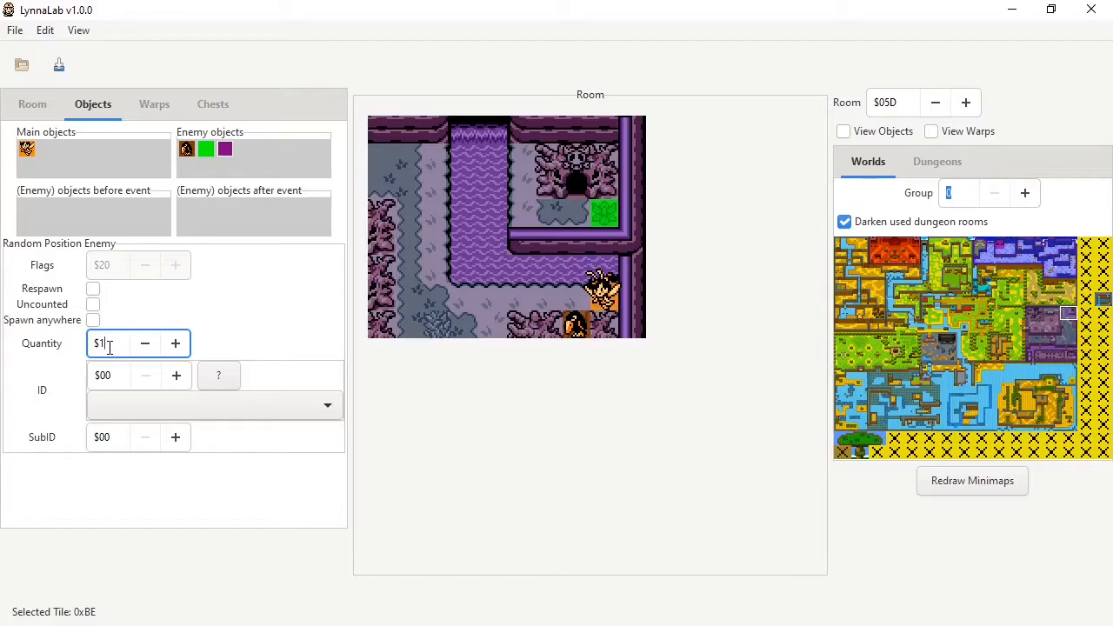
Set the random position enemy's ID to $21 ARROW_DARKNUT, and delete that enemy from the enemy objects.
left_click(113, 379)
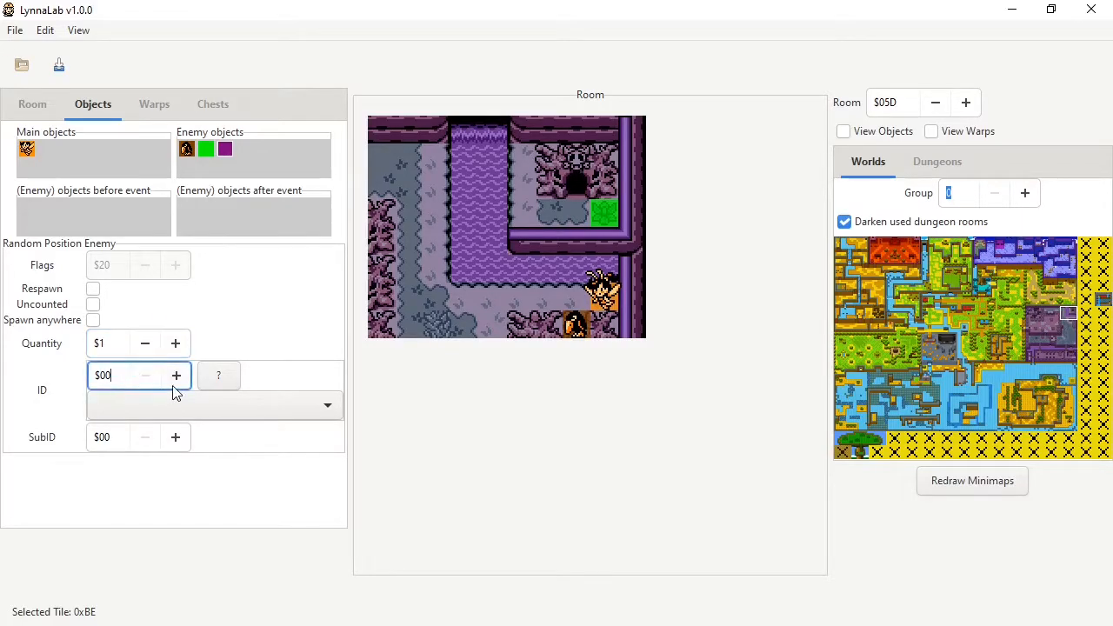
left_click(166, 409)
left_click(174, 410)
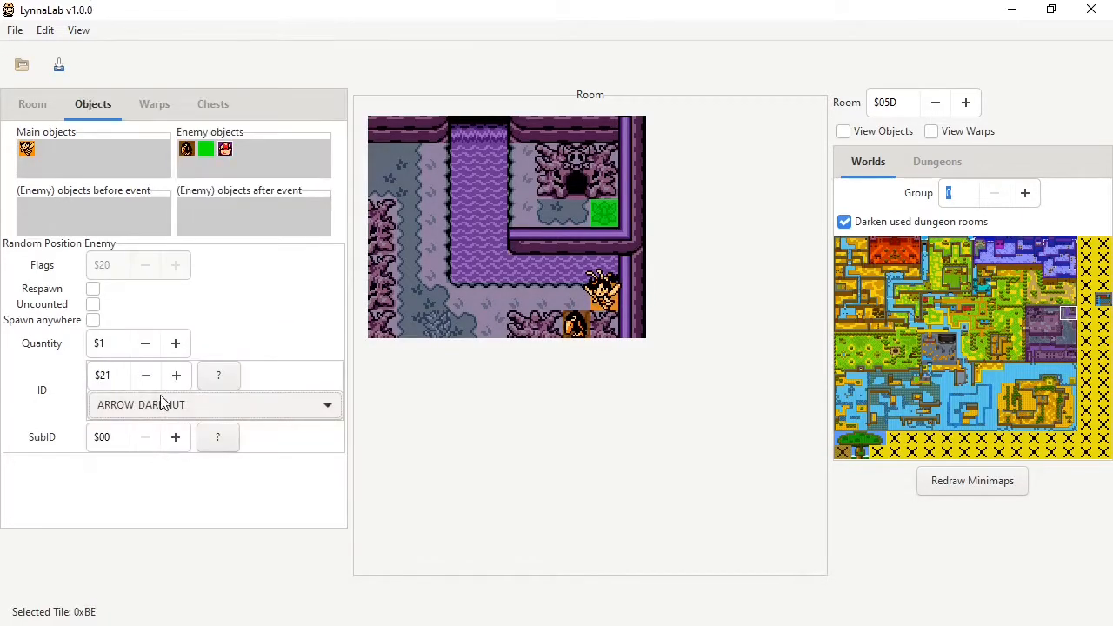
left_click(118, 375)
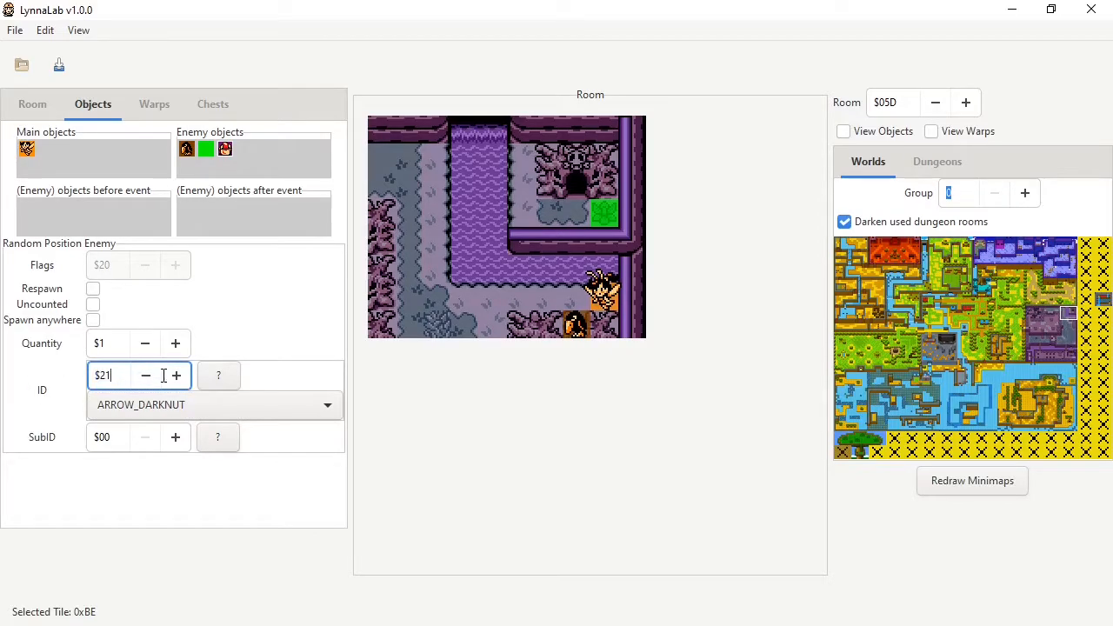
right_click(227, 152)
left_click(296, 307)
Add a Specific Position Enemy (B), place it at Y $48, X $20, and set its ID to $73 ARMOS_WARRIOR.
right_click(234, 152)
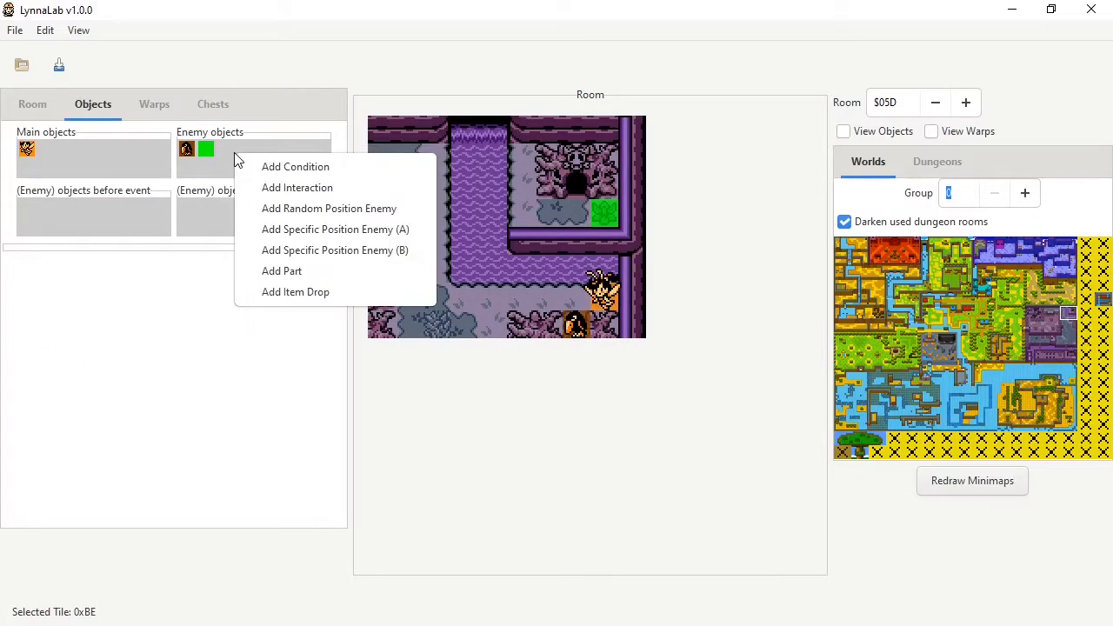
left_click(337, 251)
left_click(184, 150)
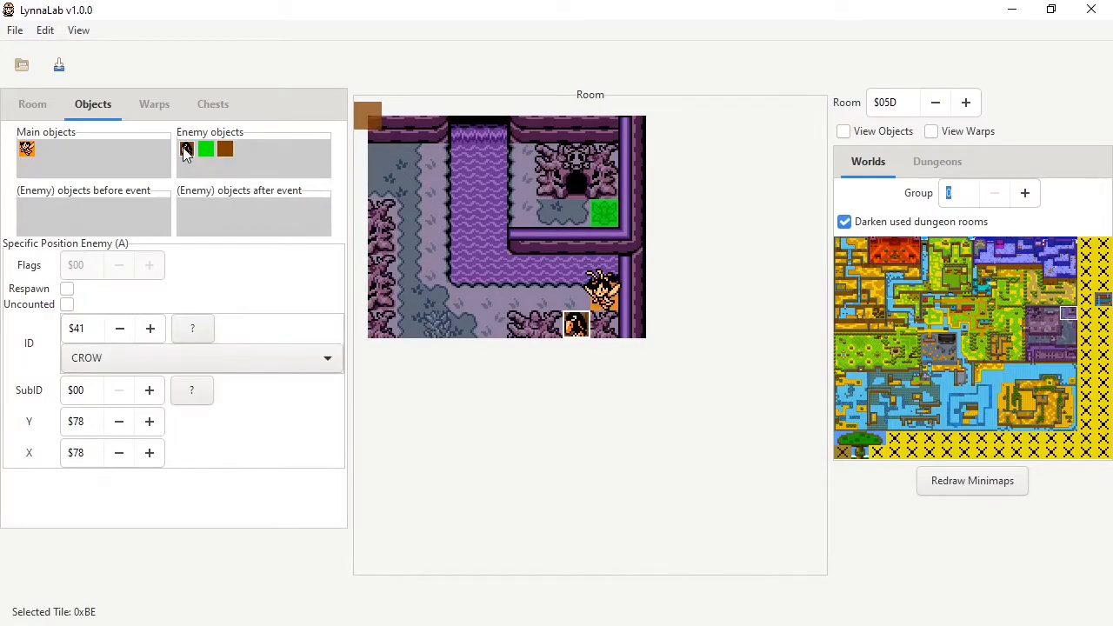
left_click(224, 152)
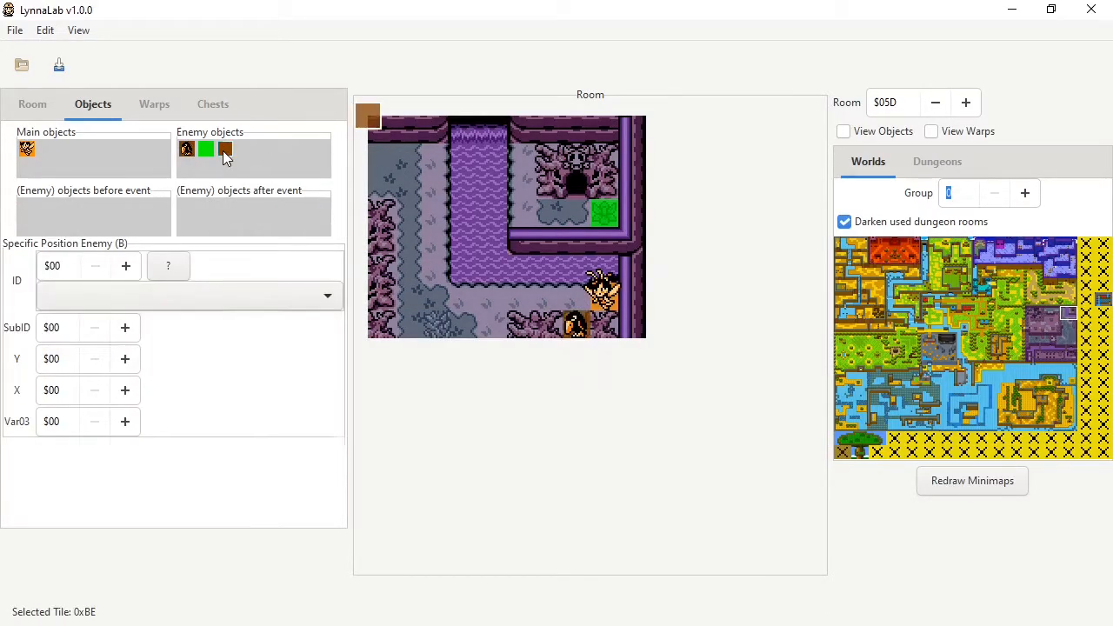
left_click_drag(366, 115, 423, 246)
left_click(134, 295)
left_click(139, 412)
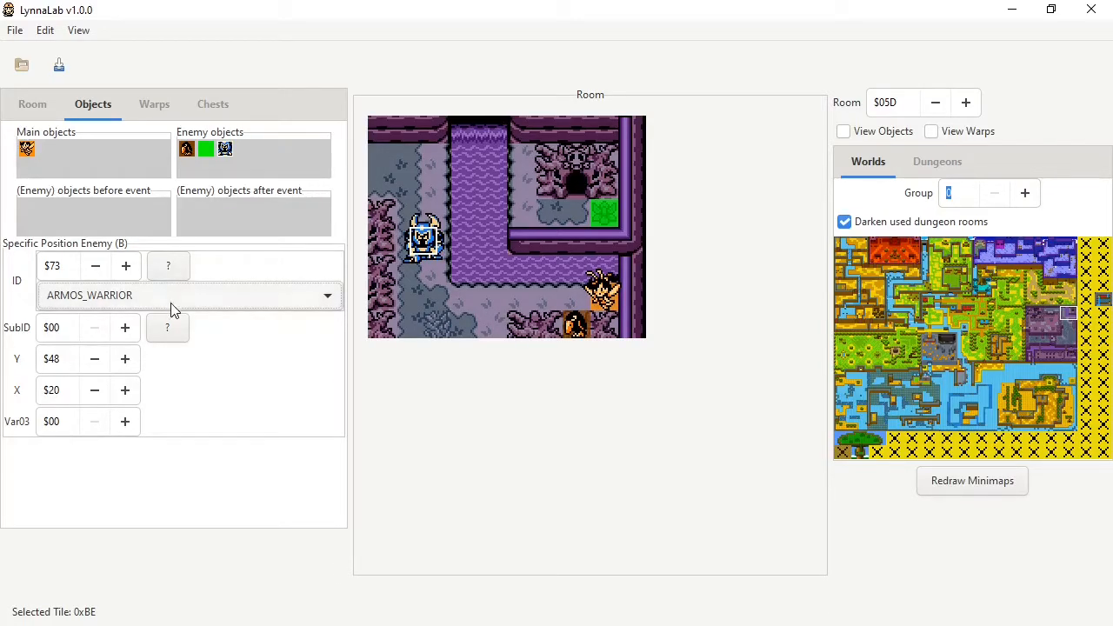
Compare the crow's Specific Position Enemy (A) properties with the Armos Warrior's Specific Position Enemy (B) properties.
left_click(187, 150)
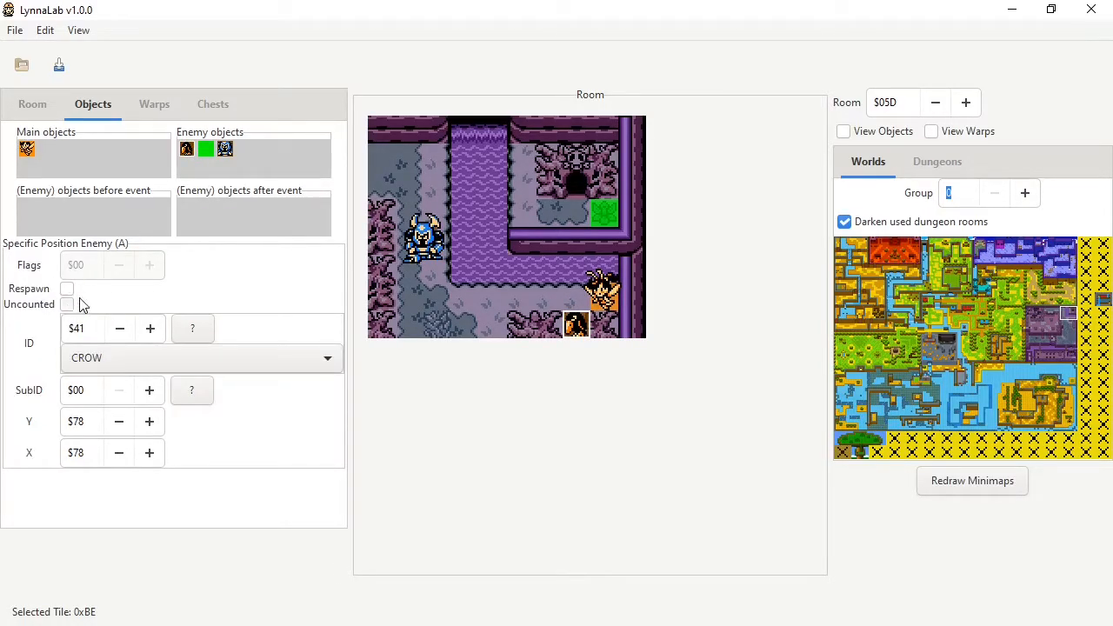
left_click(230, 153)
left_click(186, 151)
left_click(225, 149)
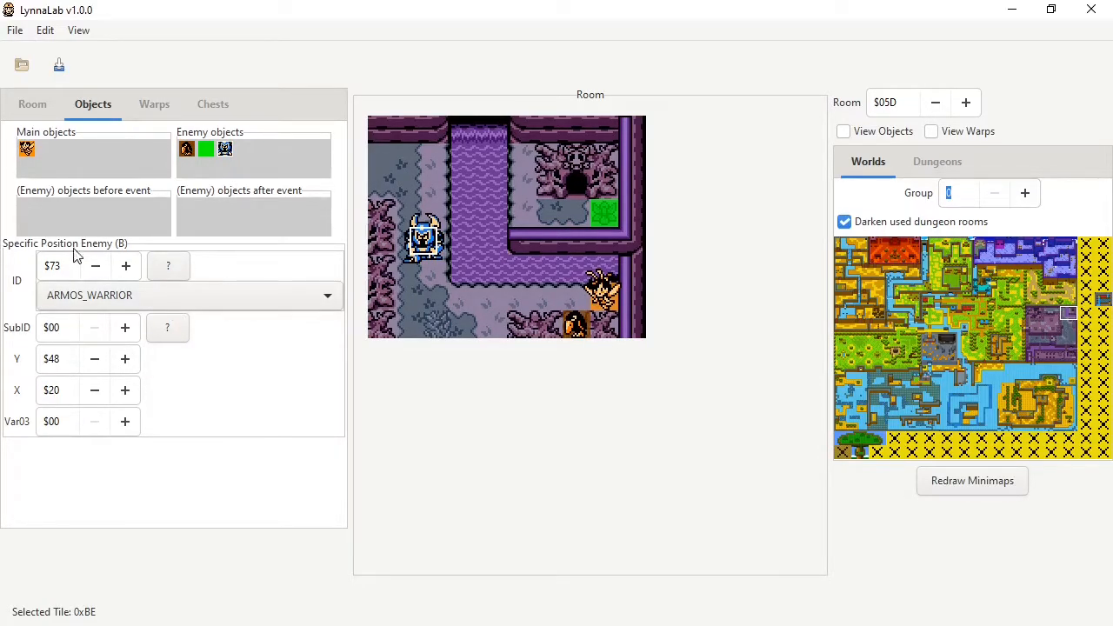
Review the Armos Warrior's Var03 and documented SubID values, and delete that enemy from the enemy objects.
left_click_drag(72, 425, 32, 421)
left_click(62, 423)
left_click(153, 333)
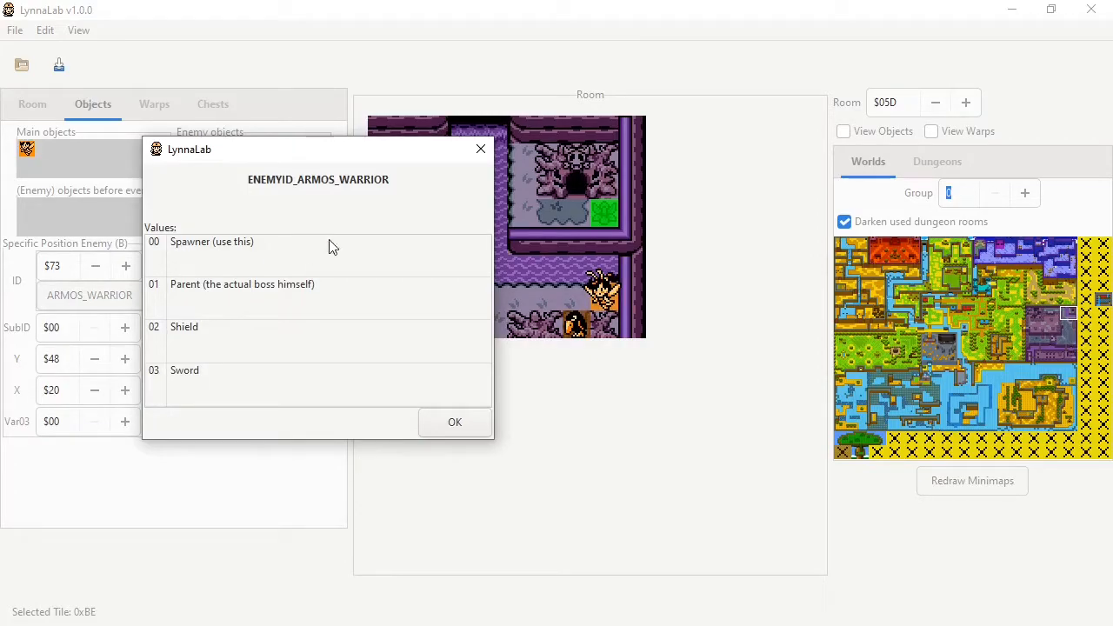
left_click(487, 144)
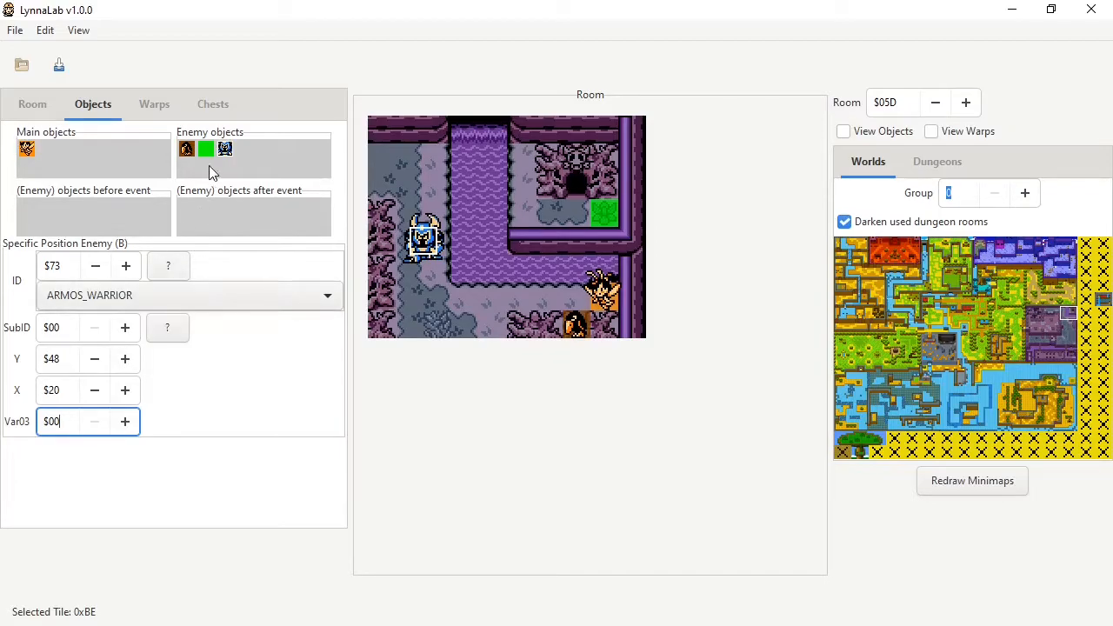
right_click(230, 146)
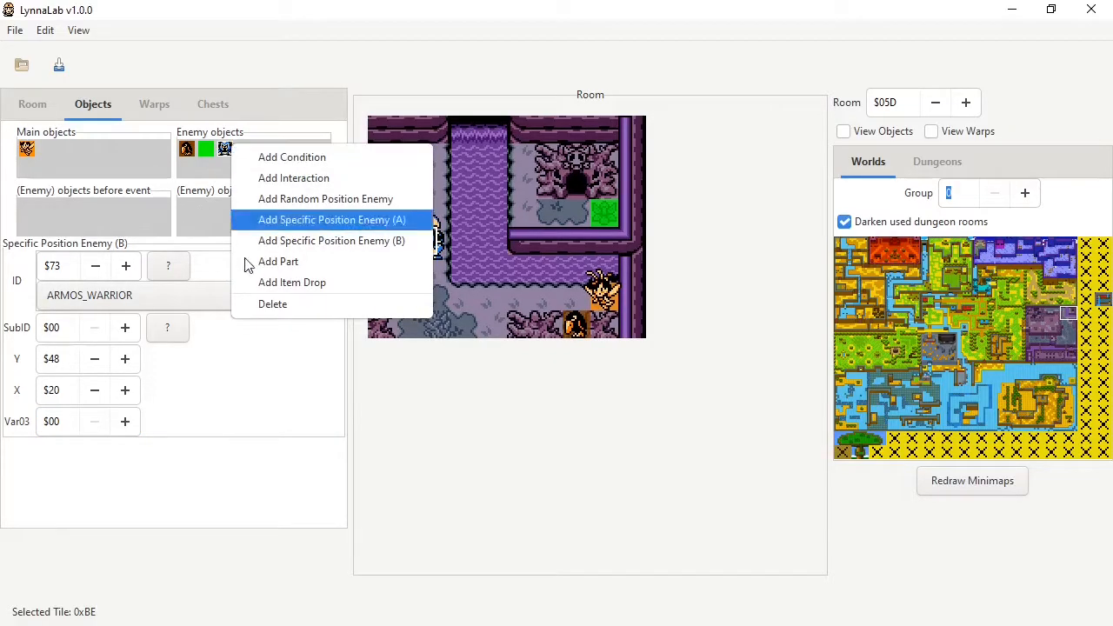
left_click(277, 304)
Add a Part to the enemy objects, position it at Y $08, X $08, and delete that part.
right_click(250, 157)
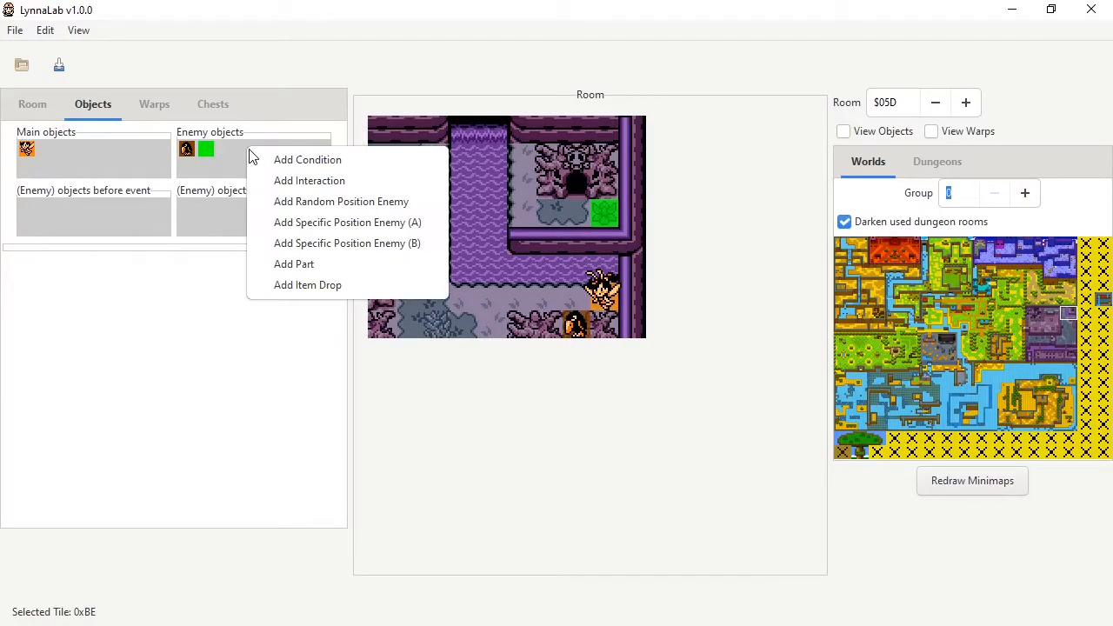
left_click(301, 266)
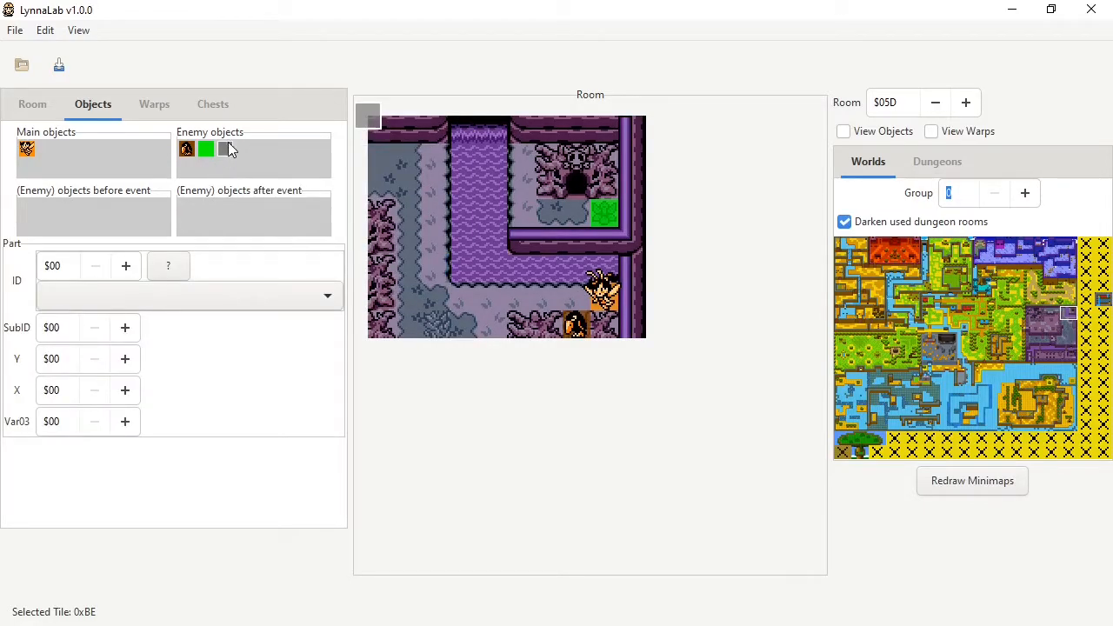
mouse_move(370, 120)
left_mouse_down()
mouse_move(377, 150)
mouse_move(377, 133)
left_mouse_up()
right_click(377, 132)
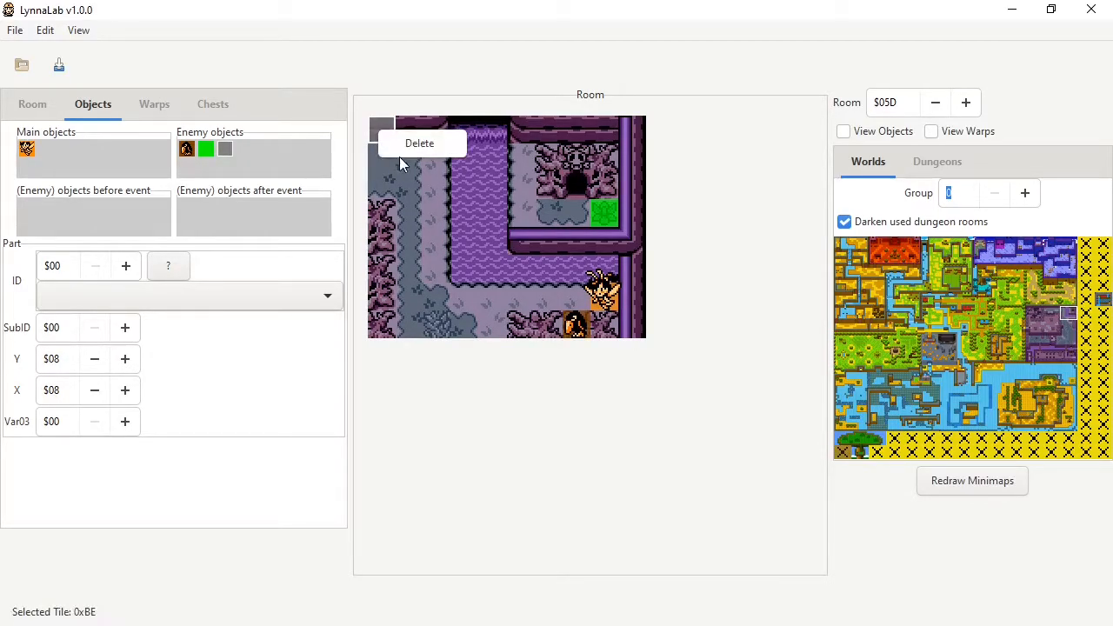
left_click(398, 148)
Open room $446 on floor 1 of dungeon 2 and inspect its OWL_STATUE part.
left_click(937, 165)
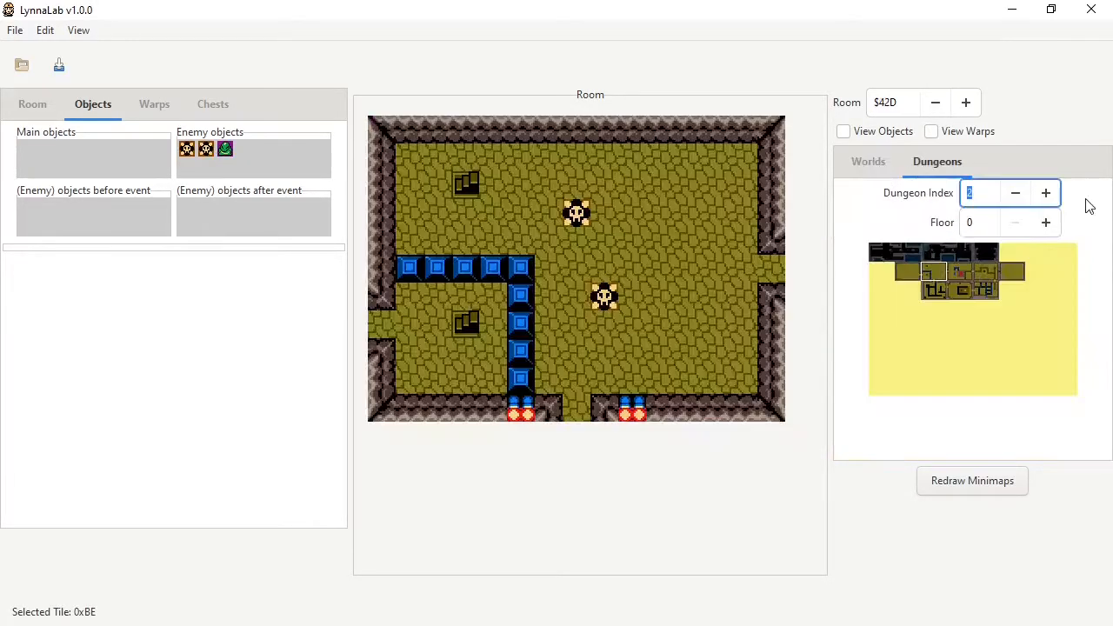
left_click(1046, 223)
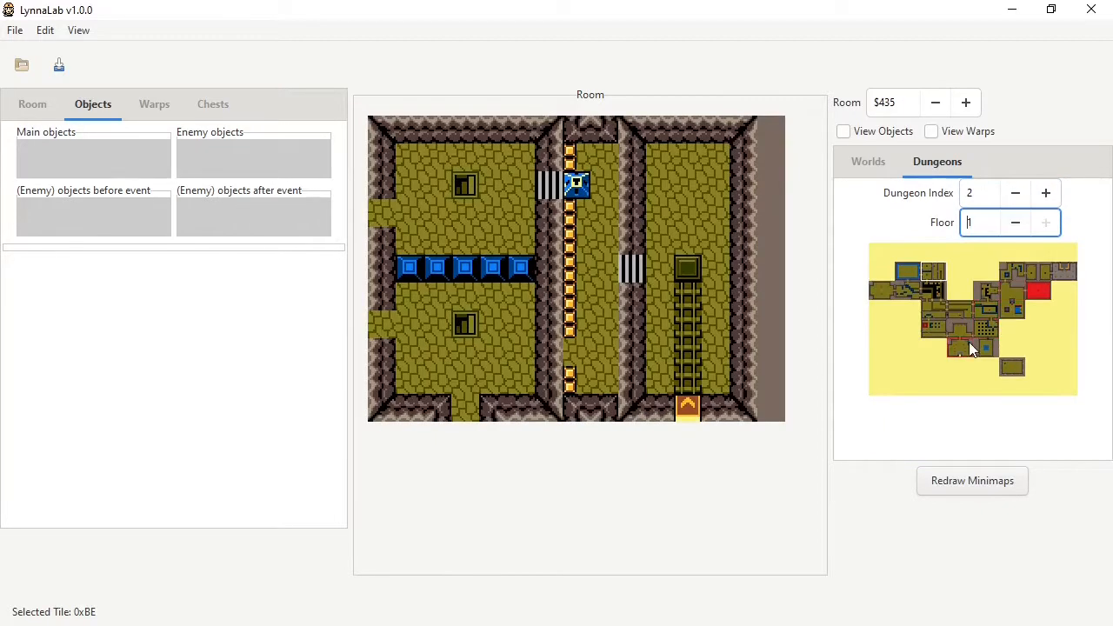
left_click(964, 347)
left_click(639, 158)
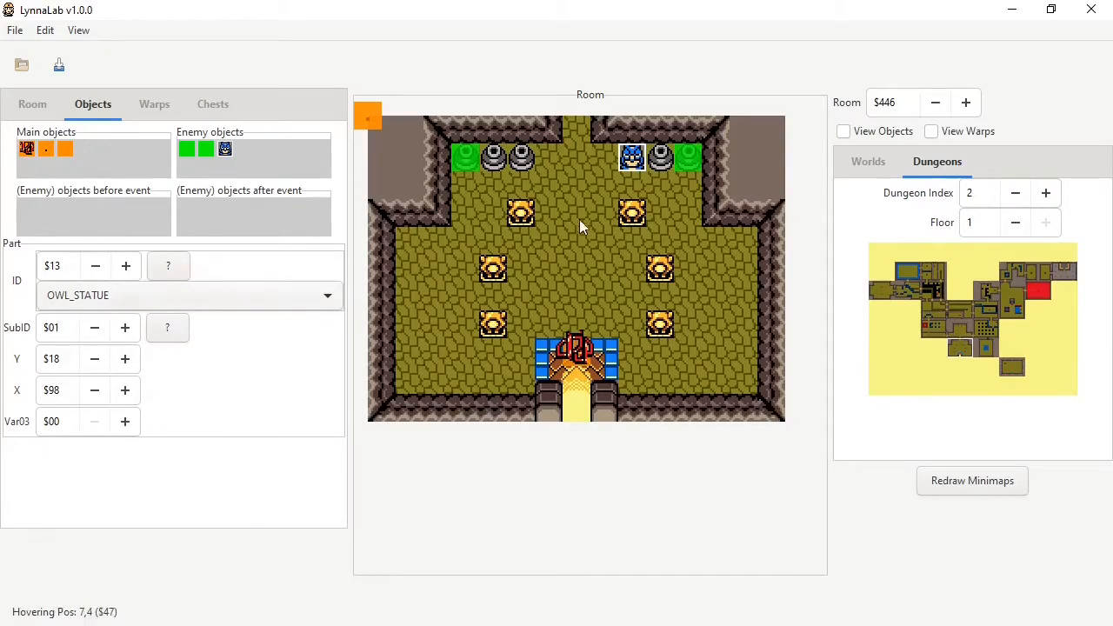
Browse from room $444 in dungeon 2 to room $416 in dungeon 1.
left_click(951, 329)
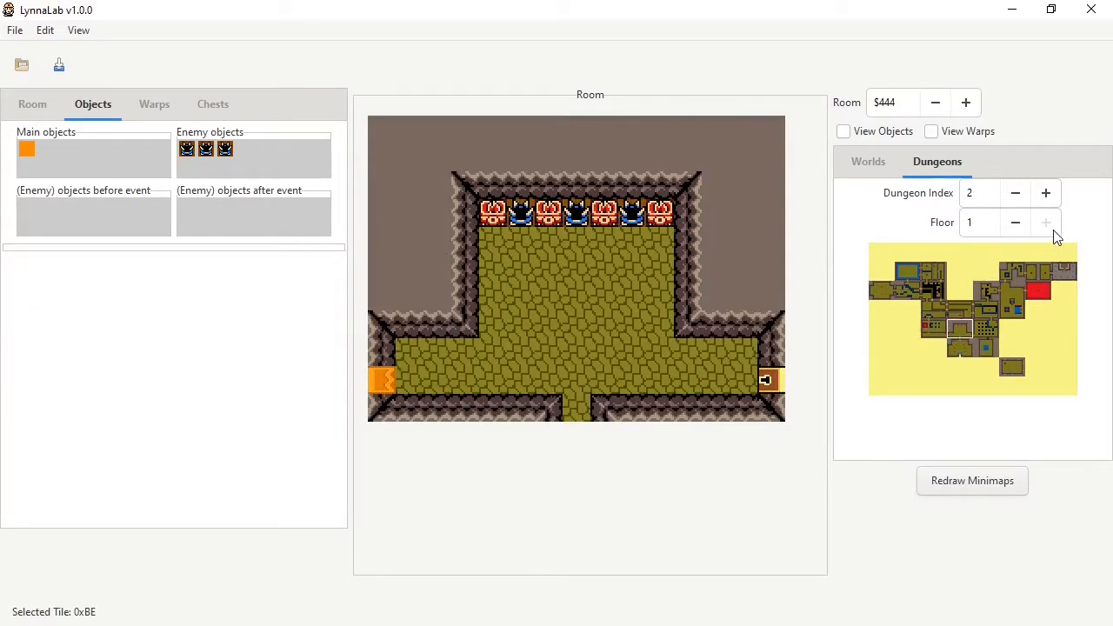
left_click(1017, 197)
left_click(981, 340)
left_click(984, 366)
left_click(1010, 324)
left_click(990, 309)
left_click(986, 291)
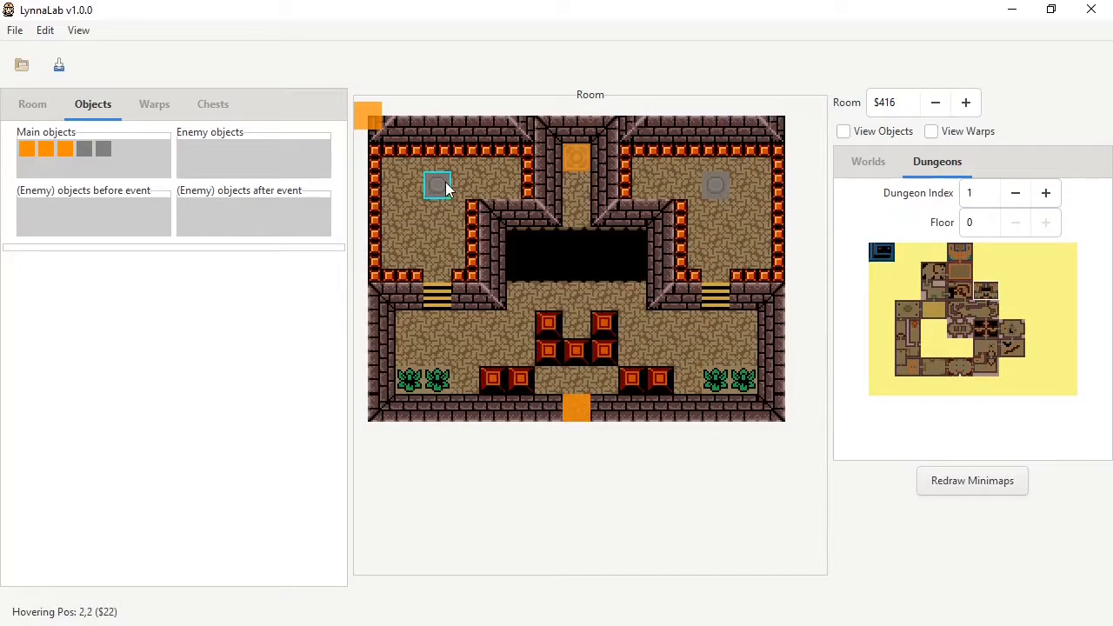
Examine the properties and SubID documentation of the BUTTON part at Y $28, X $28 in room $416.
left_click(442, 185)
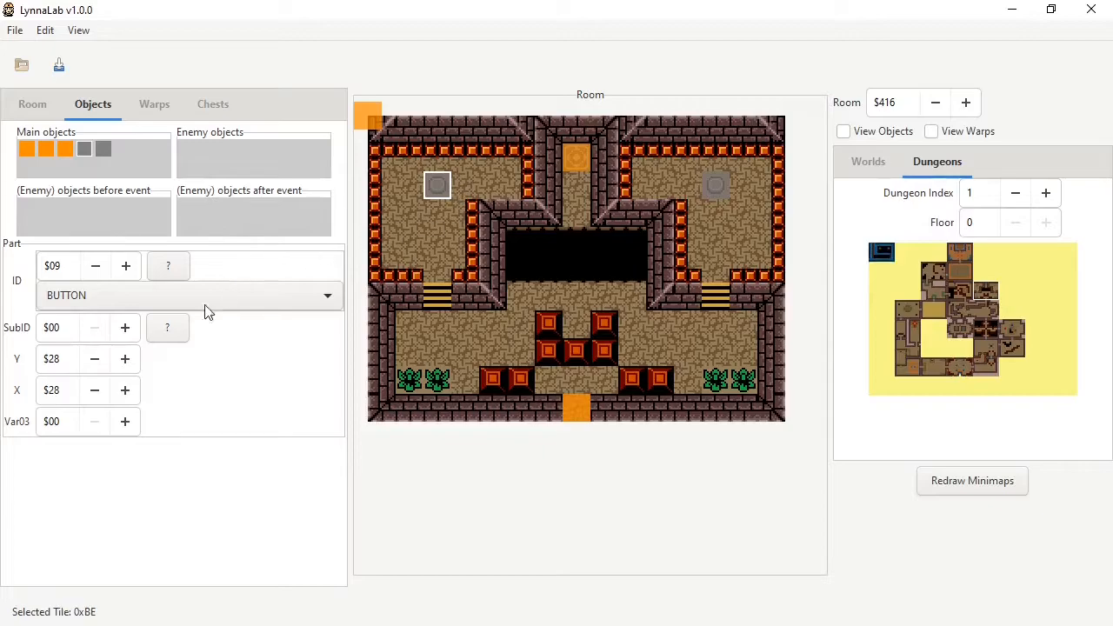
left_click(161, 329)
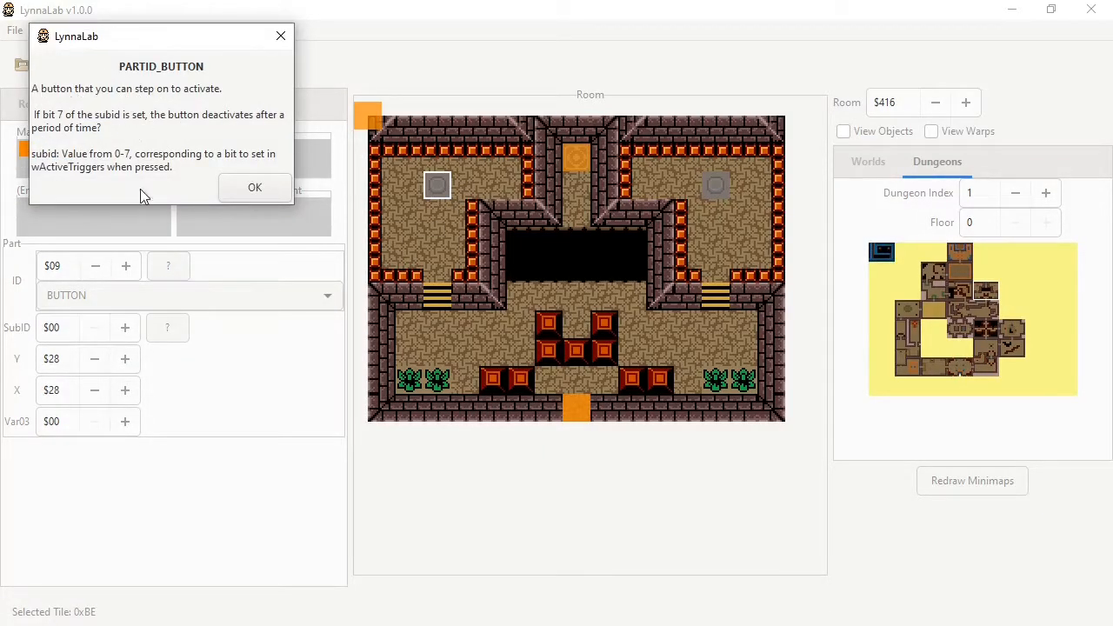
left_click(279, 36)
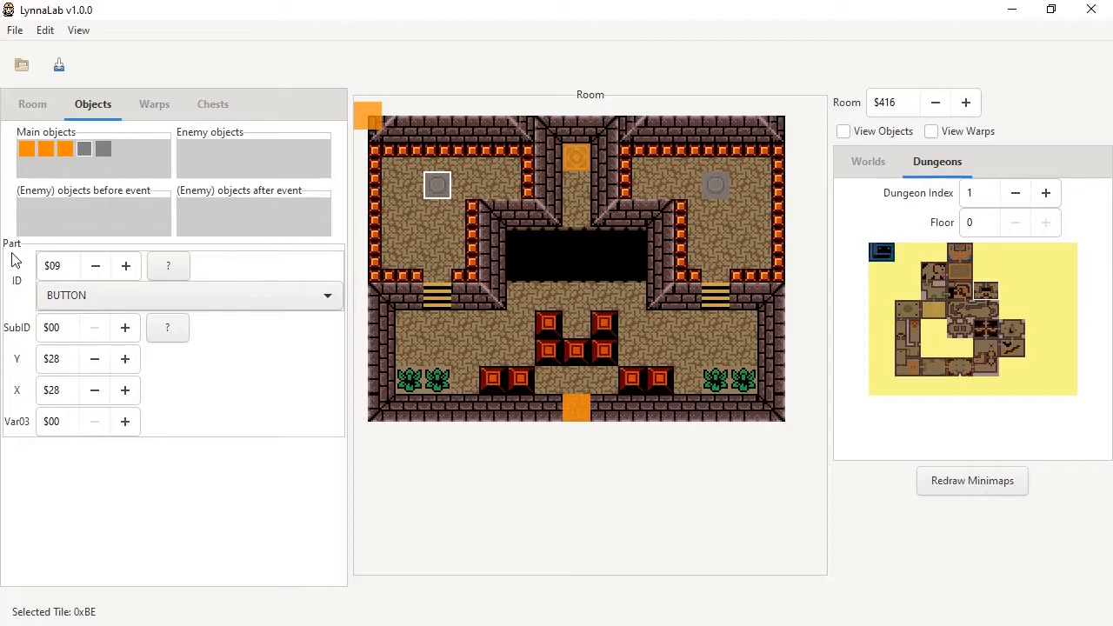
left_click(70, 424)
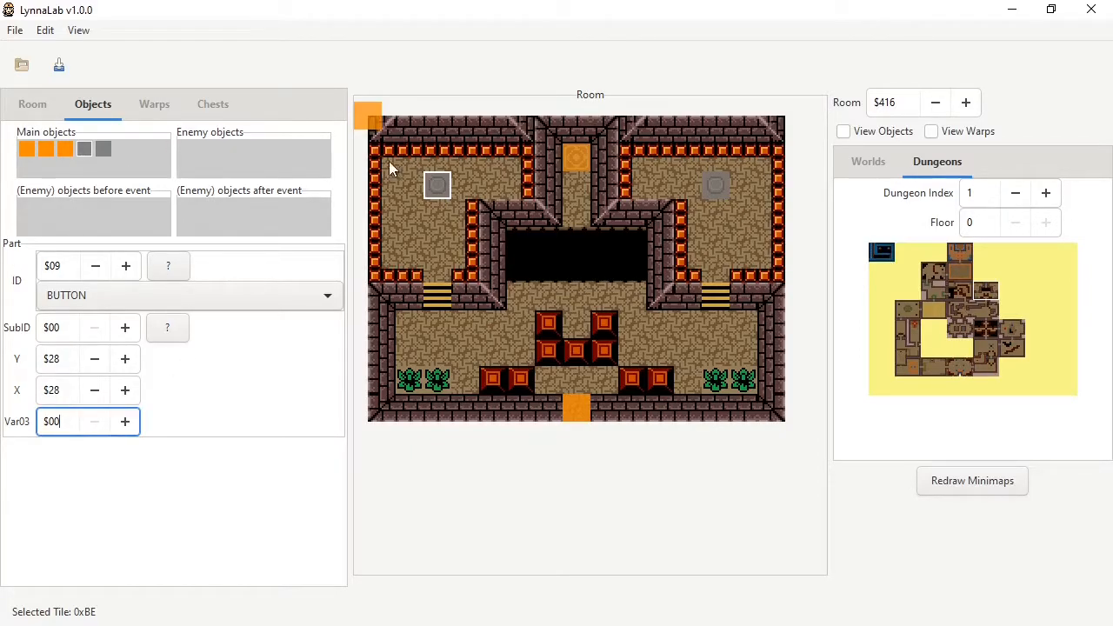
Add a Condition to the enemy objects of overworld room $05D, move it ahead of the other objects, and delete it.
left_click(860, 163)
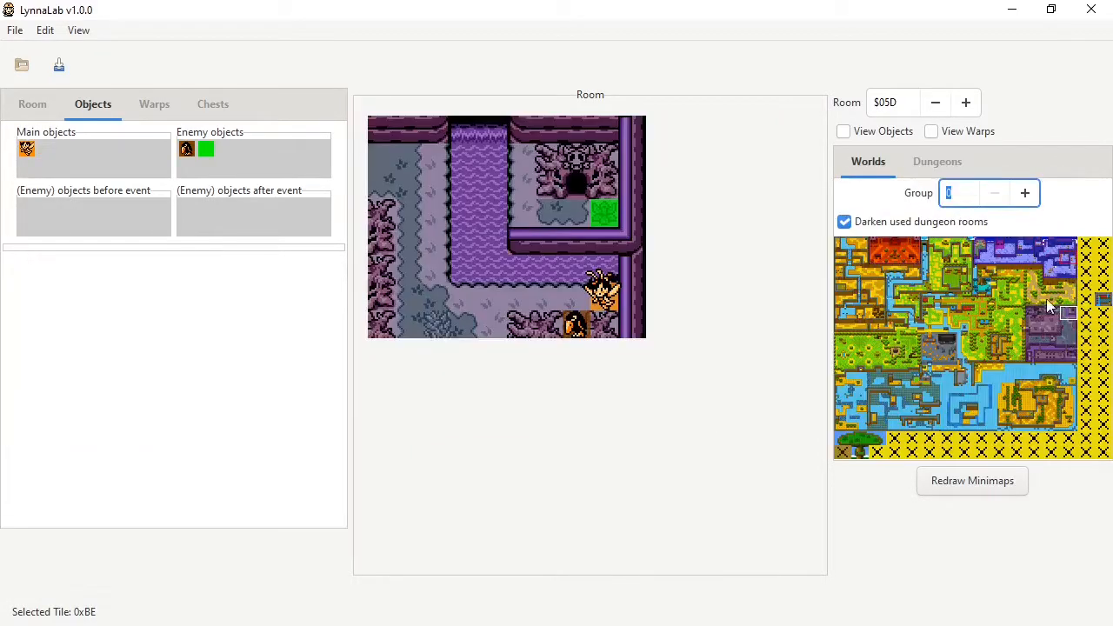
right_click(276, 149)
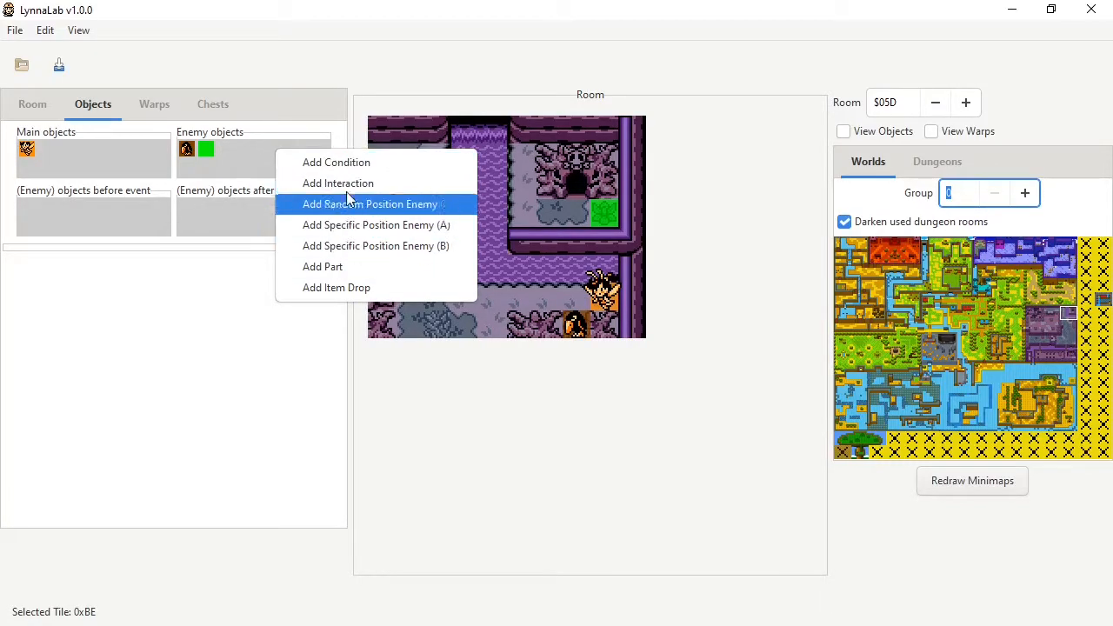
left_click(361, 163)
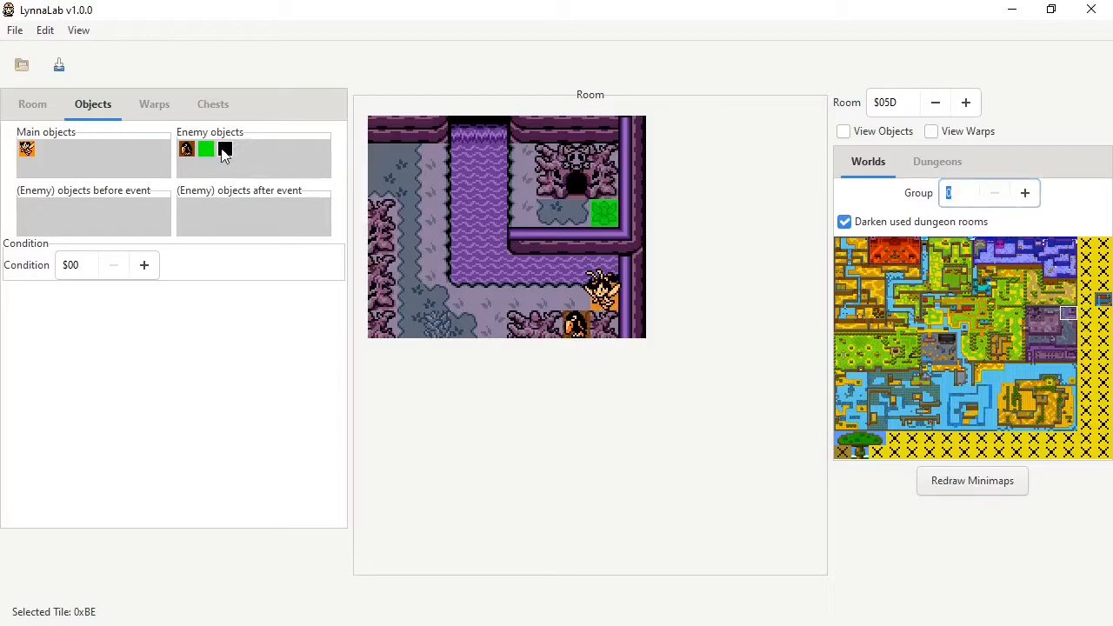
left_click_drag(224, 149, 180, 152)
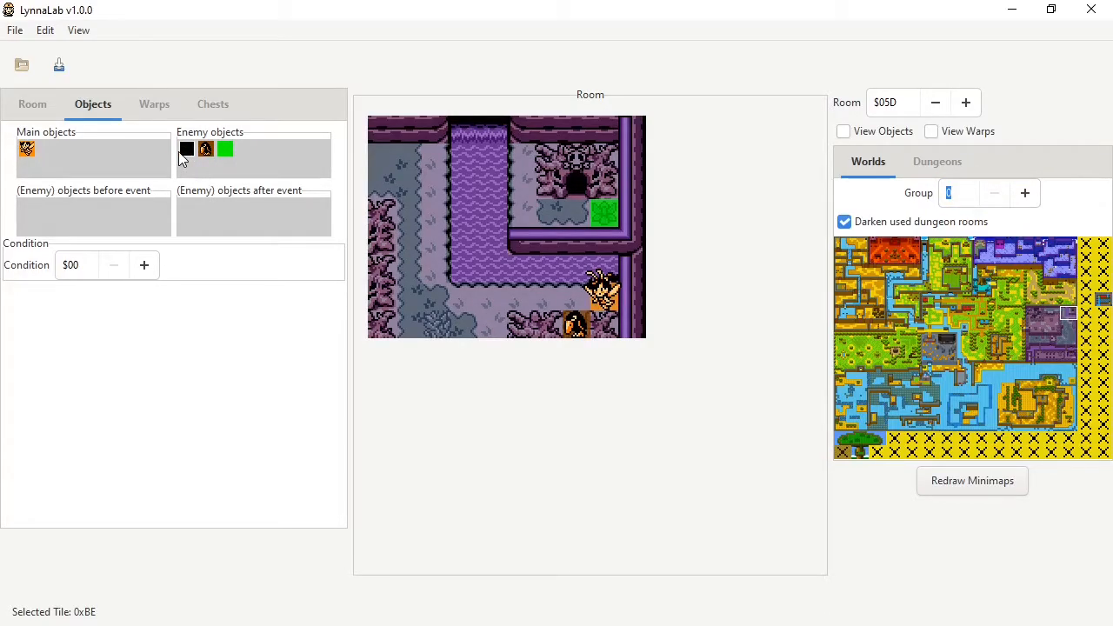
right_click(182, 153)
left_click(275, 307)
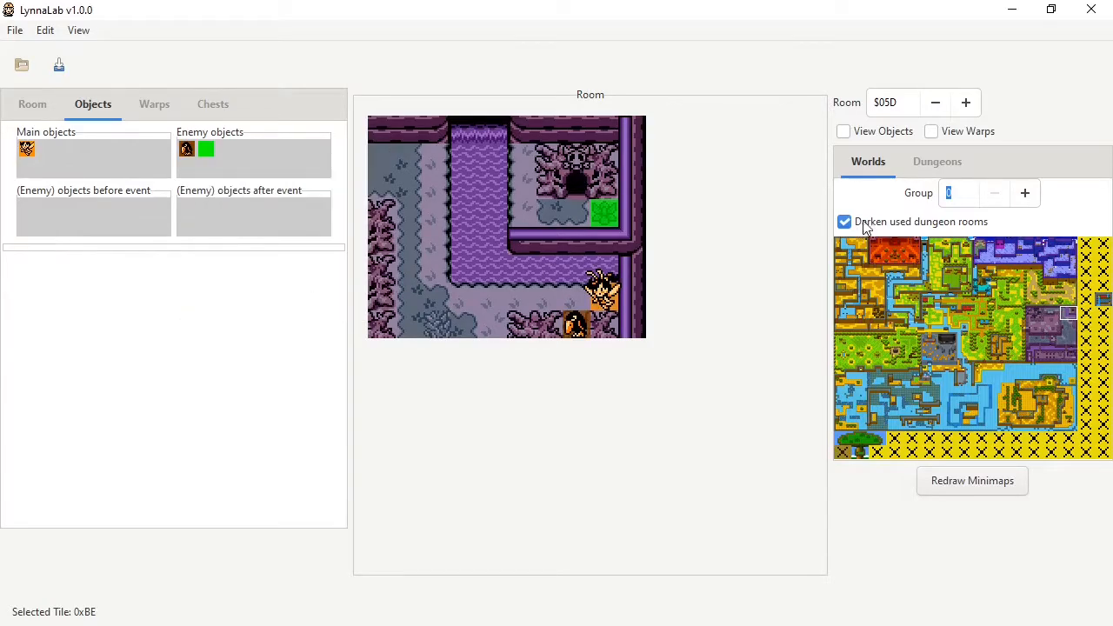
Open room $550 on floor 0 of dungeon 7.
left_click(954, 165)
left_click(1051, 194)
left_click(1052, 194)
left_click(1053, 194)
left_click(1052, 194)
left_click(1053, 194)
left_click(1053, 194)
left_click(1052, 194)
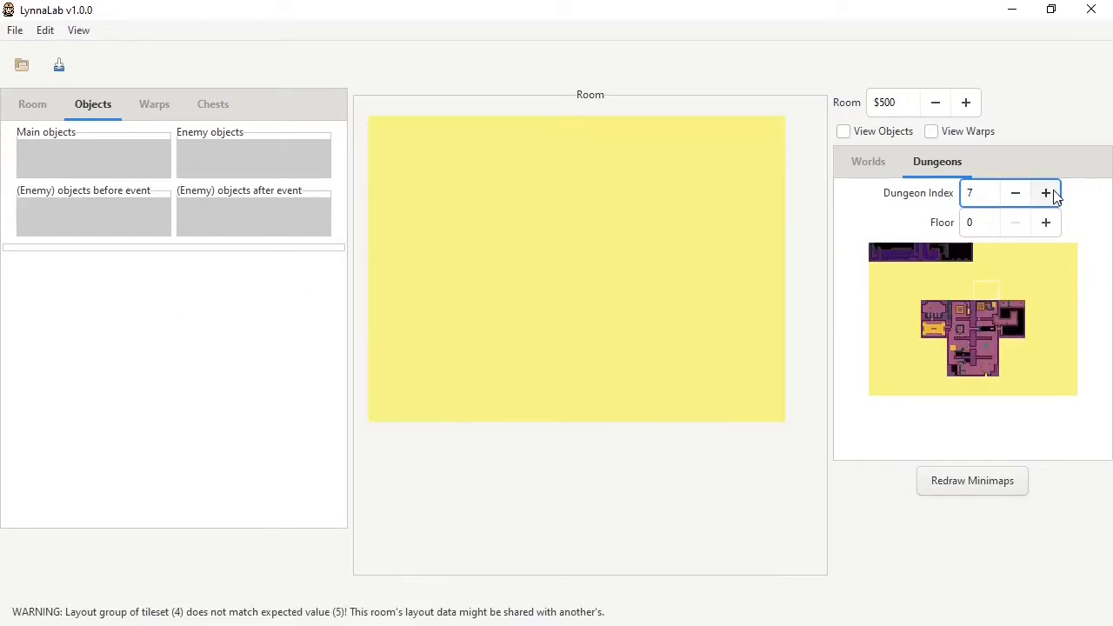
left_click(977, 333)
left_click(948, 331)
left_click(959, 313)
left_click(961, 323)
Compare the two Conditions in room $550's enemy objects and the enemy that follows each one.
left_click(187, 152)
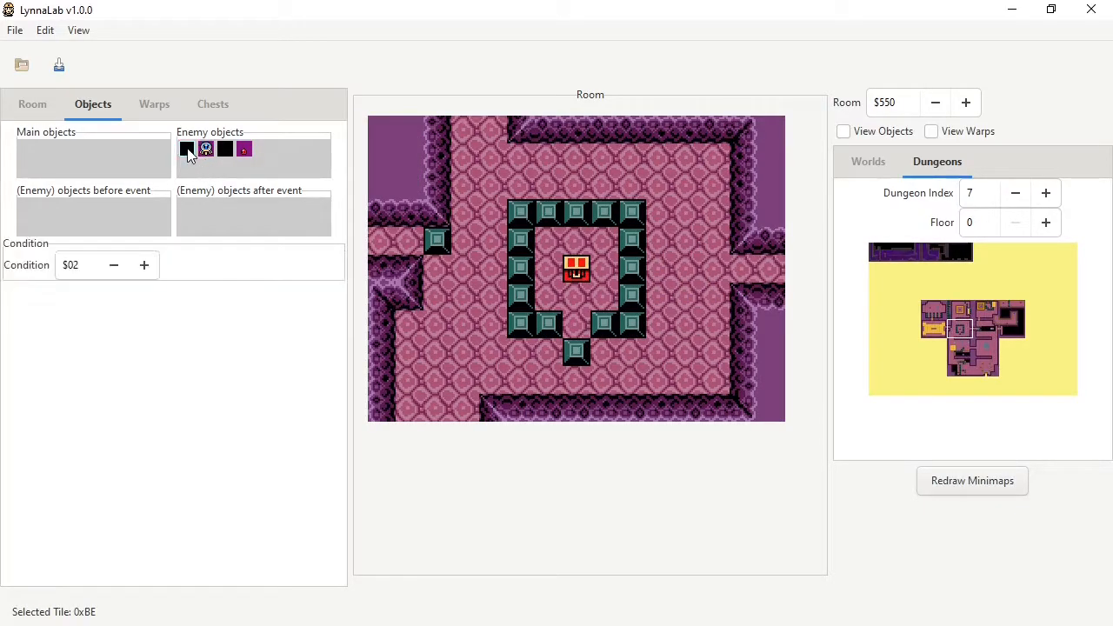
left_click_drag(92, 268, 11, 264)
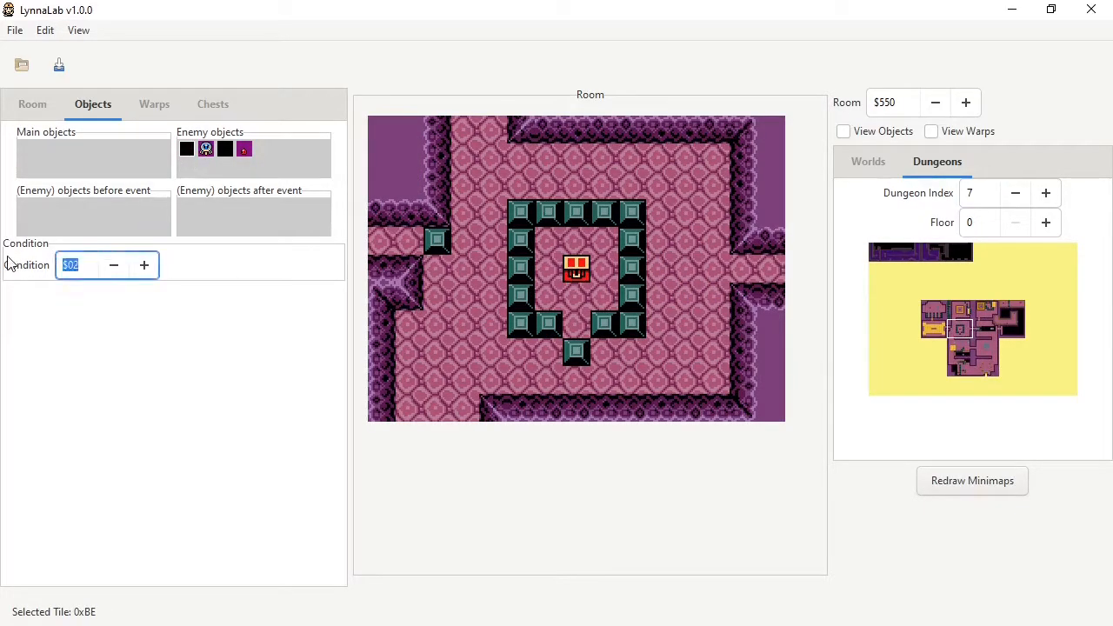
left_click(205, 149)
left_click(225, 150)
left_click_drag(79, 265, 9, 265)
left_click(243, 150)
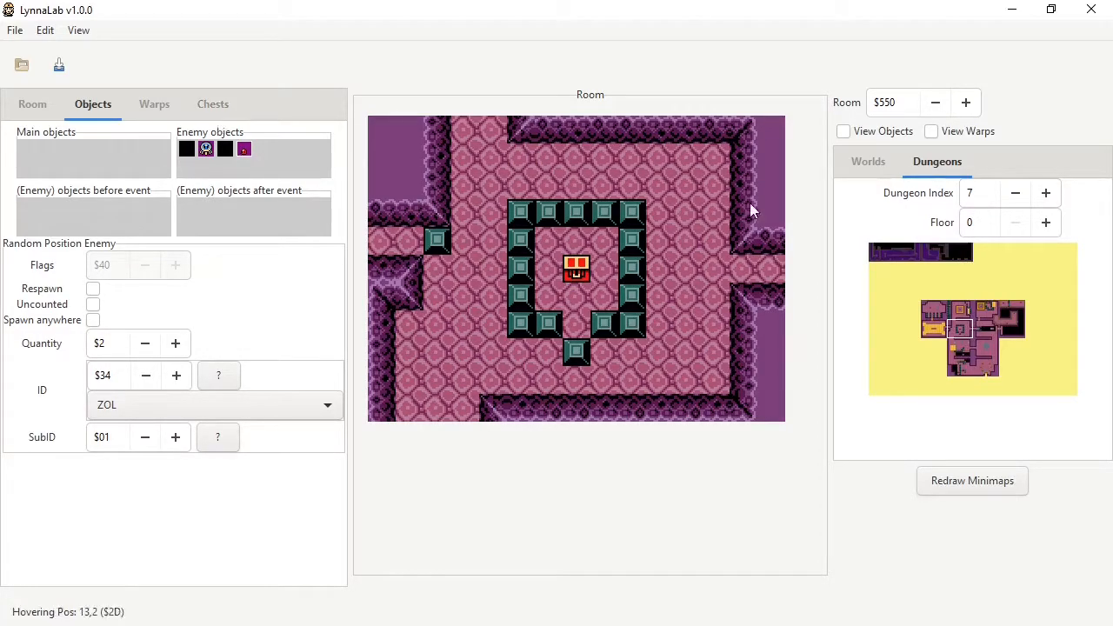
Open overworld room $036 and examine the Condition and the BUZZBLOB enemy in its enemy objects.
left_click(868, 164)
left_click(937, 283)
left_click(950, 287)
left_click(188, 150)
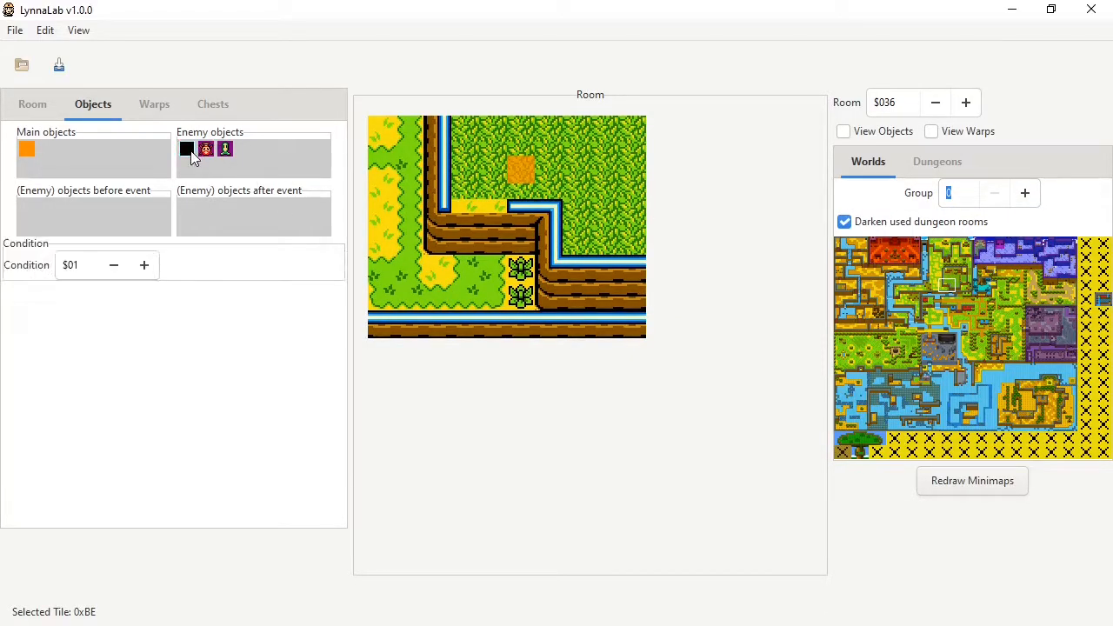
left_click(79, 266)
left_click(79, 265)
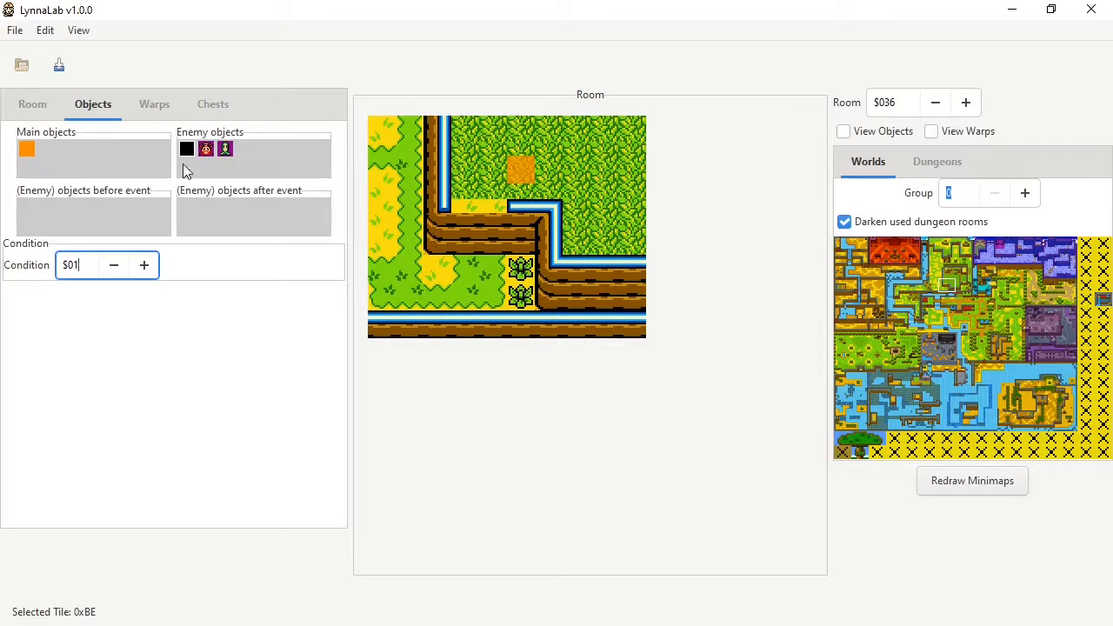
left_click(205, 151)
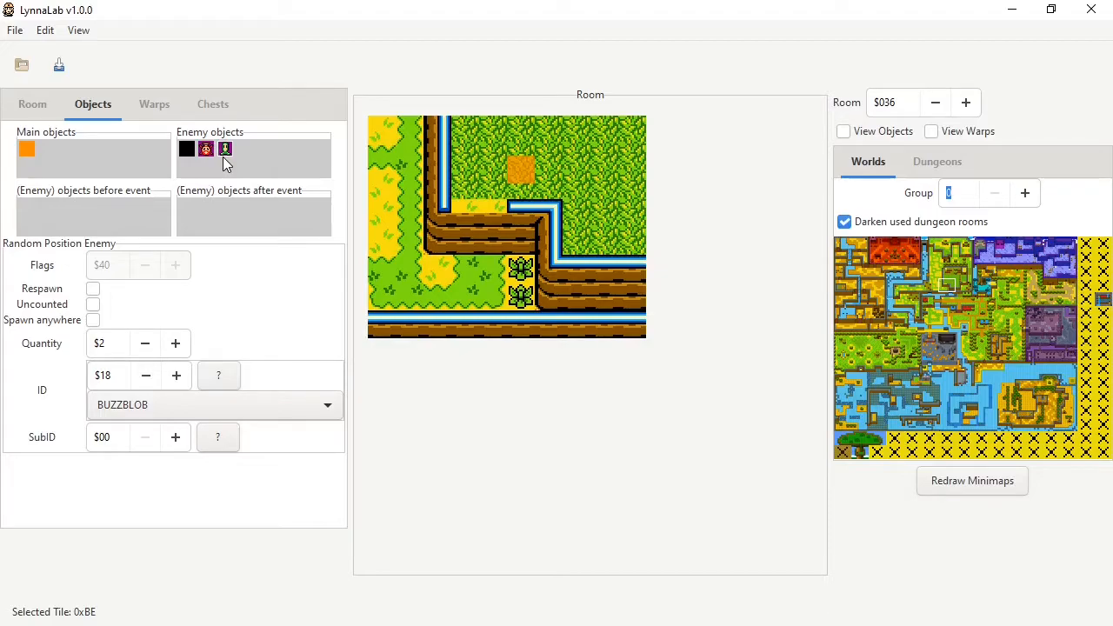
left_click(187, 150)
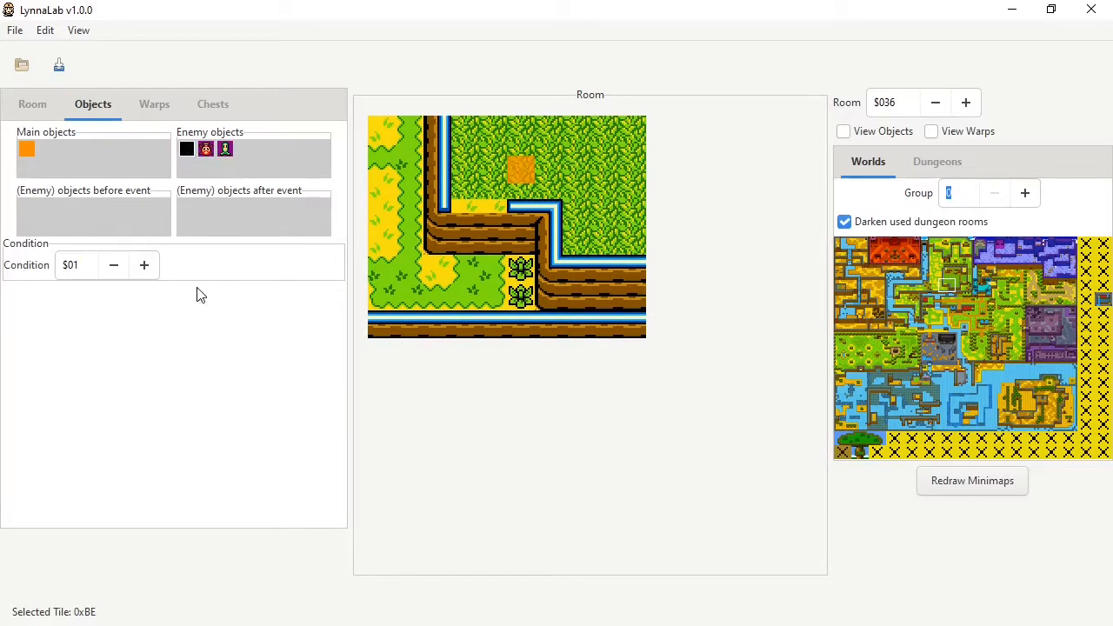
Switch to File Explorer and open wram.s from the oracles-disasm include folder in Notepad++.
left_click(425, 625)
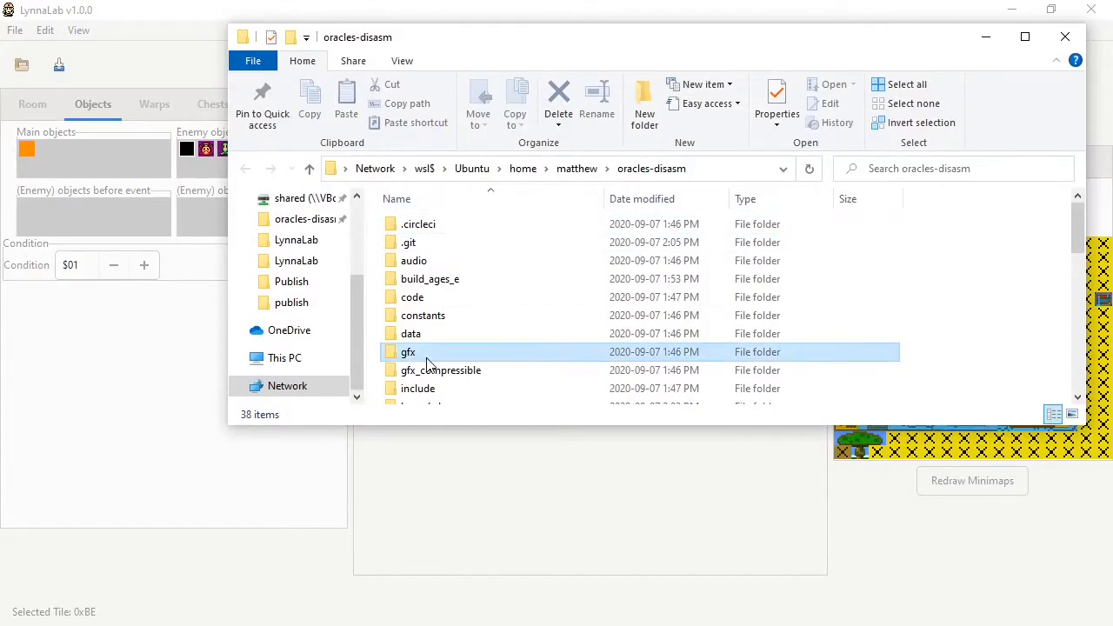
double_click(422, 389)
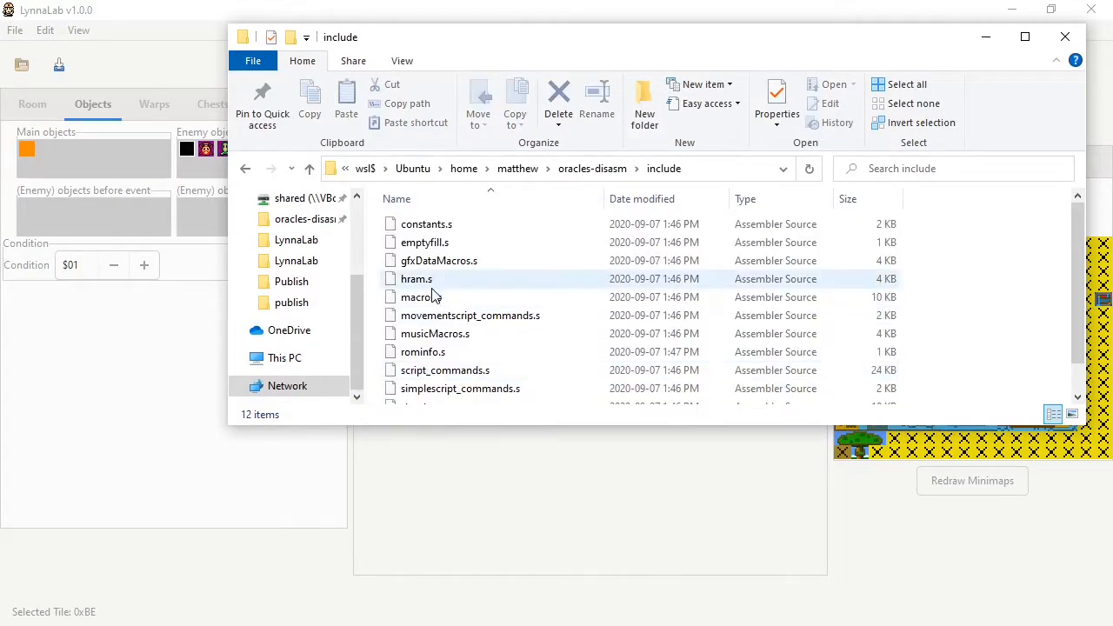
scroll(431, 313, "down", 1)
left_click(432, 394)
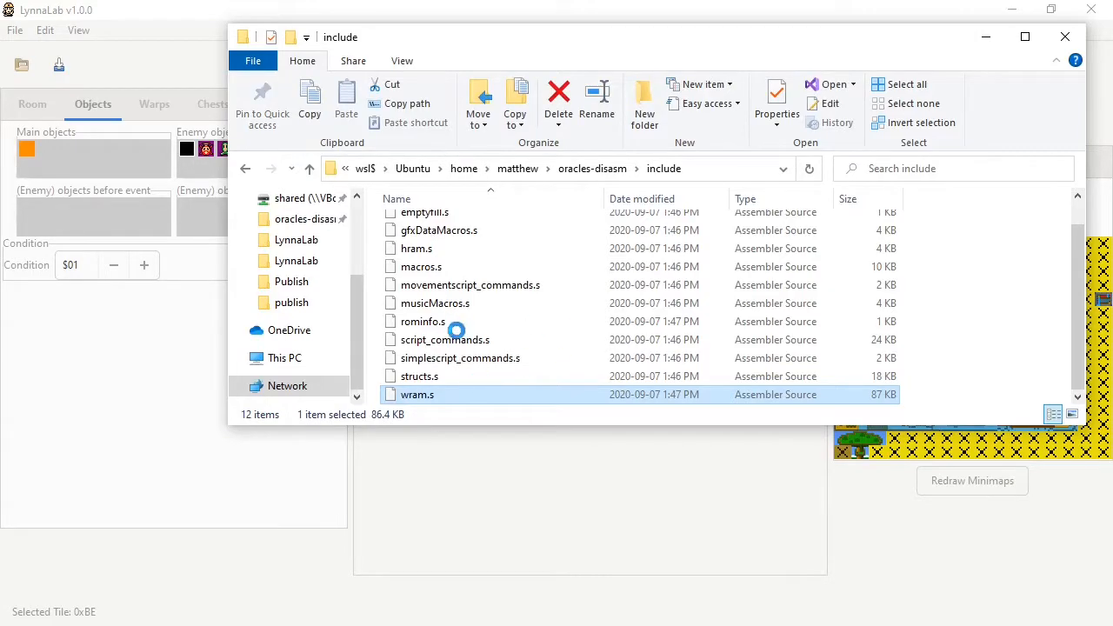
right_click(433, 398)
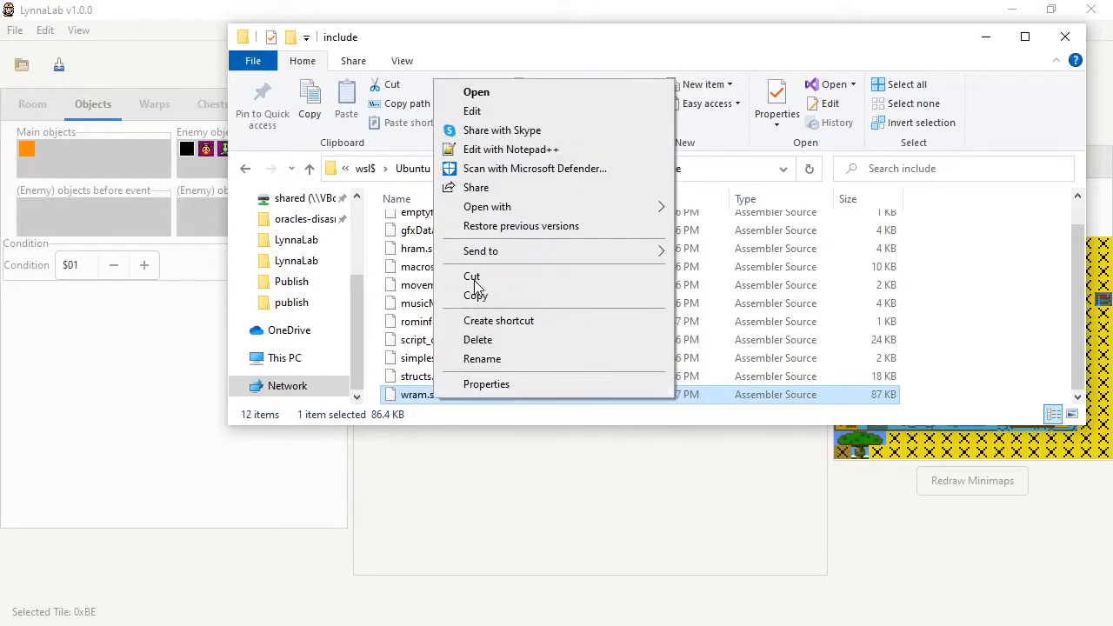
left_click(539, 149)
left_click(989, 38)
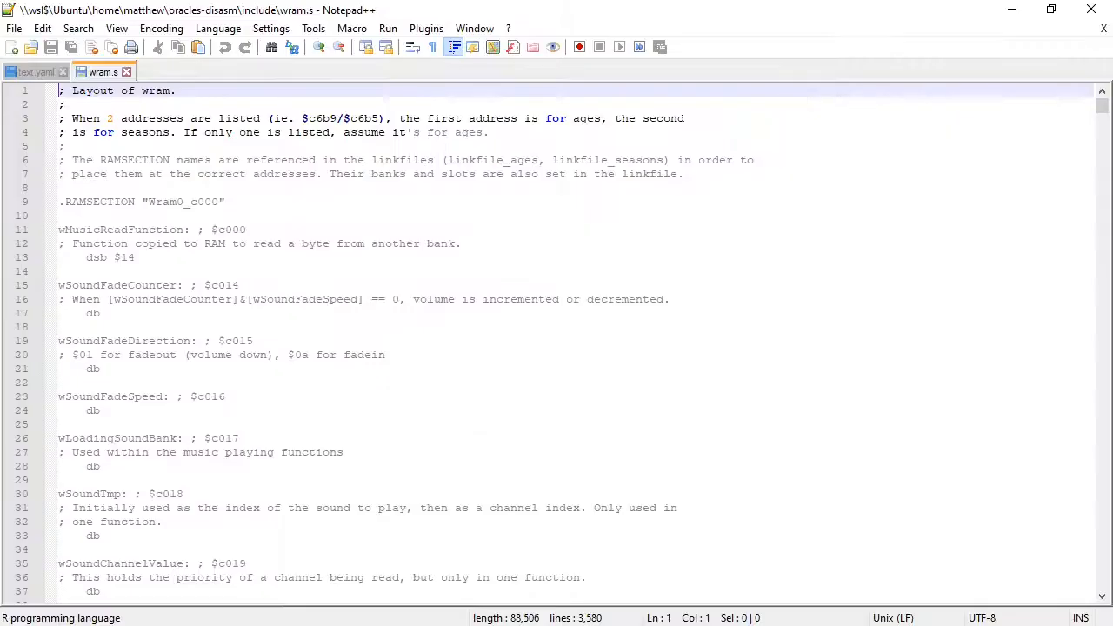
Search wram.s for "roomstatemodifier".
left_click(641, 298)
key("ctrl+f")
type("roomstatemodifier=")
key("Return")
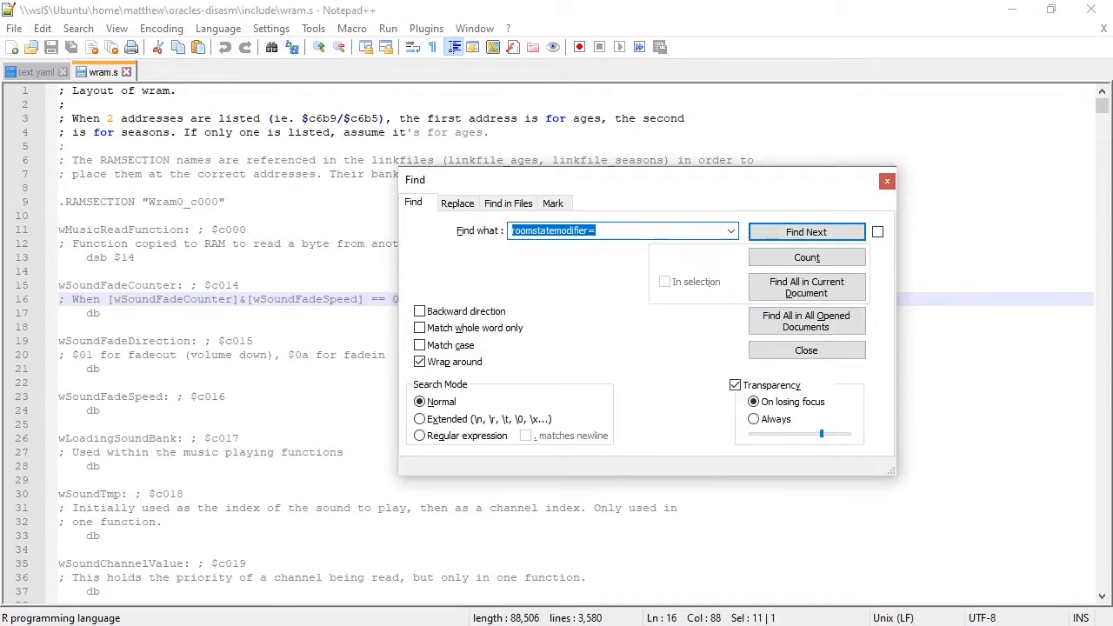
left_click(622, 236)
key("BackSpace")
key("Return")
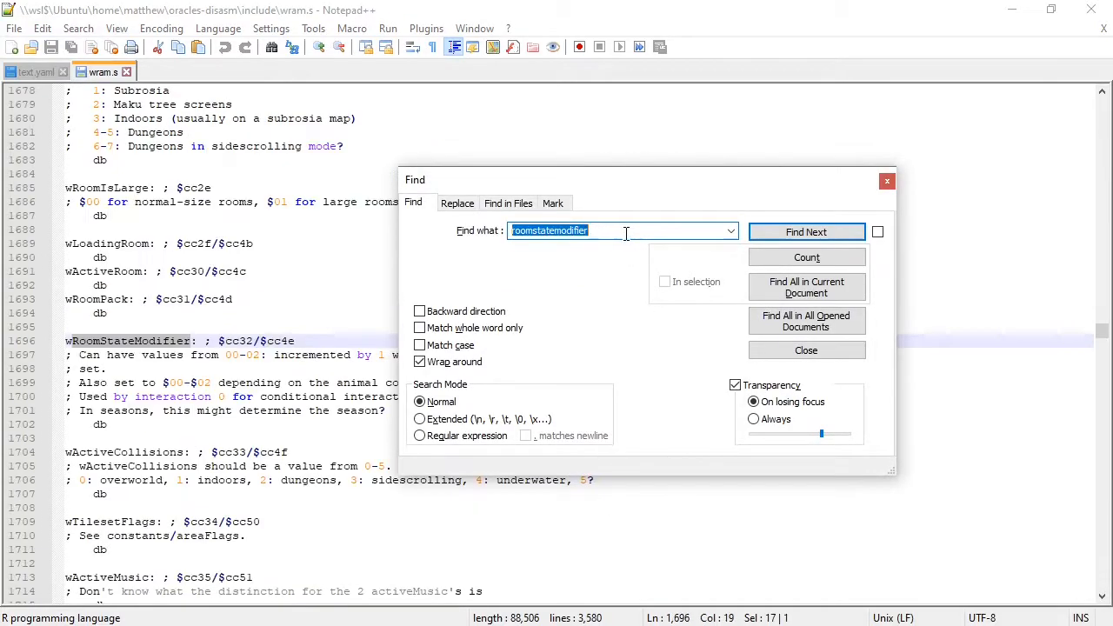
Read the comment lines documenting wRoomStateModifier in wram.s.
left_click(891, 177)
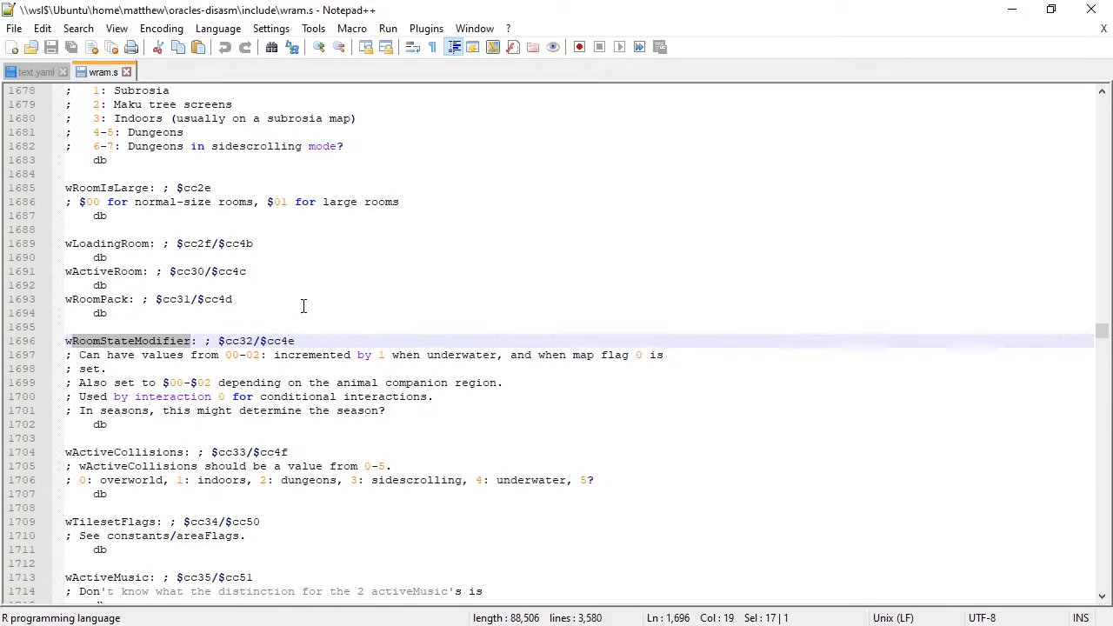
scroll(304, 339, "down", 2)
left_click(329, 285)
mouse_move(328, 285)
left_mouse_down()
mouse_move(335, 257)
mouse_move(325, 285)
left_mouse_up()
left_click(331, 283)
left_click(375, 288)
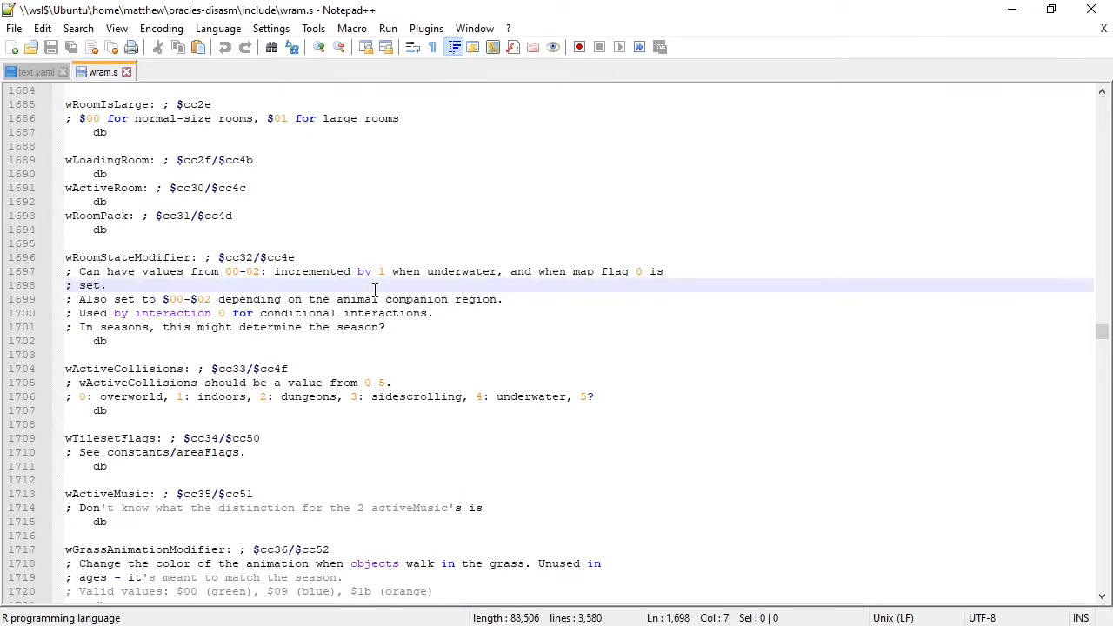
Switch back to LynnaLab and examine room $036's main-object interaction and the Condition in its enemy objects.
left_click(1013, 17)
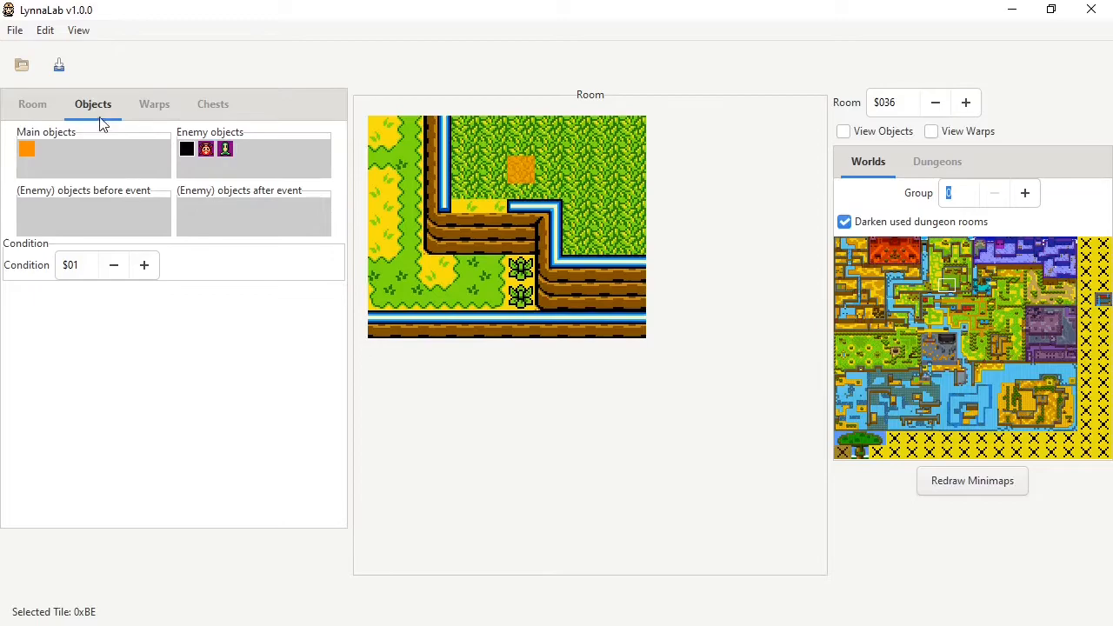
left_click(25, 151)
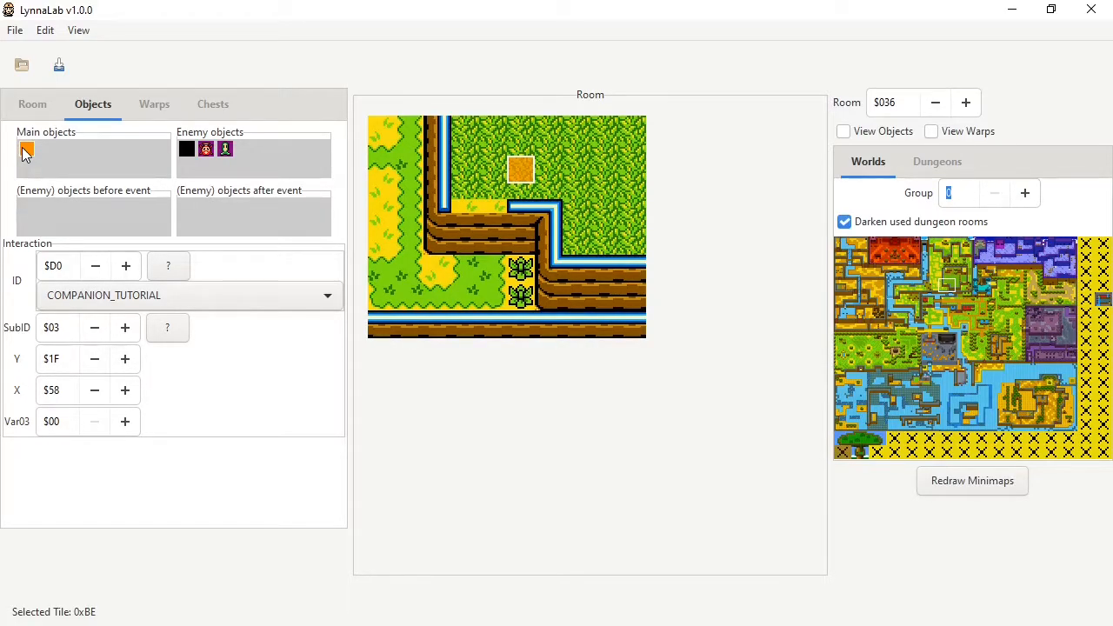
left_click(192, 153)
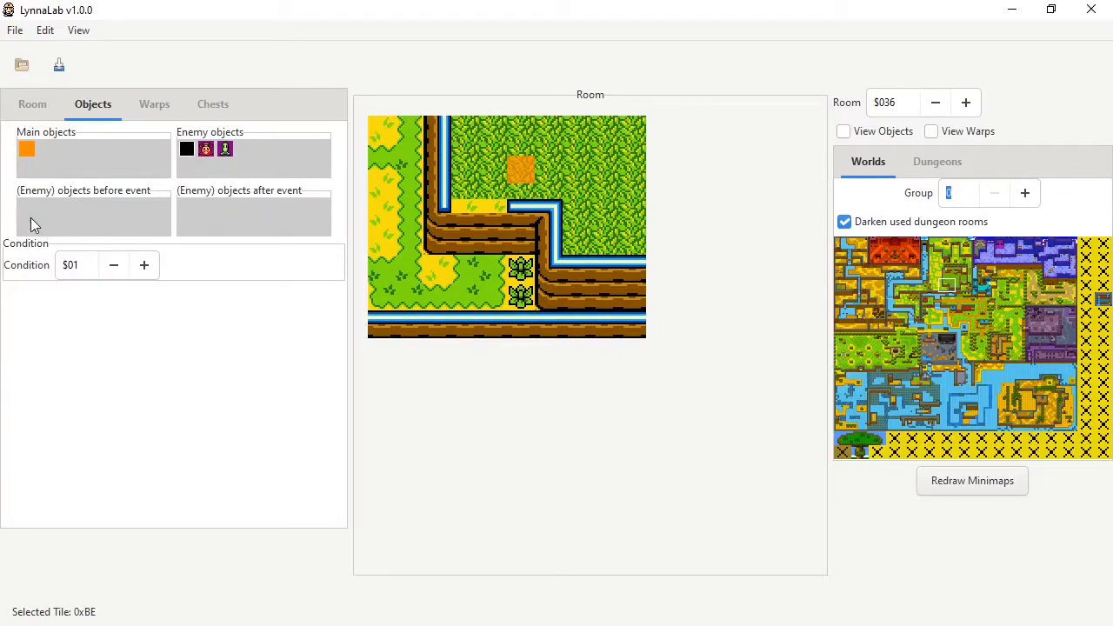
Open room $413 on floor 0 of the dungeon with index 1.
left_click(939, 165)
left_click(882, 165)
left_click(942, 165)
left_click(1023, 202)
left_click(1023, 203)
left_click(1023, 203)
left_click(1023, 202)
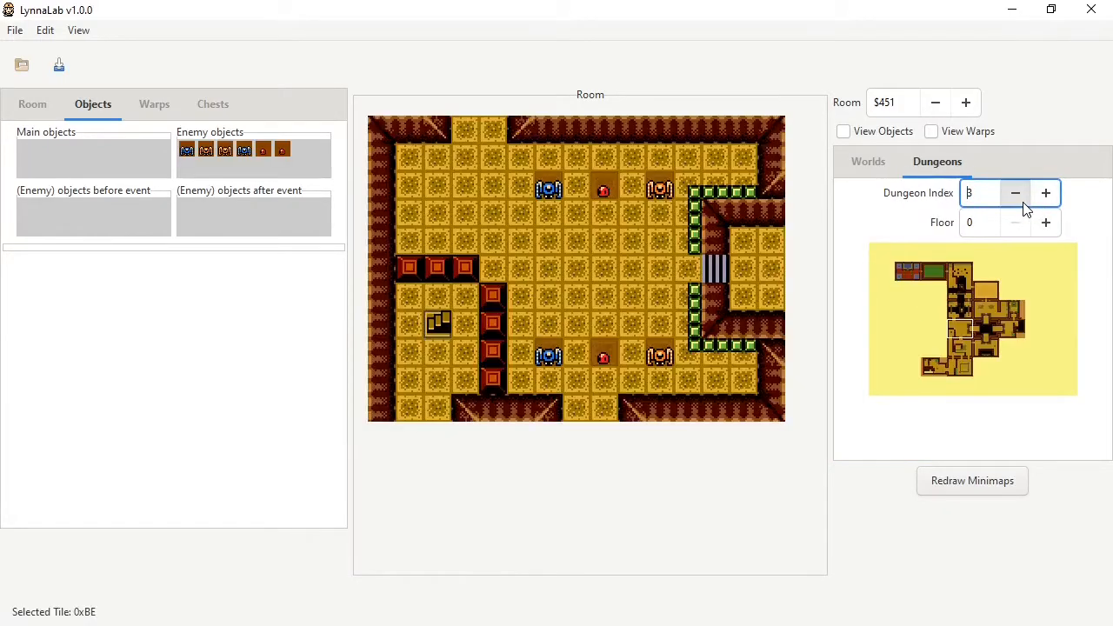
left_click(1024, 203)
left_click(1023, 202)
left_click(962, 257)
left_click(963, 271)
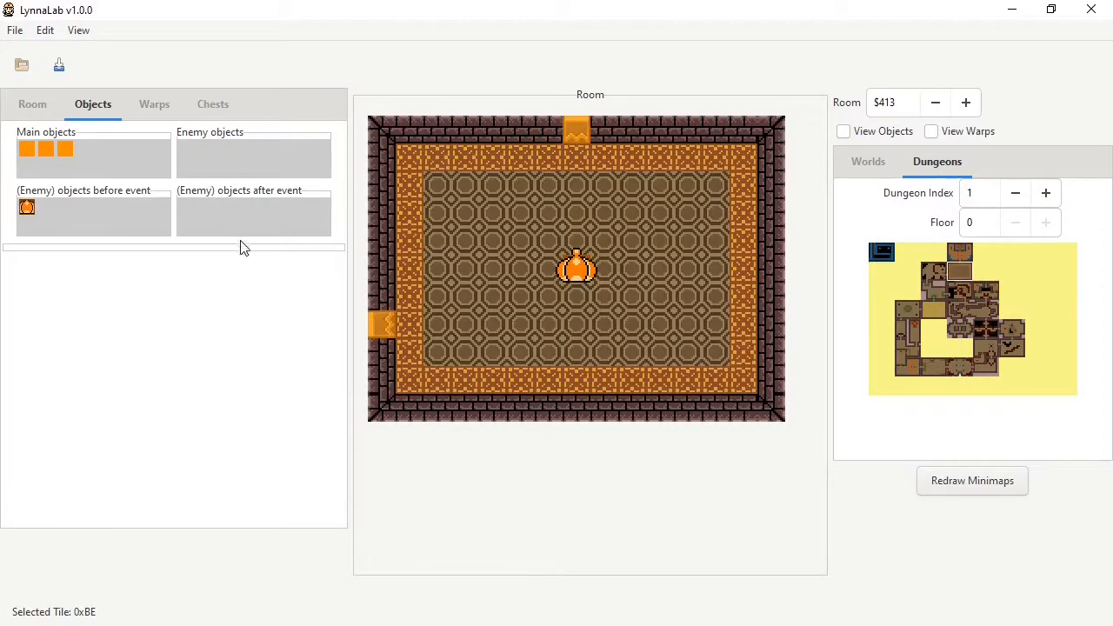
Move the PUMPKIN_HEAD enemy from the objects before event to Y $40, X $80, and return it to Y $58, X $78.
left_click(26, 209)
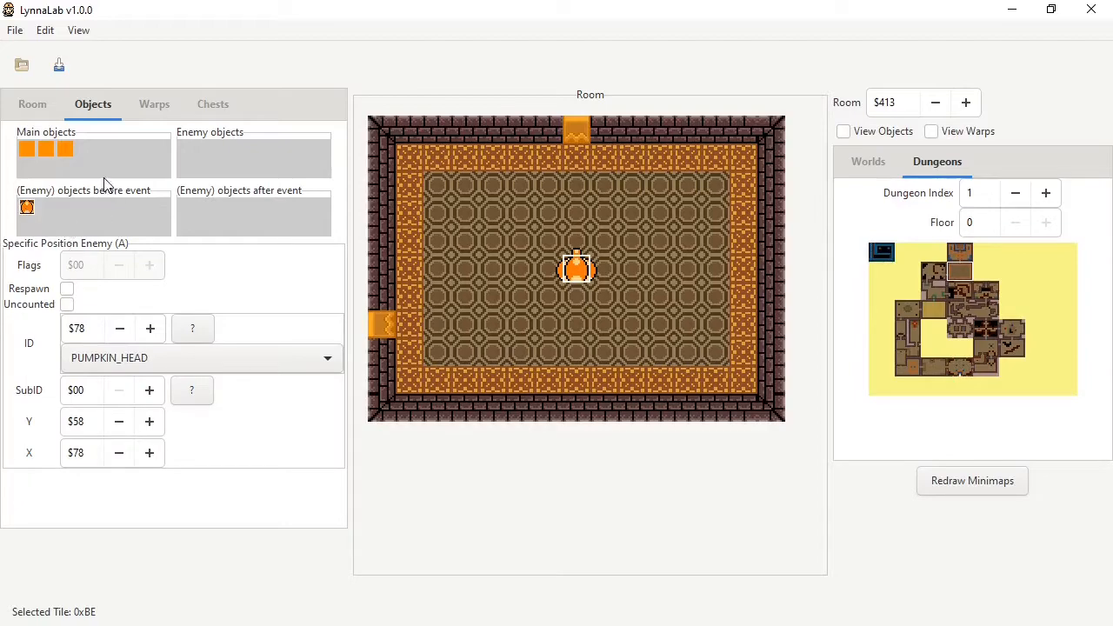
left_click_drag(579, 266, 591, 225)
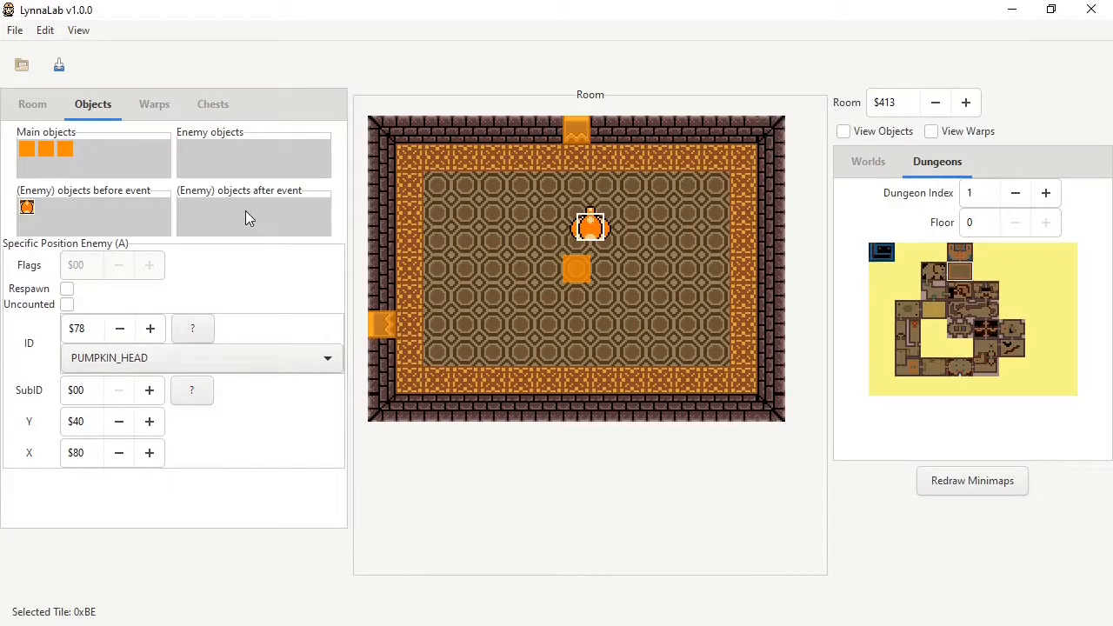
left_click_drag(595, 233, 574, 275)
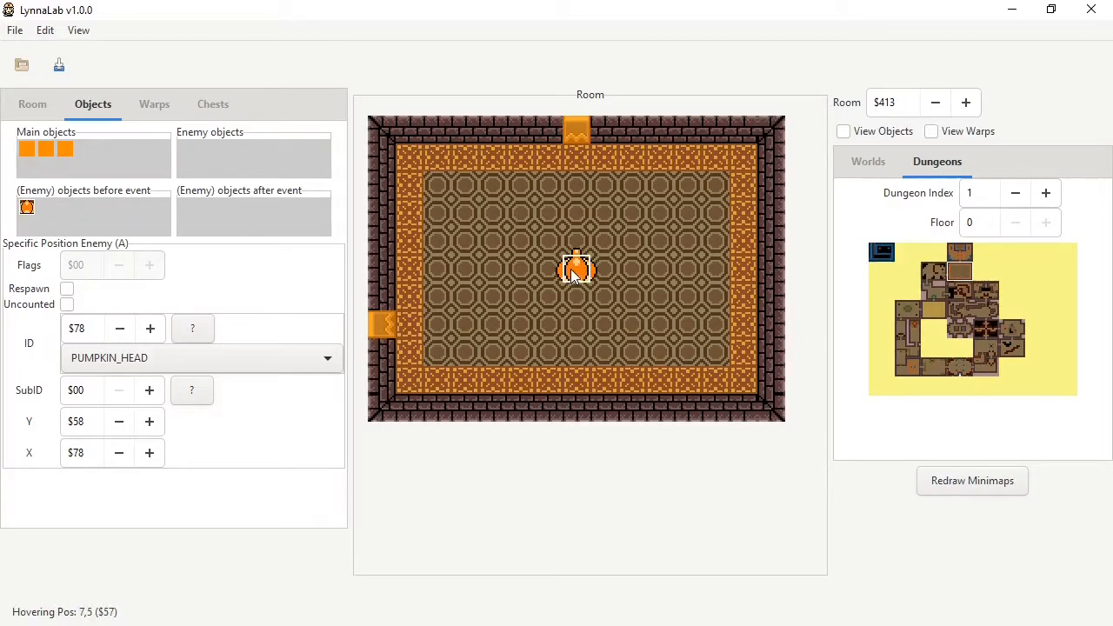
Add a Part to room $413's objects after event and set its ID to BUTTON.
right_click(261, 215)
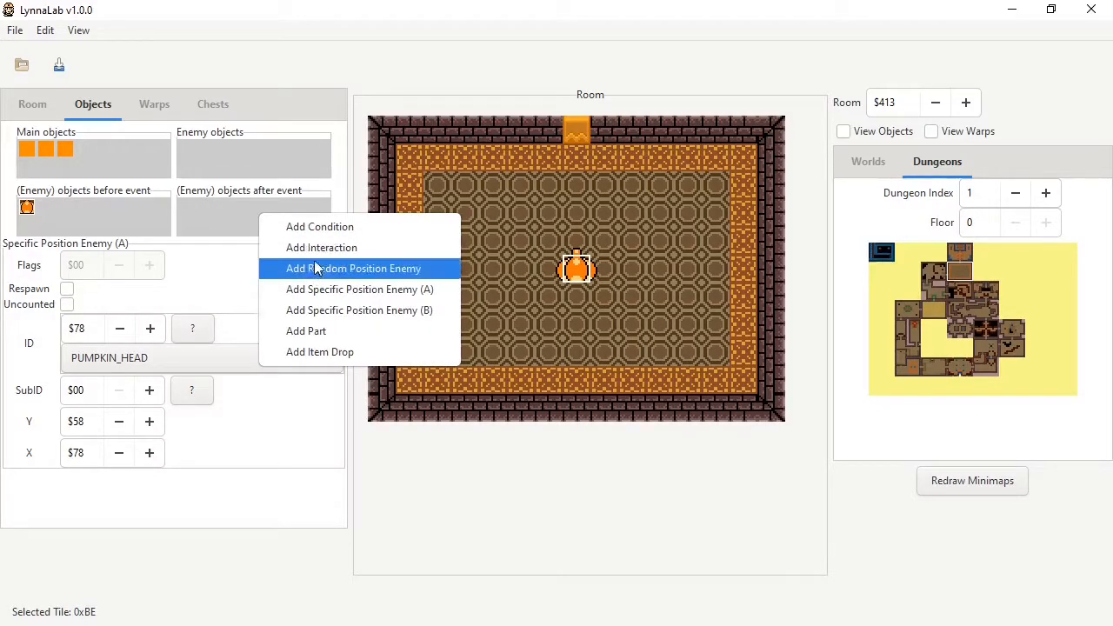
key("Escape")
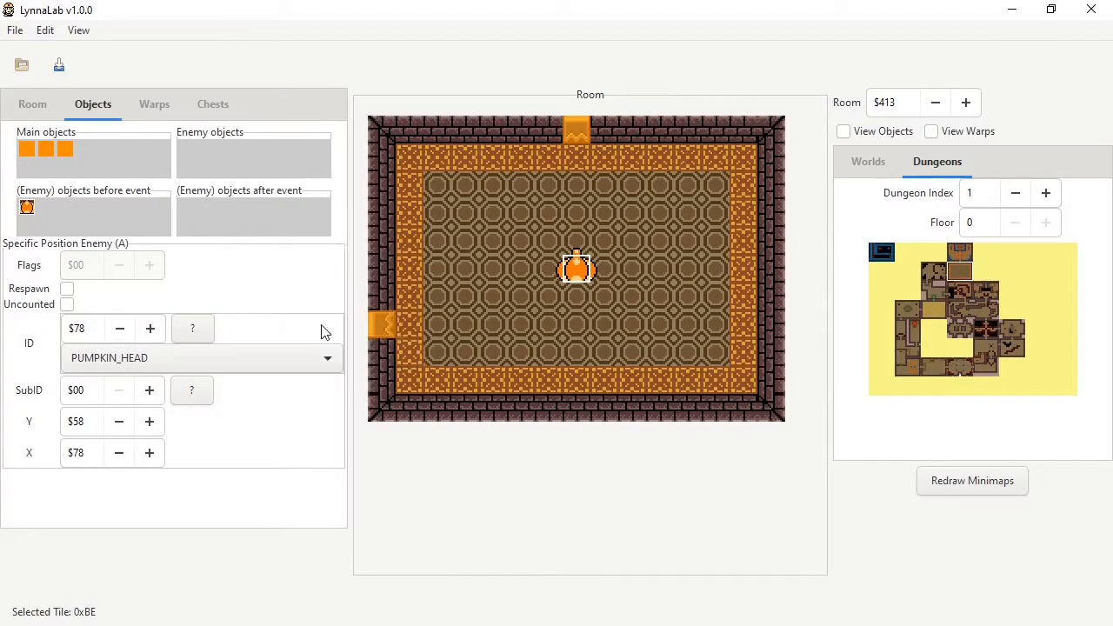
right_click(187, 231)
left_click(167, 279)
left_click(167, 299)
scroll(148, 391, "down", 4)
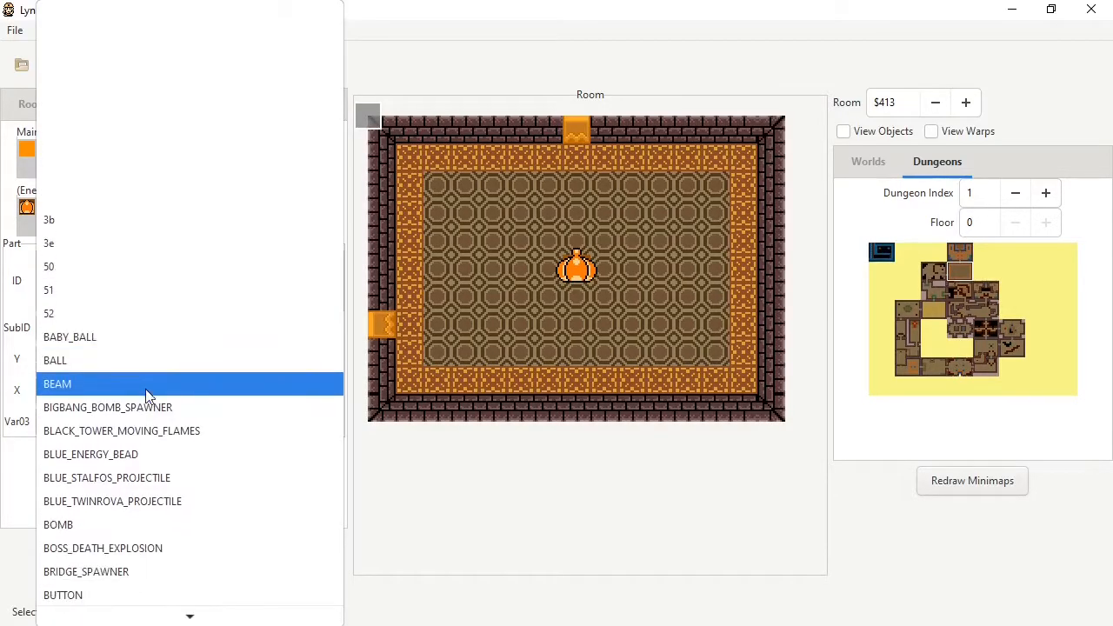
left_click(128, 504)
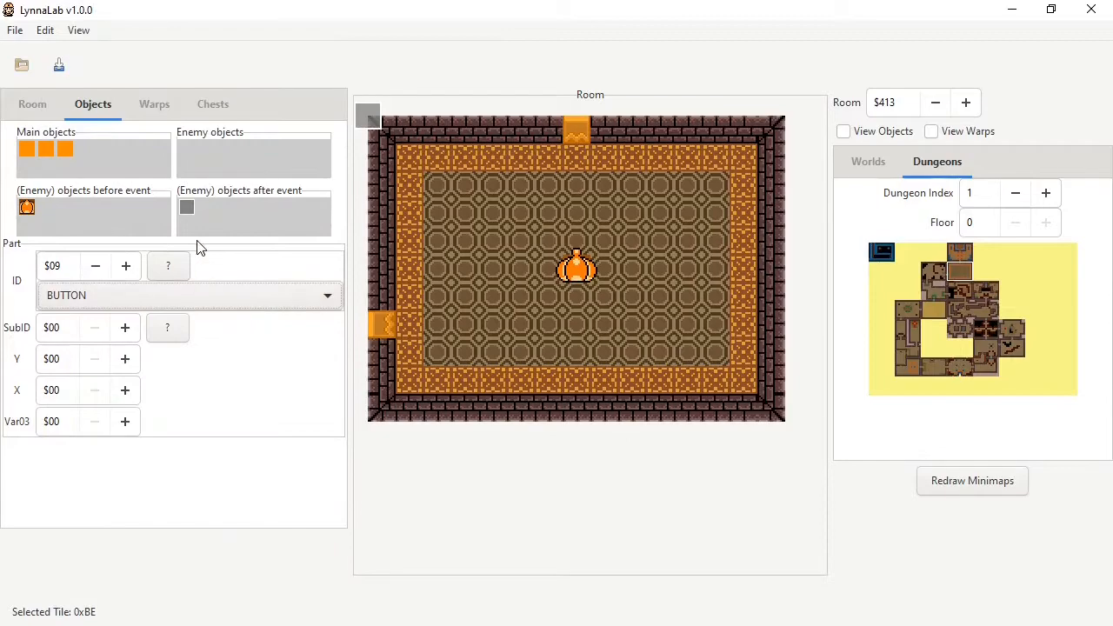
Choose a different ID for the new part and move it to the room's upper-right corner.
left_click(192, 299)
scroll(165, 409, "down", 2)
scroll(152, 474, "down", 6)
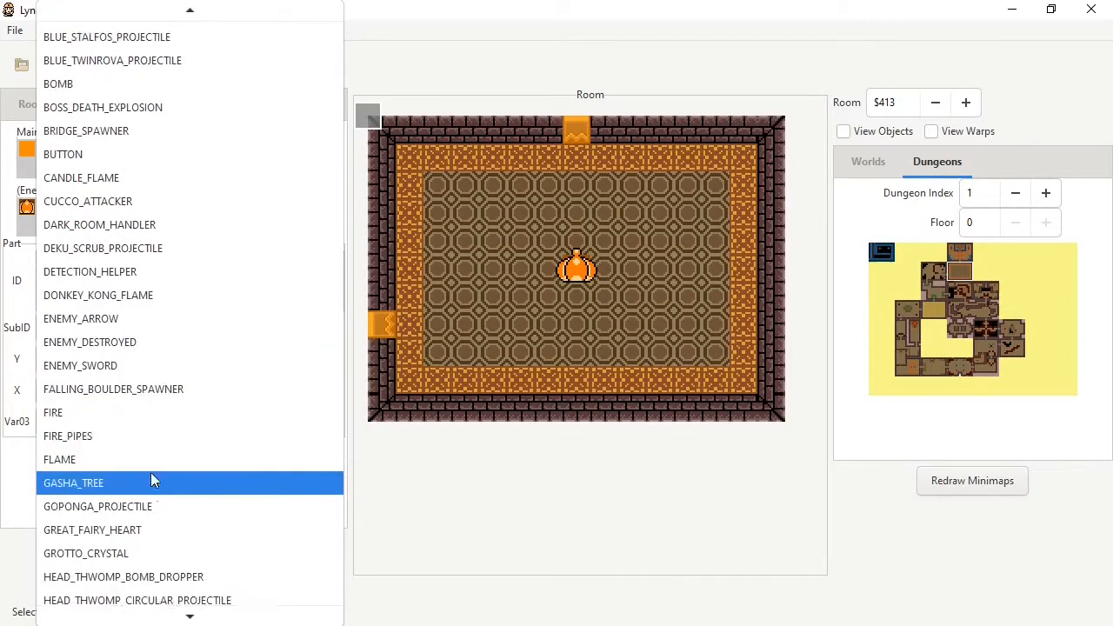
scroll(150, 474, "down", 3)
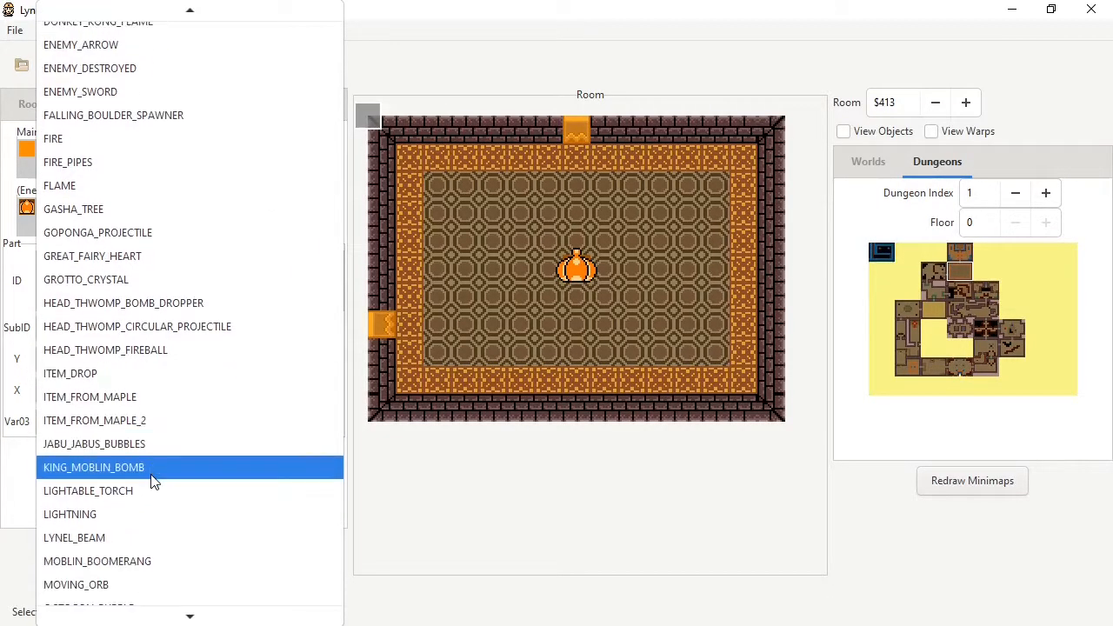
left_click(131, 600)
left_click_drag(367, 115, 744, 158)
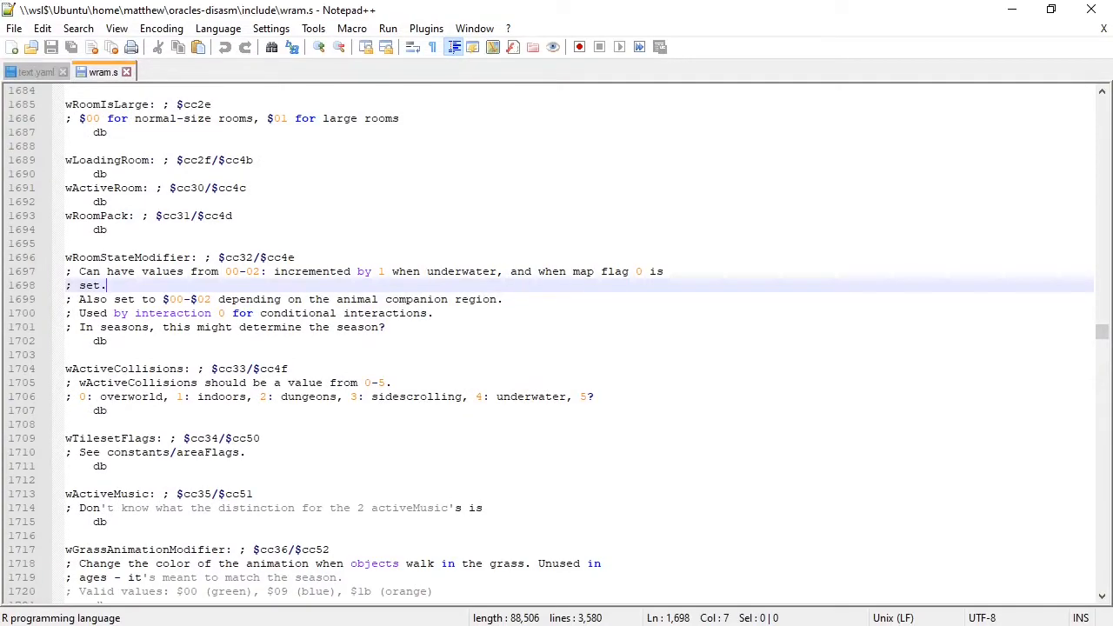
Switch to File Explorer and open the constants folder inside oracles-disasm.
key("alt+Tab")
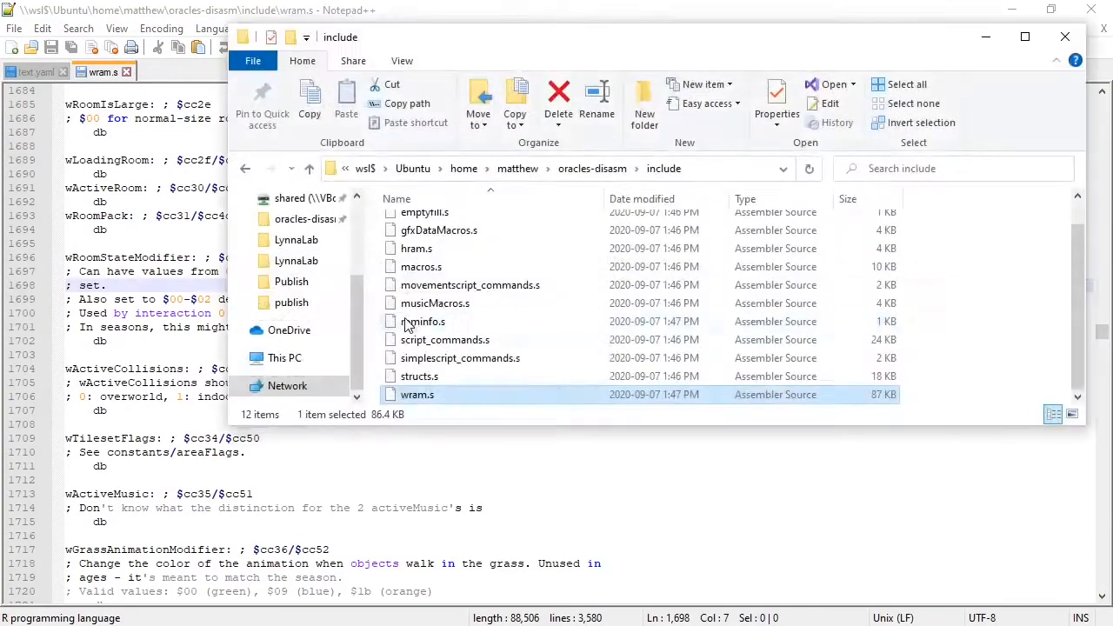
left_click(588, 168)
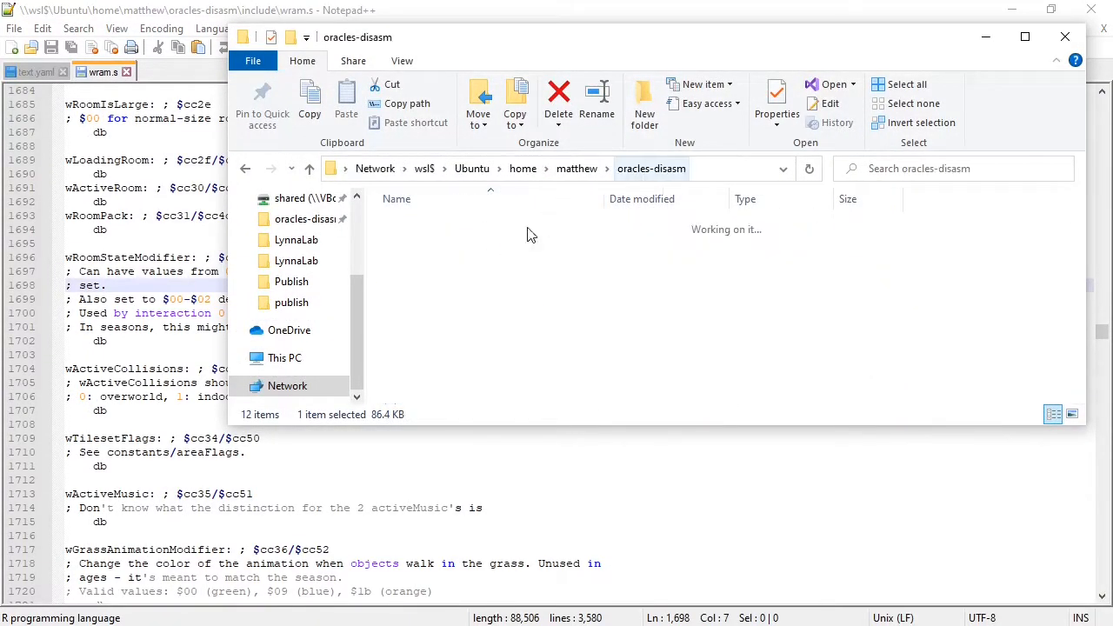
double_click(425, 316)
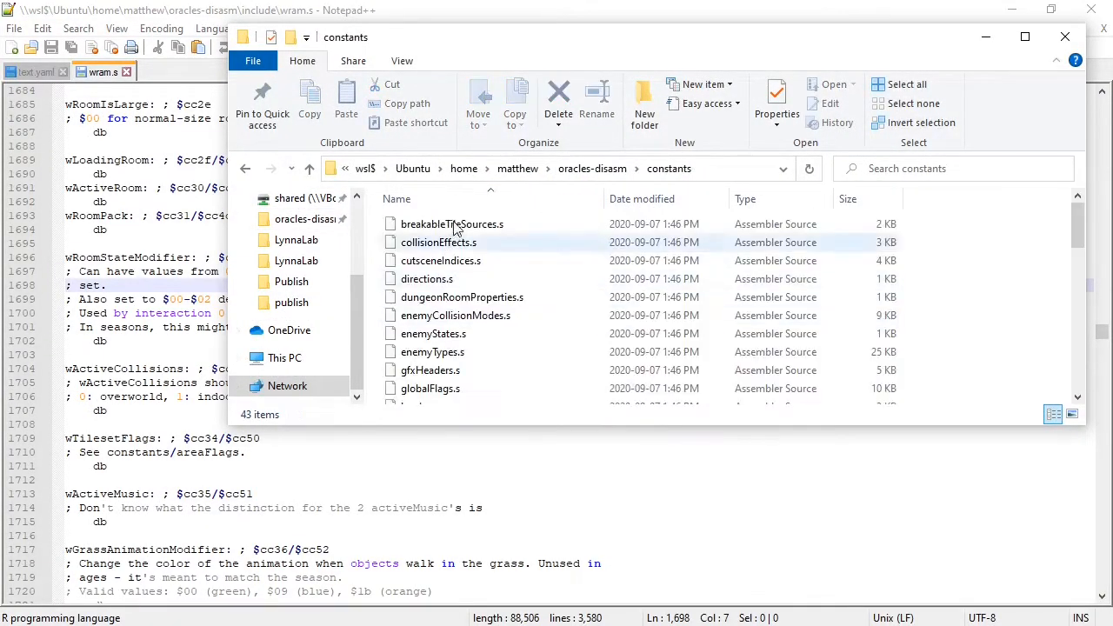
scroll(458, 246, "down", 2)
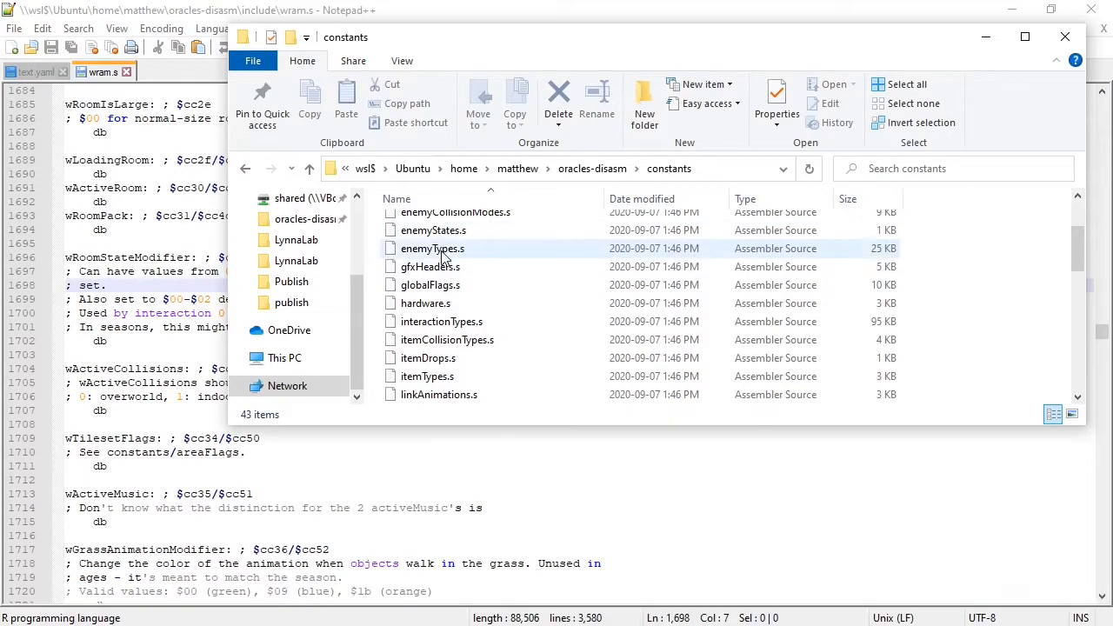
Look through the constants folder for the object type files, trying to open enemyTypes.s and partTypes.s.
double_click(440, 249)
scroll(522, 317, "up", 2)
scroll(434, 315, "down", 6)
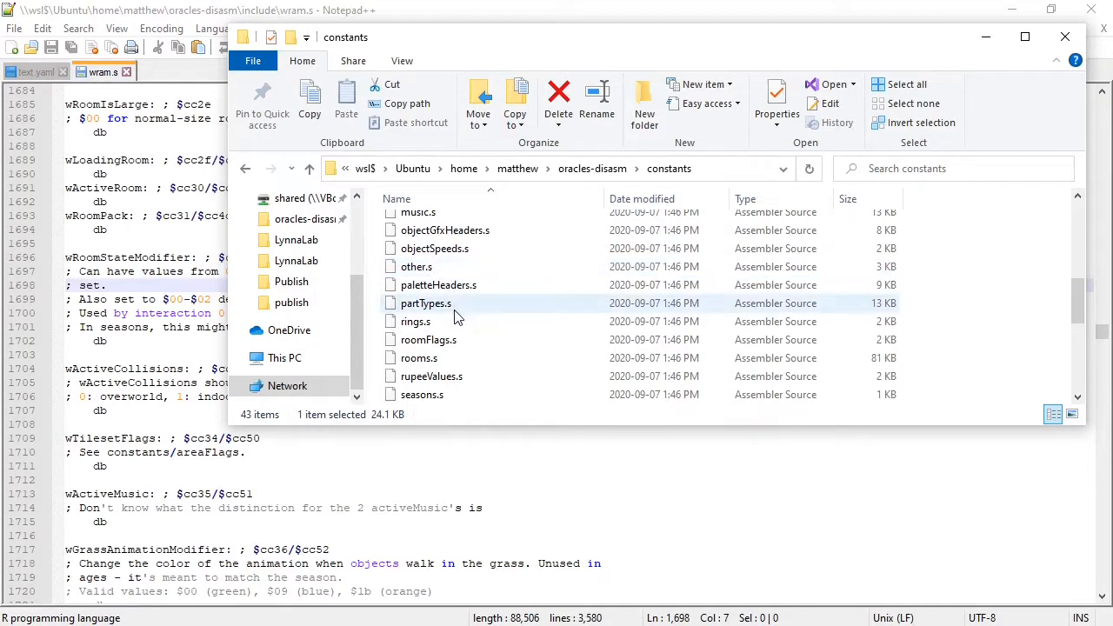
scroll(455, 317, "down", 4)
scroll(445, 376, "down", 1)
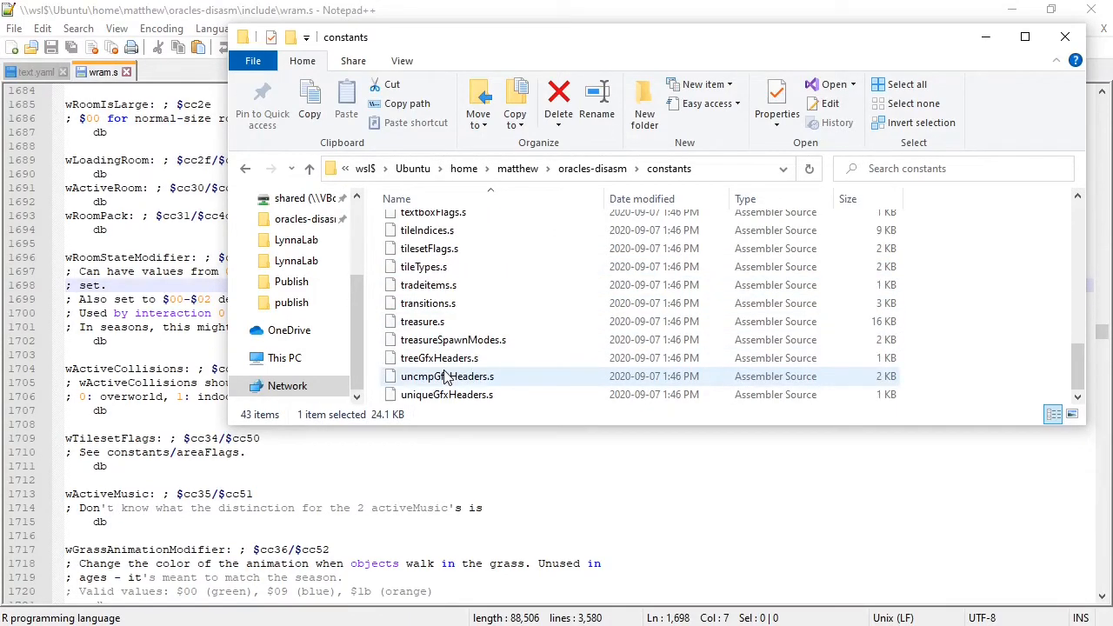
scroll(442, 331, "up", 5)
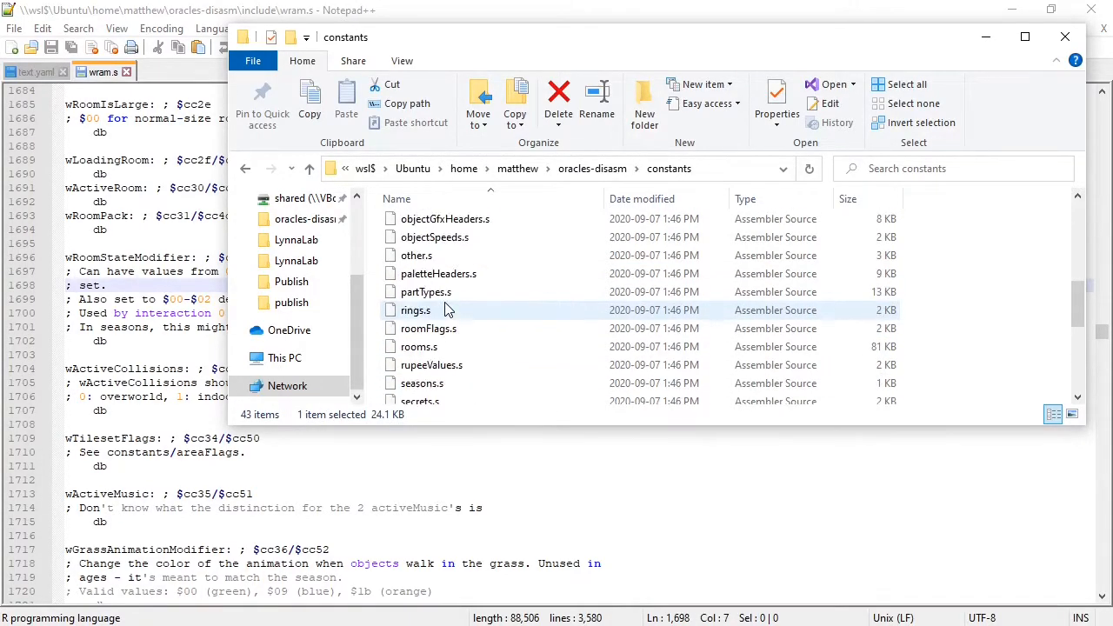
scroll(446, 309, "up", 5)
scroll(470, 323, "down", 8)
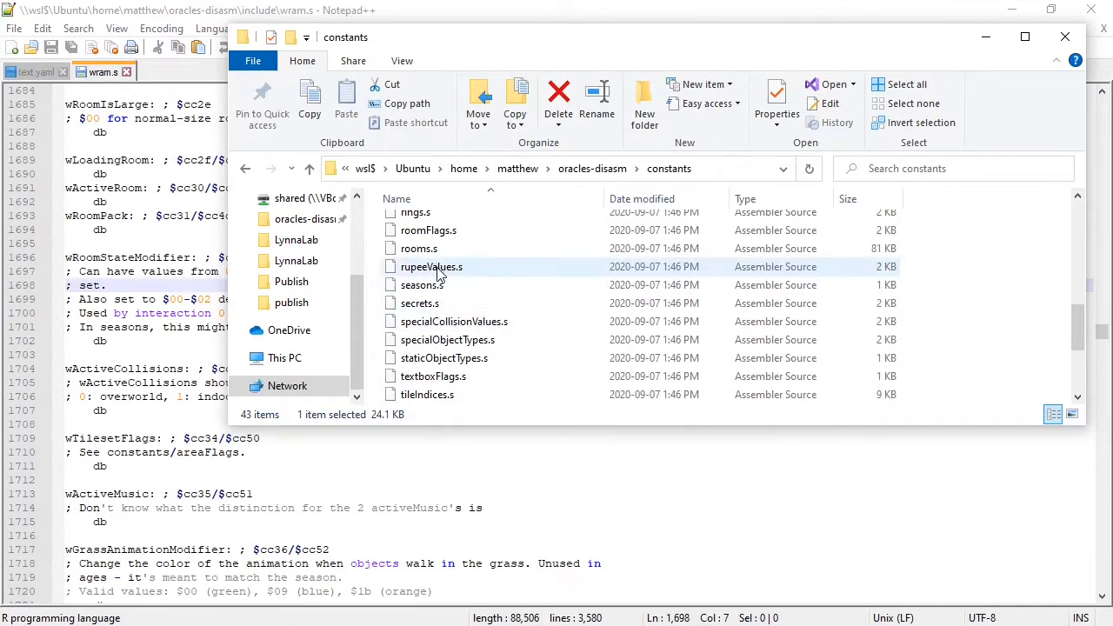
scroll(442, 282, "up", 2)
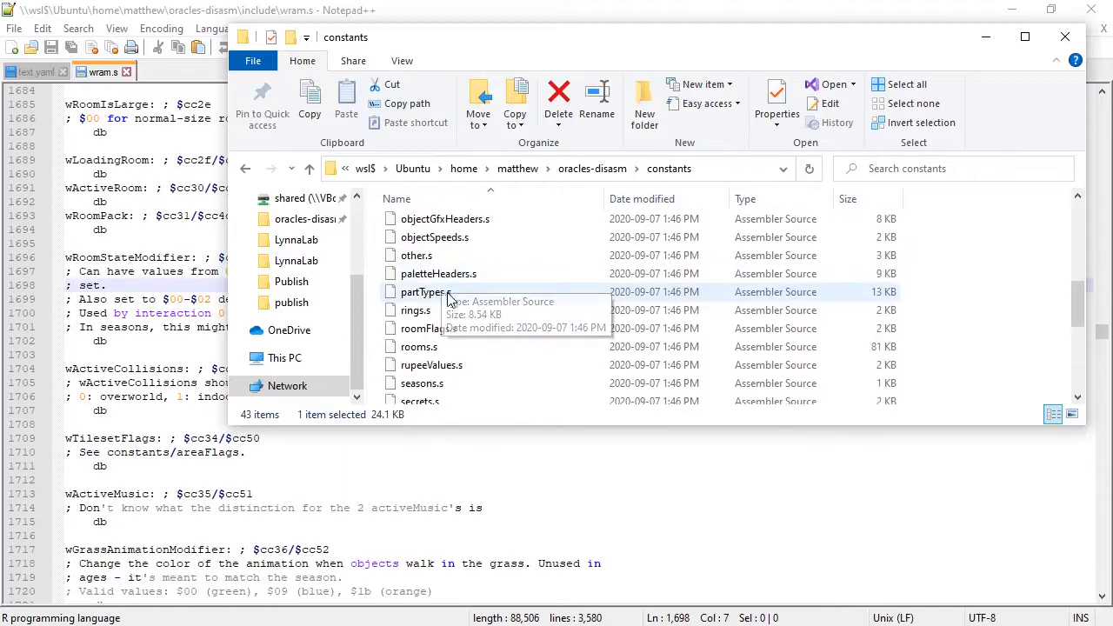
double_click(434, 292)
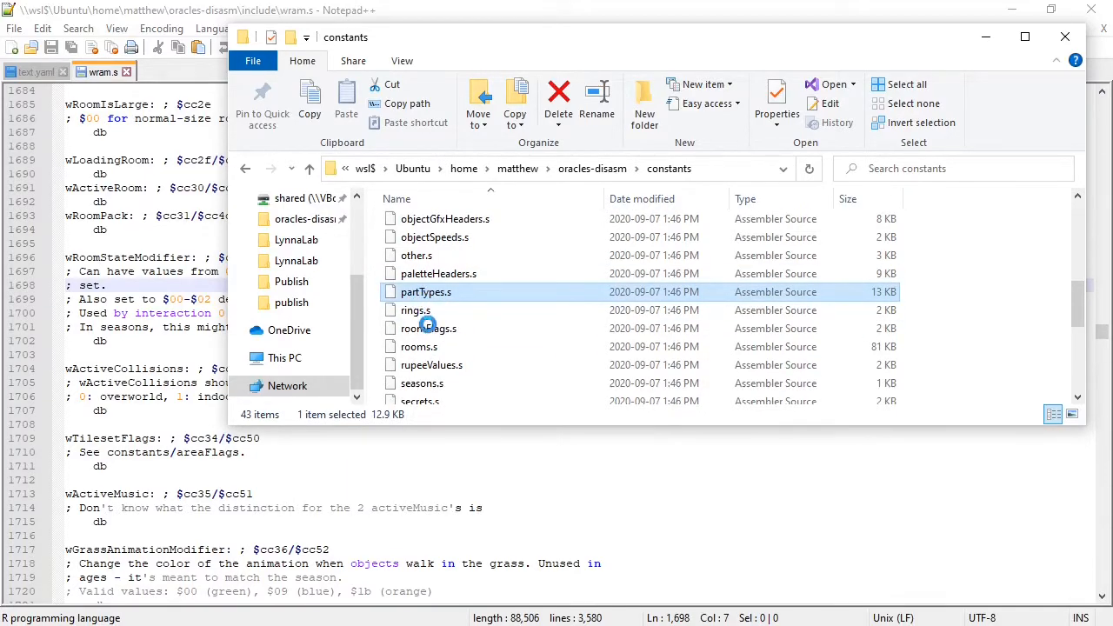
Open interactionTypes.s from the constants folder in Notepad++.
scroll(430, 326, "up", 5)
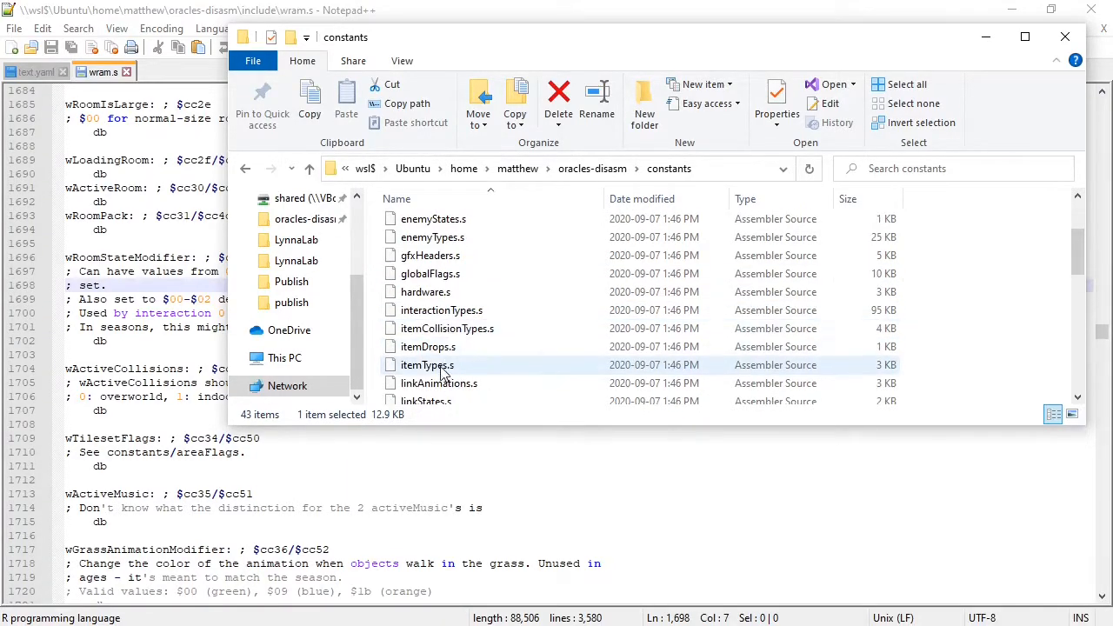
left_click(441, 317)
right_click(439, 313)
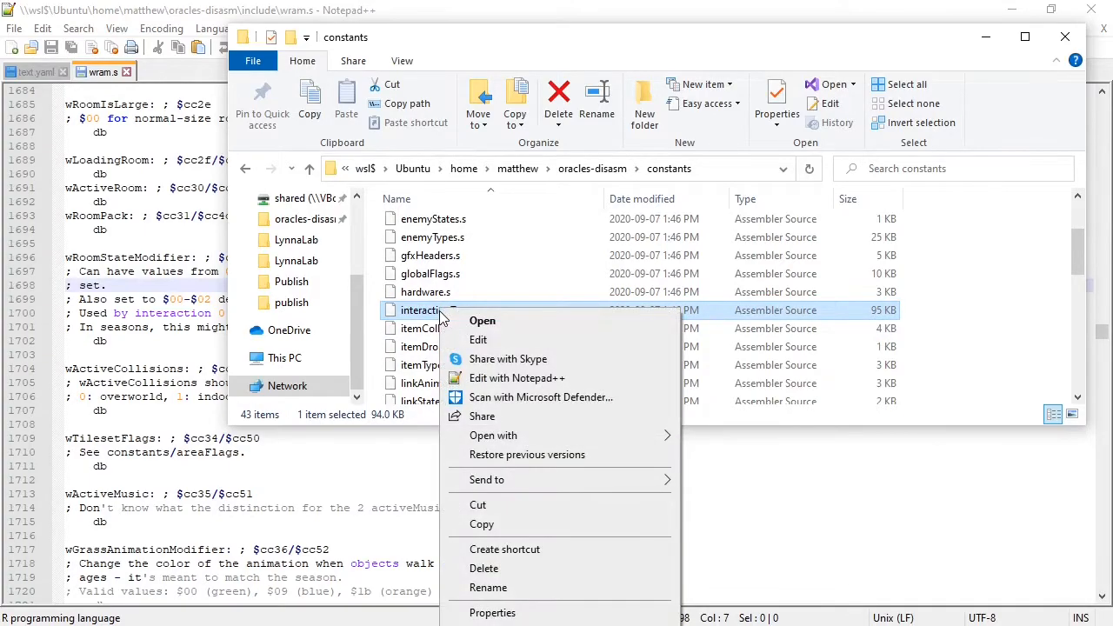
left_click(505, 378)
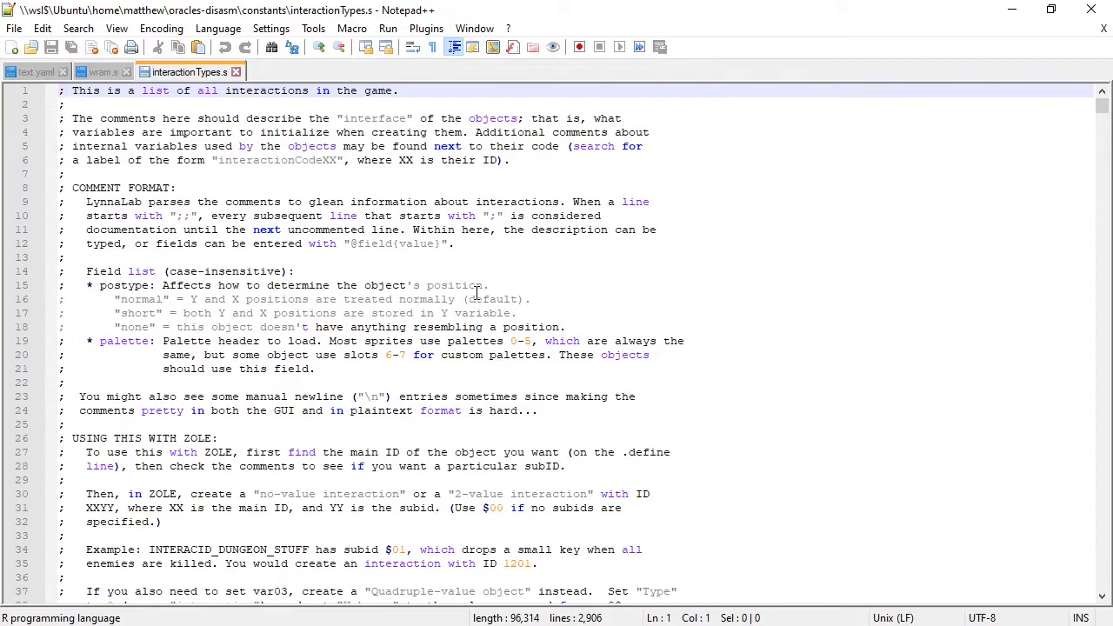
Read the comments for INTERACID_FALLDOWNHOLE and the dungeon interactions that follow it in interactionTypes.s.
scroll(484, 313, "down", 12)
scroll(529, 334, "down", 5)
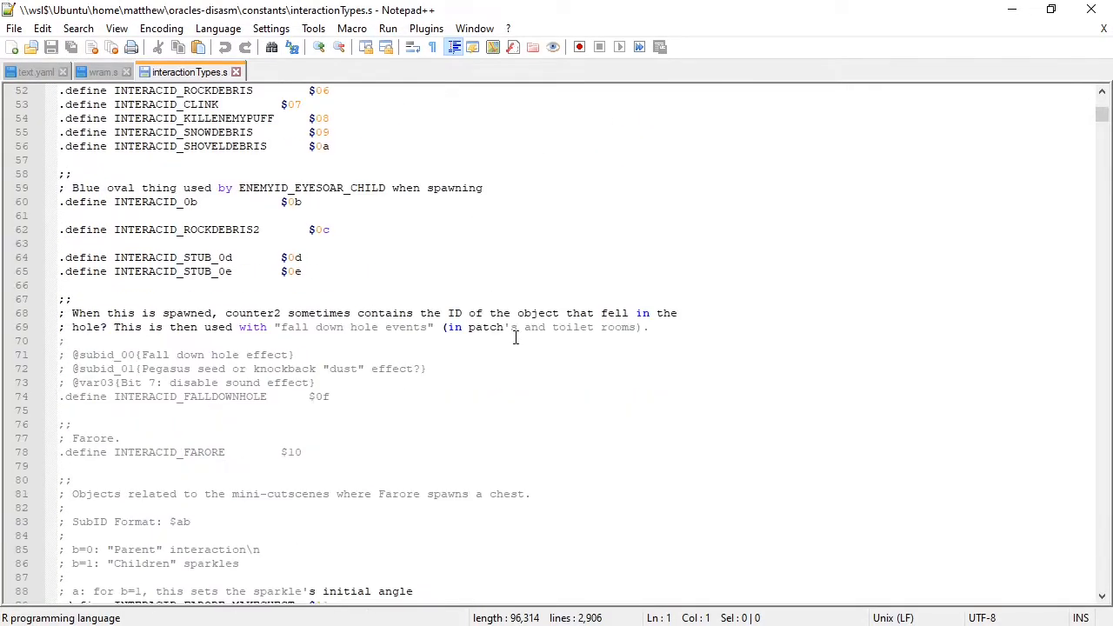
left_click(378, 394)
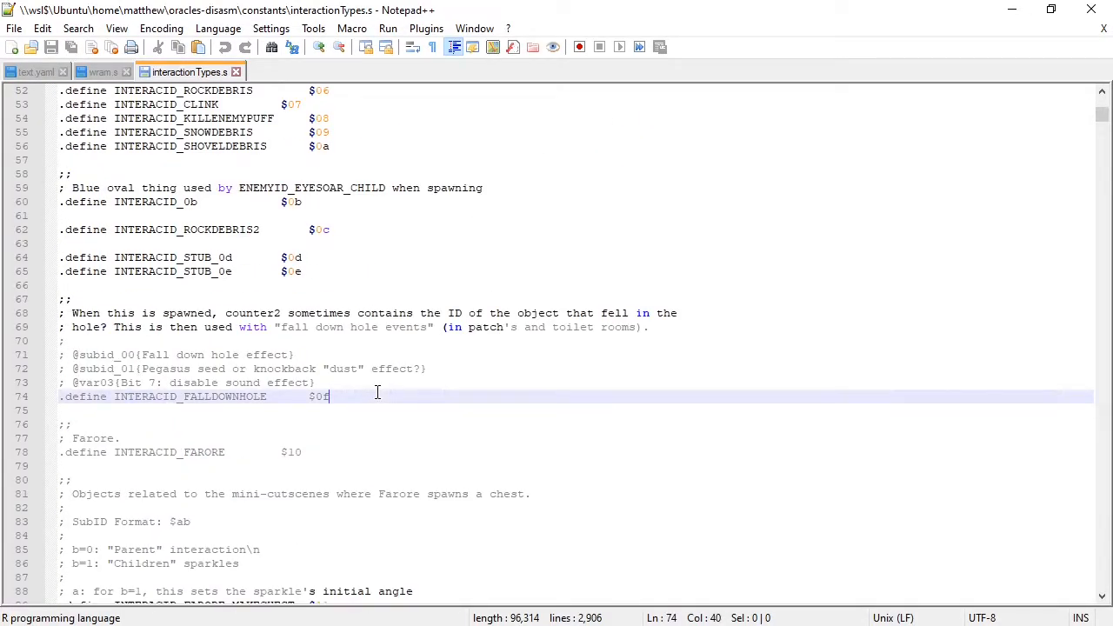
left_click_drag(59, 313, 665, 324)
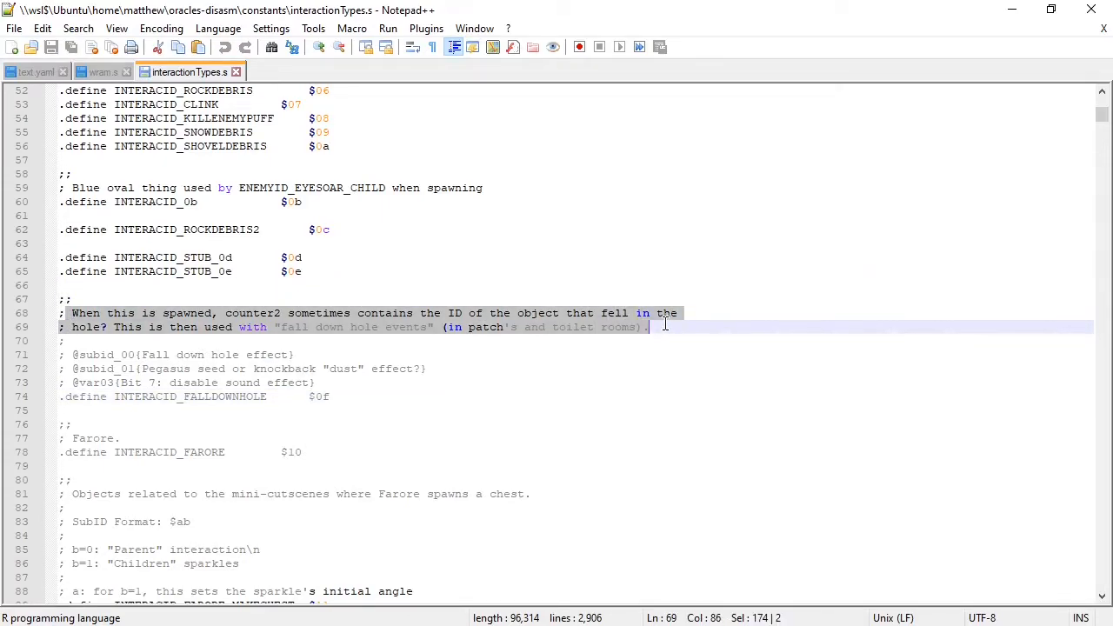
left_click(718, 324)
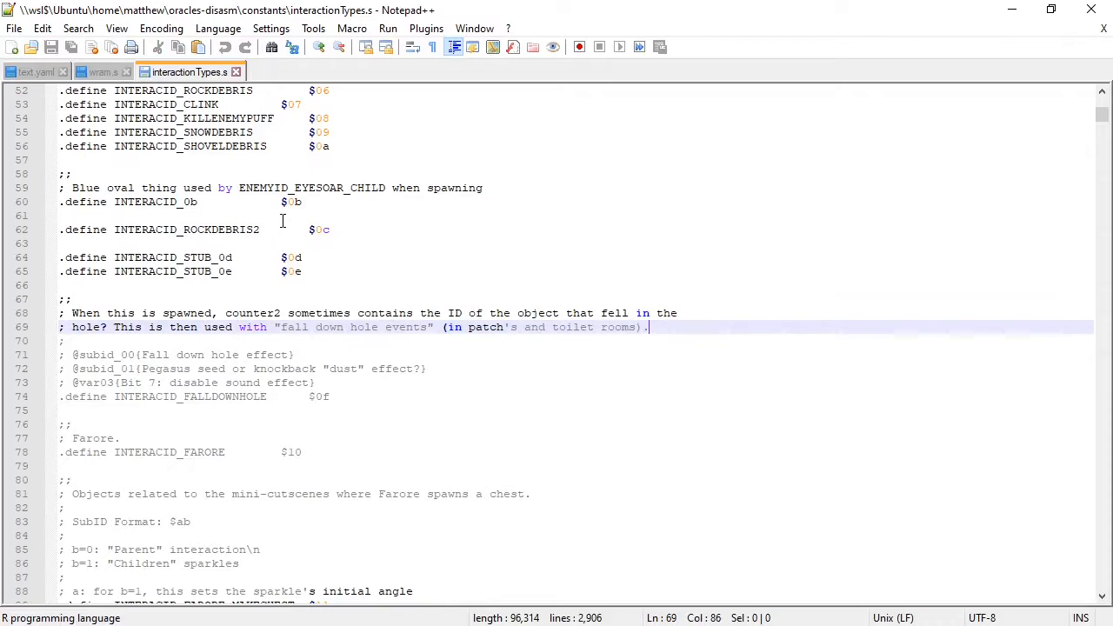
scroll(744, 210, "down", 9)
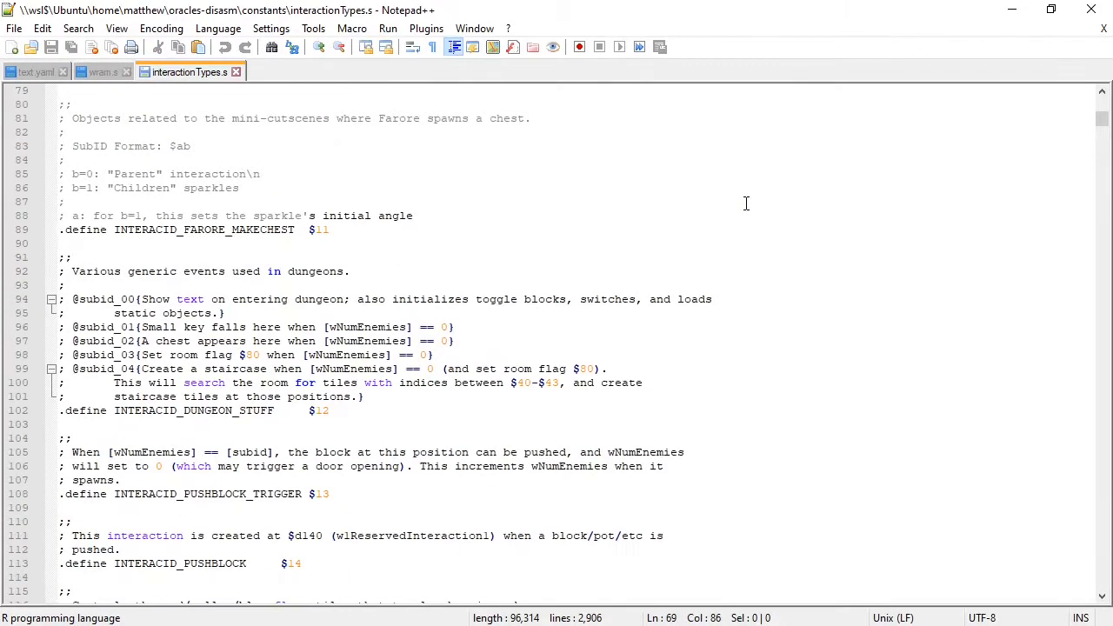
Skim the further comments in interactionTypes.s down to INTERACID_DUNGEON_EVENTS and INTERACID_EXTENDABLE_BRIDGE, and switch back to LynnaLab.
scroll(522, 204, "down", 18)
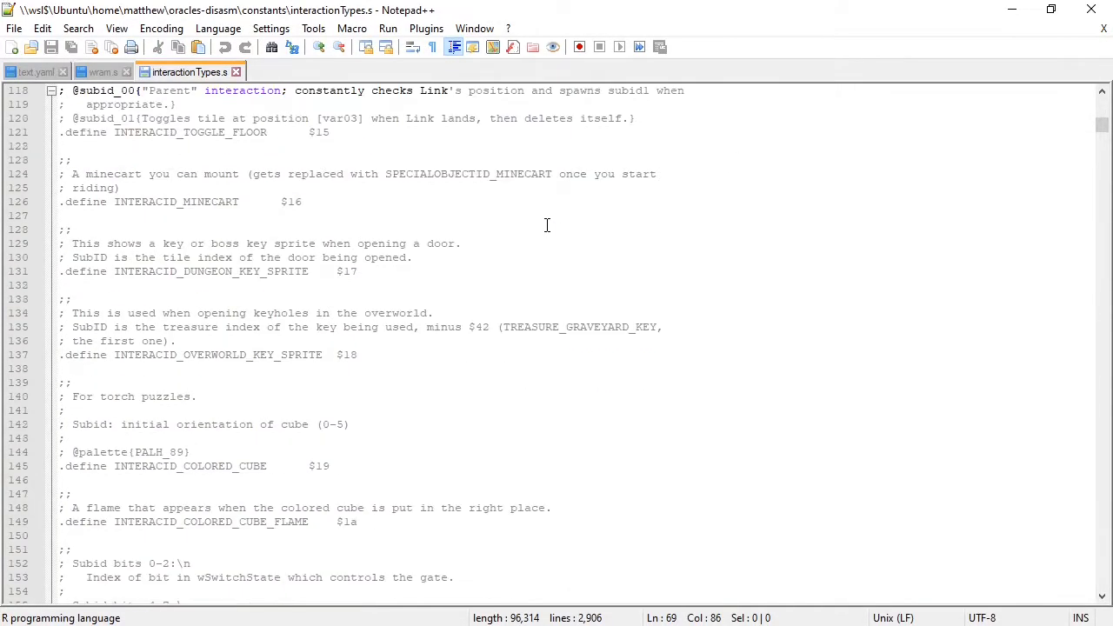
scroll(546, 229, "down", 17)
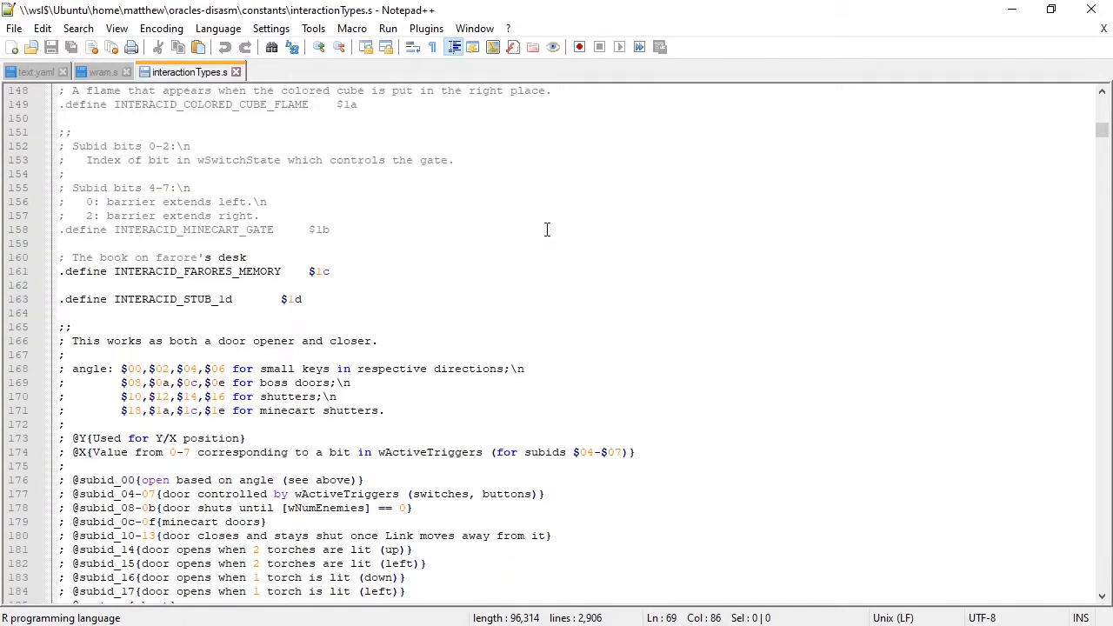
scroll(547, 229, "down", 10)
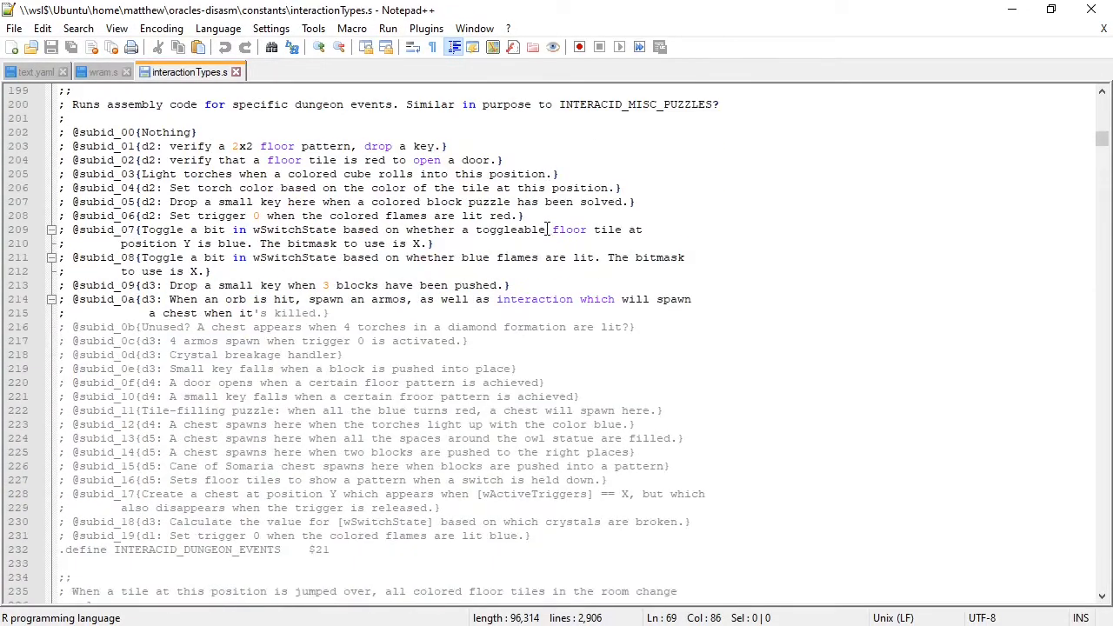
left_click(1010, 12)
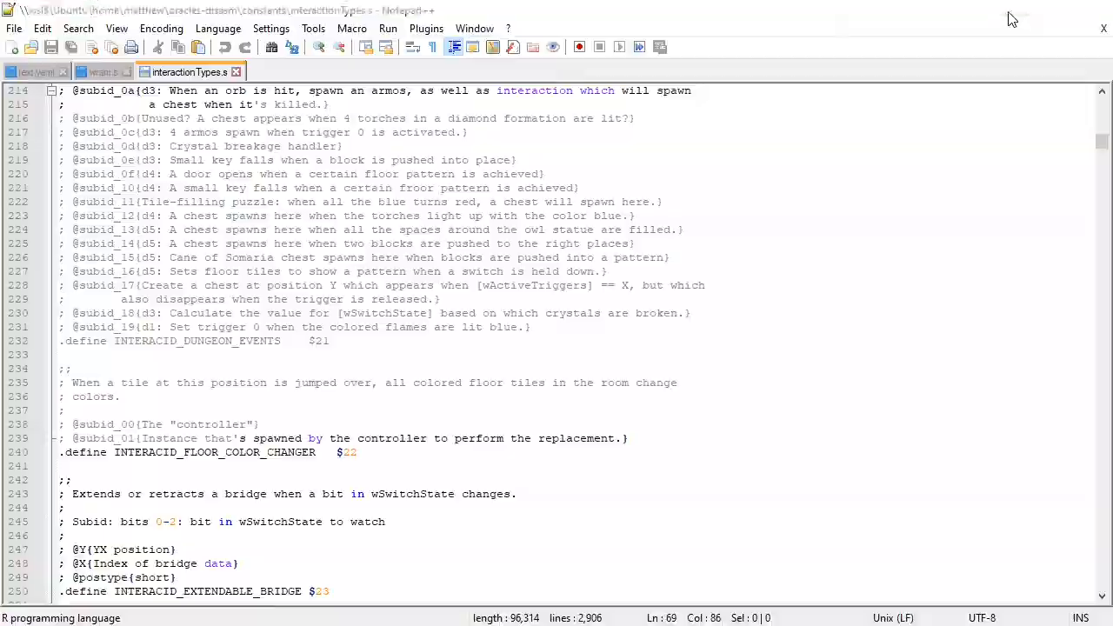
left_click(642, 490)
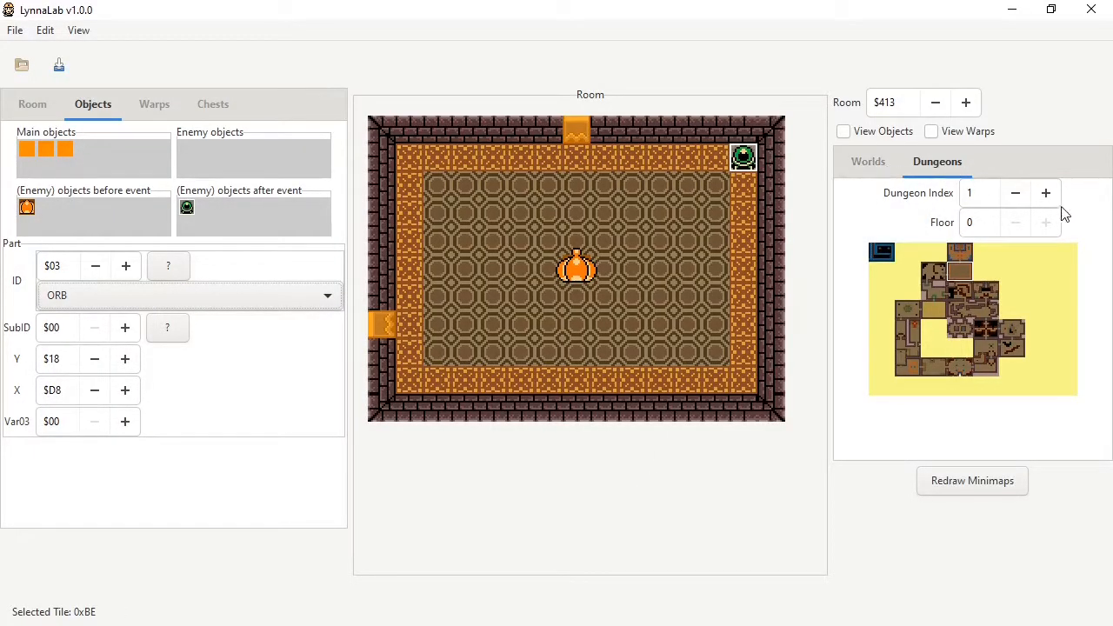
Browse through the dungeons, starting from index 0, and open dungeon 13 with room $407.
left_click(1010, 197)
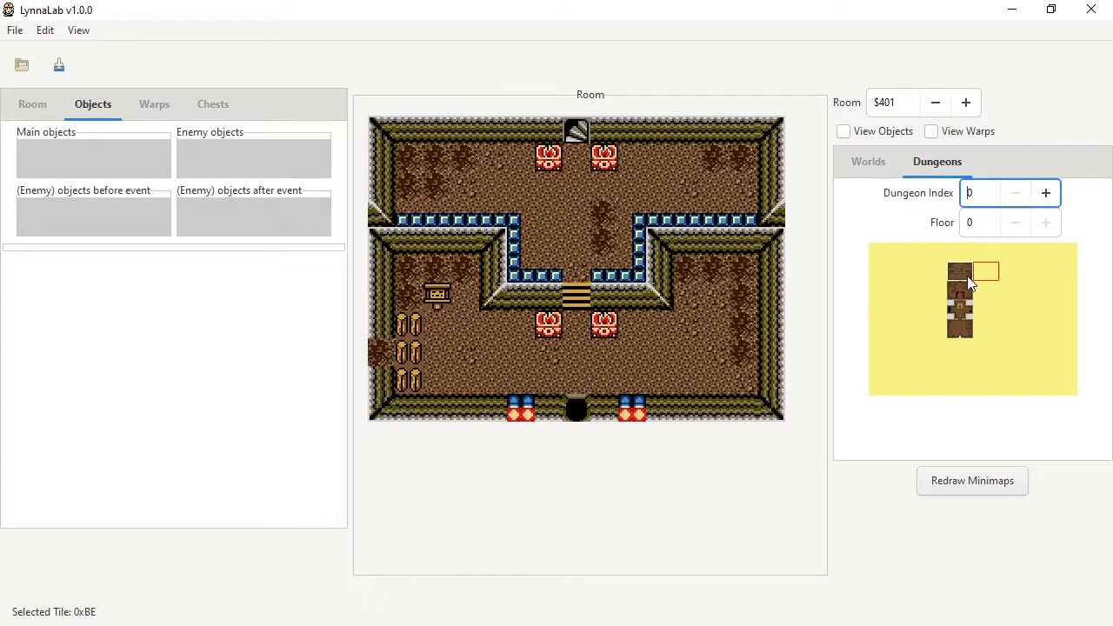
left_click(1046, 201)
left_click(1046, 200)
left_click(1046, 201)
left_click(1046, 201)
left_click(1046, 201)
left_click(1046, 201)
left_click(1046, 201)
left_click(1047, 201)
left_click(1047, 201)
left_click(1046, 201)
left_click(1023, 199)
left_click(1047, 193)
left_click(1048, 193)
left_click(1049, 193)
left_click(1050, 193)
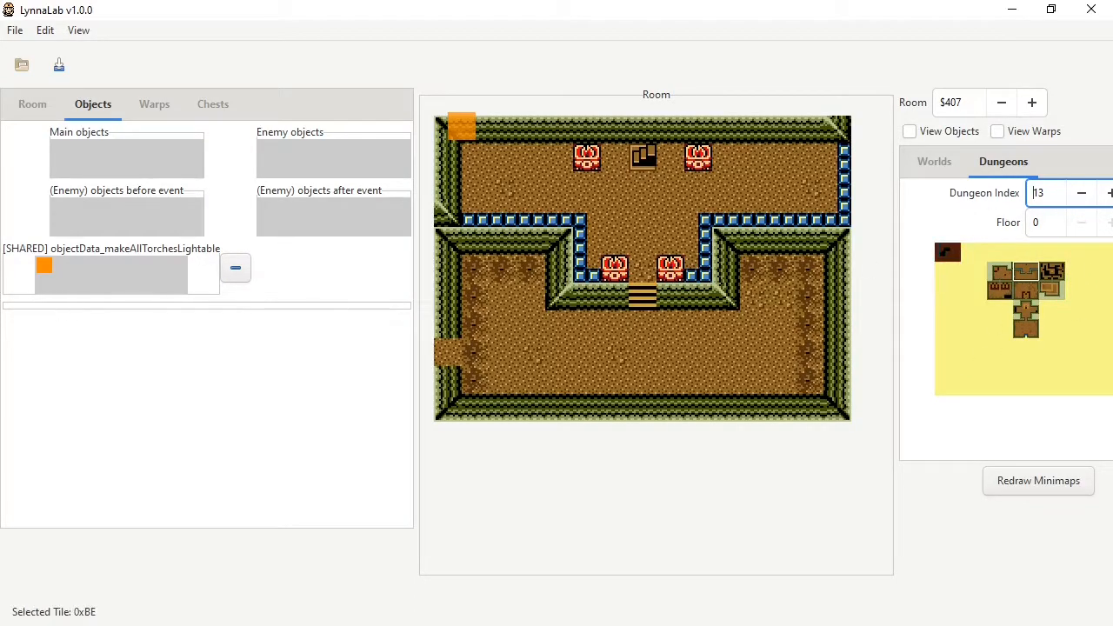
Inspect the interaction in the shared objectData_makeAllTorchesLightable group and remove that group from room $407.
left_click(44, 276)
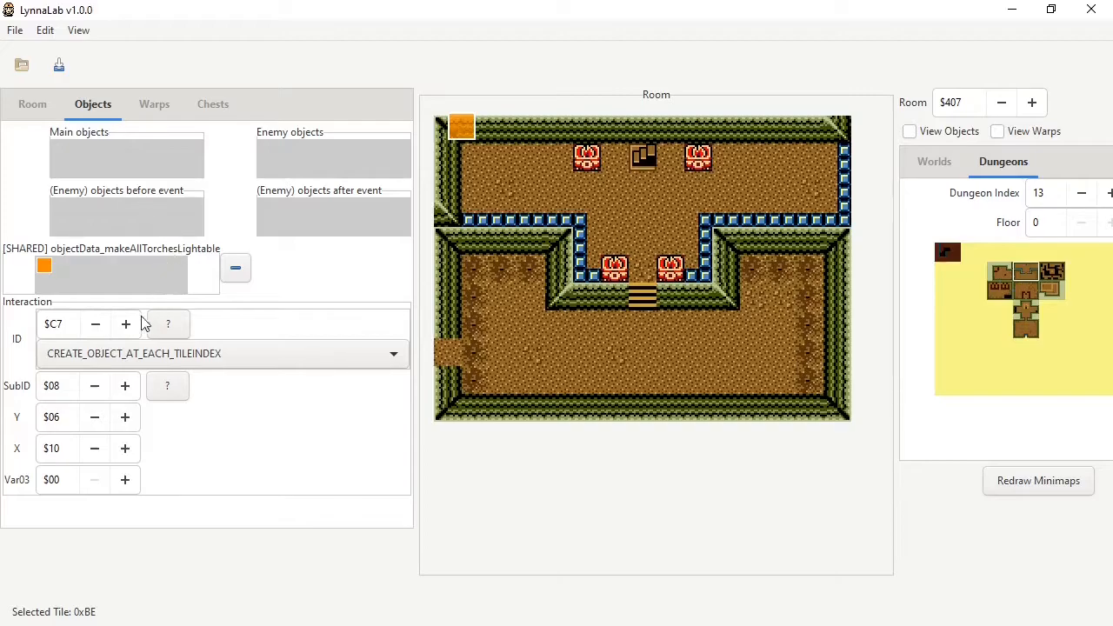
right_click(41, 270)
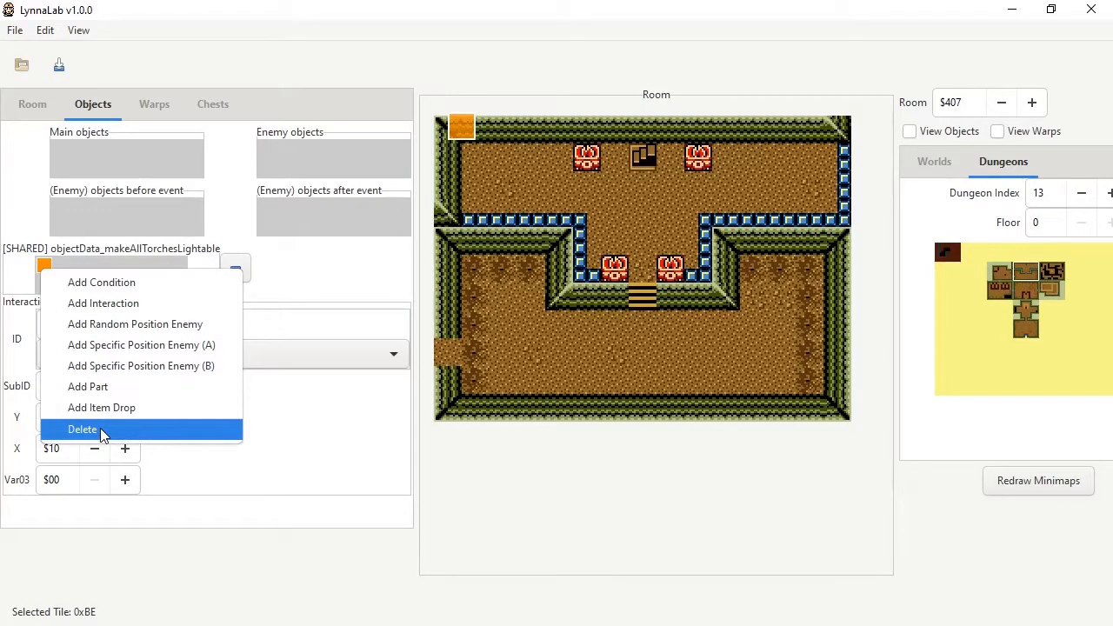
left_click(316, 330)
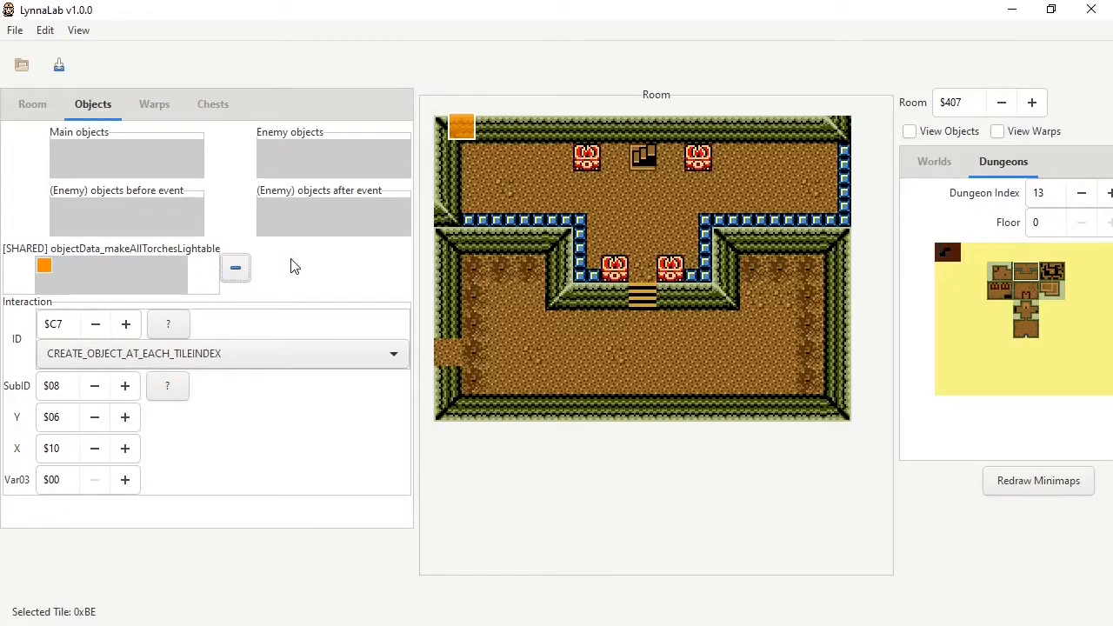
left_click(234, 271)
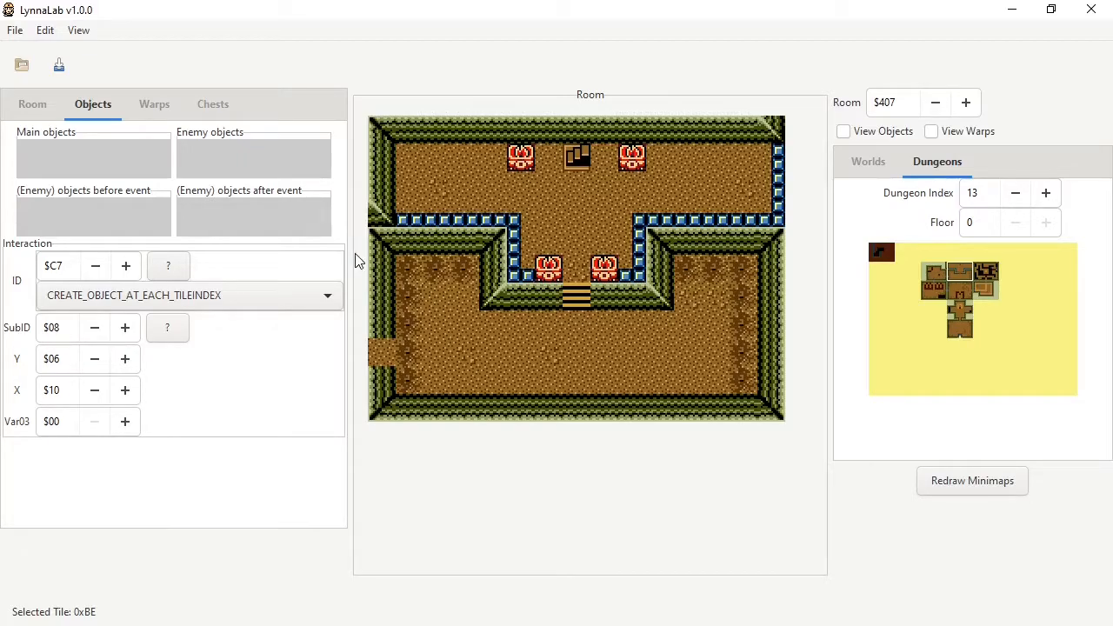
Open overworld room $06D in world group 0 and add a standard warp to it.
left_click(150, 105)
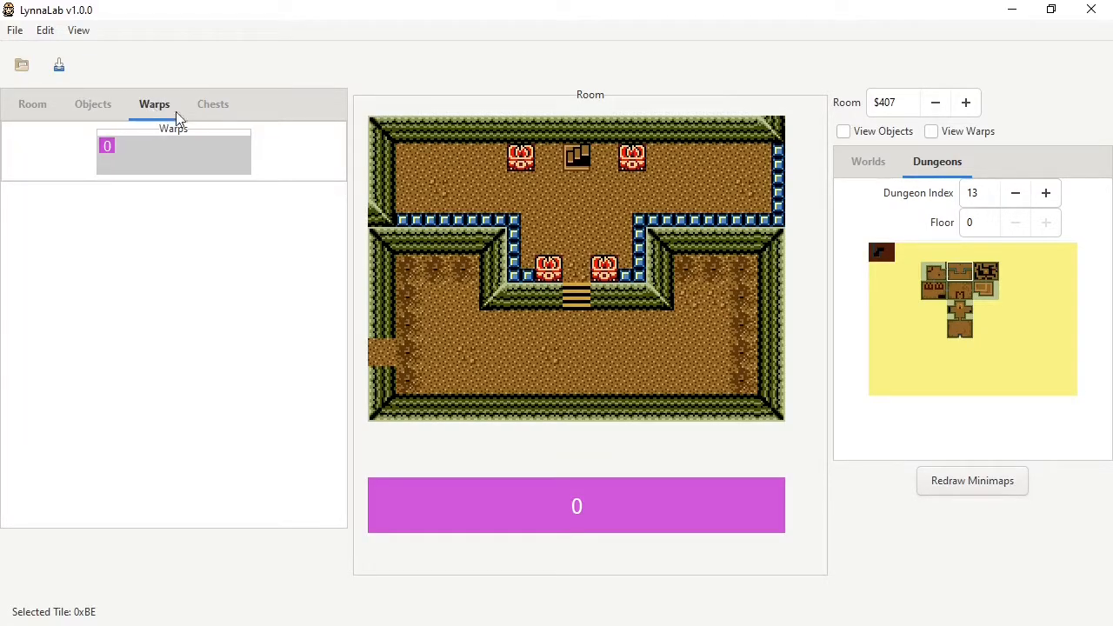
left_click(870, 165)
left_click(1060, 324)
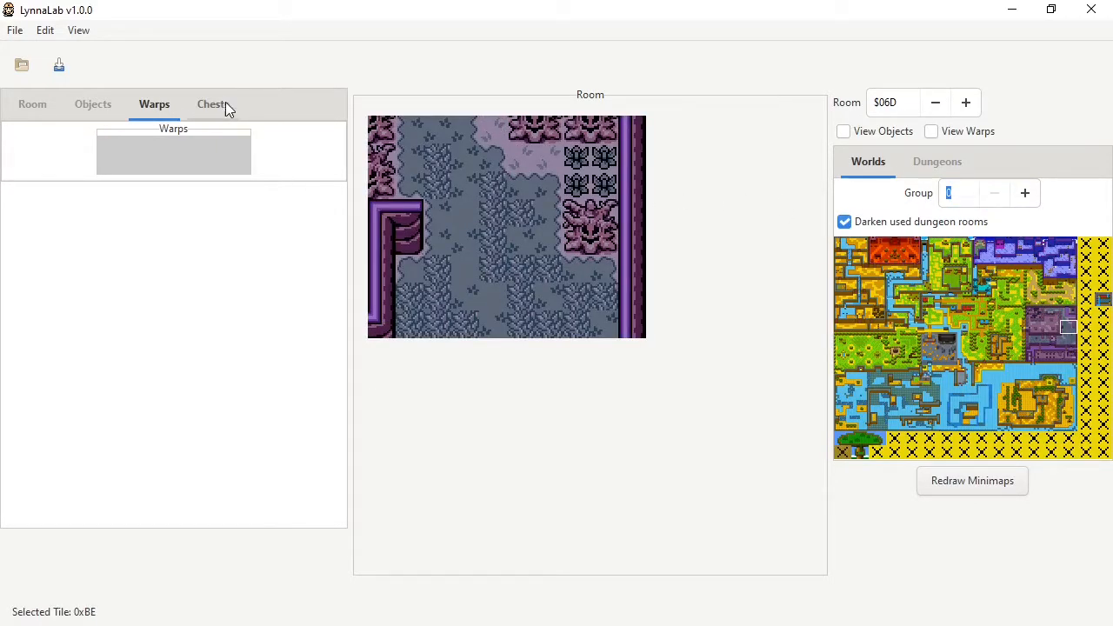
right_click(154, 151)
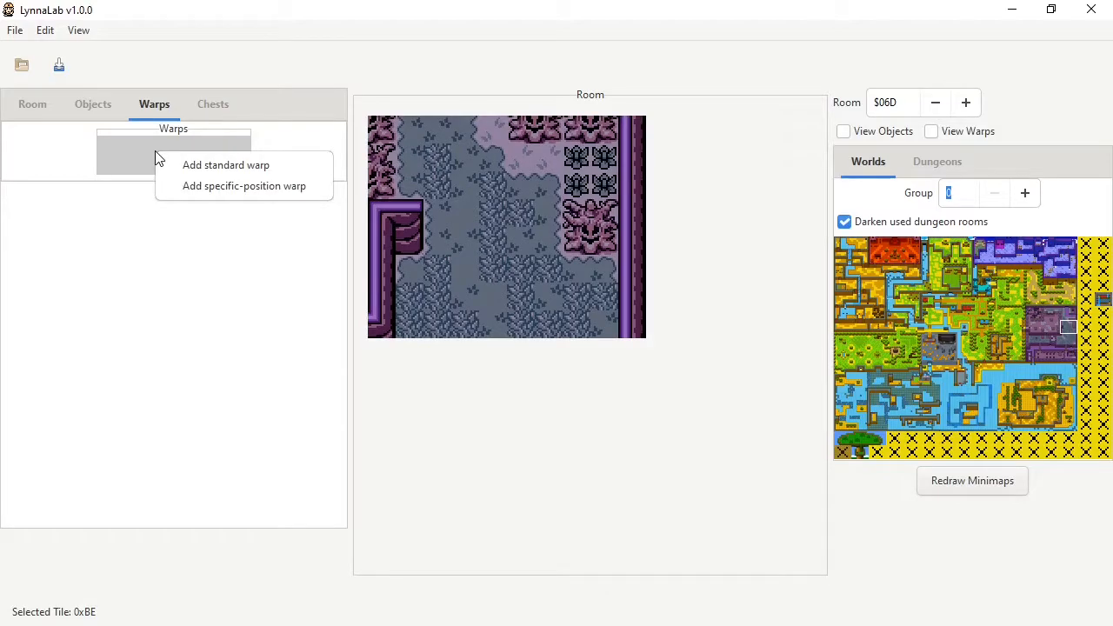
left_click(217, 165)
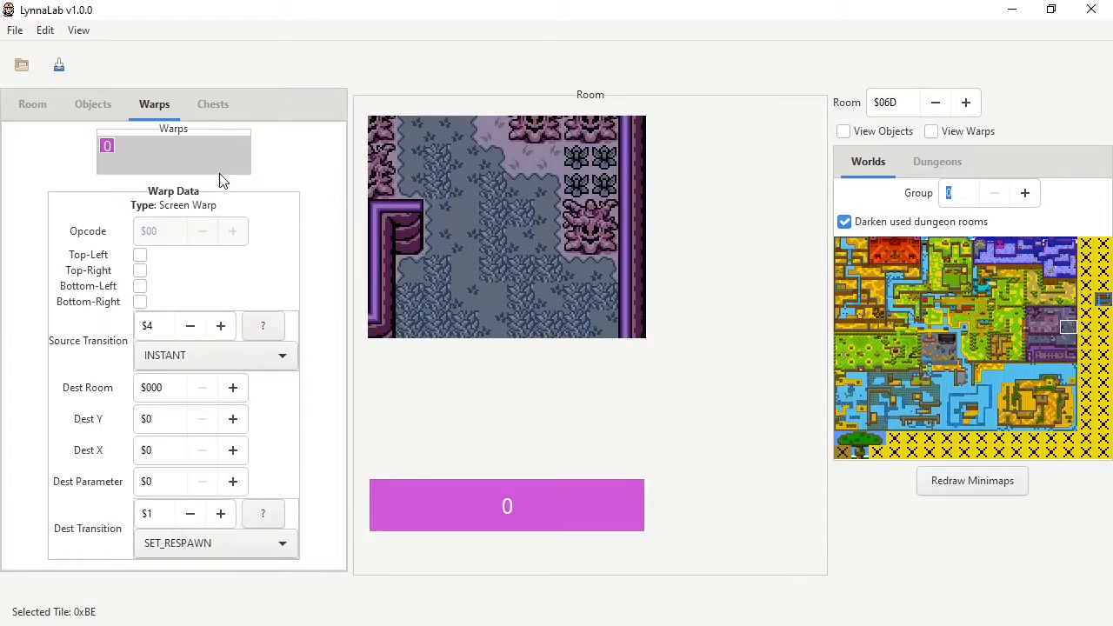
Place a staircase tile and a dark hole tile side by side in the room's upper part and doorway tile 0xDE near the right-hand trees.
left_click(26, 104)
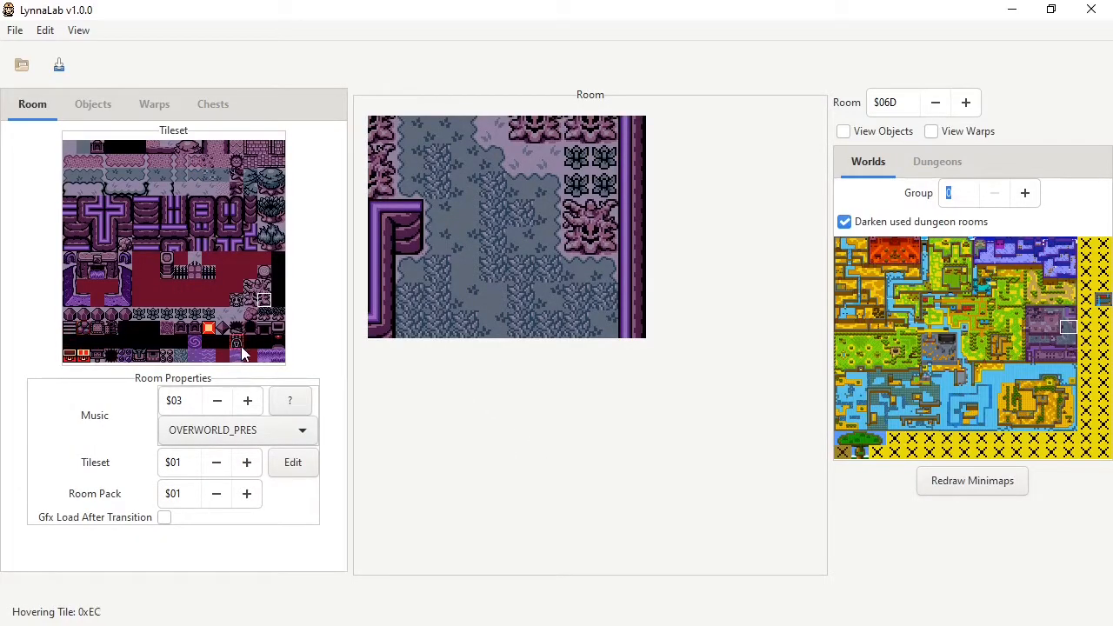
left_click(461, 161)
left_click(250, 328)
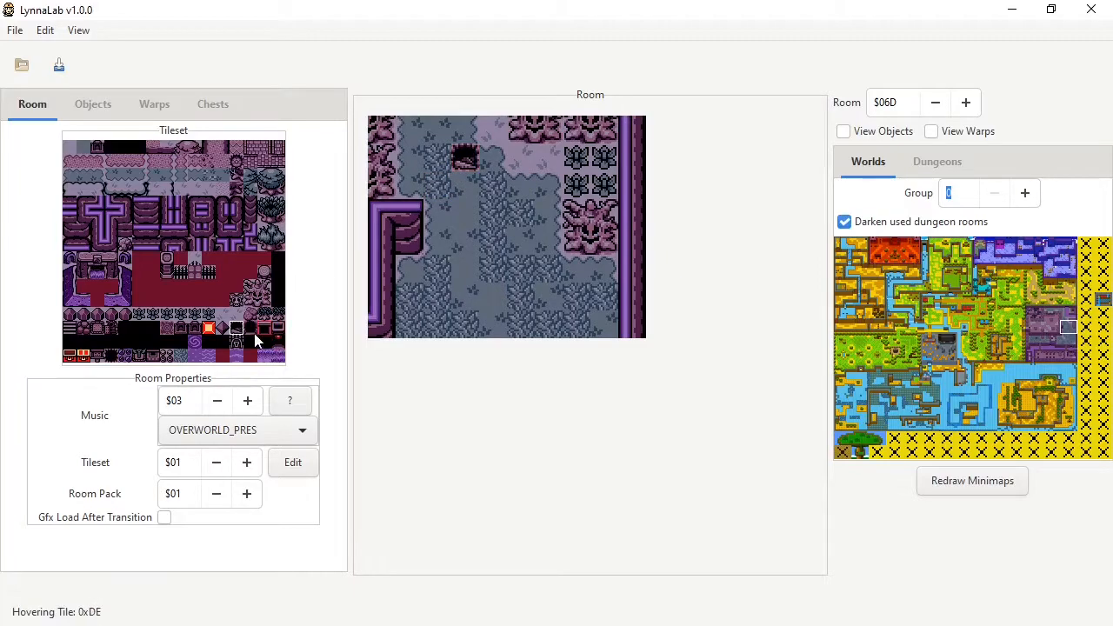
left_click(507, 162)
left_click(263, 329)
left_click(583, 245)
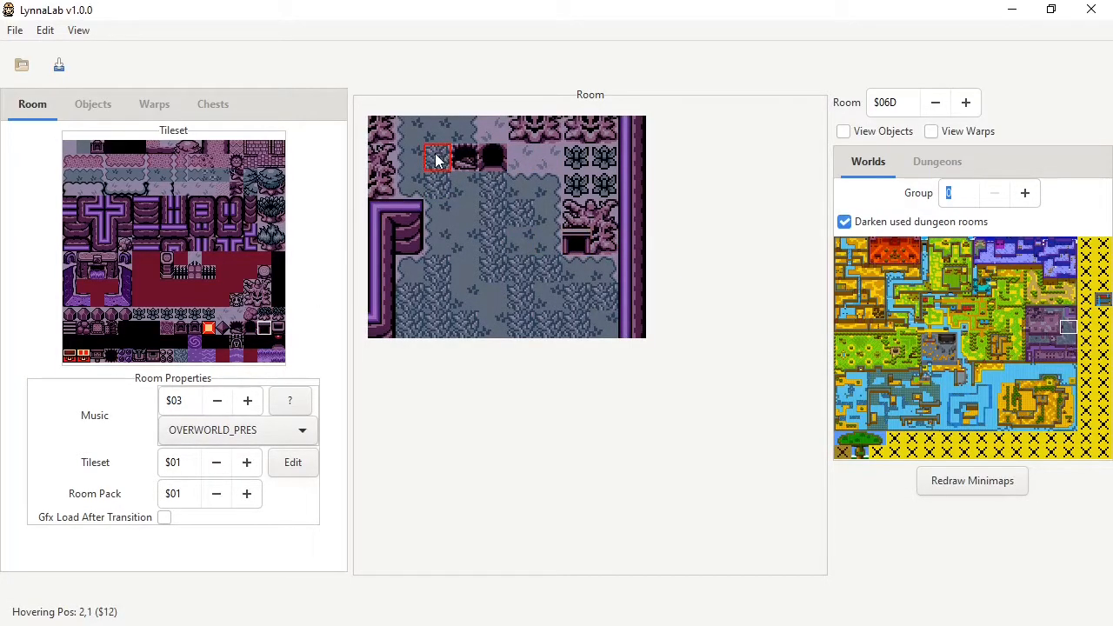
Follow the room's warp 0 to its destination room and return to room $06D.
left_click(154, 103)
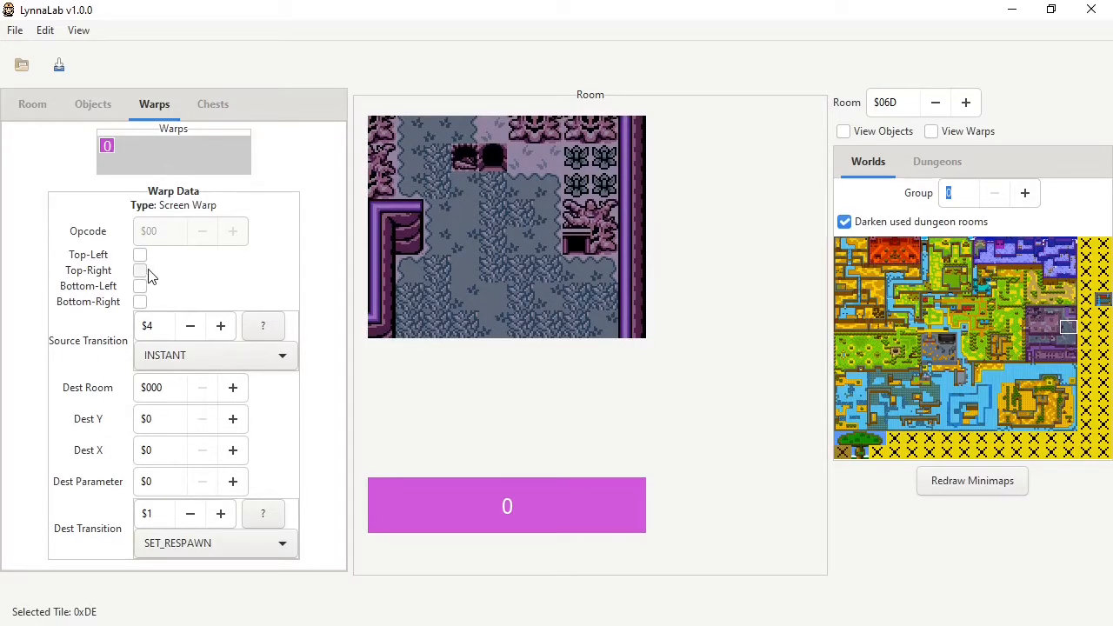
left_click(156, 326)
right_click(508, 506)
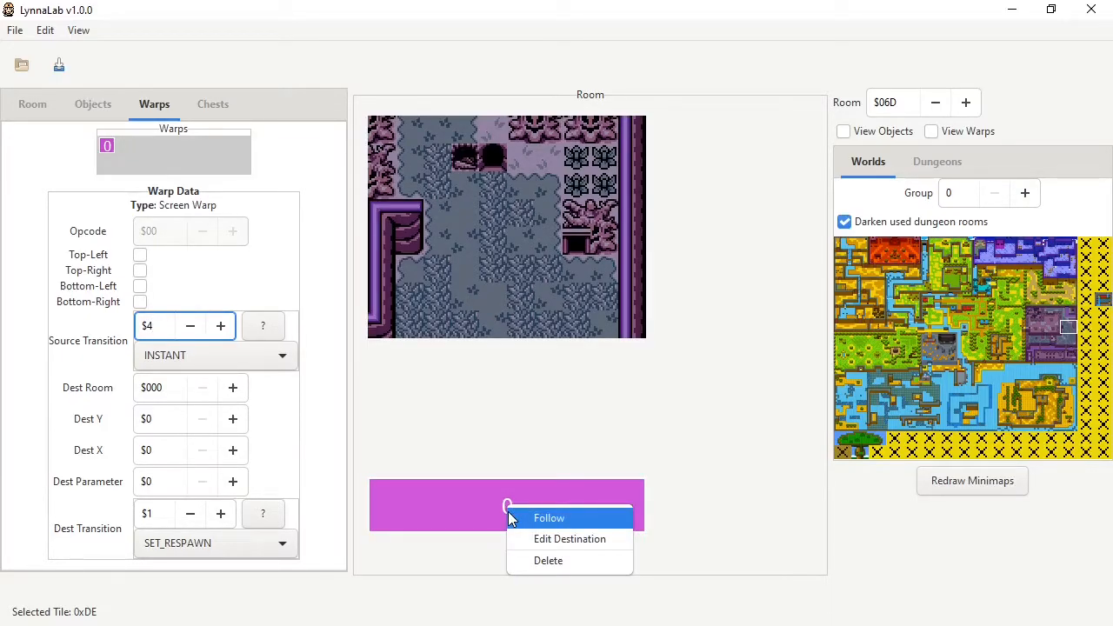
left_click(513, 520)
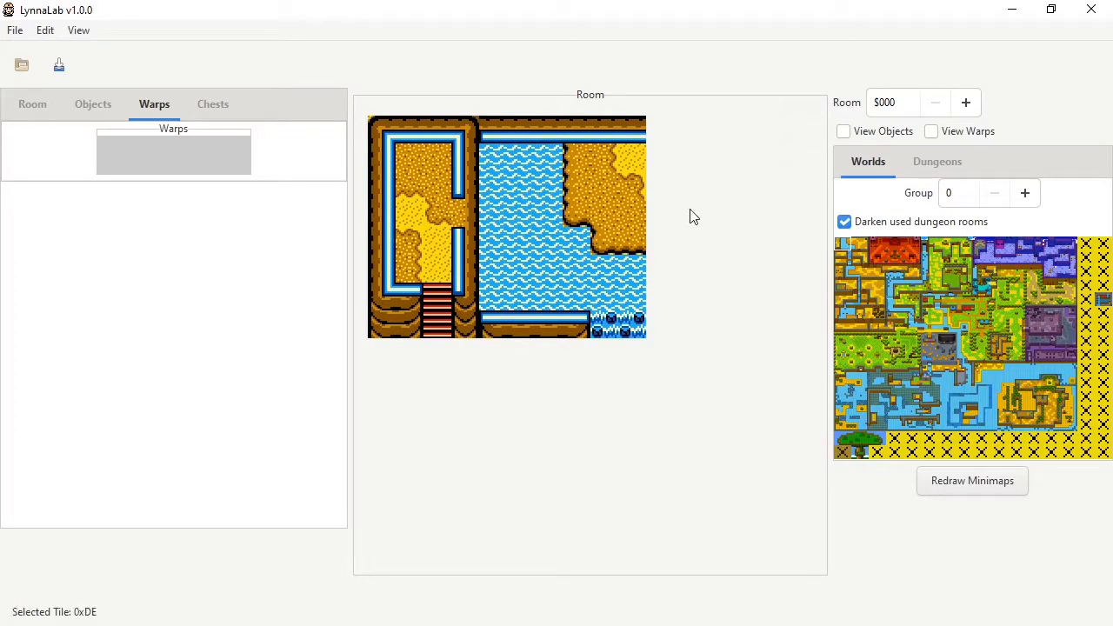
left_click(1069, 326)
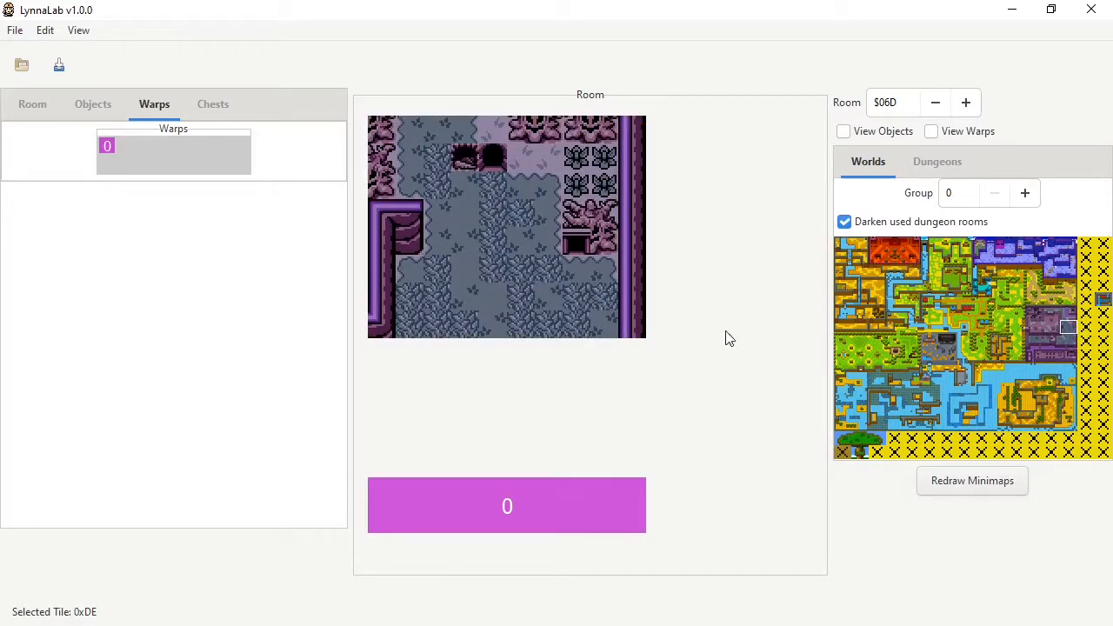
Edit the destination of warp 0 to room $0CD at Y $2, X $4, and finish destination editing.
right_click(530, 493)
left_click(572, 527)
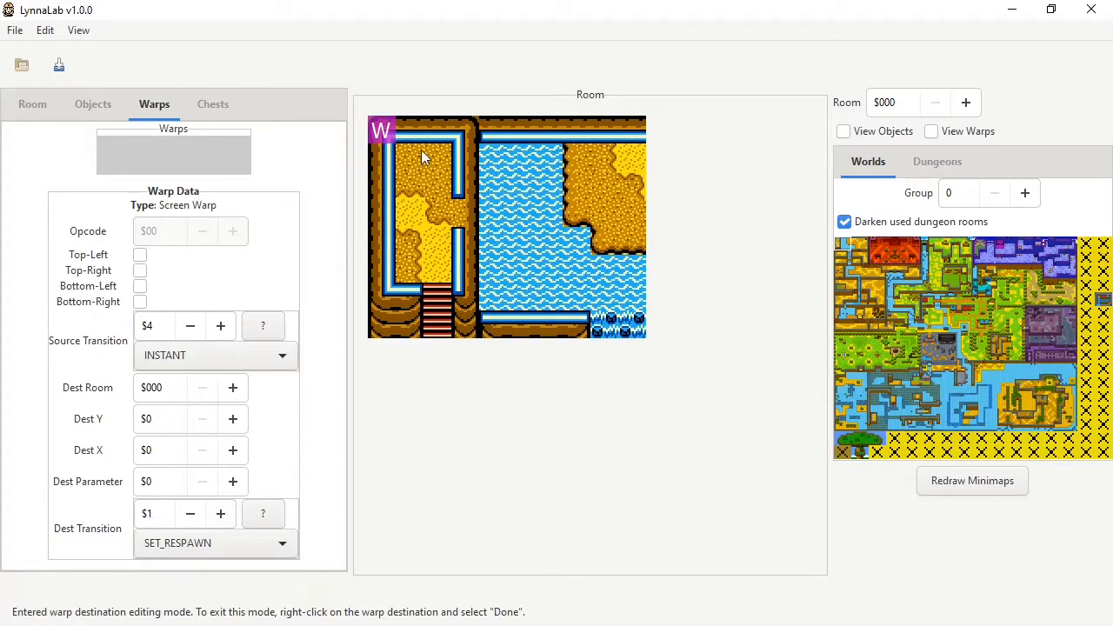
mouse_move(388, 136)
left_mouse_down()
mouse_move(500, 162)
mouse_move(523, 215)
mouse_move(470, 163)
mouse_move(639, 271)
mouse_move(590, 185)
mouse_move(513, 226)
mouse_move(569, 309)
left_mouse_up()
left_click(1016, 314)
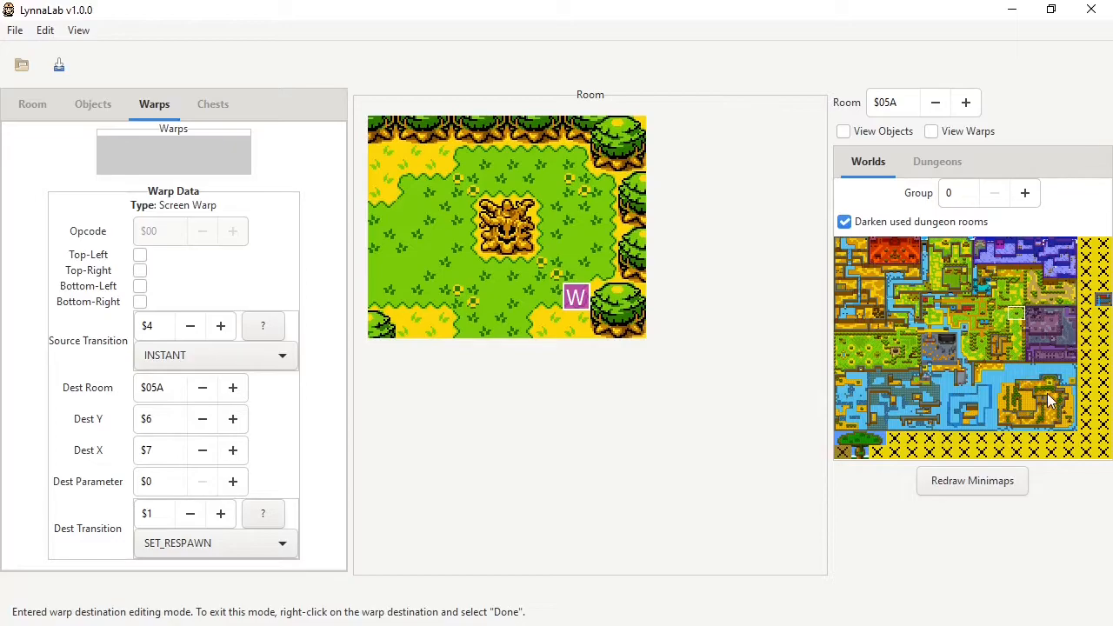
left_click(1067, 415)
left_click_drag(571, 301, 488, 188)
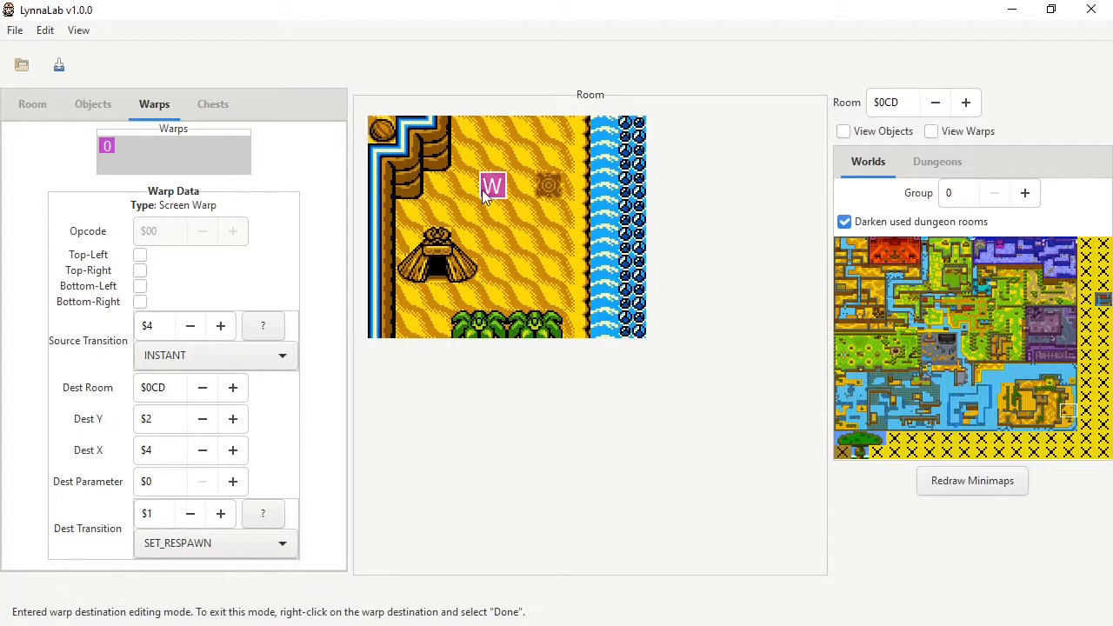
right_click(503, 176)
left_click(513, 198)
right_click(503, 178)
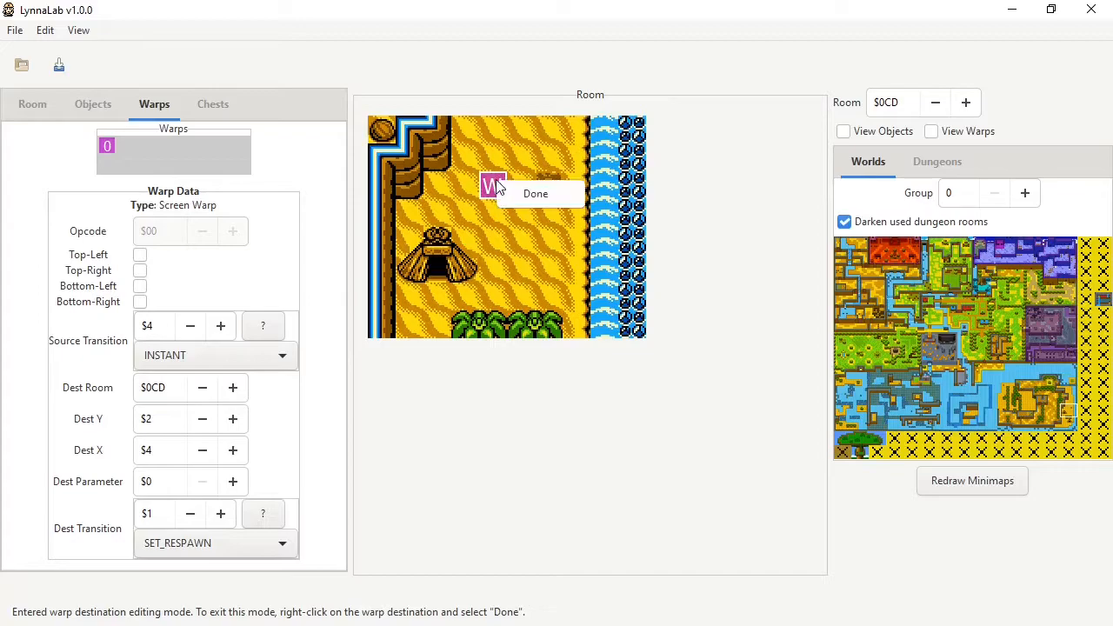
left_click(516, 198)
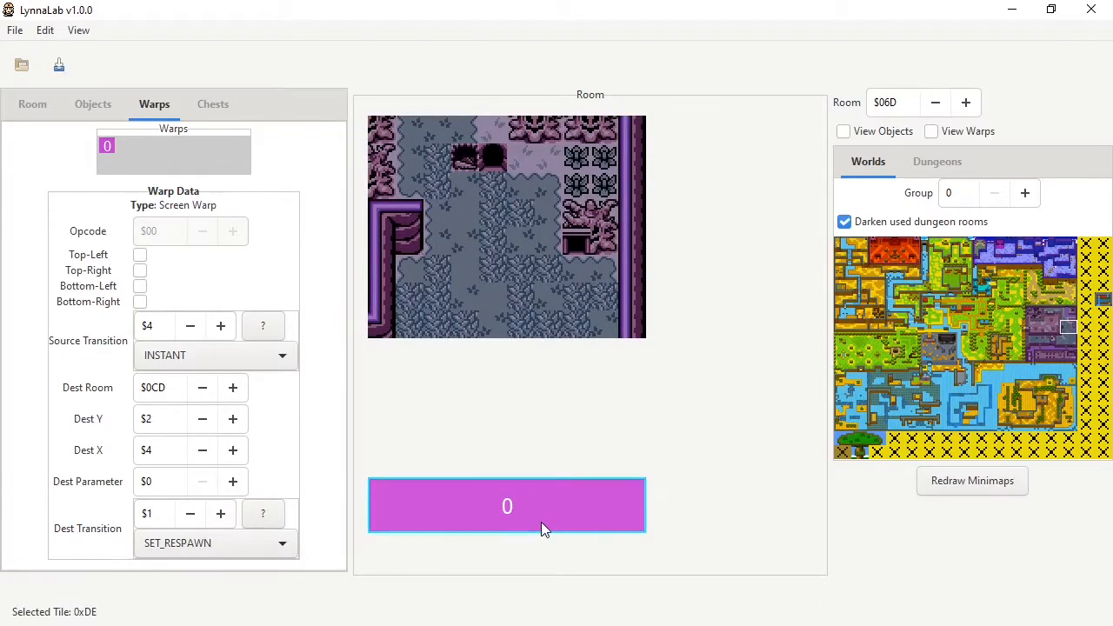
Go over the warp's Dest Room, Dest Y, Dest X and Source Transition fields.
left_click_drag(180, 388, 154, 388)
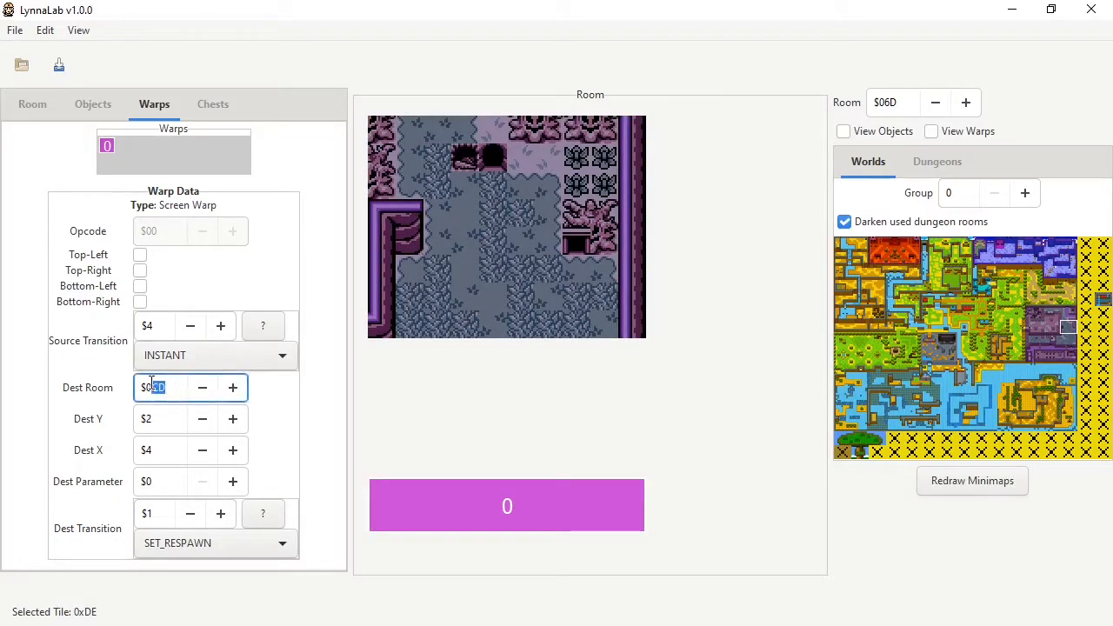
type("CD")
left_click(165, 328)
left_click(164, 419)
left_click(157, 453)
left_click(155, 326)
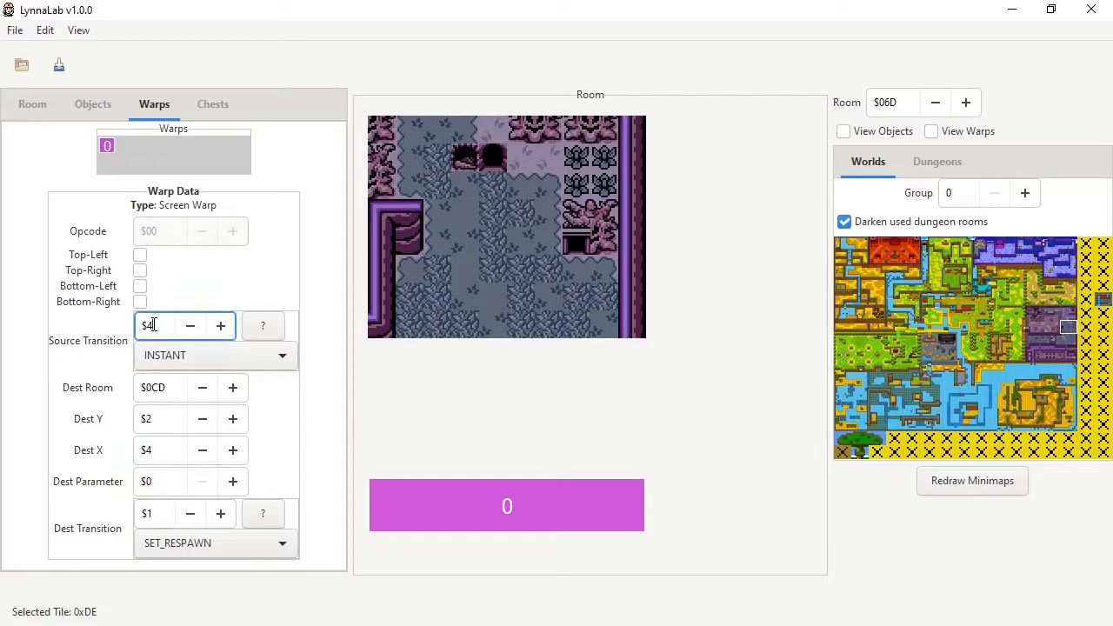
Read the descriptions of the Source Transition values and set the warp's source transition to FALL.
left_click(254, 331)
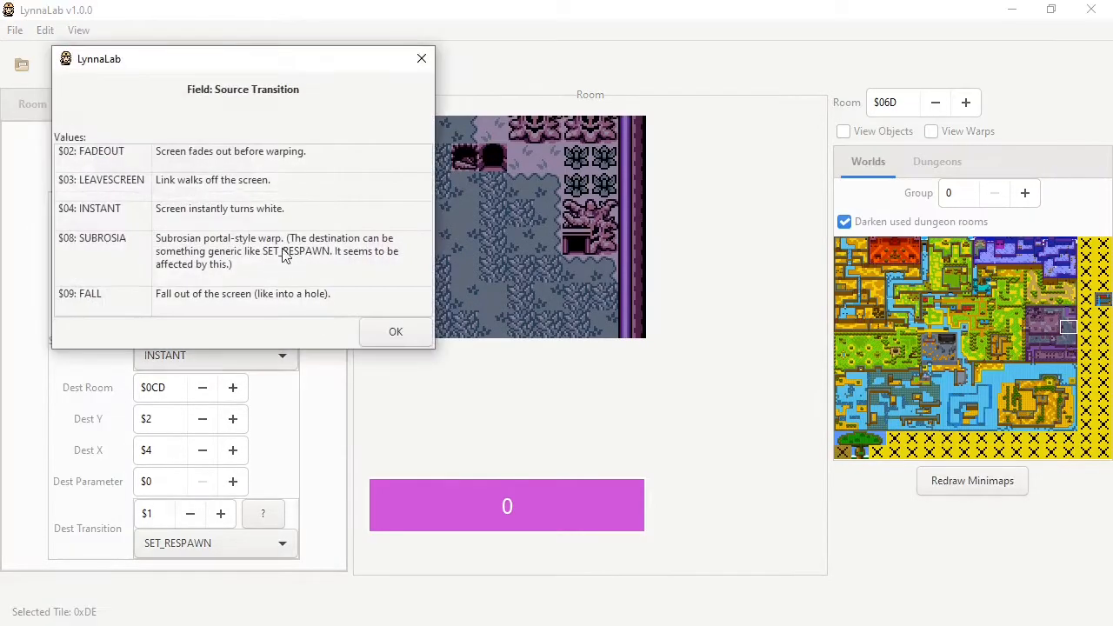
left_click_drag(144, 69, 405, 98)
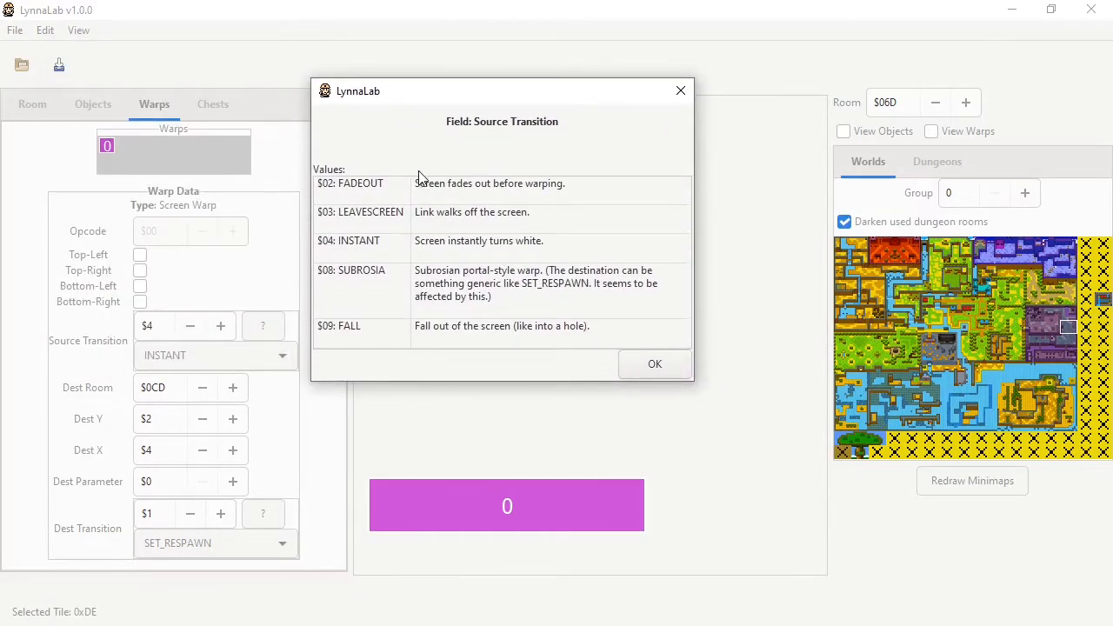
left_click(680, 90)
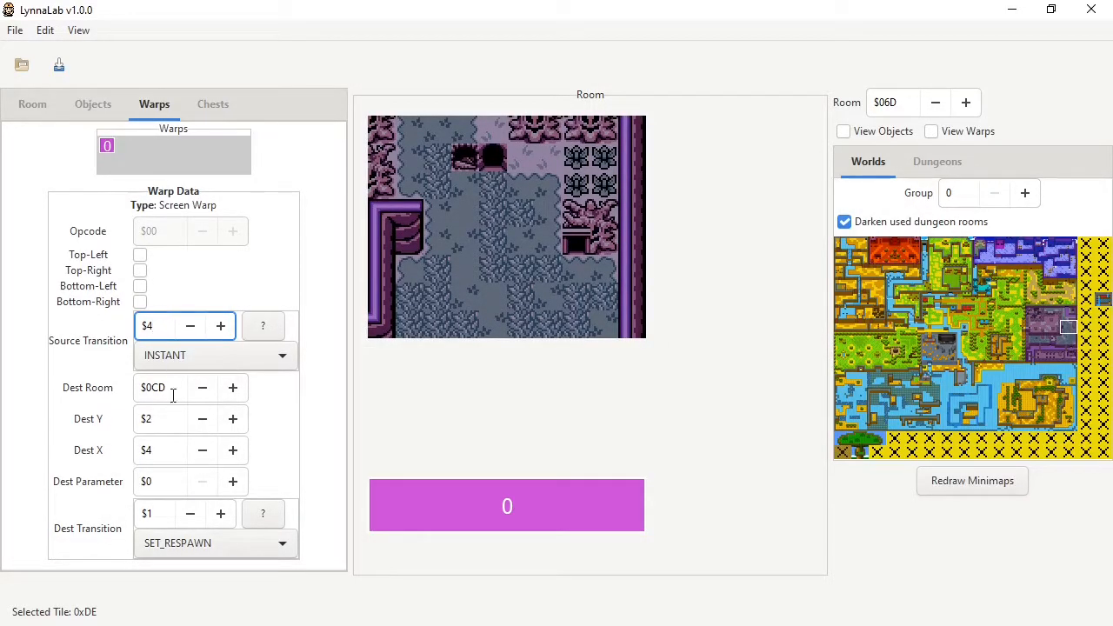
left_click(179, 353)
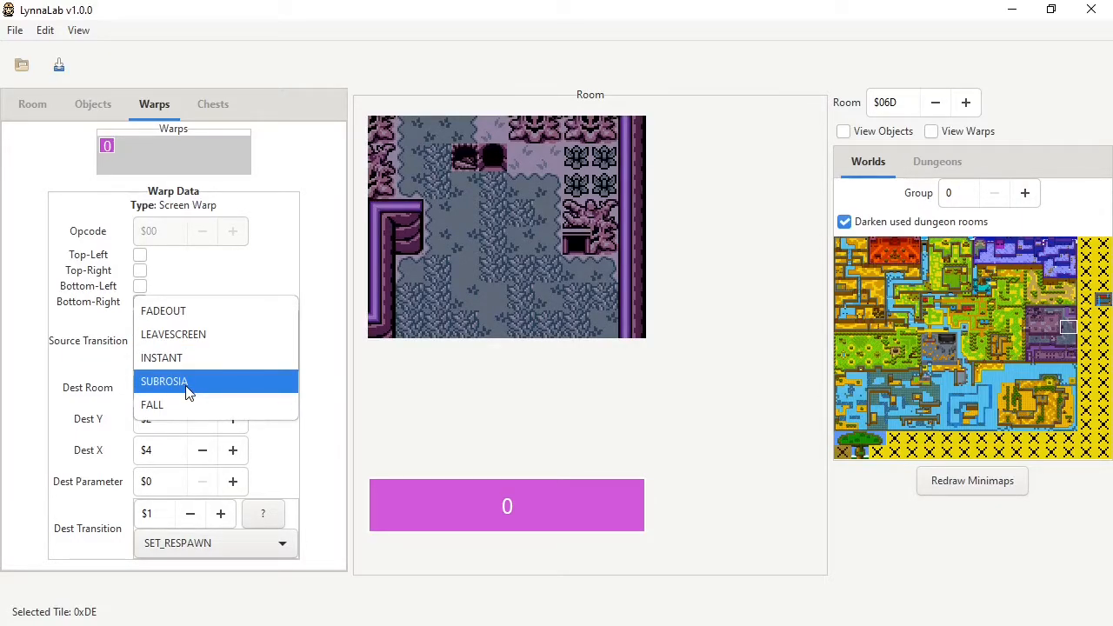
left_click(146, 405)
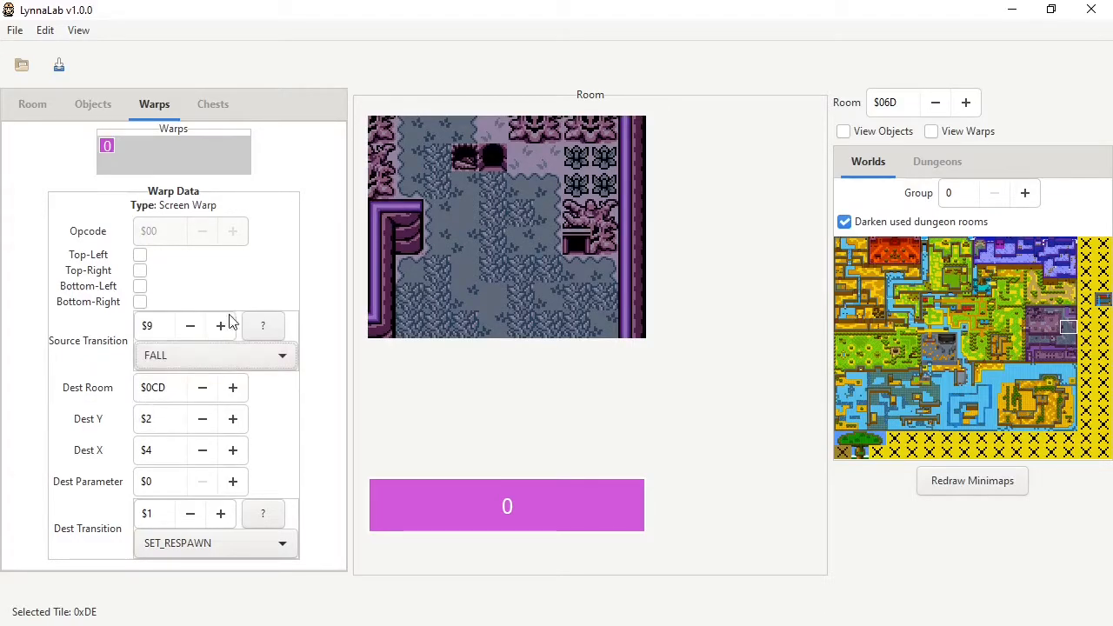
left_click(75, 104)
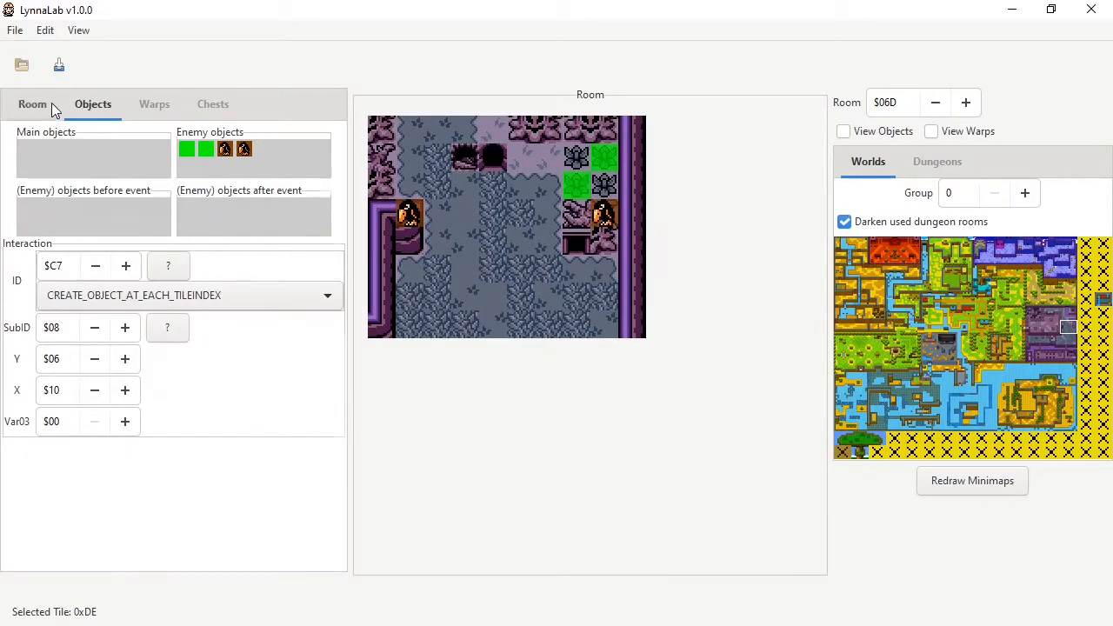
Pick tile 0xF3 from room $06D's tileset and return to the room's warp data.
left_click(51, 104)
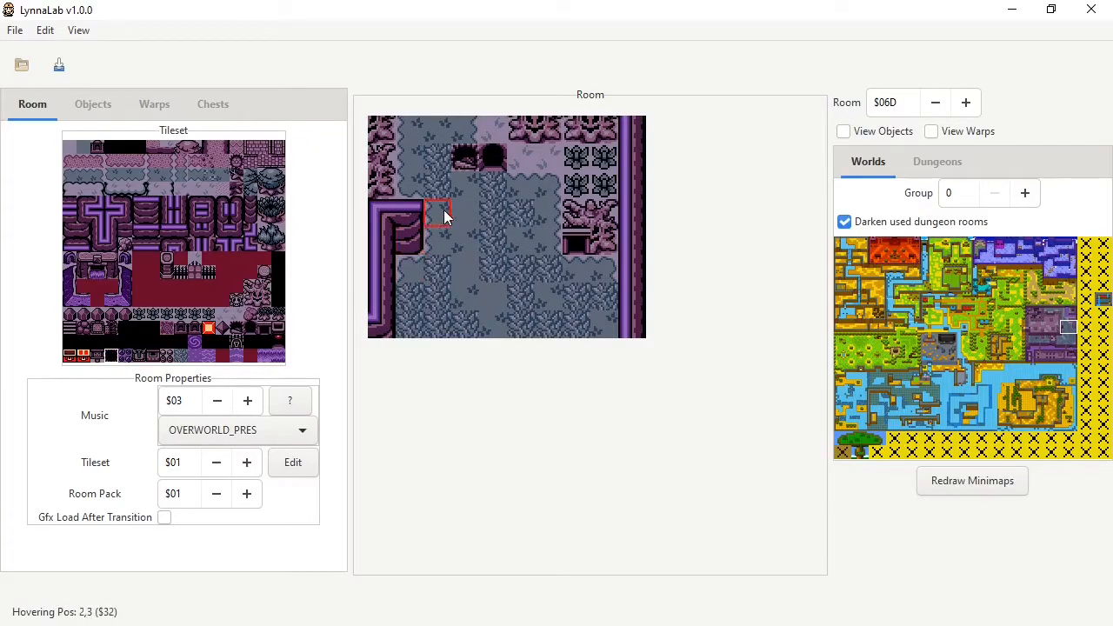
left_click(111, 355)
left_click(132, 104)
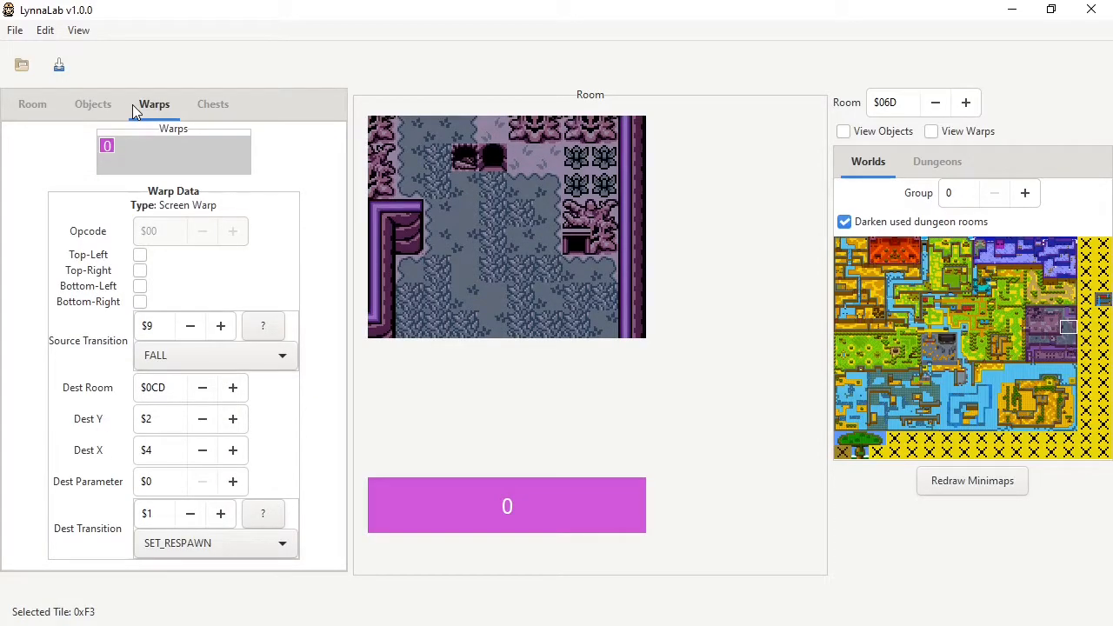
Try LEAVESCREEN and INSTANT as the source transition of warp 0.
left_click(236, 358)
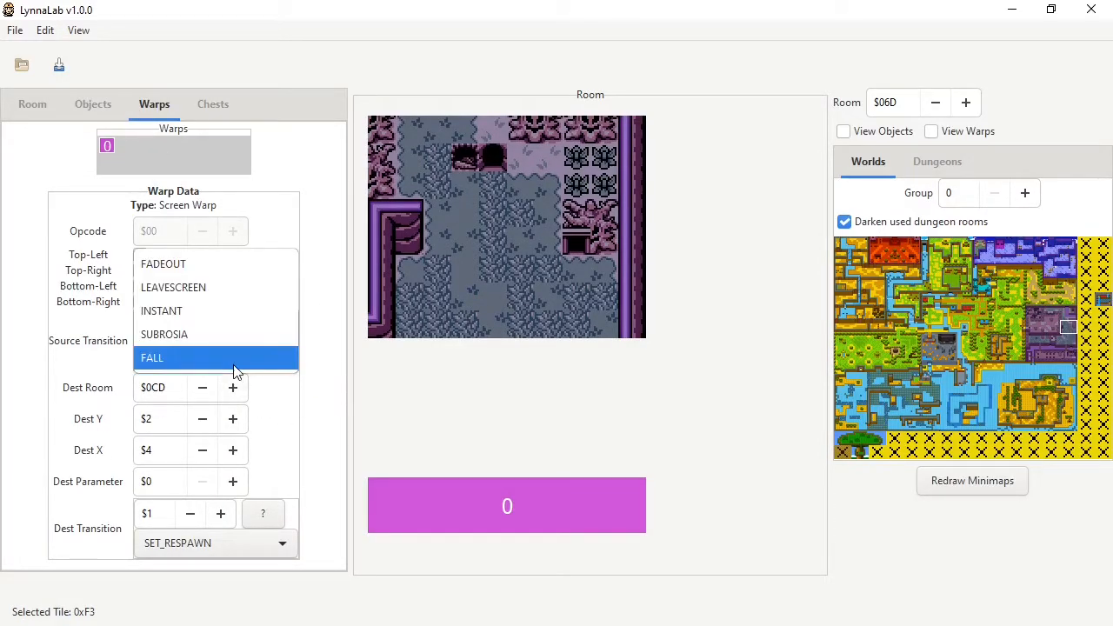
left_click(199, 298)
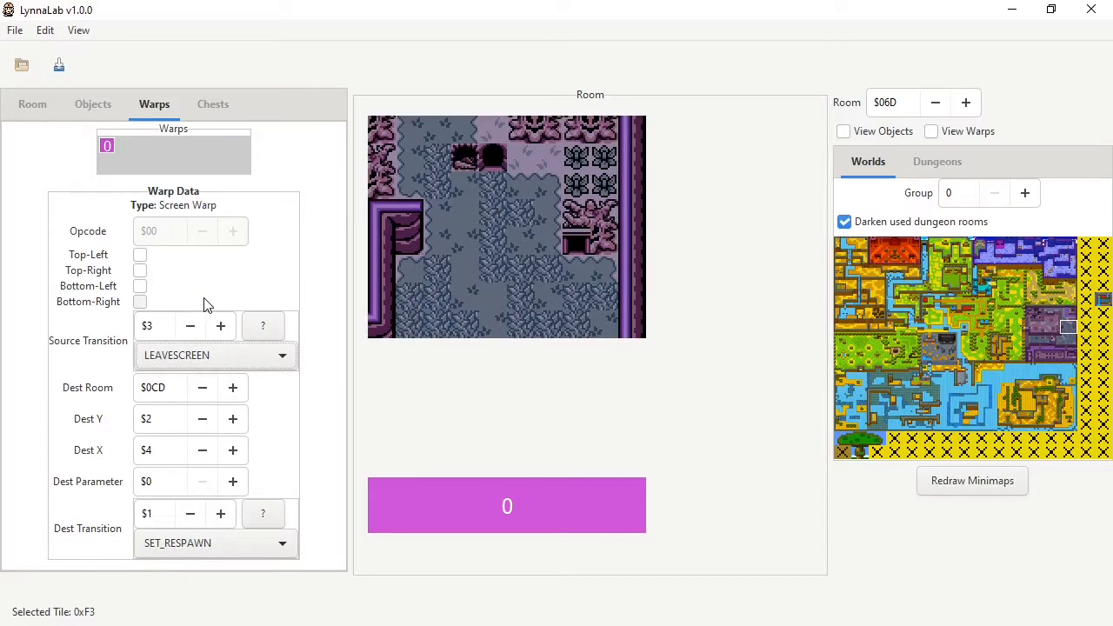
left_click(236, 367)
left_click(234, 379)
Go over warp 0's Dest Parameter and read the descriptions of the Dest Transition values.
key("Tab")
left_click(180, 481)
left_click(151, 513)
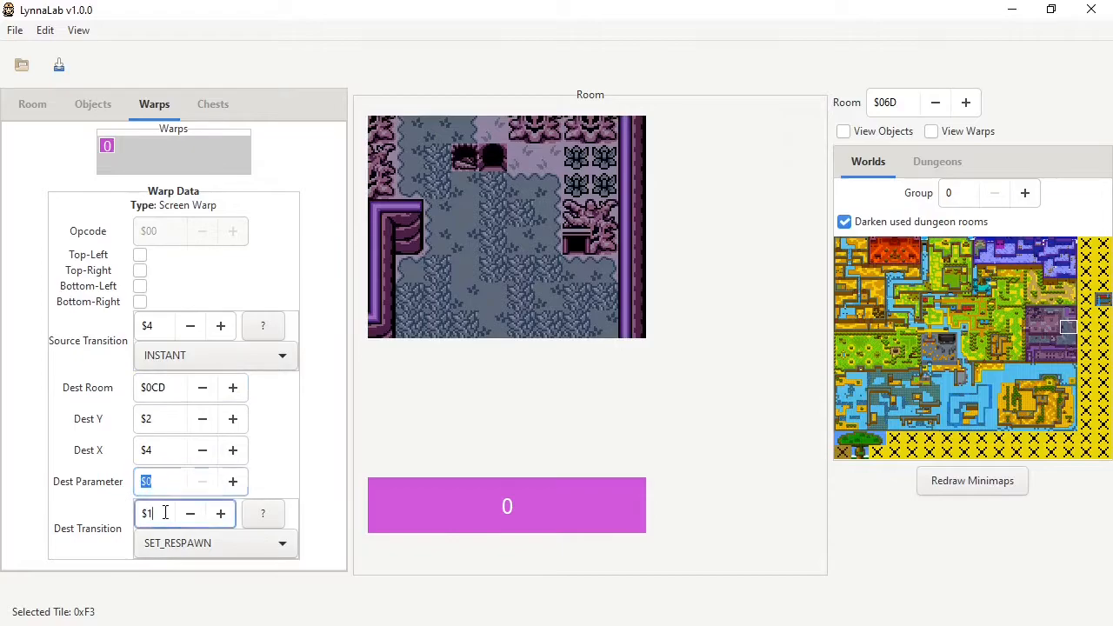
left_click(269, 515)
scroll(383, 296, "down", 3)
scroll(383, 296, "up", 3)
scroll(388, 317, "down", 3)
scroll(390, 318, "up", 3)
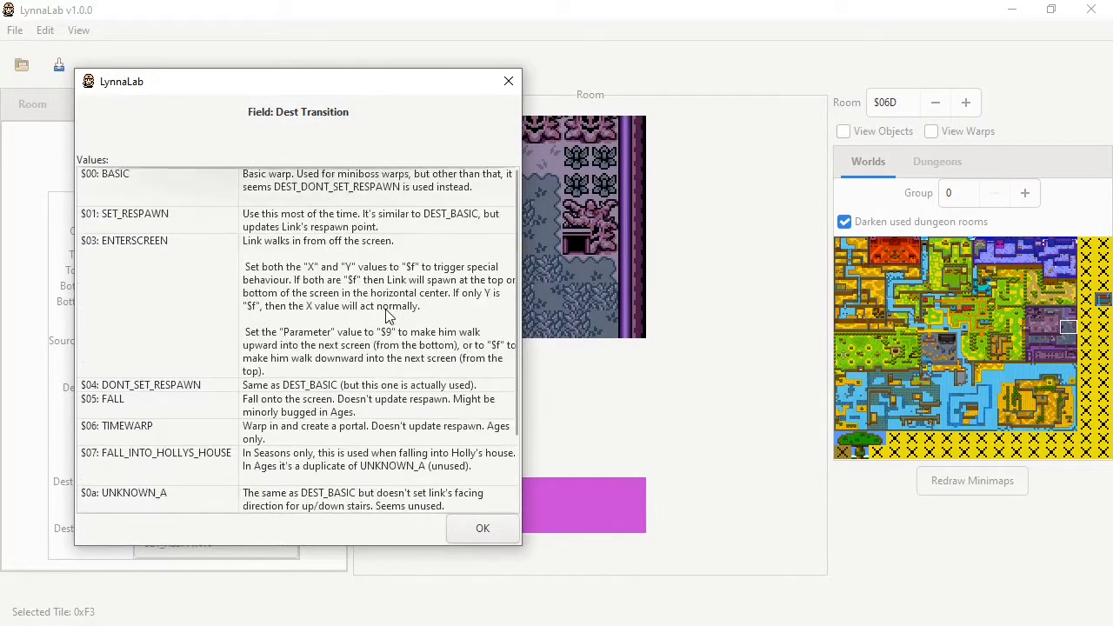
left_click(508, 83)
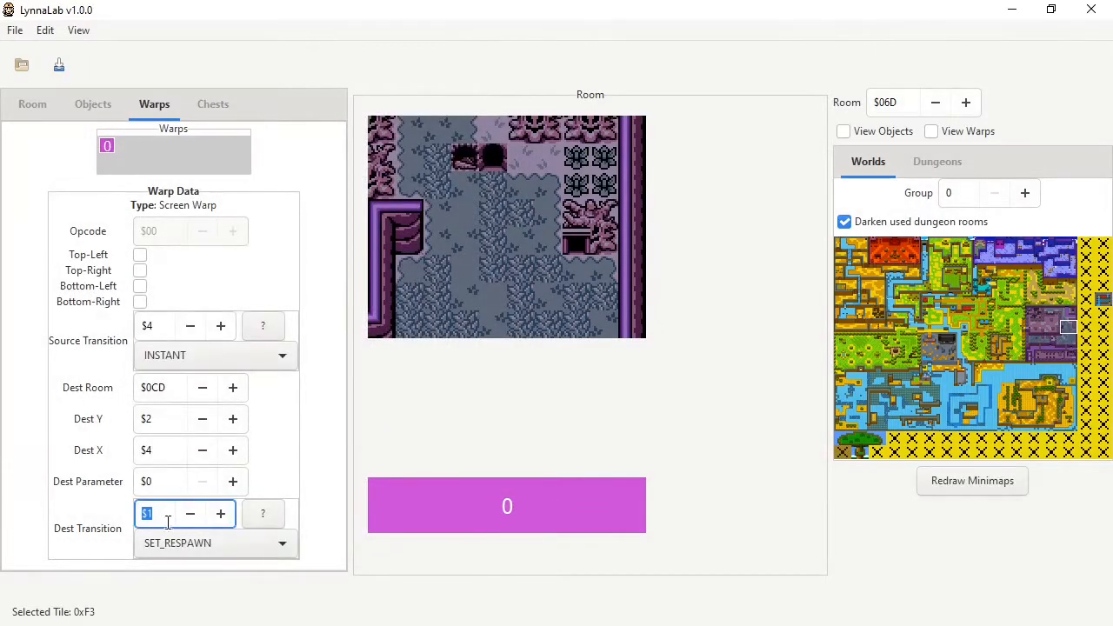
Look through the available Dest Transition and Source Transition options of warp 0 without changing them.
left_click(170, 548)
scroll(169, 543, "down", 3)
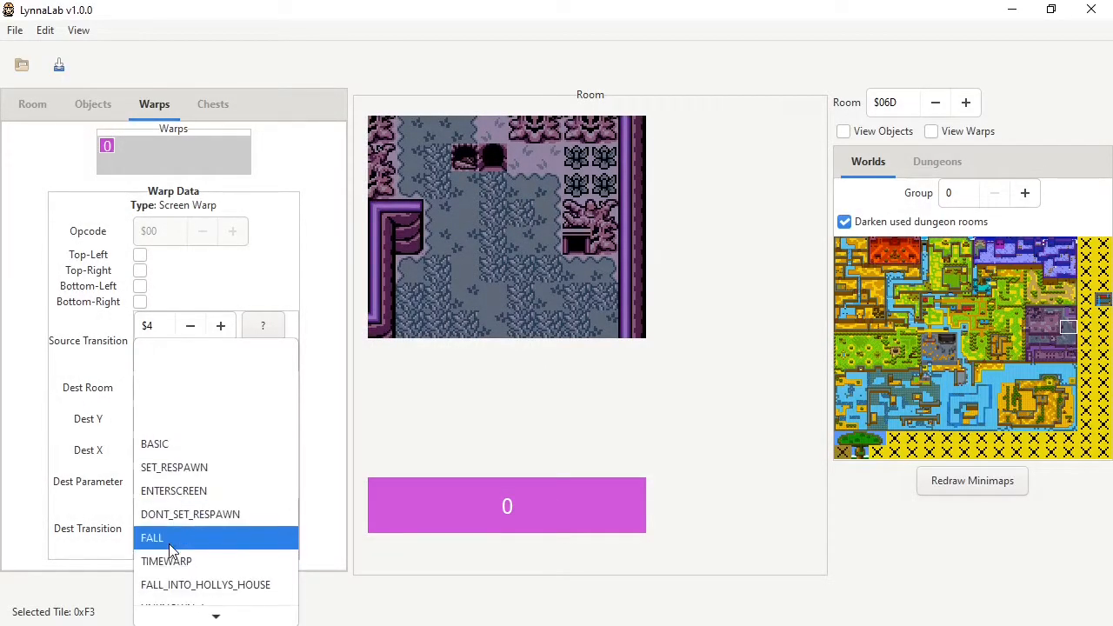
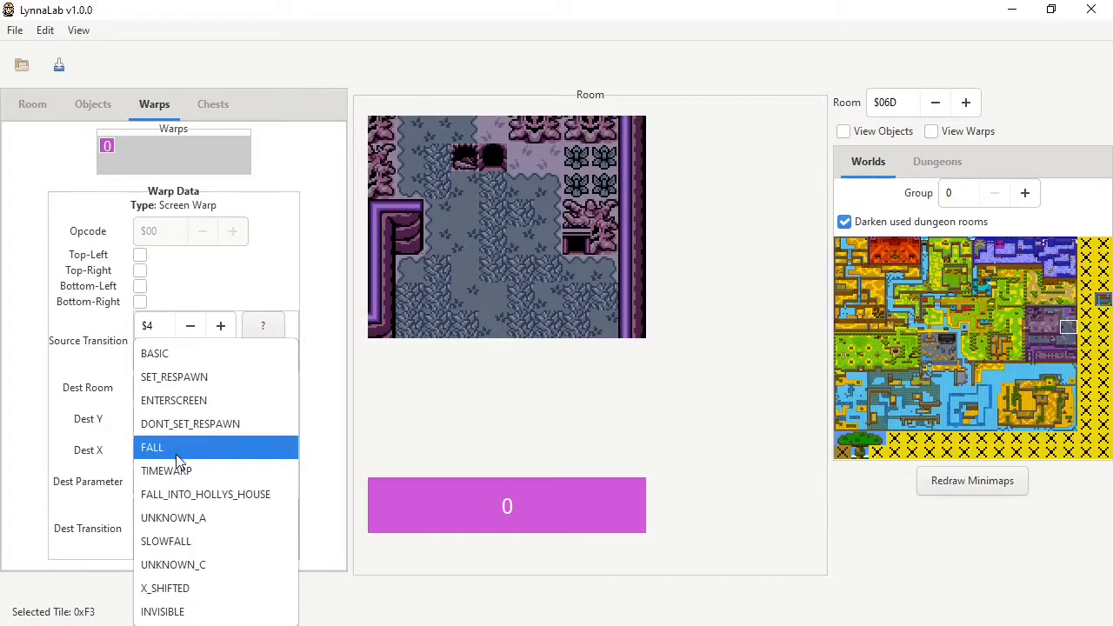
left_click(333, 523)
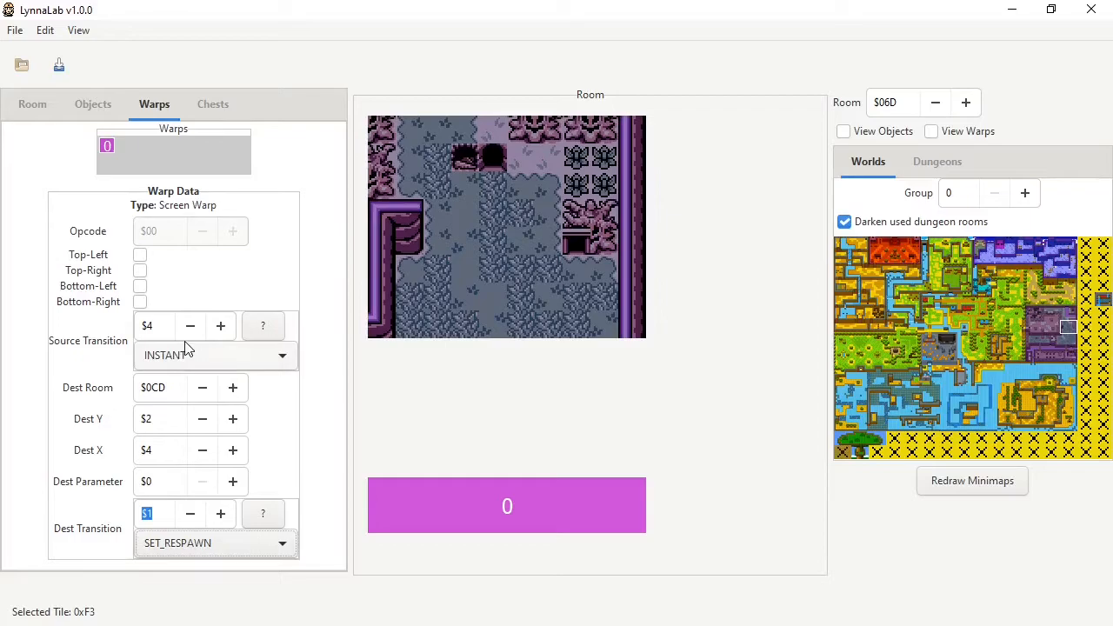
left_click(217, 363)
left_click(217, 357)
left_click(214, 355)
left_click(216, 356)
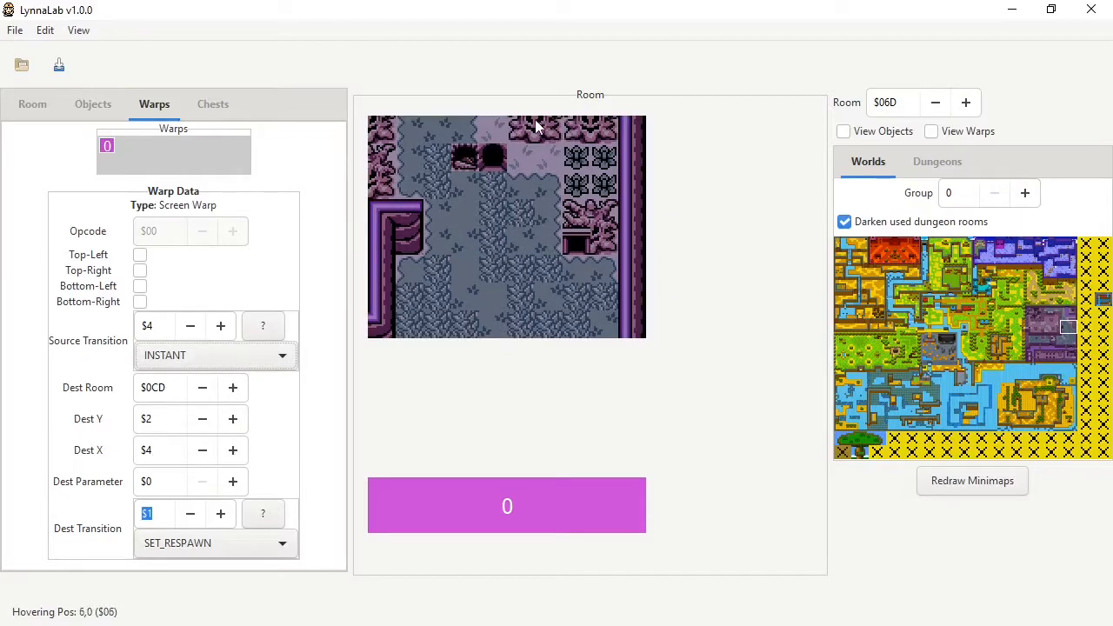
Follow warp 0 to room $0CD, return to room $06D and select its warp 0 again.
right_click(502, 504)
left_click(519, 513)
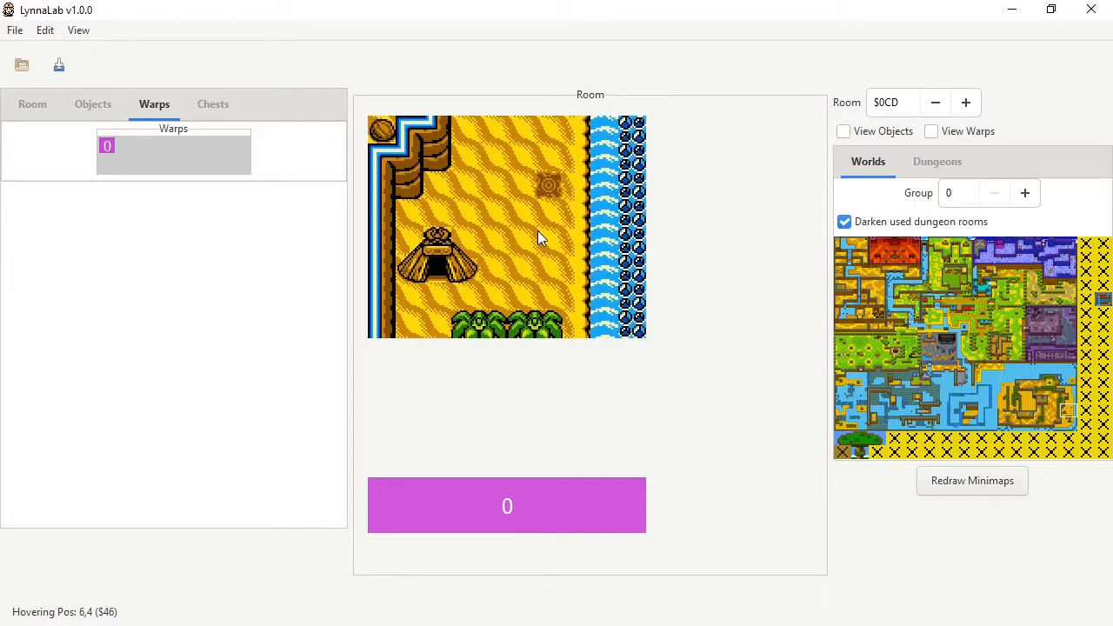
left_click(1068, 329)
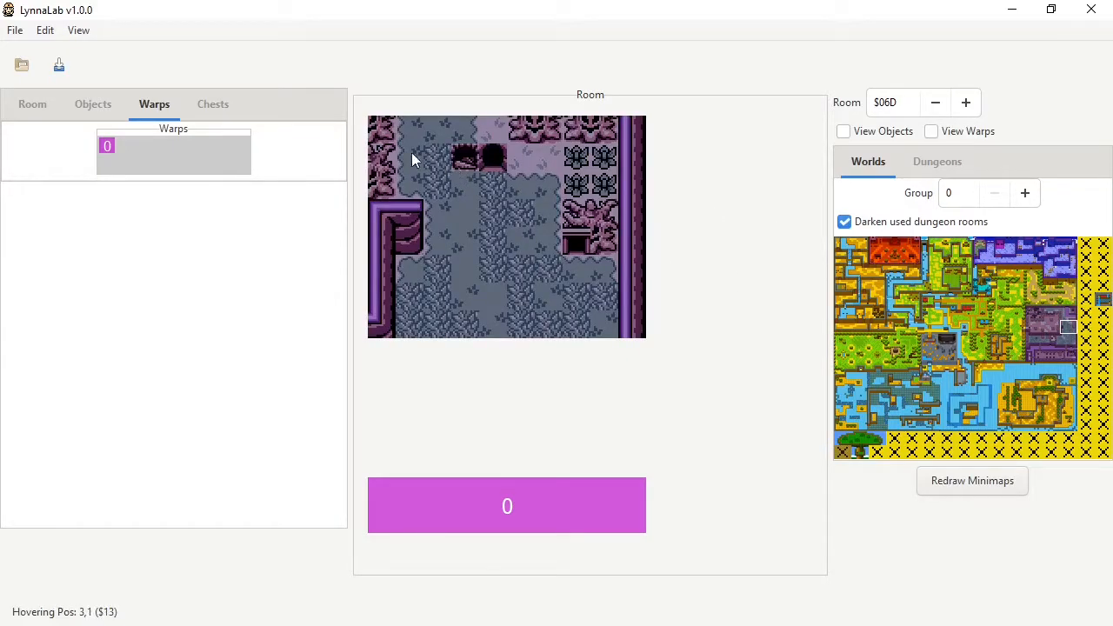
left_click(107, 145)
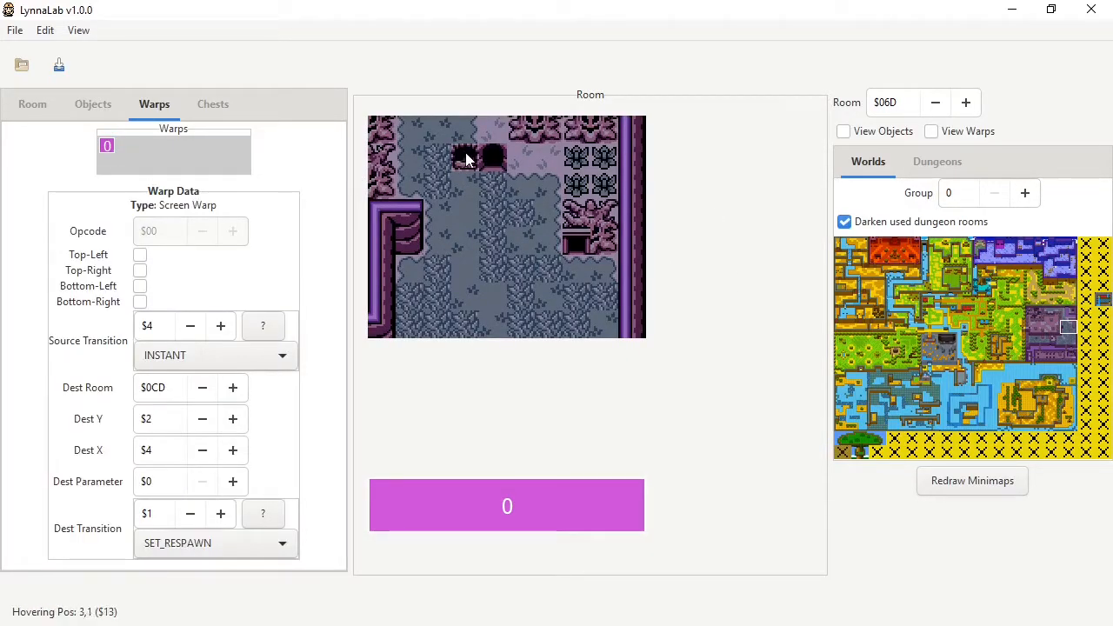
Enable the Top-Left edge of screen warp 0.
left_click(140, 255)
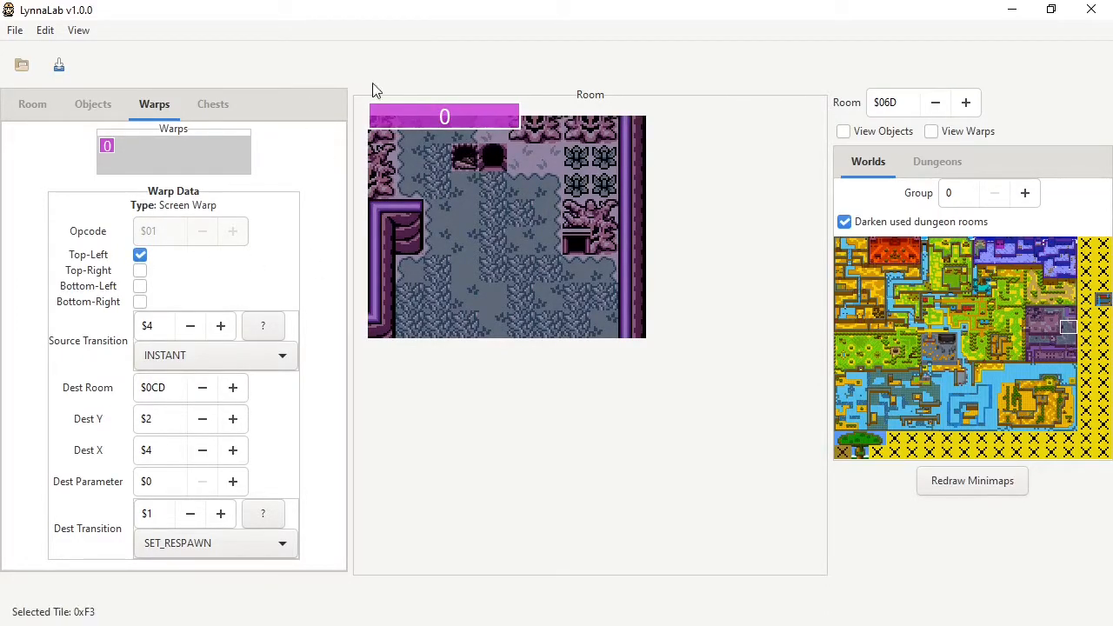
left_click(140, 255)
left_click(142, 258)
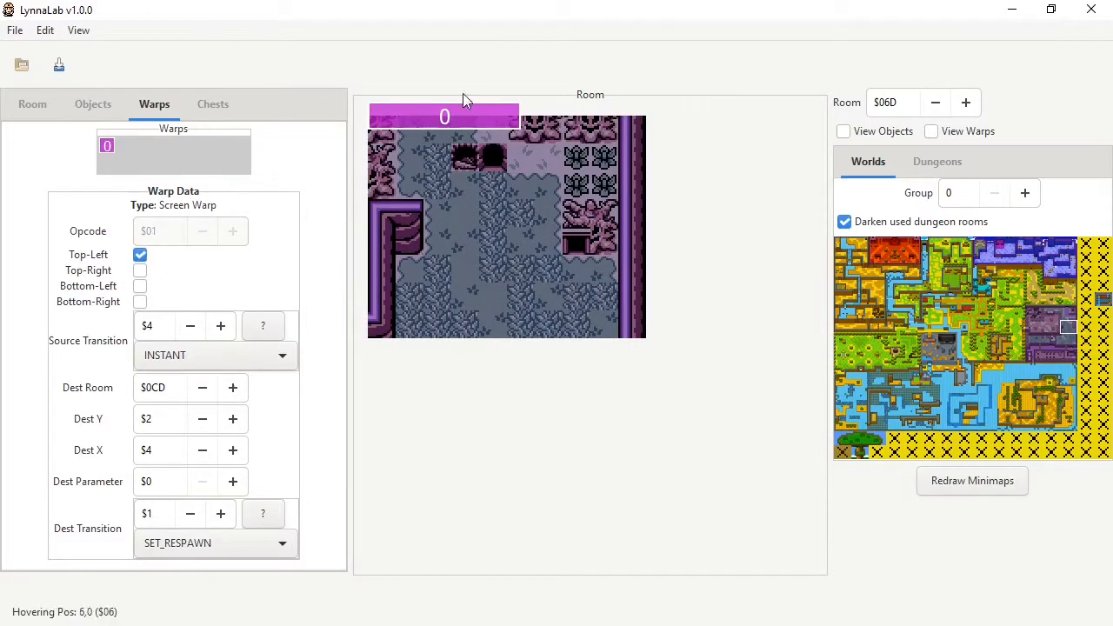
Enable the Top-Right, Bottom-Left and Bottom-Right edges of warp 0 and disable these three again.
left_click(140, 270)
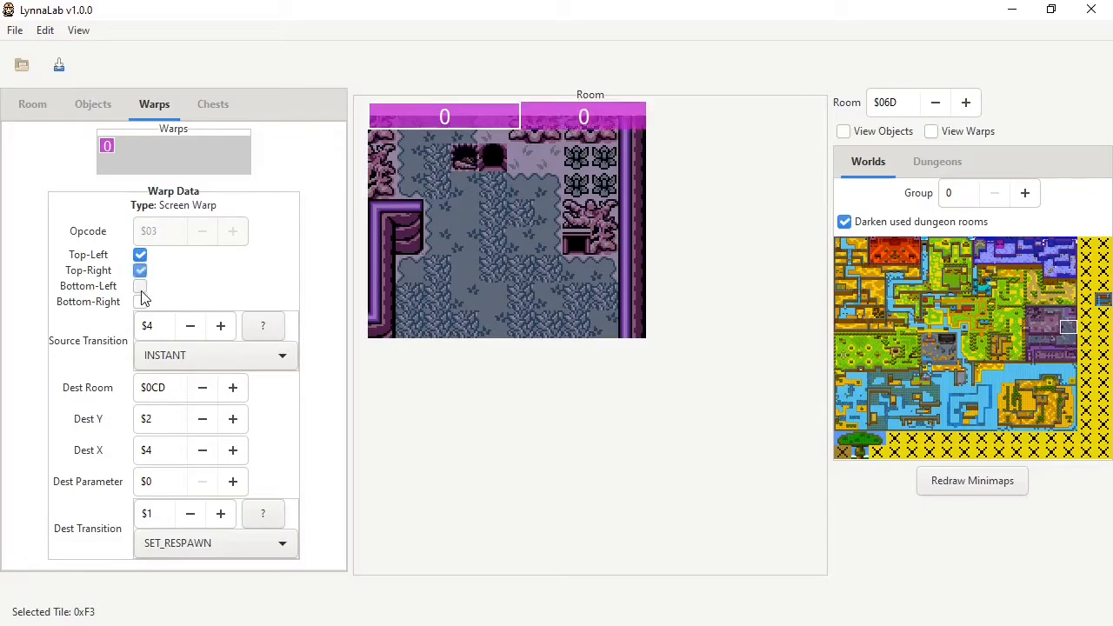
left_click(140, 286)
left_click(140, 301)
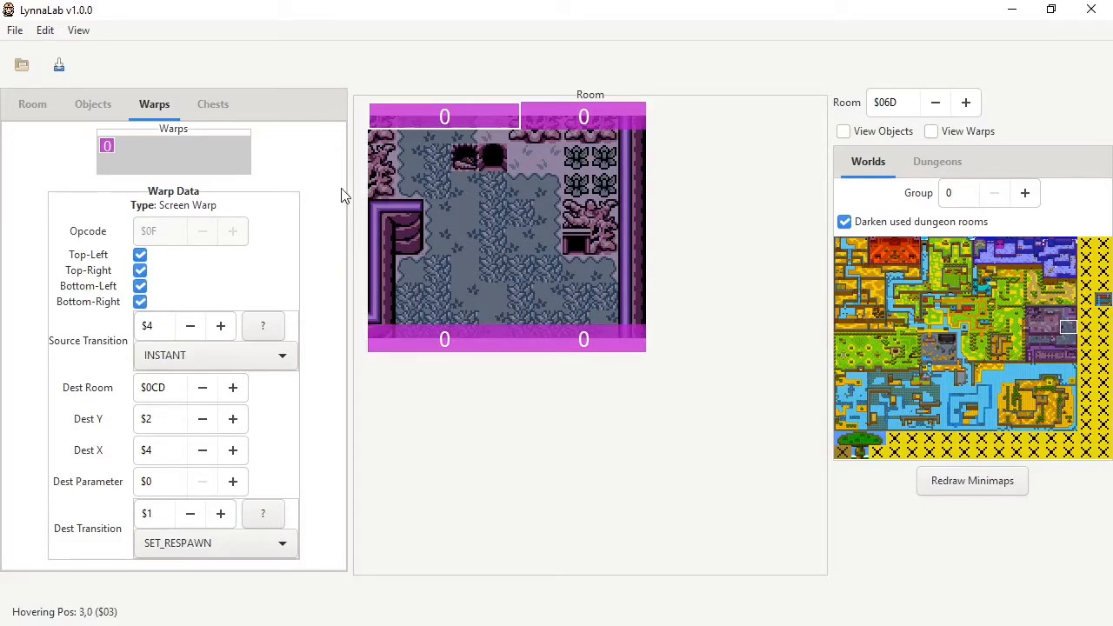
left_click(140, 302)
left_click(140, 271)
left_click(140, 286)
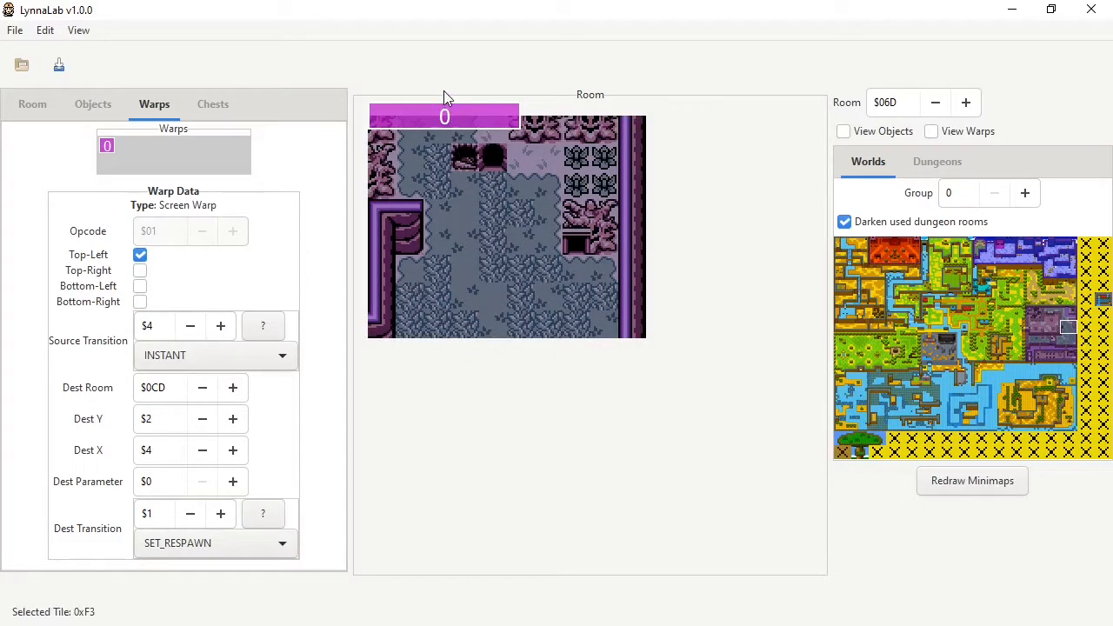
Set warp 0's source transition to LEAVESCREEN and look through its Dest Transition options.
left_click(217, 359)
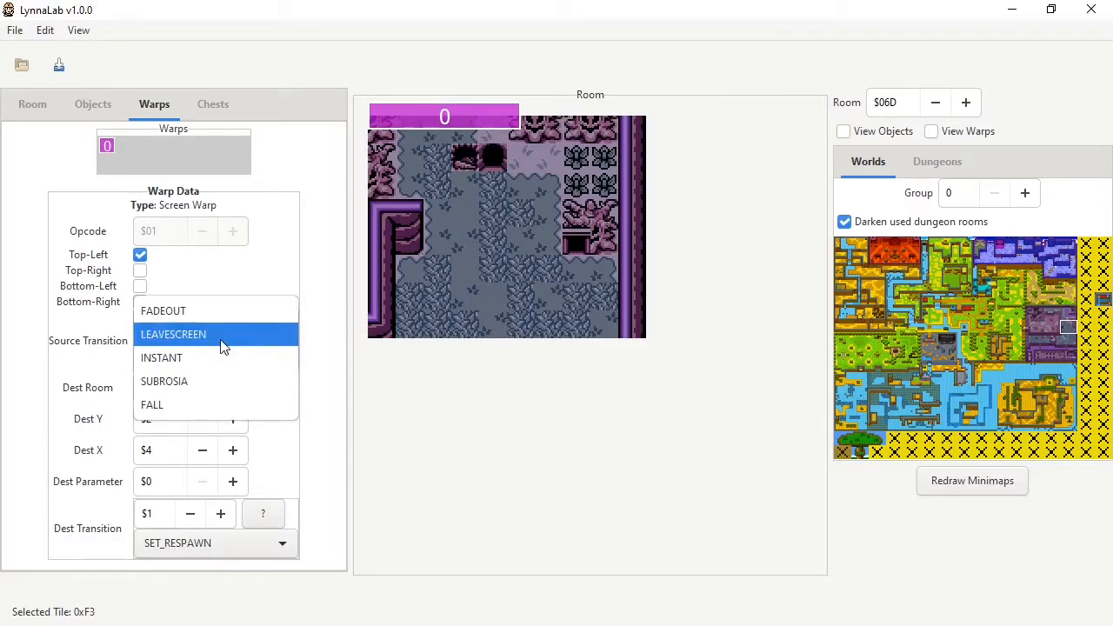
left_click(220, 336)
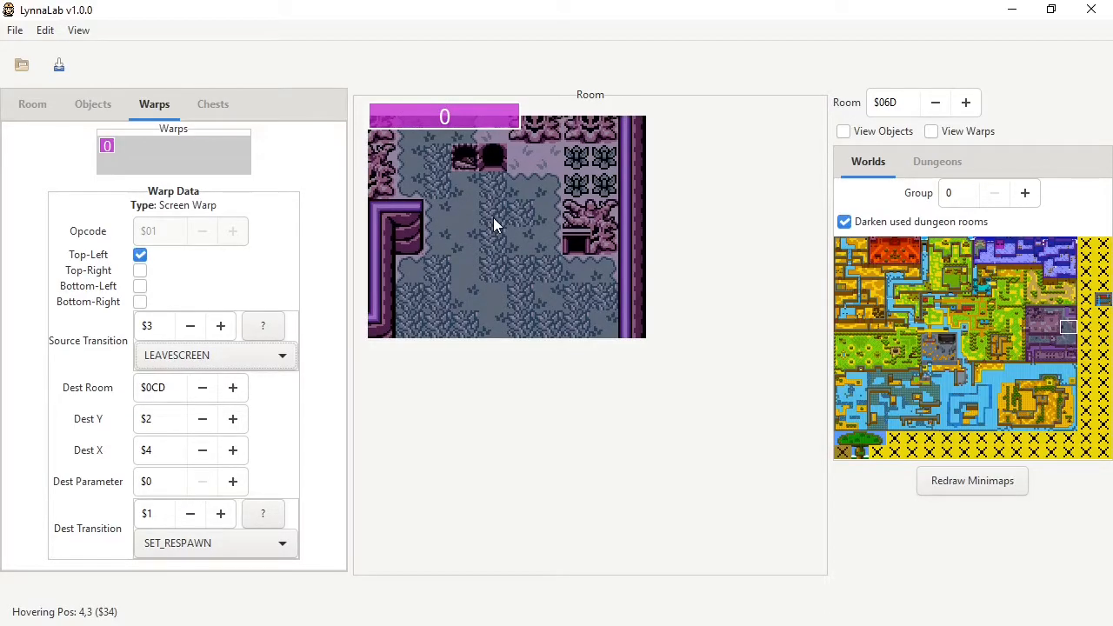
left_click(198, 545)
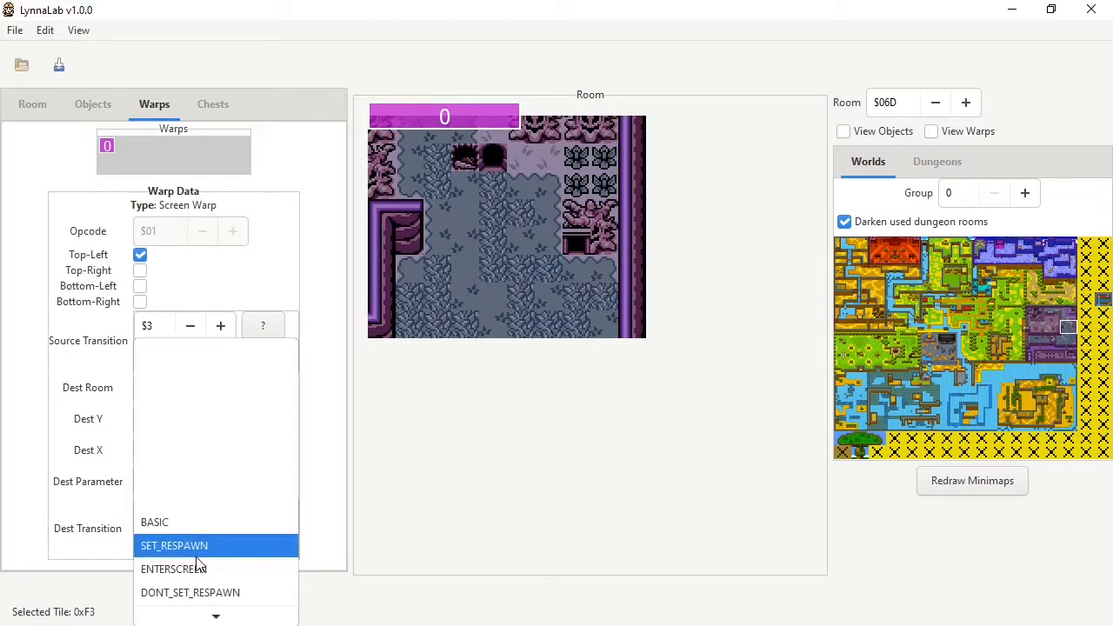
scroll(197, 557, "down", 4)
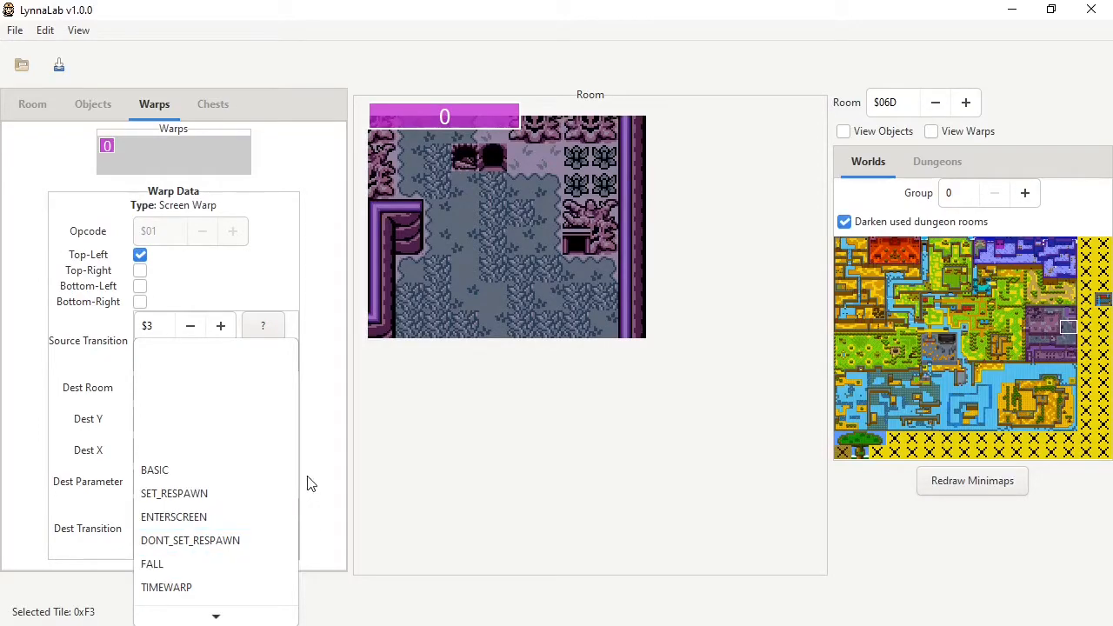
left_click(340, 517)
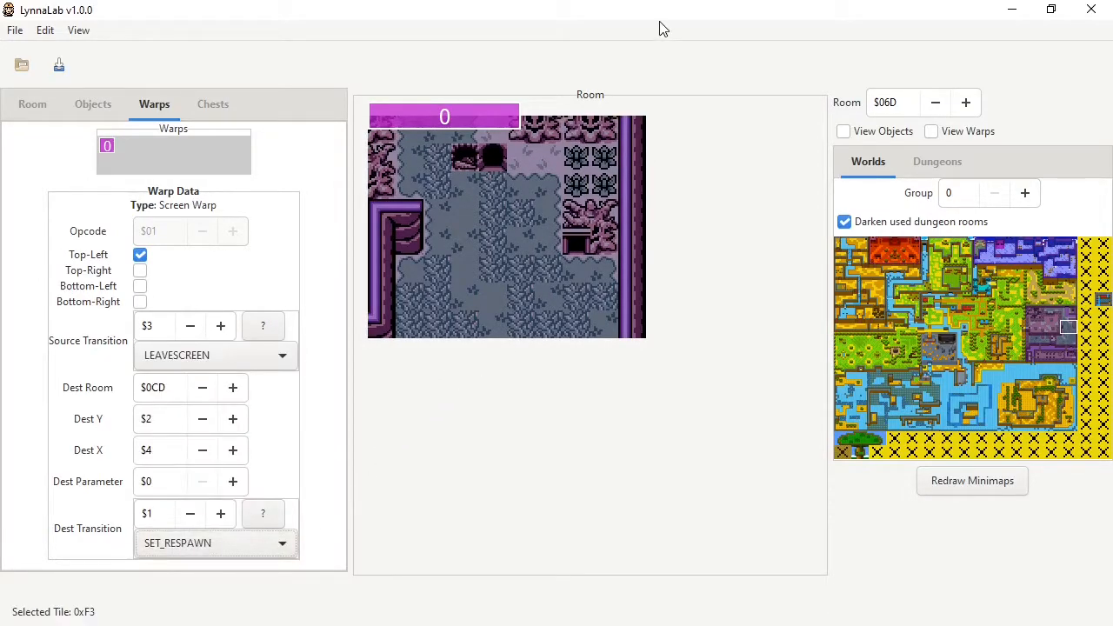
Open room $08D, follow its warp 0 to dungeon room $424, and follow that room's warp 0 back.
left_click(1069, 355)
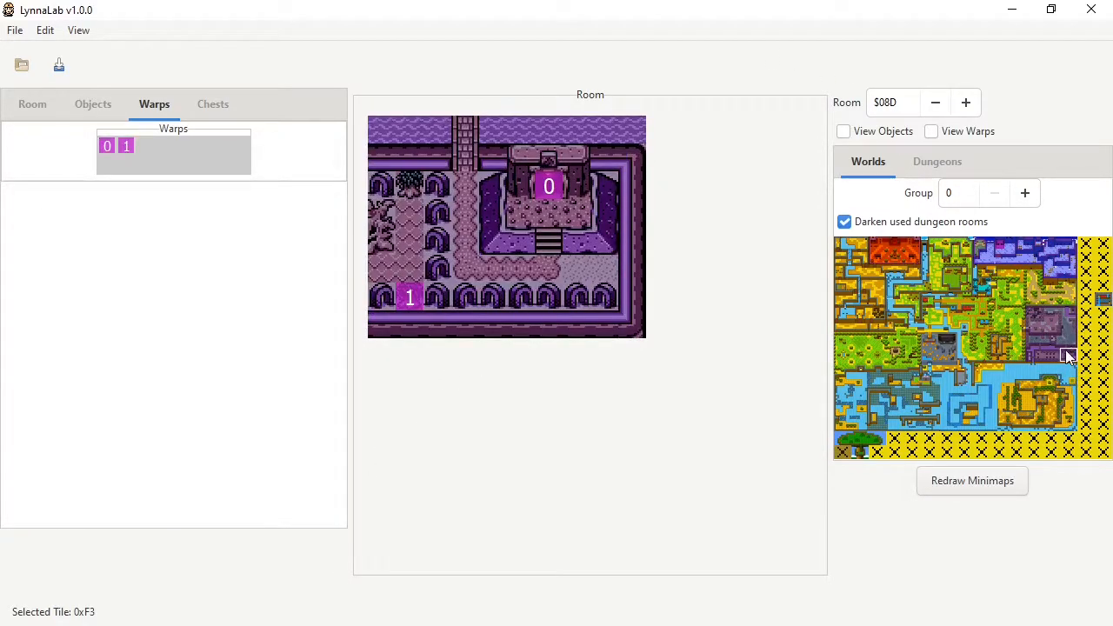
left_click(558, 187)
left_click(161, 513)
right_click(565, 207)
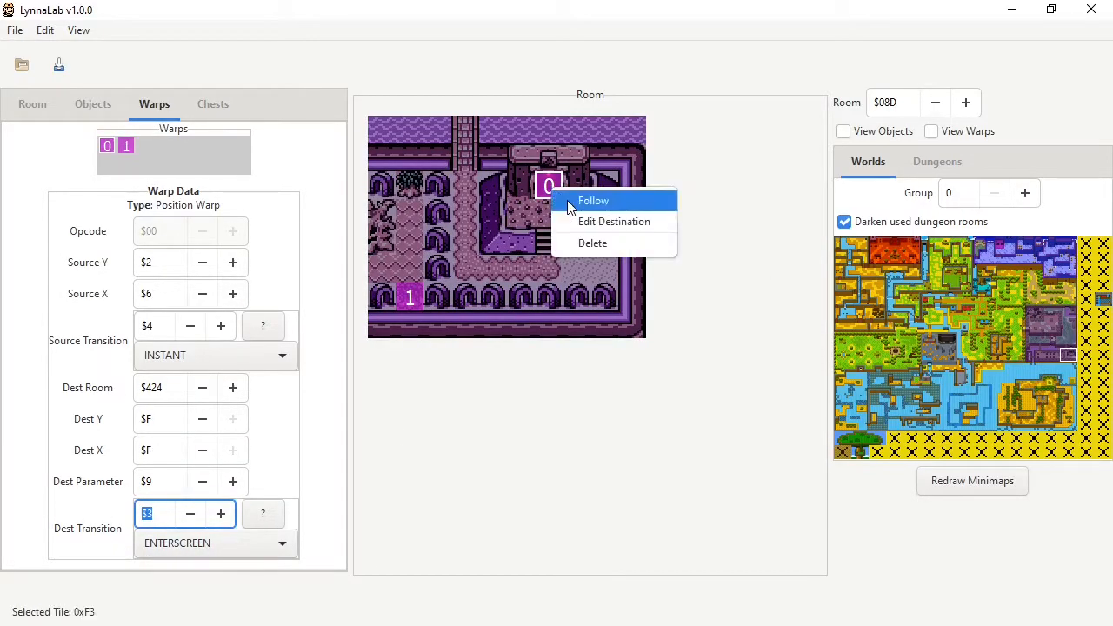
left_click(570, 202)
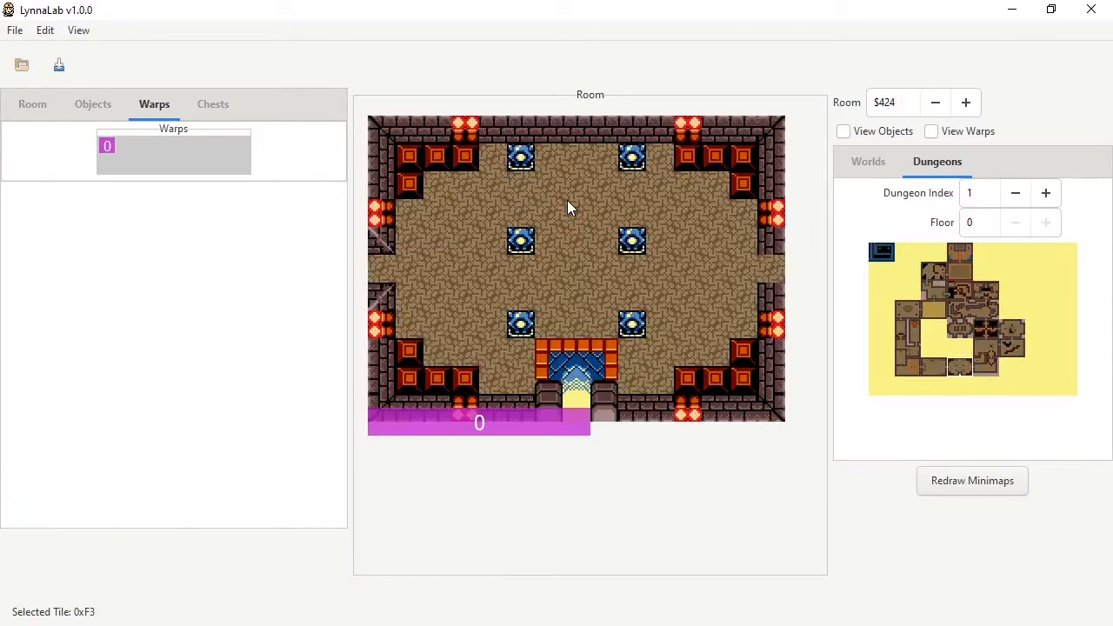
right_click(566, 428)
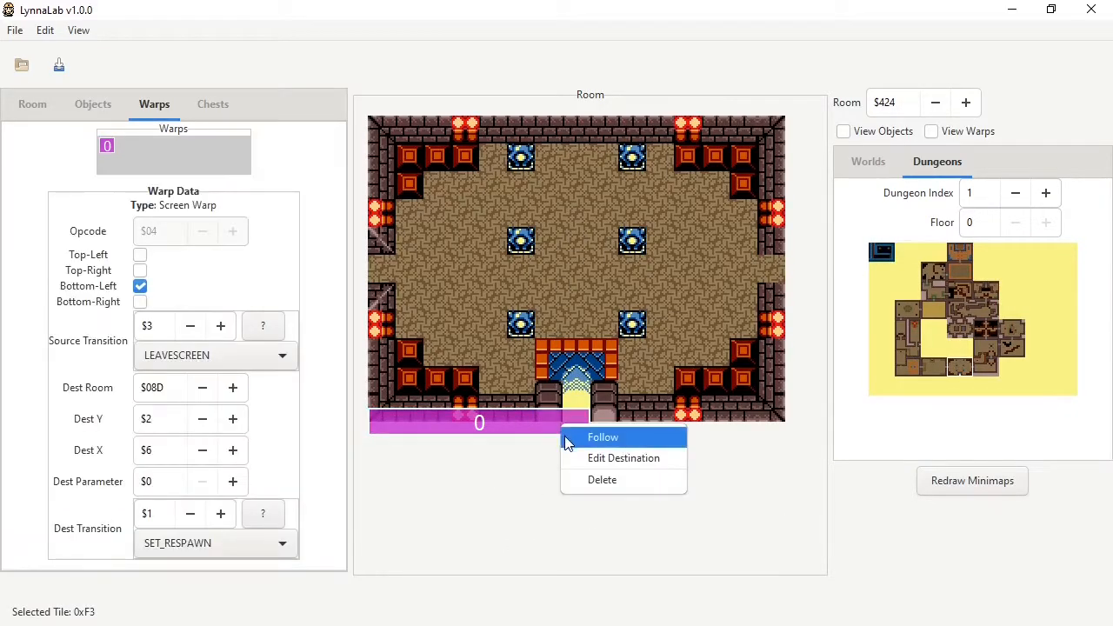
left_click(575, 438)
Open the destination of room $08D's warp 0 for editing and go over its Dest Y and Dest X.
right_click(547, 188)
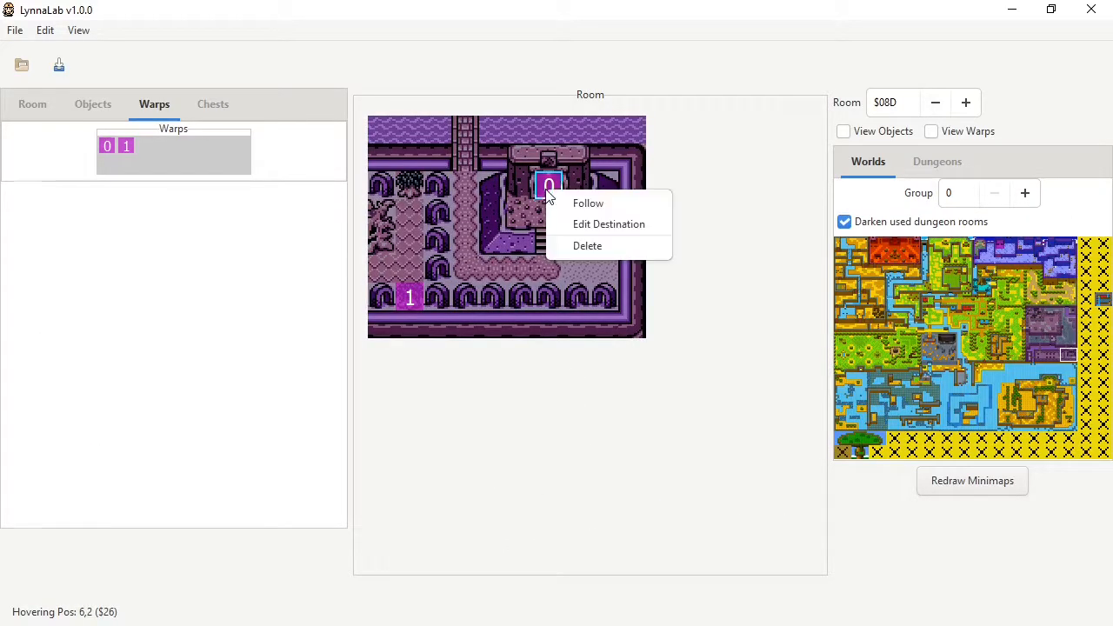
left_click(607, 226)
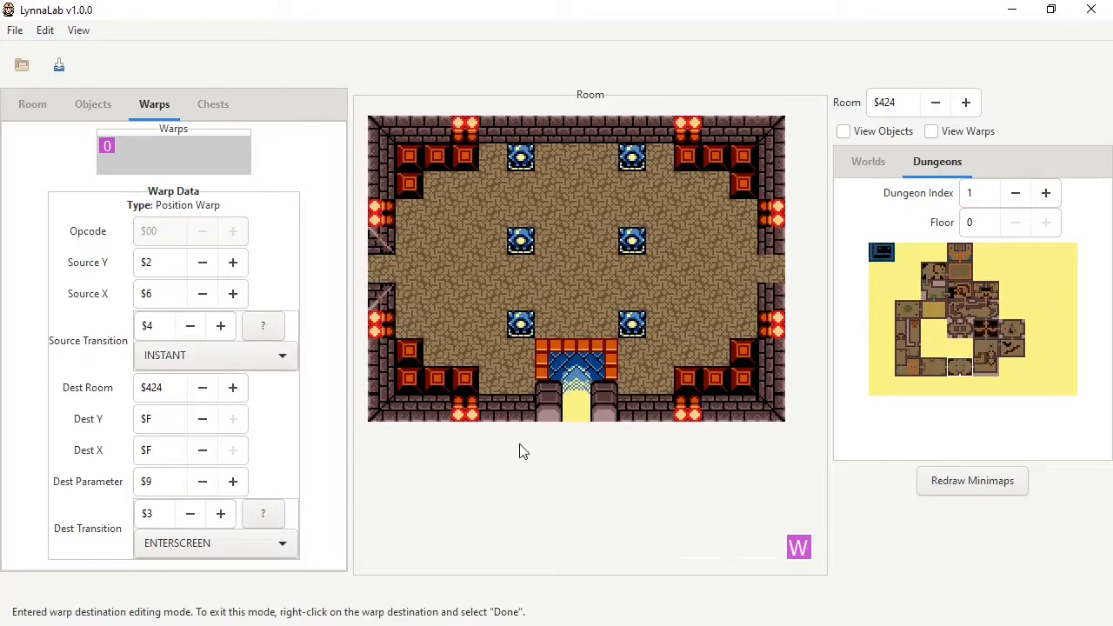
left_click(160, 425)
key("Tab")
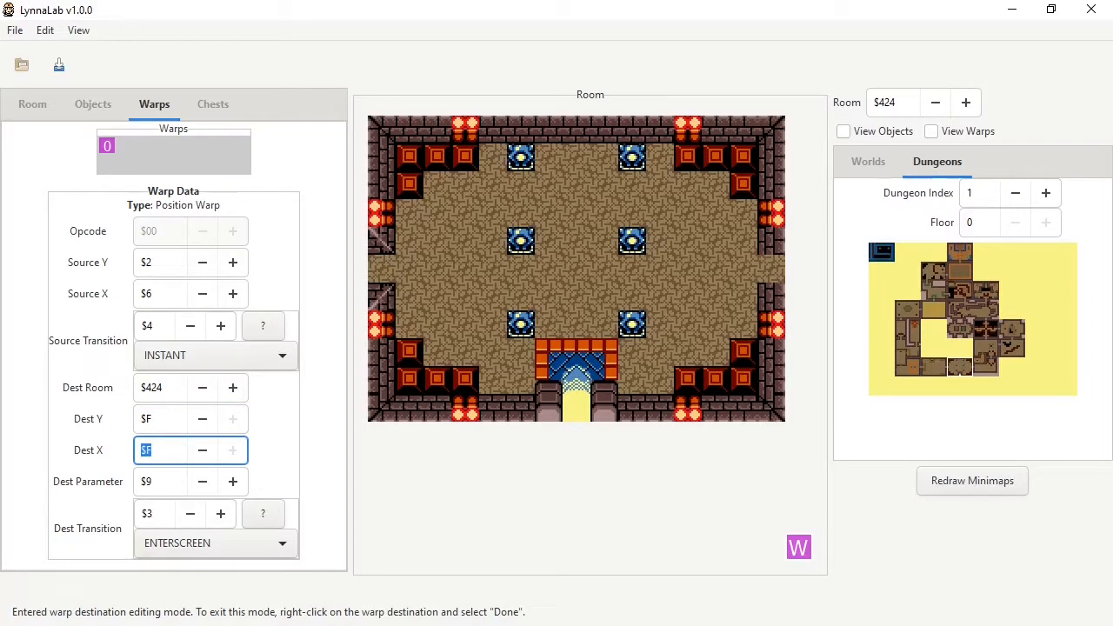
Read the ENTERSCREEN description among the Dest Transition values and check the warp's source transition.
left_click(262, 513)
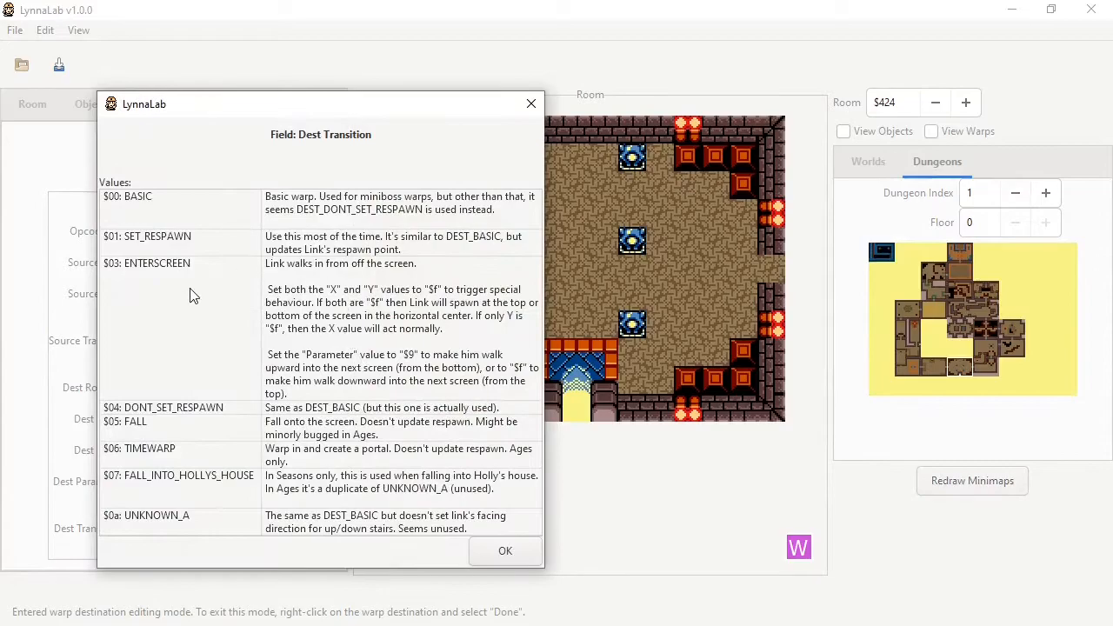
left_click(530, 105)
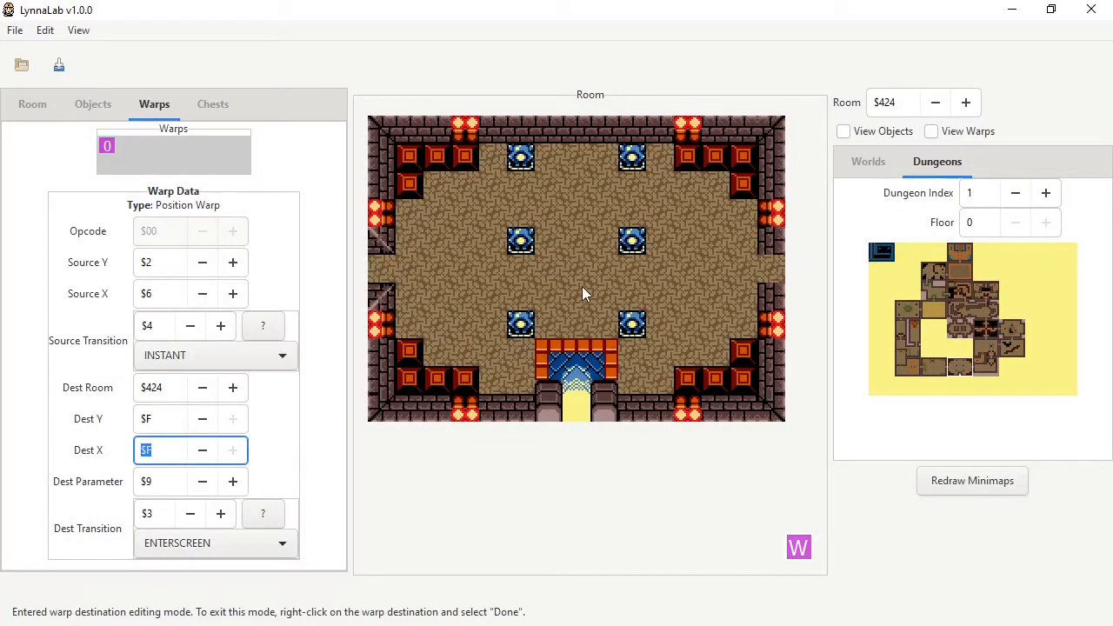
left_click(188, 356)
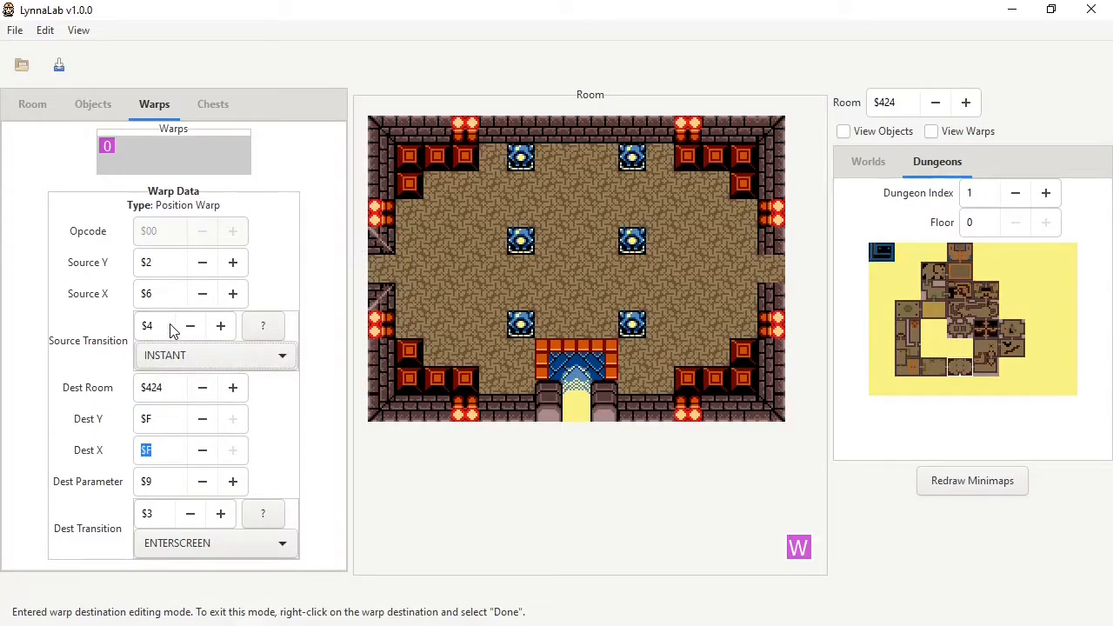
double_click(155, 329)
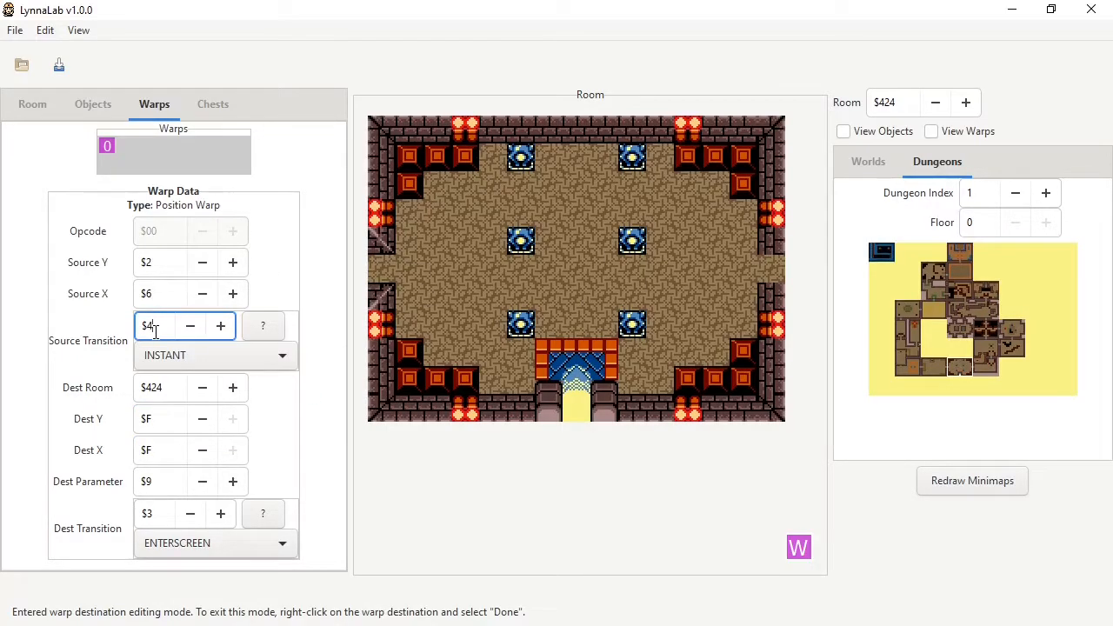
Change the warp's destination room to overworld room $06D in group 0.
left_click(36, 105)
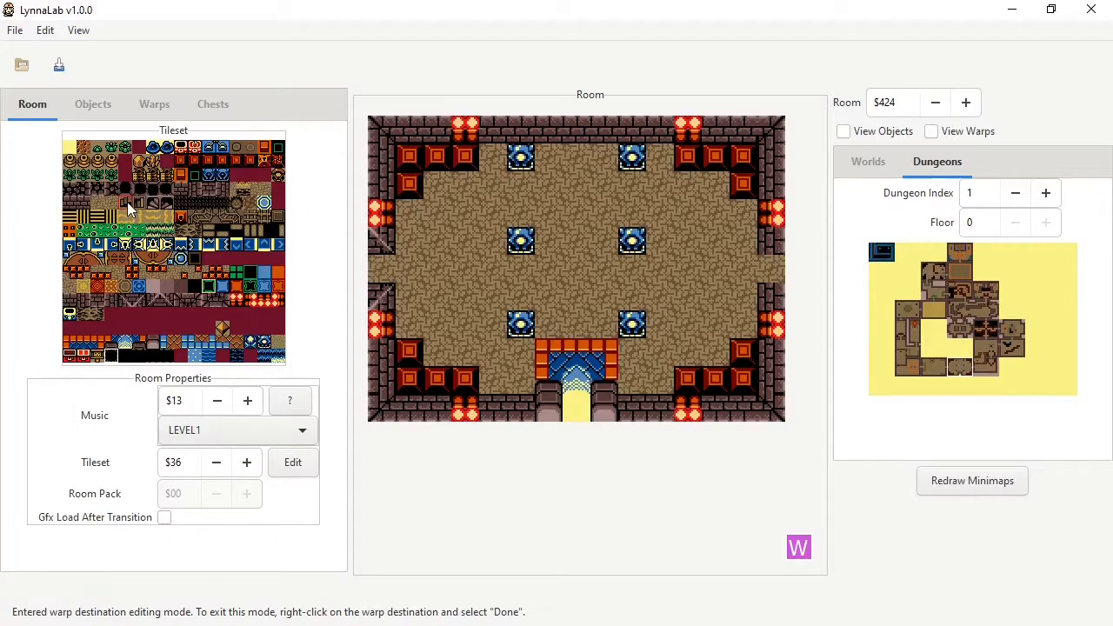
left_click(141, 102)
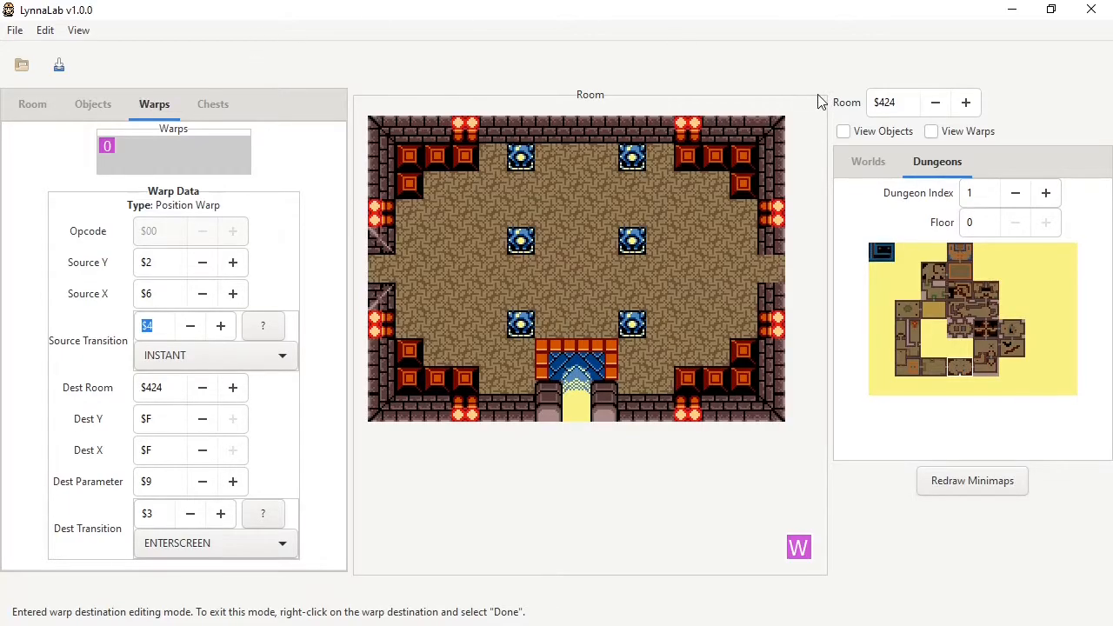
left_click(857, 165)
left_click(1069, 329)
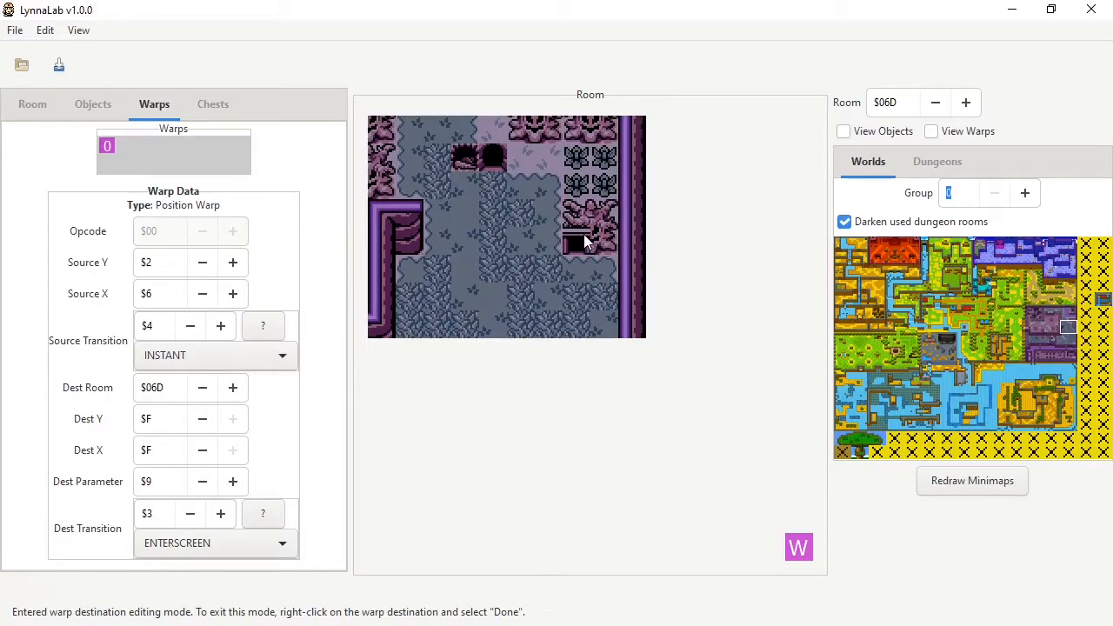
Try the warp destination at Dest Y $7 and Dest X $6, return it to $F and $F, and finish destination editing.
left_click(98, 150)
left_click(159, 258)
left_click(113, 105)
left_click(144, 105)
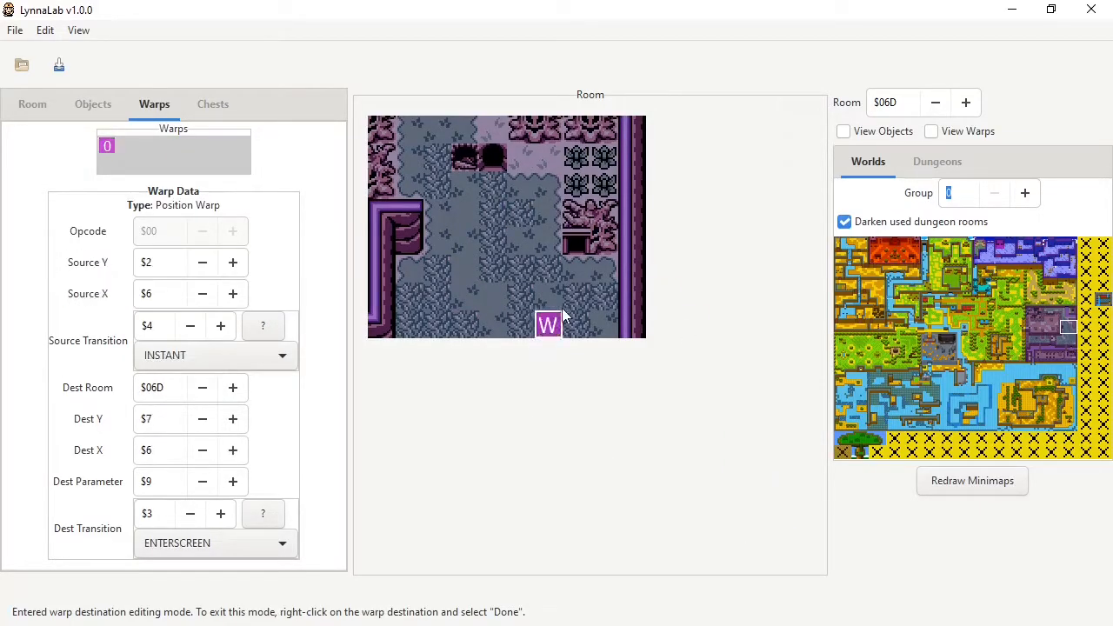
mouse_move(558, 319)
left_mouse_down()
mouse_move(602, 429)
mouse_move(796, 532)
mouse_move(796, 545)
left_mouse_up()
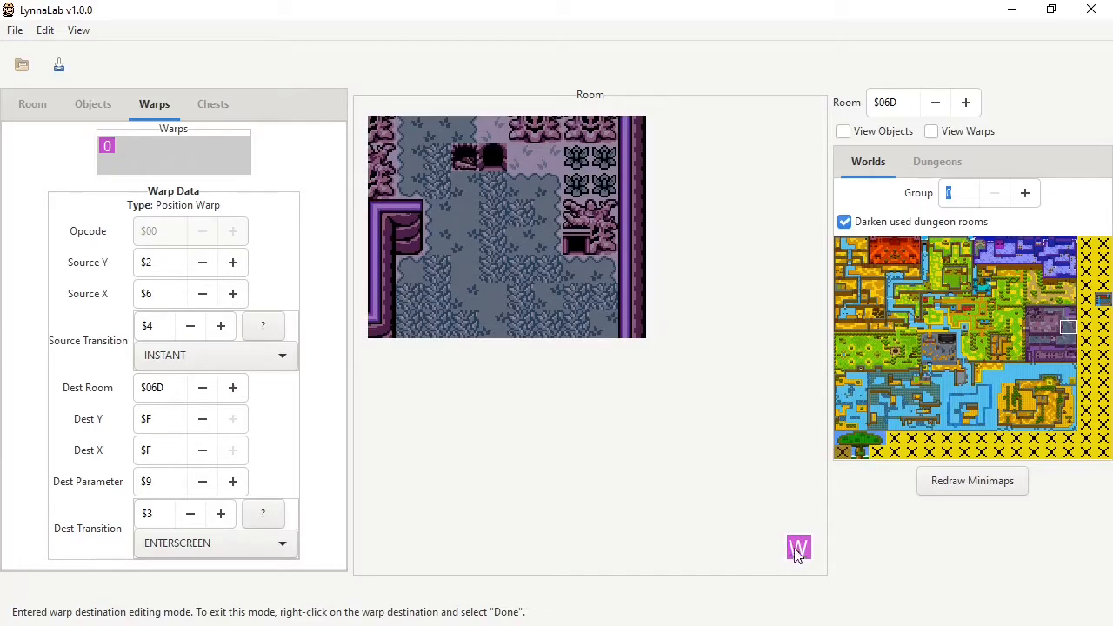
right_click(799, 548)
left_click(820, 565)
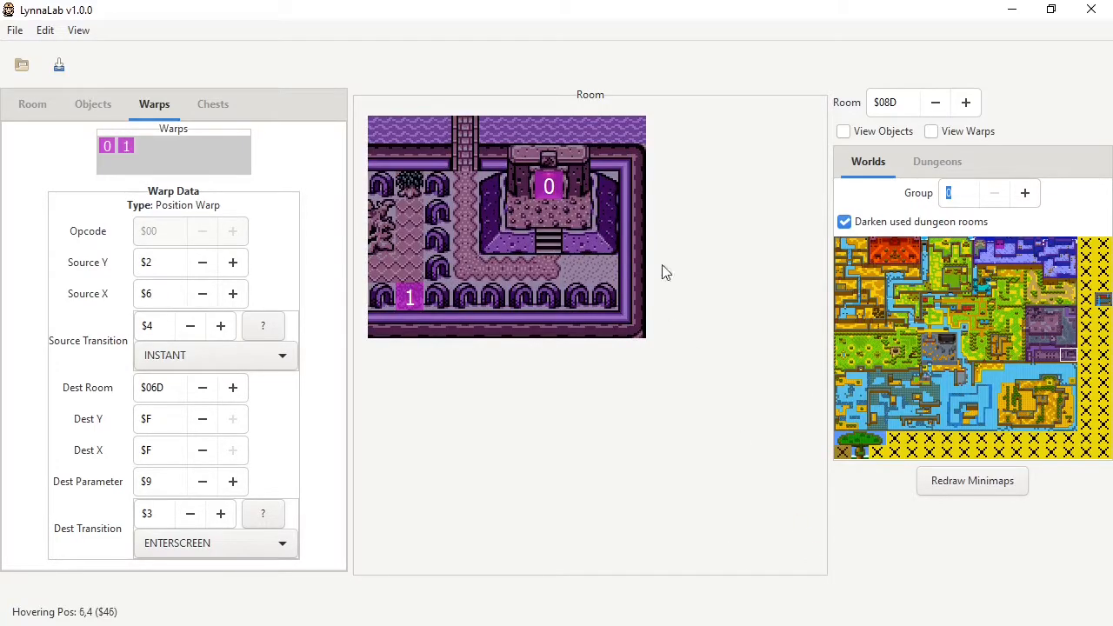
Open room $06D, check its screen warp 0, and add a specific-position warp to the room.
left_click(1066, 327)
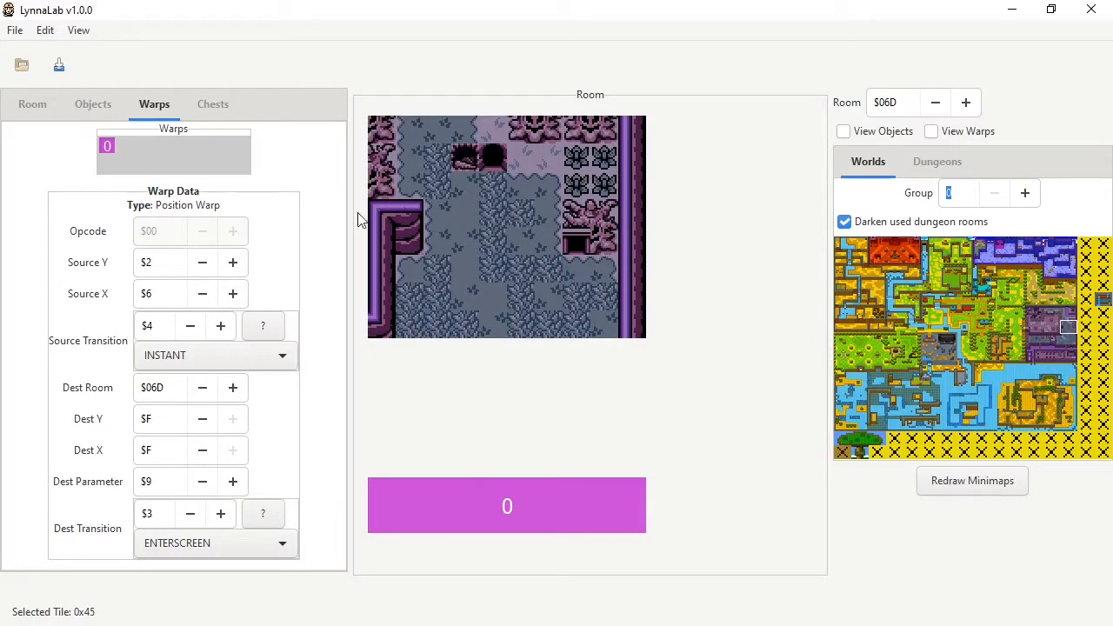
right_click(145, 154)
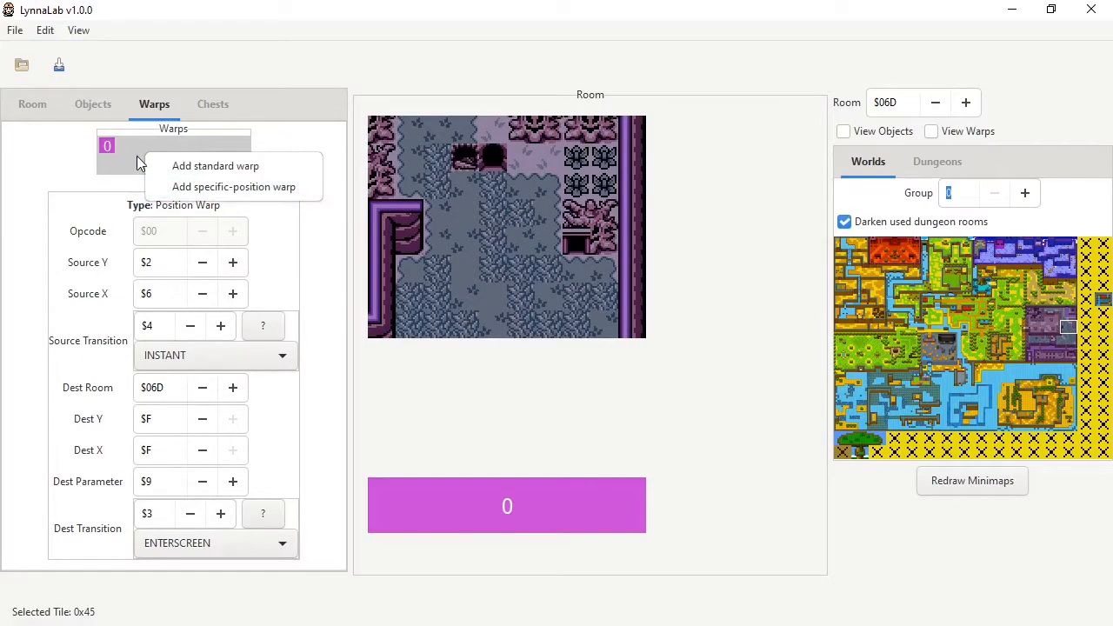
left_click(137, 156)
left_click(561, 513)
right_click(198, 165)
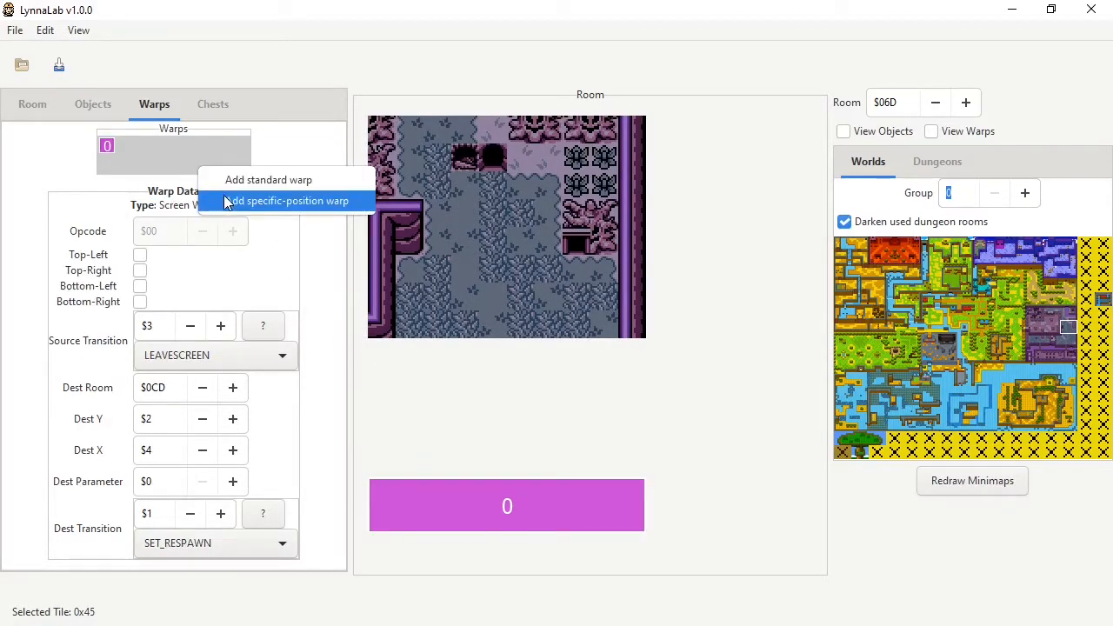
left_click(224, 199)
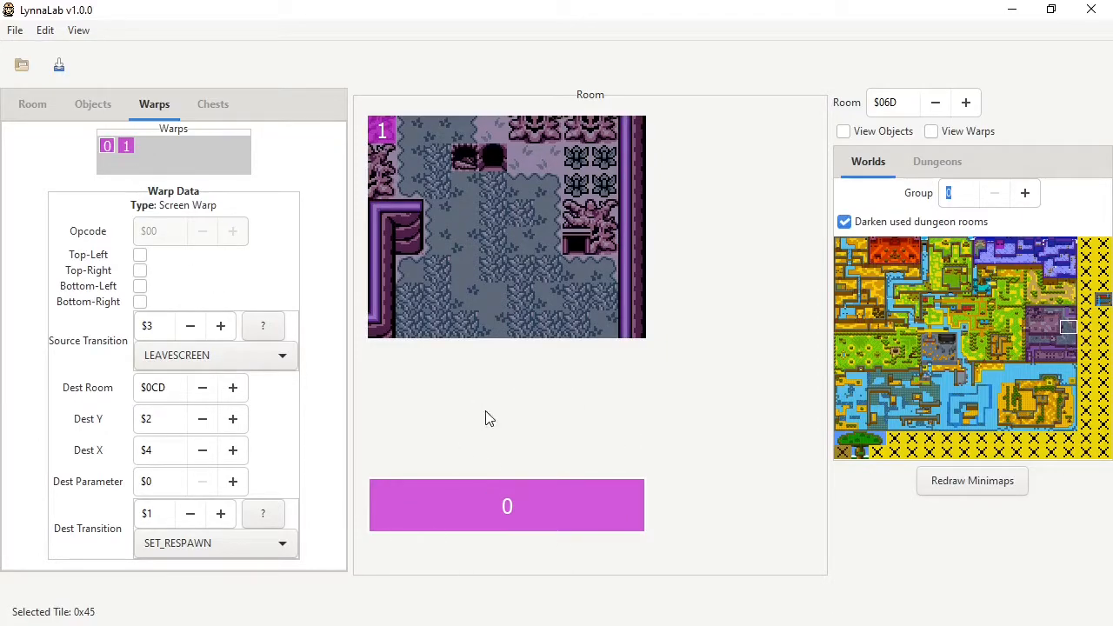
Place the new warp on the rubble-edged opening at Source X $3 and delete the room's screen warp.
left_click(128, 146)
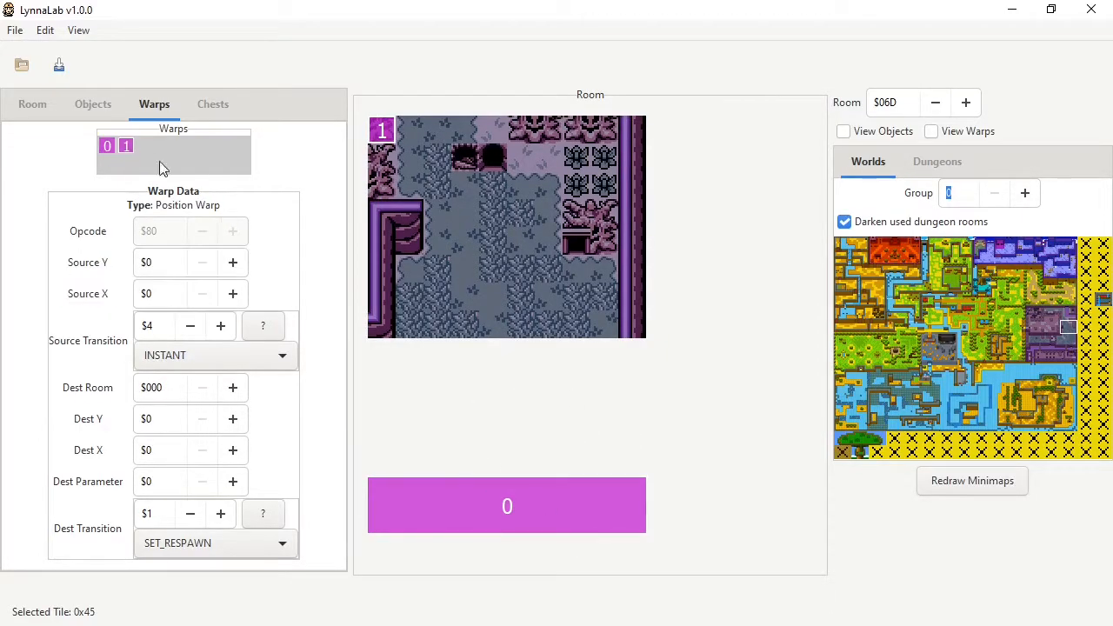
left_click(105, 145)
mouse_move(381, 132)
left_mouse_down()
mouse_move(511, 199)
mouse_move(467, 165)
left_mouse_up()
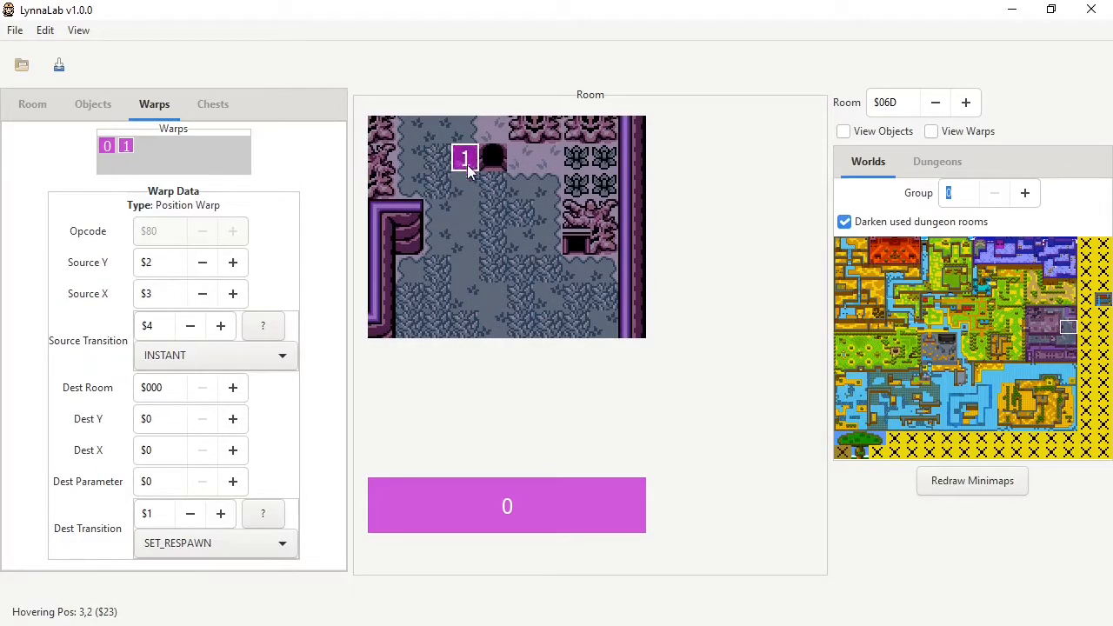
right_click(506, 513)
left_click(541, 569)
Add two more specific-position warps, one on the tree doorway and one on the dark cave opening at Source Y $1, Source X $4.
right_click(131, 149)
left_click(185, 184)
right_click(214, 143)
left_click(287, 177)
mouse_move(381, 131)
left_mouse_down()
mouse_move(427, 174)
mouse_move(570, 250)
left_mouse_up()
mouse_move(381, 131)
left_mouse_down()
mouse_move(458, 169)
mouse_move(493, 162)
left_mouse_up()
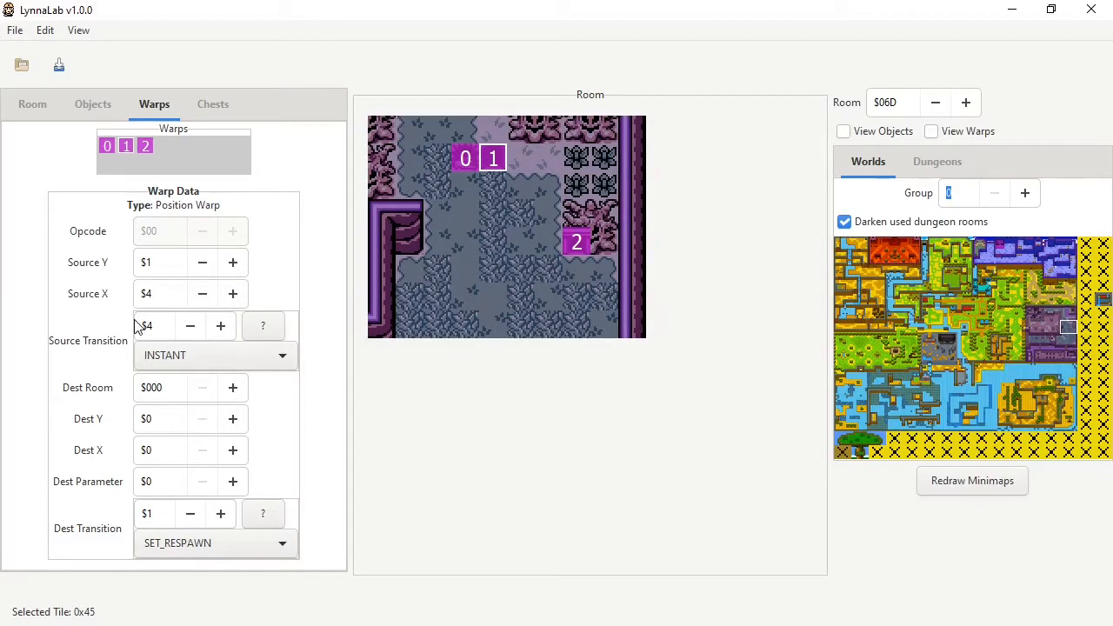
left_click(161, 269)
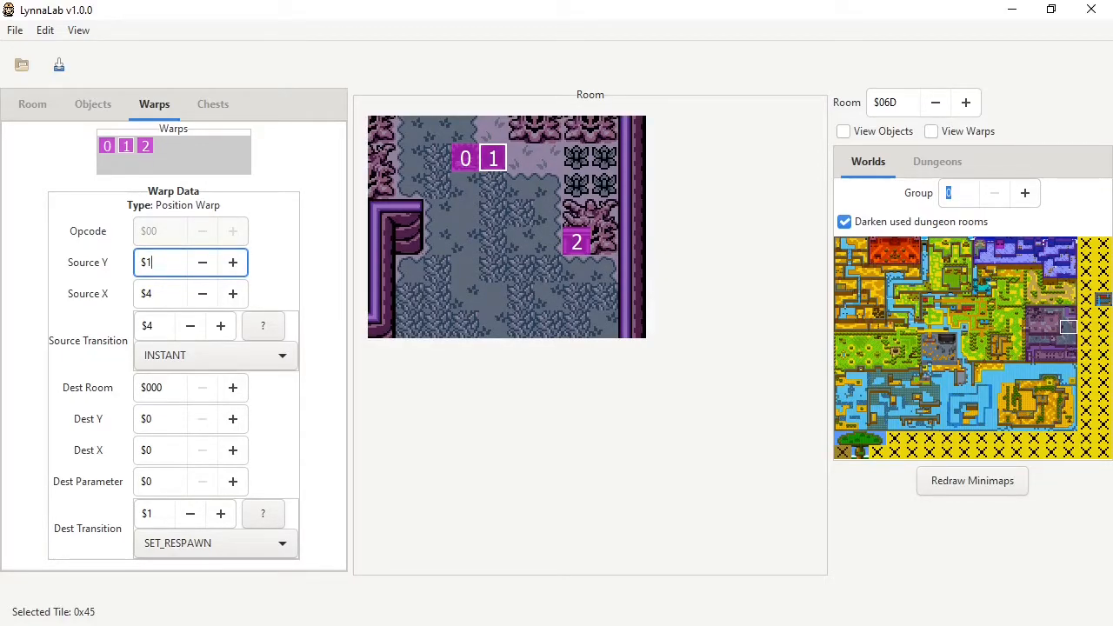
Place chest tile $F1 in room $06D, just below the purple wall's inner corner.
left_click(212, 104)
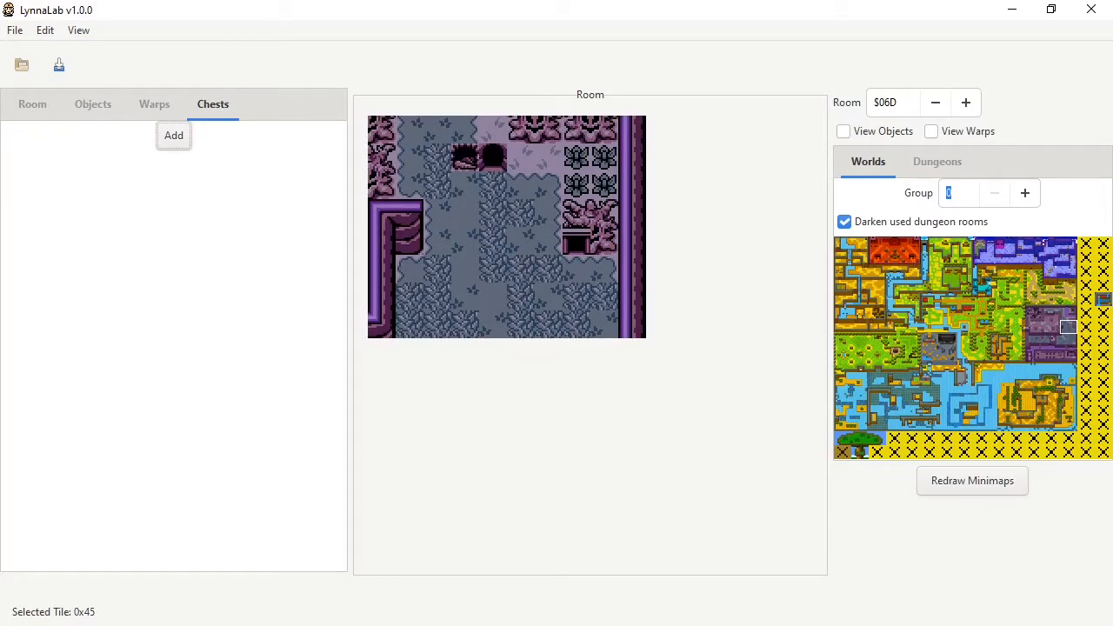
left_click(32, 104)
left_click(83, 355)
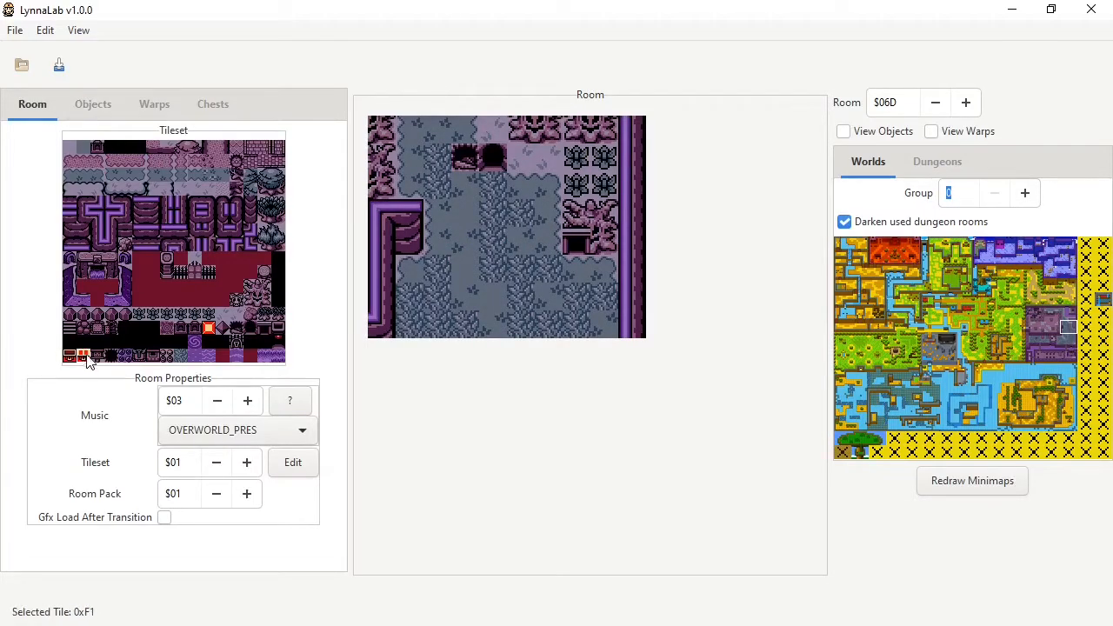
left_click(414, 272)
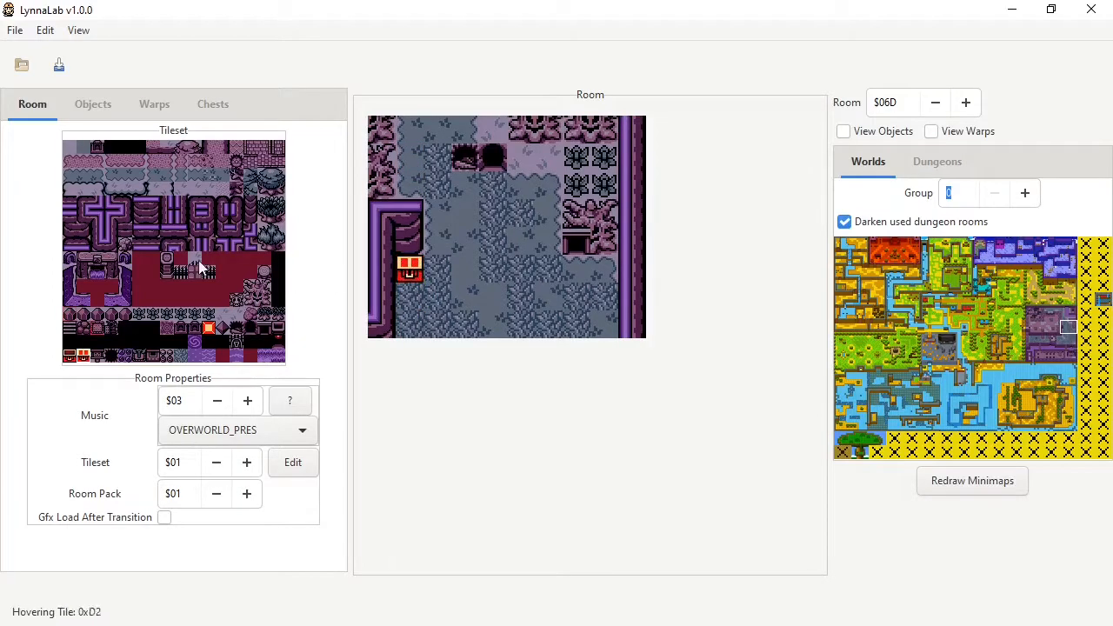
Add a chest entry to the room and move it onto the chest tile at Y $5, X $1.
left_click(212, 104)
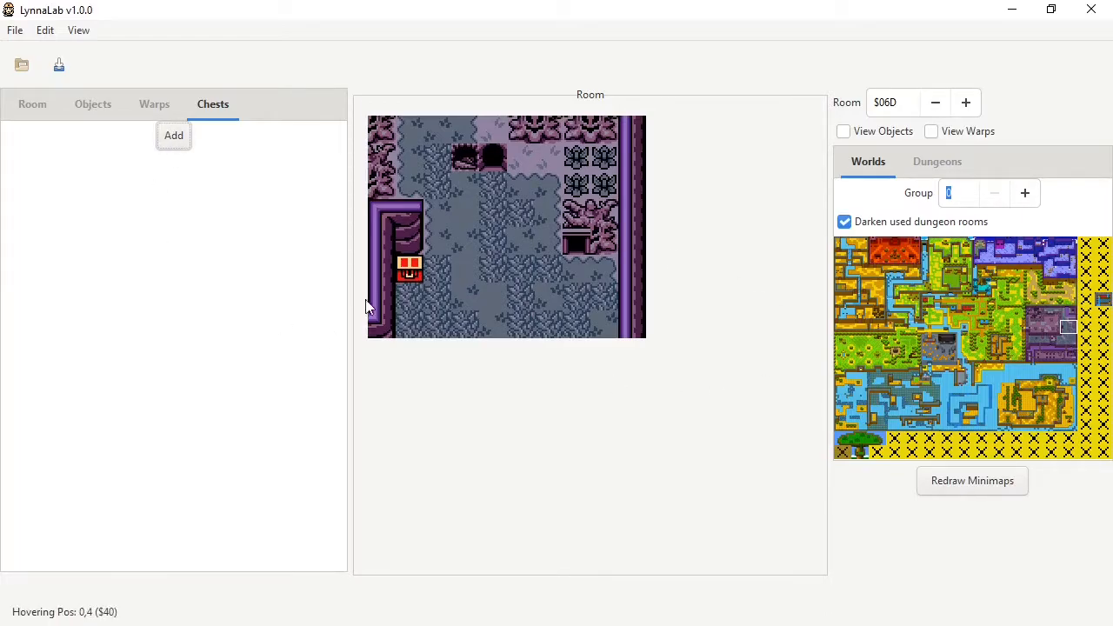
left_click(176, 139)
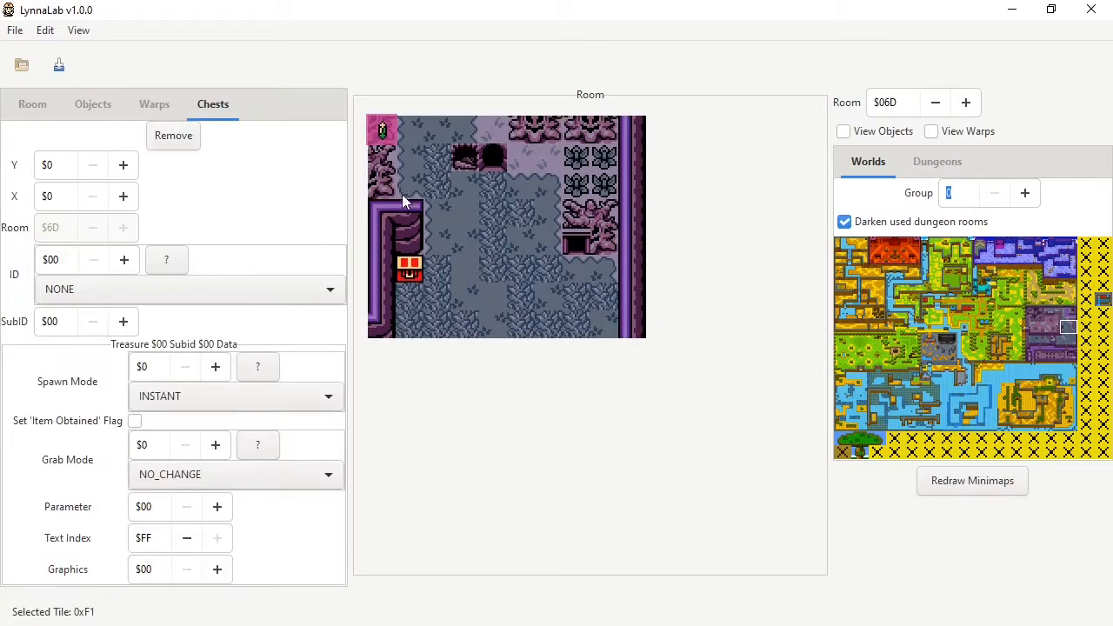
mouse_move(377, 146)
left_mouse_down()
mouse_move(406, 285)
mouse_move(527, 261)
mouse_move(555, 200)
mouse_move(418, 235)
mouse_move(413, 269)
left_mouse_up()
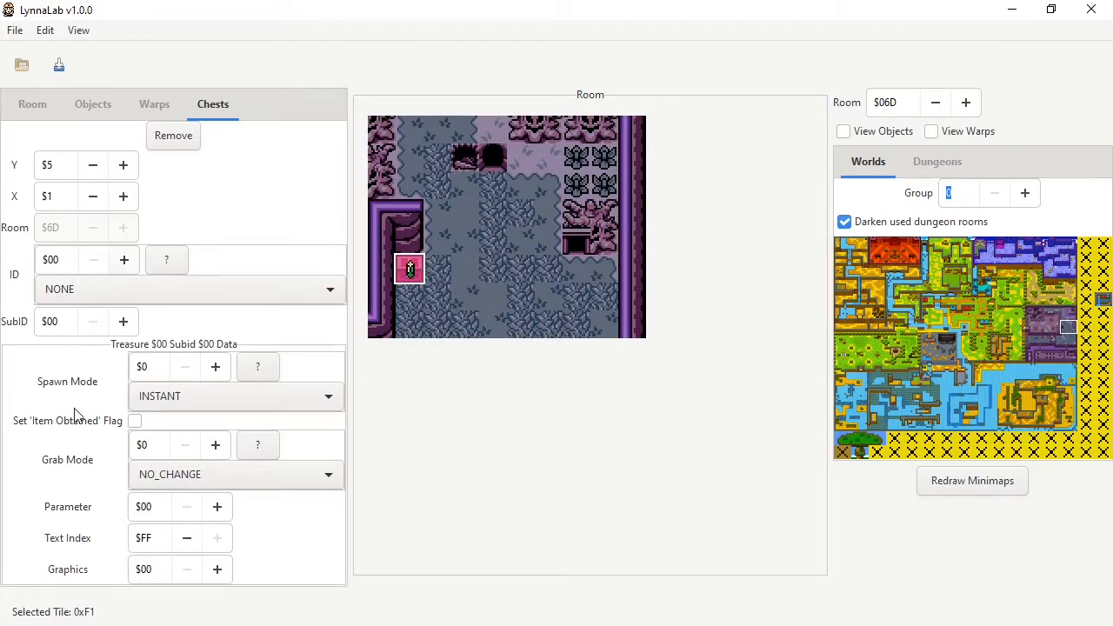
Review the list of treasure ID values and set the chest's ID to CANE_OF_SOMARIA.
left_click(150, 367)
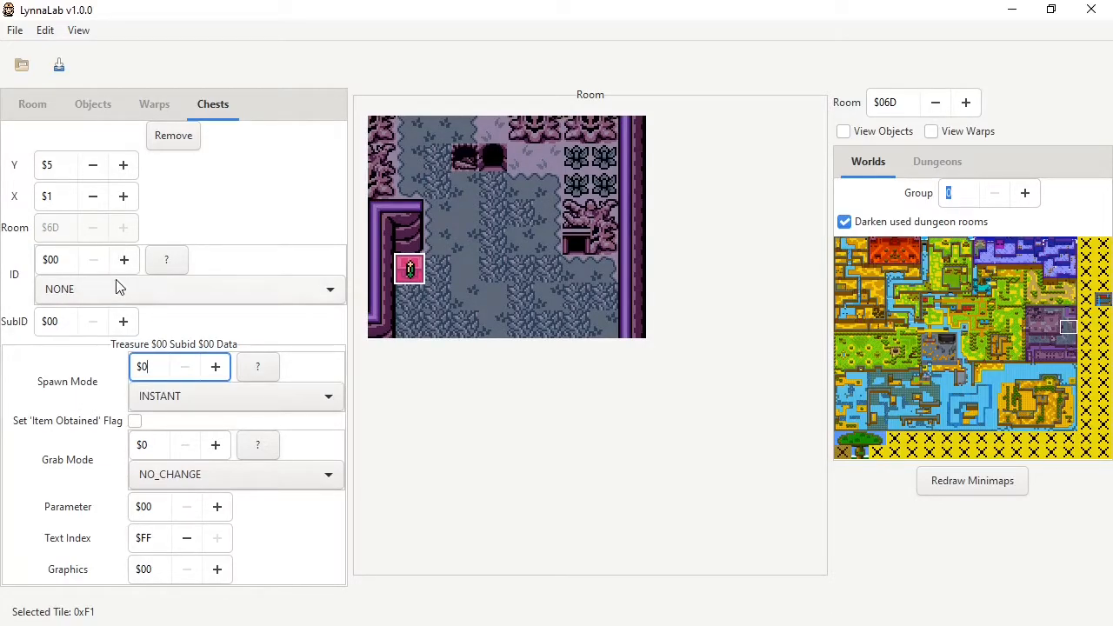
left_click(159, 264)
left_click_drag(572, 240, 546, 214)
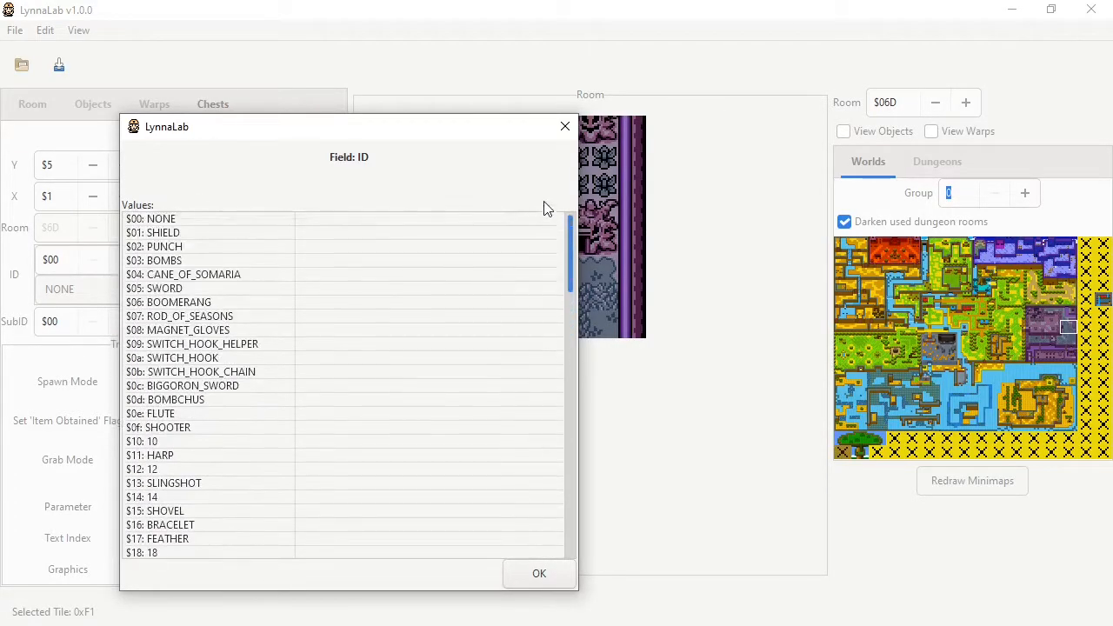
left_click(565, 127)
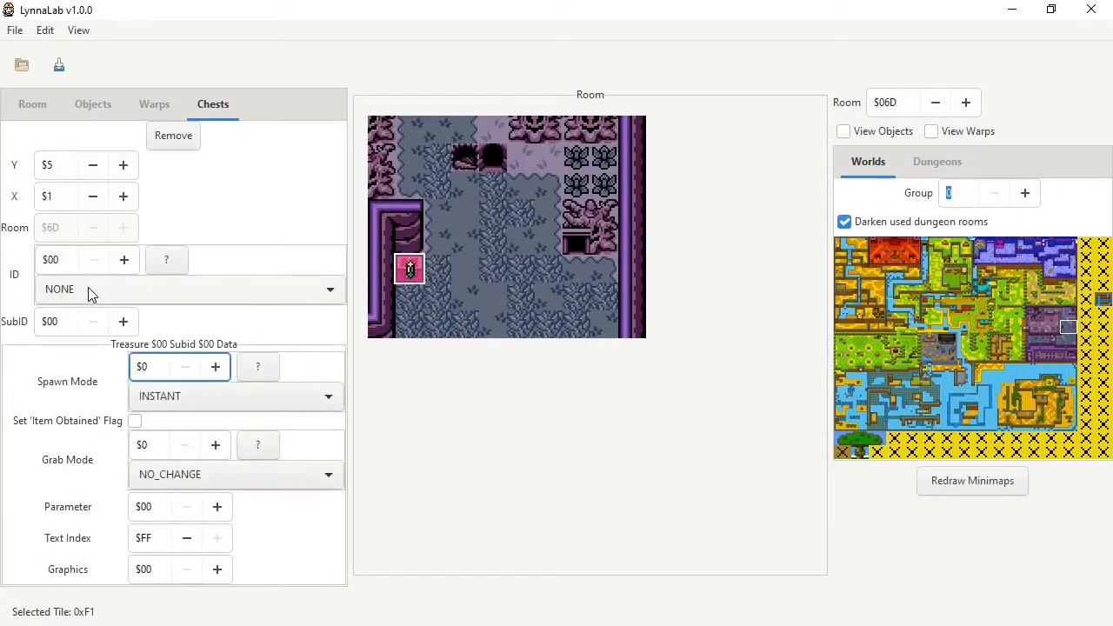
left_click(193, 288)
scroll(186, 327, "down", 3)
scroll(186, 328, "down", 3)
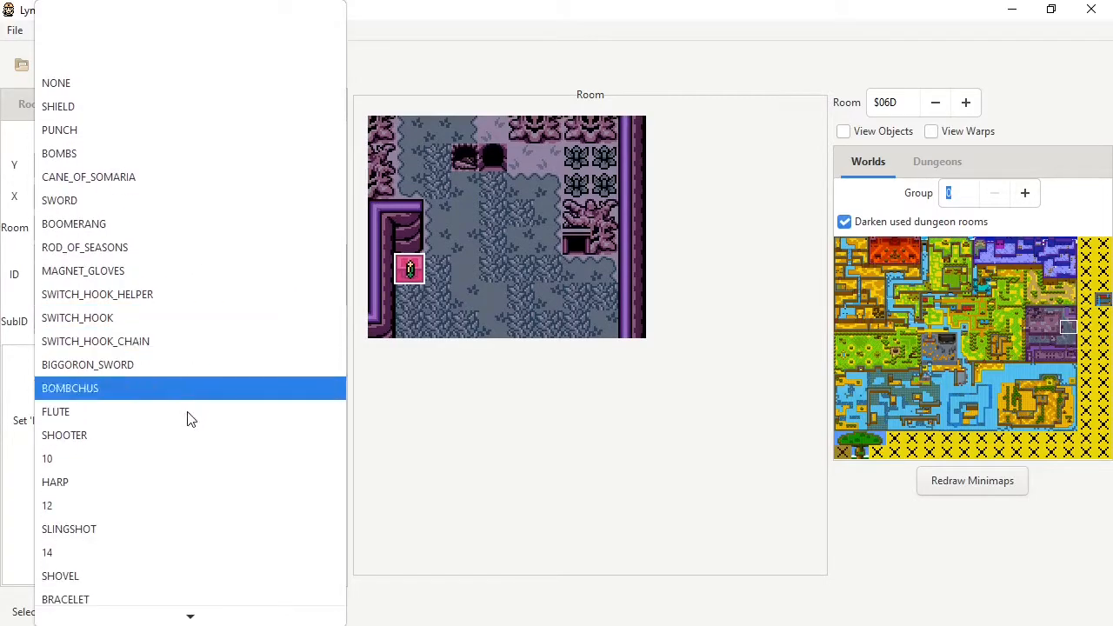
left_click(193, 183)
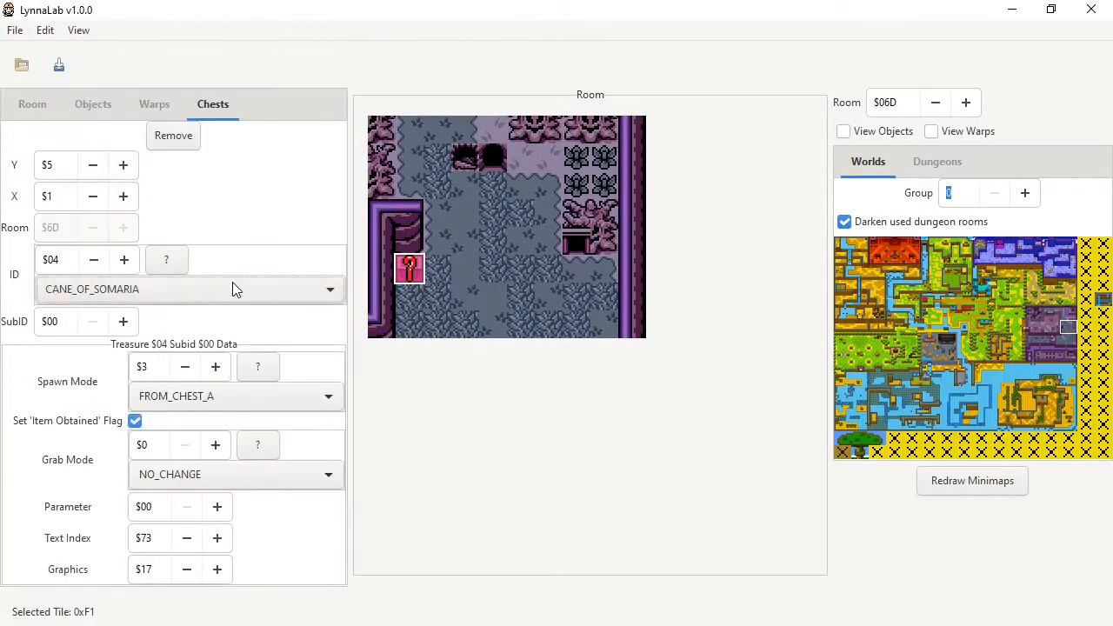
Go over the chest's ID and SubID values and how they pair up.
double_click(63, 263)
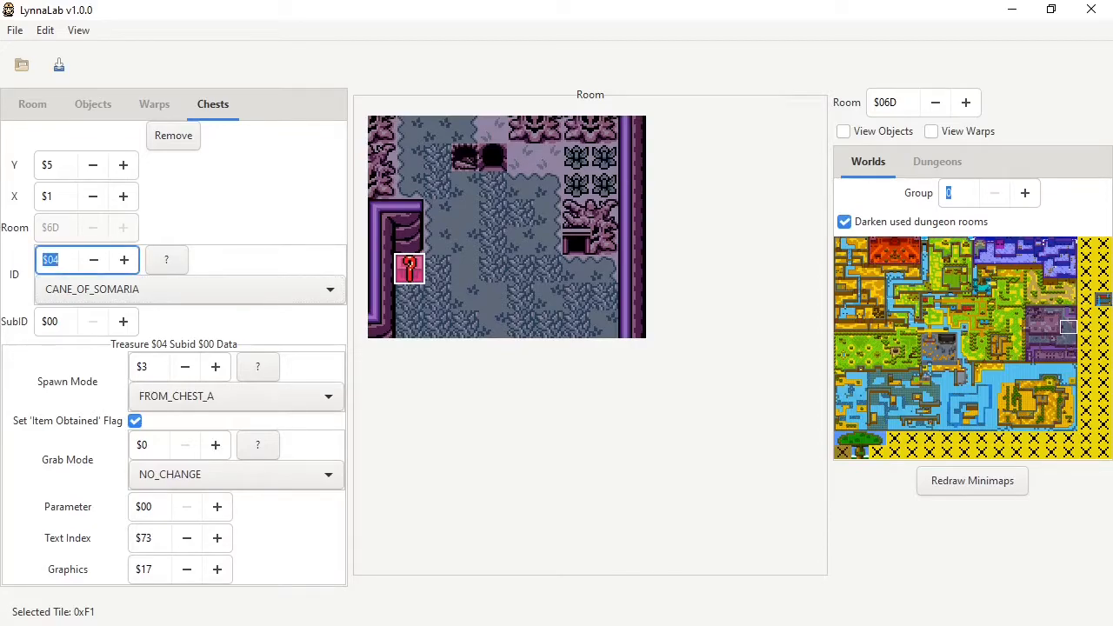
double_click(47, 323)
left_click(57, 323)
left_click(67, 263)
left_click_drag(68, 262, 29, 253)
left_click(64, 327)
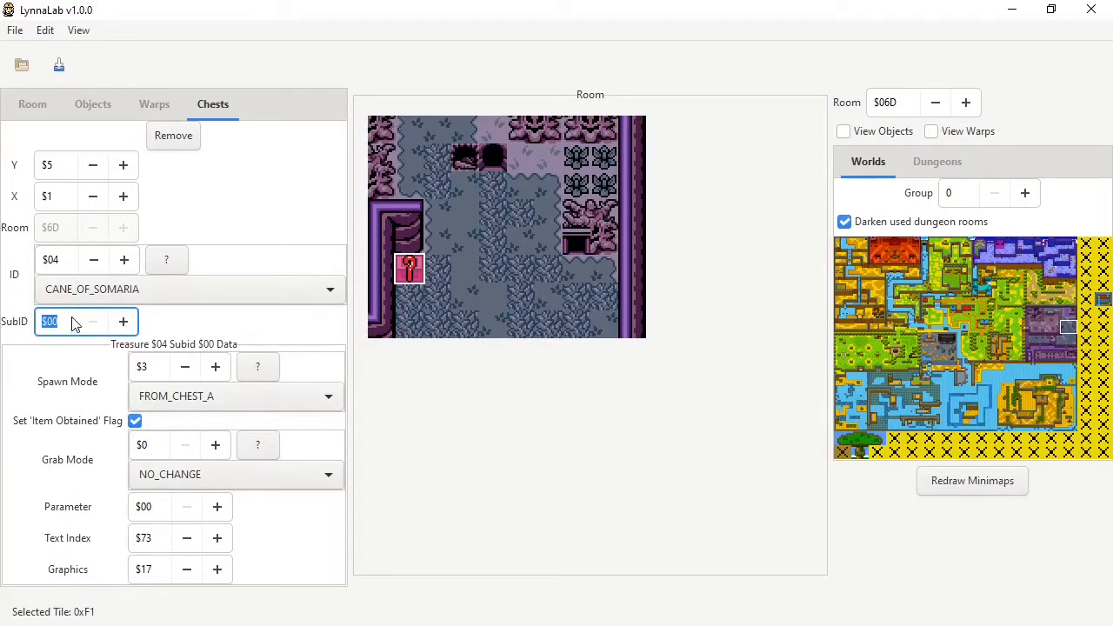
left_click_drag(61, 266, 42, 265)
left_click(51, 324)
Step the Cane of Somaria's SubID up past $02 and bring it back to $00.
left_click(122, 322)
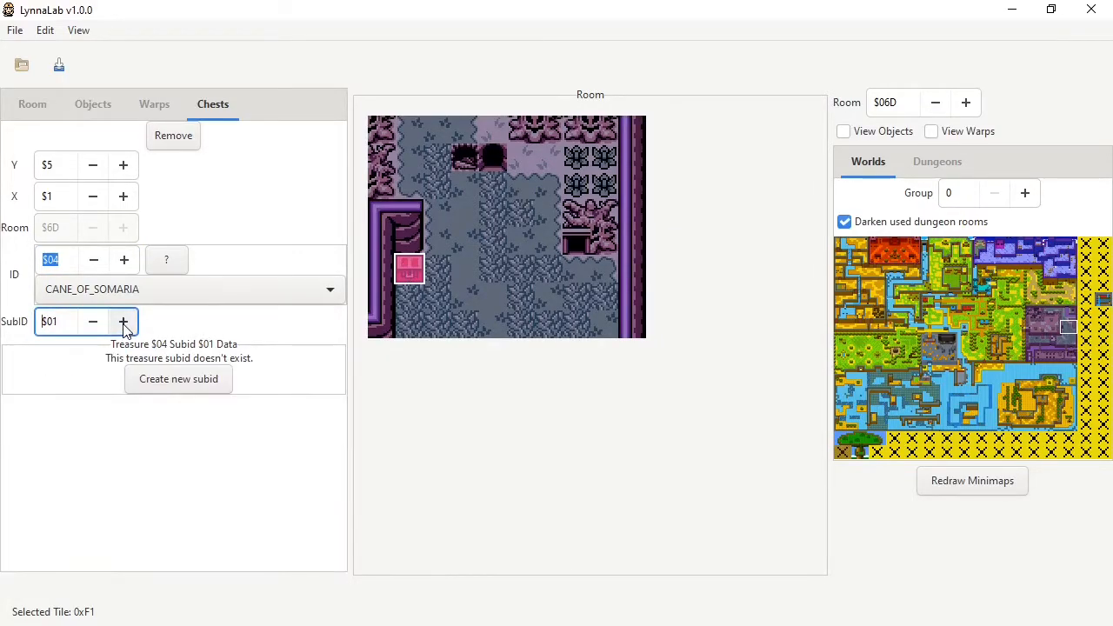
left_click(123, 322)
left_click(63, 319)
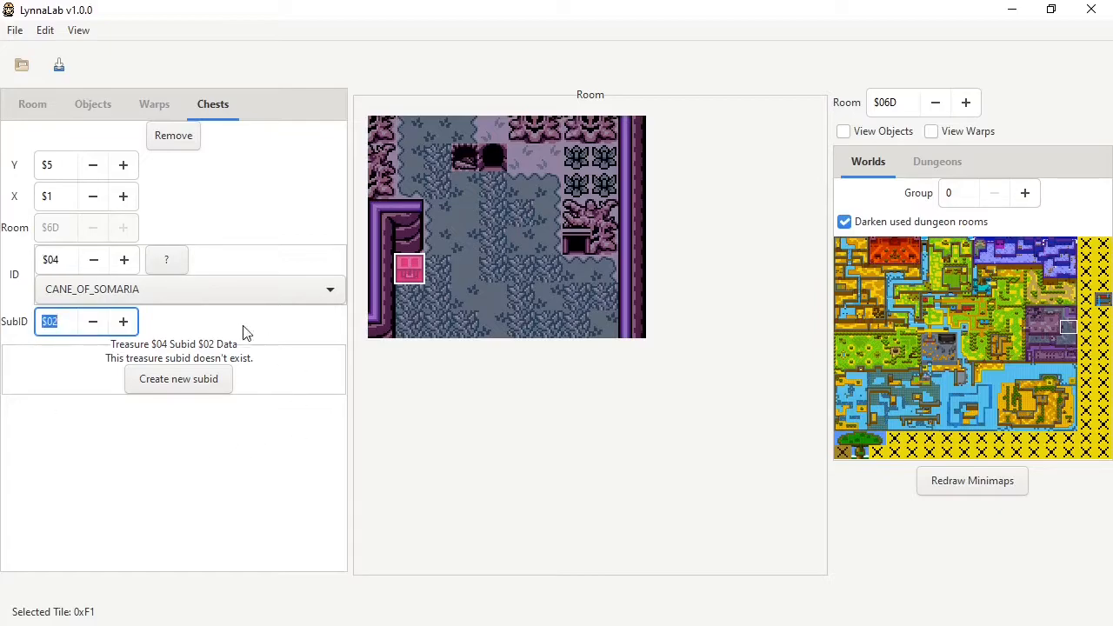
left_click(127, 323)
left_click(126, 323)
left_click(103, 323)
left_click(103, 323)
left_click(104, 323)
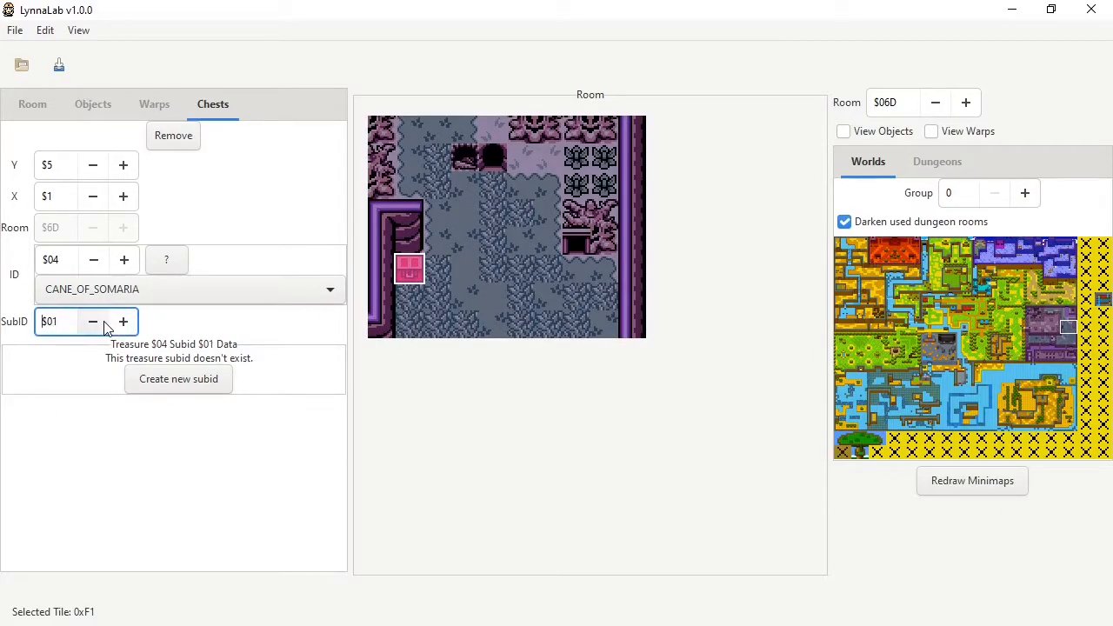
left_click(103, 322)
Step the treasure ID down through BOMBS to SHIELD and back to CANE_OF_SOMARIA, comparing the treasure data and checking Spawn Mode.
left_click(94, 260)
left_click(93, 260)
left_click(124, 260)
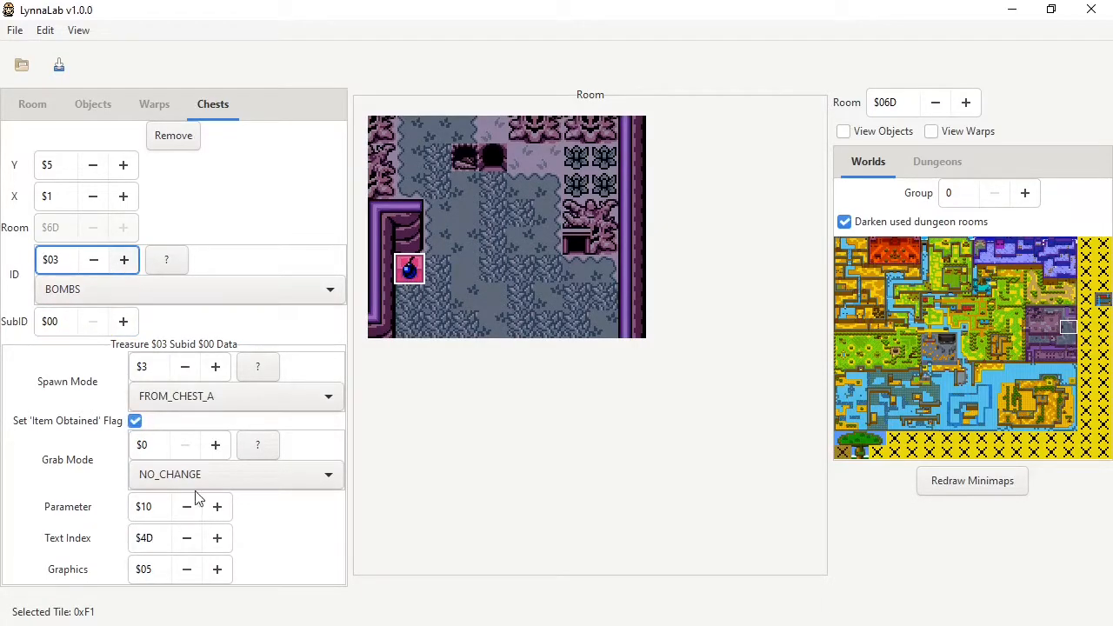
left_click(94, 260)
left_click(94, 260)
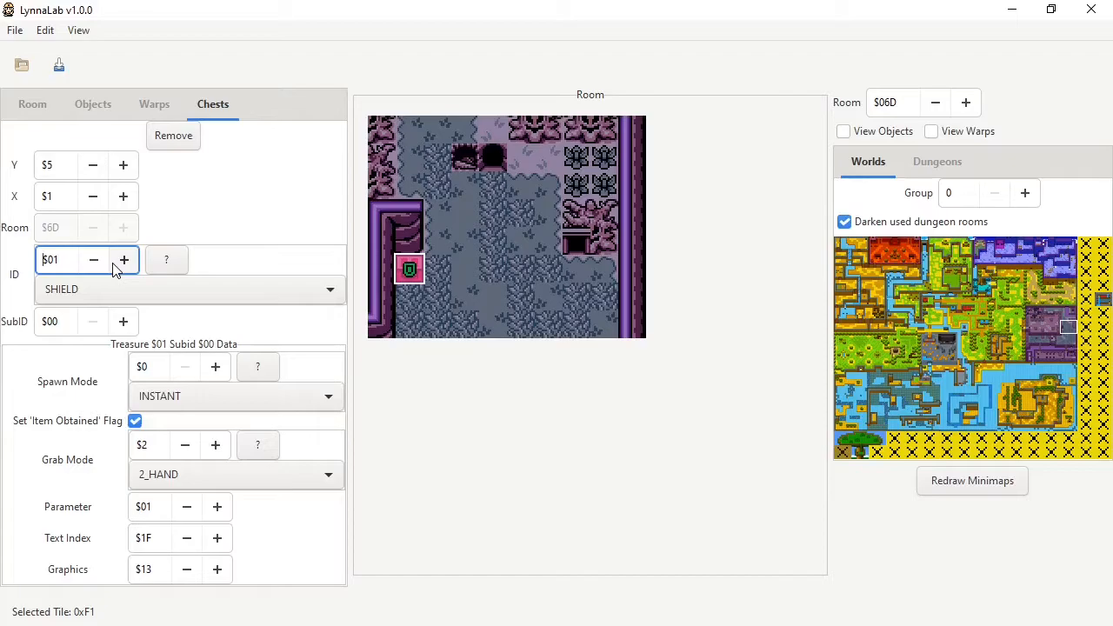
left_click(124, 260)
left_click(125, 260)
left_click(124, 260)
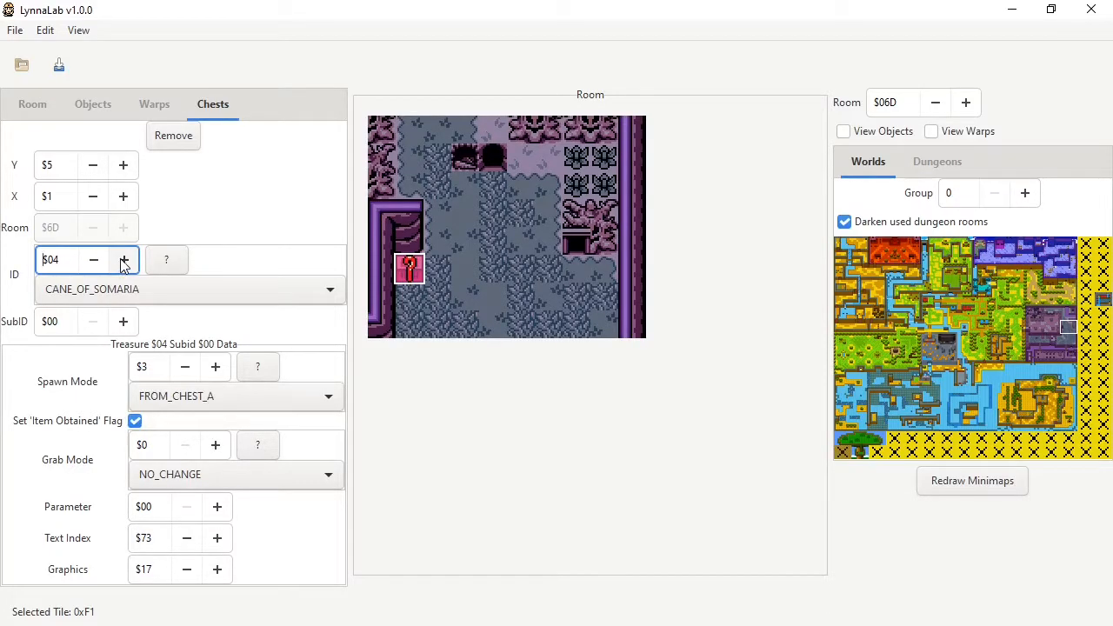
left_click(153, 366)
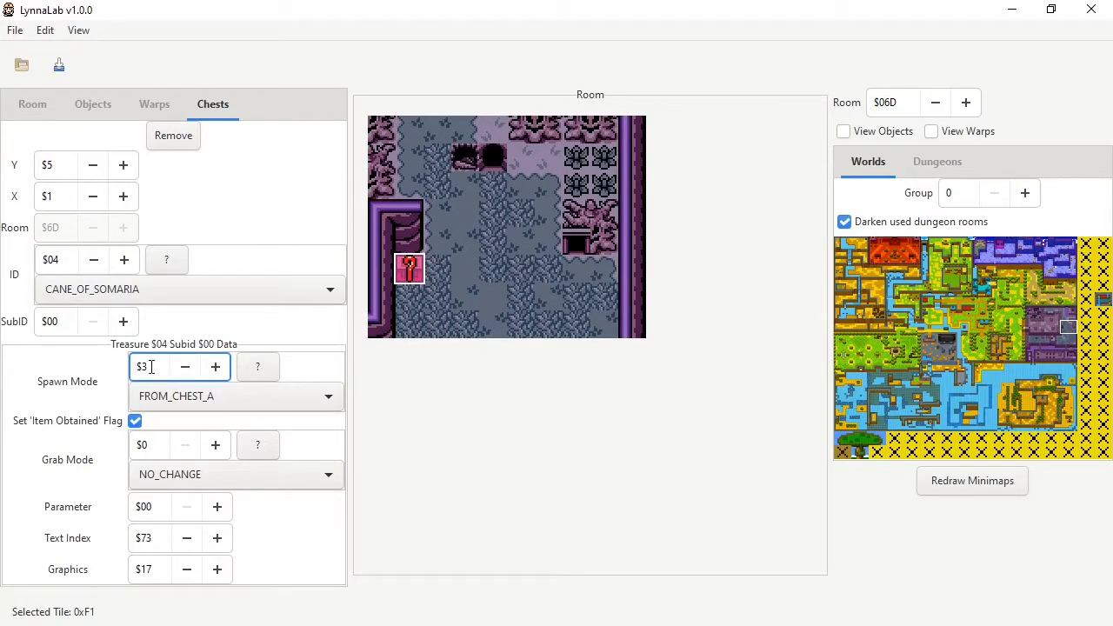
mouse_move(411, 276)
left_mouse_down()
mouse_move(513, 255)
mouse_move(416, 275)
left_mouse_up()
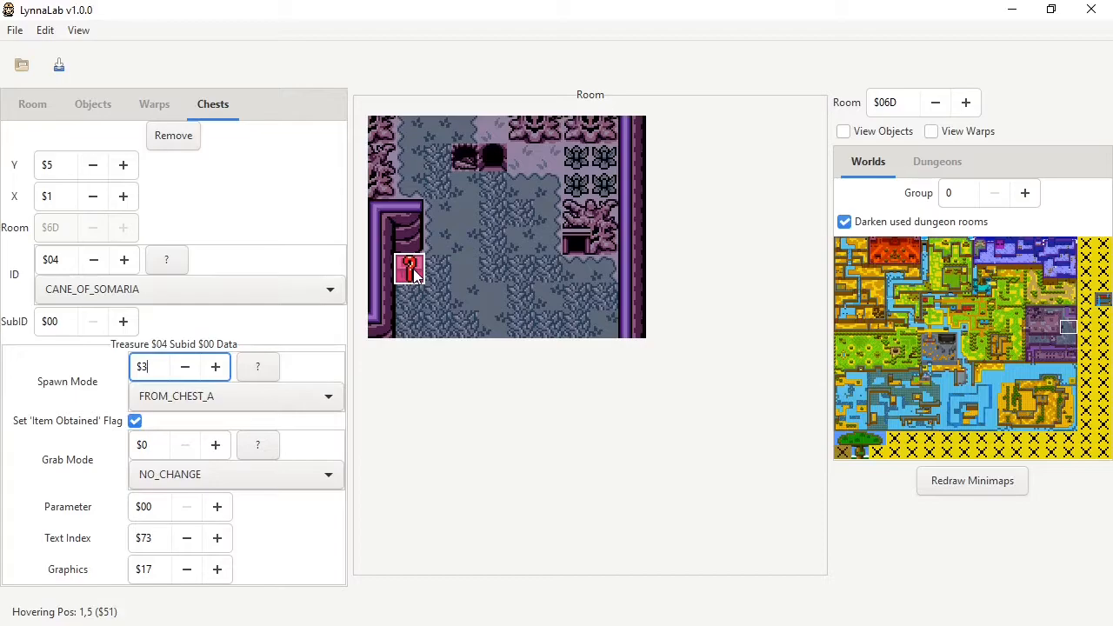
Set the chest's treasure ID to SWORD.
left_click(329, 288)
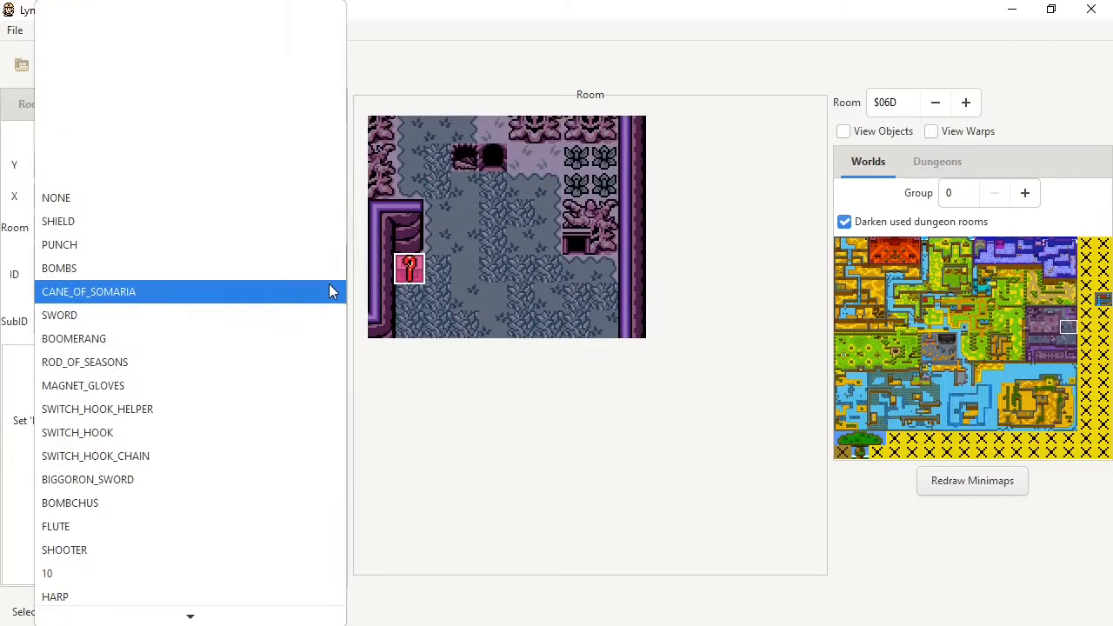
left_click(183, 316)
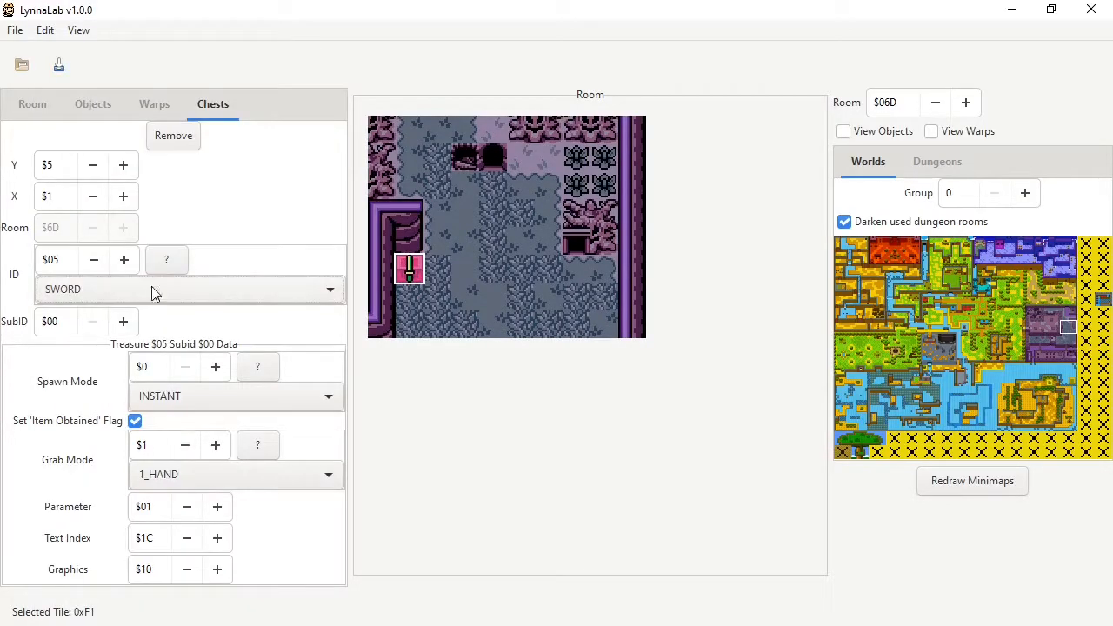
Step the Sword's SubID up to $0B and back down to $00 to compare the treasure data.
left_click(123, 321)
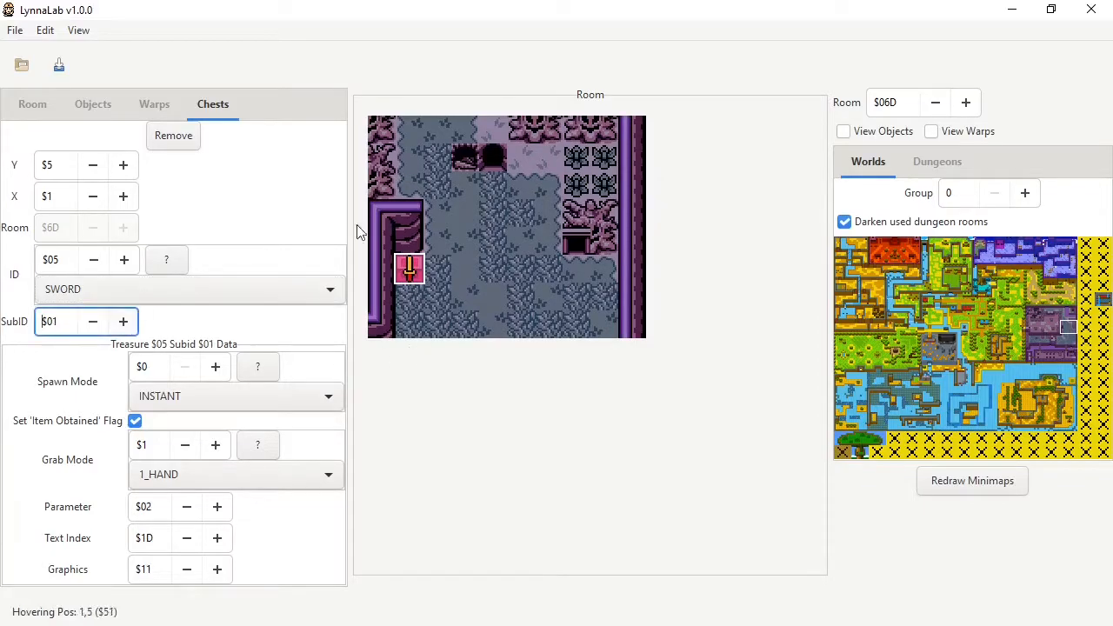
left_click(122, 321)
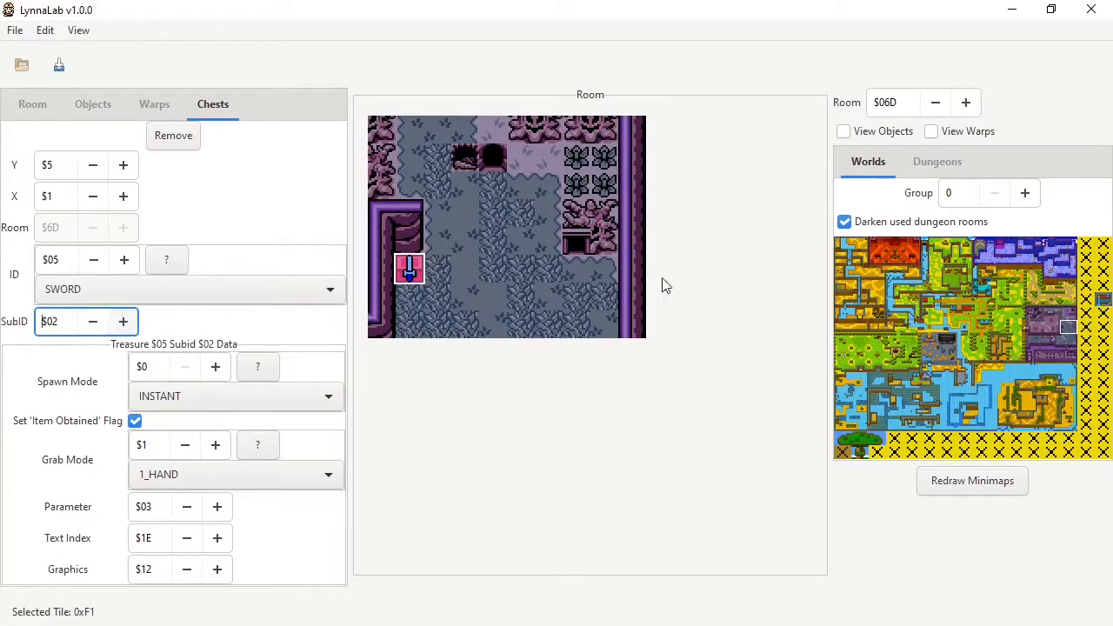
left_click(123, 321)
left_click(122, 321)
left_click(93, 321)
left_click(124, 321)
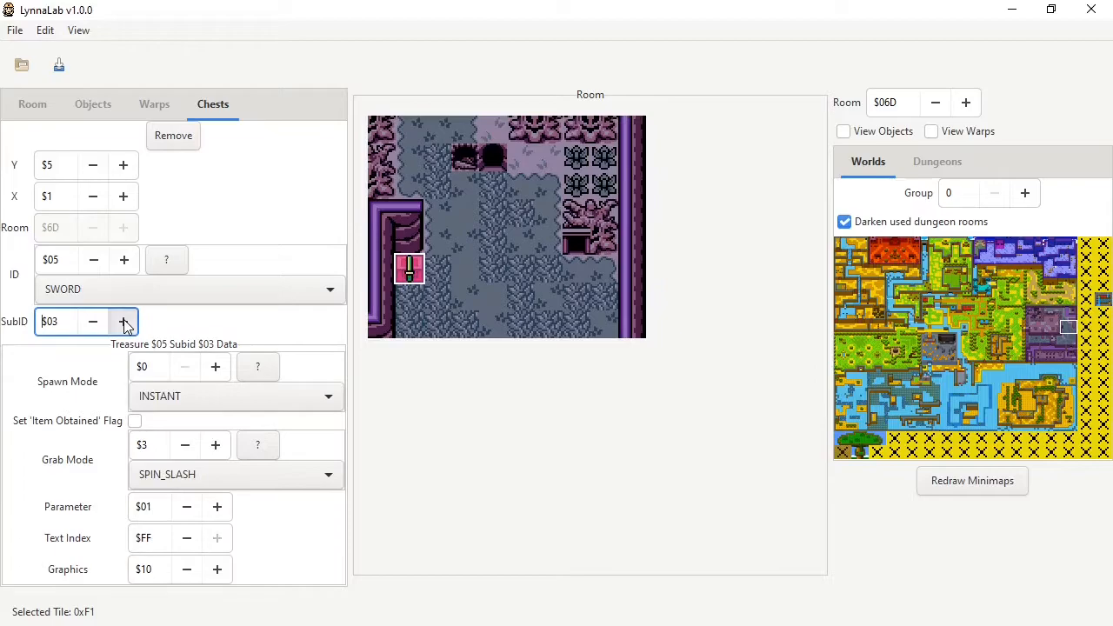
left_click(125, 322)
left_click(124, 322)
left_click(124, 323)
left_click(124, 323)
left_click(124, 323)
left_click(125, 323)
left_click(124, 323)
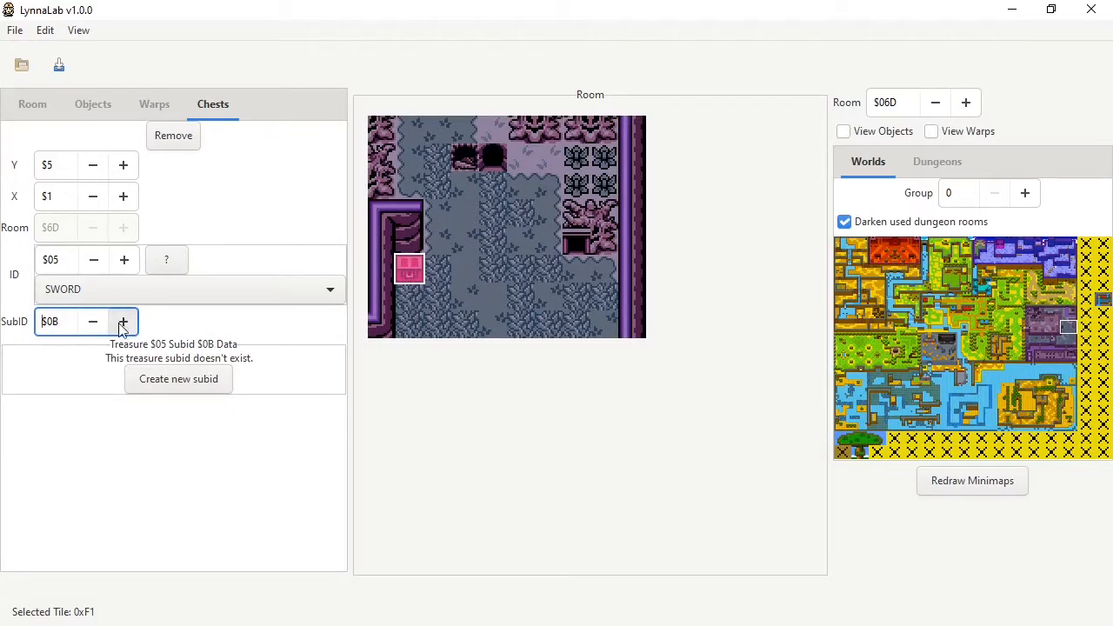
left_click(93, 321)
left_click(93, 321)
left_click(93, 321)
left_click(93, 321)
left_click(93, 321)
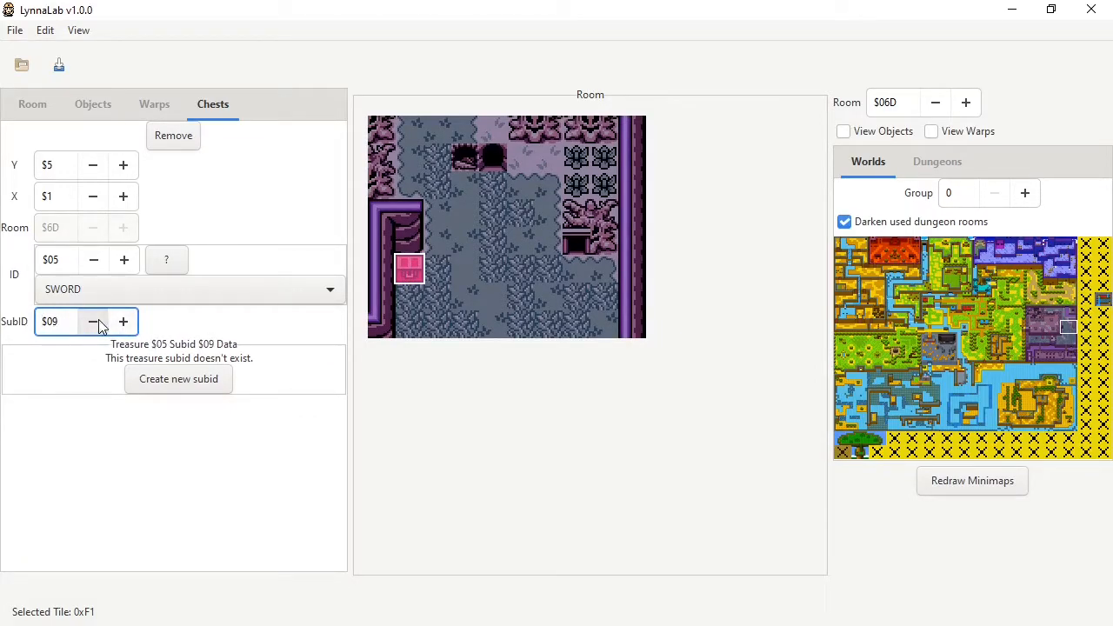
left_click(93, 321)
left_click(93, 321)
left_click(93, 321)
left_click(93, 321)
left_click(93, 321)
left_click(93, 321)
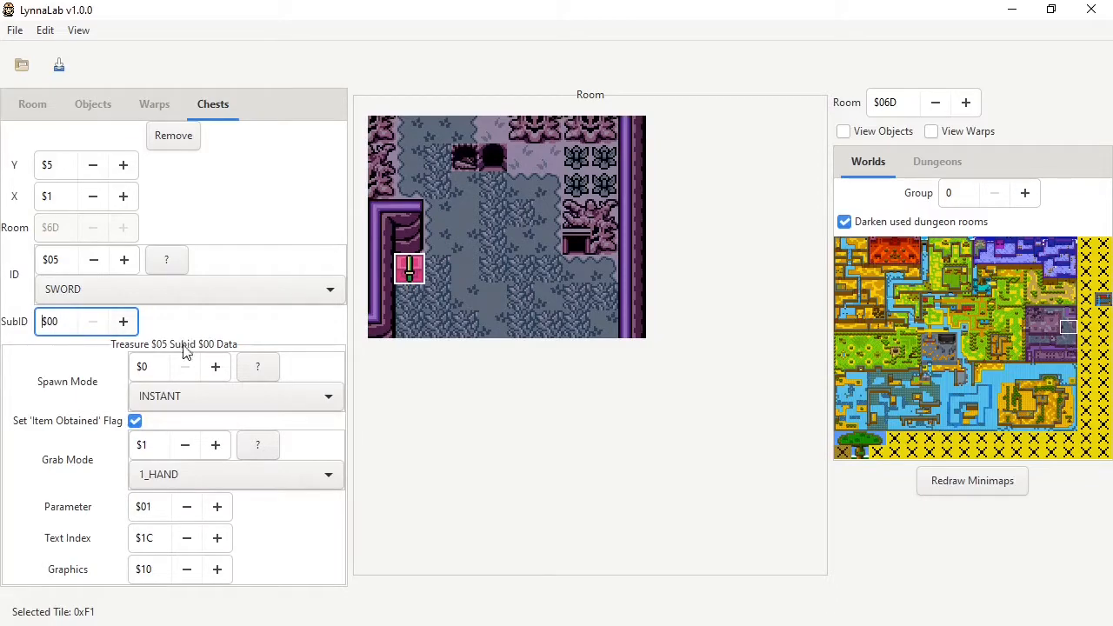
Look up the descriptions of the Spawn Mode values to see which ones are meant for chests.
left_click(154, 368)
left_click_drag(408, 271, 412, 294)
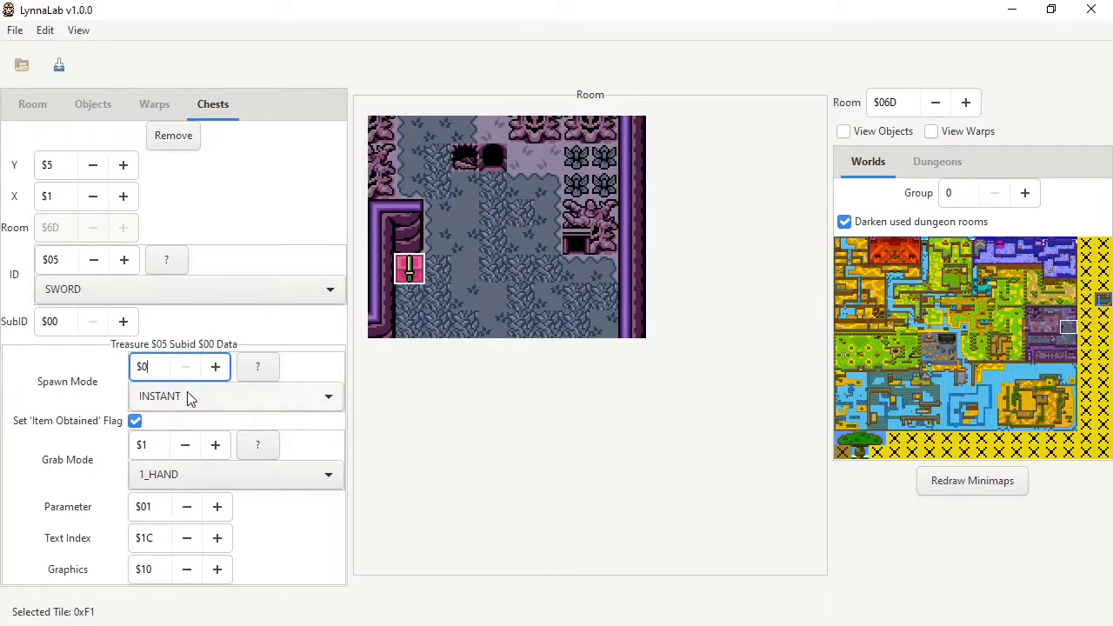
left_click(271, 369)
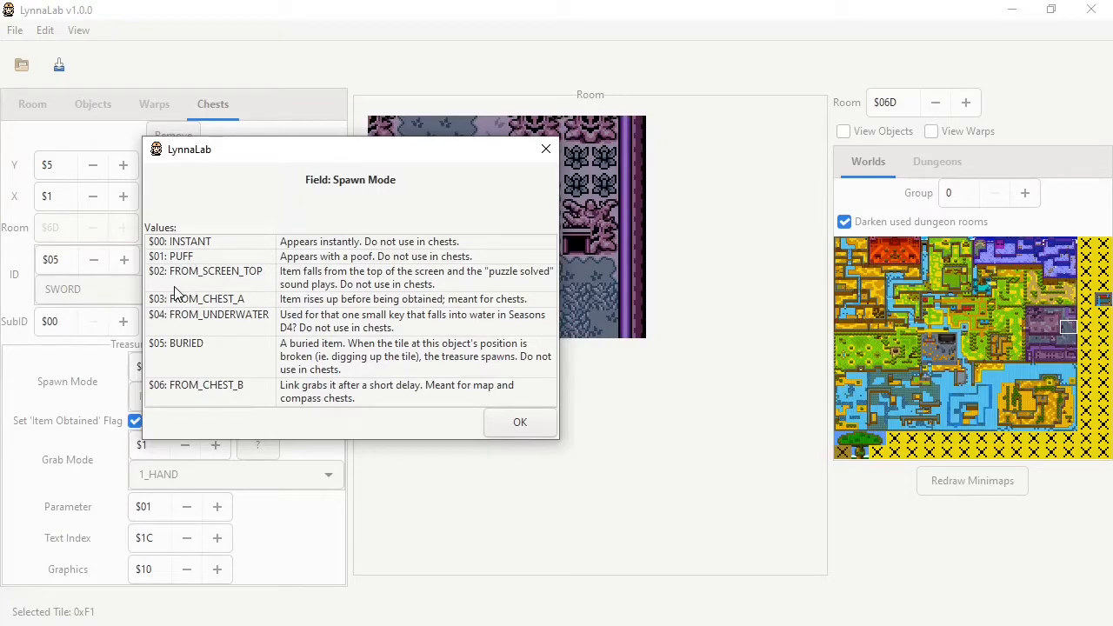
left_click(540, 151)
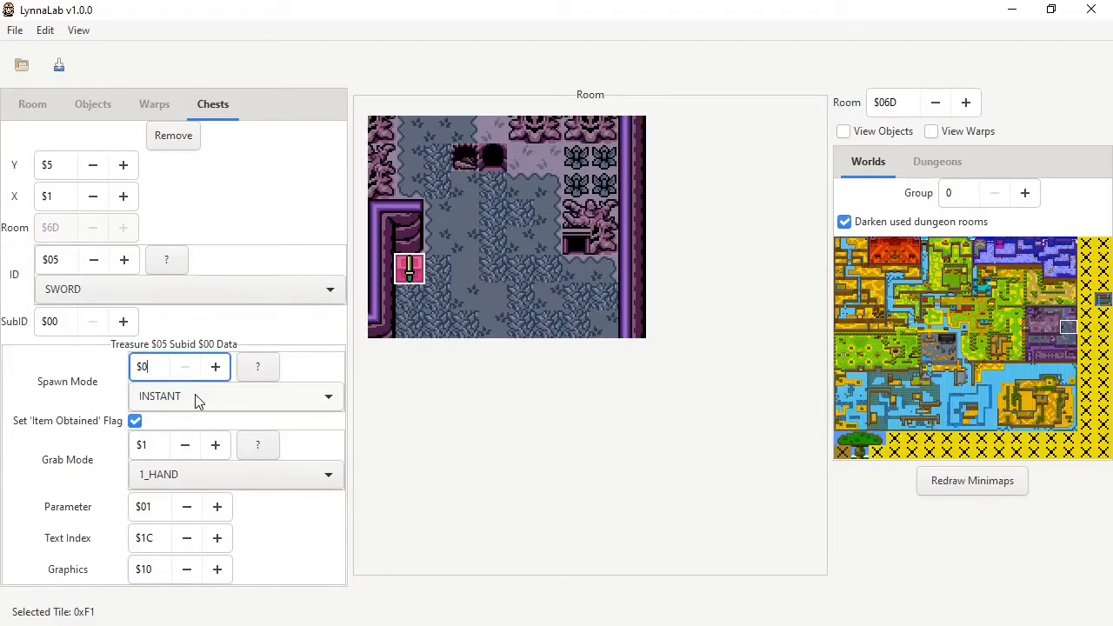
Try the FROM_CHEST_A Spawn Mode on the Sword and look over its Grab Mode and Parameter settings.
left_click(195, 396)
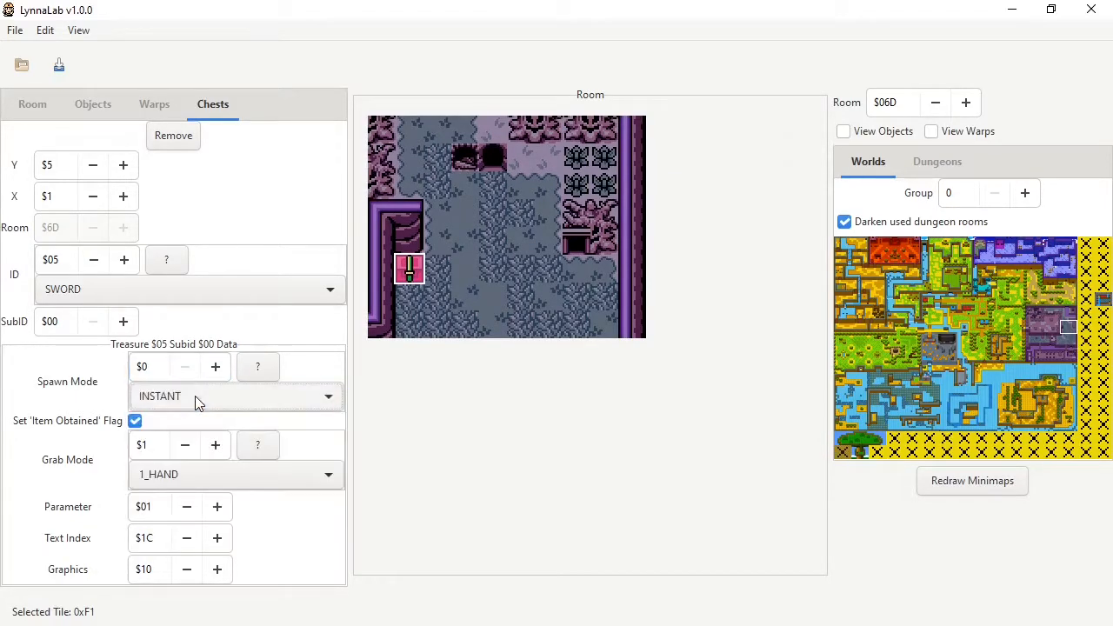
left_click(182, 470)
left_click(165, 474)
left_click(162, 478)
left_click(158, 444)
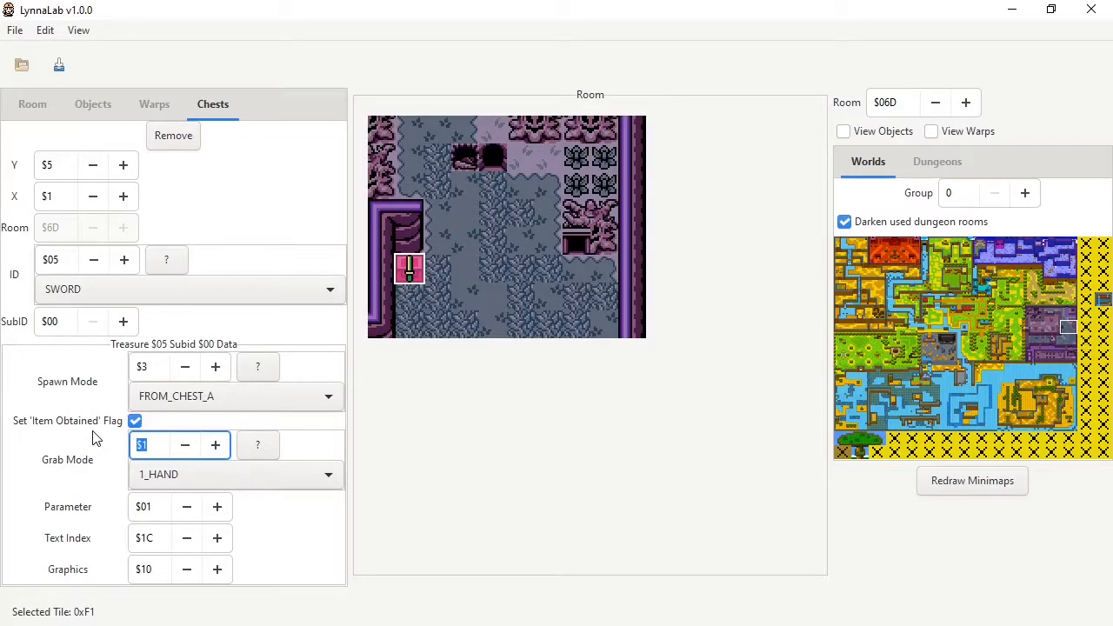
left_click(144, 506)
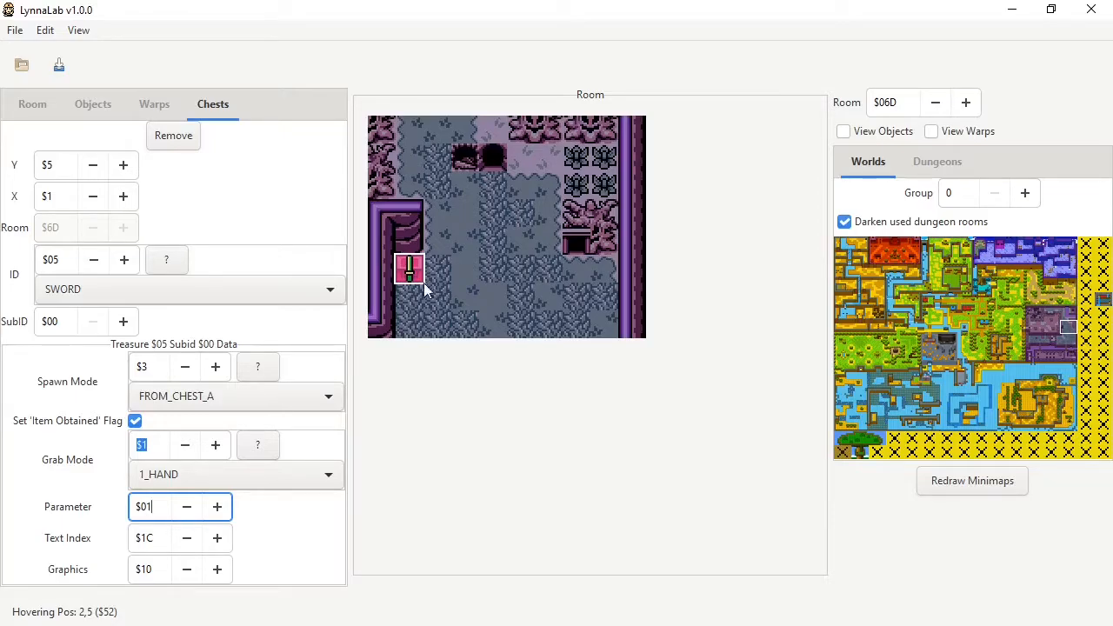
Put Spawn Mode back to INSTANT and switch Grab Mode to 2_HAND and back to 1_HAND.
left_click(207, 398)
left_click(194, 337)
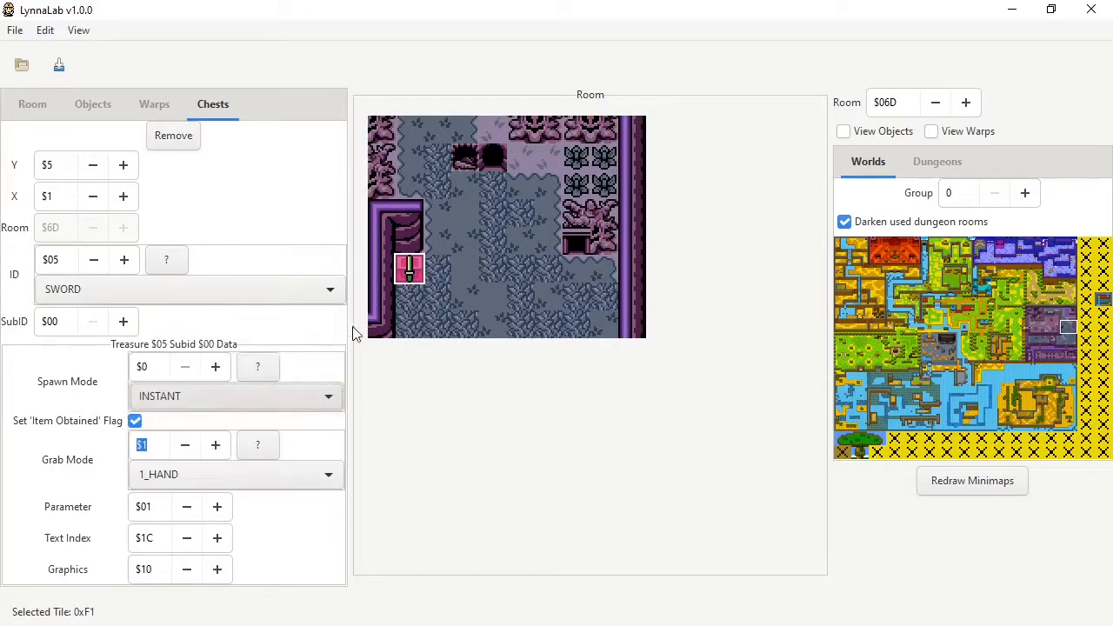
left_click(183, 477)
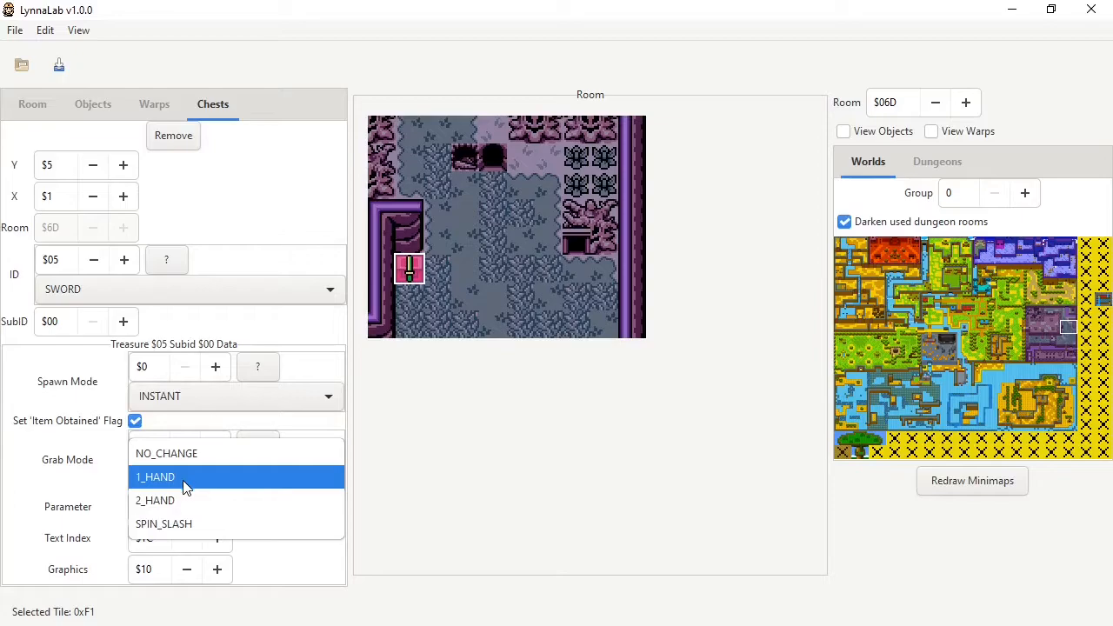
left_click(184, 483)
left_click(218, 472)
left_click(207, 501)
left_click(205, 477)
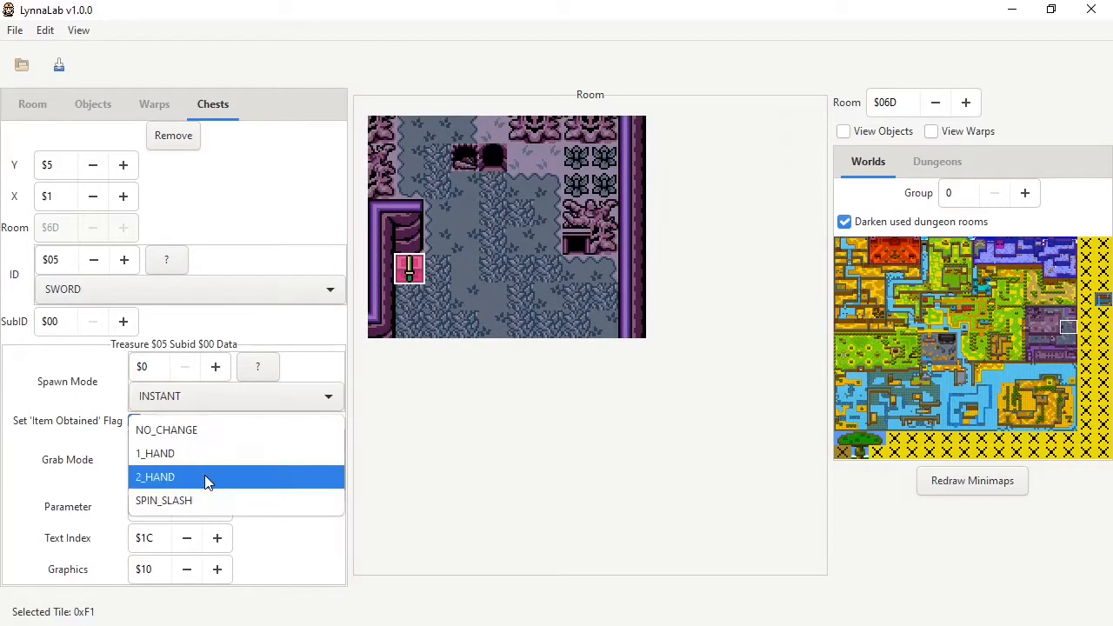
left_click(206, 451)
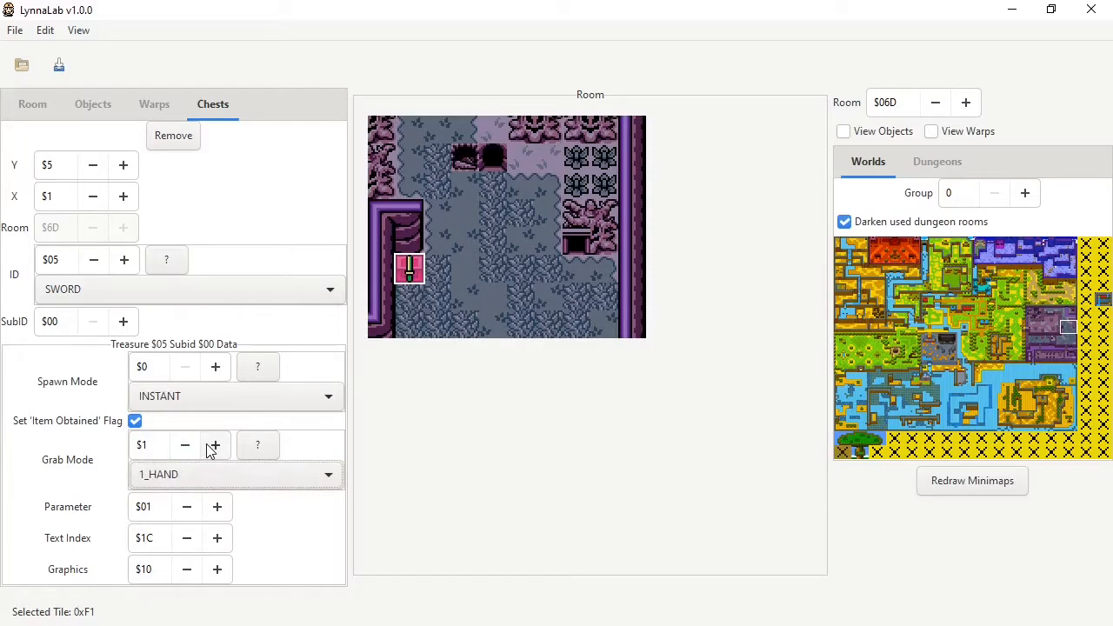
Set the Sword's Spawn Mode to FROM_CHEST_A and check the Spawn Mode and Grab Mode values.
left_click(186, 397)
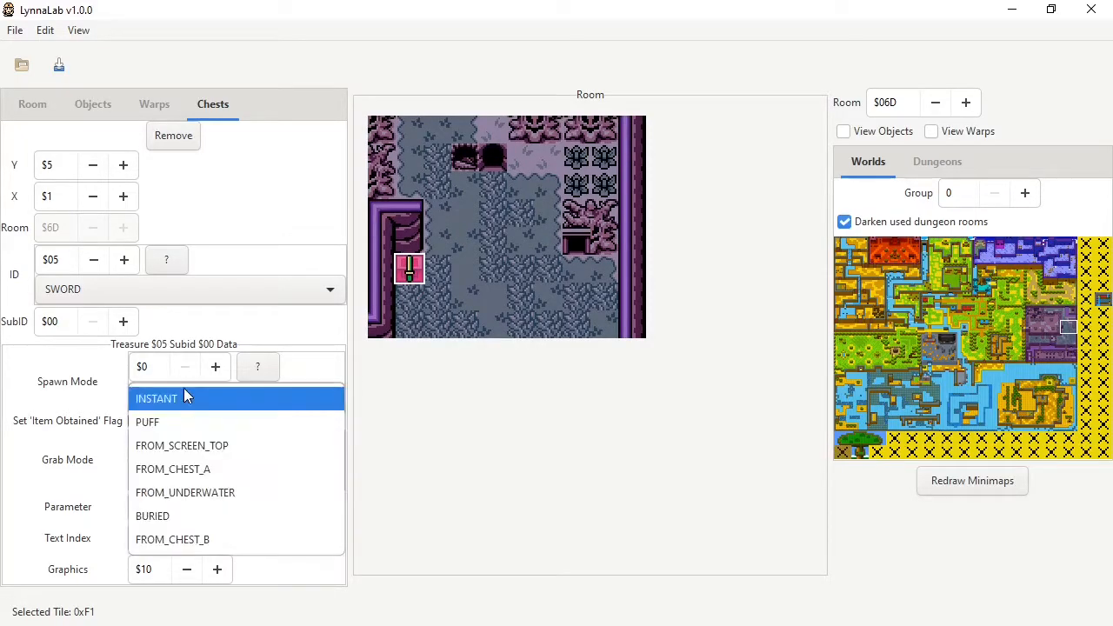
left_click(181, 468)
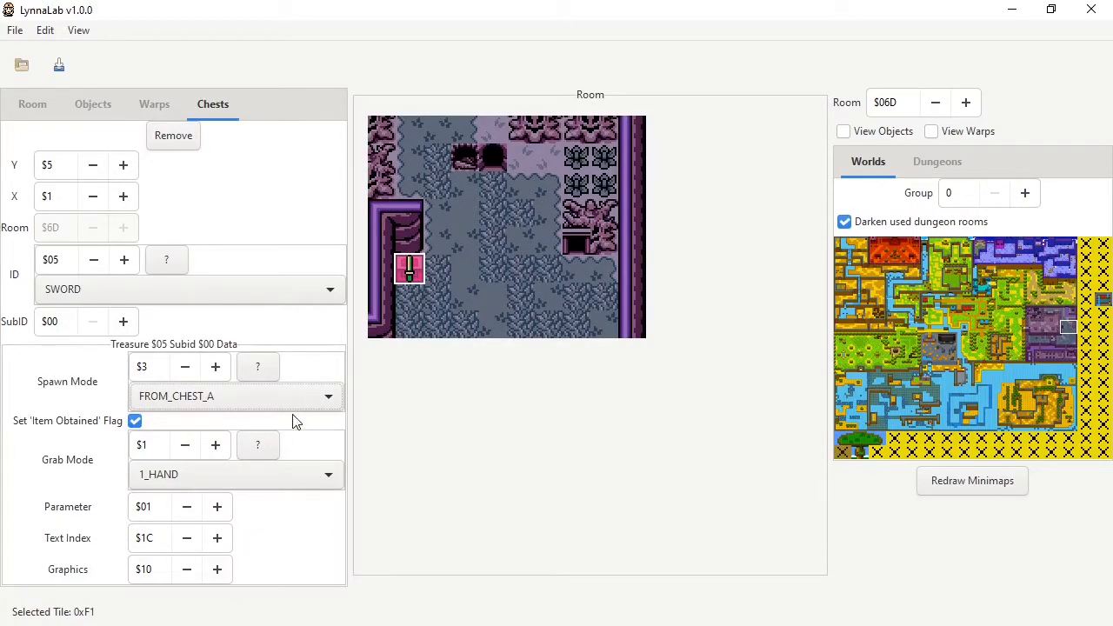
mouse_move(293, 422)
double_click(159, 366)
left_click(146, 451)
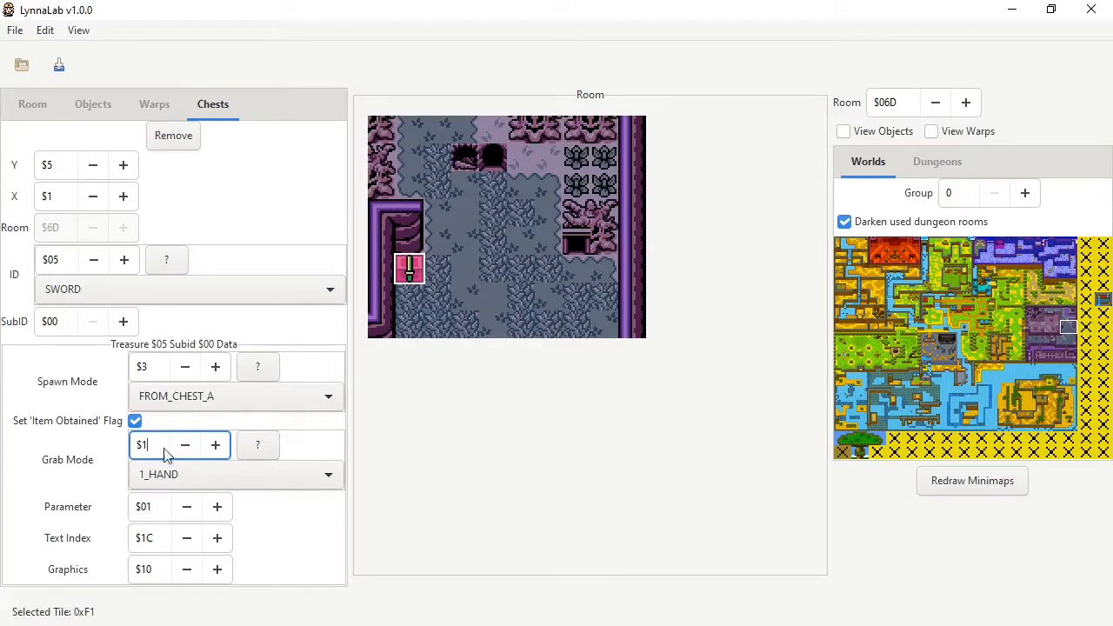
Step the Sword's Parameter up to $03 and back down to $01.
left_click(148, 506)
left_click_drag(152, 510, 132, 510)
left_click(159, 506)
left_click(217, 508)
left_click(219, 510)
left_click(184, 513)
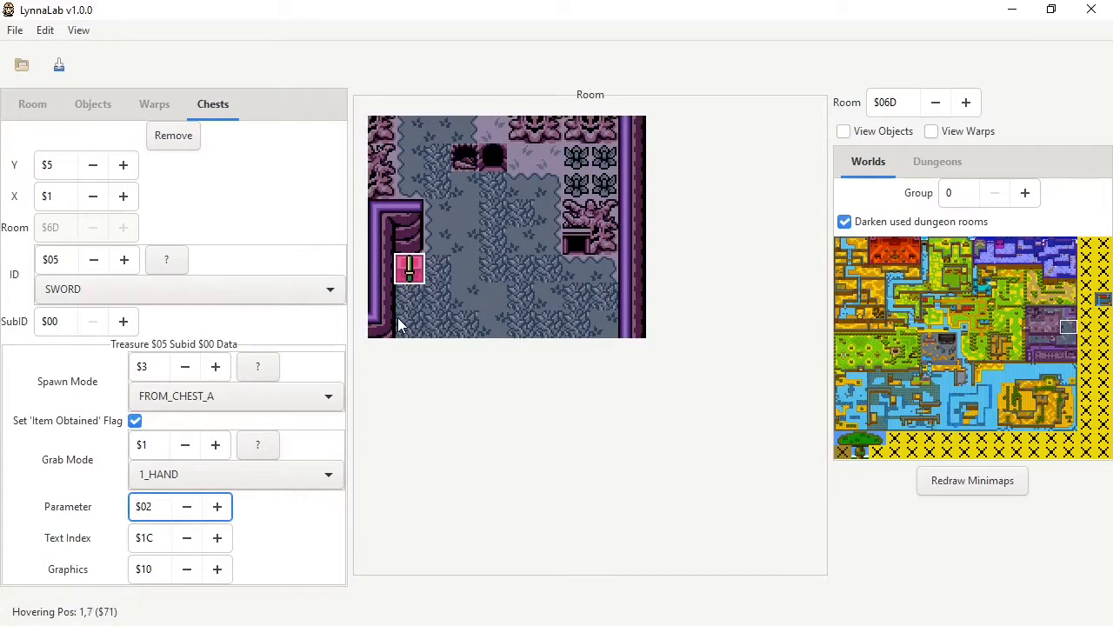
left_click(186, 511)
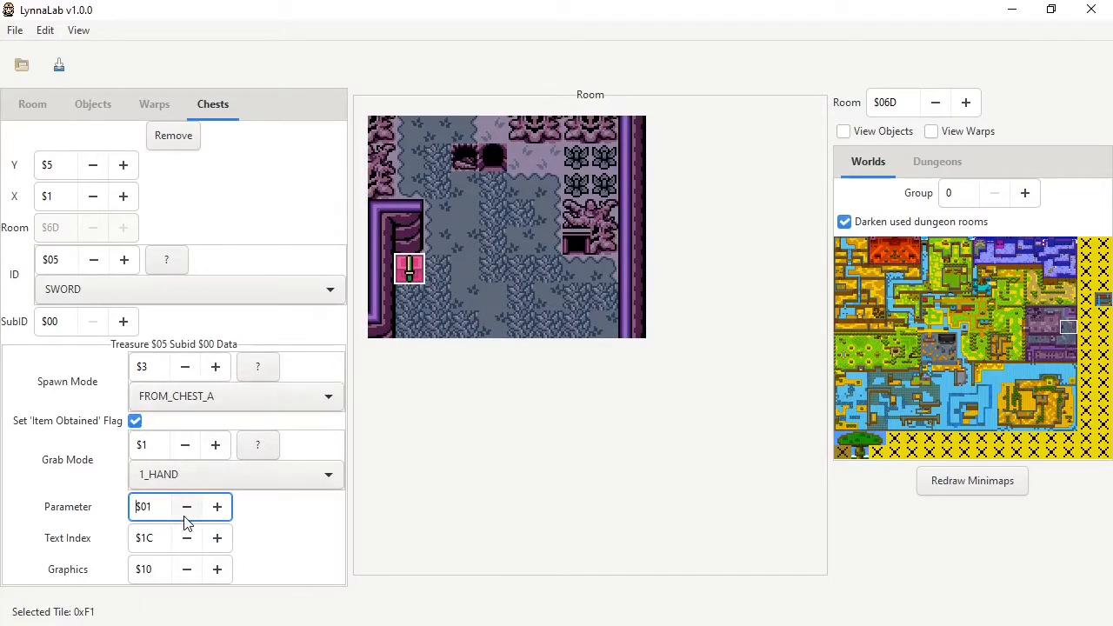
Review how the Parameter relates to the treasure ID and check what the Text Index refers to.
left_click(103, 290)
left_click(104, 291)
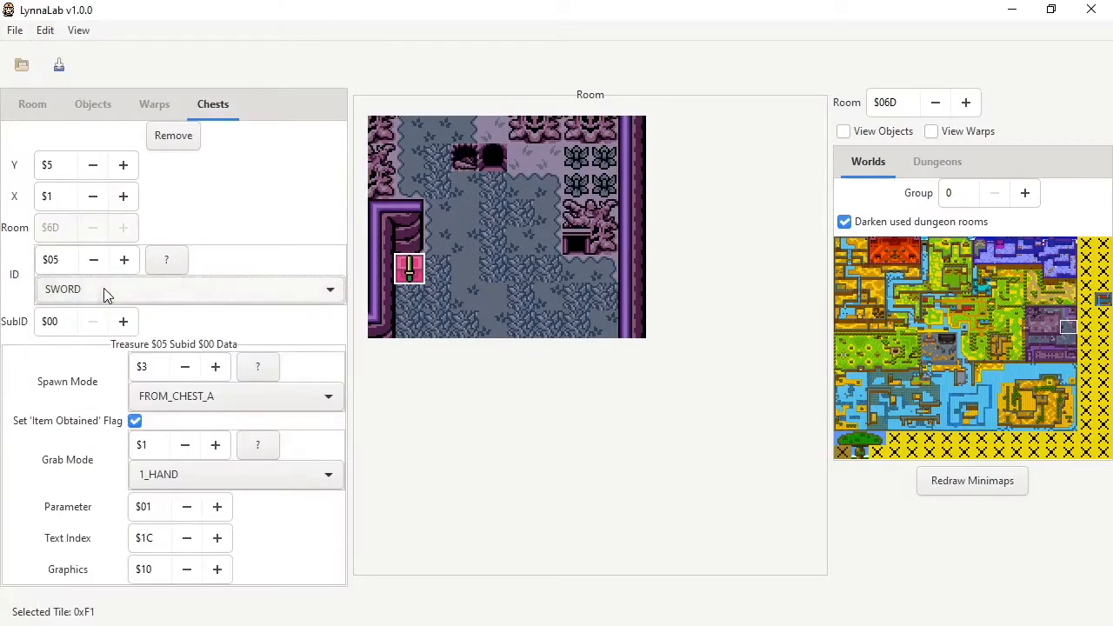
left_click_drag(154, 507, 126, 512)
left_click(171, 511)
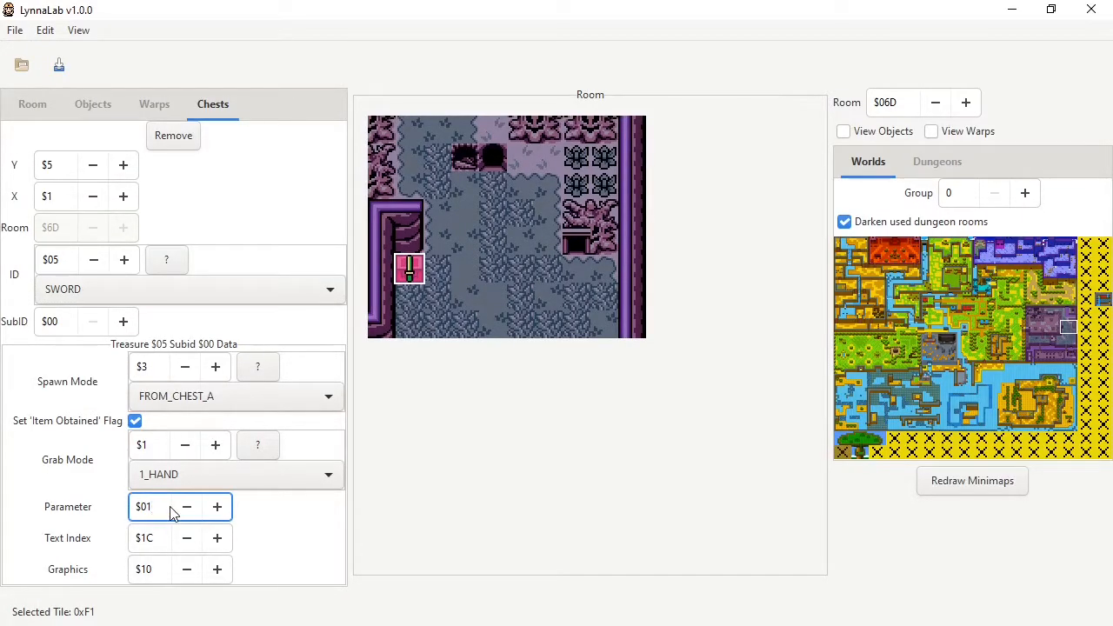
left_click(159, 538)
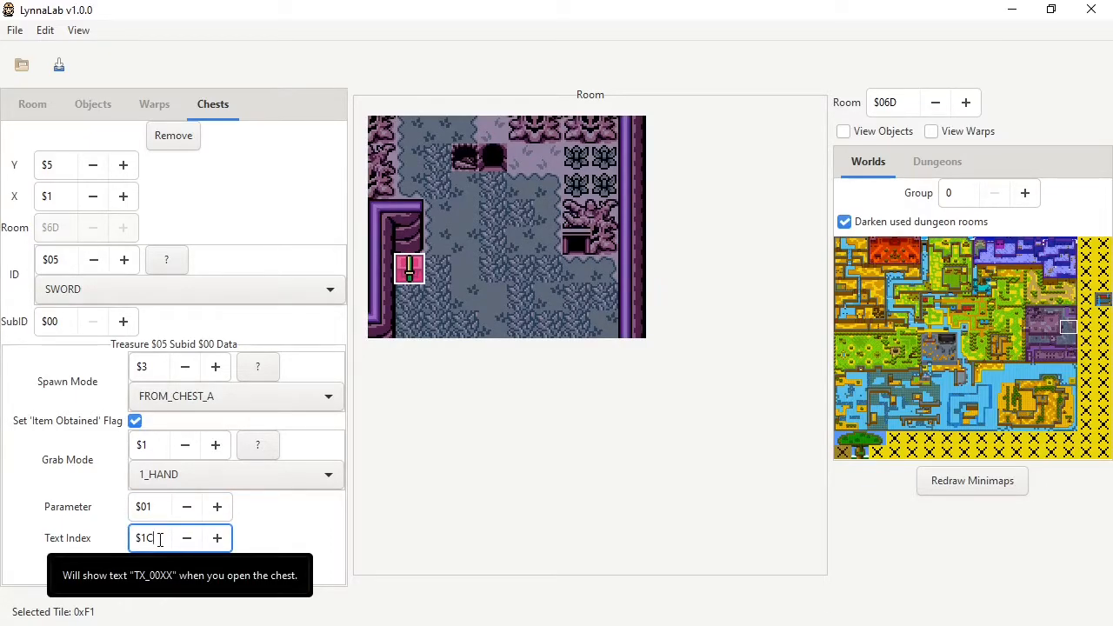
Switch to File Explorer and open the text/ages folder inside oracles-disasm.
key("alt+Tab")
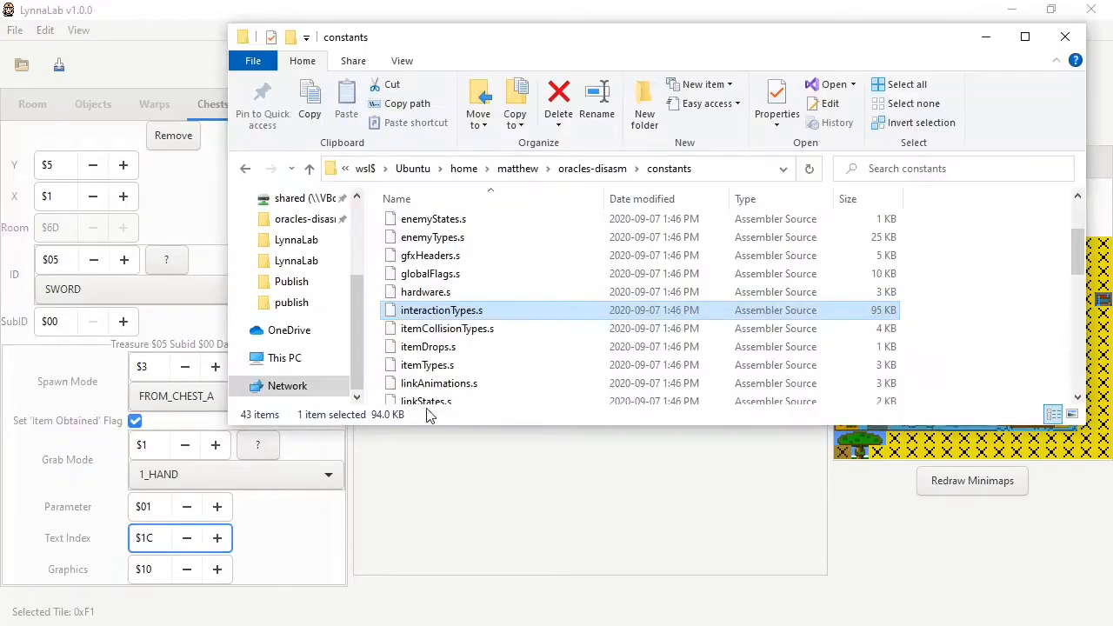
left_click(459, 223)
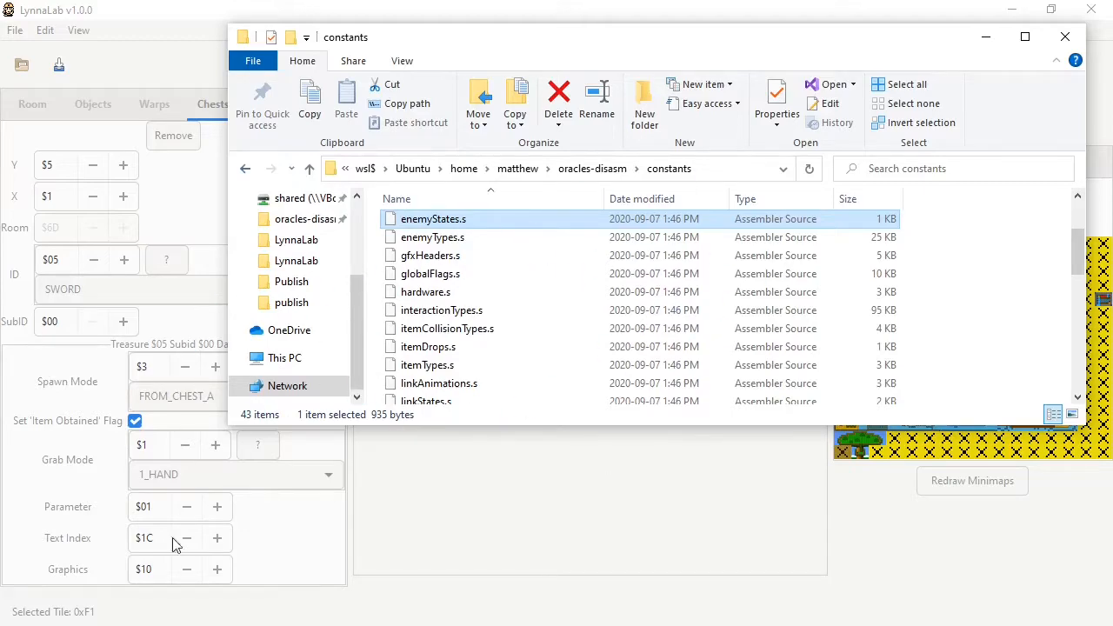
key("alt+Up")
left_click(437, 335)
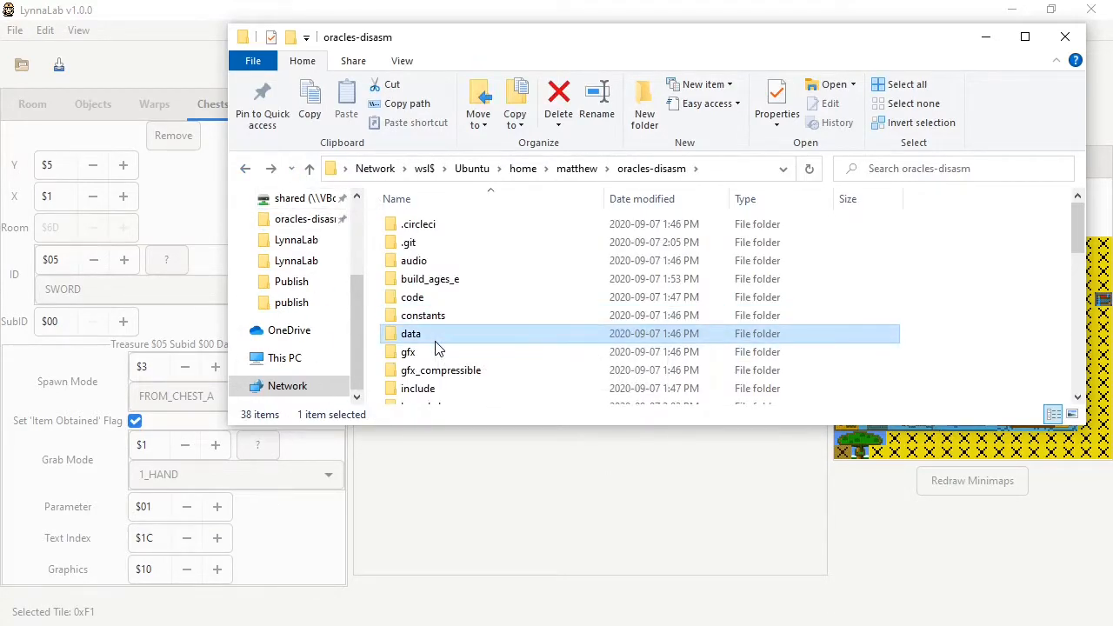
scroll(441, 348, "down", 2)
left_click(435, 394)
double_click(435, 394)
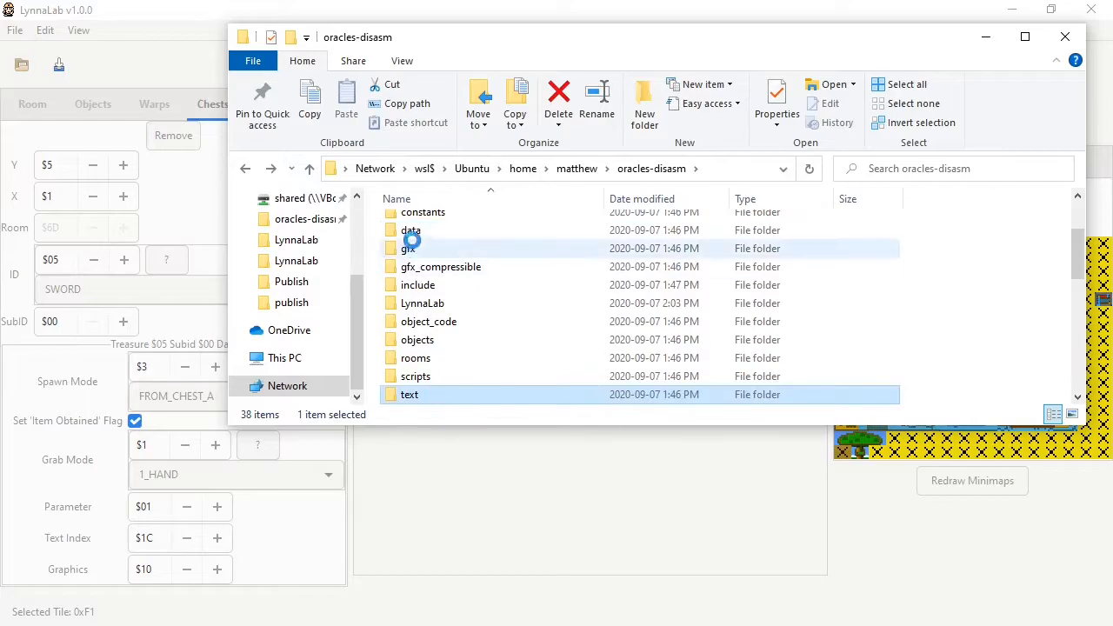
left_click(423, 228)
key("Return")
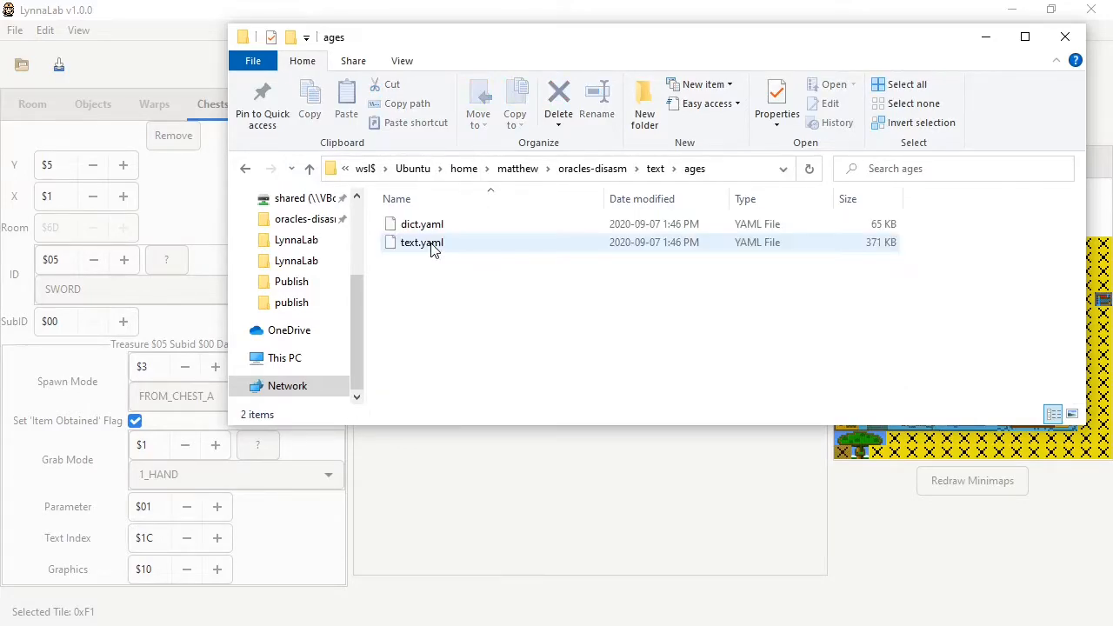
Open text.yaml from the ages folder in Notepad++.
left_click(432, 246)
double_click(436, 248)
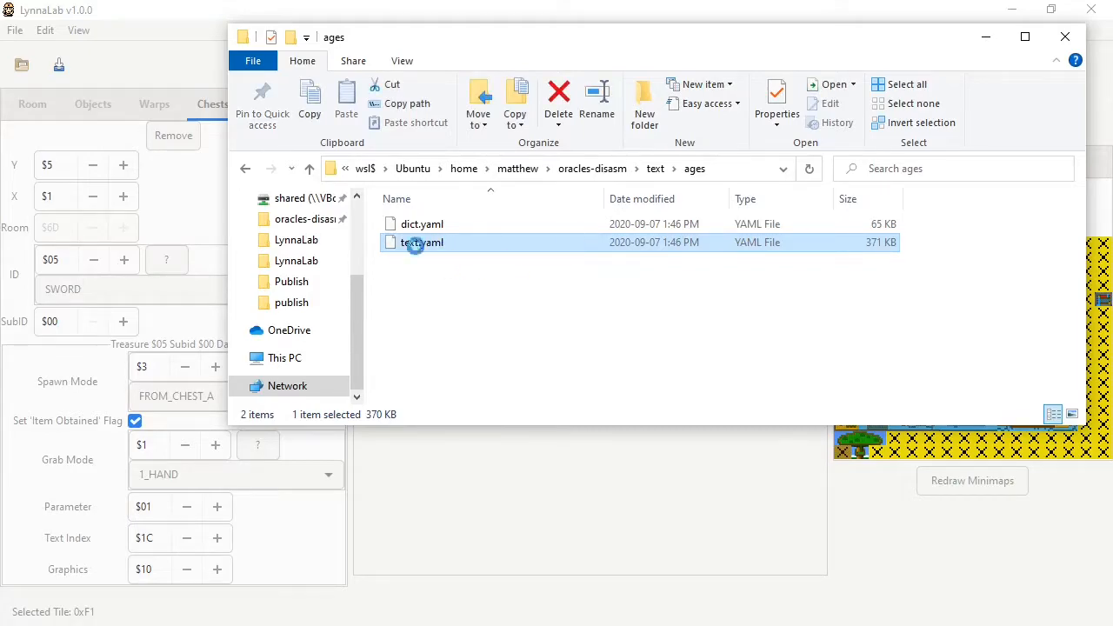
right_click(433, 244)
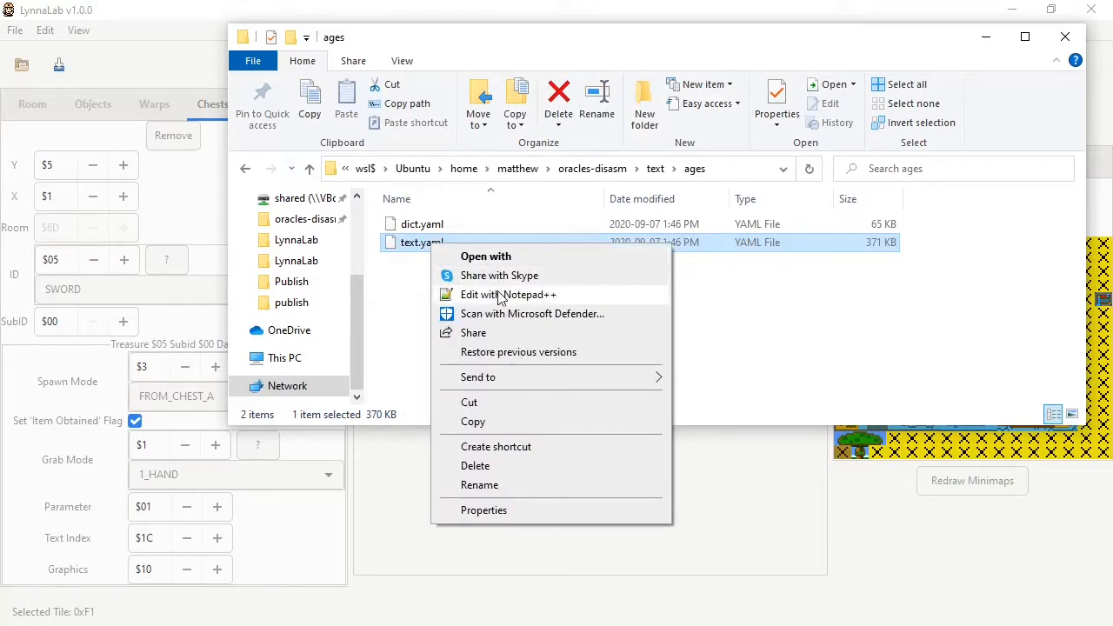
left_click(496, 294)
left_click(320, 385)
left_click(307, 333)
Switch back to LynnaLab to check the Sword's Text Index value and return to text.yaml in Notepad++.
left_click(1011, 9)
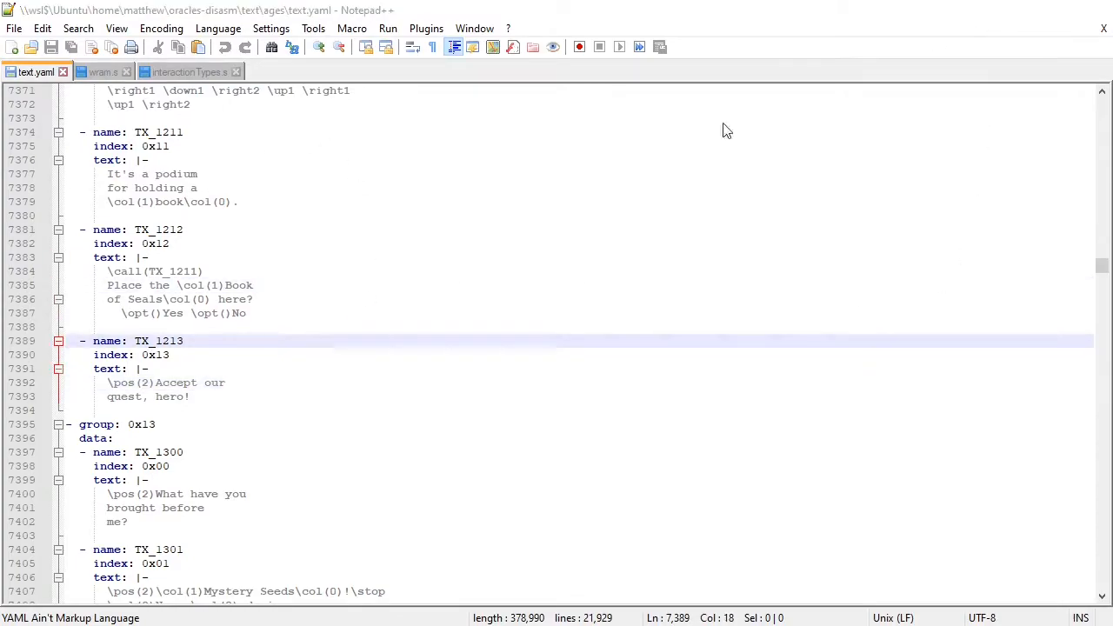
left_click(299, 545)
left_click(160, 544)
left_click_drag(160, 544, 102, 537)
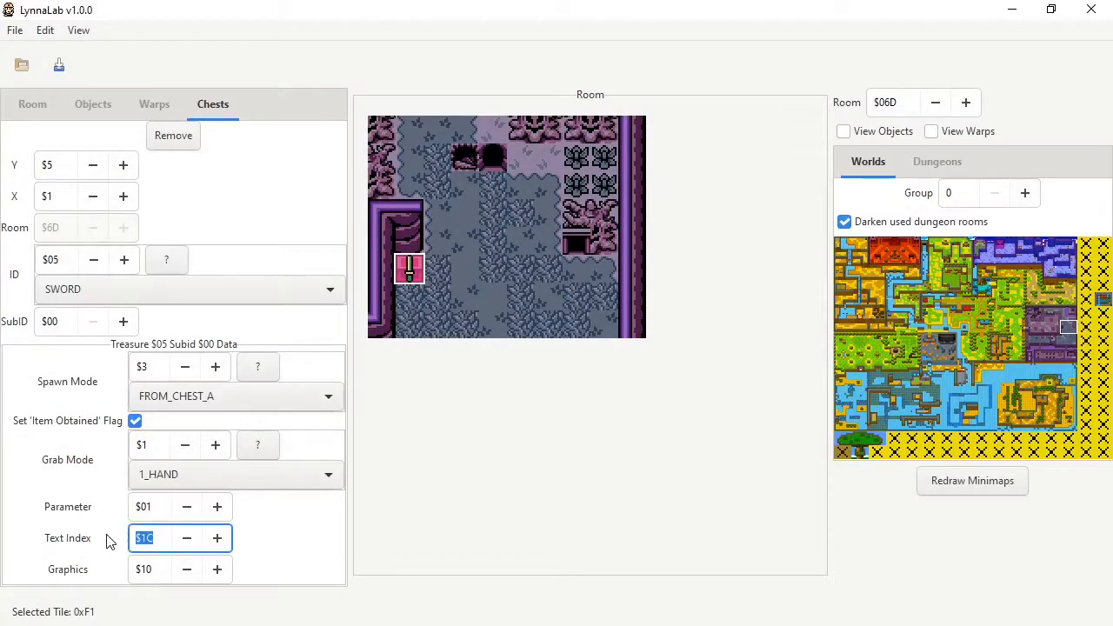
key("alt+Tab")
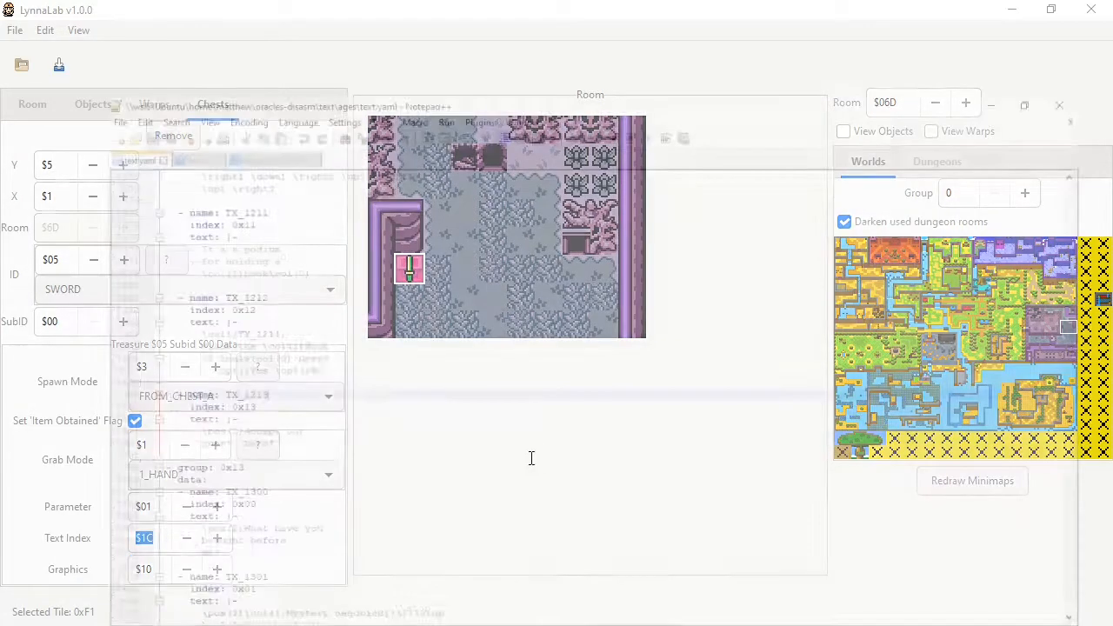
Search text.yaml for tx_001c and examine the text entry used by the sword treasure.
key("ctrl+f")
type("tx_001c")
key("Return")
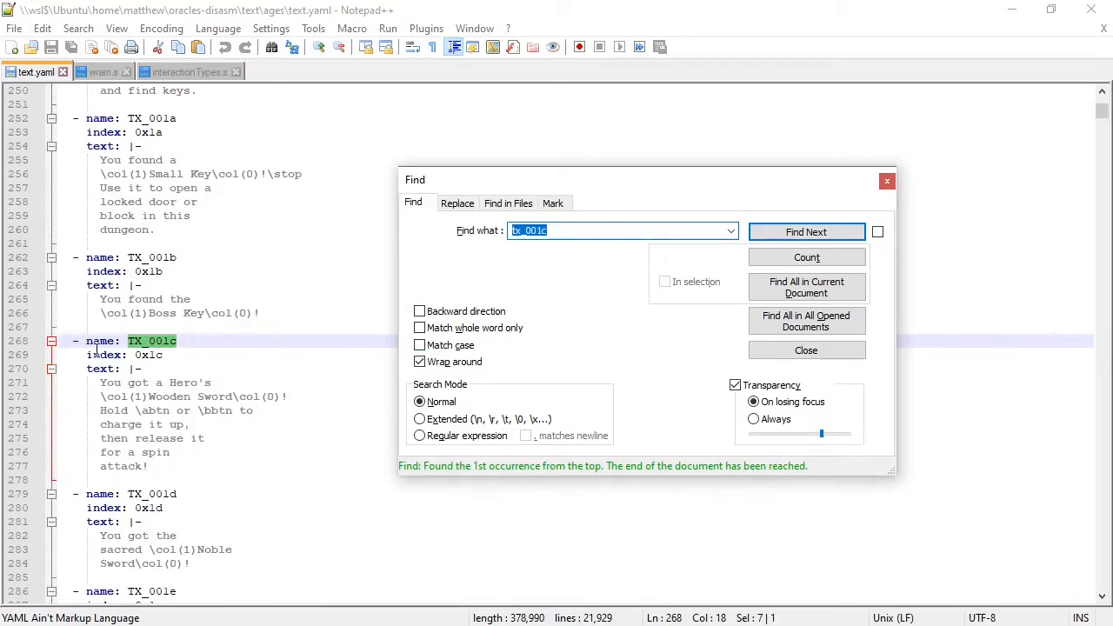
left_click(887, 180)
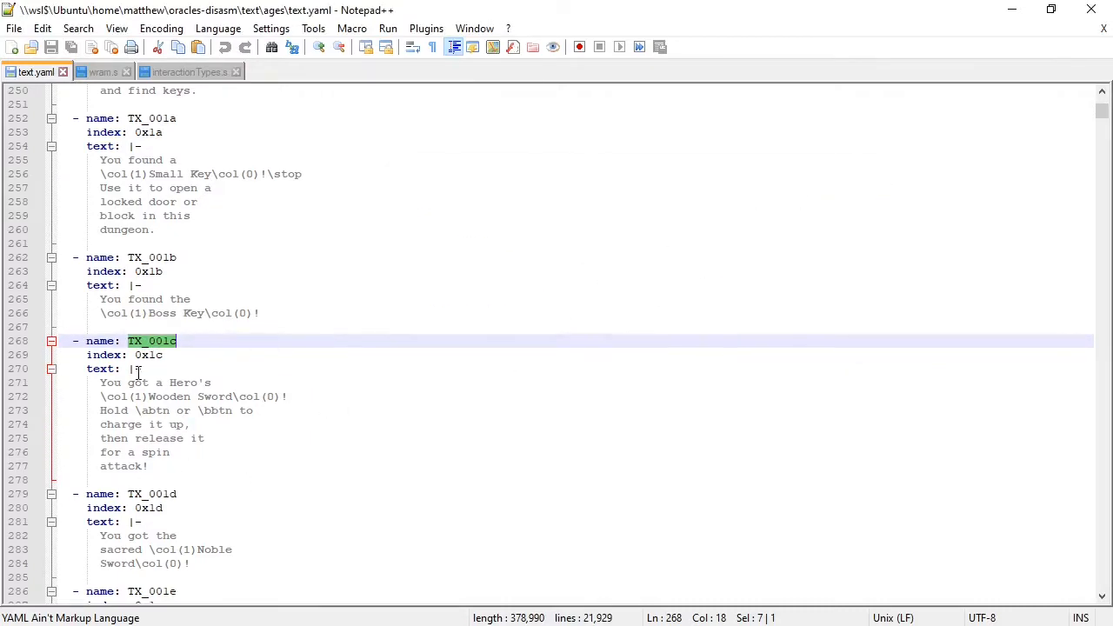
left_click(163, 340)
left_click_drag(192, 340, 162, 340)
left_click_drag(184, 463, 100, 382)
left_click(372, 426)
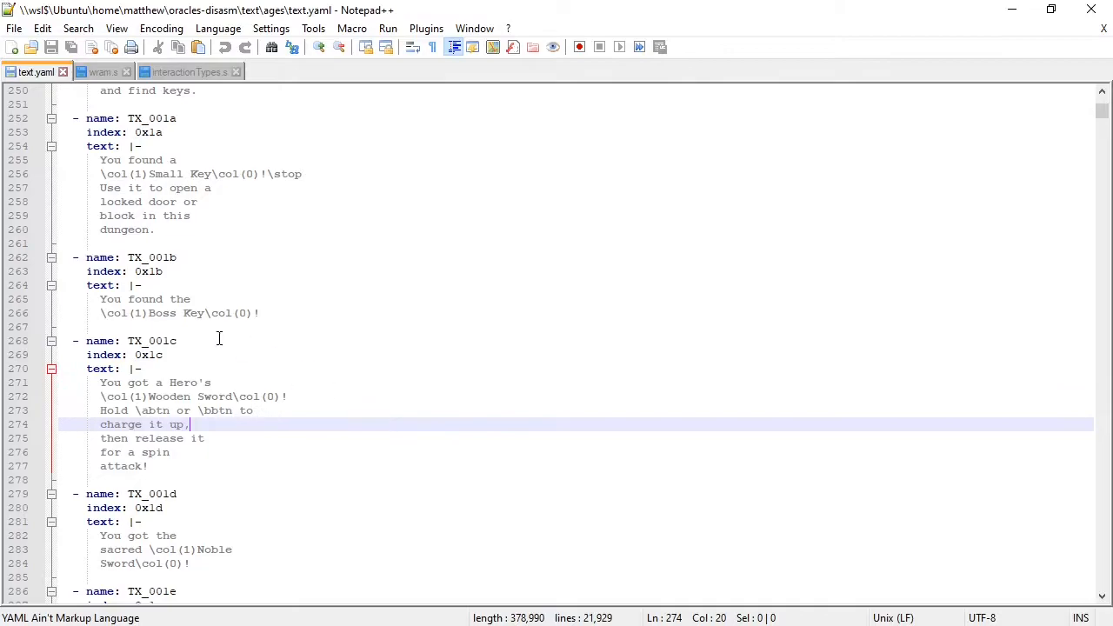
Switch back to LynnaLab and try another Text Index for the sword treasure, returning it to $1C.
left_click(1012, 13)
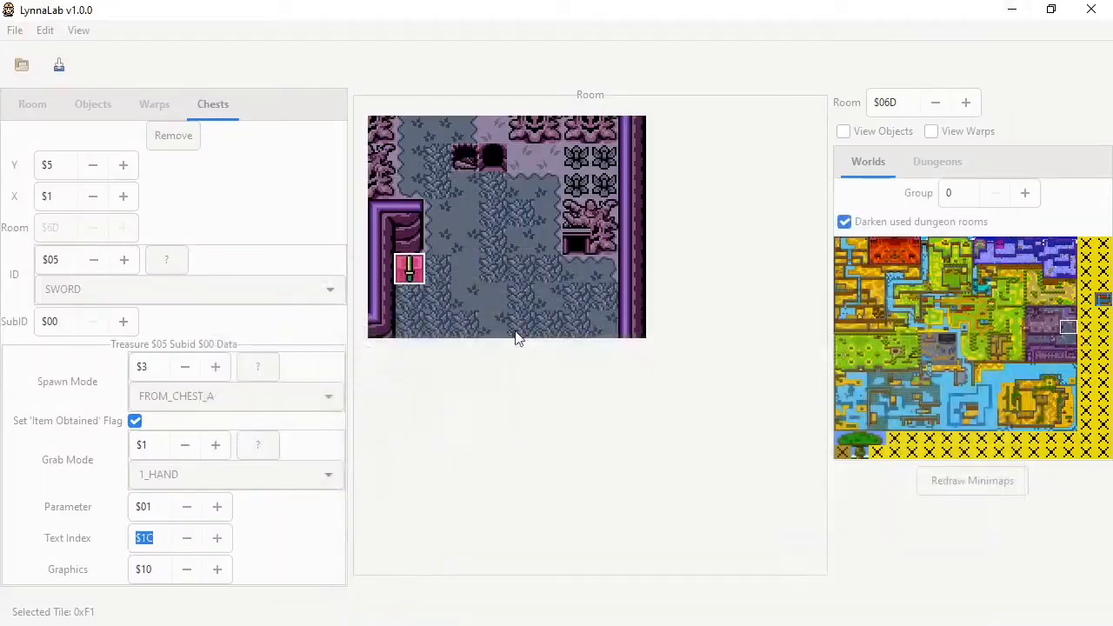
left_click(216, 539)
left_click_drag(129, 543, 196, 548)
left_click(190, 544)
left_click(160, 513)
left_click(160, 540)
left_click(161, 570)
Preview a range of other Graphics values for the sword treasure, returning the value to $10.
left_click(217, 571)
left_click(218, 570)
left_click(218, 570)
left_click(218, 571)
left_click(217, 570)
left_click(217, 570)
left_click(217, 570)
left_click(217, 570)
left_click(217, 570)
left_click(218, 570)
left_click(218, 571)
left_click(218, 570)
left_click(217, 571)
left_click(216, 571)
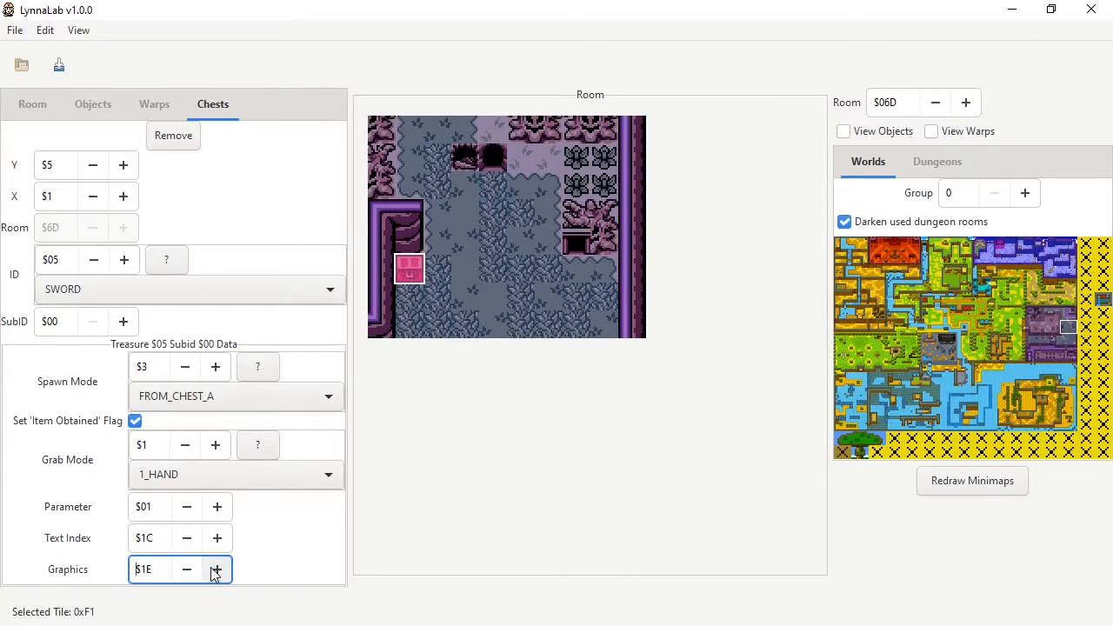
left_click(217, 570)
left_click(216, 571)
left_click(216, 571)
left_click(186, 573)
left_click(186, 573)
left_click(186, 573)
left_click(186, 573)
left_click(186, 573)
left_click(186, 573)
left_click(186, 574)
left_click(186, 573)
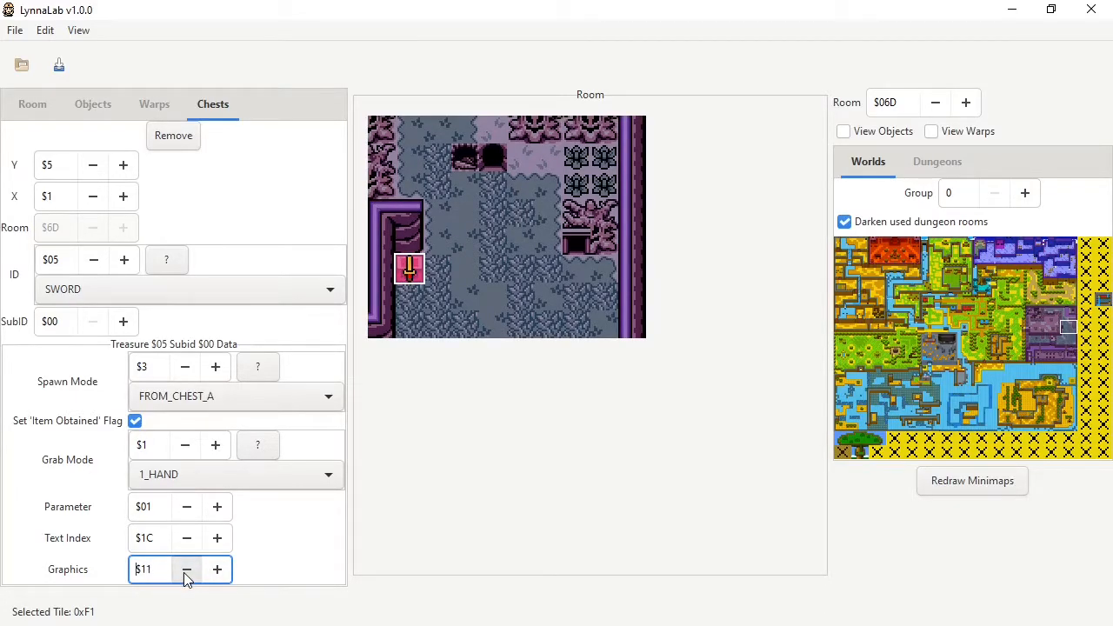
left_click(186, 573)
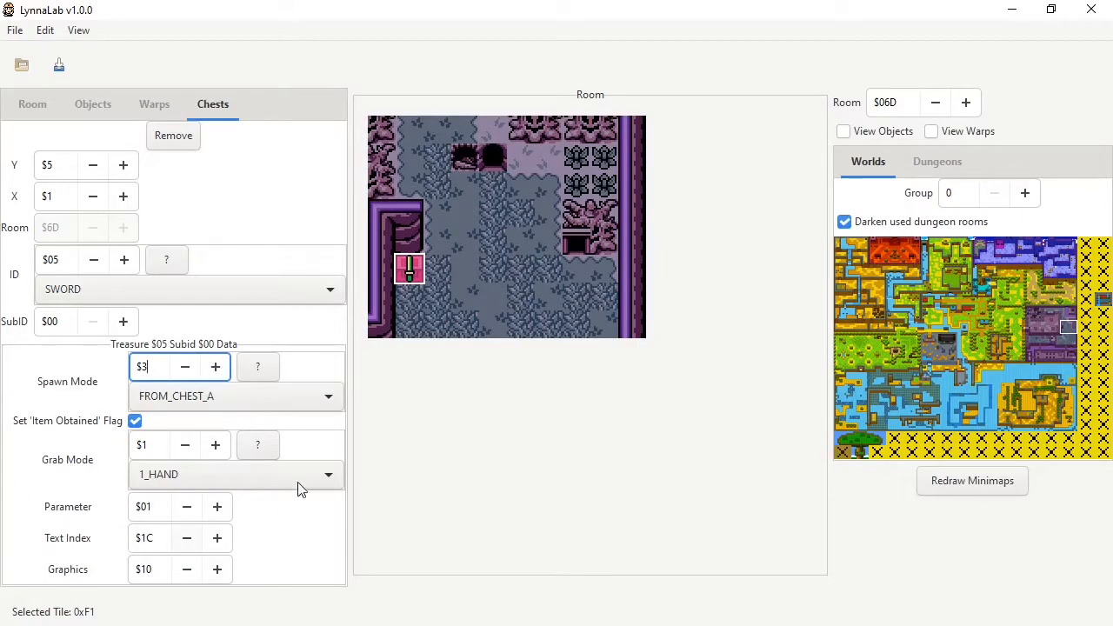
double_click(132, 364)
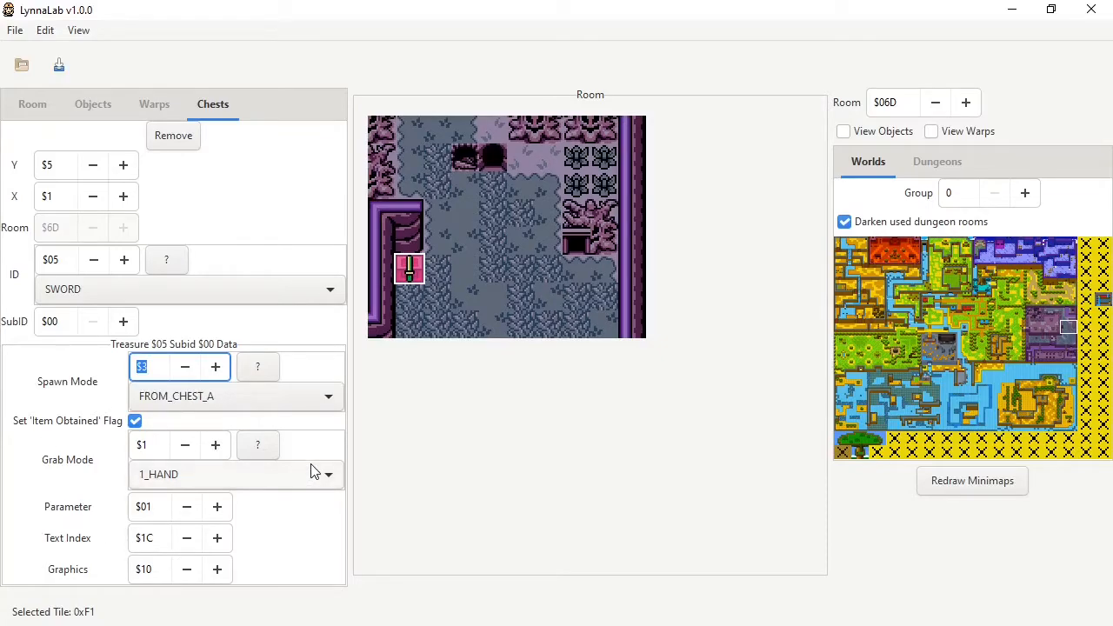
left_click(160, 373)
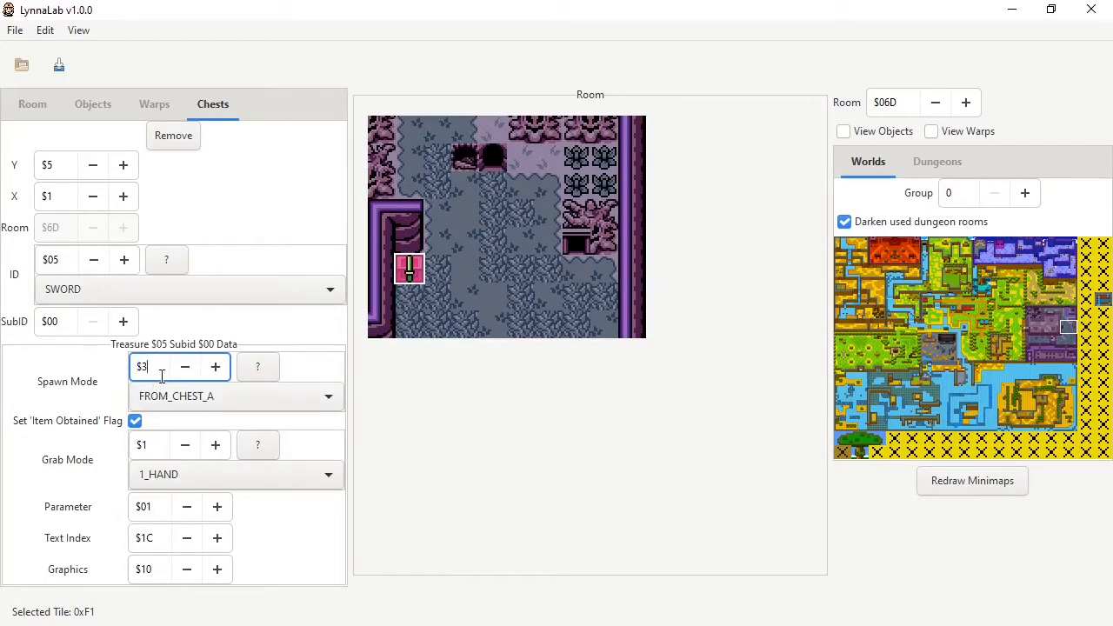
Add a chest with its chest tile to room $424 of dungeon 1, positioned at Y $1, X $7.
left_click(924, 168)
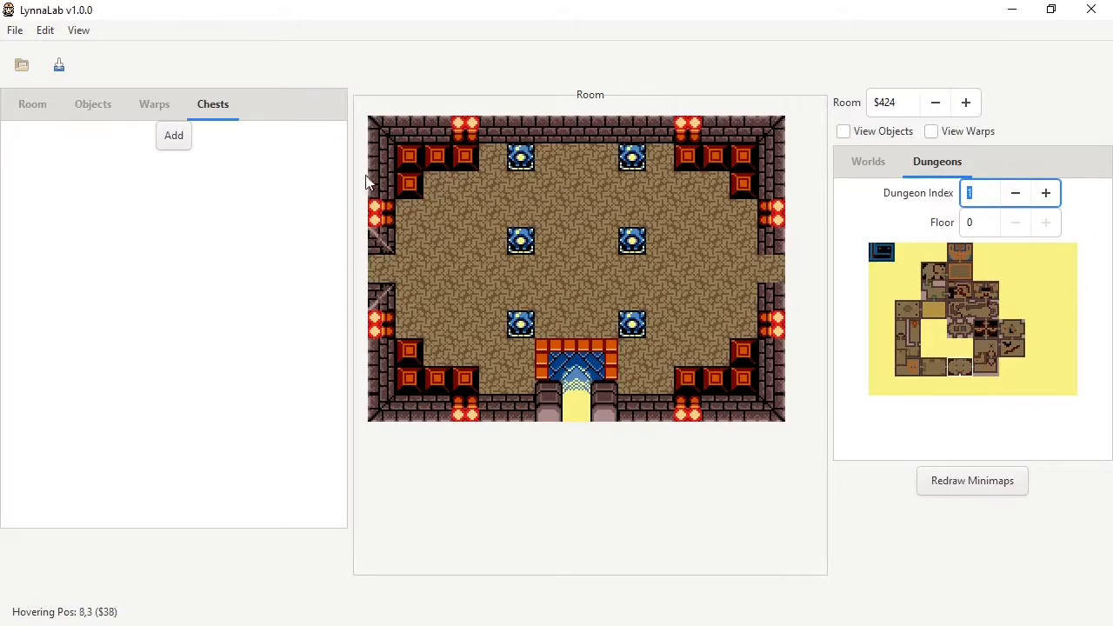
left_click(174, 137)
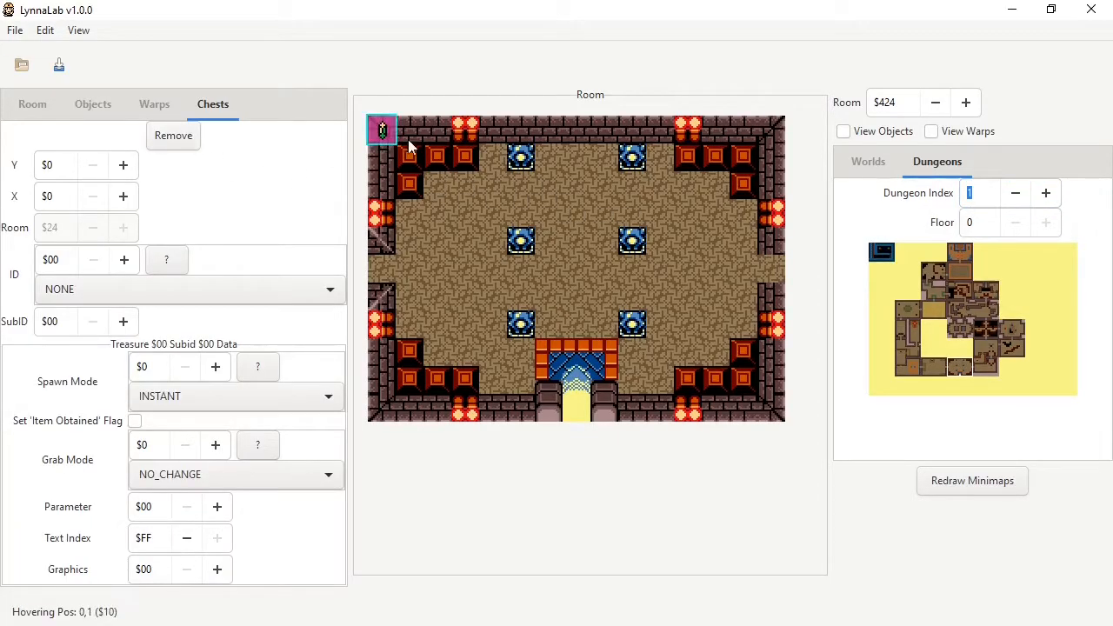
left_click(32, 104)
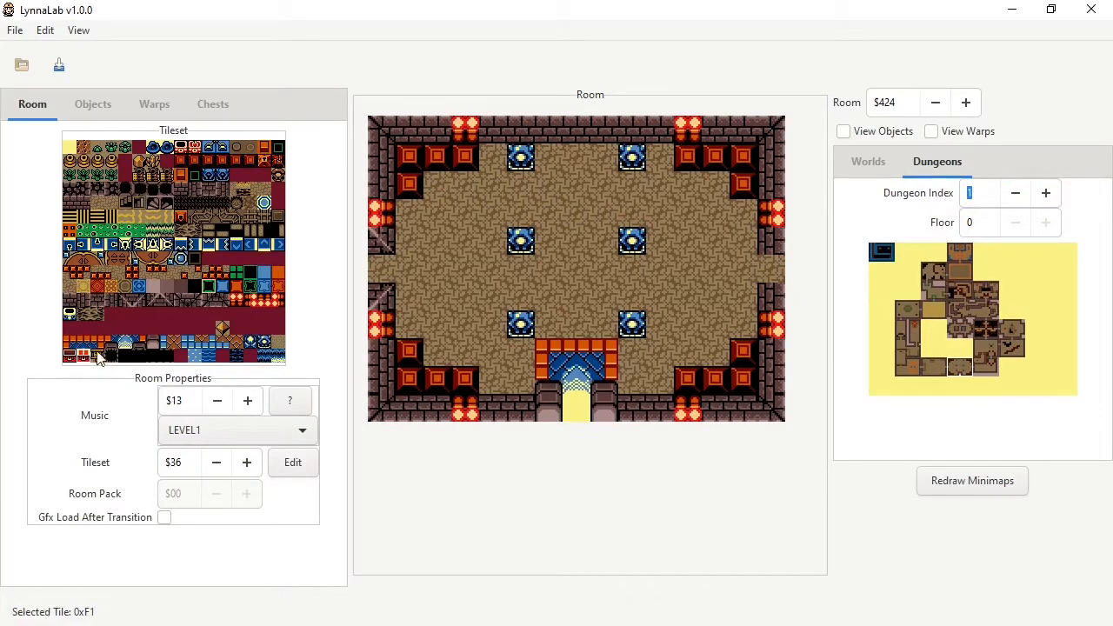
left_click(212, 104)
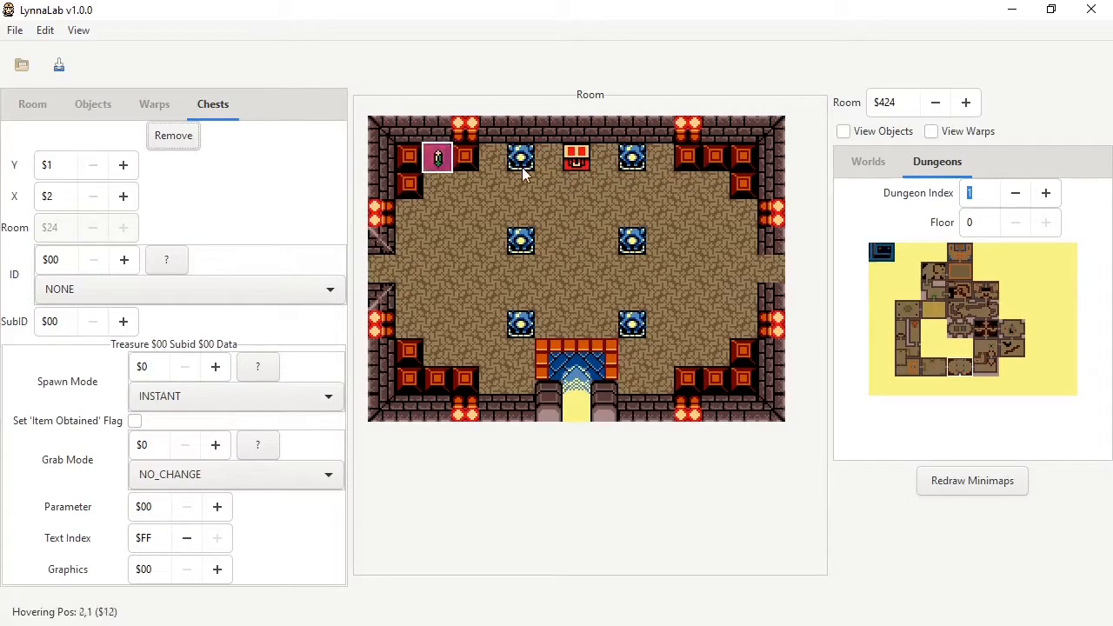
left_click(576, 158)
Set the treasure ID of the chest in room $424 to SMALL_KEY.
left_click(184, 290)
mouse_move(144, 611)
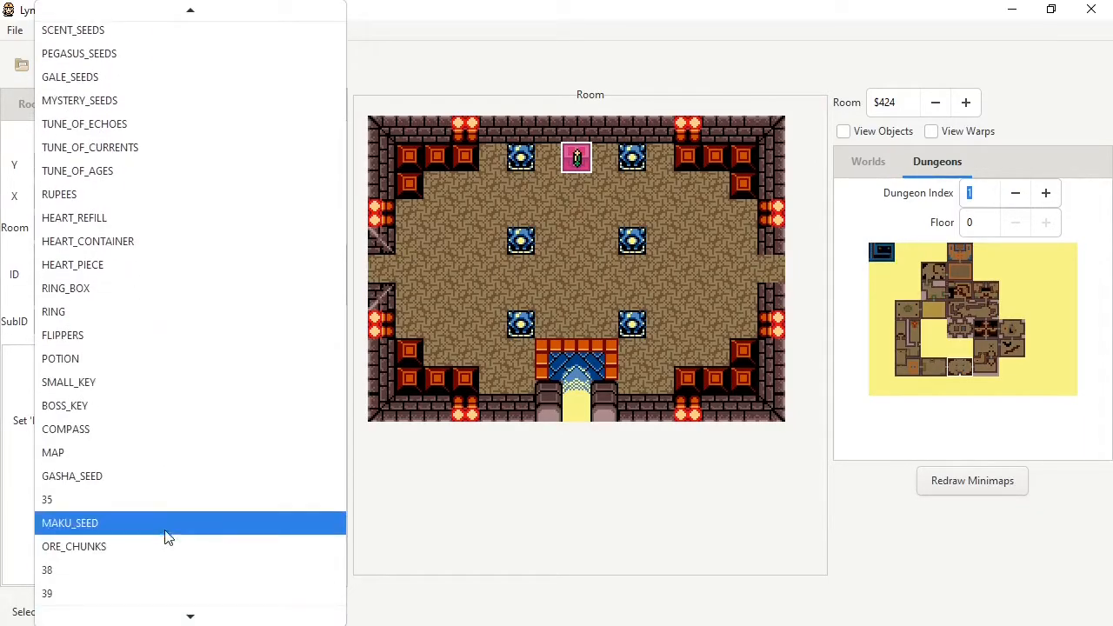
left_click(75, 381)
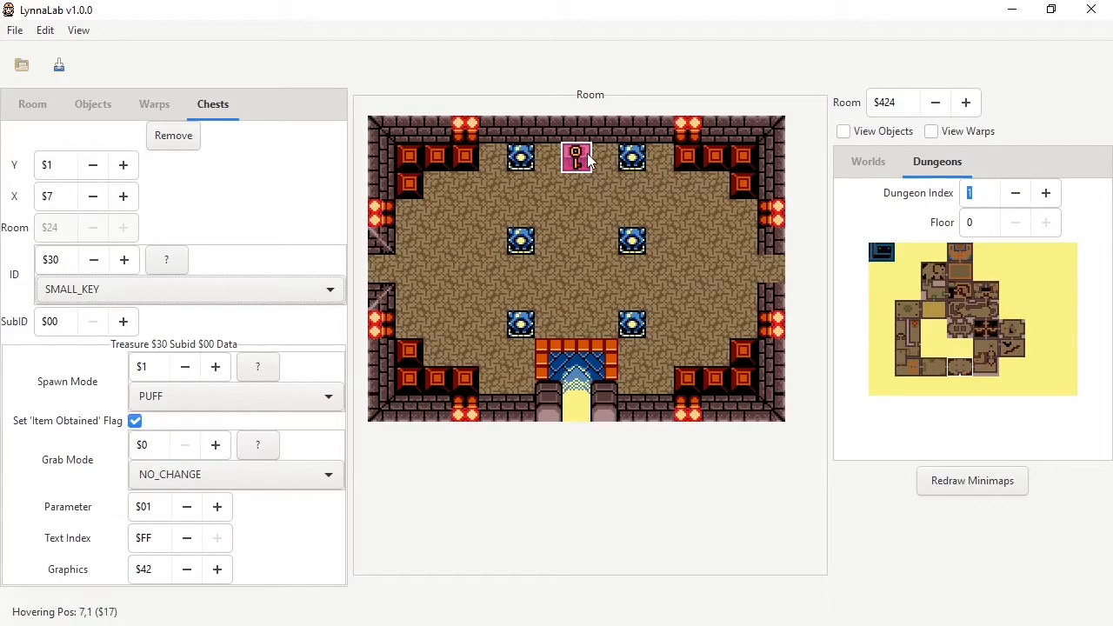
Try the FROM_CHEST_A spawn mode on small key SubID $00 and restore it to PUFF.
left_click(155, 365)
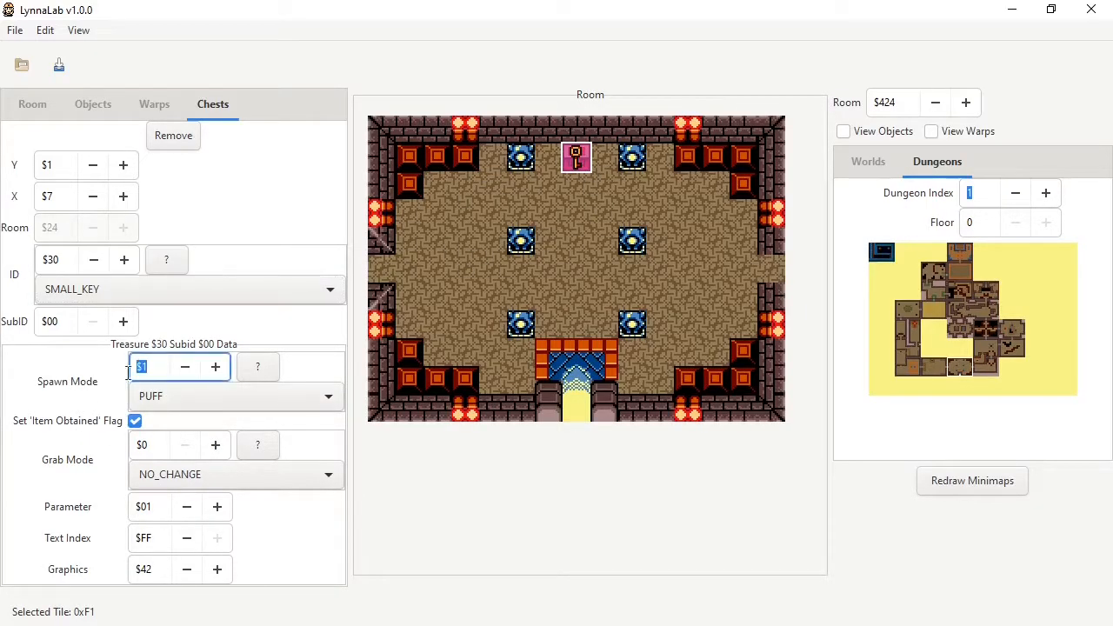
left_click(165, 398)
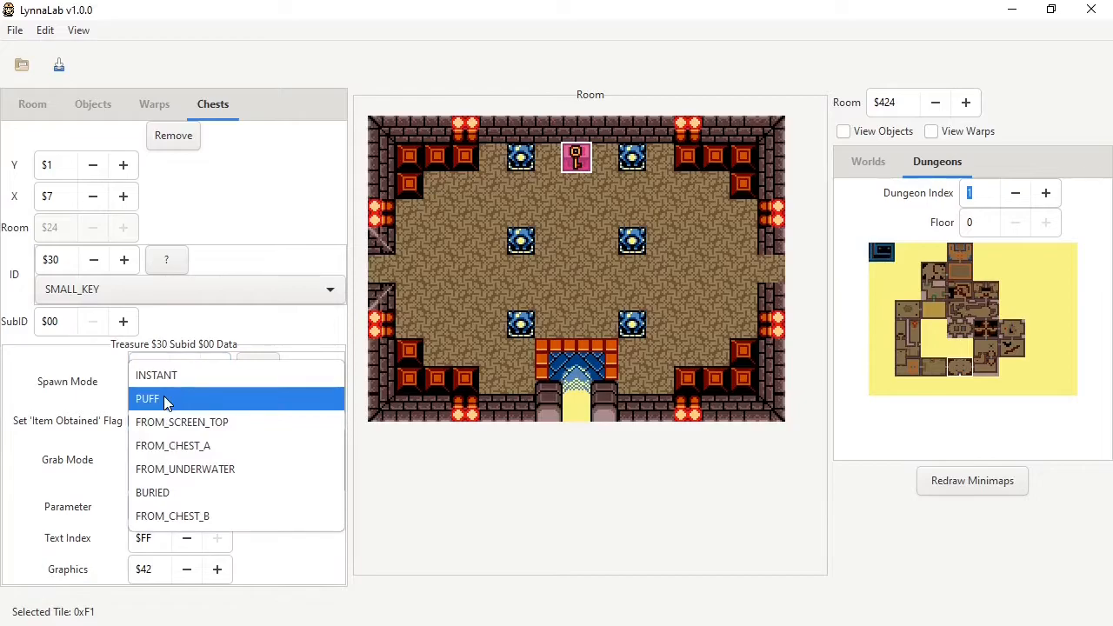
left_click(170, 451)
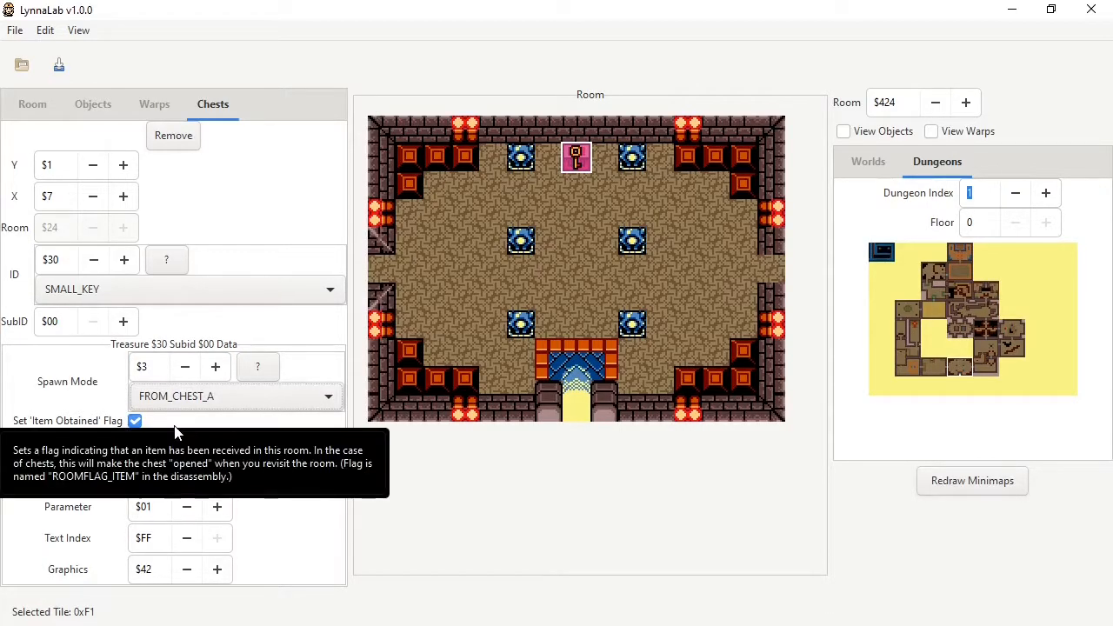
left_click(172, 400)
left_click(173, 400)
left_click(172, 400)
left_click(174, 352)
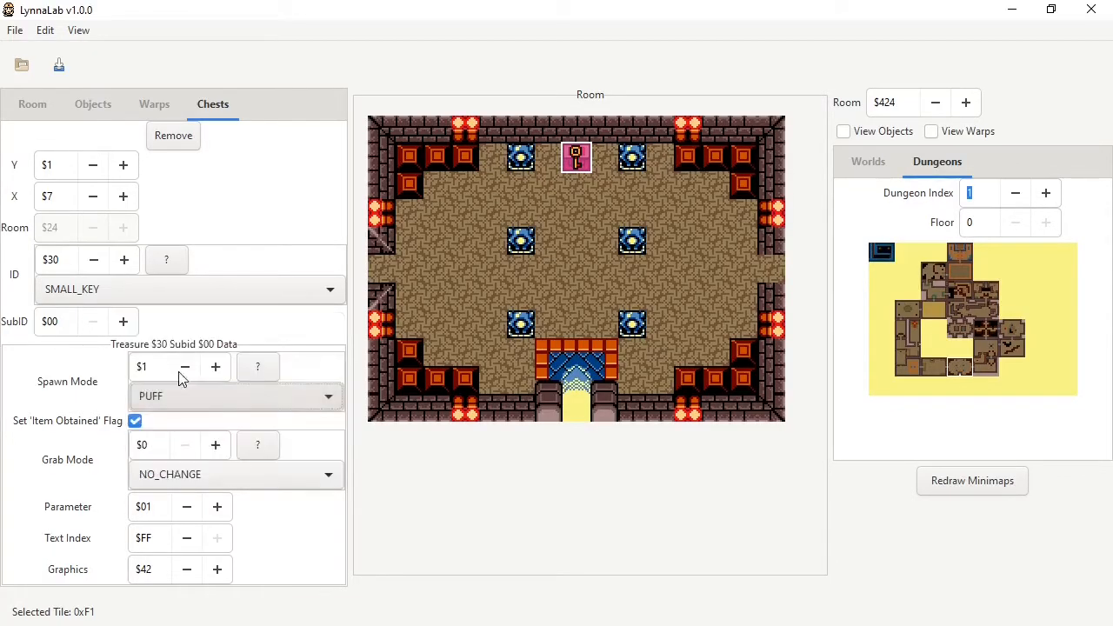
Step the small key's SubID from $00 through $03 and compare the spawn mode of each.
left_click(63, 259)
left_click(66, 321)
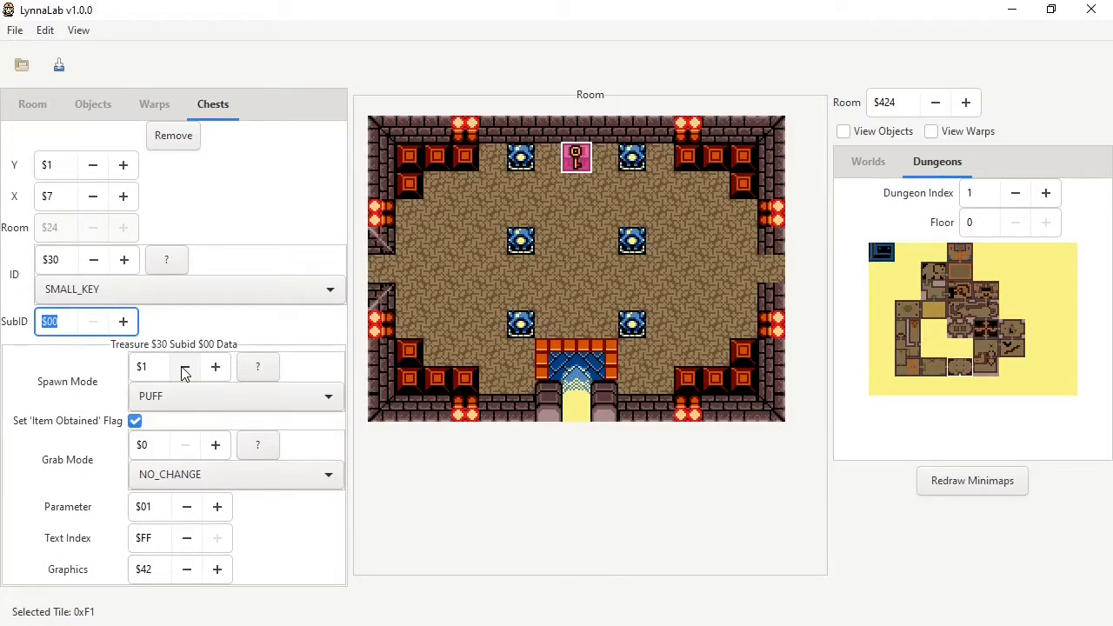
key("Tab")
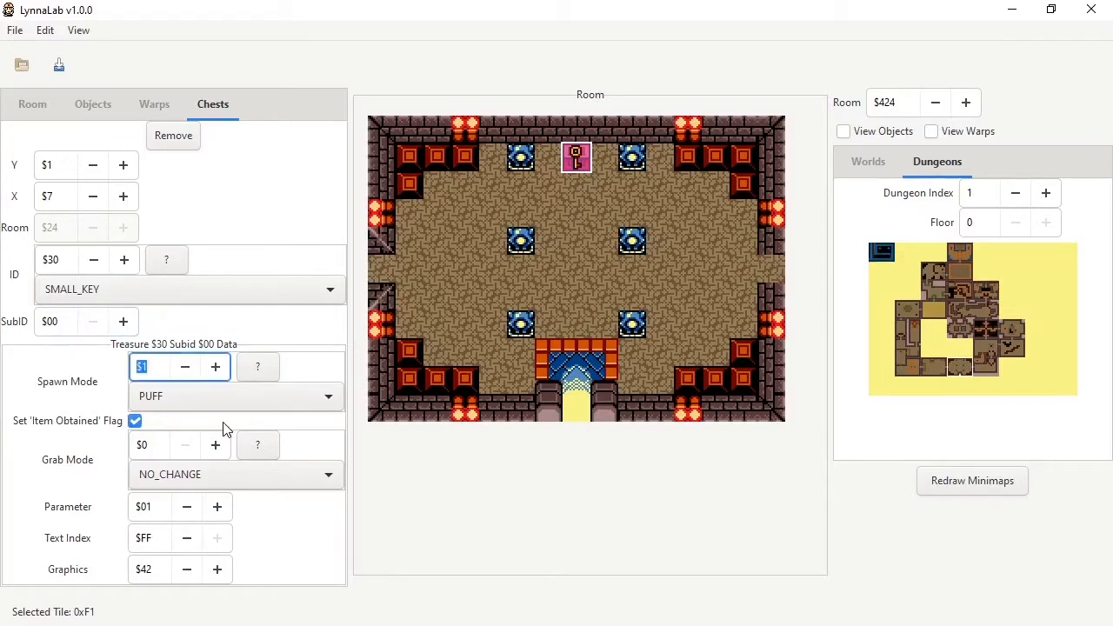
left_click(201, 396)
left_click(201, 394)
left_click(122, 321)
key("Tab")
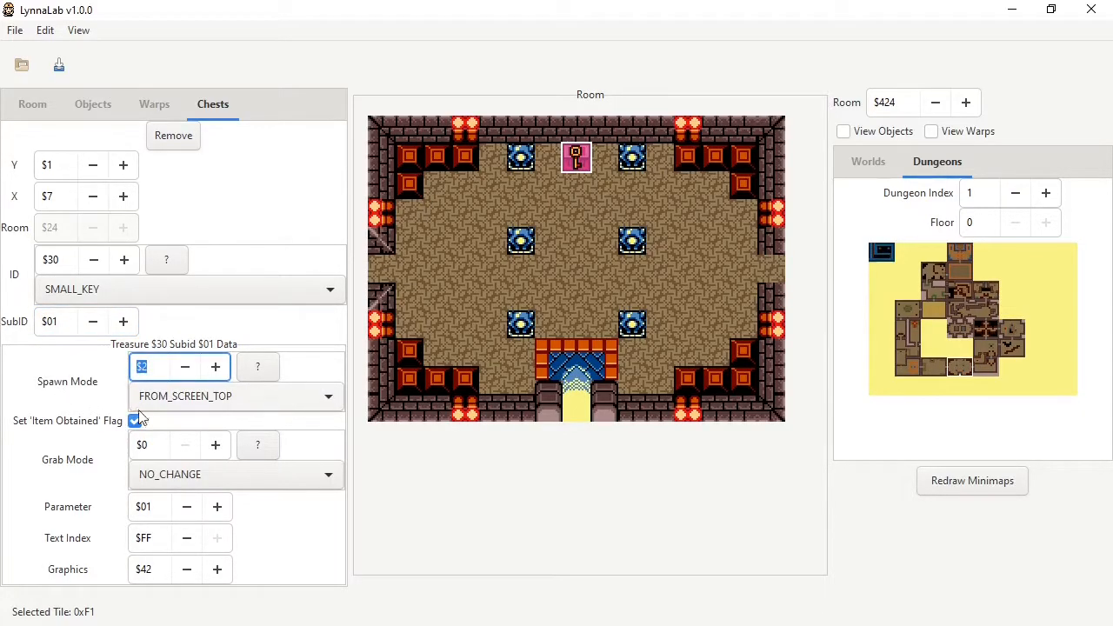
left_click(123, 322)
key("Tab")
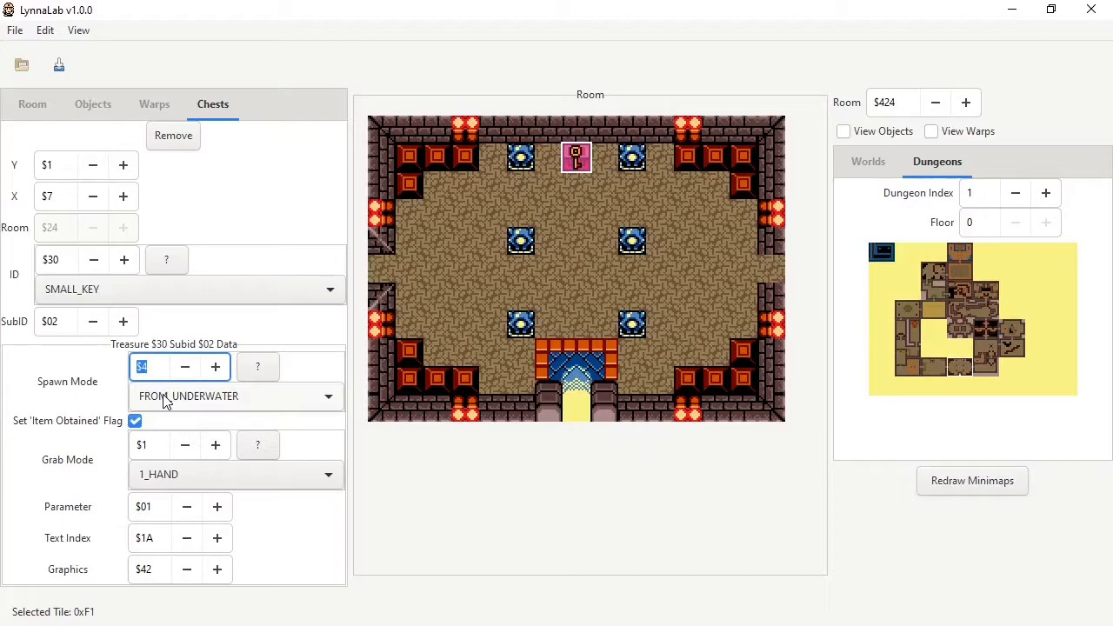
left_click(123, 321)
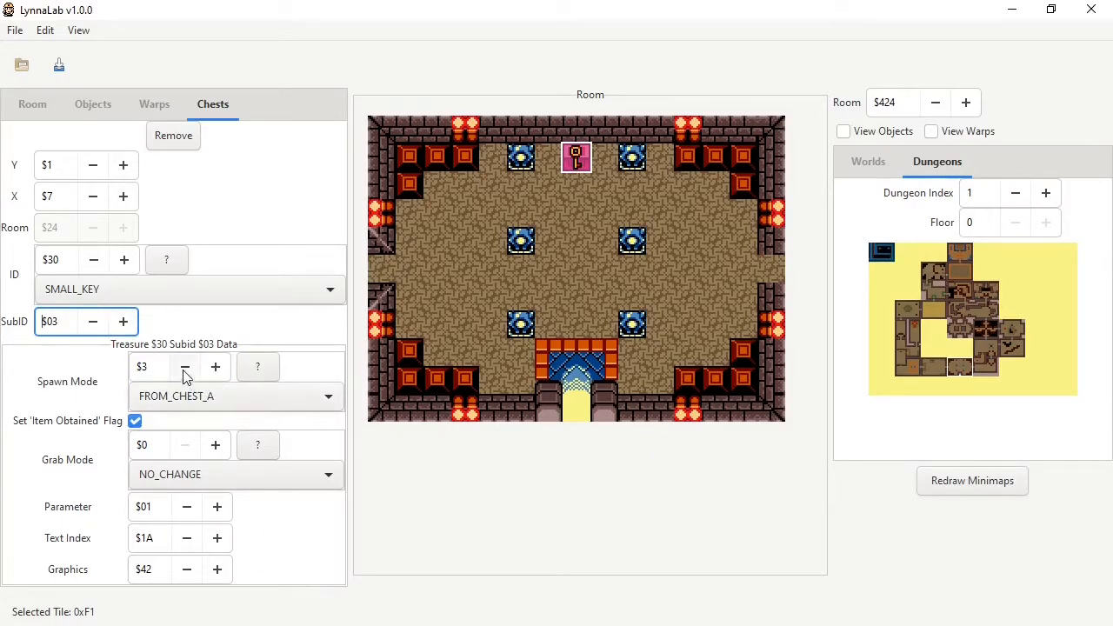
key("Tab")
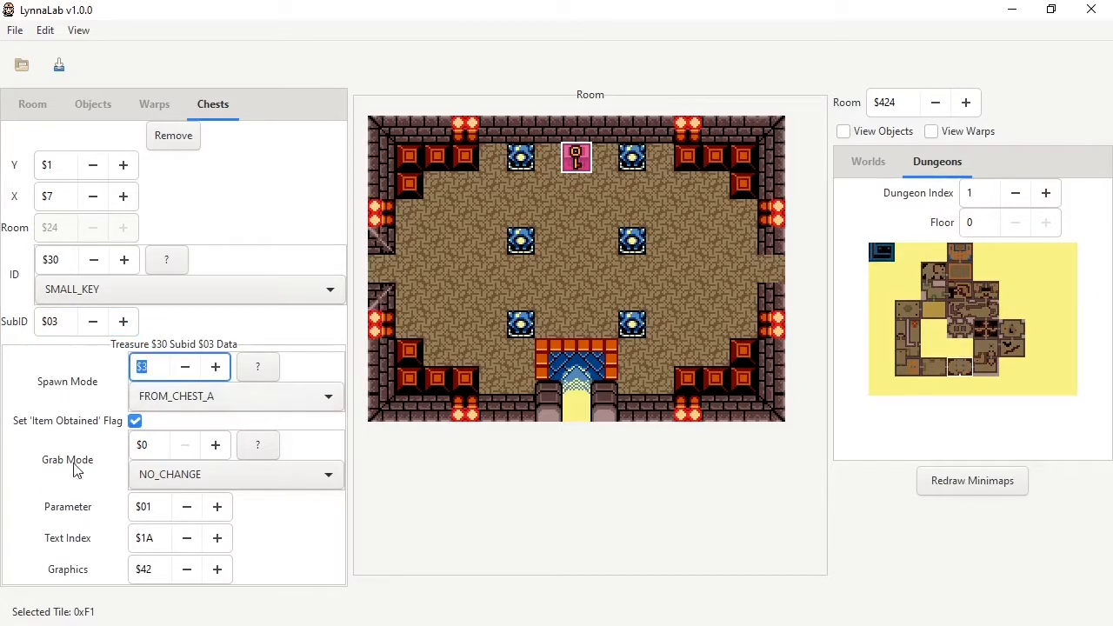
left_click(149, 365)
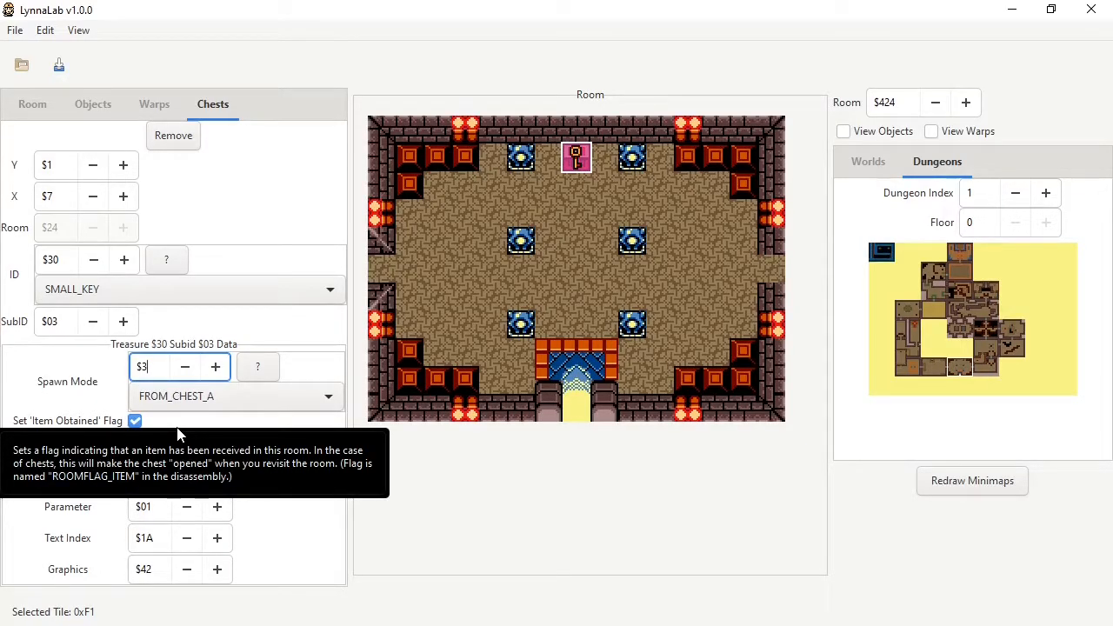
Advance the small key to SubID $04 and create that new treasure subid.
left_click(124, 322)
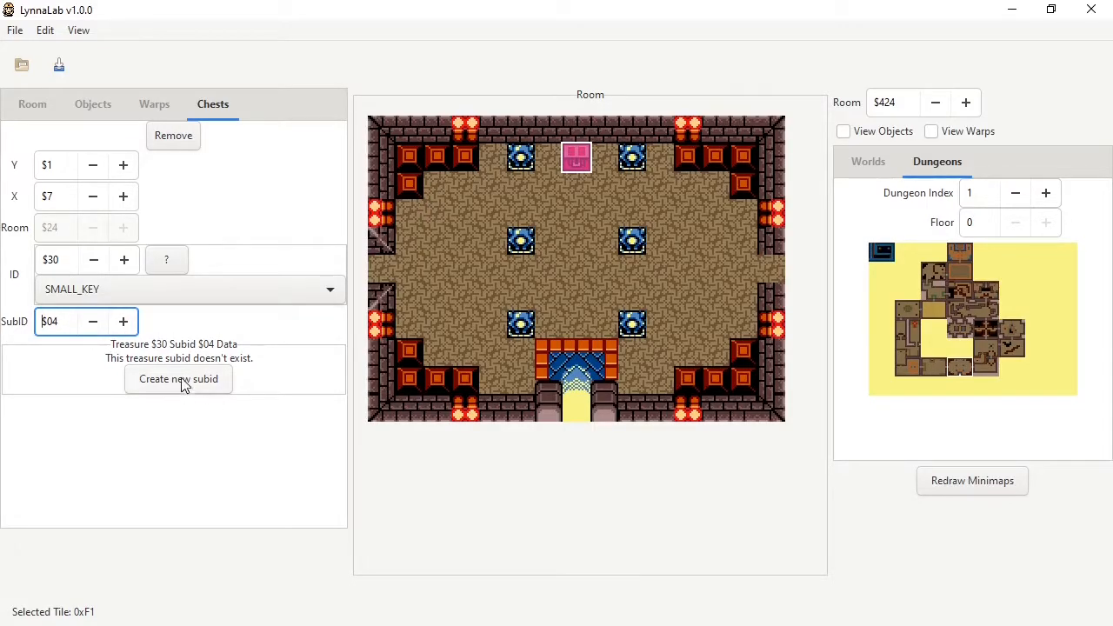
double_click(124, 322)
left_click(152, 388)
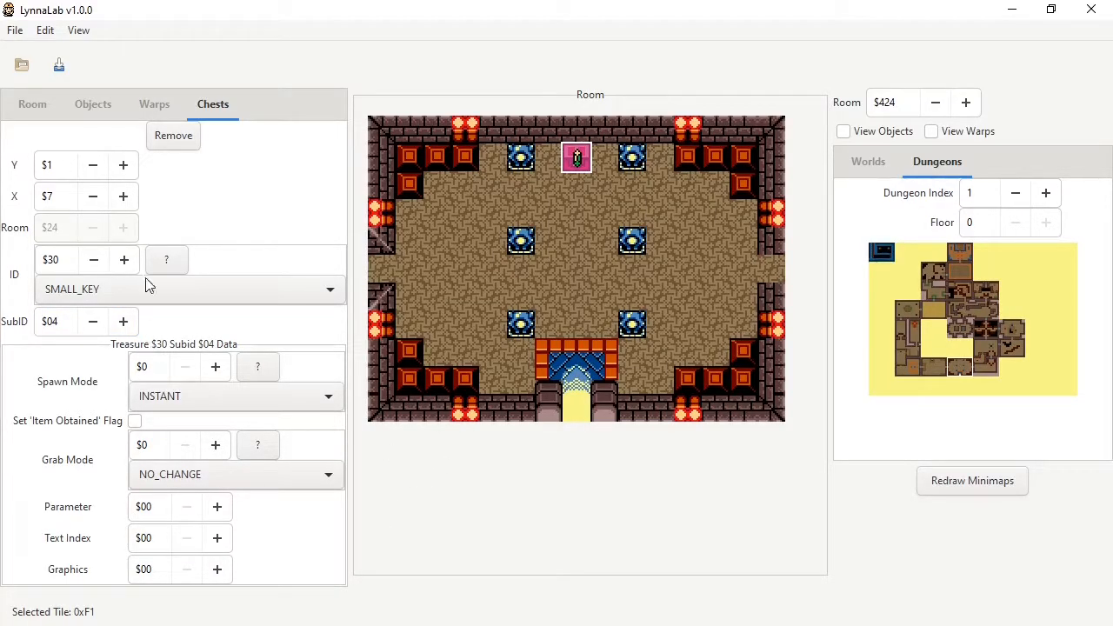
Set the small key chest's SubID to $01.
left_click(93, 322)
left_click(93, 322)
left_click(93, 322)
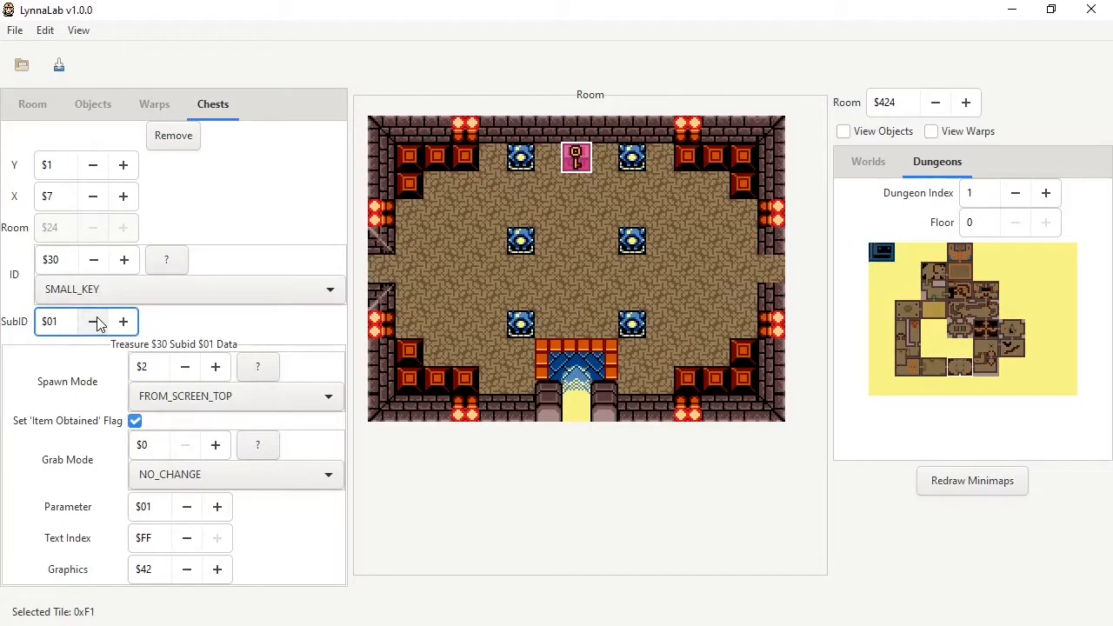
Try the FROM_CHEST_A spawn mode on small key SubID $01 and restore it to FROM_SCREEN_TOP.
left_click(216, 411)
left_click(212, 423)
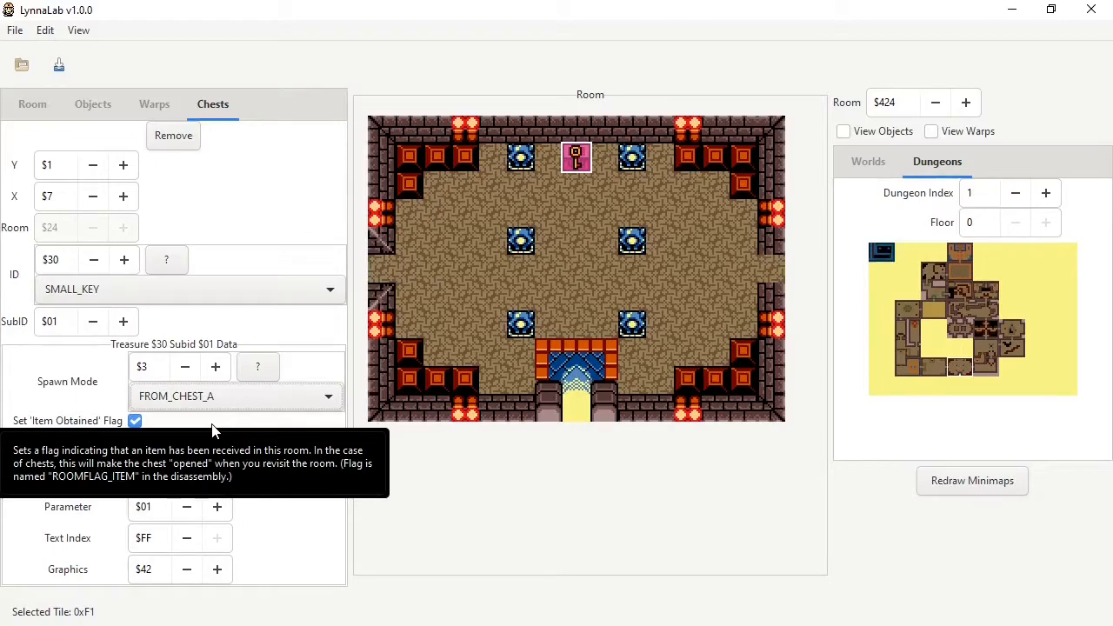
key("Up")
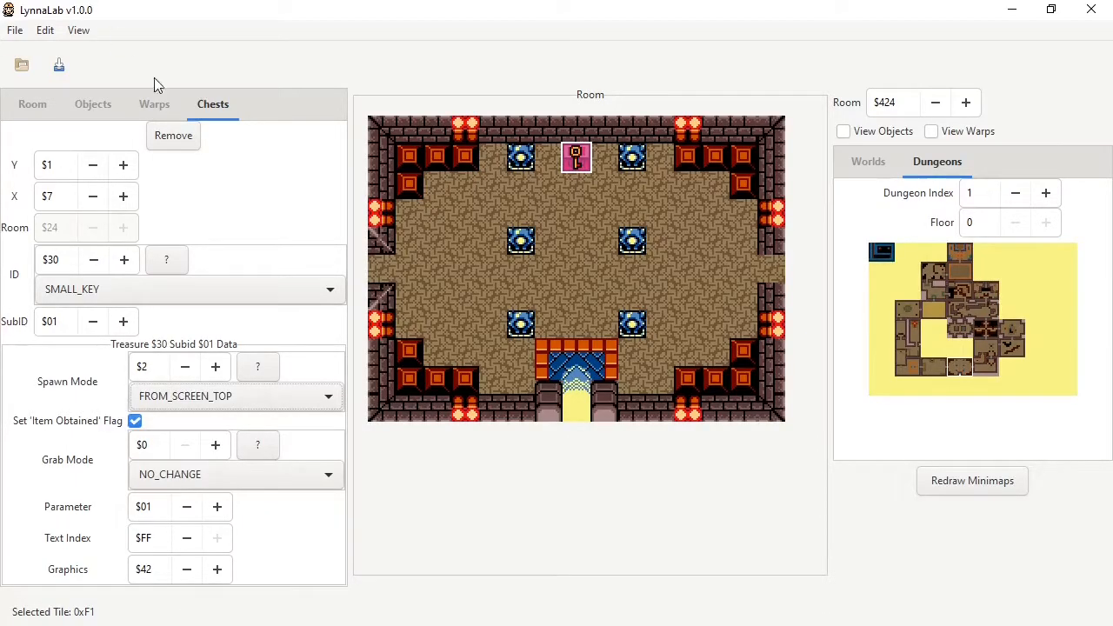
Open tileset $36 of room $424 for editing and select a blank dark red tile in it.
left_click(33, 108)
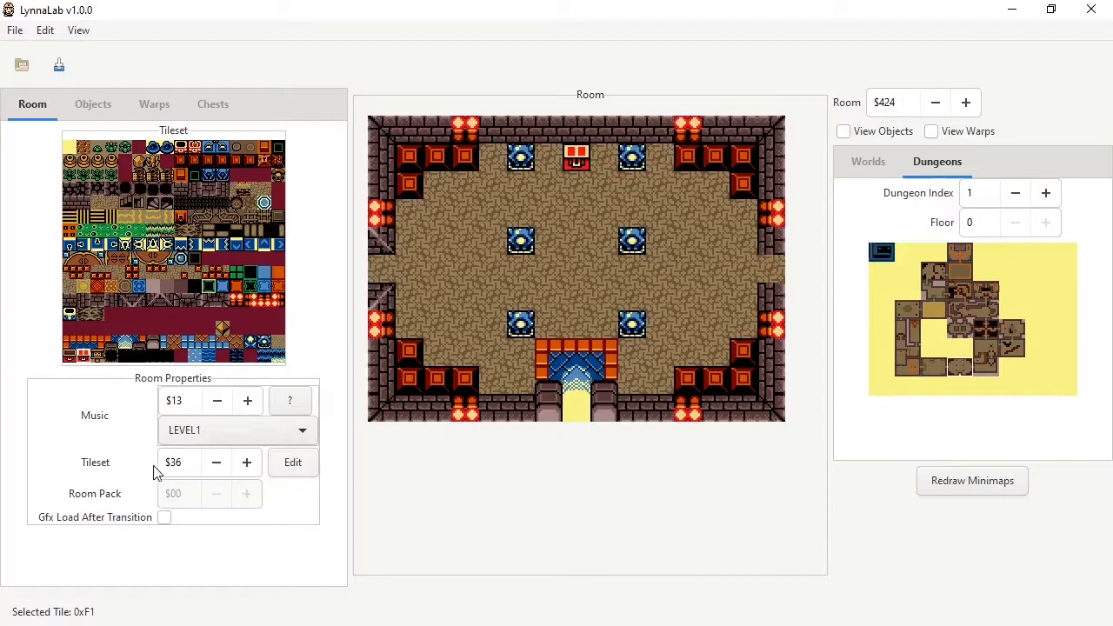
left_click(216, 462)
left_click(247, 462)
left_click(291, 464)
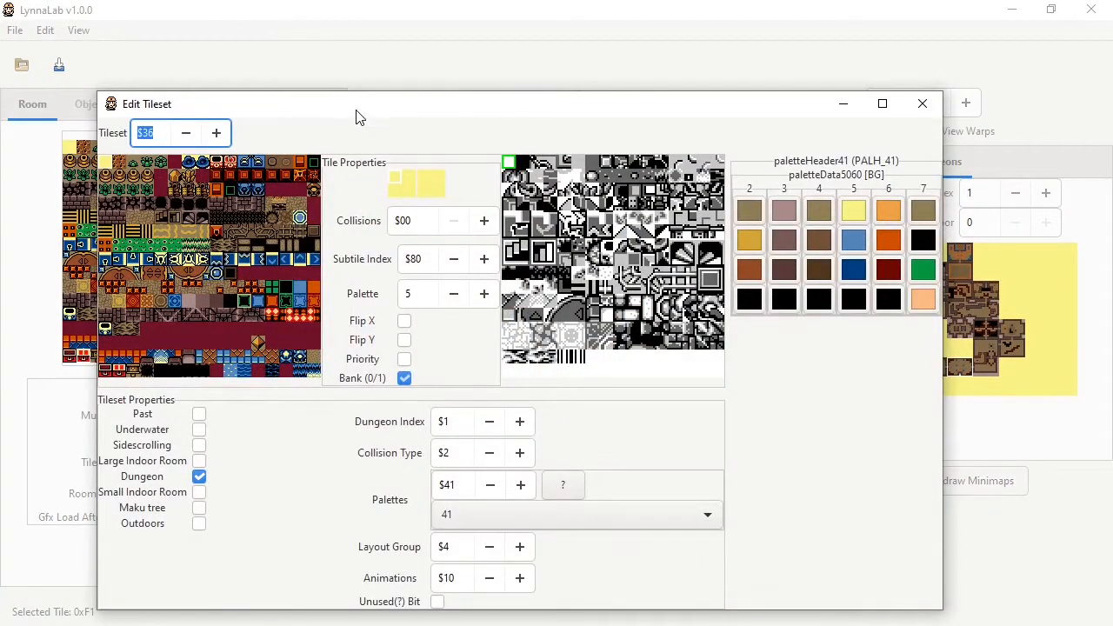
left_click_drag(354, 116, 467, 72)
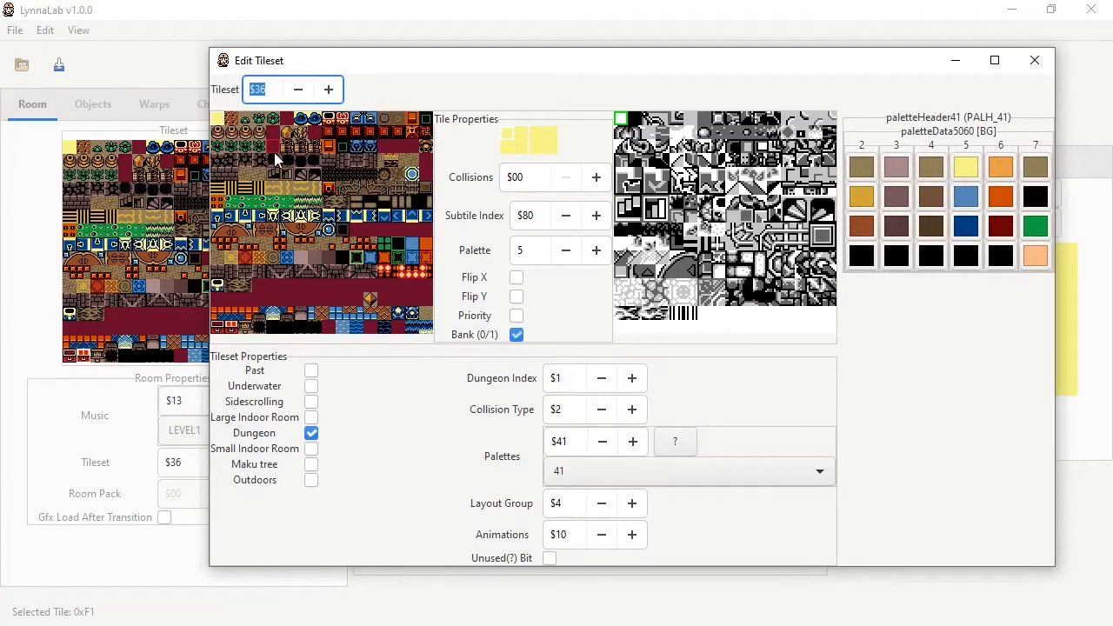
left_click(255, 286)
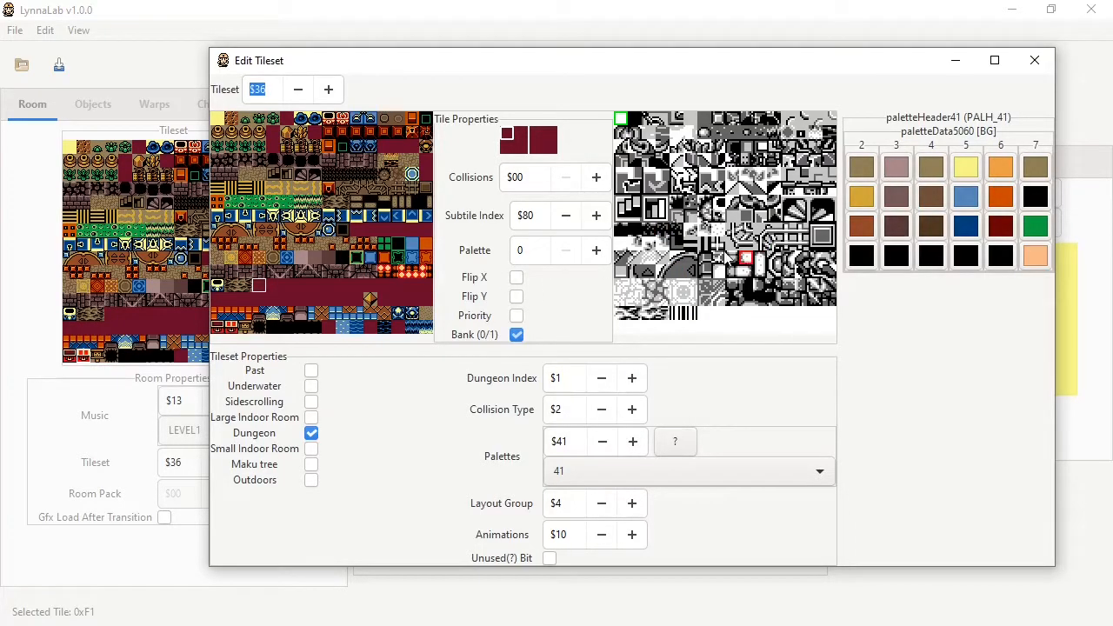
Fill the blank tile's four quadrants with the adjoining 2×2 stone-pattern subtiles spanning $42 to $53.
left_click(648, 288)
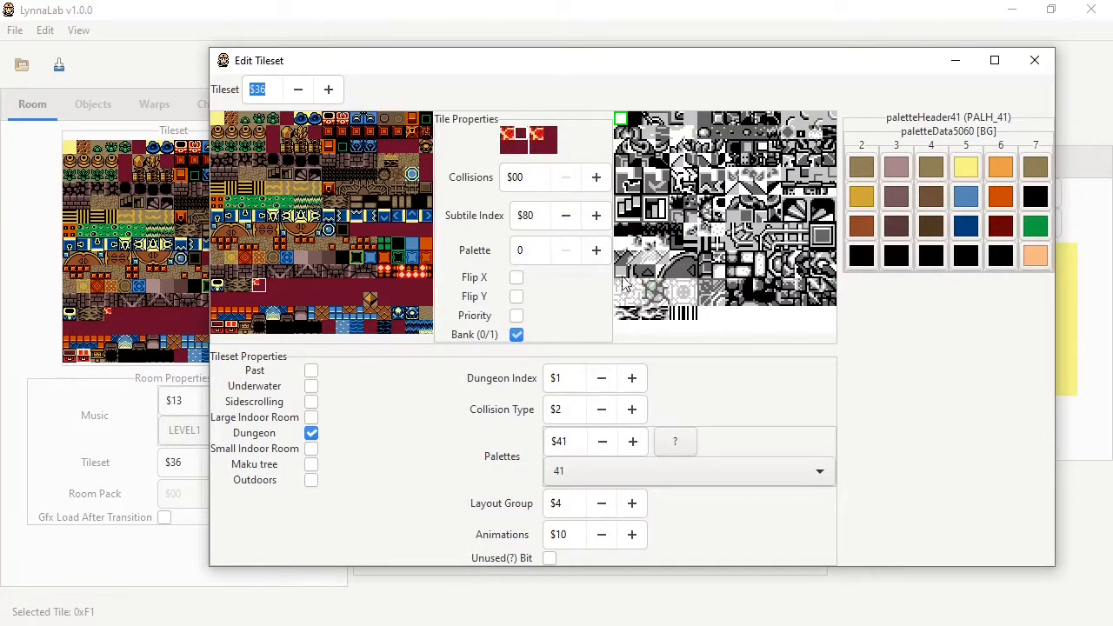
left_click(661, 285)
left_click(648, 299)
left_click(662, 299)
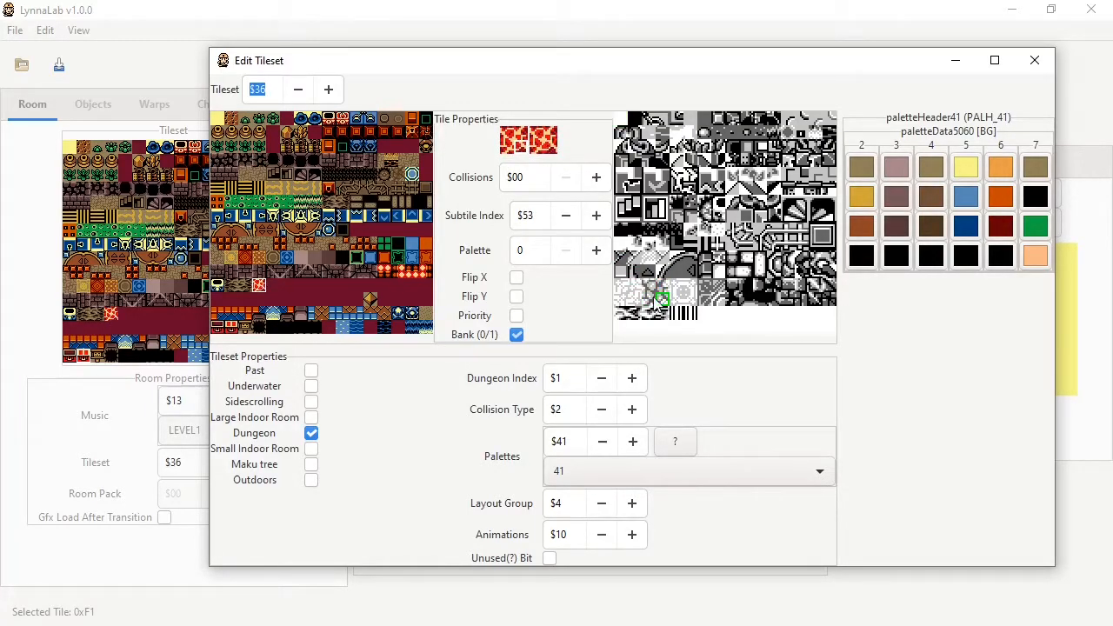
left_click(506, 146)
left_click(509, 132)
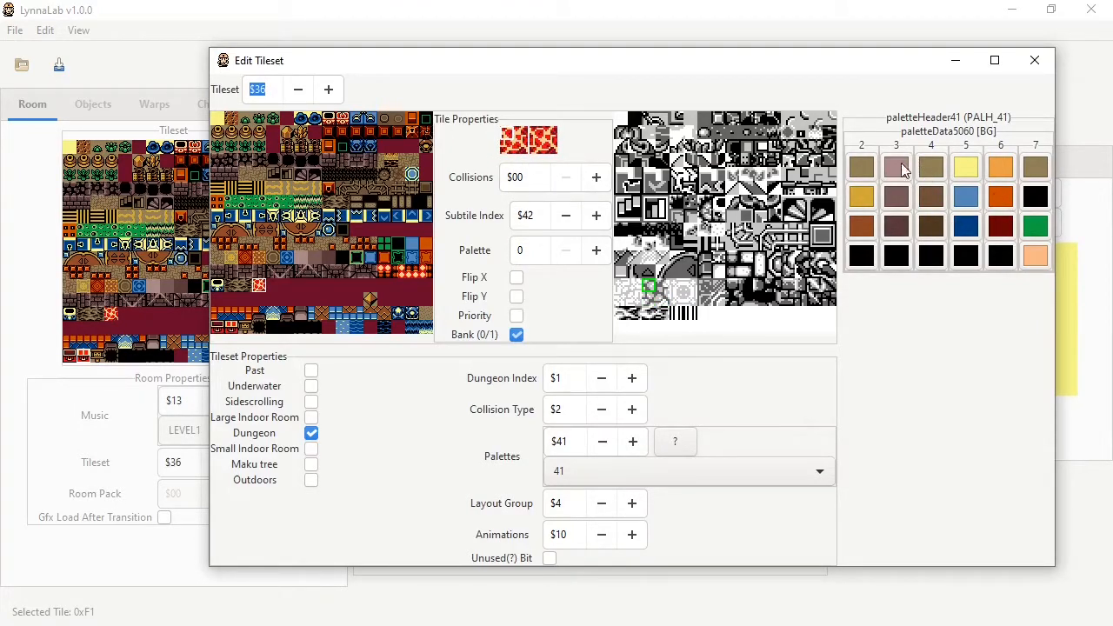
Try palette 2 on the quadrants of the new stone tile.
left_click(539, 250)
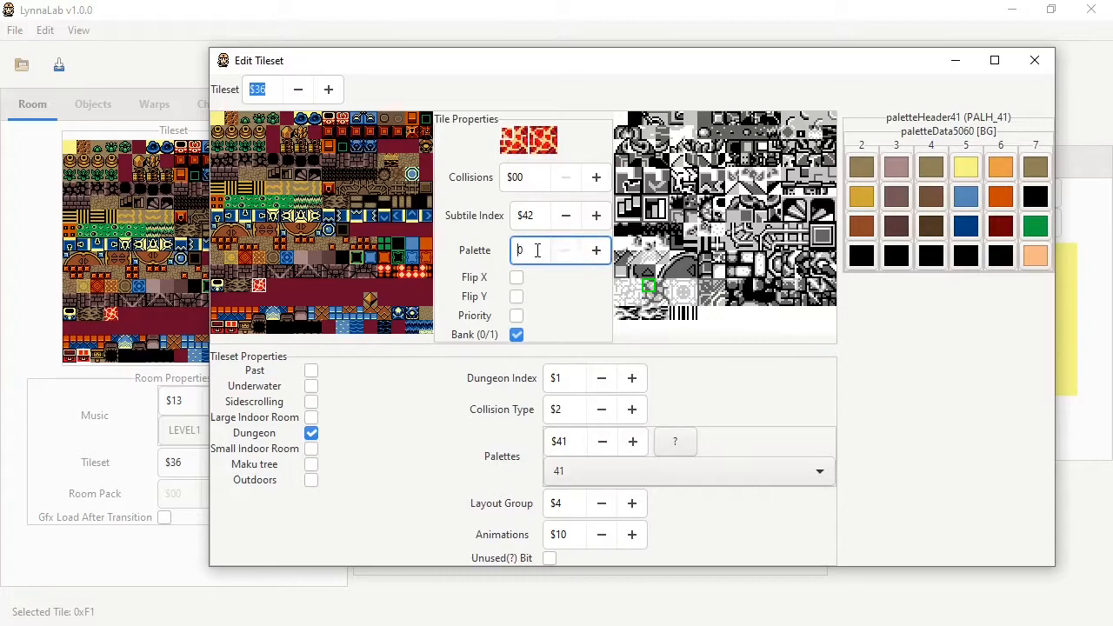
type("0")
left_click(594, 252)
left_click(520, 129)
left_click(594, 251)
left_click(566, 250)
left_click(511, 151)
double_click(595, 245)
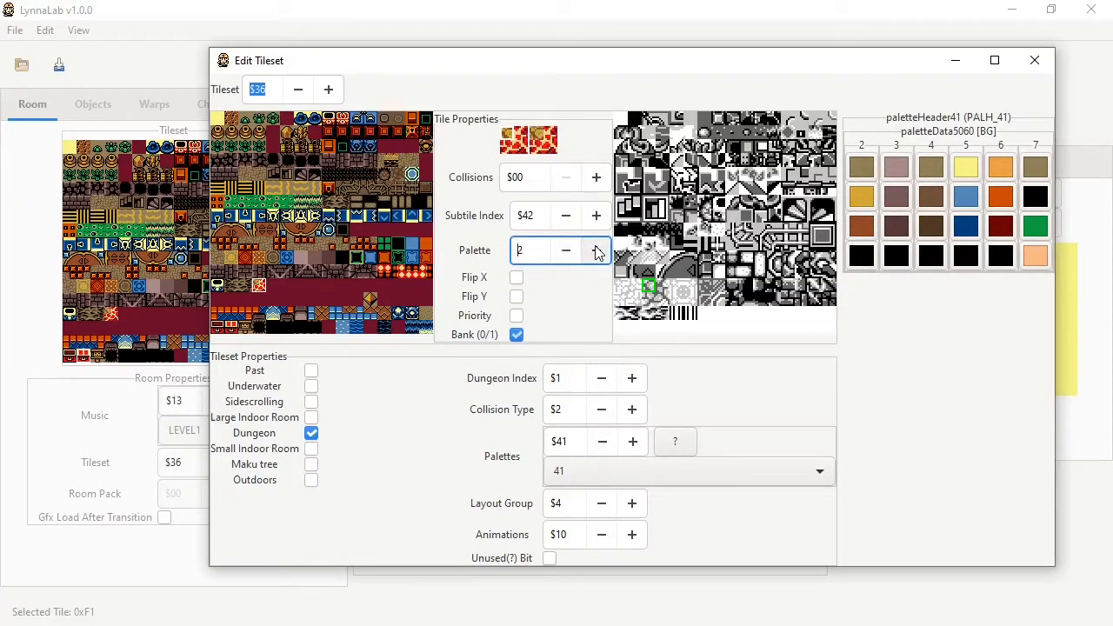
left_click(521, 134)
double_click(600, 246)
left_click(508, 148)
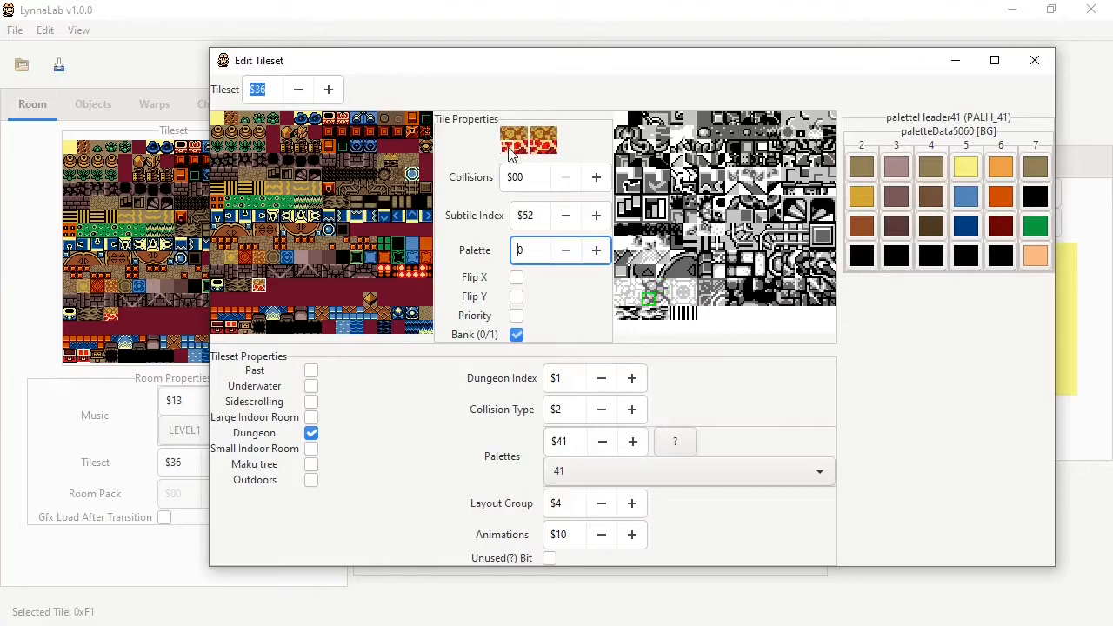
double_click(595, 251)
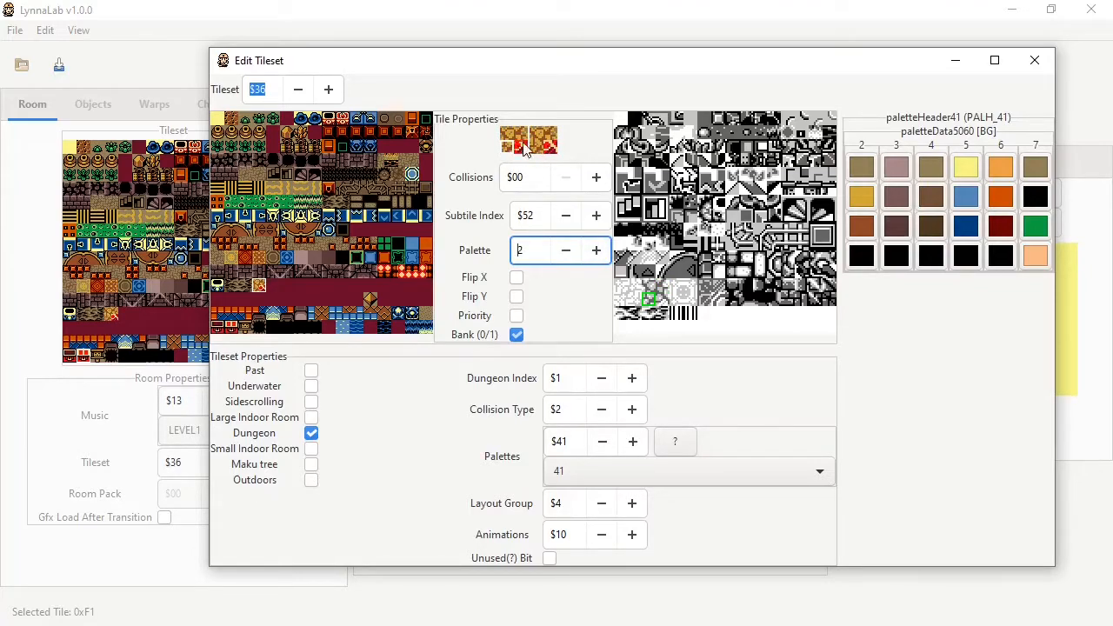
left_click(511, 133)
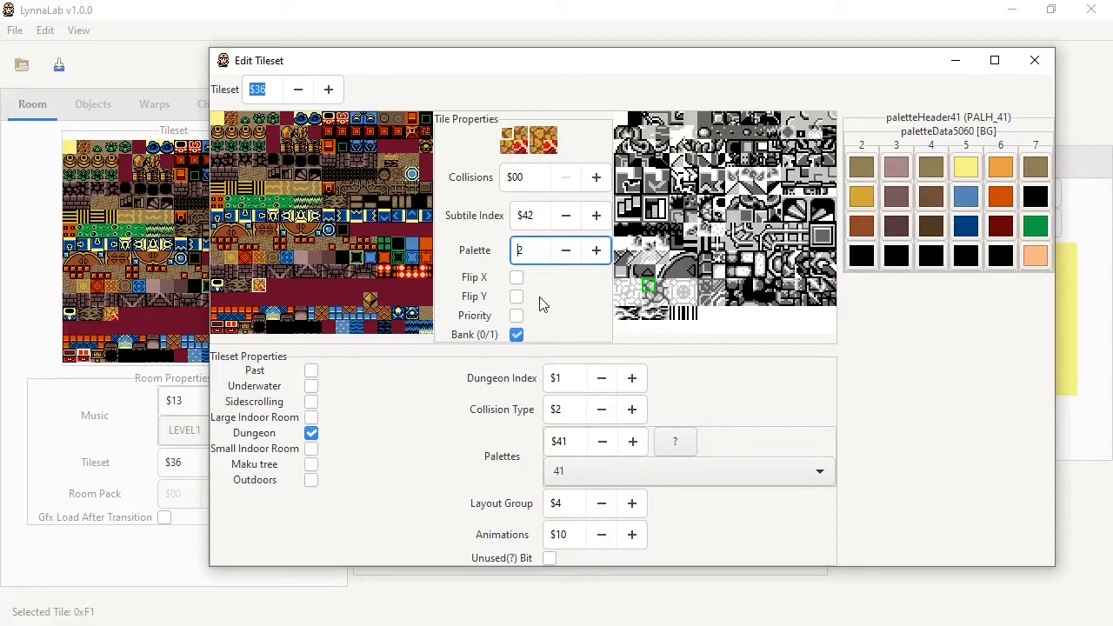
Set all four quadrants of the new stone tile to palette 4.
key("Up")
key("Down")
left_click(522, 132)
key("Up")
key("Up")
left_click(510, 130)
left_click(509, 148)
left_click(517, 151)
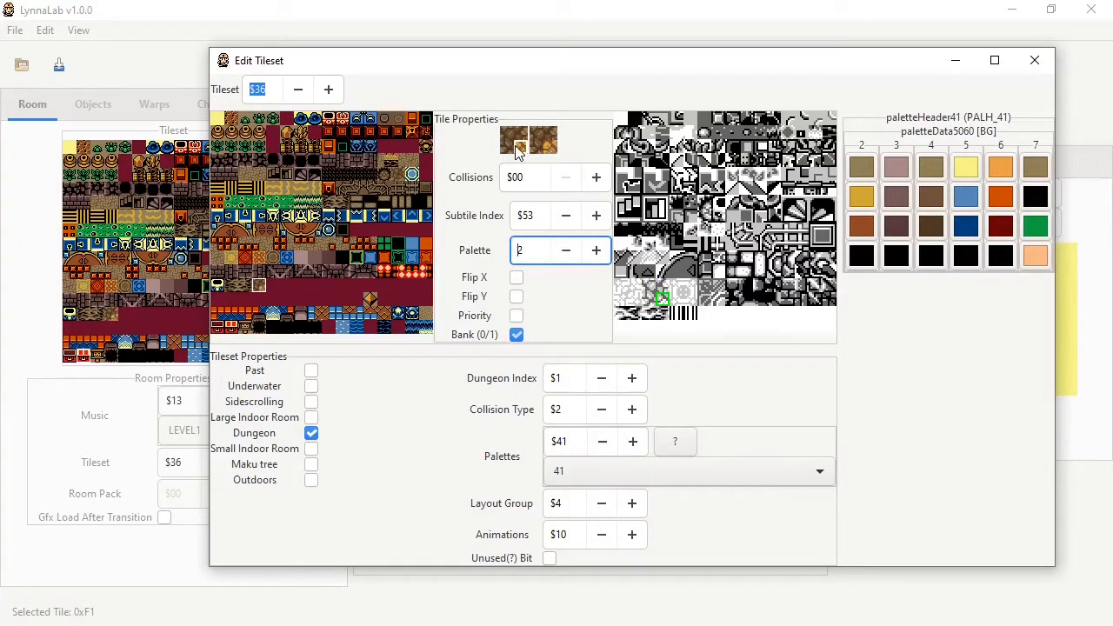
key("Up")
key("Up")
left_click(522, 133)
left_click(507, 134)
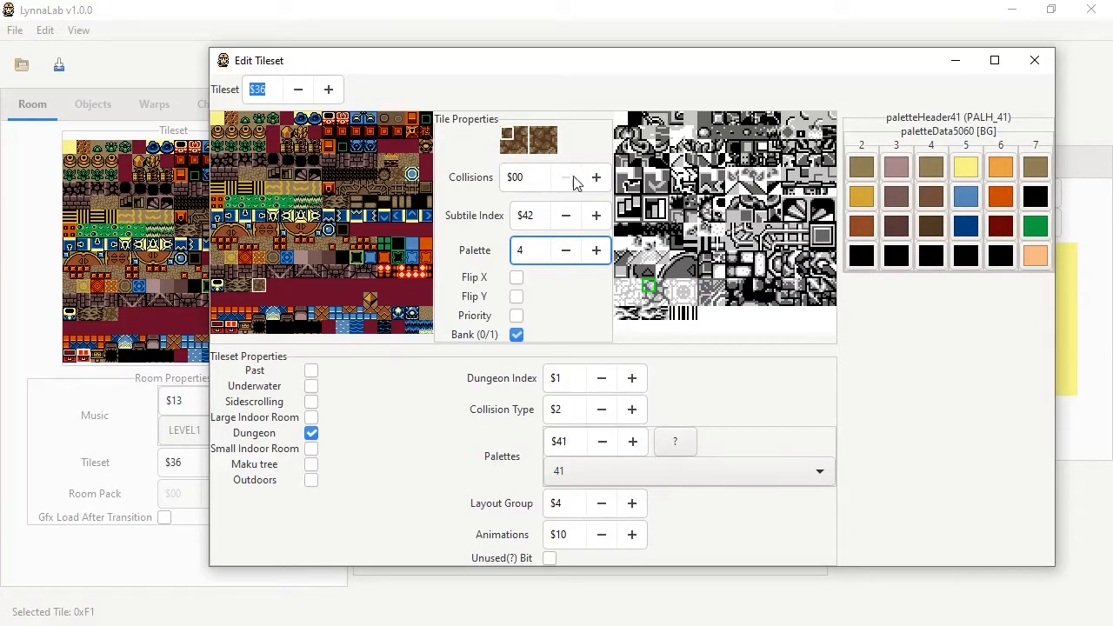
left_click(522, 133)
left_click(517, 133)
left_click(511, 150)
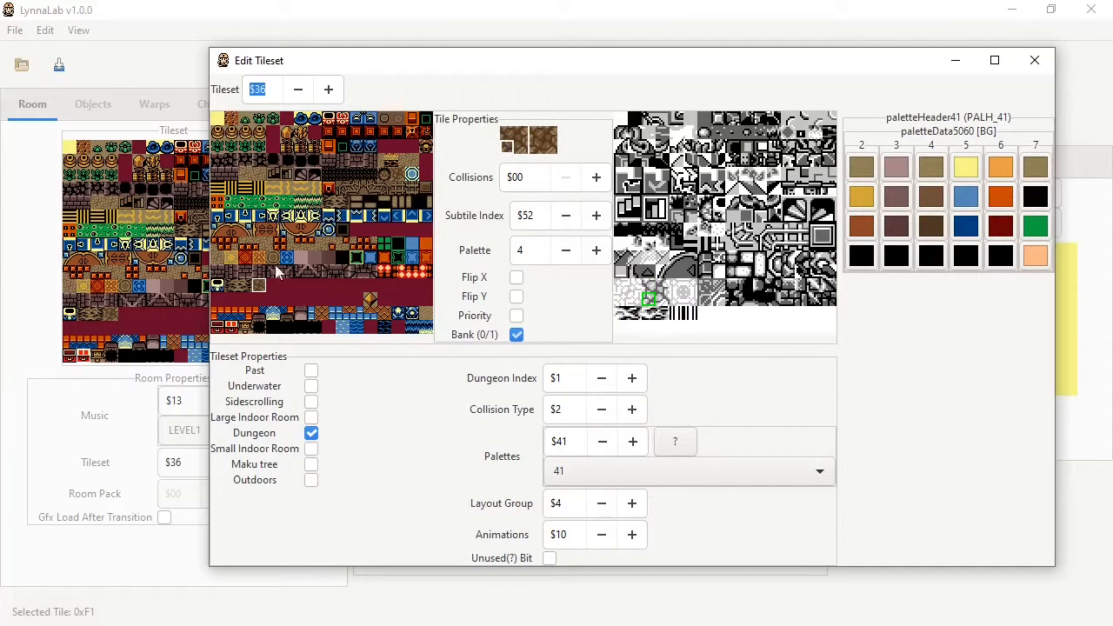
Paint a patch of the new brown stone tile 0xC3, about four tiles wide and three tall, around the room's middle-left statue.
left_click(243, 275)
left_click(261, 289)
left_click_drag(335, 63, 330, 343)
left_click(459, 209)
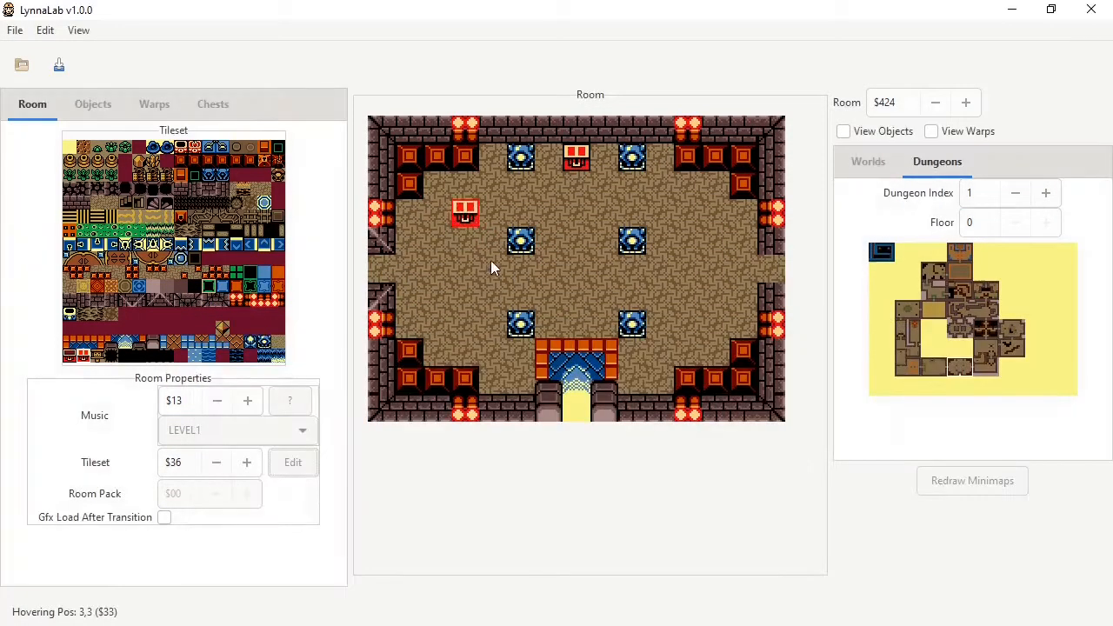
left_click(508, 272)
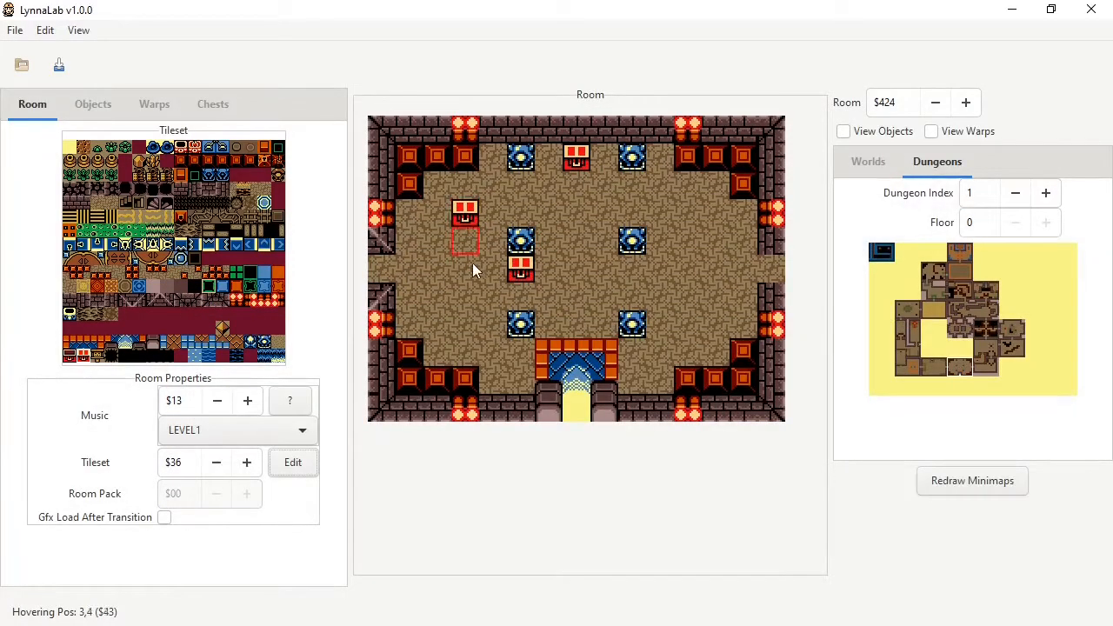
left_click(110, 313)
left_click_drag(461, 219, 464, 270)
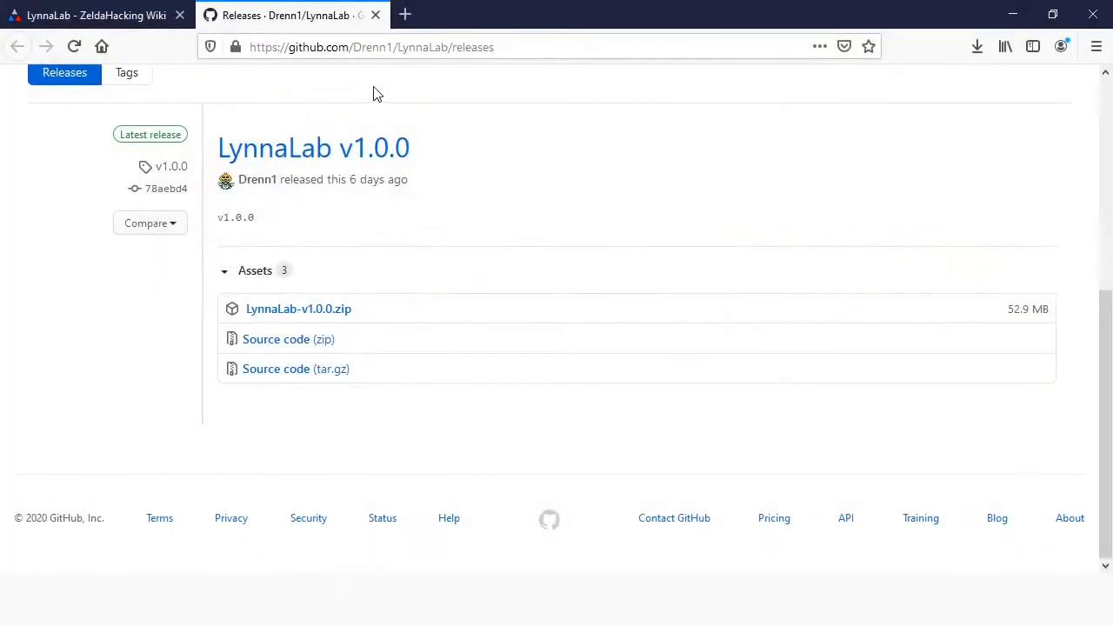
Switch to the ZeldaHacking Wiki in the browser and search for the "tile behaviour" article.
left_click(131, 15)
scroll(887, 154, "up", 5)
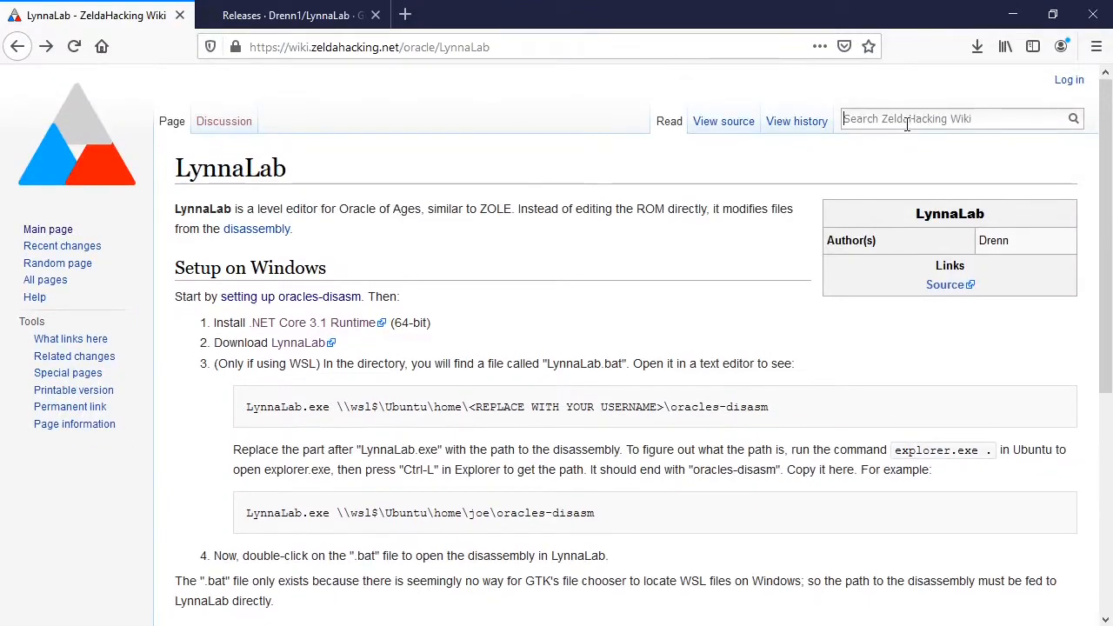
left_click(907, 119)
type("tile be")
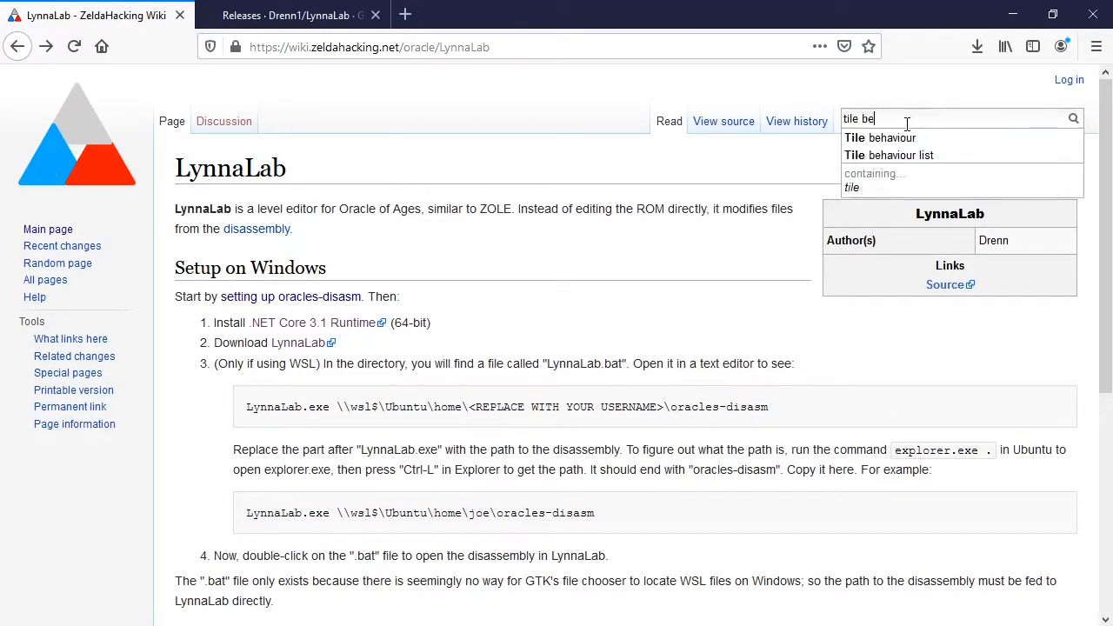
type("haviour")
key("Return")
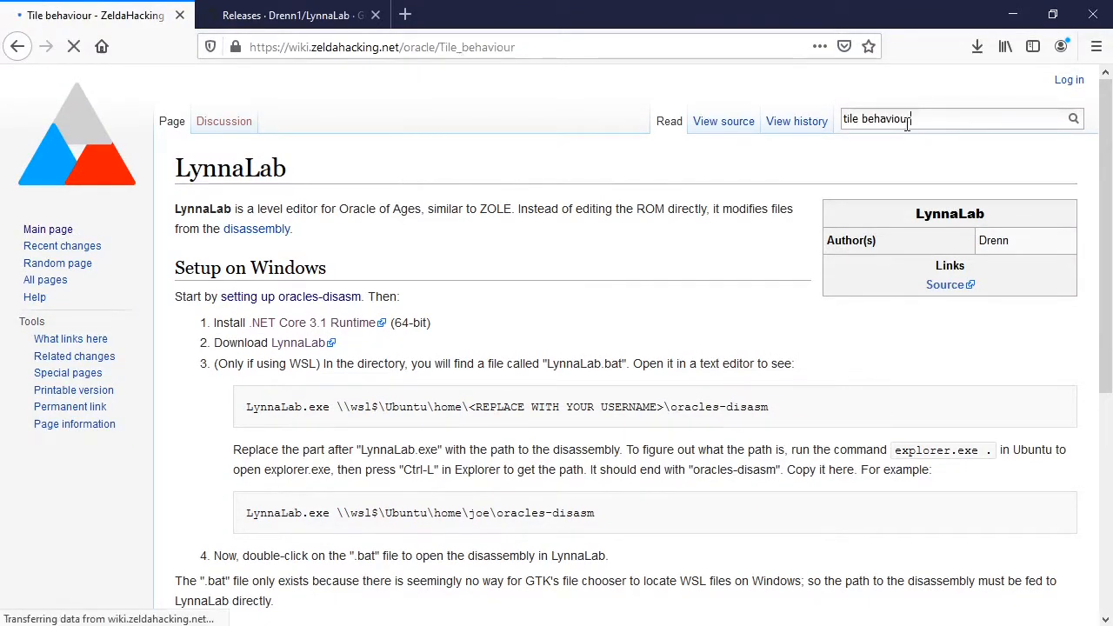
Read the article's collision modes, basic solidity section and the start of the "Tables in the code" list.
scroll(354, 228, "down", 5)
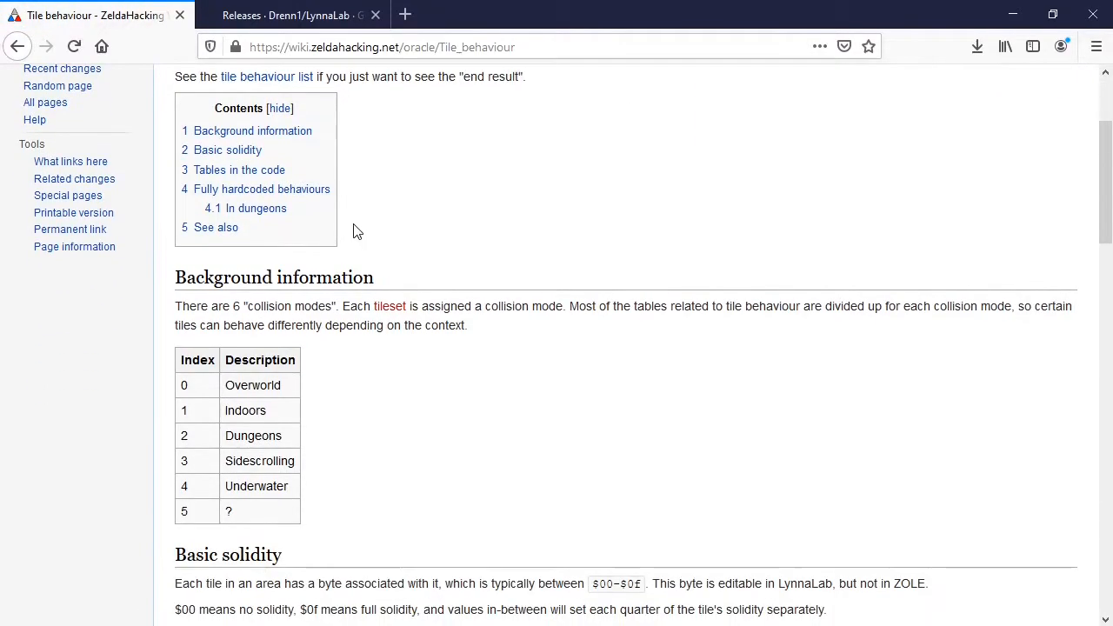
scroll(358, 223, "down", 1)
scroll(358, 224, "down", 10)
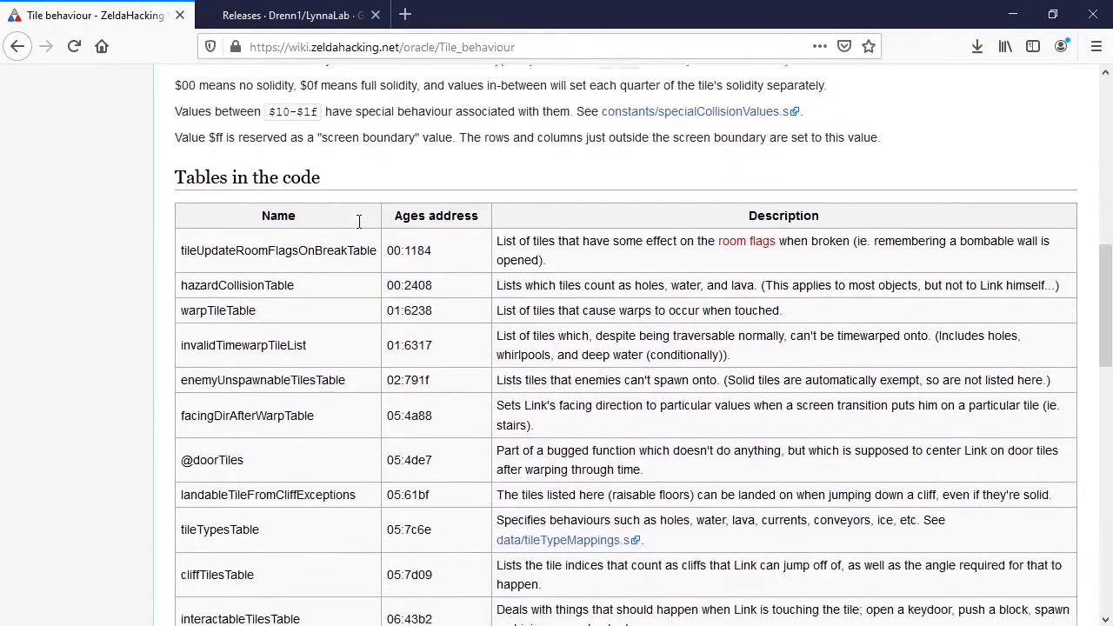
left_click_drag(170, 137, 171, 167)
left_click(171, 168)
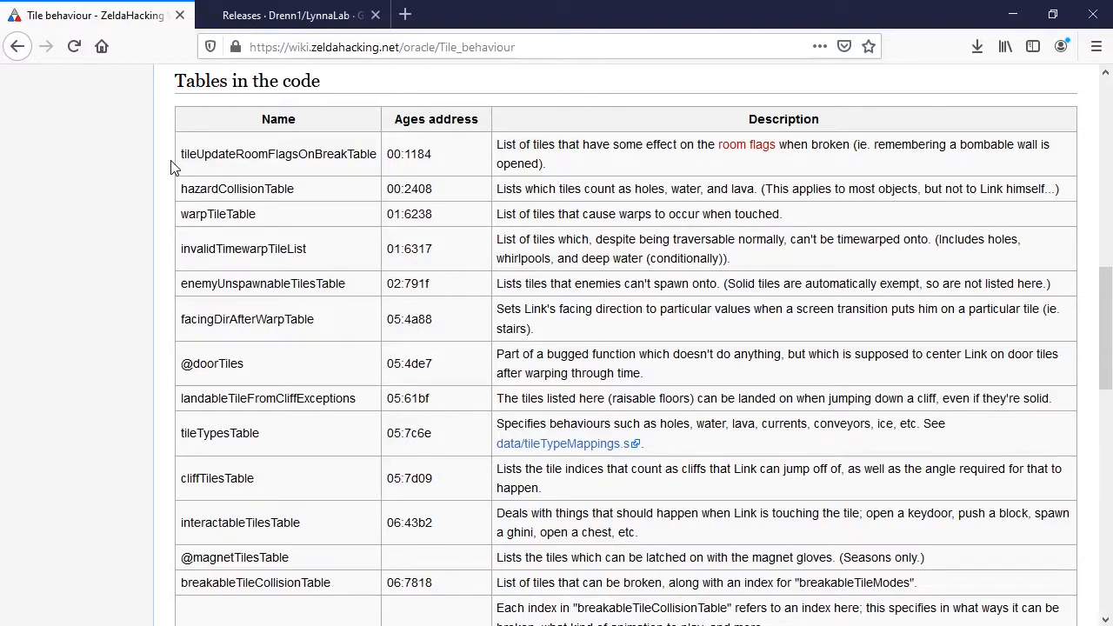
left_click_drag(169, 176, 162, 150)
left_click(166, 217)
left_click(164, 160)
Examine the cliffTilesTable and breakableTileModes entries in the code tables, and return to LynnaLab.
scroll(169, 180, "down", 4)
scroll(170, 187, "down", 6)
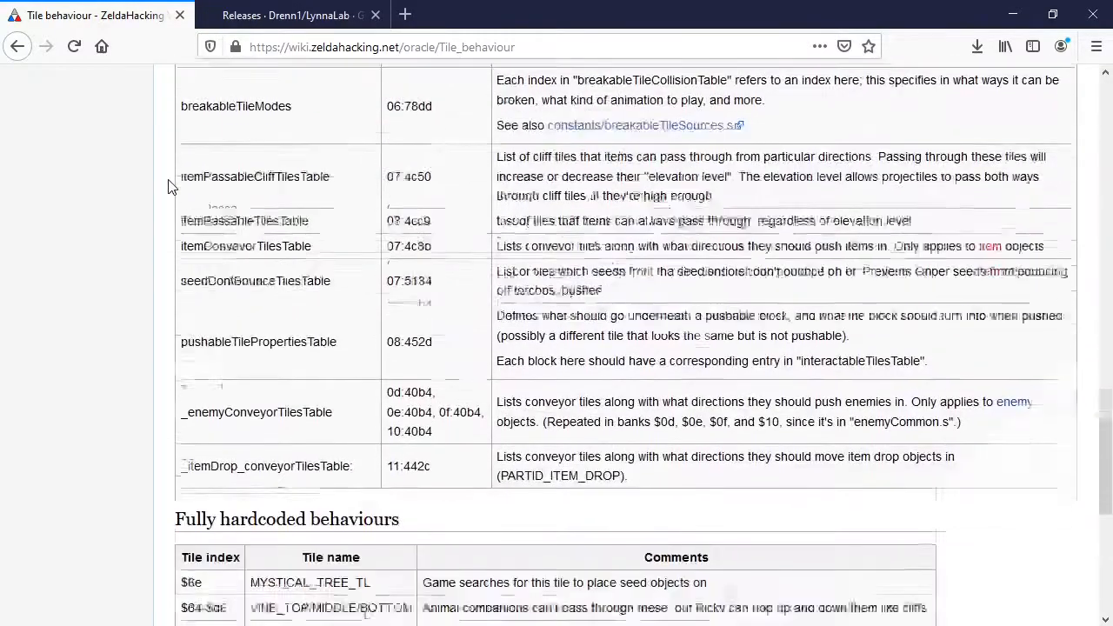
scroll(169, 187, "up", 7)
scroll(169, 187, "up", 1)
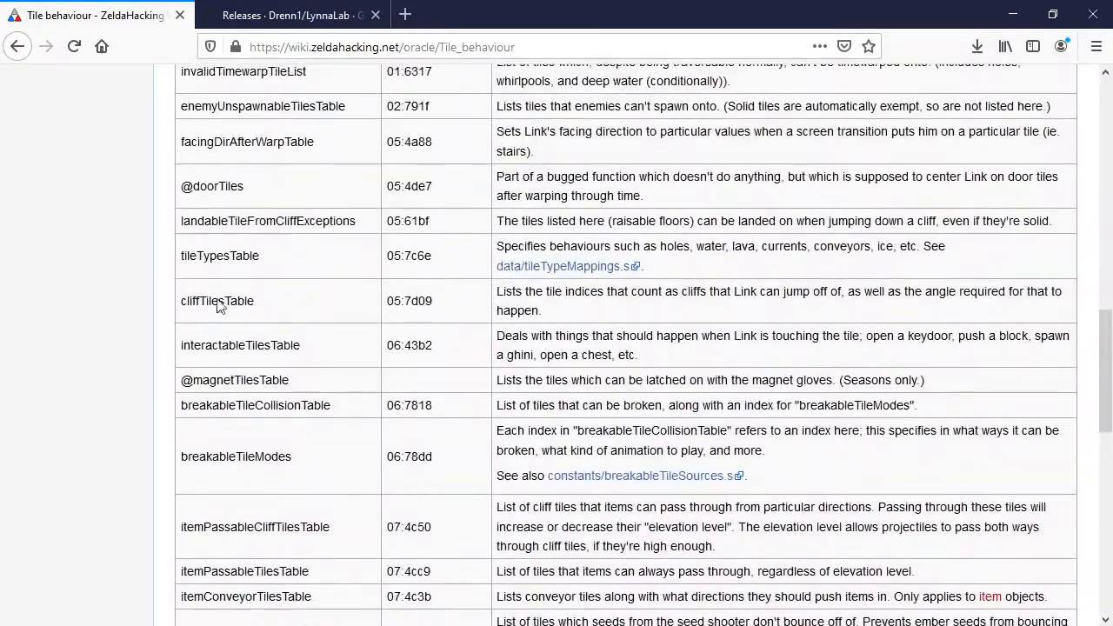
mouse_move(178, 302)
left_mouse_down()
mouse_move(264, 305)
mouse_move(157, 298)
left_mouse_up()
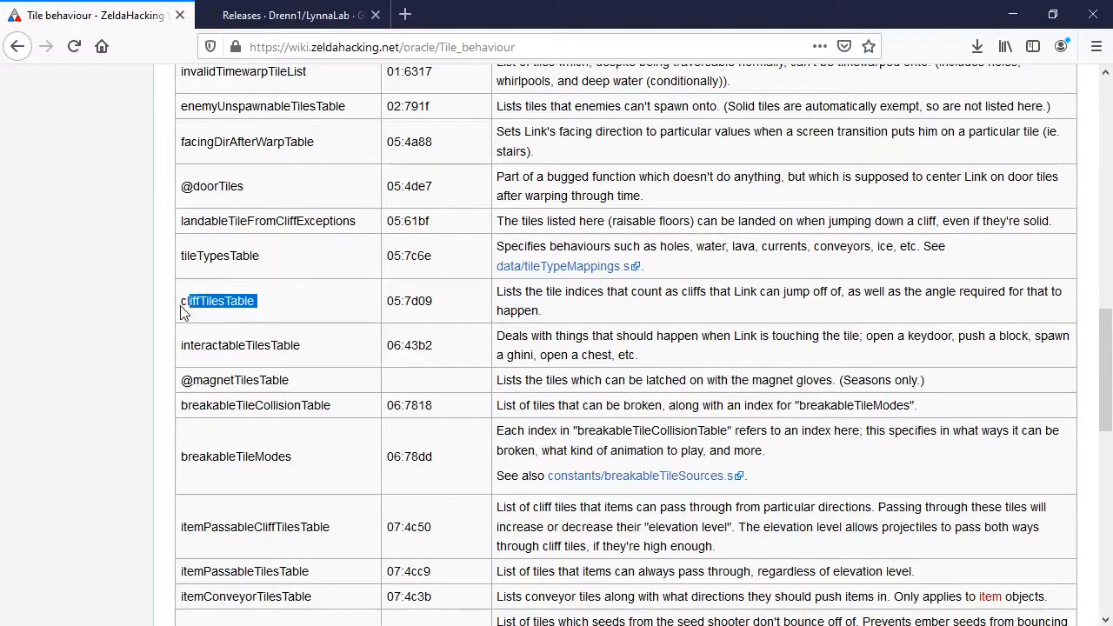
scroll(209, 323, "down", 1)
scroll(209, 324, "down", 2)
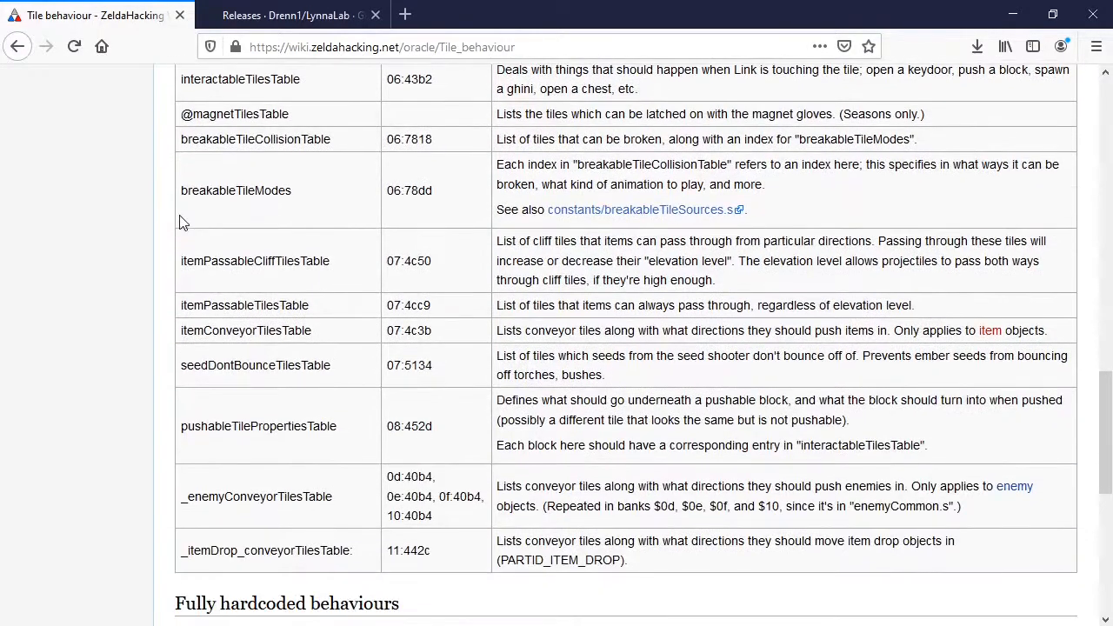
double_click(250, 190)
left_click(337, 200)
left_click(1012, 15)
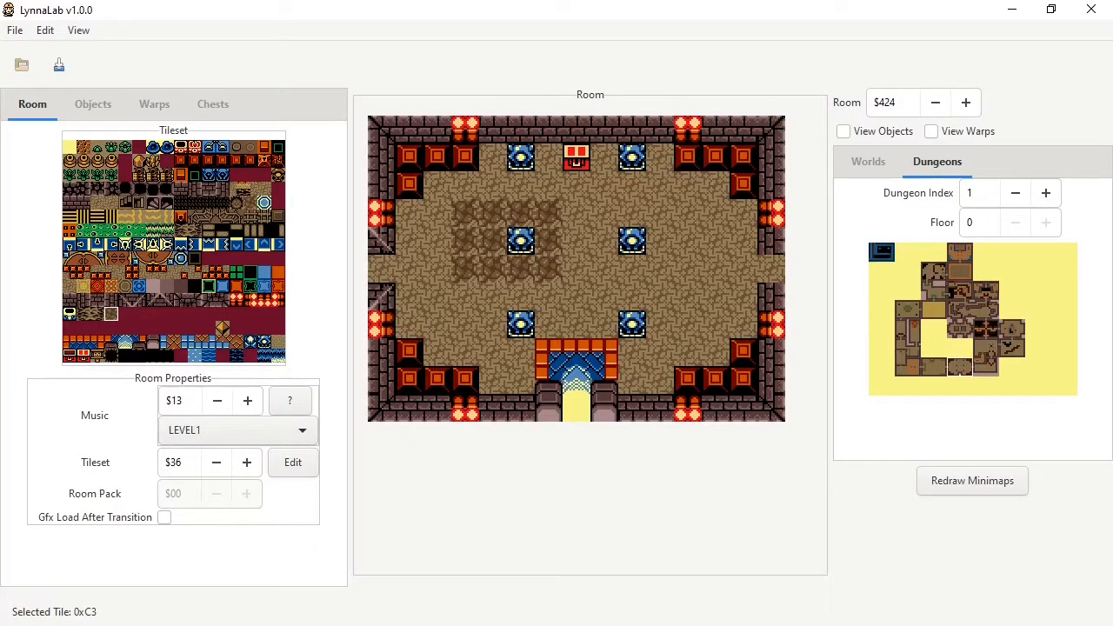
Bring up the tileset editor again and toggle the solidity of individual quarters of stone tile 0xC3.
left_click(719, 574)
left_click_drag(542, 339, 458, 99)
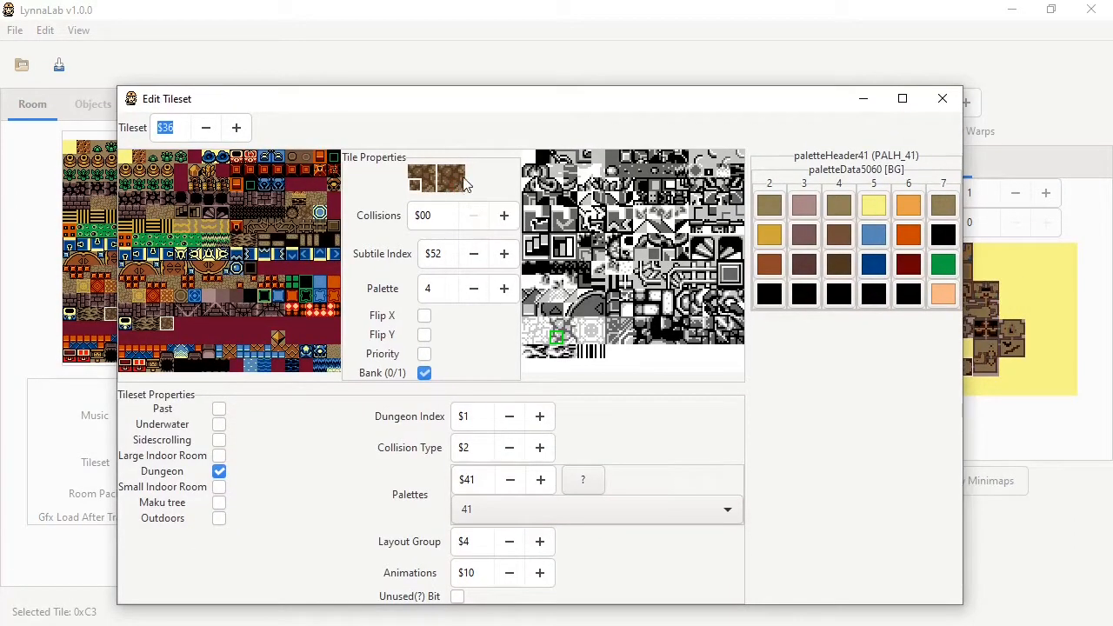
mouse_move(441, 173)
left_mouse_down()
mouse_move(458, 184)
mouse_move(457, 171)
left_mouse_up()
left_click(457, 173)
left_click(455, 186)
left_click(459, 173)
left_click(459, 182)
left_click(445, 184)
left_click(455, 186)
left_click(444, 175)
left_click(442, 186)
Step the stone tile's collision value through its solidity patterns and leave it at $10.
left_click(474, 217)
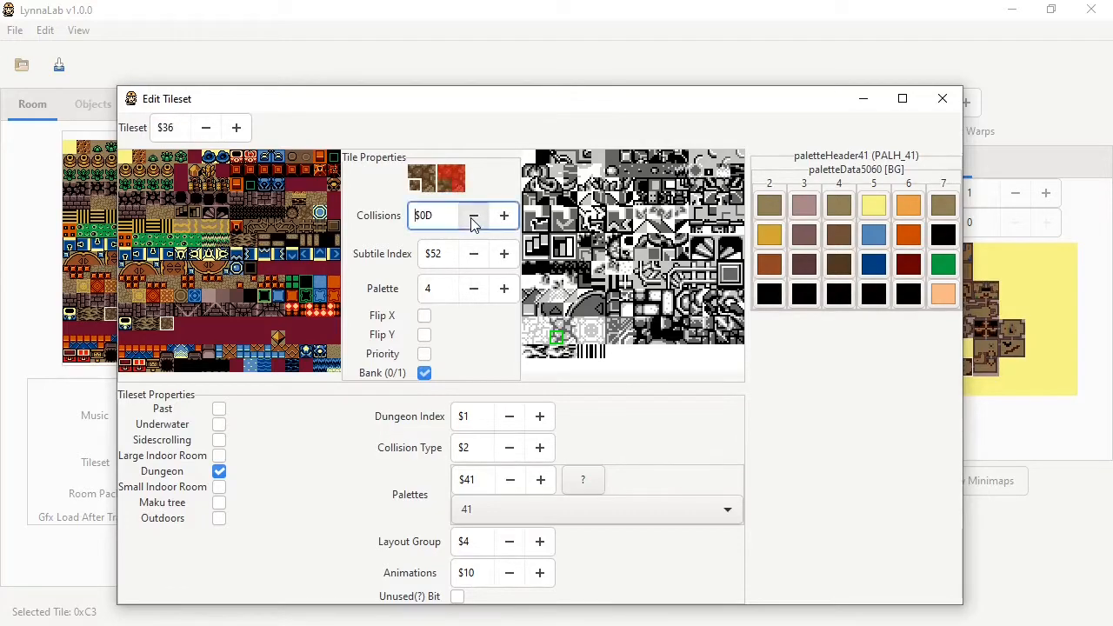
left_click(474, 223)
left_click(506, 222)
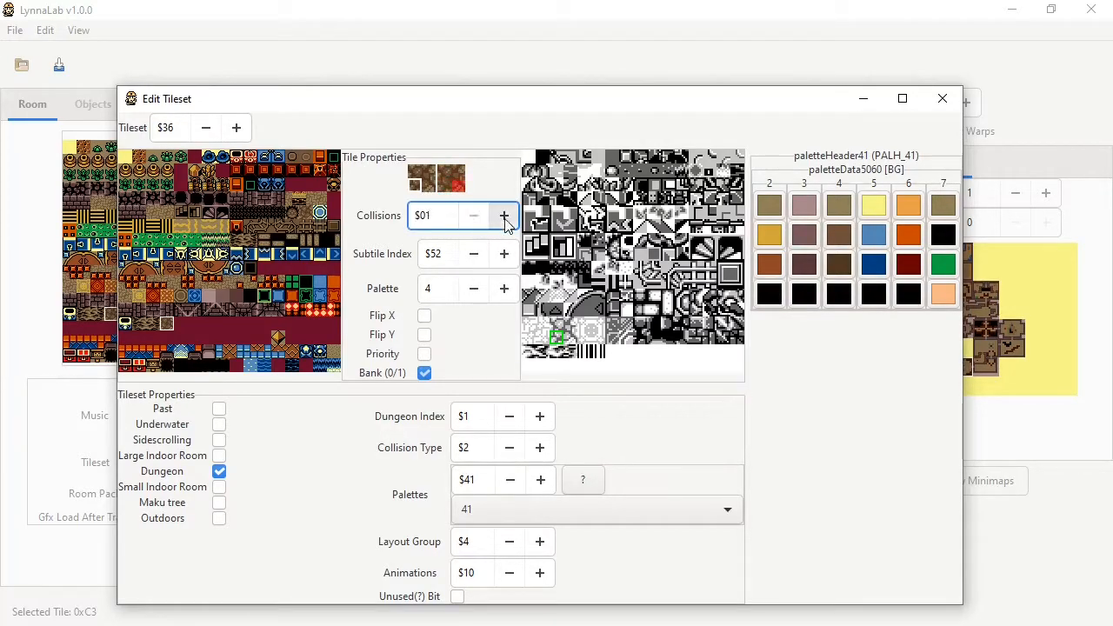
left_click(449, 186)
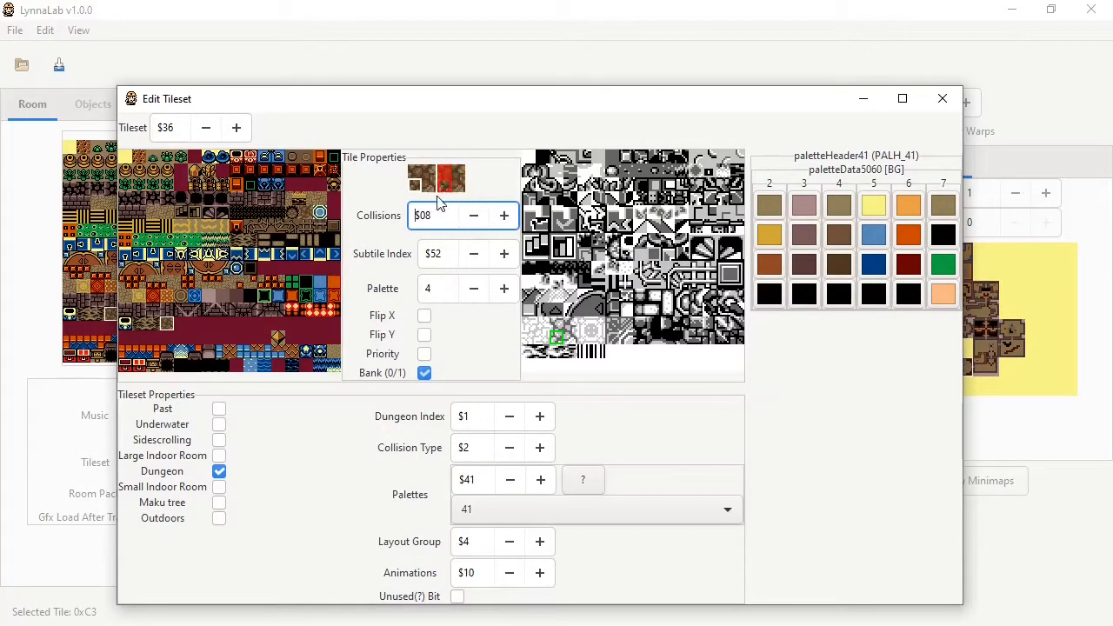
left_click(504, 217)
left_click(504, 217)
left_click(505, 217)
left_click(504, 218)
left_click(505, 217)
left_click(474, 217)
left_click(474, 217)
left_click(474, 218)
left_click(474, 217)
left_click(473, 217)
left_click(474, 218)
left_click(505, 217)
left_click(504, 217)
Look back over the wiki's tile behaviour page for special collision information, and return to LynnaLab.
left_click(513, 625)
scroll(402, 363, "down", 1)
scroll(403, 363, "down", 5)
scroll(400, 360, "up", 15)
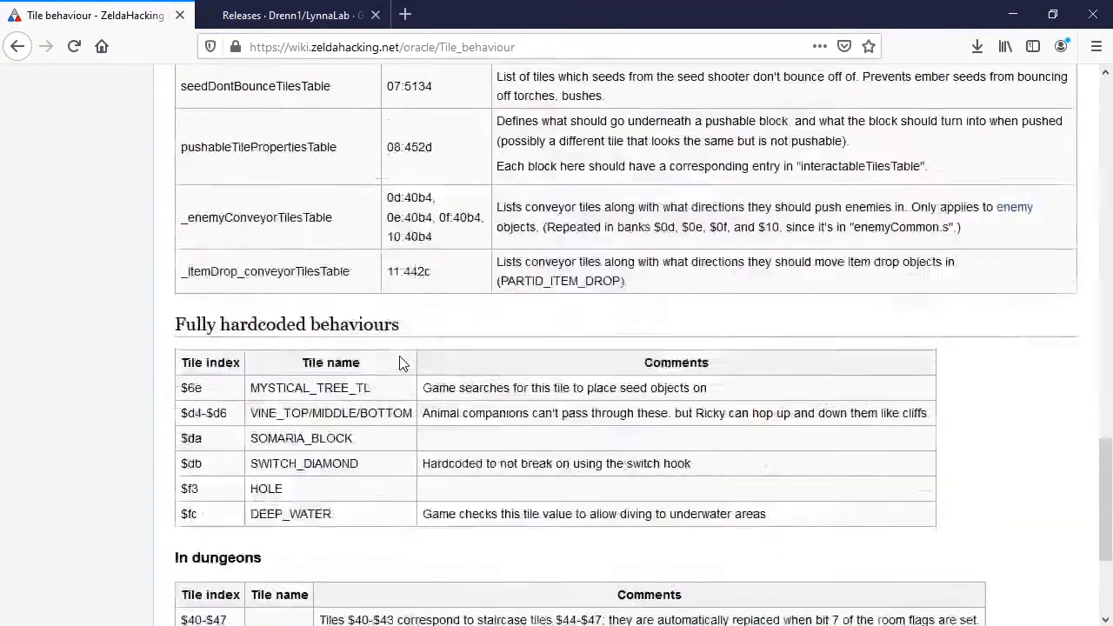
left_click(1011, 15)
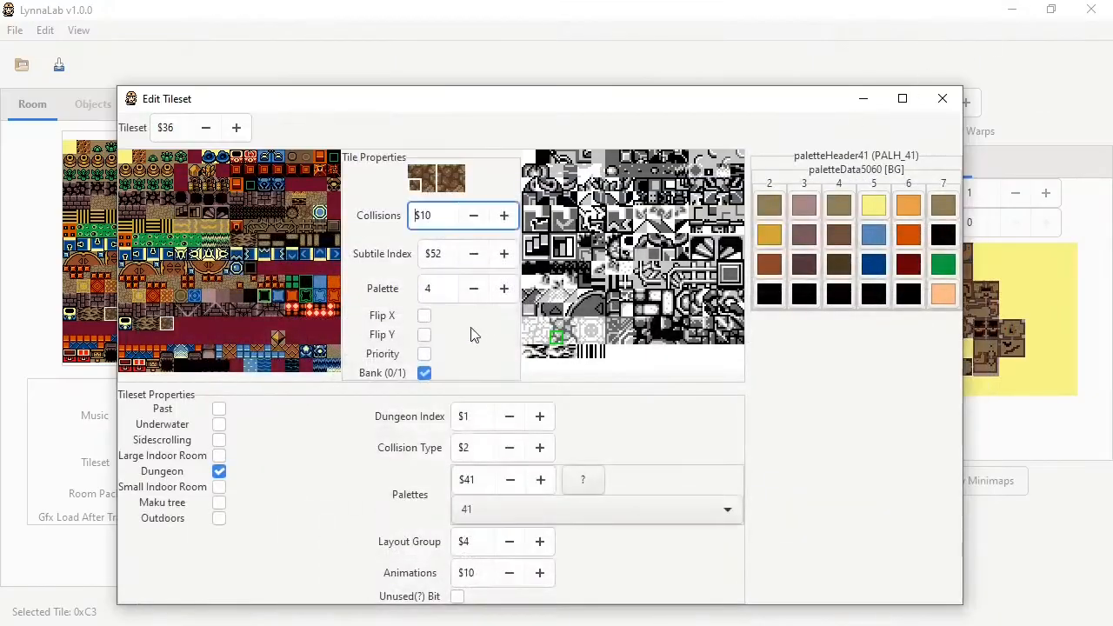
Try a collision value of $0F on the stone tile and restore it to $10.
left_click(474, 217)
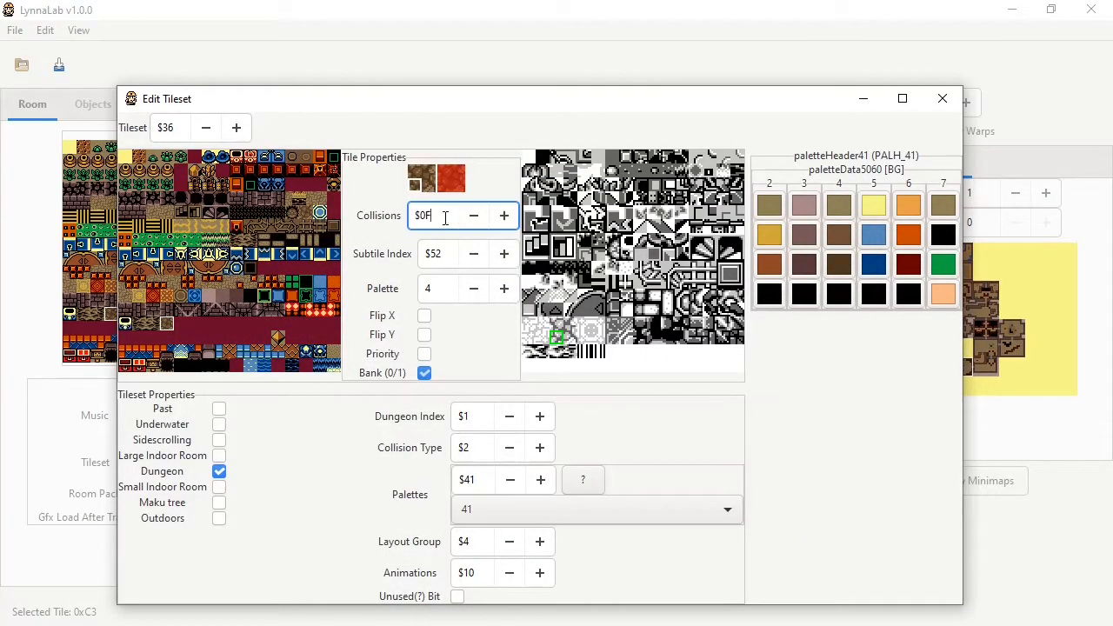
left_click(505, 215)
Open specialCollisionValues.s from the constants folder of oracles-disasm in Notepad++.
left_click(443, 624)
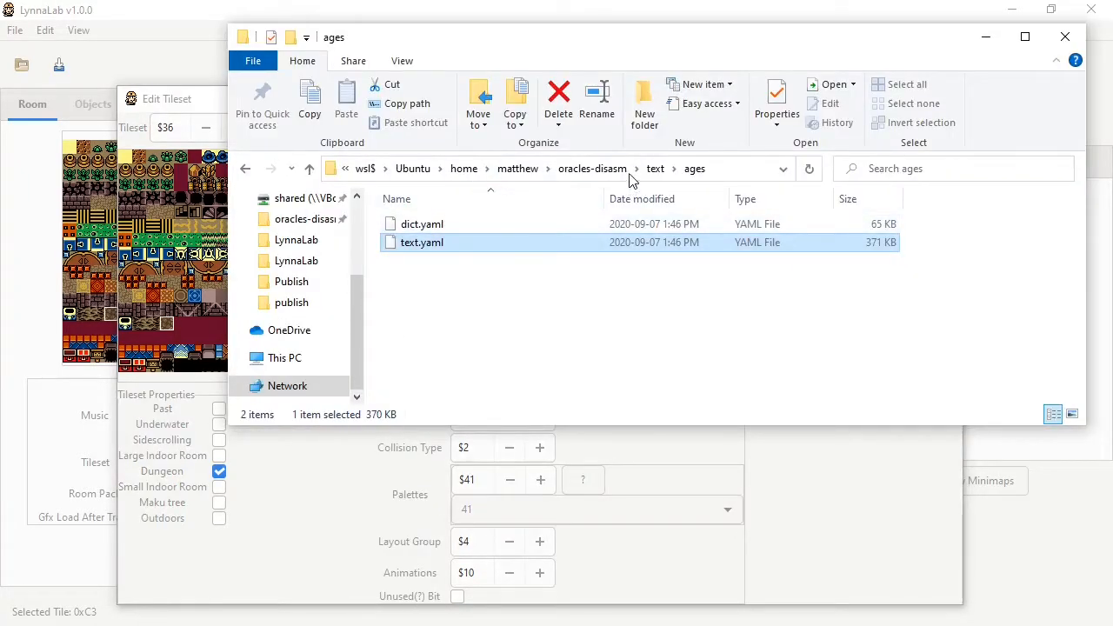
left_click(594, 170)
scroll(440, 279, "up", 2)
left_click(442, 297)
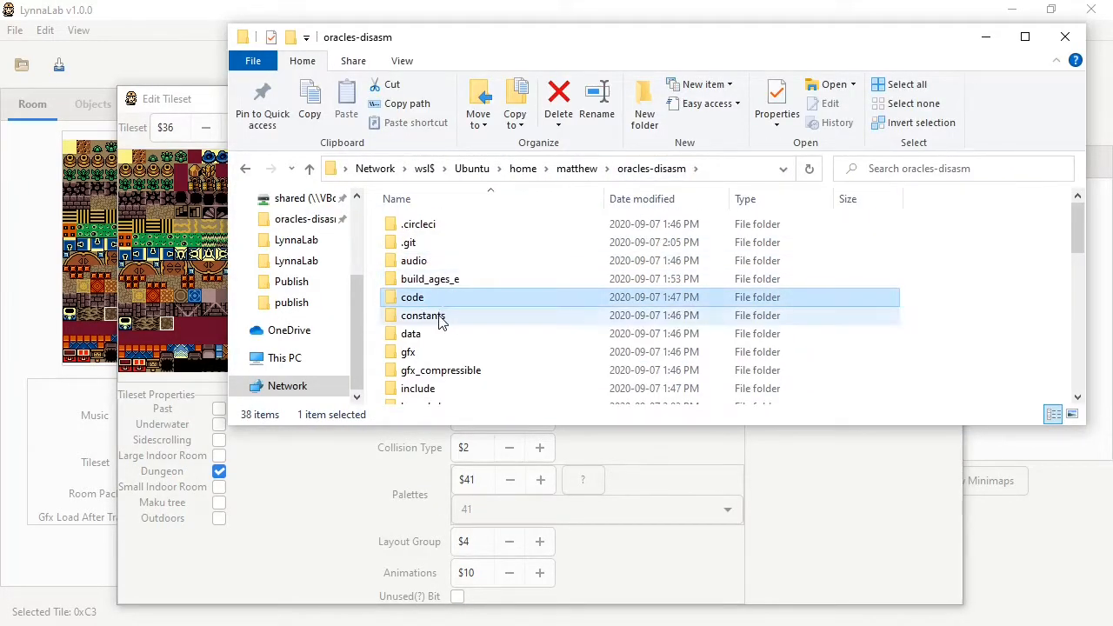
double_click(426, 315)
scroll(440, 278, "down", 5)
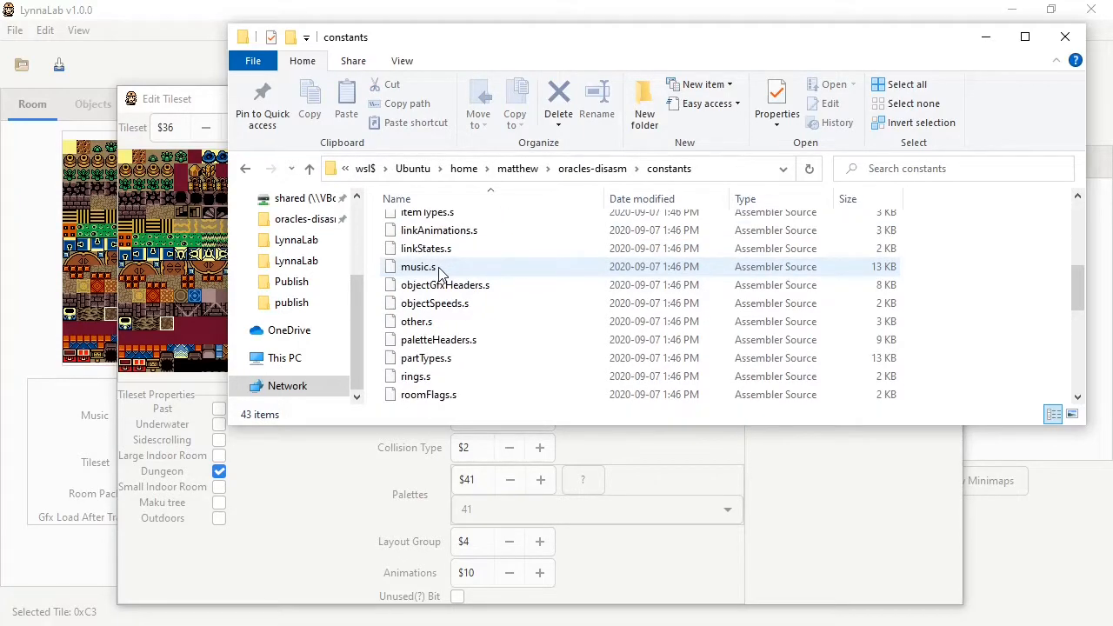
scroll(439, 270, "down", 3)
left_click(452, 322)
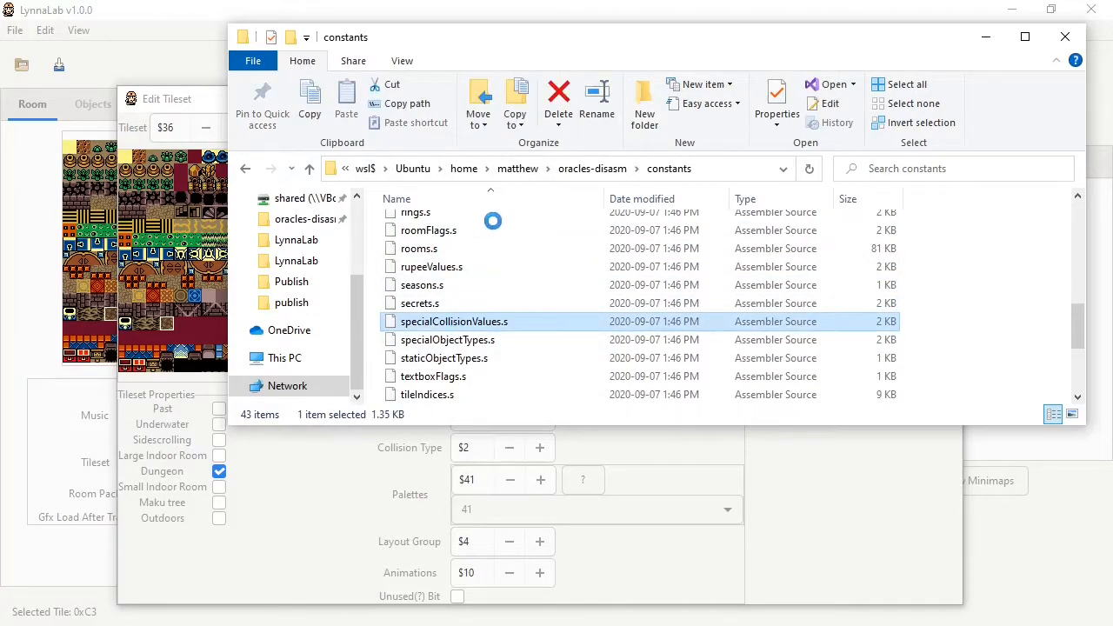
right_click(460, 327)
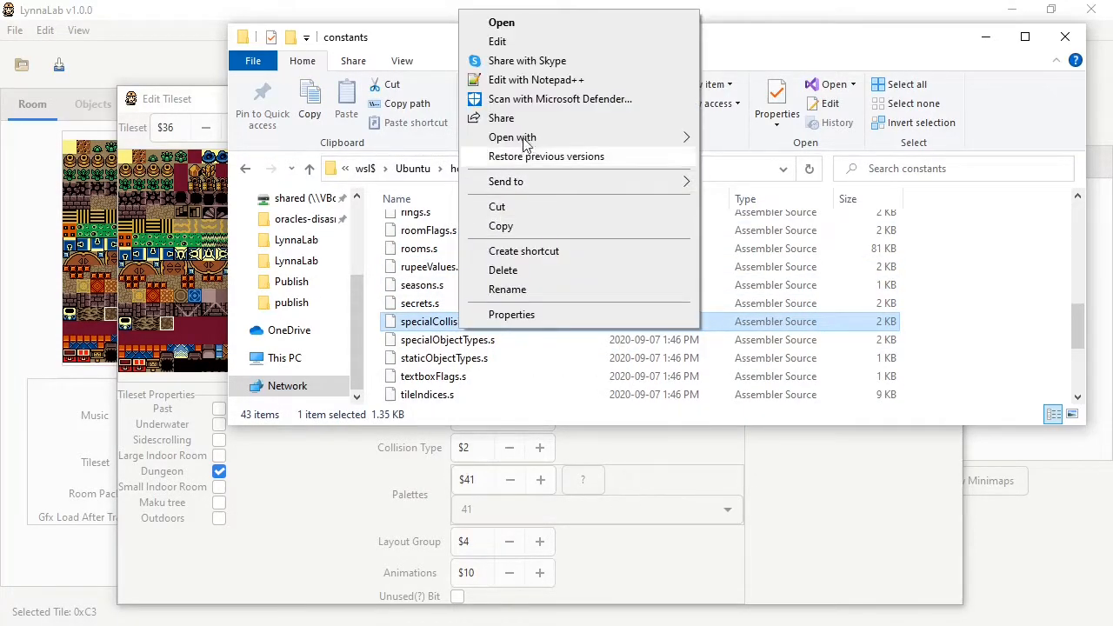
left_click(529, 80)
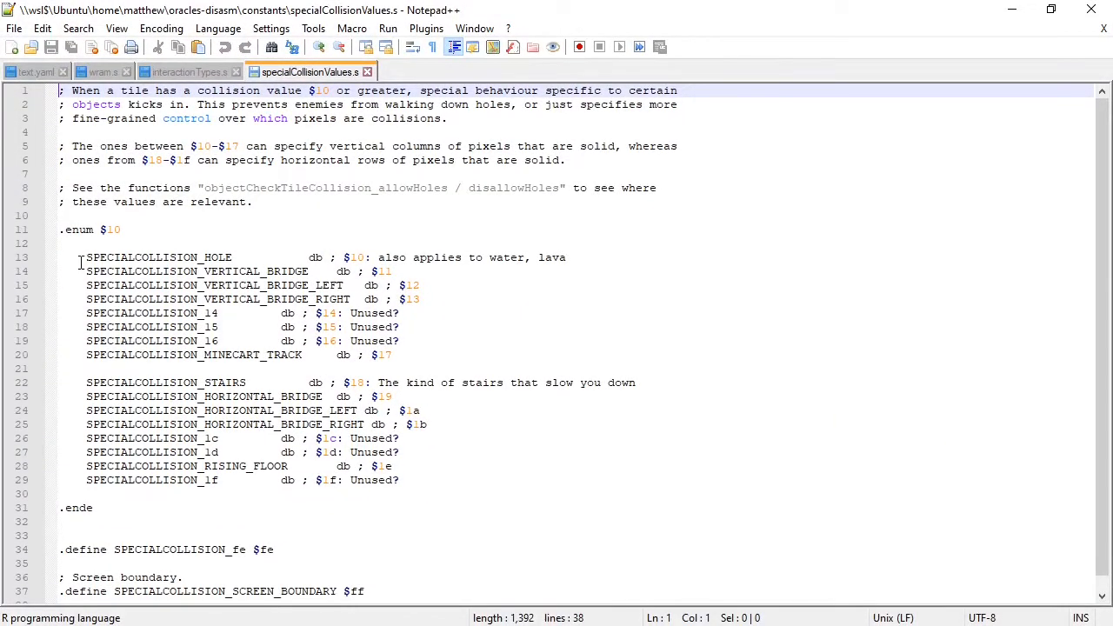
Look over the special collision values listed for $10 to $1f, including the vertical bridge entry, and return to the tileset editor.
left_click_drag(88, 271, 318, 270)
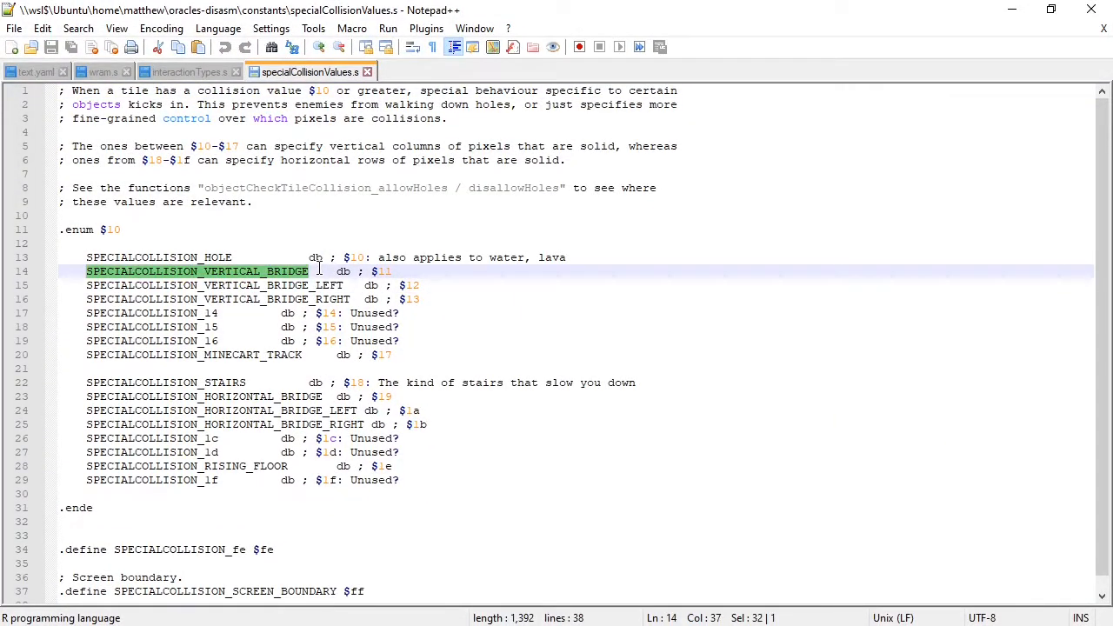
left_click(274, 276)
left_click_drag(86, 270, 301, 268)
left_click_drag(393, 271, 370, 265)
left_click(428, 354)
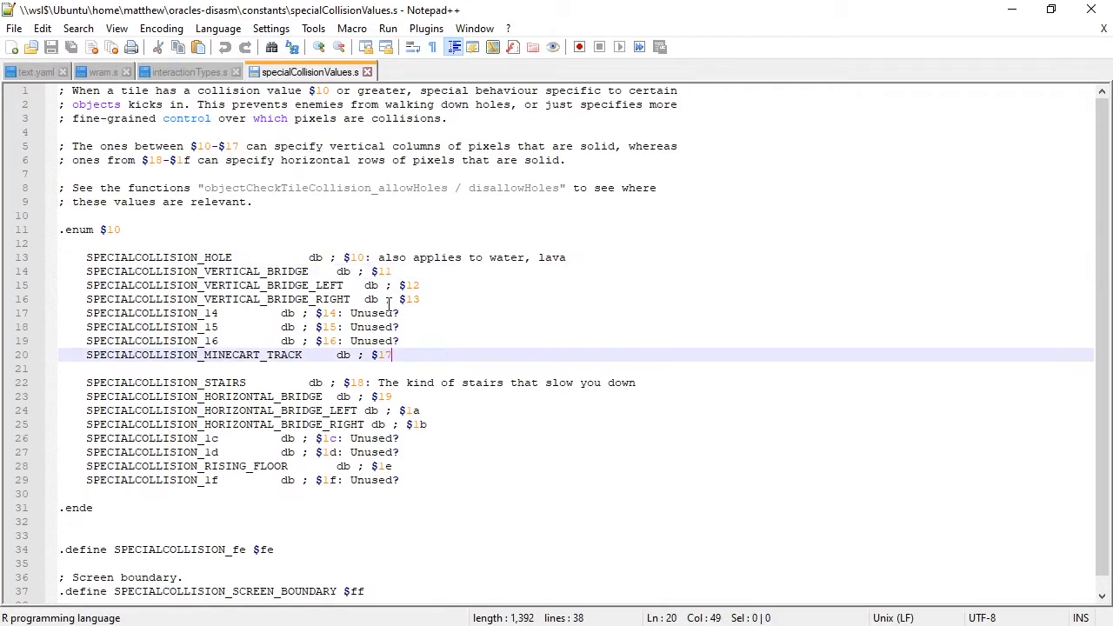
left_click_drag(418, 478, 447, 484)
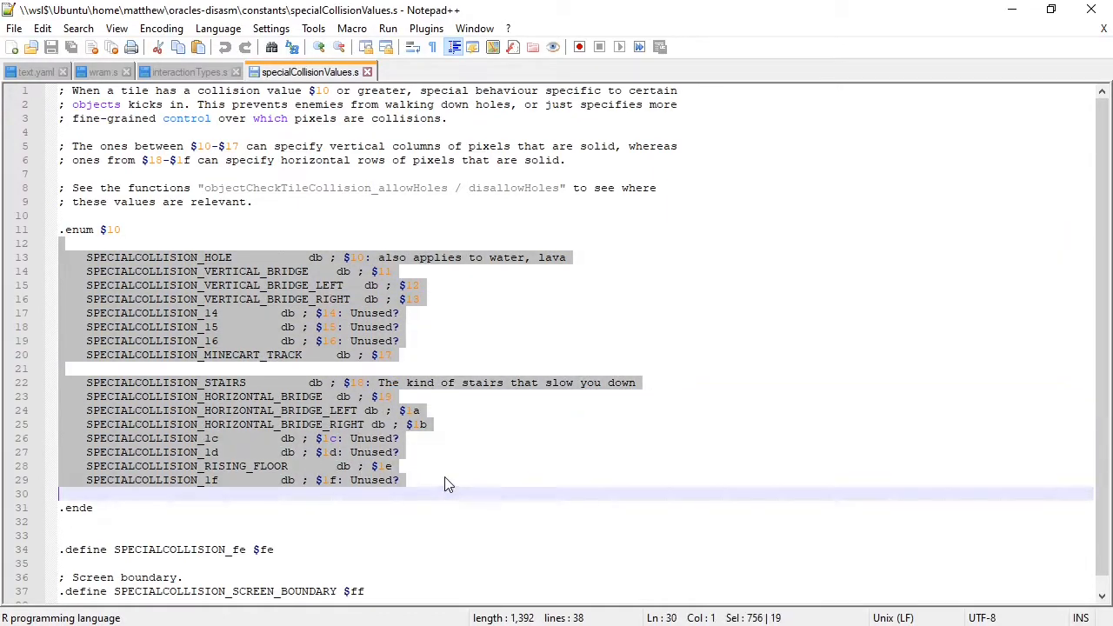
left_click(447, 485)
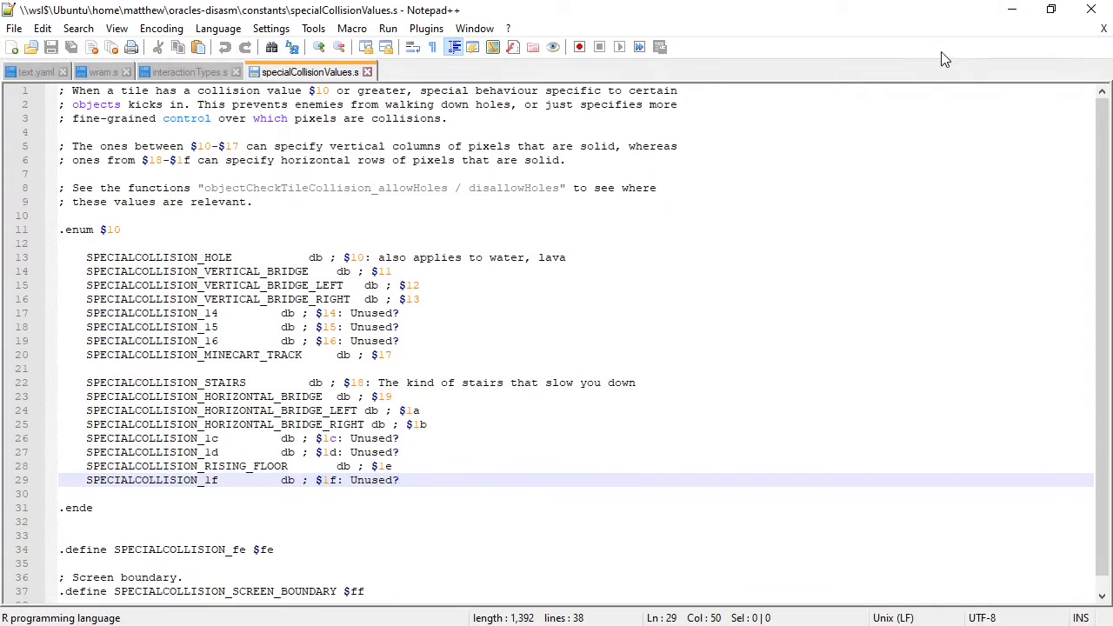
left_click(1011, 9)
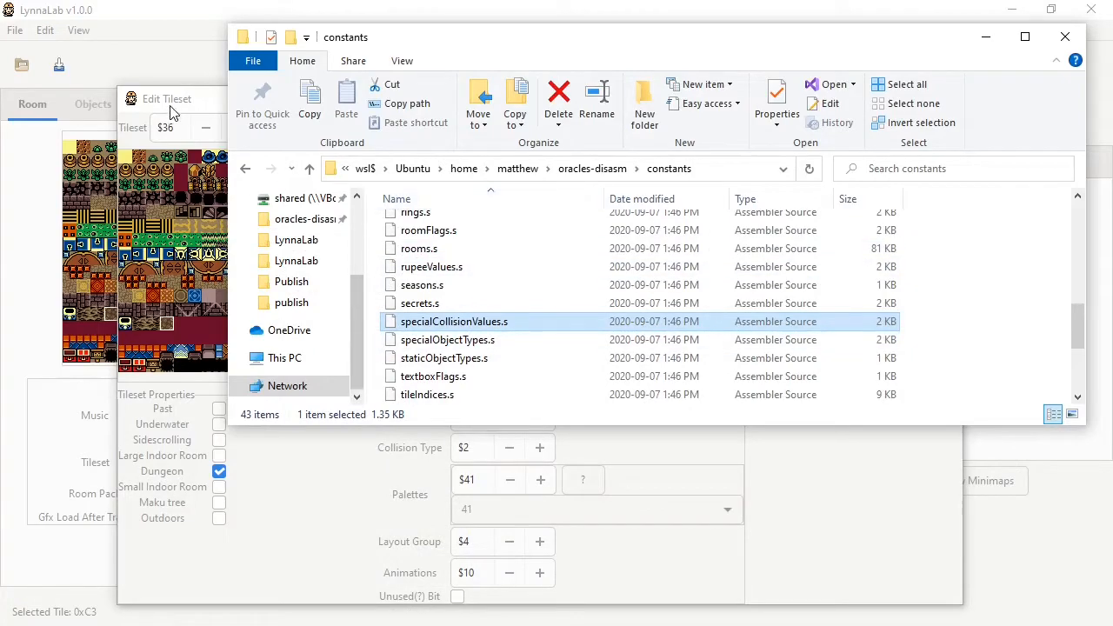
left_click(986, 36)
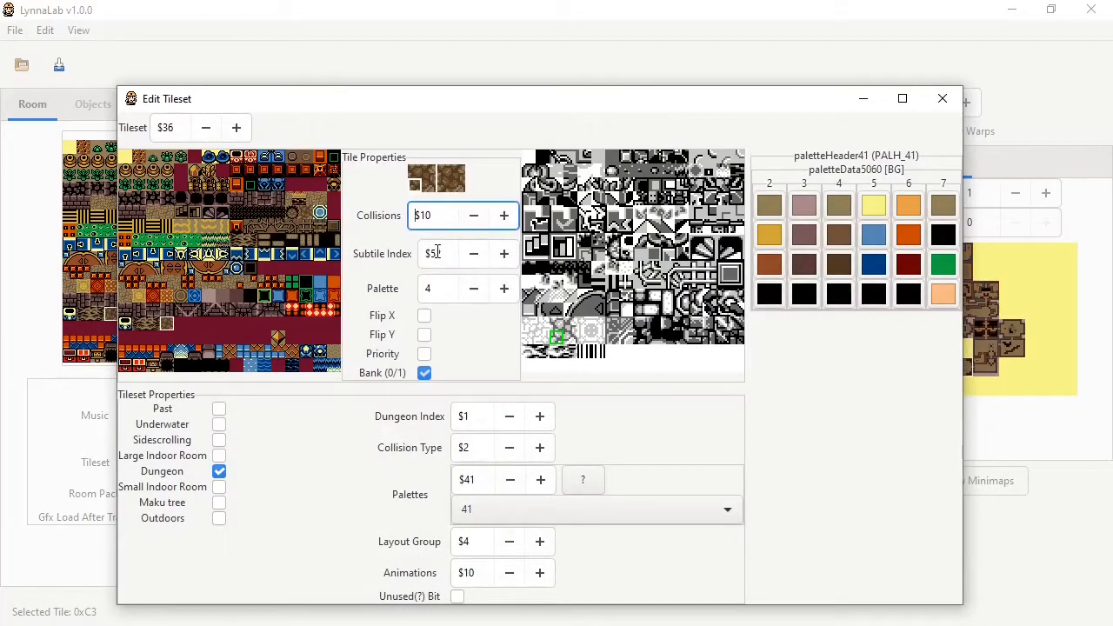
Lower the stone tile's collision value to $0F and toggle its individual quarters, leaving all four solid.
left_click(474, 216)
right_click(443, 173)
right_click(443, 185)
right_click(457, 186)
right_click(457, 174)
left_click(443, 176)
left_click(457, 187)
left_click(461, 180)
Step the subtile index of the stone tile's lower-left quarter through other graphics and restore it to $52.
left_click(455, 253)
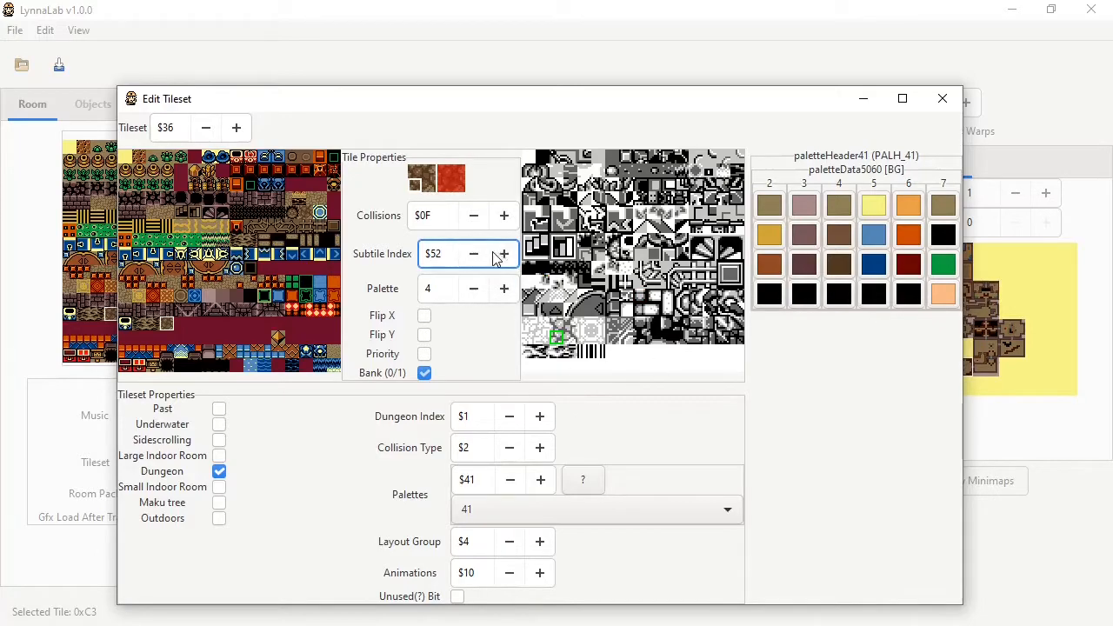
left_click(474, 253)
left_click(474, 253)
left_click(474, 253)
left_click(474, 253)
left_click(474, 253)
left_click(474, 253)
left_click(473, 254)
left_click(474, 253)
left_click(474, 253)
left_click(474, 253)
double_click(484, 256)
double_click(485, 256)
double_click(484, 256)
left_click(485, 255)
double_click(485, 256)
left_click(559, 339)
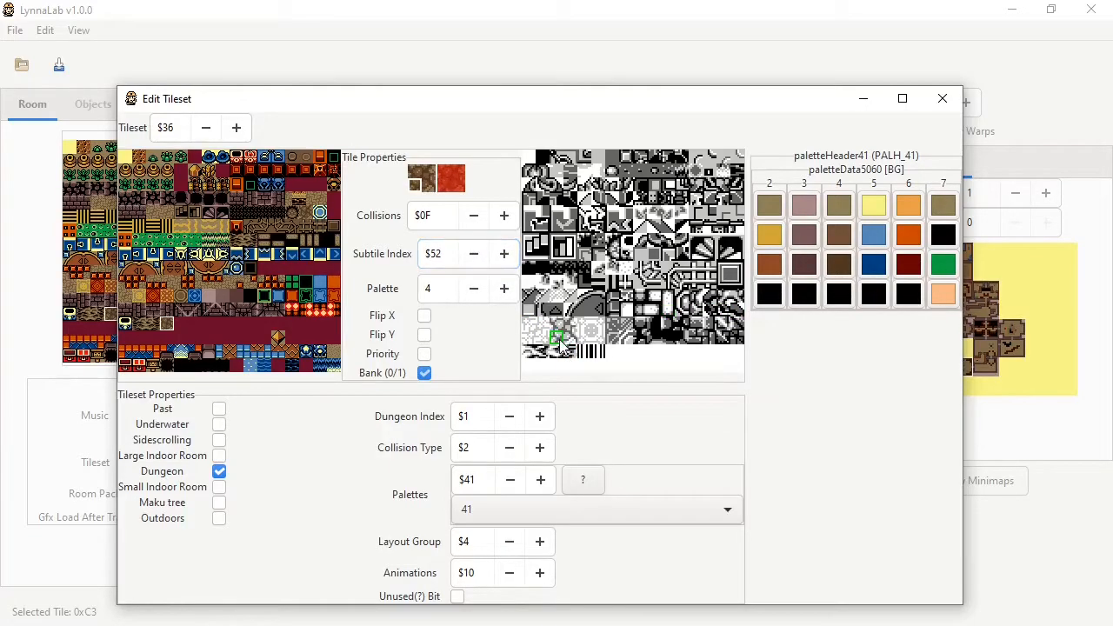
Step the palette of the stone tile's lower-left quarter through neighbouring values and return it to 4.
left_click(437, 282)
left_click(482, 292)
left_click(497, 290)
left_click(496, 290)
left_click(485, 290)
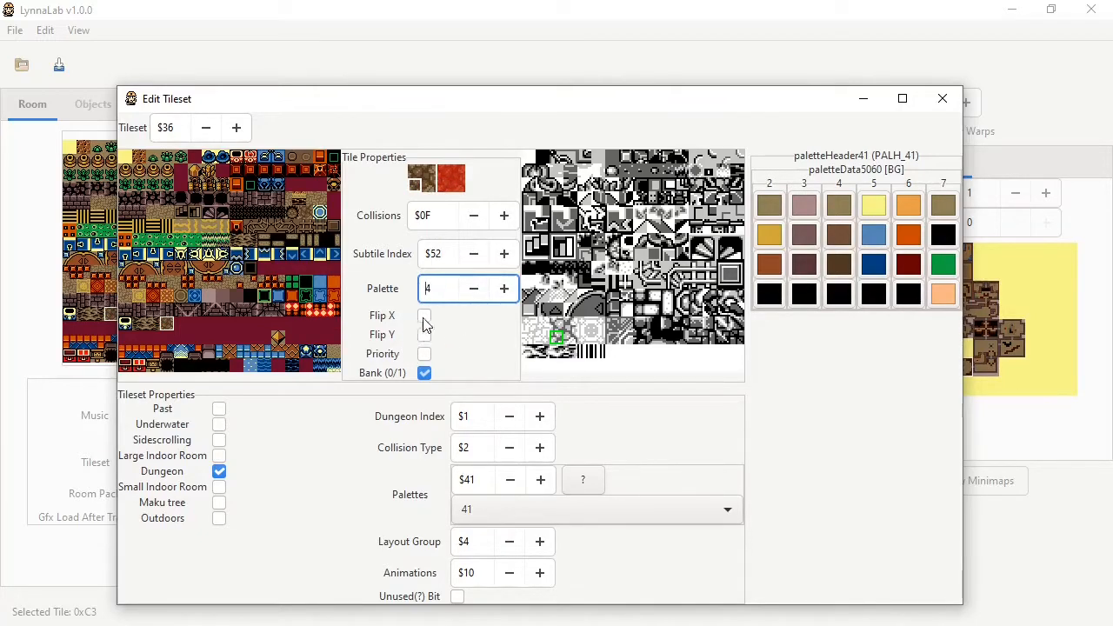
Toggle Flip X and Flip Y on and off again for quarters of the stone tile.
left_click(424, 316)
left_click(424, 316)
left_click(429, 172)
left_click(422, 340)
left_click(422, 340)
Examine the subtile index and palette assigned to each quarter of the stone tile.
left_click(426, 186)
left_click(427, 173)
left_click(416, 174)
left_click(416, 185)
left_click(427, 185)
left_click(427, 173)
left_click(416, 173)
left_click(416, 186)
left_click(427, 186)
left_click(427, 173)
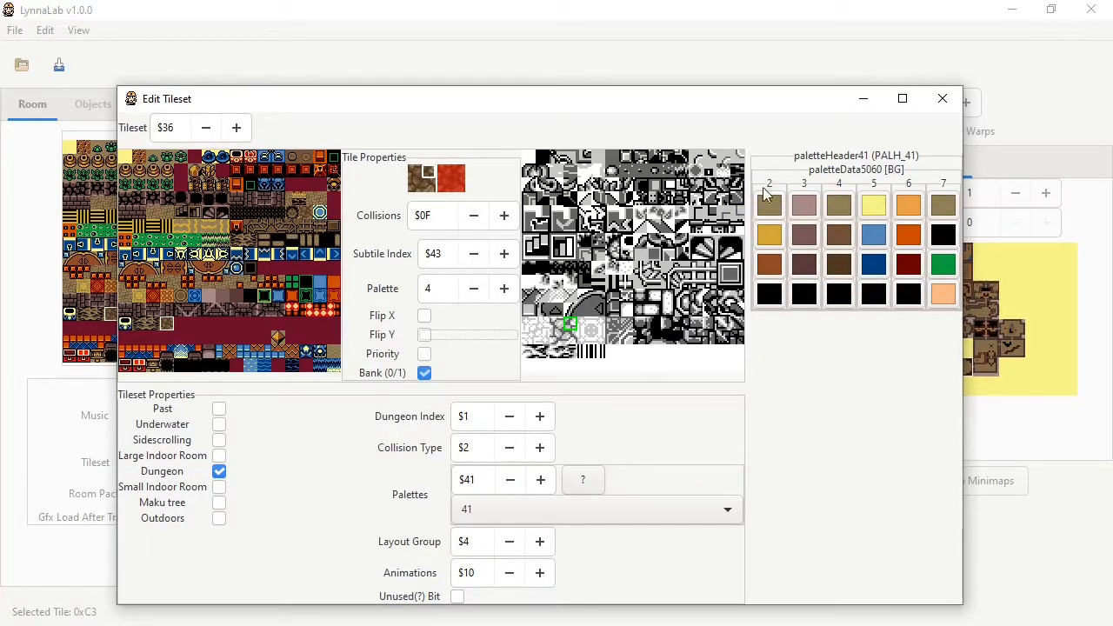
left_click_drag(439, 285, 356, 259)
left_click(414, 176)
left_click(425, 187)
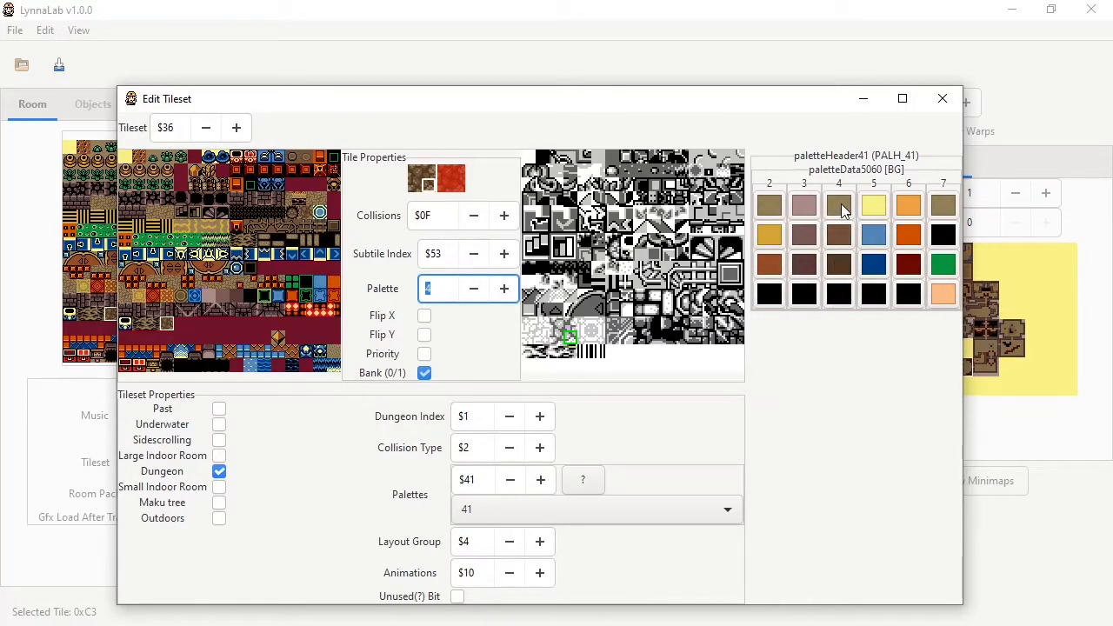
Toggle Priority on and off for the stone tile's lower-right quarter, and select the blue water tile at the tileset's last position.
left_click(451, 356)
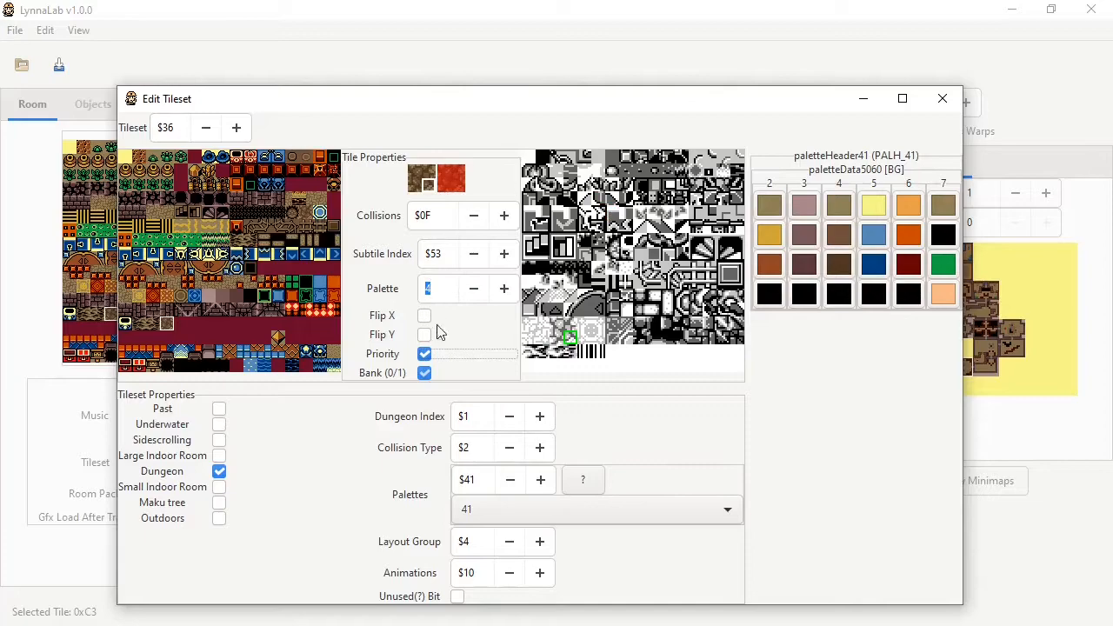
left_click(452, 361)
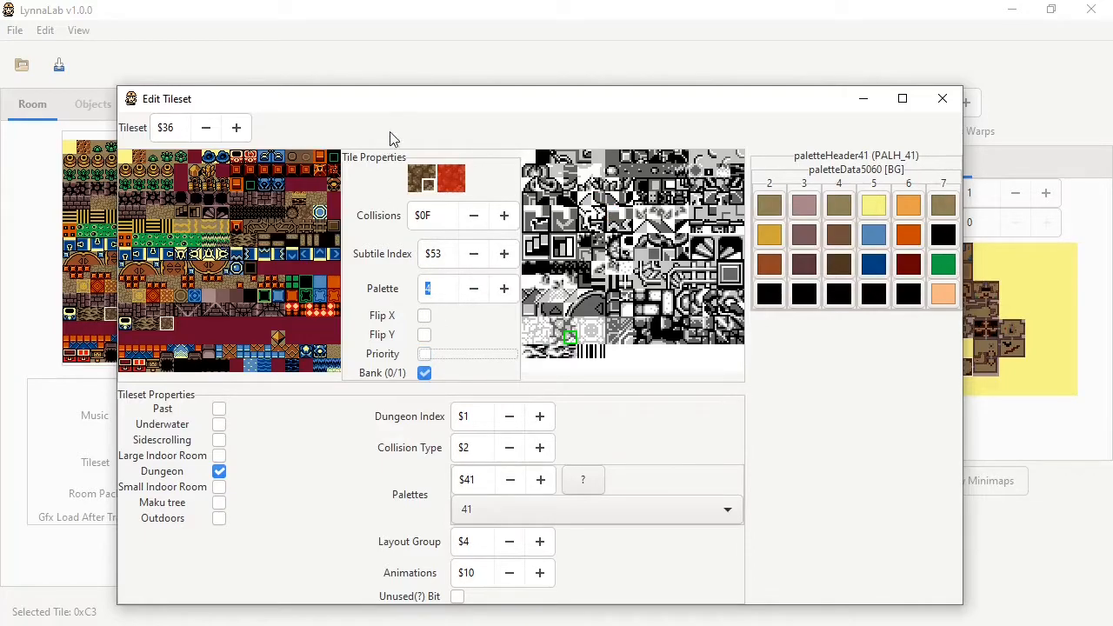
left_click(421, 179)
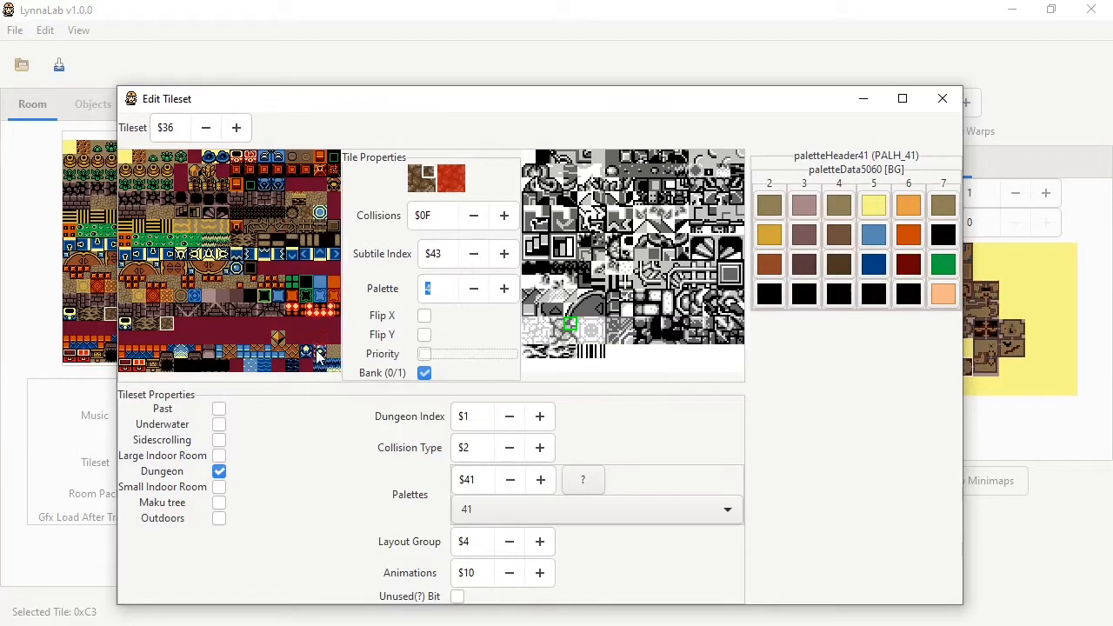
left_click(333, 370)
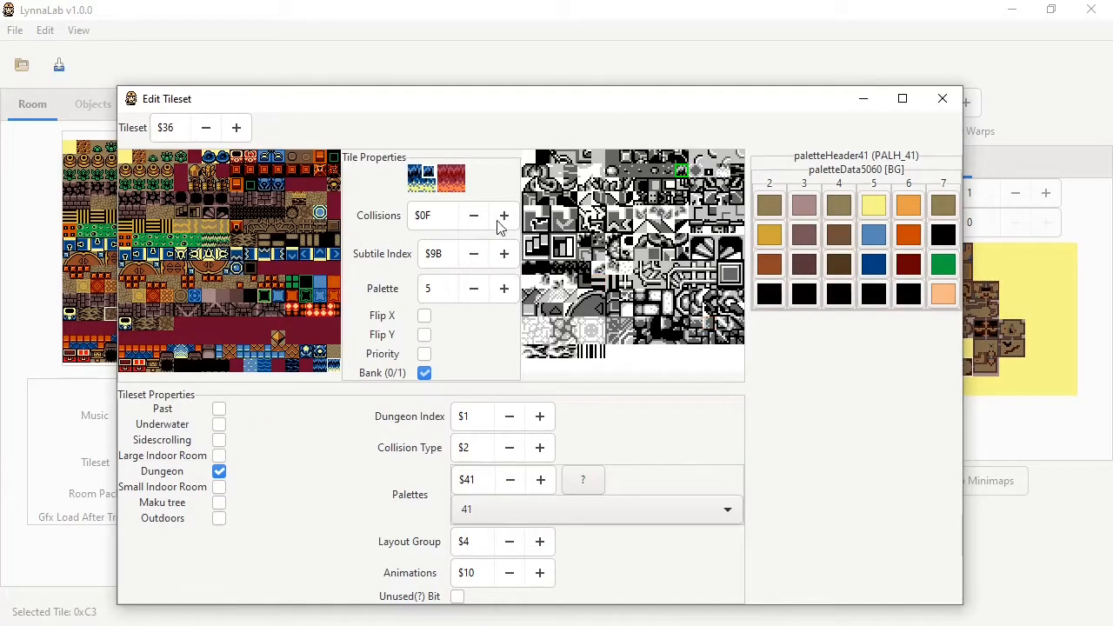
Try light yellow as the first colour of palette 4 and reposition the editor window to view the room.
left_click(842, 204)
left_click(745, 252)
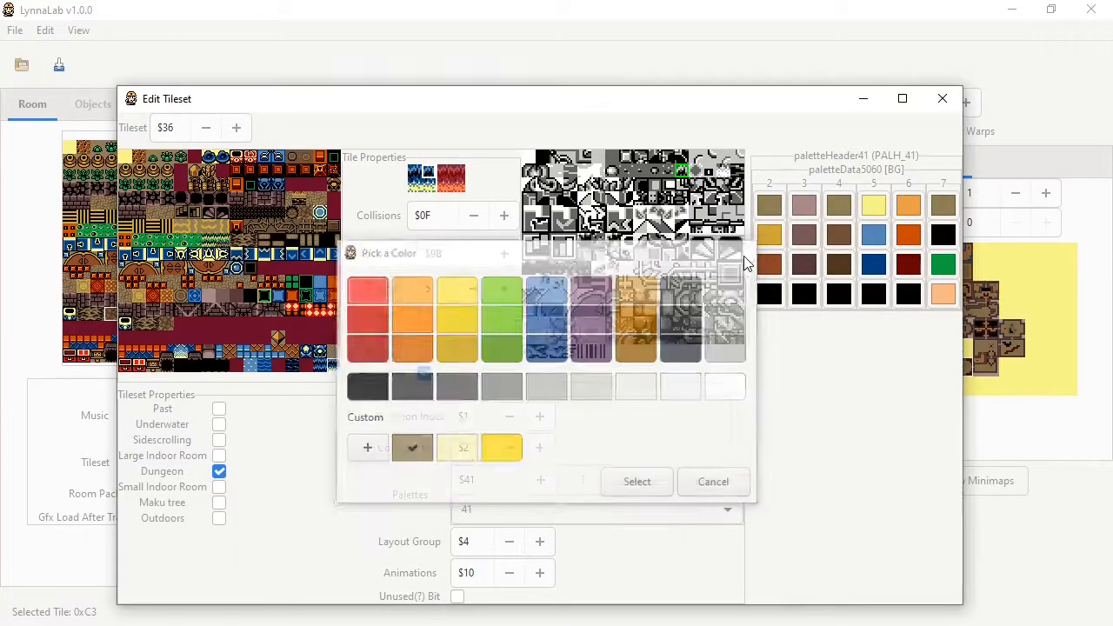
left_click(843, 203)
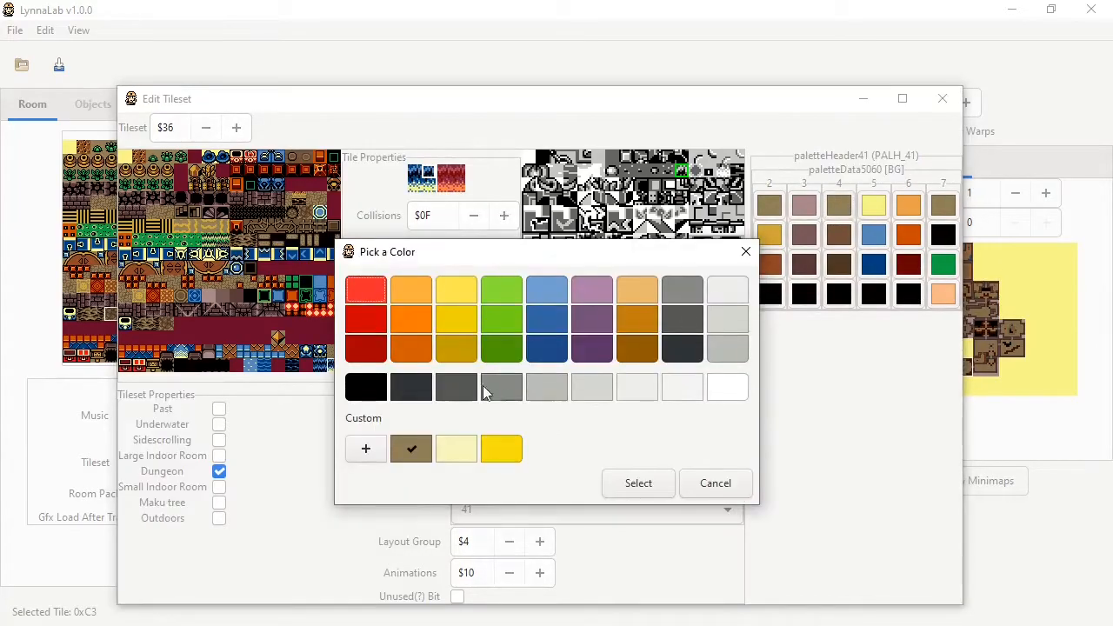
double_click(461, 289)
left_click_drag(410, 96, 376, 72)
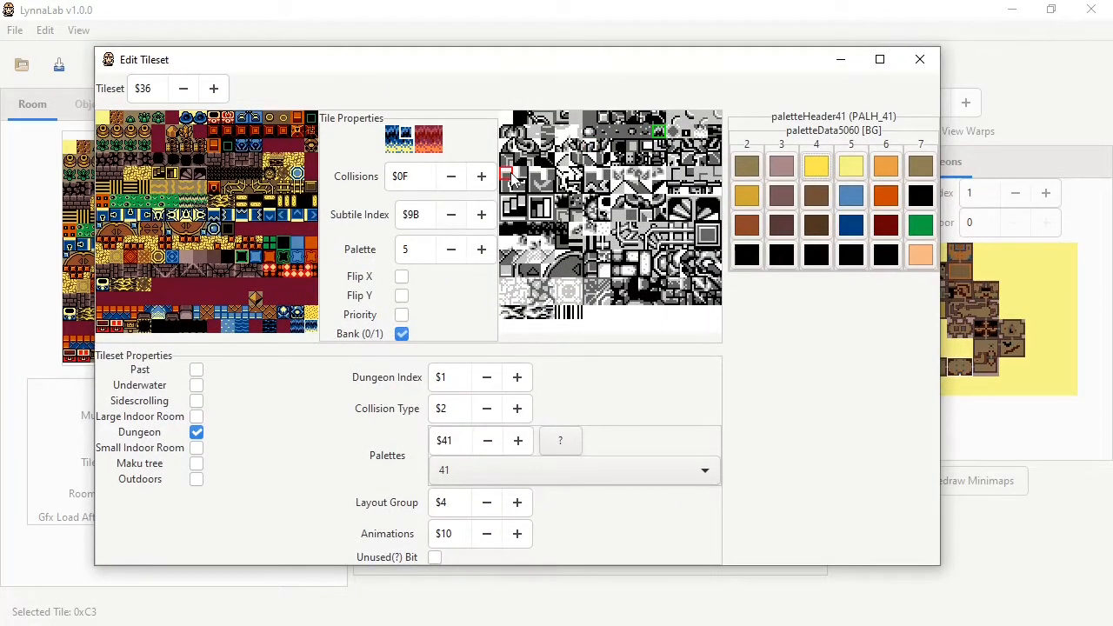
Restore the custom brown as the first colour of palette 4 and reposition the editor window.
left_click(812, 167)
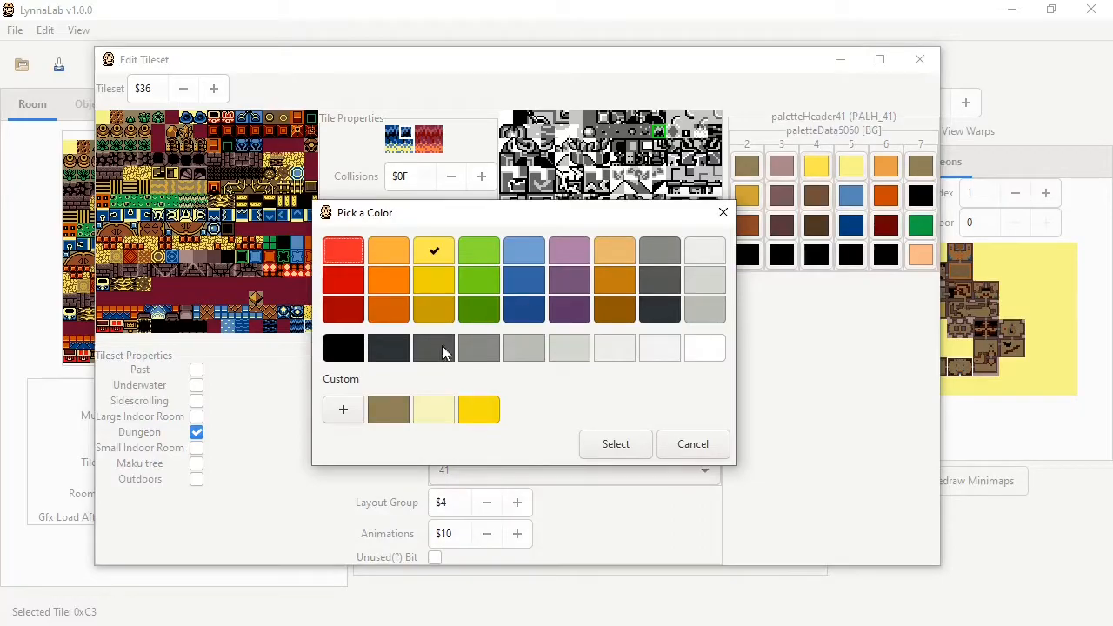
double_click(393, 414)
left_click_drag(375, 54, 356, 82)
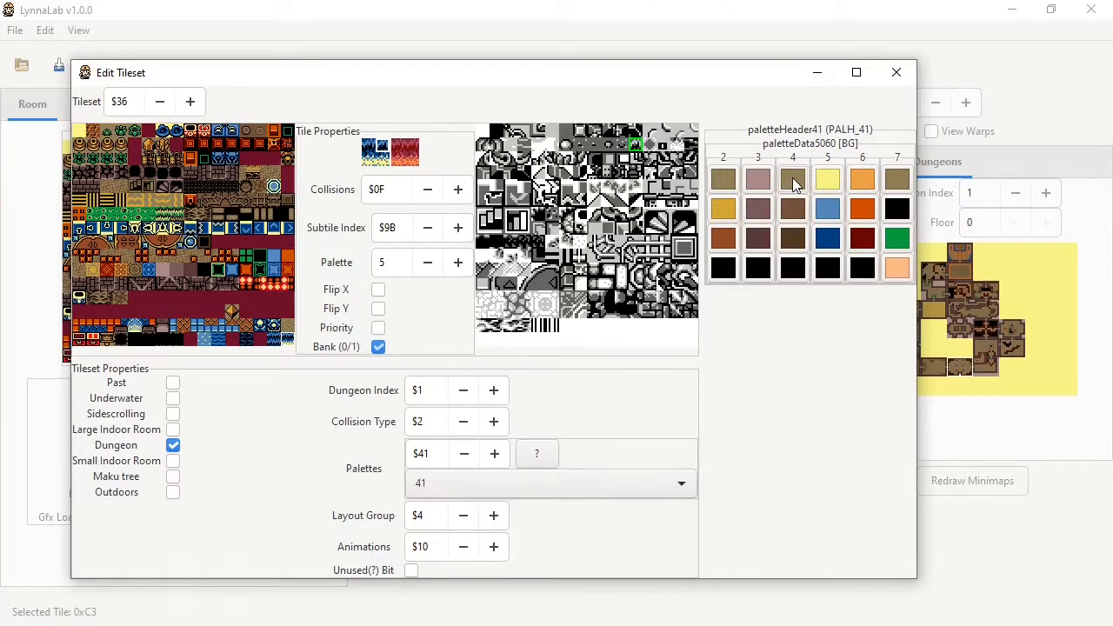
Close the tileset editor, choose a present overworld room from the group 0 world map, and open its tileset for editing.
left_click(896, 72)
left_click(882, 163)
left_click(1017, 325)
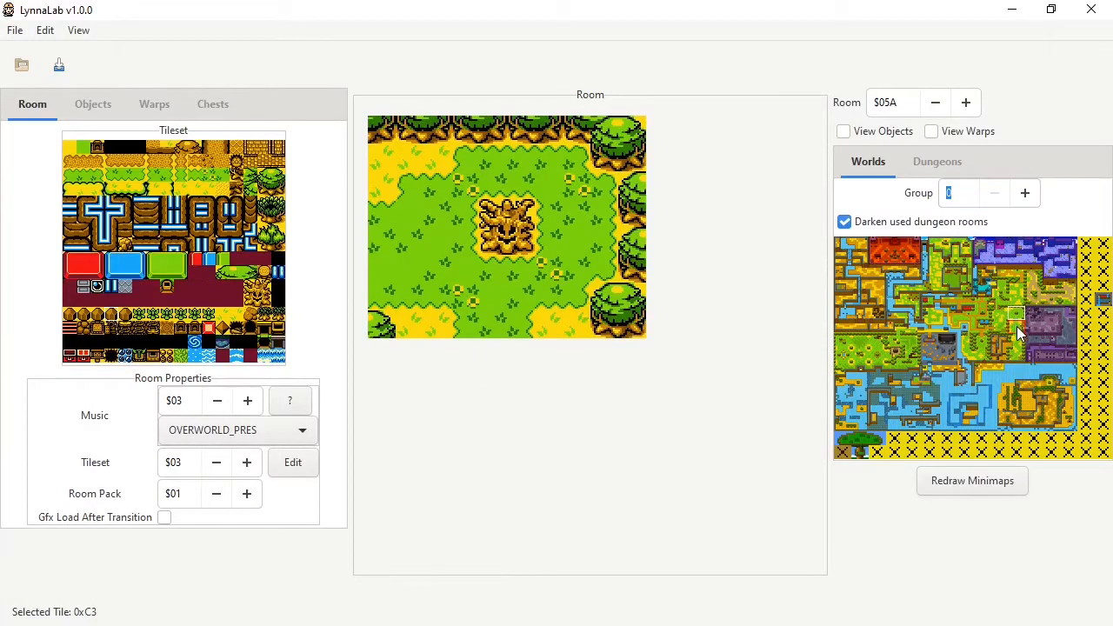
left_click(293, 463)
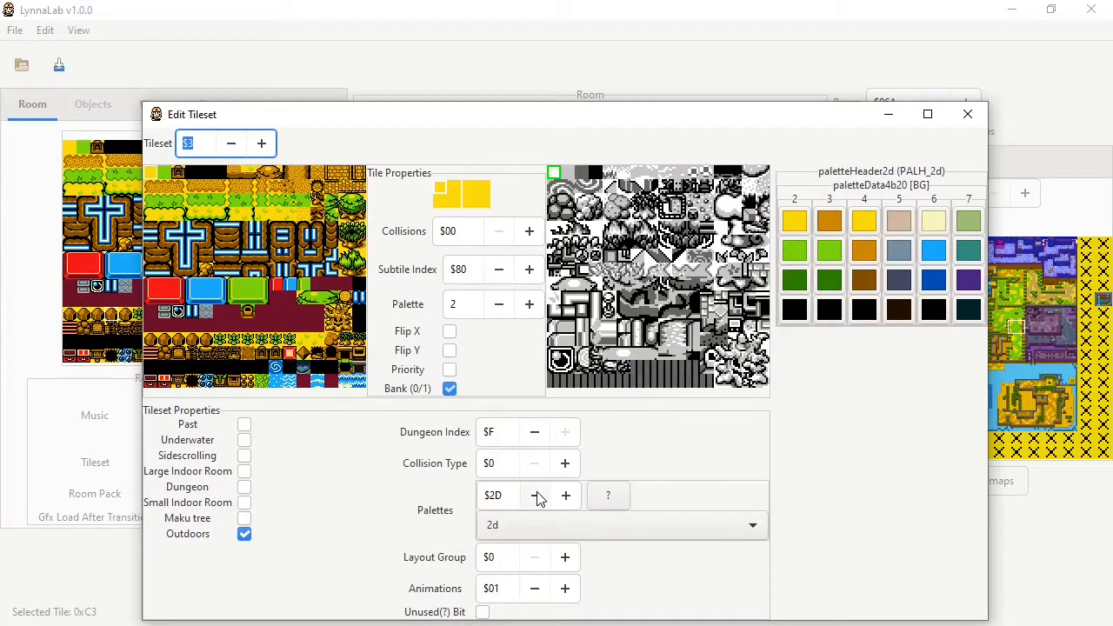
Step down through the lower-numbered overworld tilesets and settle on tileset $0.
left_click(229, 148)
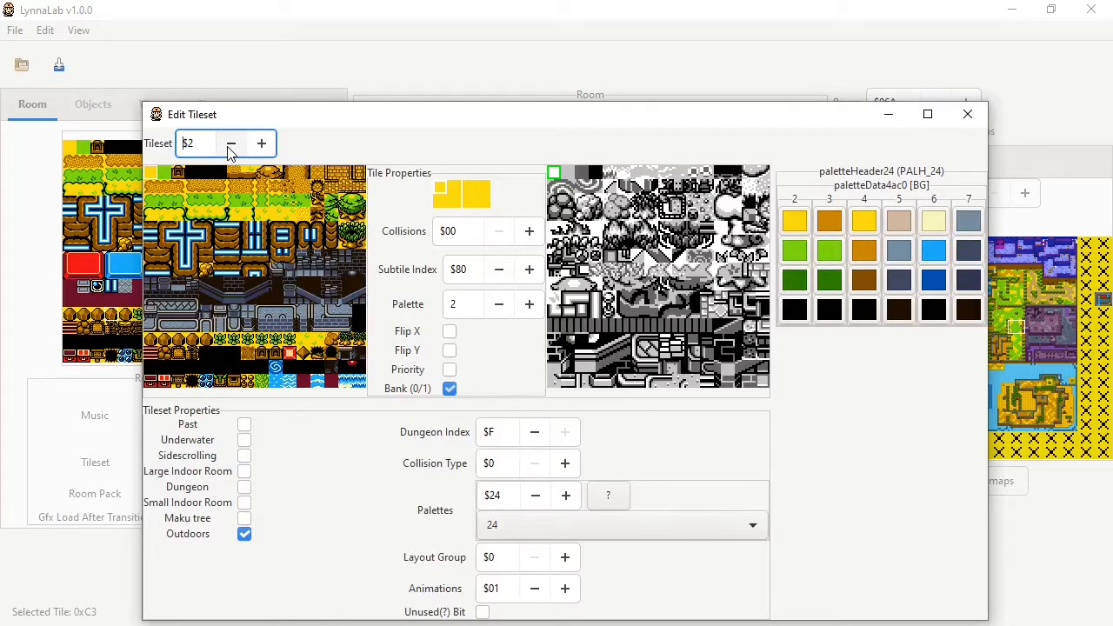
left_click(228, 148)
left_click(228, 148)
left_click(260, 143)
left_click(231, 146)
left_click_drag(204, 144, 99, 148)
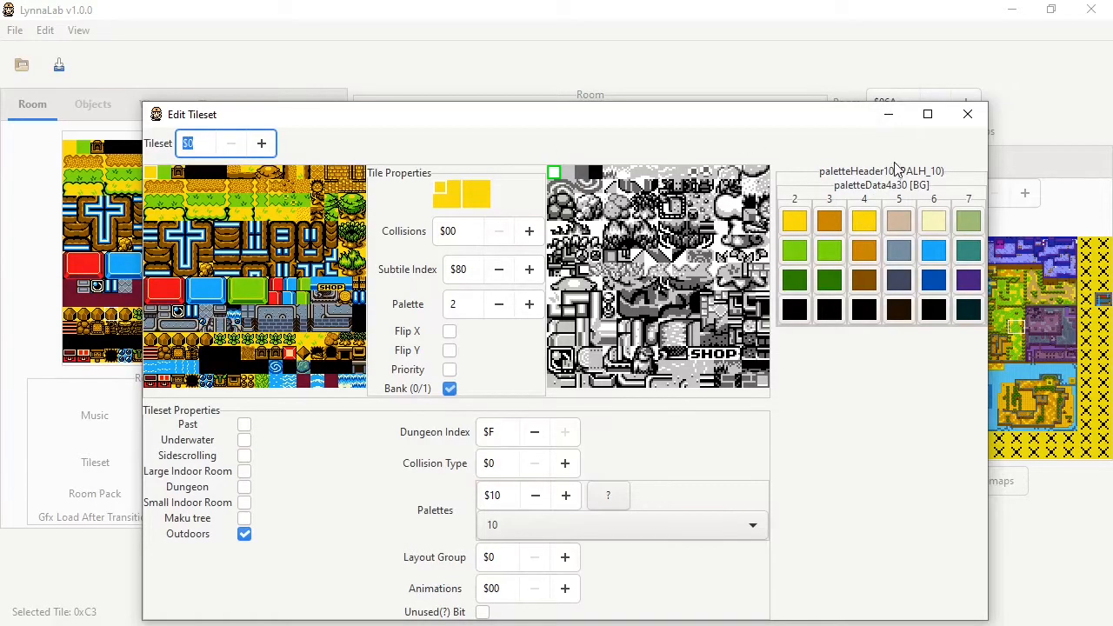
Set the palette header of tileset $0 to $0E.
double_click(509, 496)
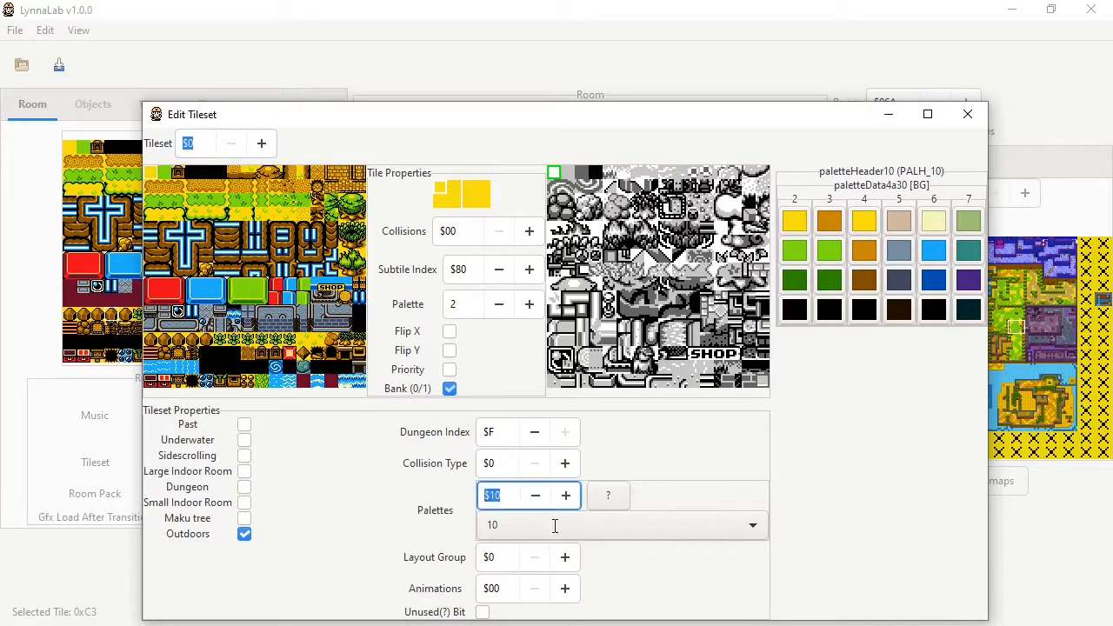
type("0e")
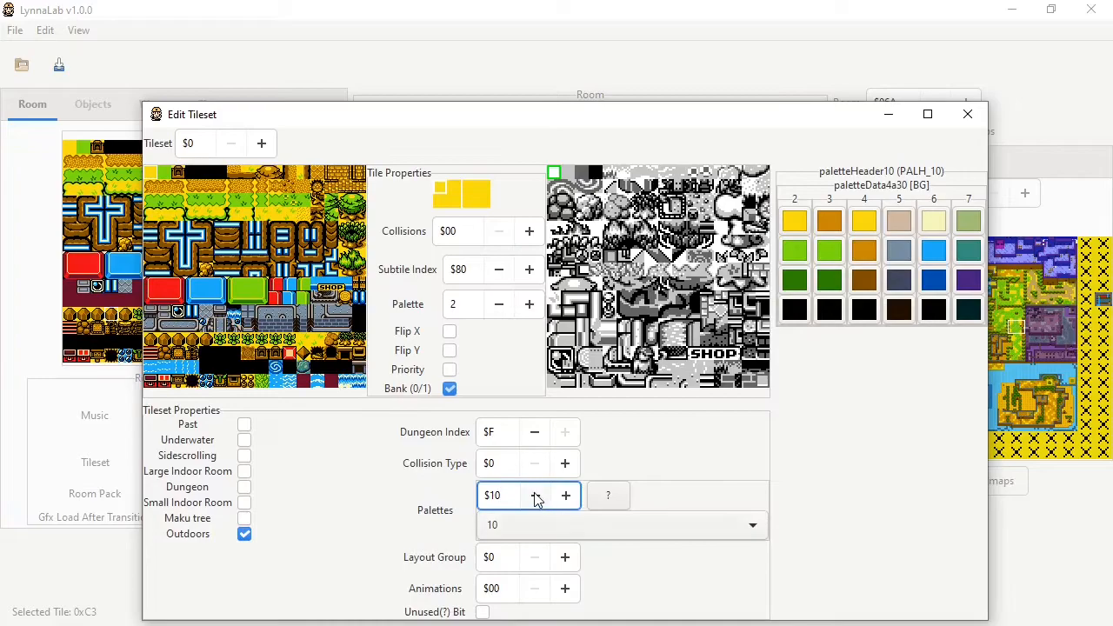
key("Return")
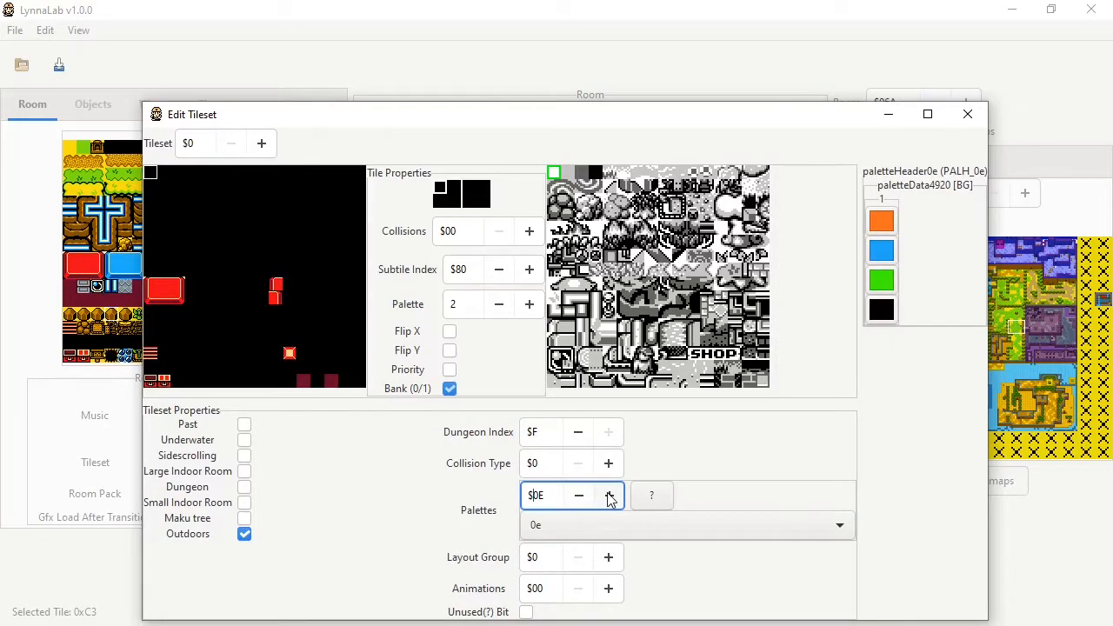
Browse the palette headers of tileset $0 up to $13 and settle on $10.
left_click(609, 495)
left_click(565, 495)
left_click(565, 495)
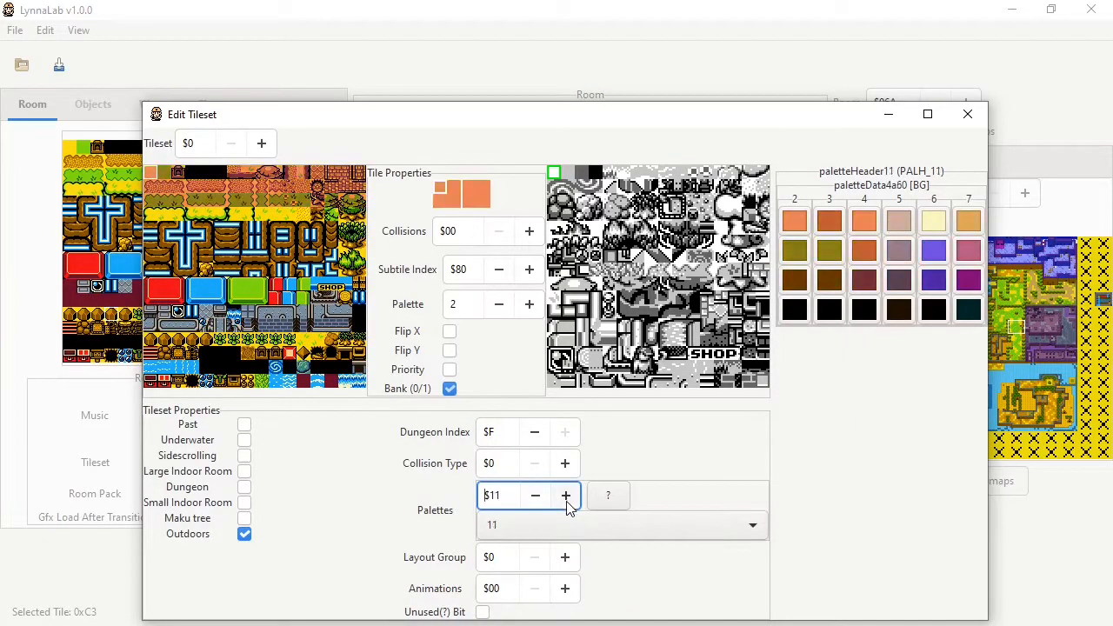
left_click(565, 495)
left_click(566, 495)
left_click(565, 495)
left_click(565, 498)
left_click(548, 497)
left_click(546, 499)
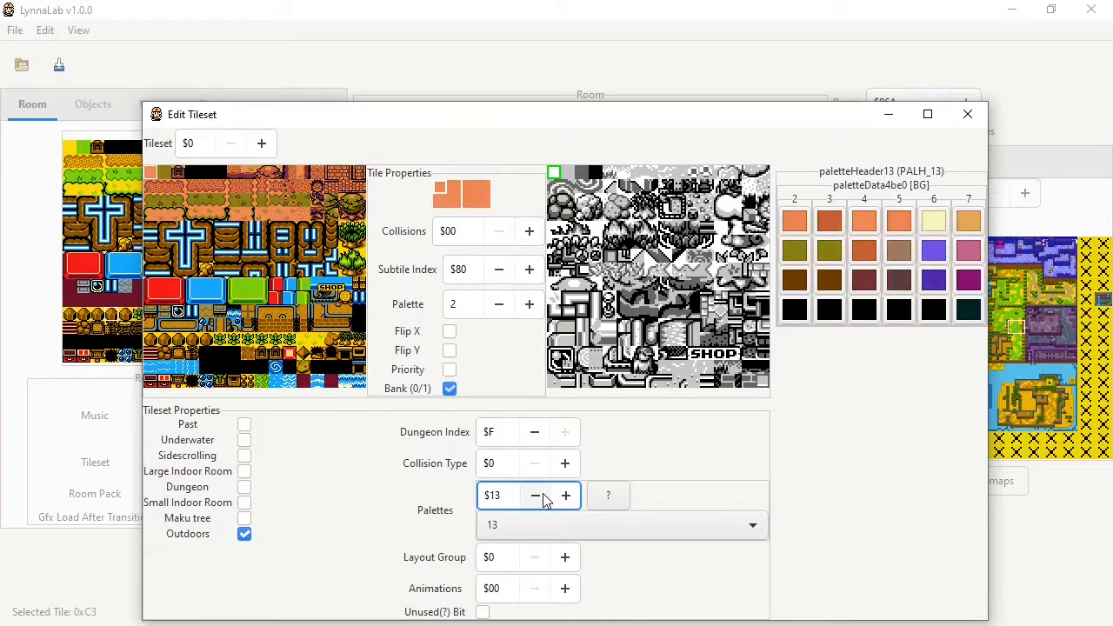
left_click(541, 497)
left_click(537, 498)
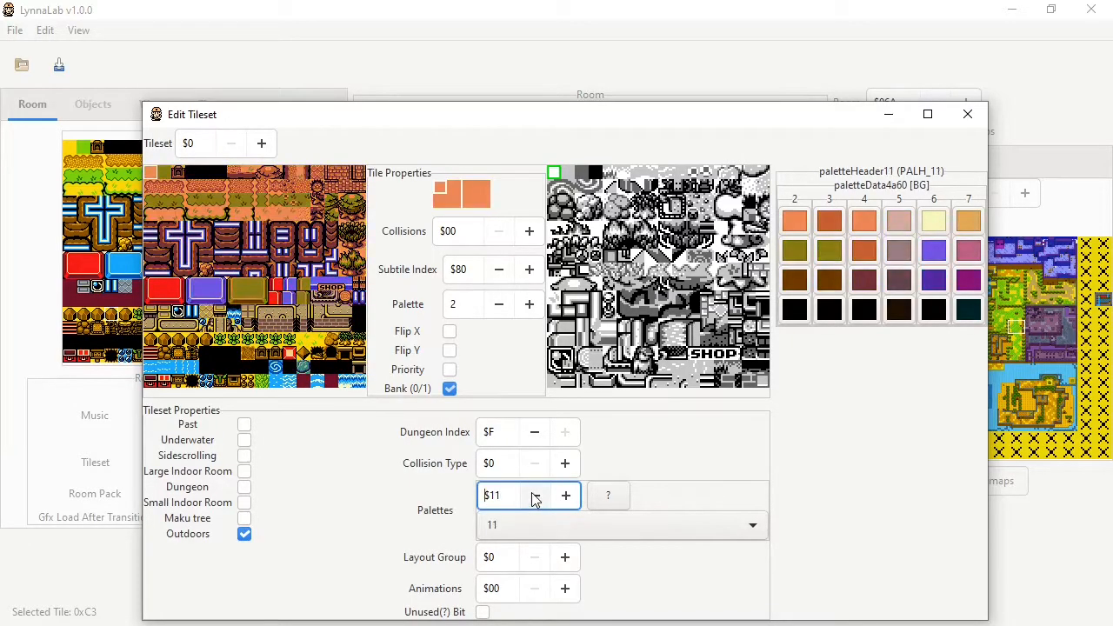
left_click(535, 497)
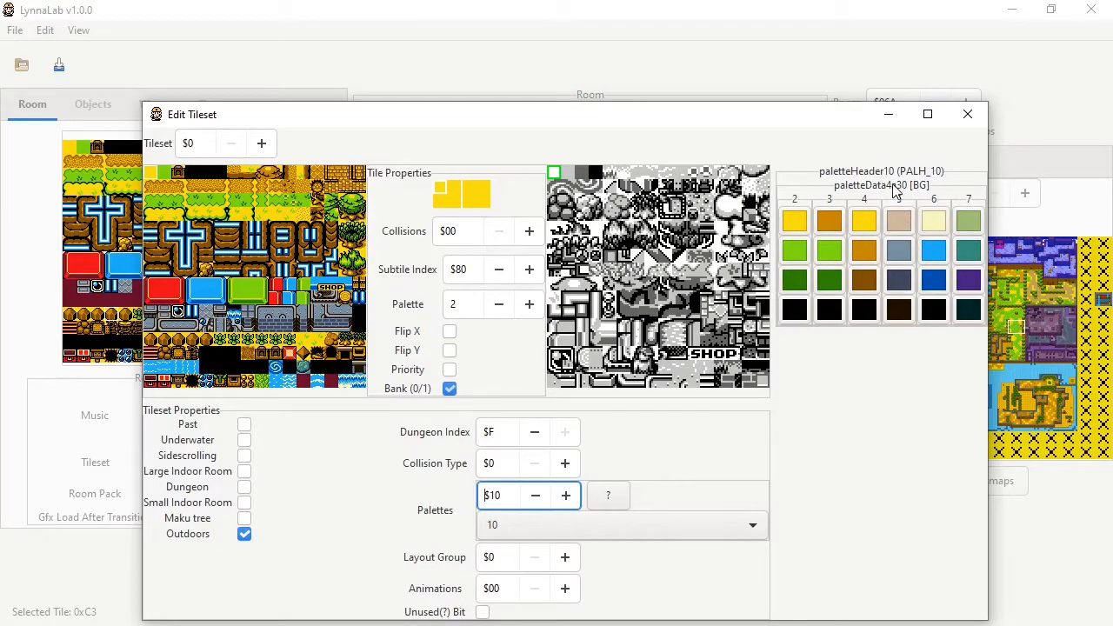
Browse the higher palette headers of tileset $0, stepping up to $21.
left_click(566, 495)
left_click(566, 495)
left_click(566, 495)
left_click(566, 495)
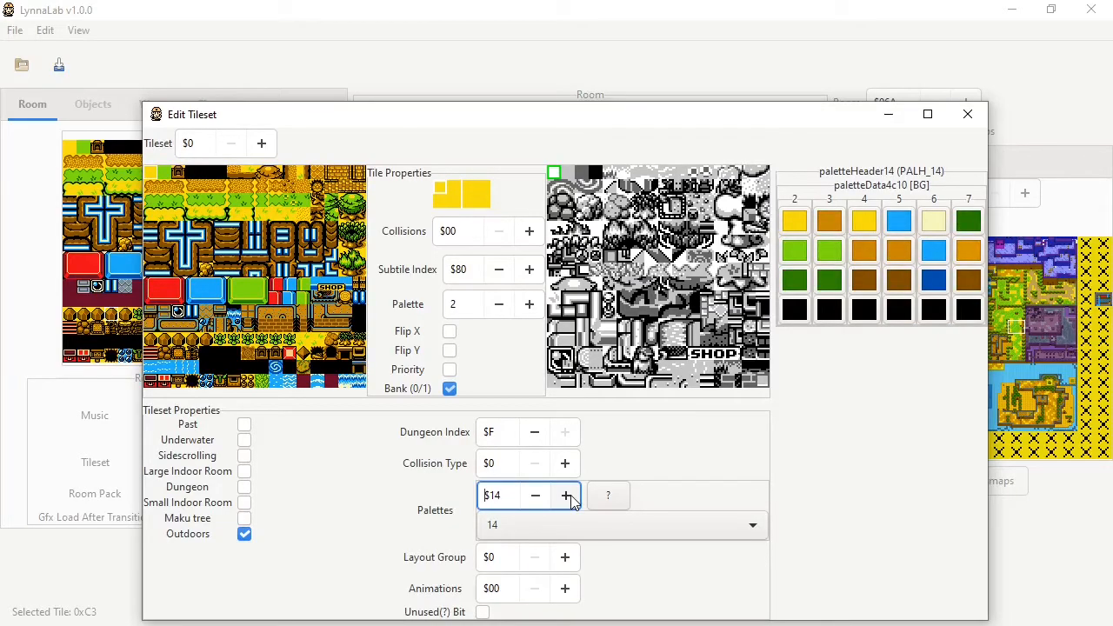
left_click(566, 494)
left_click(565, 495)
left_click(565, 495)
left_click(565, 494)
left_click(565, 495)
left_click(565, 495)
left_click(565, 495)
left_click(565, 495)
left_click(566, 495)
left_click(565, 495)
left_click(566, 495)
left_click(565, 495)
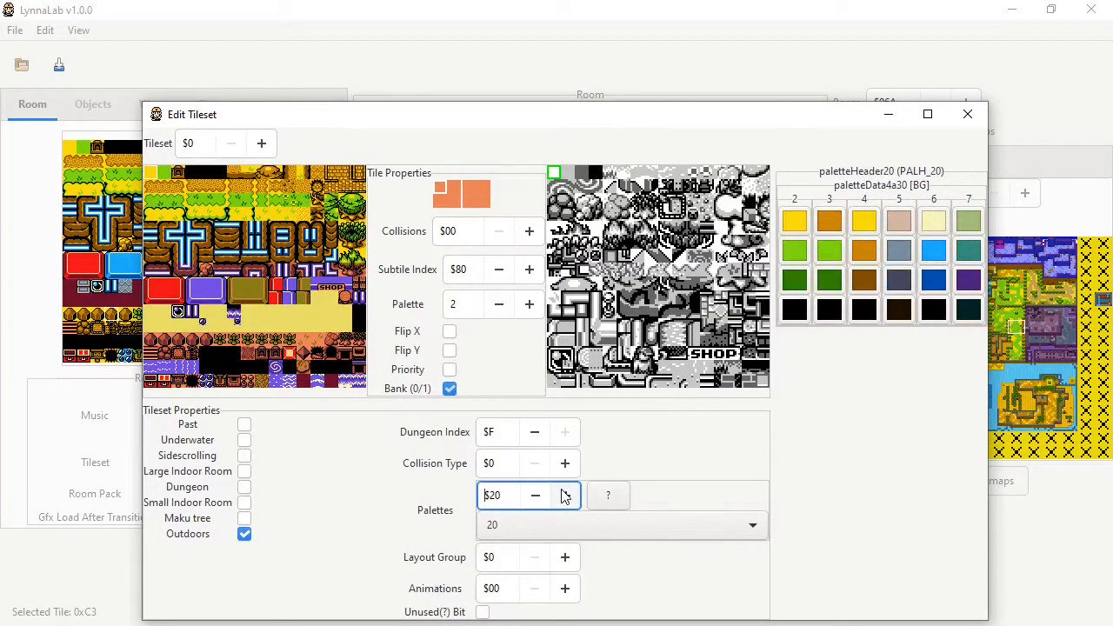
left_click(565, 494)
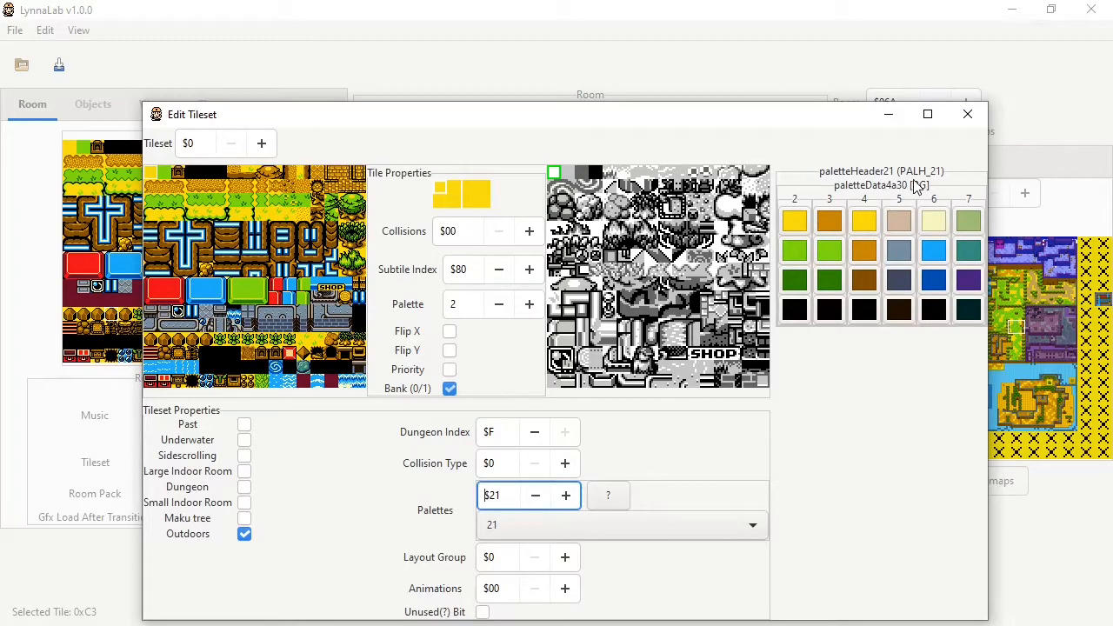
Set the palette header of tileset $0 back to $10.
left_click_drag(512, 490, 487, 496)
key("BackSpace")
key("Return")
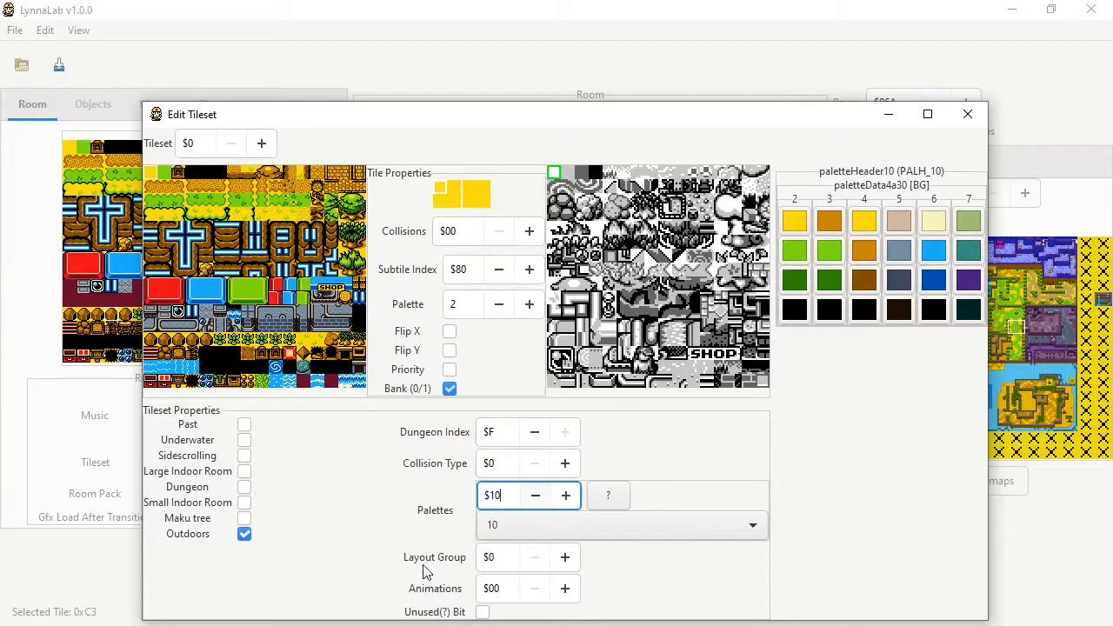
Switch to File Explorer, open the data/ages folder of oracles-disasm and look through its assembler source files.
left_click(413, 625)
left_click(592, 169)
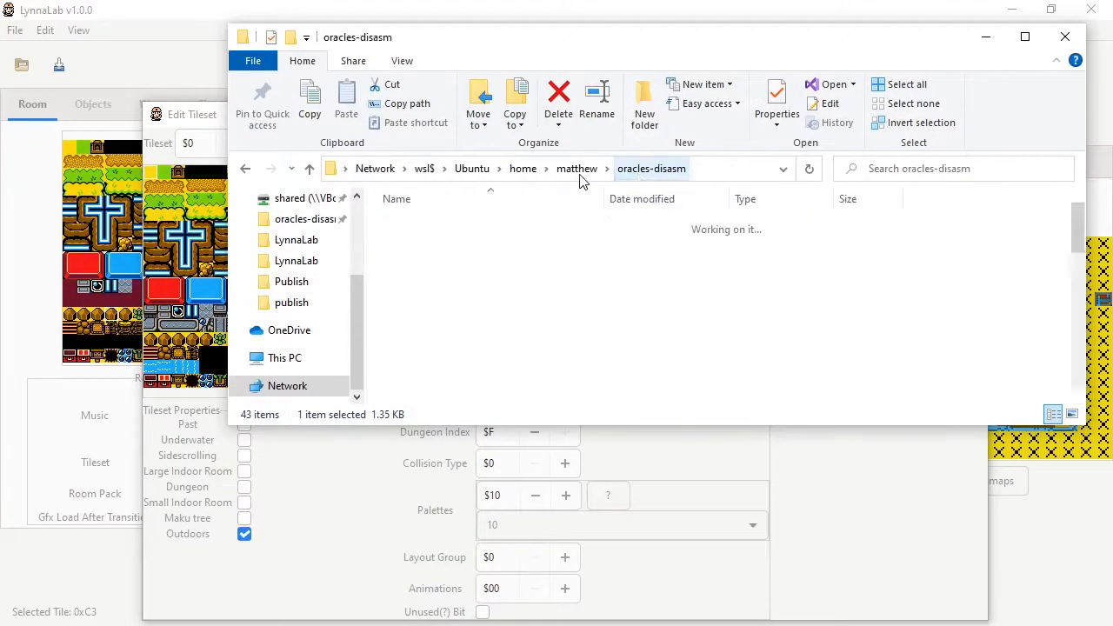
left_click(424, 334)
double_click(424, 335)
scroll(444, 253, "down", 1)
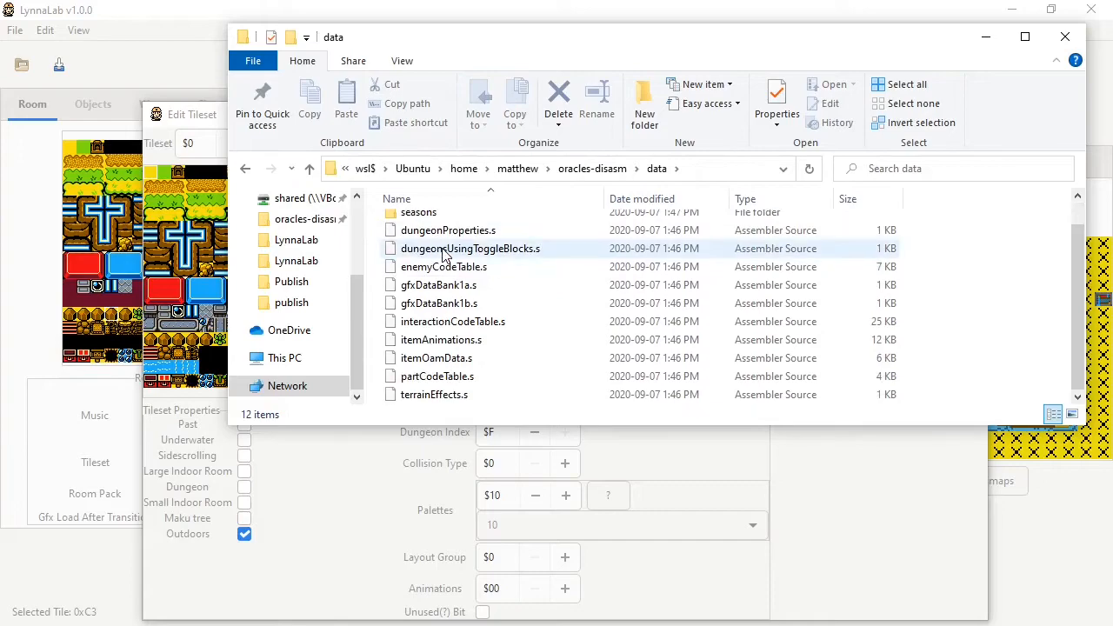
scroll(443, 253, "up", 1)
double_click(431, 222)
scroll(448, 254, "down", 10)
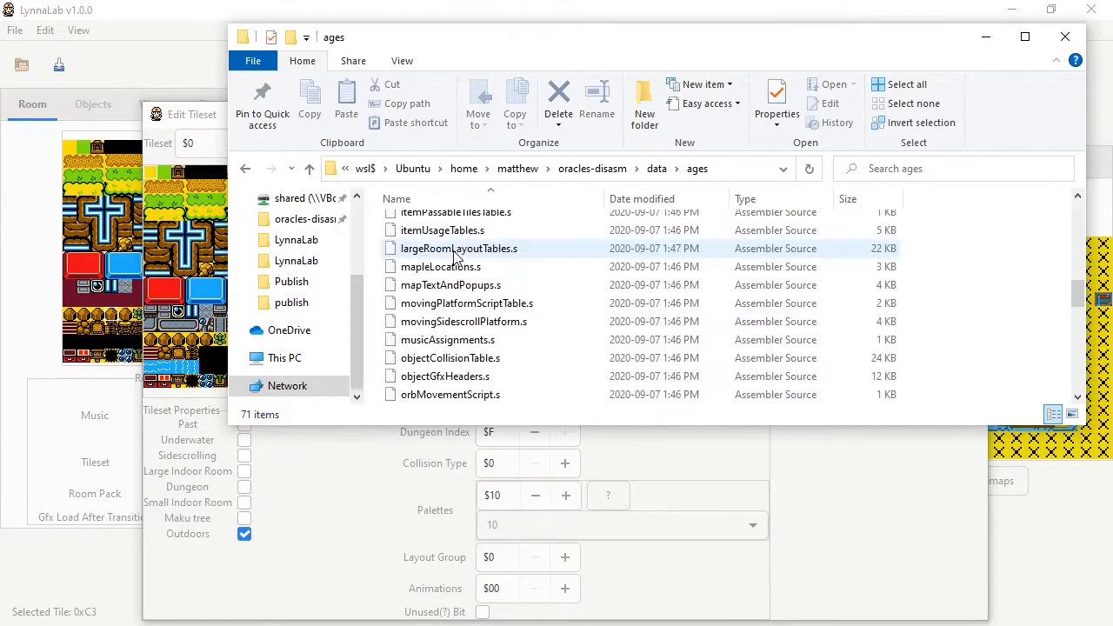
scroll(454, 259, "down", 2)
left_click(461, 251)
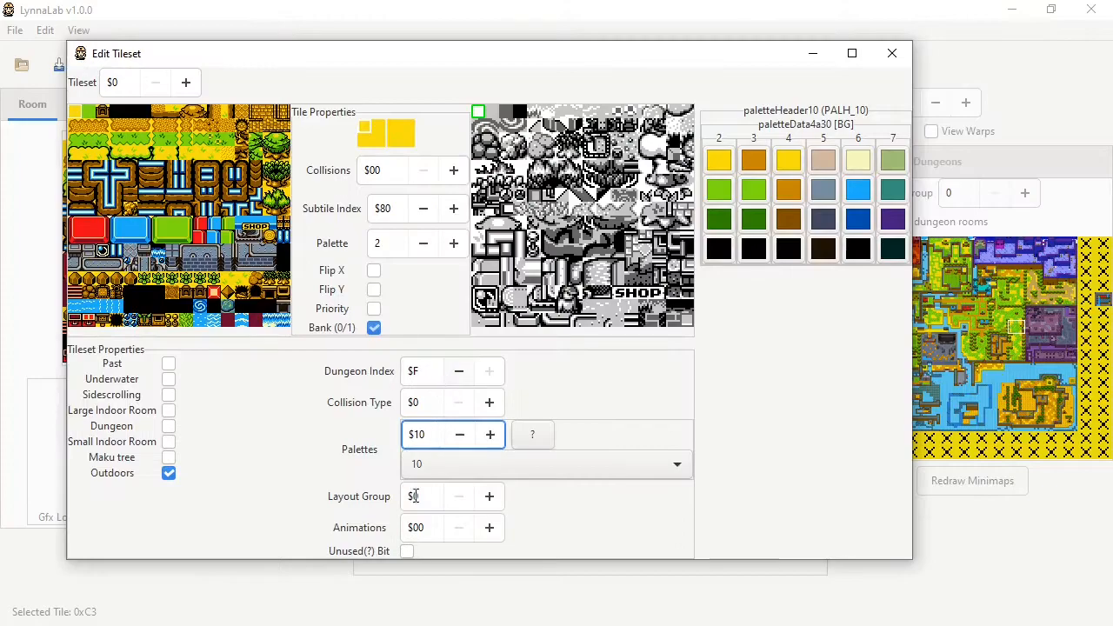
Examine the collision type and dungeon index of tileset $0 and read the description of the Dungeon flag.
left_click(424, 400)
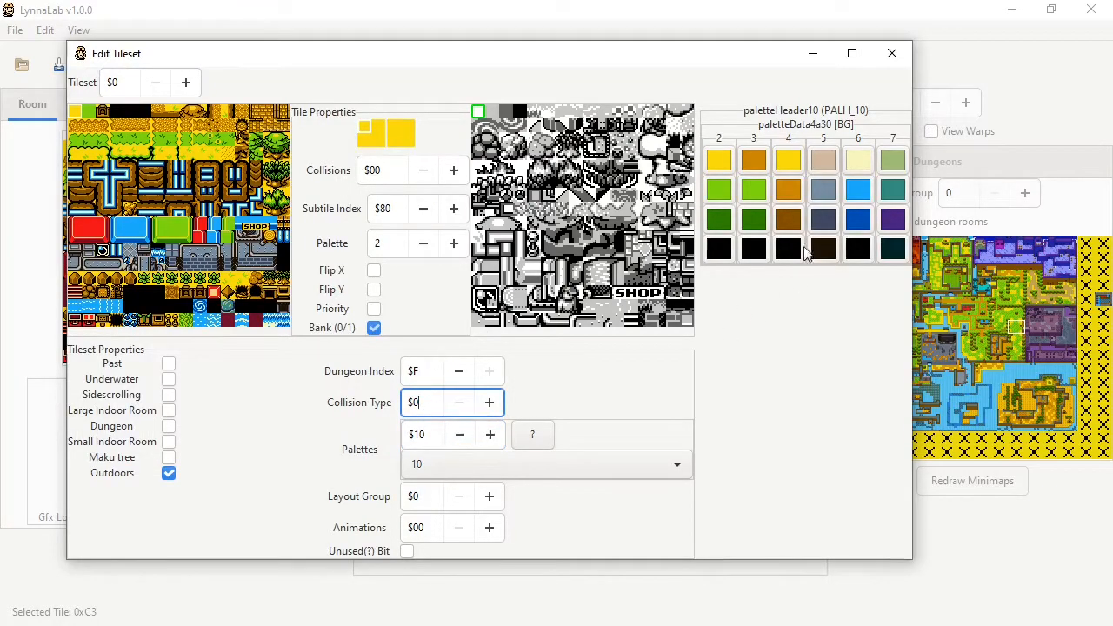
left_click(418, 379)
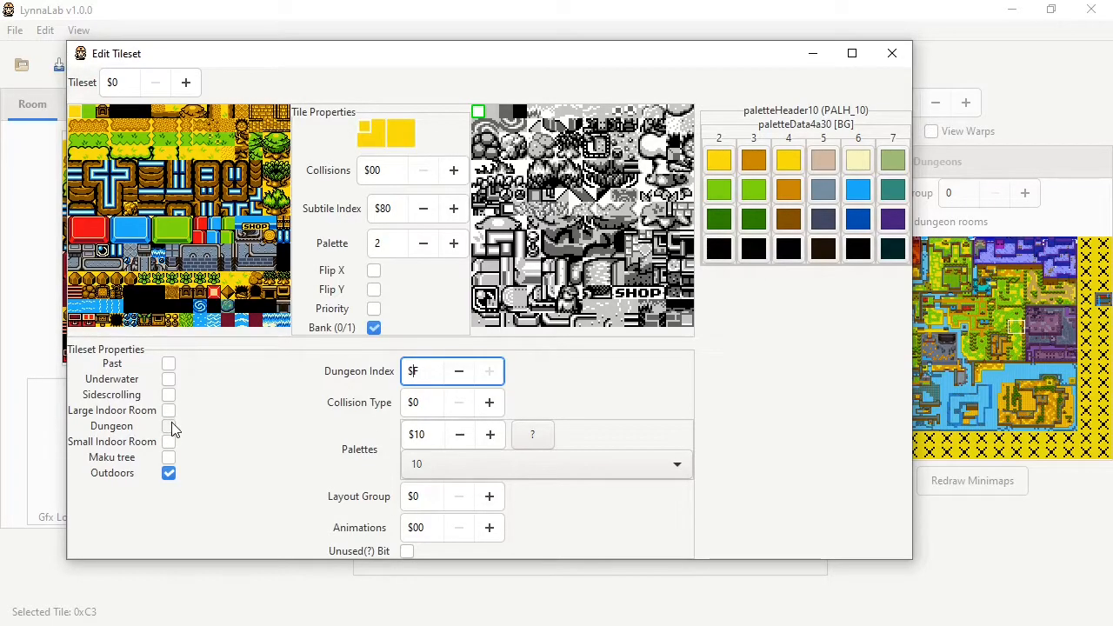
mouse_move(171, 423)
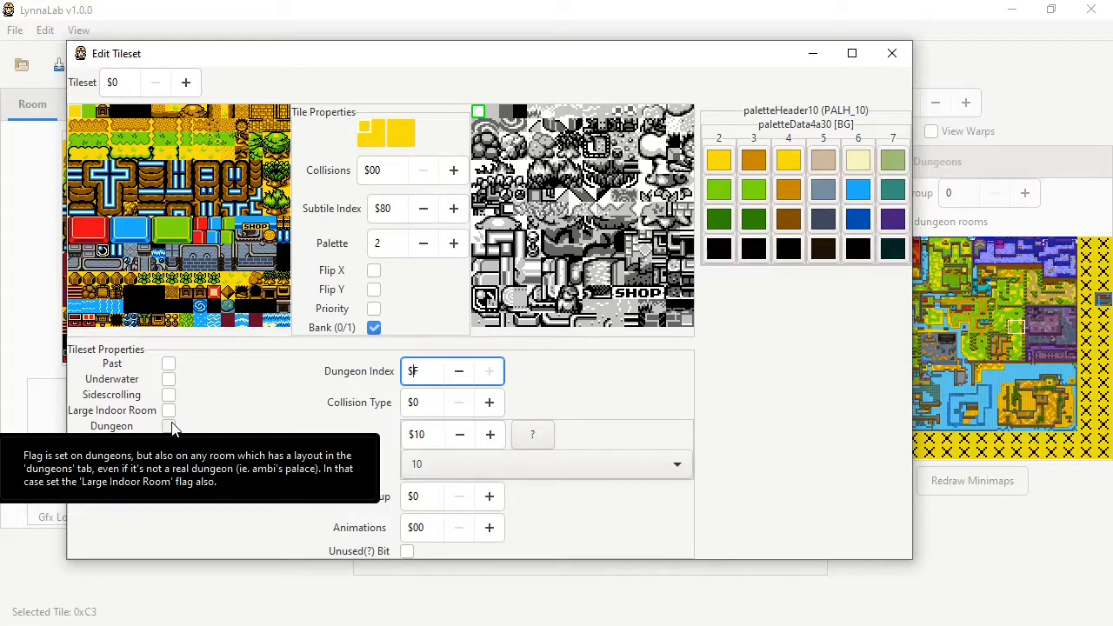
Close the tileset editor, view the map of dungeon 1 and return to the world map.
left_click(891, 53)
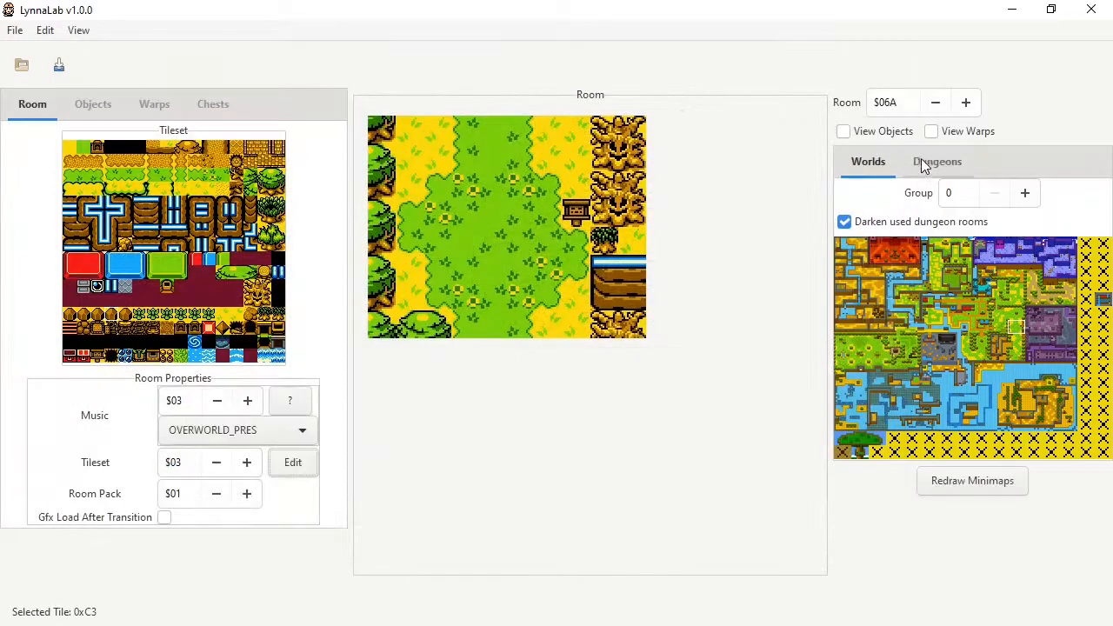
left_click(936, 162)
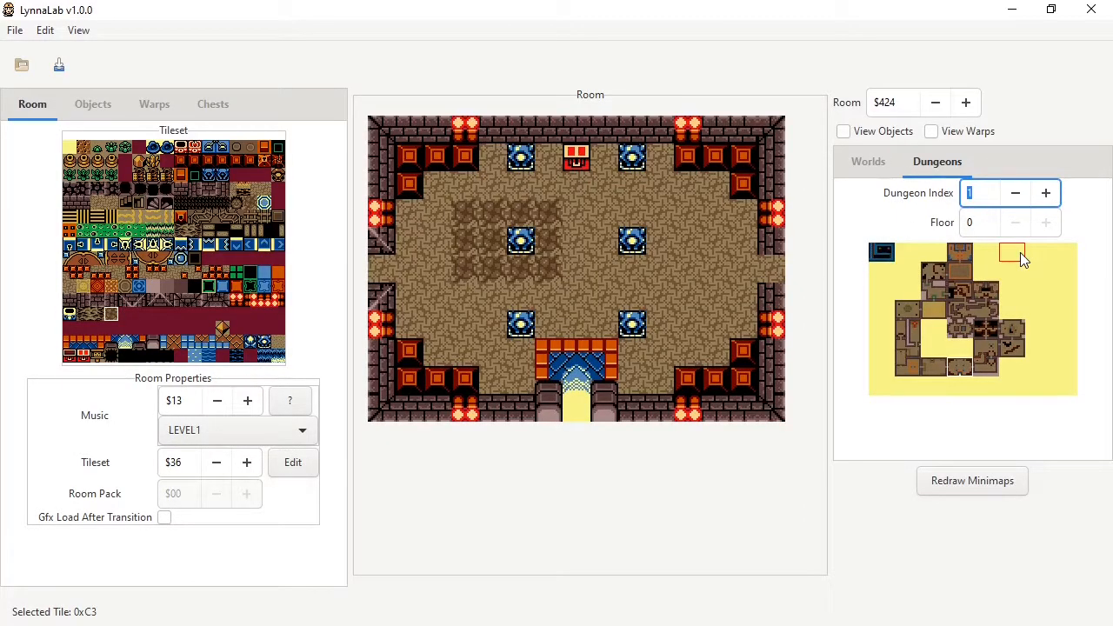
left_click(888, 162)
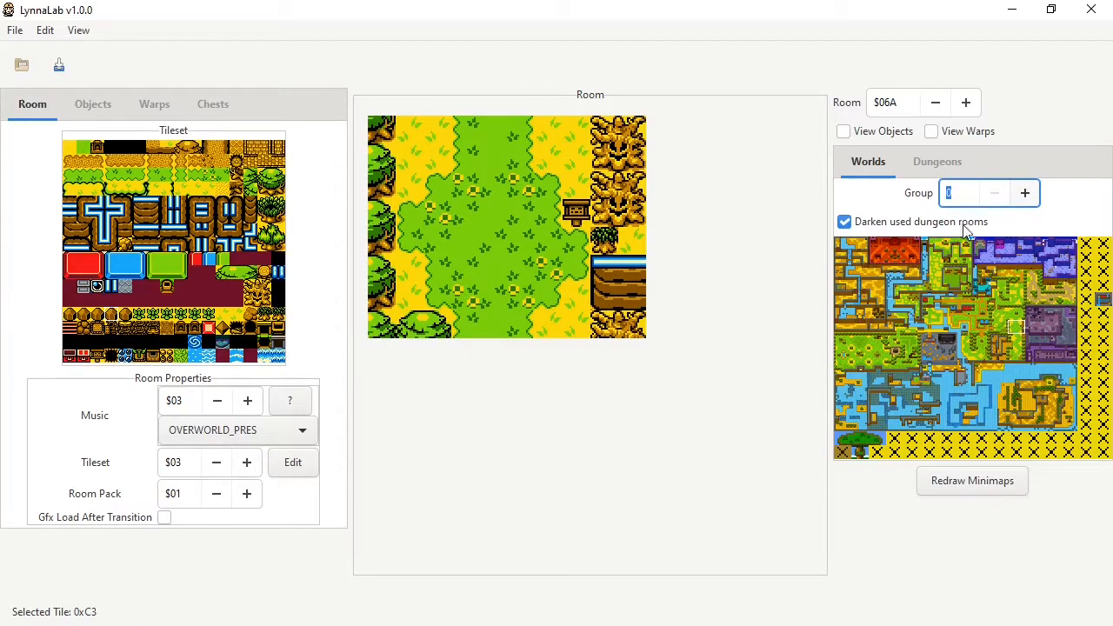
Show the group 4 world map, choose room $4D0 and open its tileset to inspect the properties.
scroll(946, 194, "up", 4)
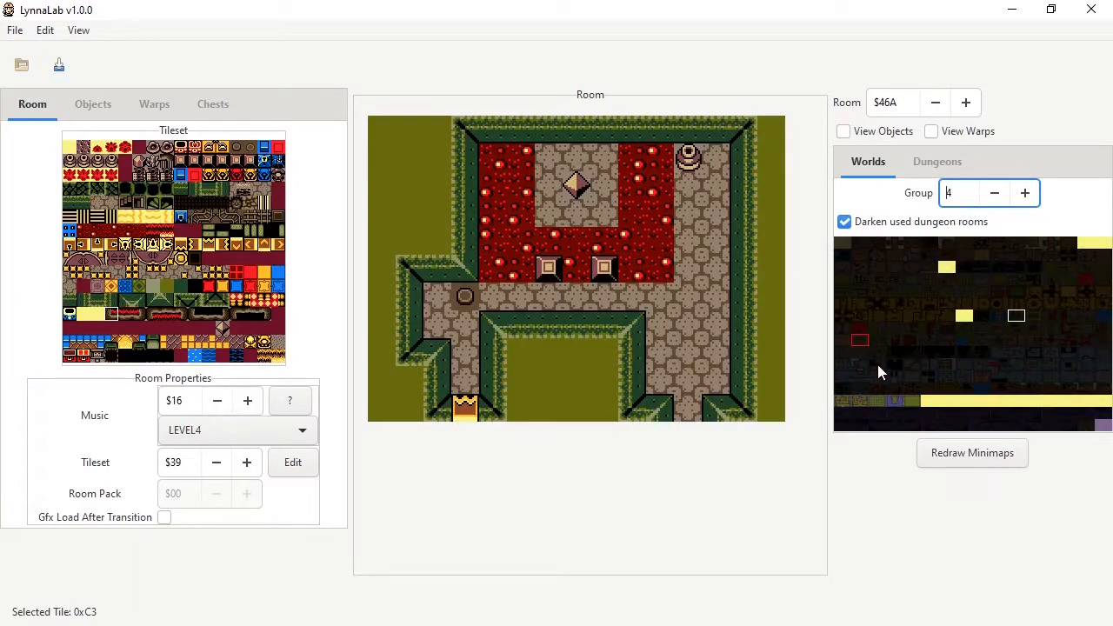
left_click(849, 406)
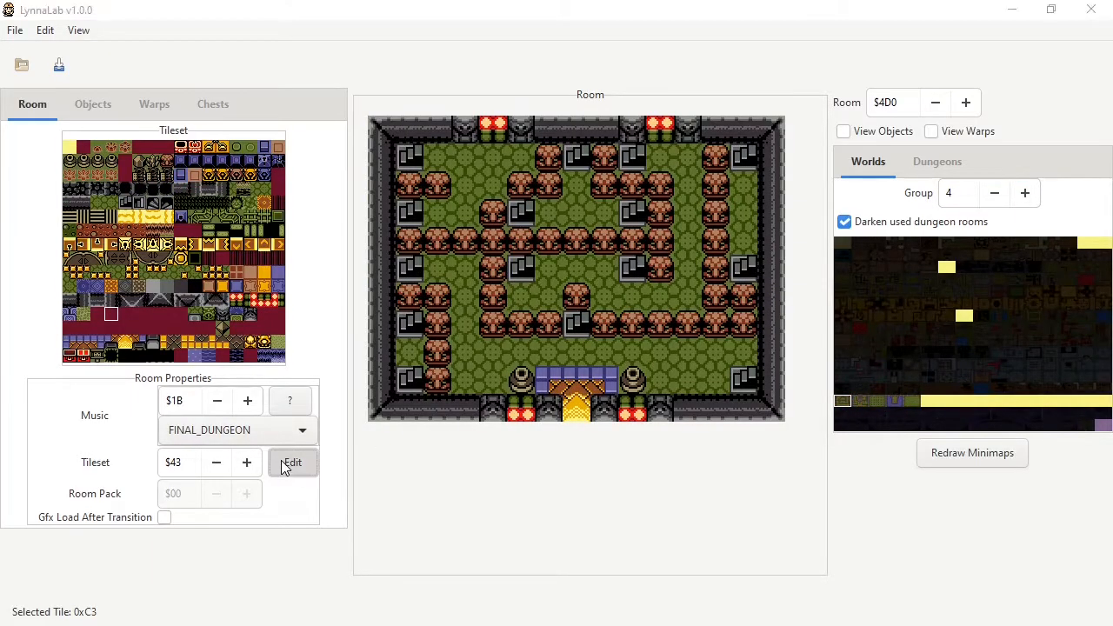
left_click(291, 462)
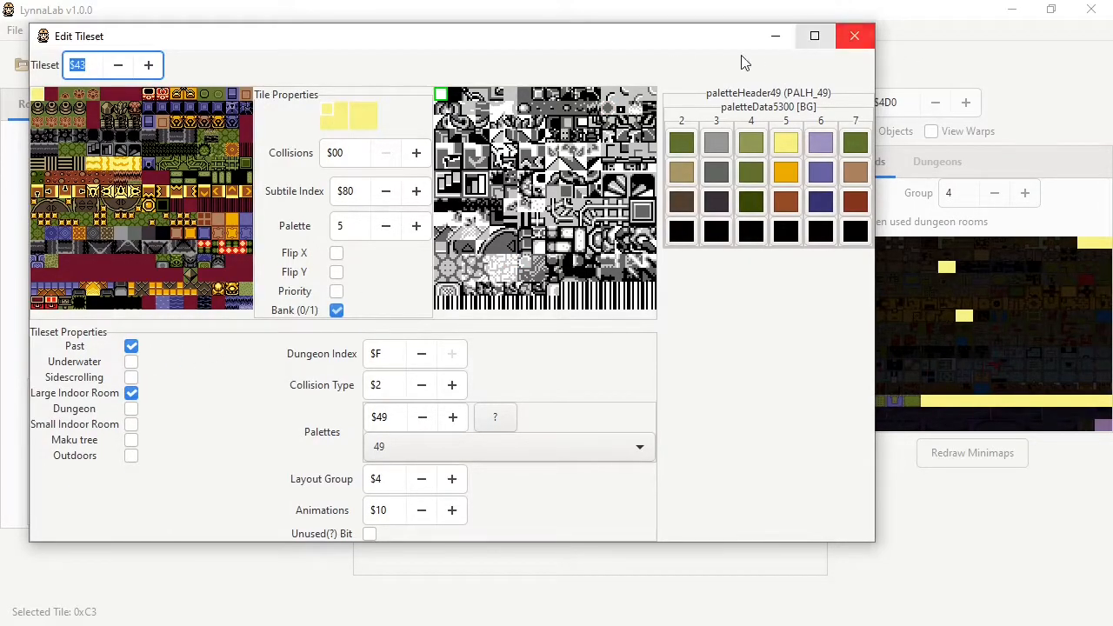
left_click_drag(701, 51, 680, 105)
Close the tileset editor, choose room $418 on the dungeon 1 map and open its tileset for comparison.
left_click(833, 92)
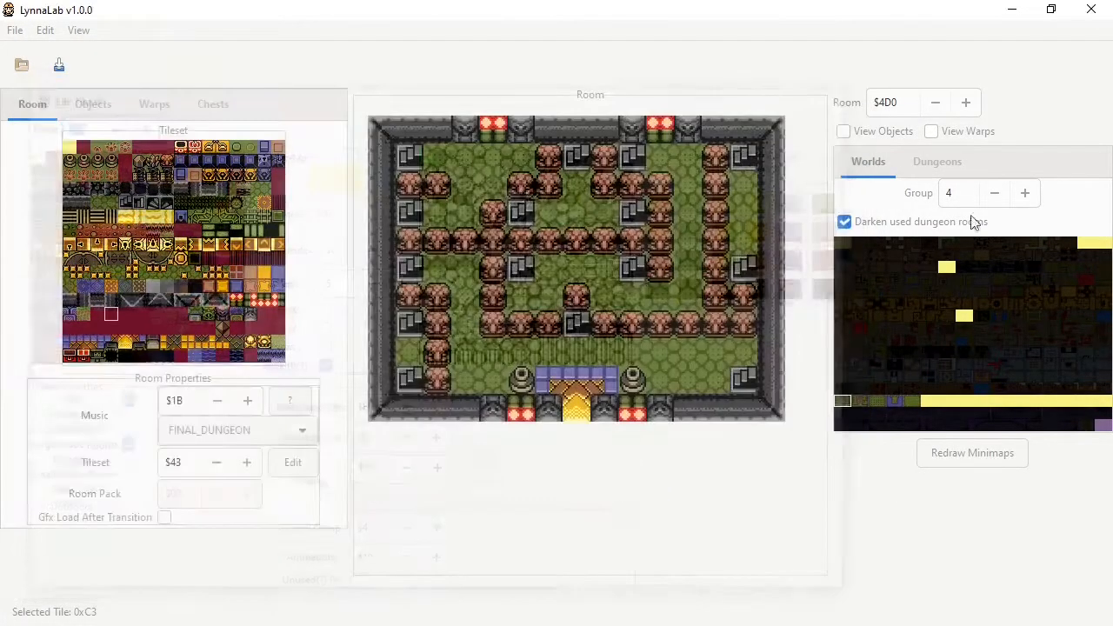
left_click(943, 170)
left_click(938, 322)
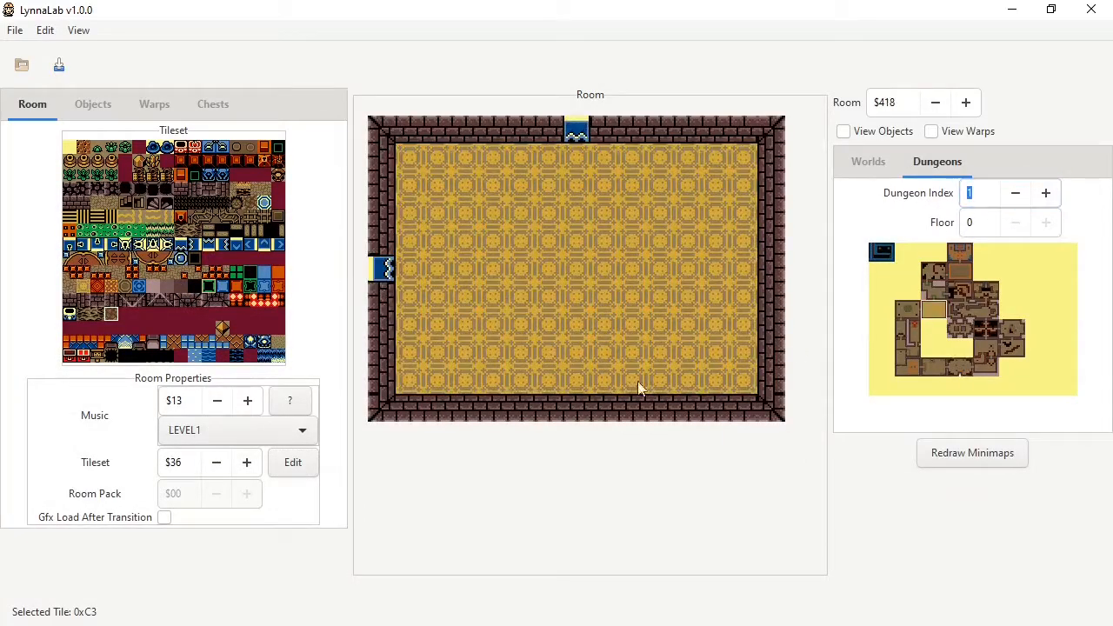
left_click(292, 462)
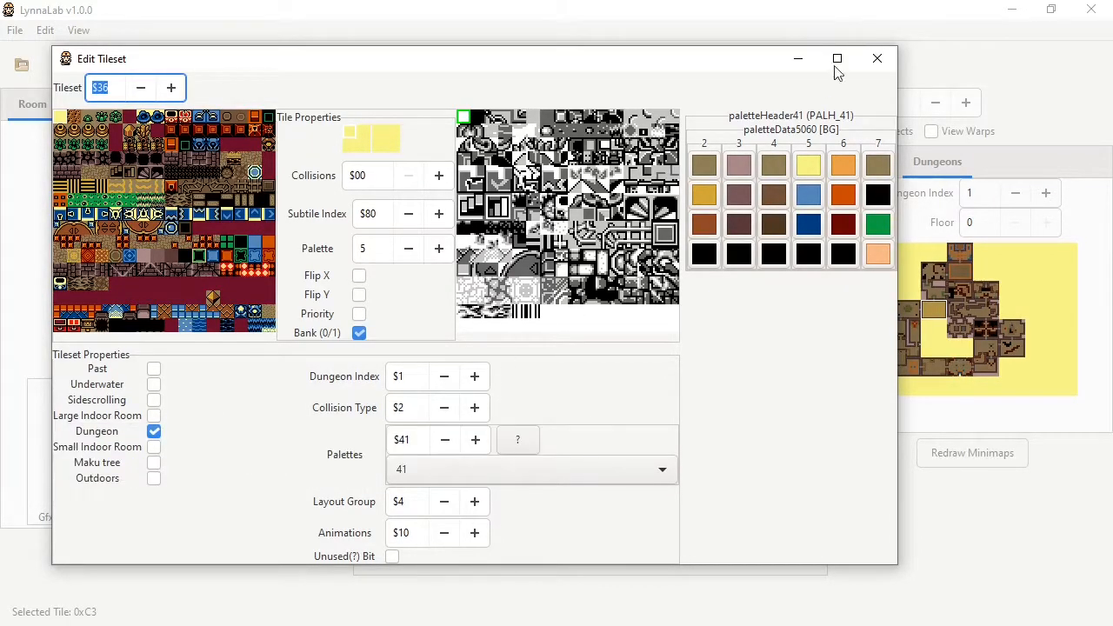
Close the tileset editor and step through the dungeon maps to dungeon index 14.
left_click(888, 55)
left_click(1046, 193)
left_click(1046, 193)
left_click(1046, 193)
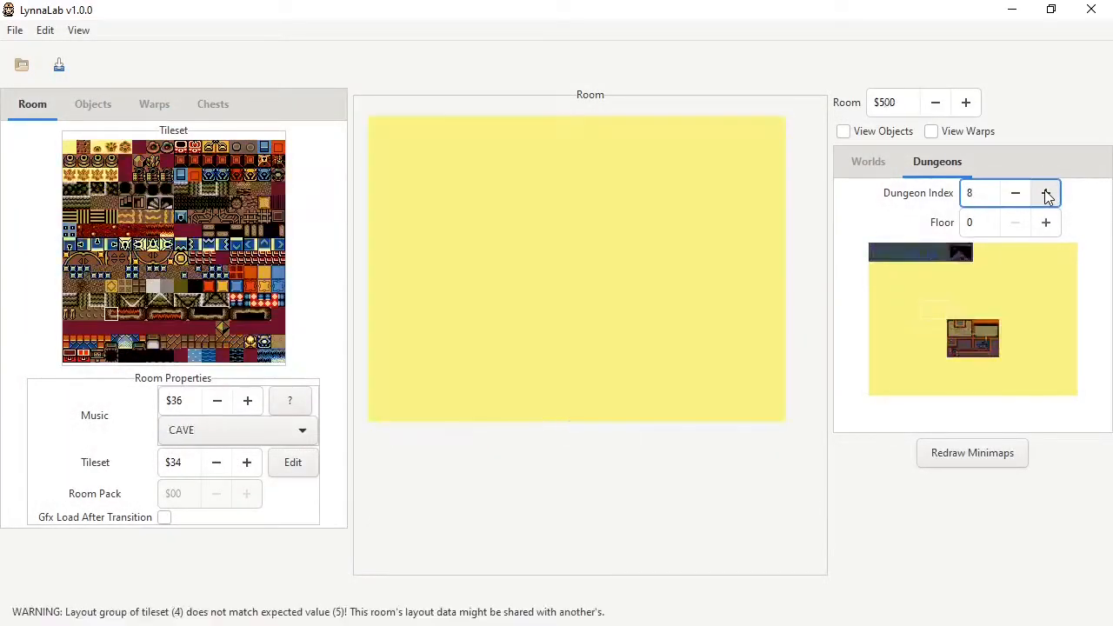
left_click(1046, 193)
left_click(1046, 193)
left_click(1046, 193)
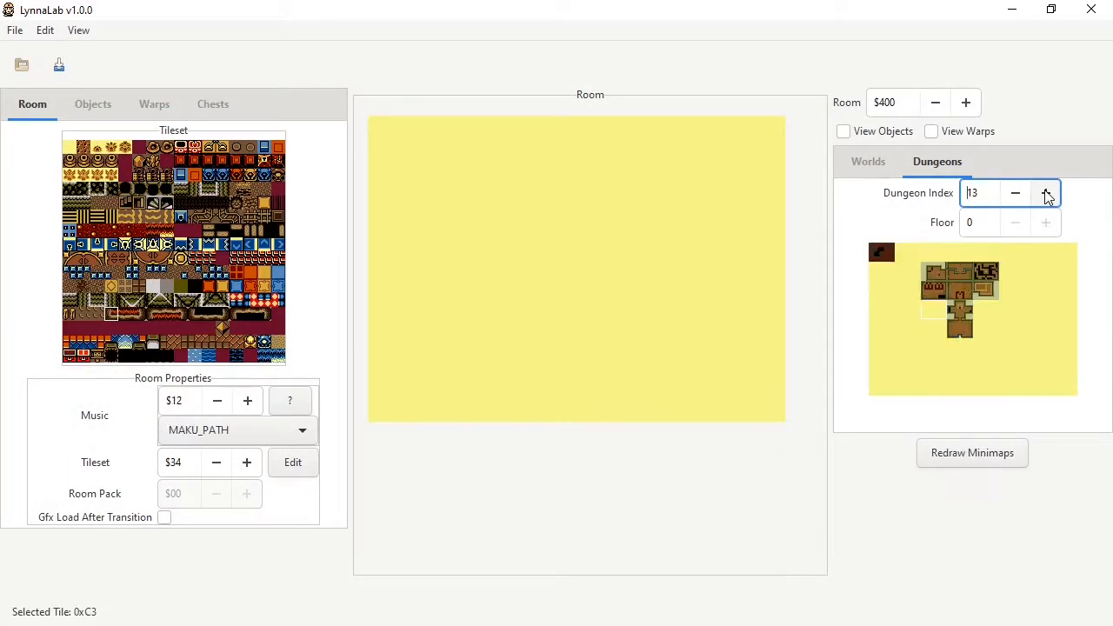
left_click(1046, 193)
left_click(1046, 193)
left_click(1026, 193)
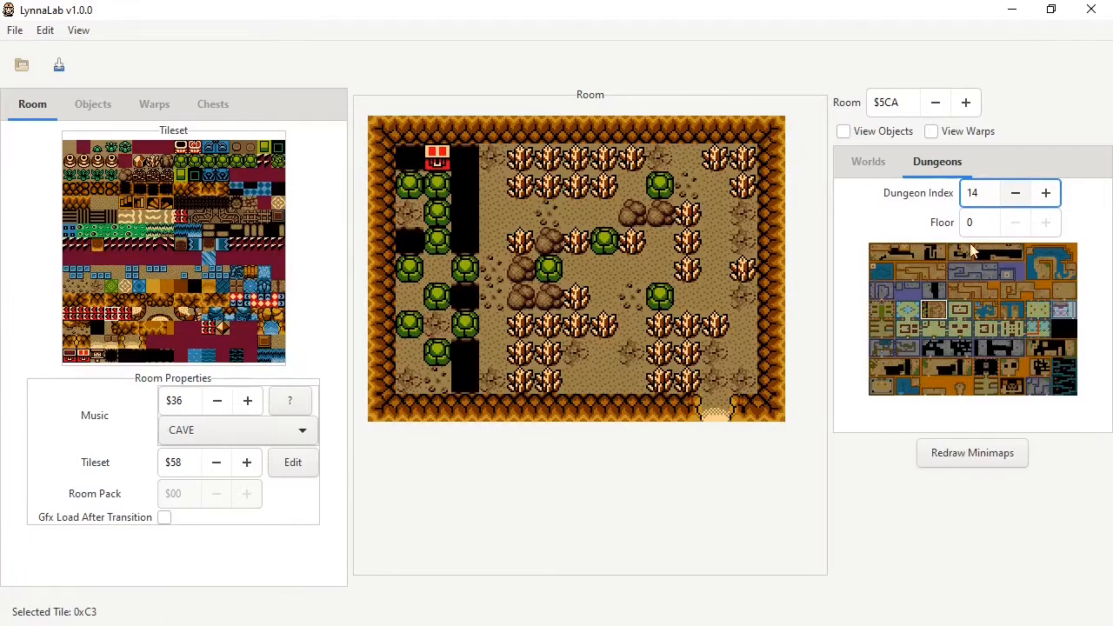
Choose Ambi's palace room $5D3 on the map, open its tileset and read the Large Indoor Room flag's description.
left_click(930, 321)
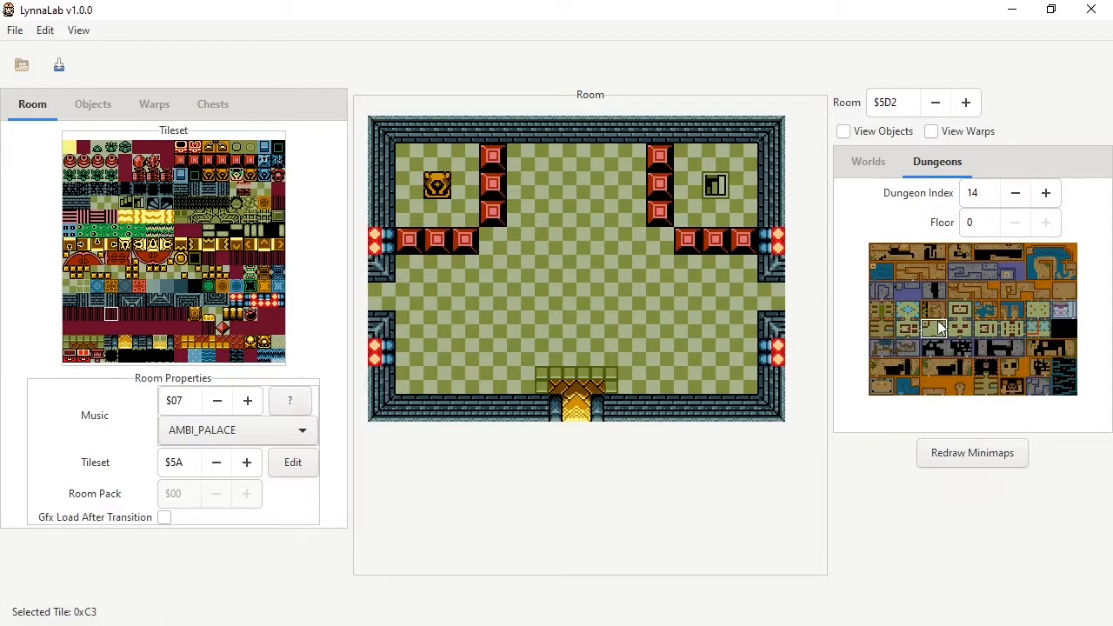
left_click(962, 321)
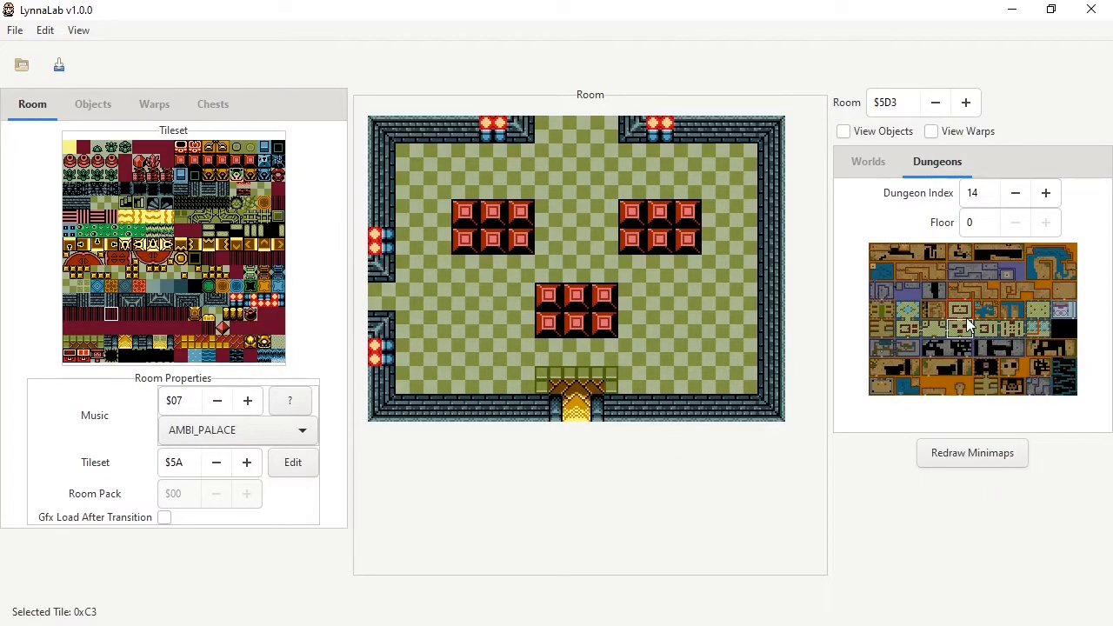
left_click(292, 462)
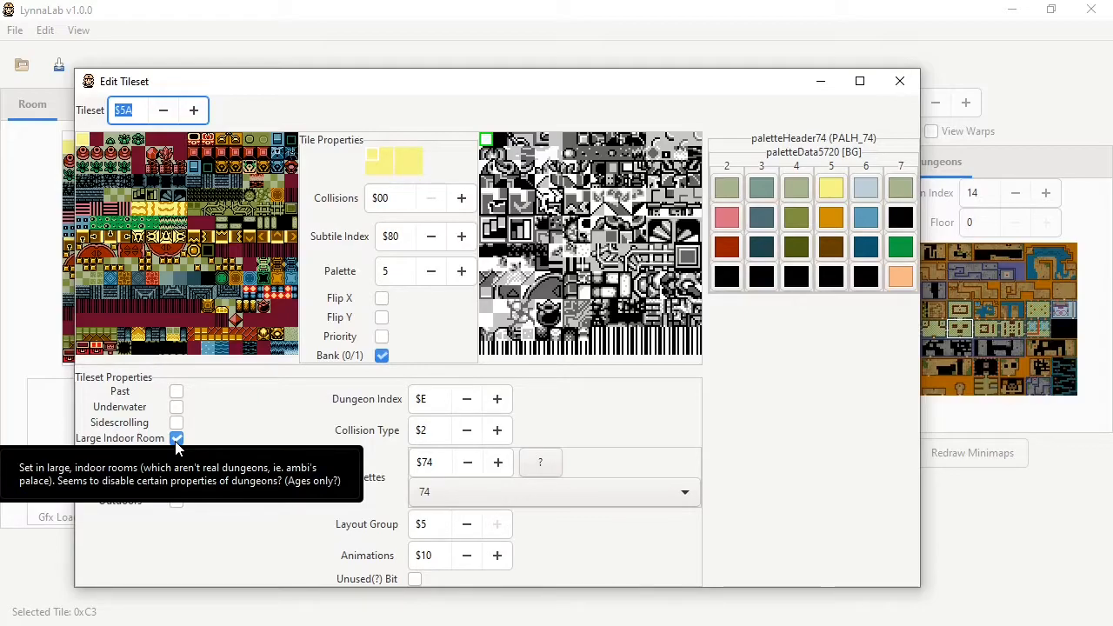
Close the tileset editor, choose room $26E from the group 2 world map and open its tileset to examine the Small Indoor Room flag.
left_click(883, 89)
left_click(868, 162)
left_click(1013, 194)
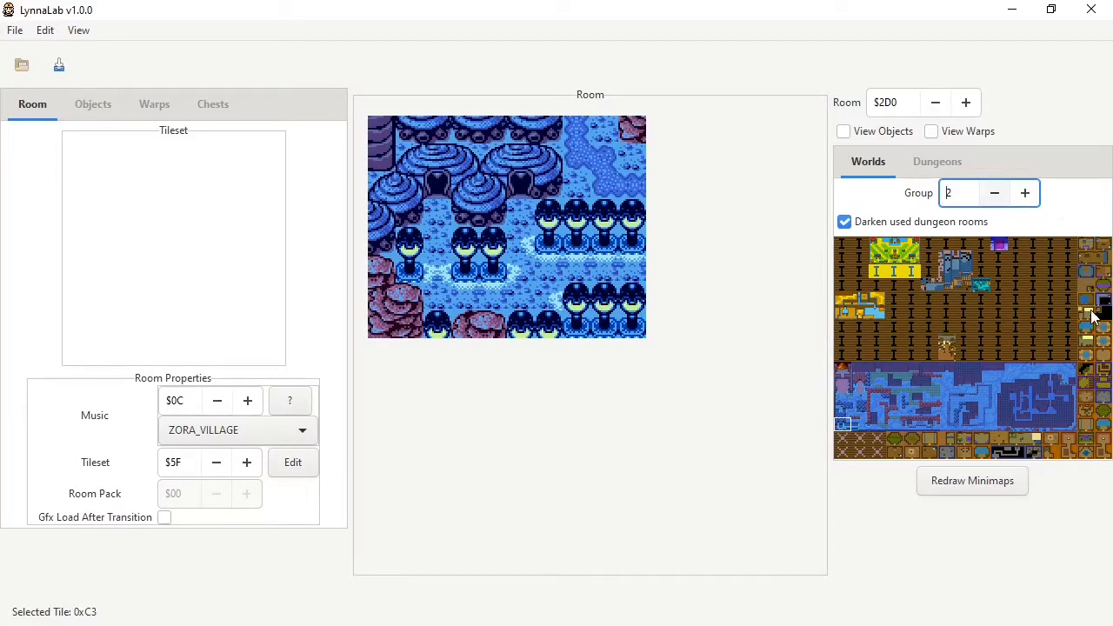
key("Down")
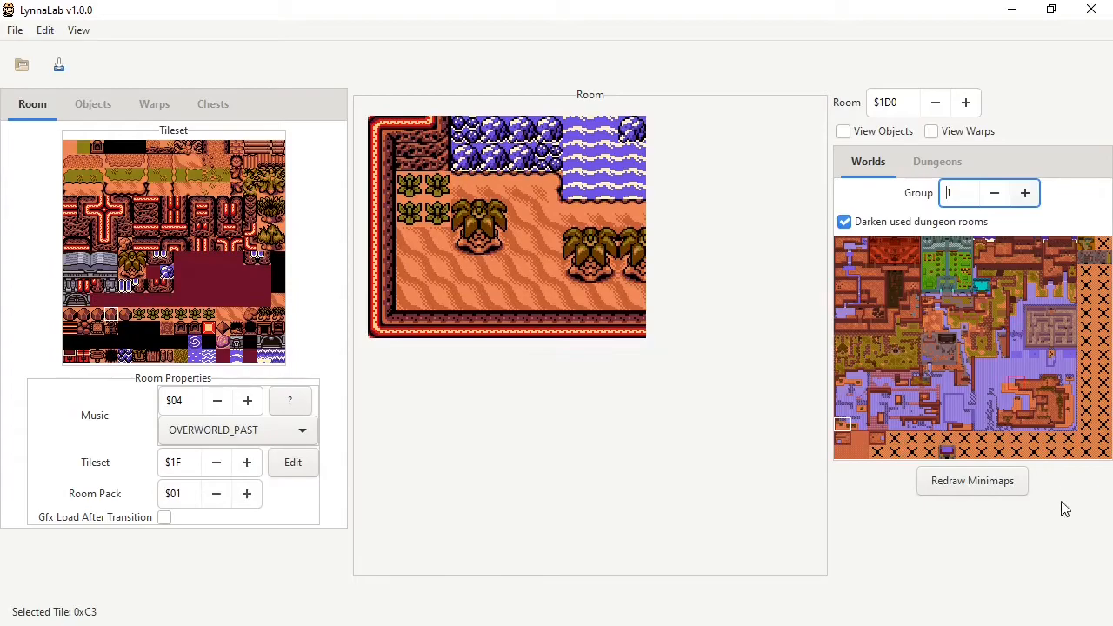
key("Up")
left_click(1087, 330)
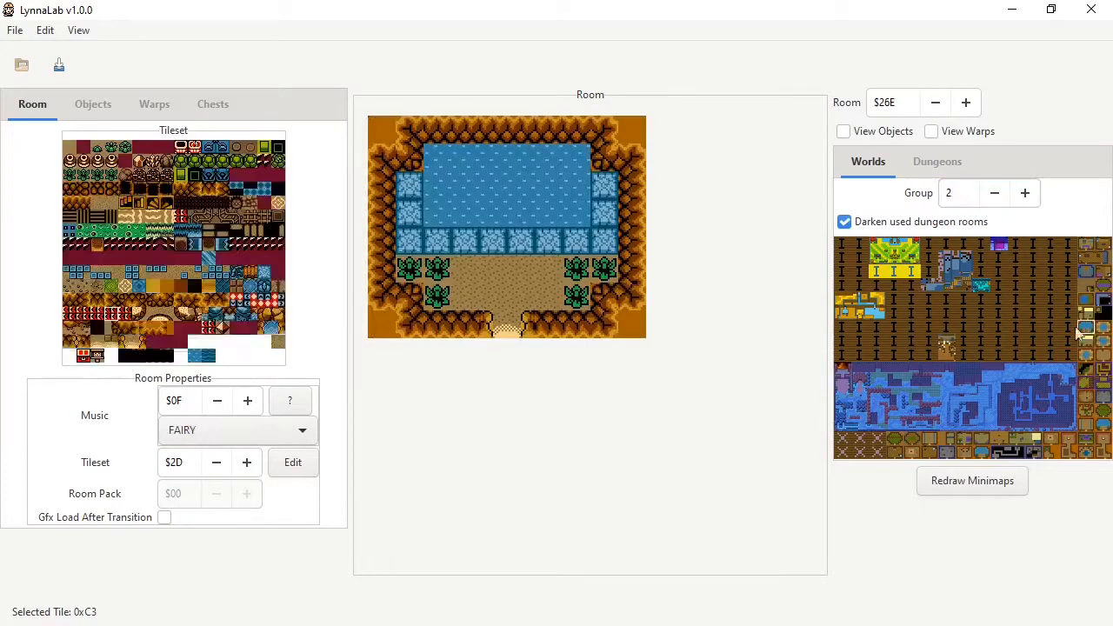
left_click(294, 462)
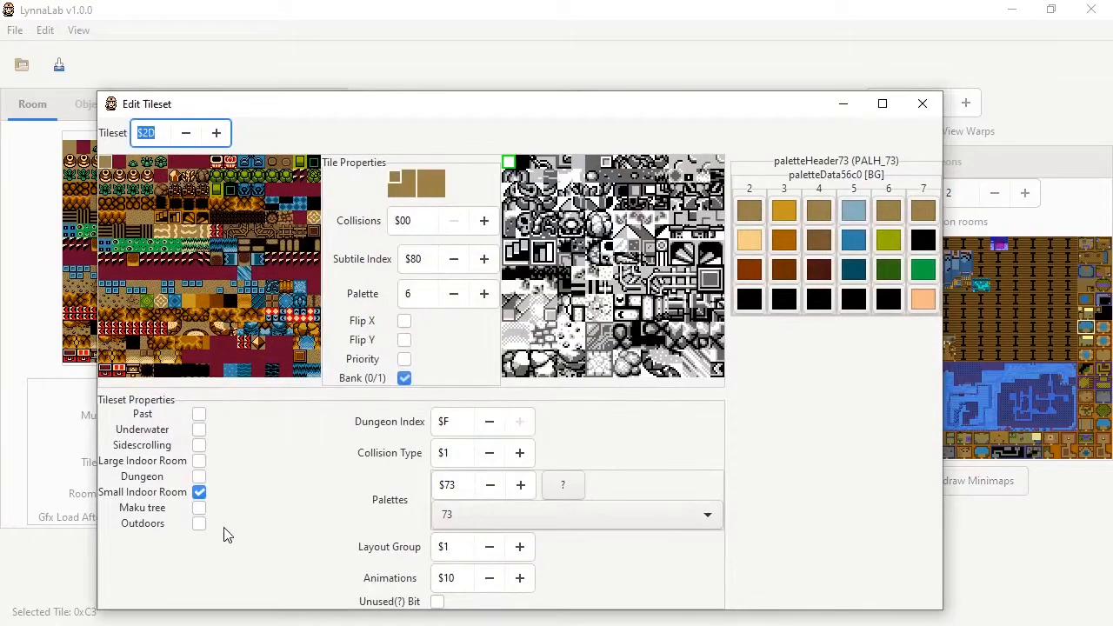
left_click(200, 492)
left_click_drag(588, 104, 512, 96)
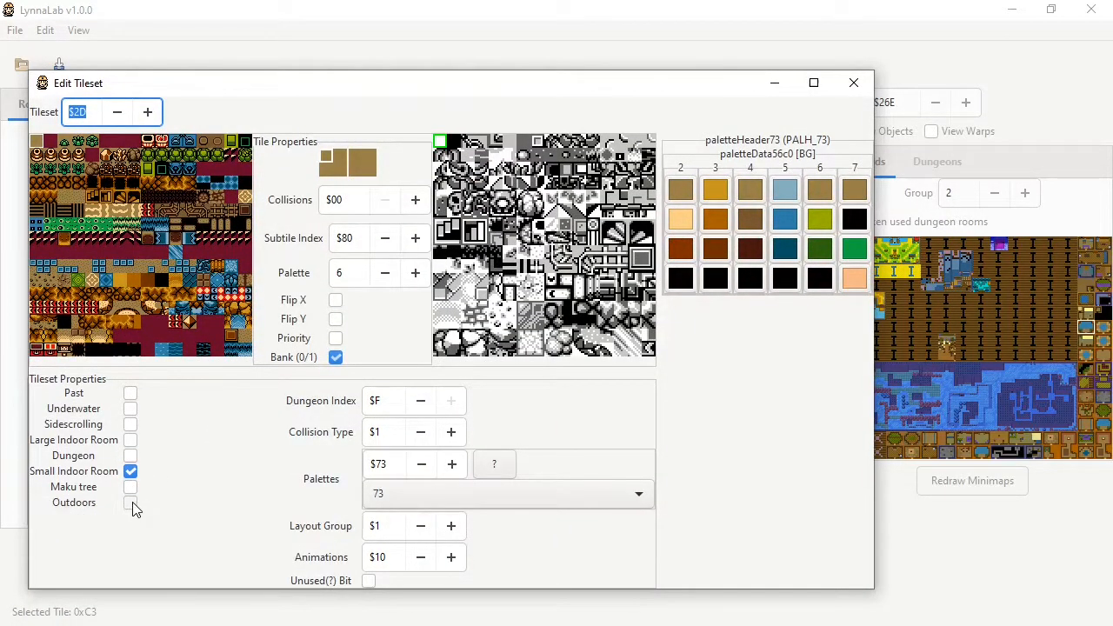
Read the Dungeon Index setting's description in the tileset editor and close the editor.
left_click(393, 400)
left_click_drag(388, 402, 333, 404)
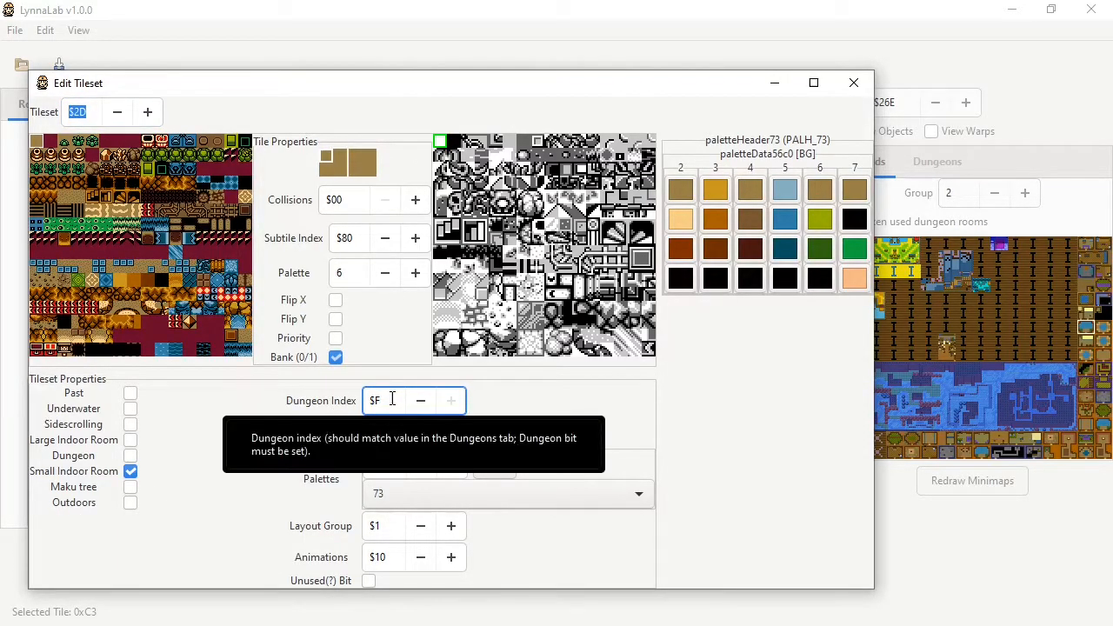
left_click(854, 84)
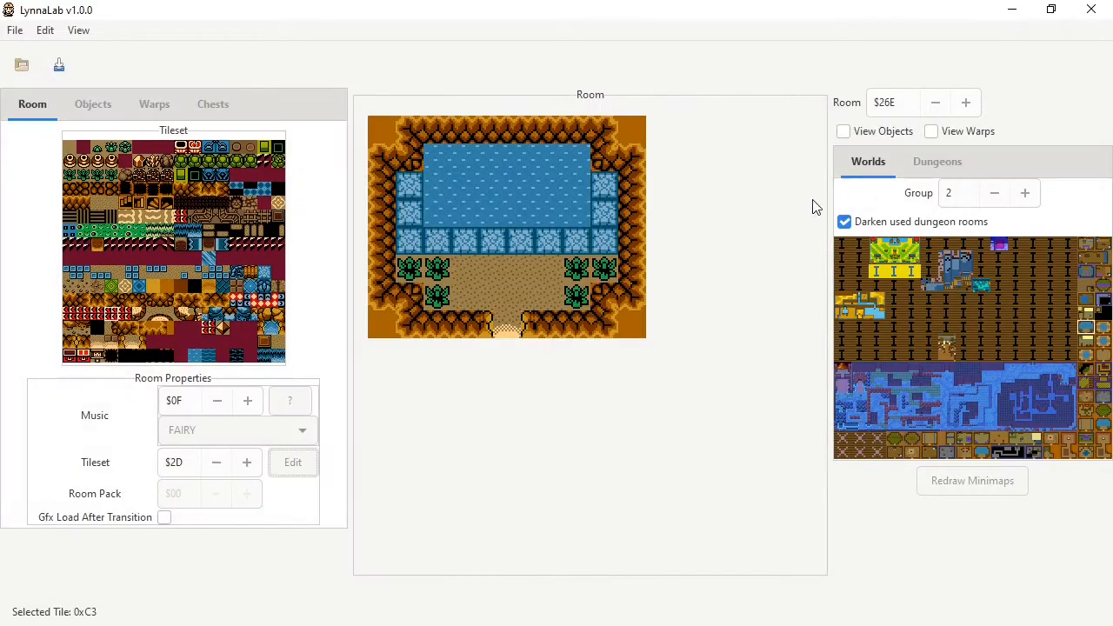
Return to room $5D3 on the dungeon 14 map and open its tileset to compare its Dungeon Index with the map's index.
left_click(934, 170)
key("alt+Tab")
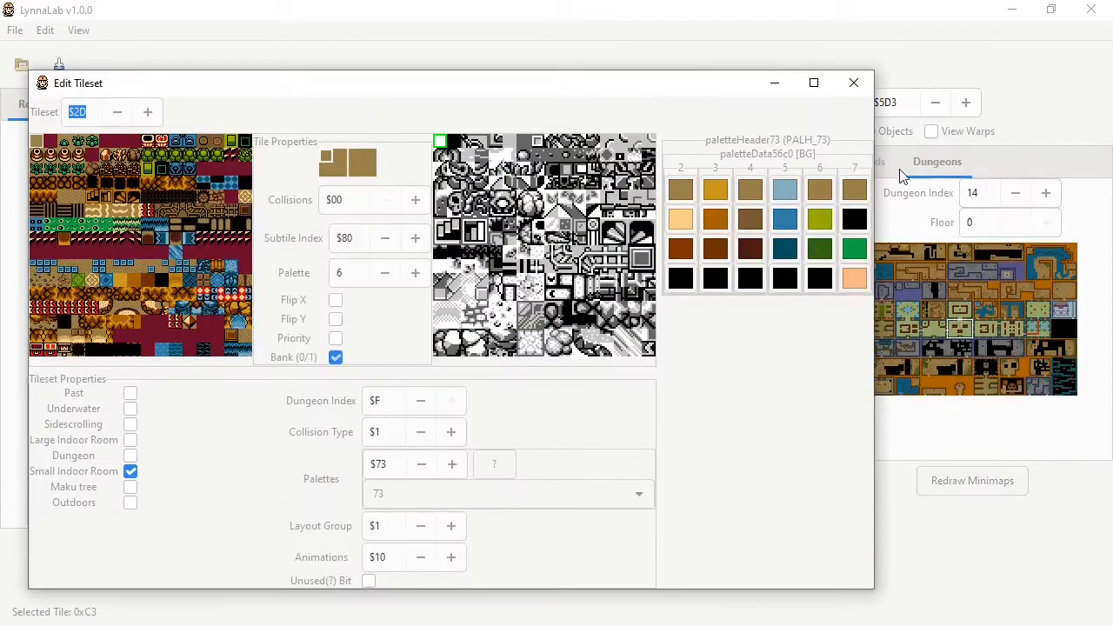
left_click(853, 83)
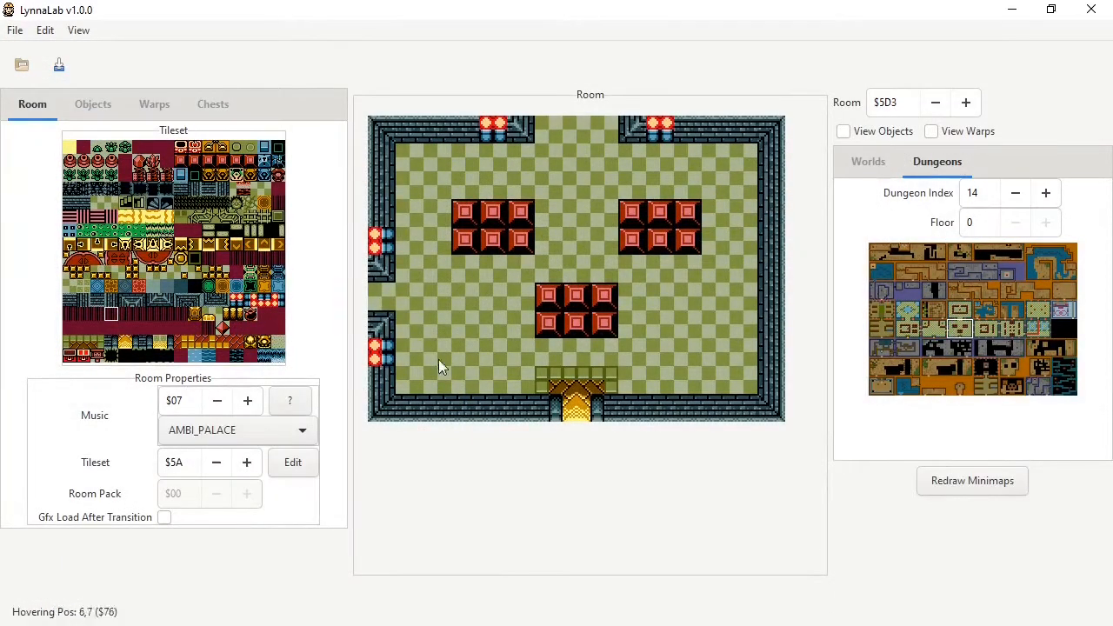
left_click(293, 463)
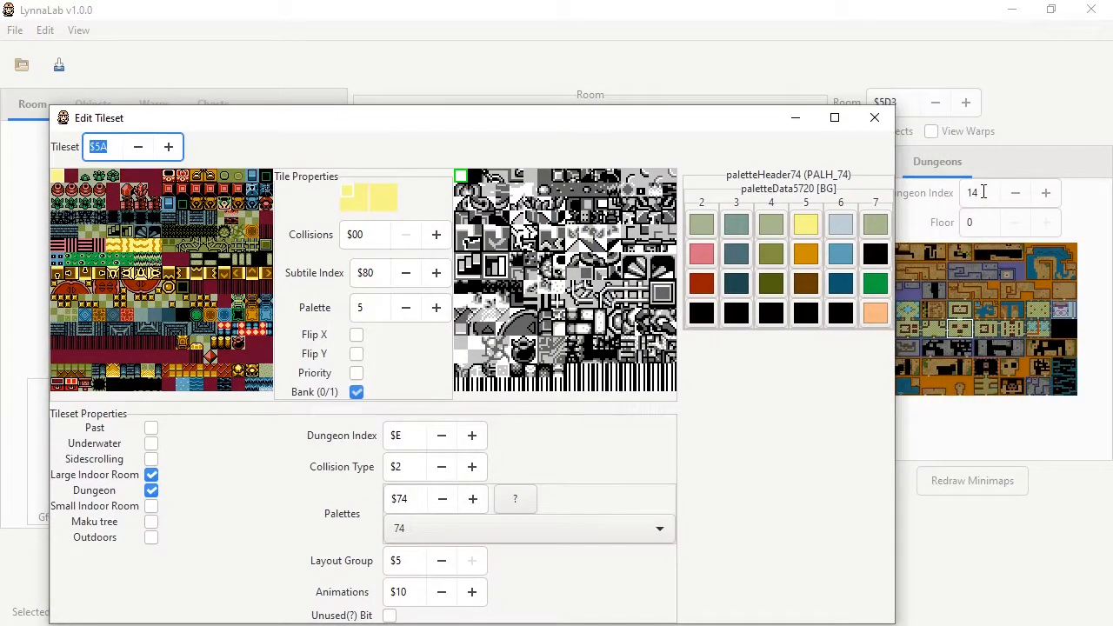
left_click(984, 192)
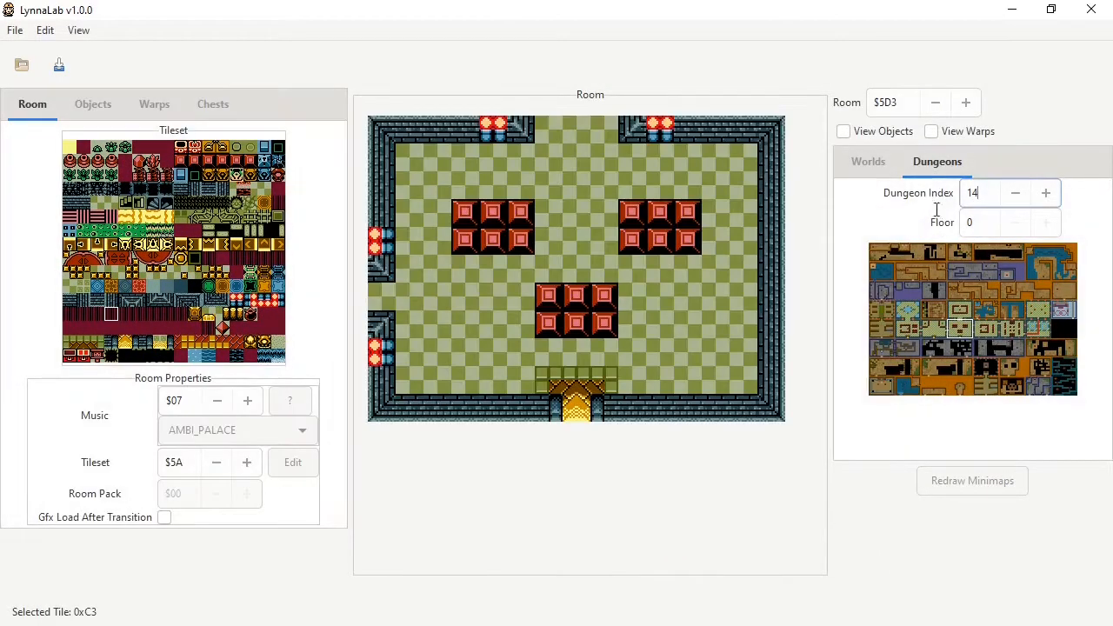
left_click(984, 192)
left_click(407, 445)
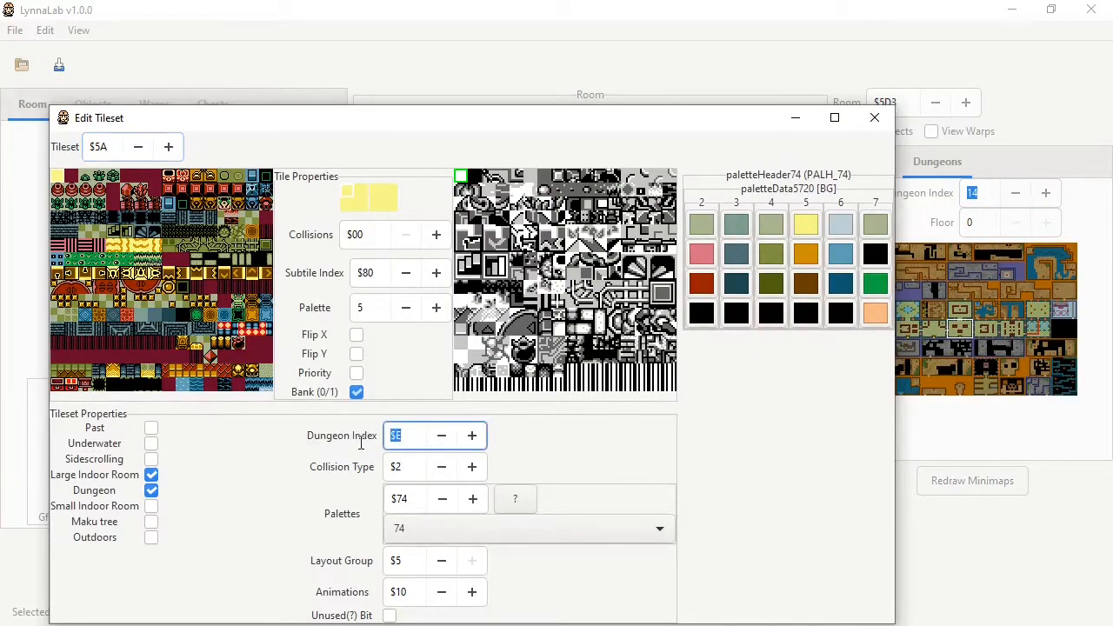
left_click_drag(514, 122, 461, 97)
left_click_drag(356, 407, 302, 413)
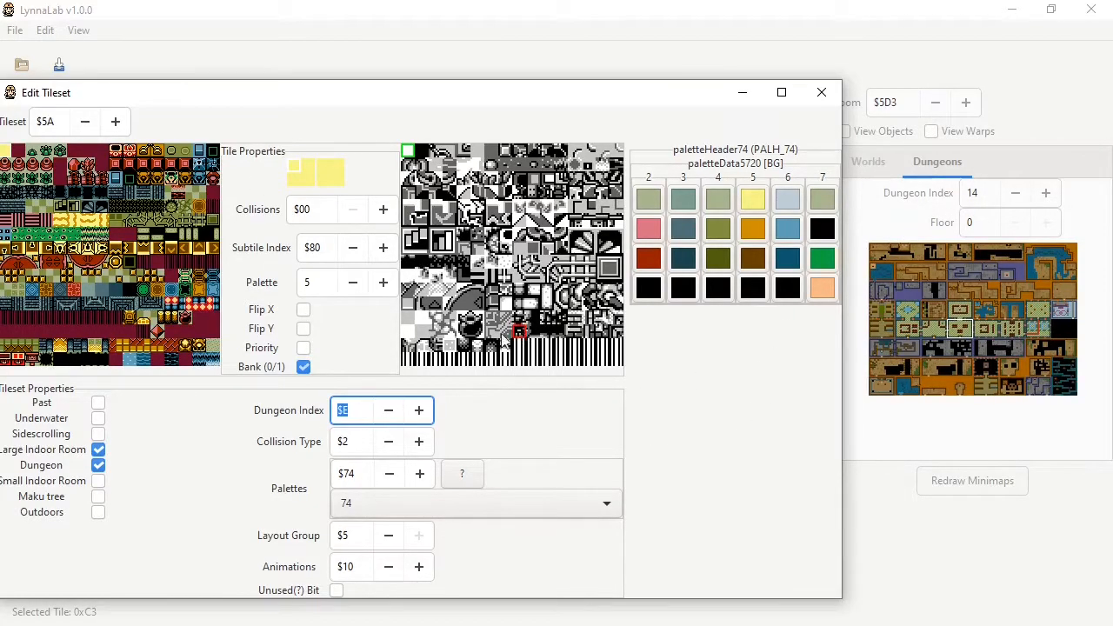
Examine the tileset's Collision Type and switch to the browser to review each collision mode in the Tile behaviour wiki table.
left_click(365, 447)
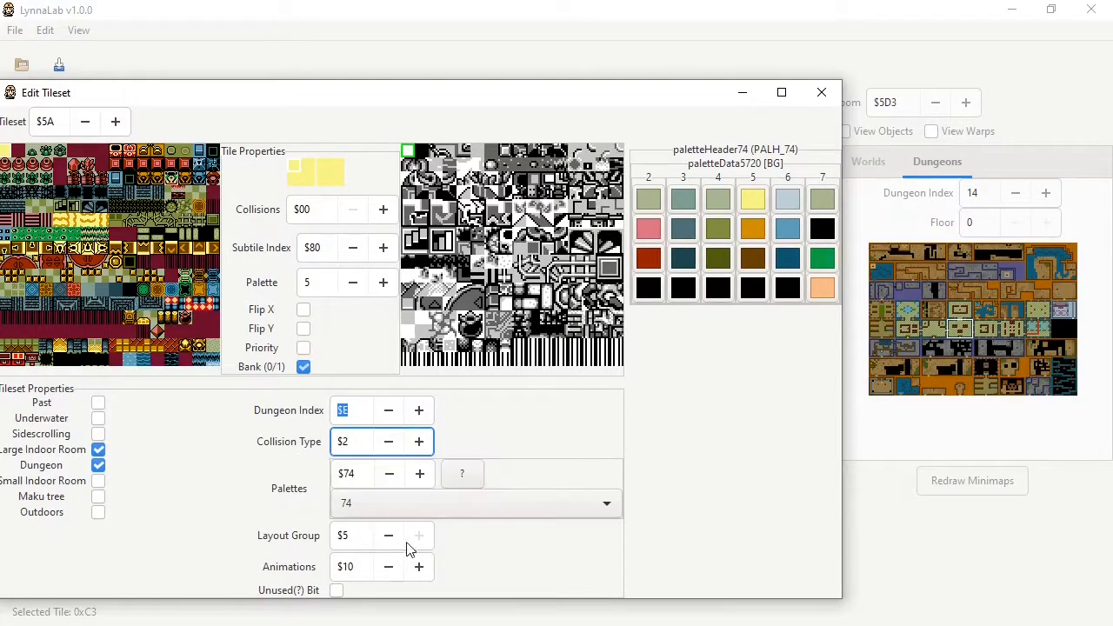
key("alt+Tab")
left_click_drag(173, 218, 321, 383)
left_click(292, 338)
left_click_drag(183, 240, 293, 245)
left_click_drag(175, 264, 294, 259)
left_click_drag(174, 295, 338, 325)
left_click_drag(177, 340, 311, 348)
left_click_drag(167, 372, 300, 370)
left_click(289, 366)
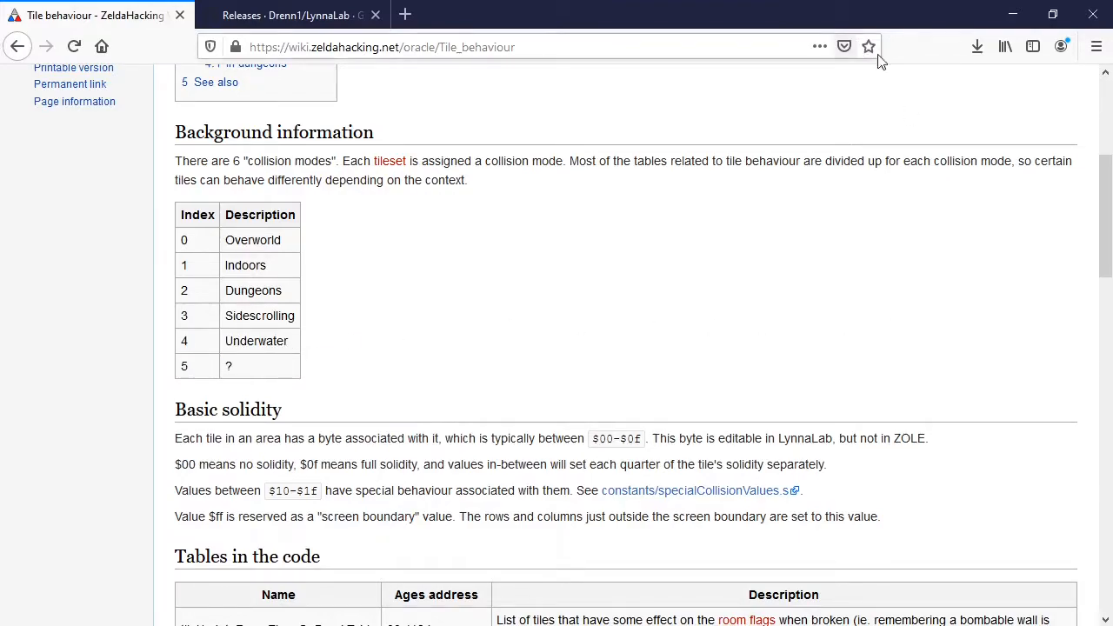
Compare the tileset's Collision Type with the wiki table, highlight the Overworld mode row and minimize the browser.
key("alt+Tab")
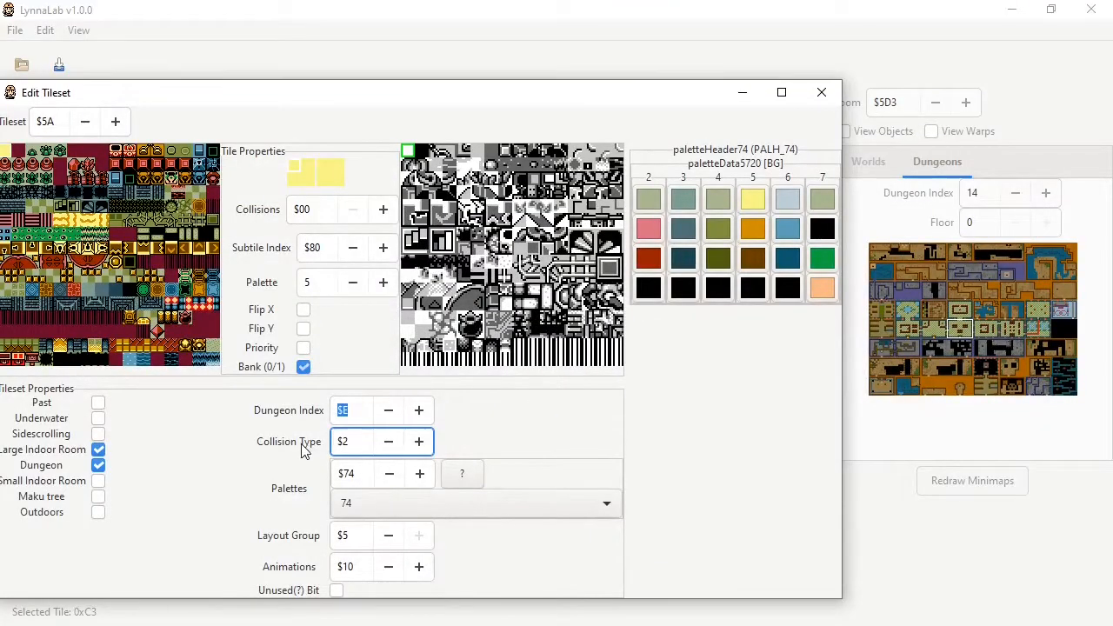
key("alt+Tab")
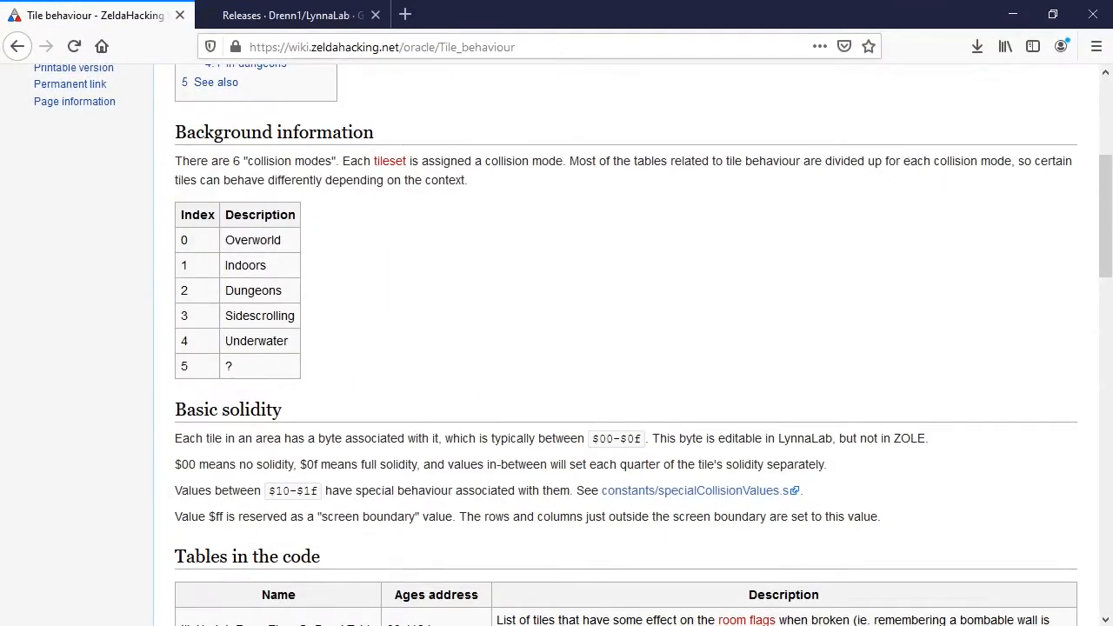
key("alt+Tab")
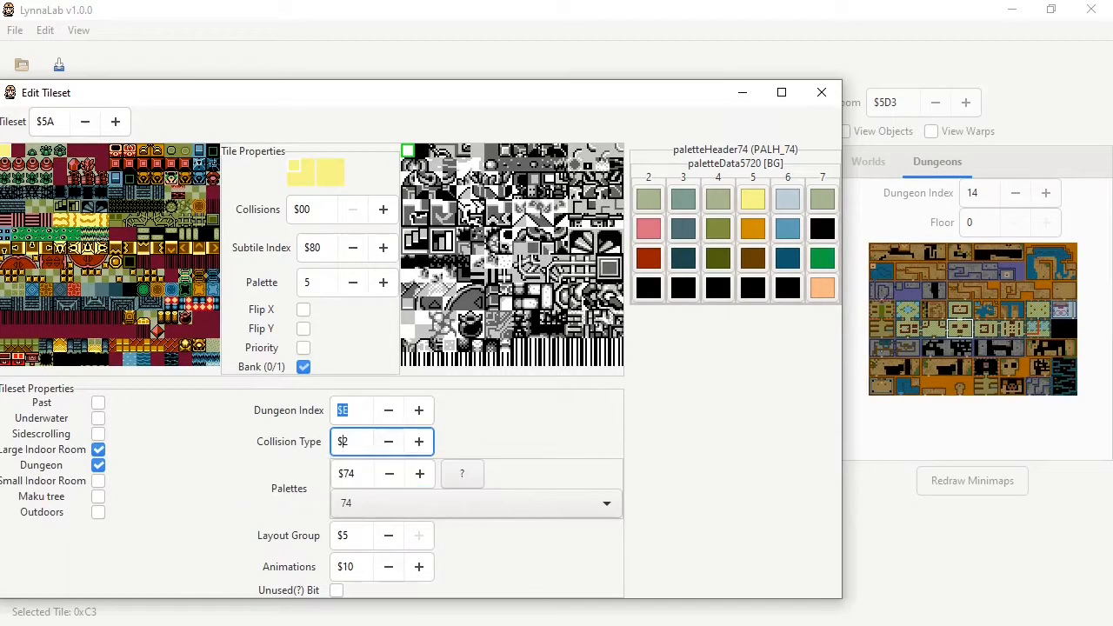
key("alt+Tab")
left_click_drag(181, 257, 155, 237)
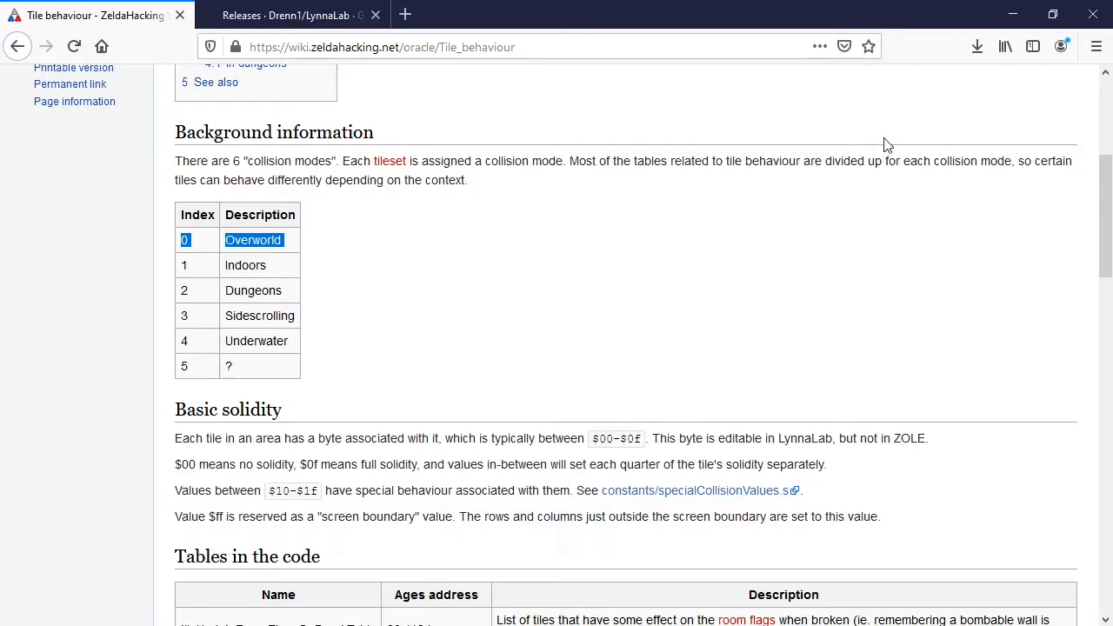
left_click(1013, 15)
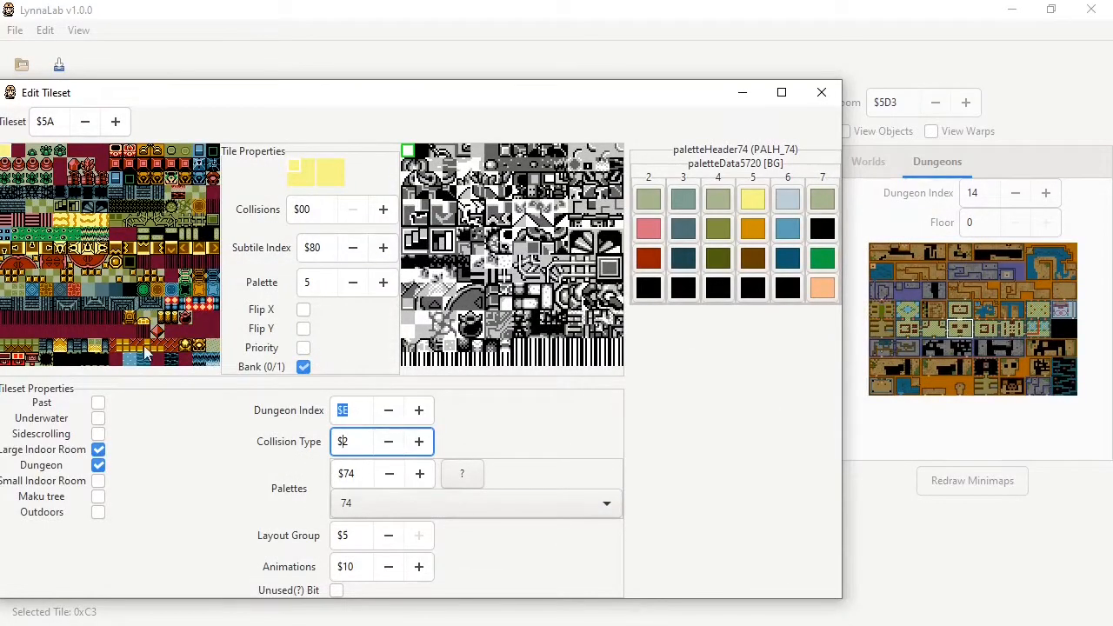
Inspect the black and dark water tiles in tileset $5A's last row and check the Collision Type setting.
left_click_drag(219, 104, 300, 97)
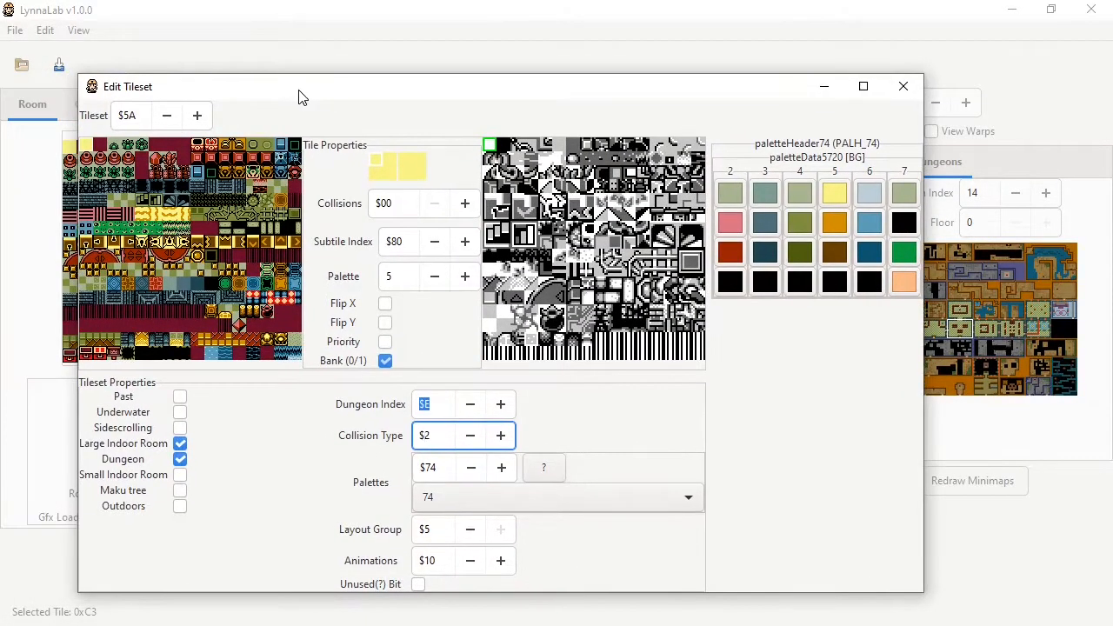
left_click(141, 357)
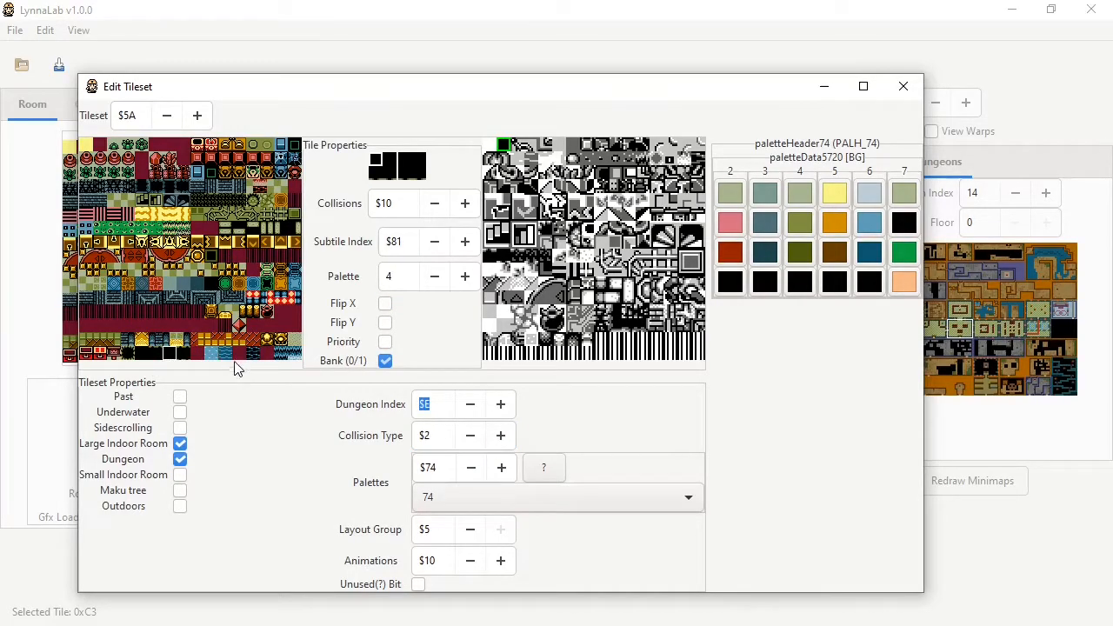
left_click(249, 358)
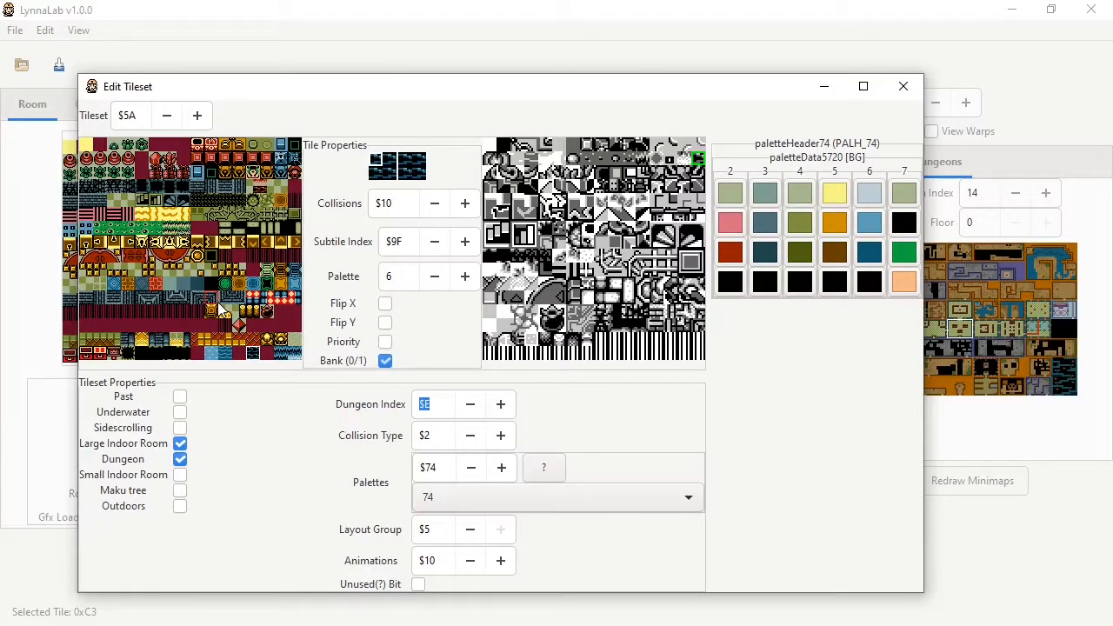
left_click(423, 435)
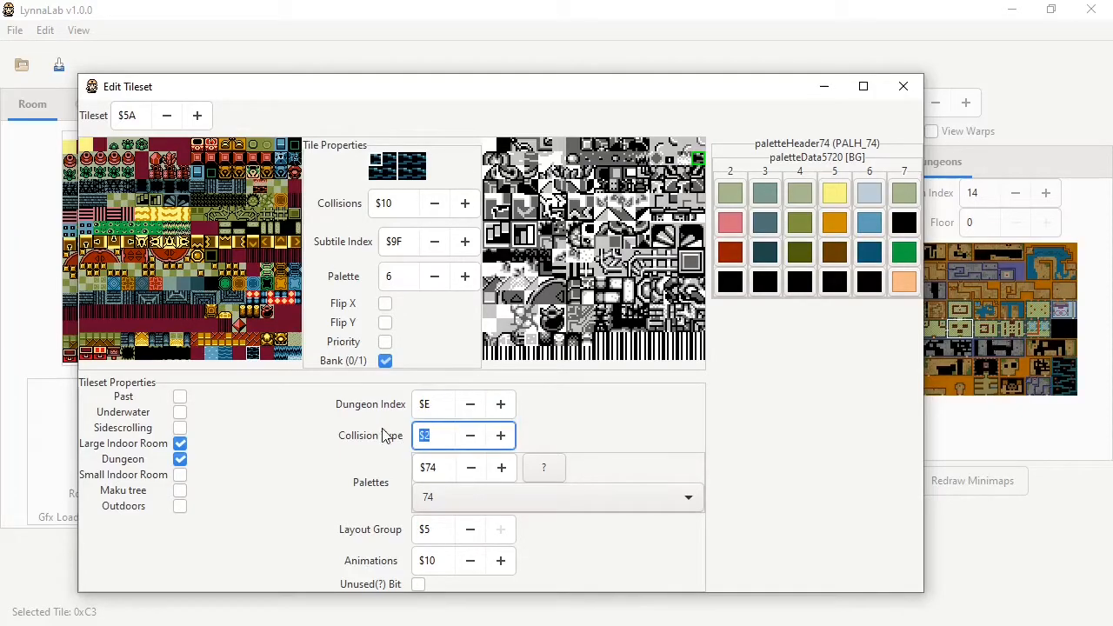
Try lower palette headers on tileset $5A, return to $74 and view the list of palette headers.
left_click(440, 474)
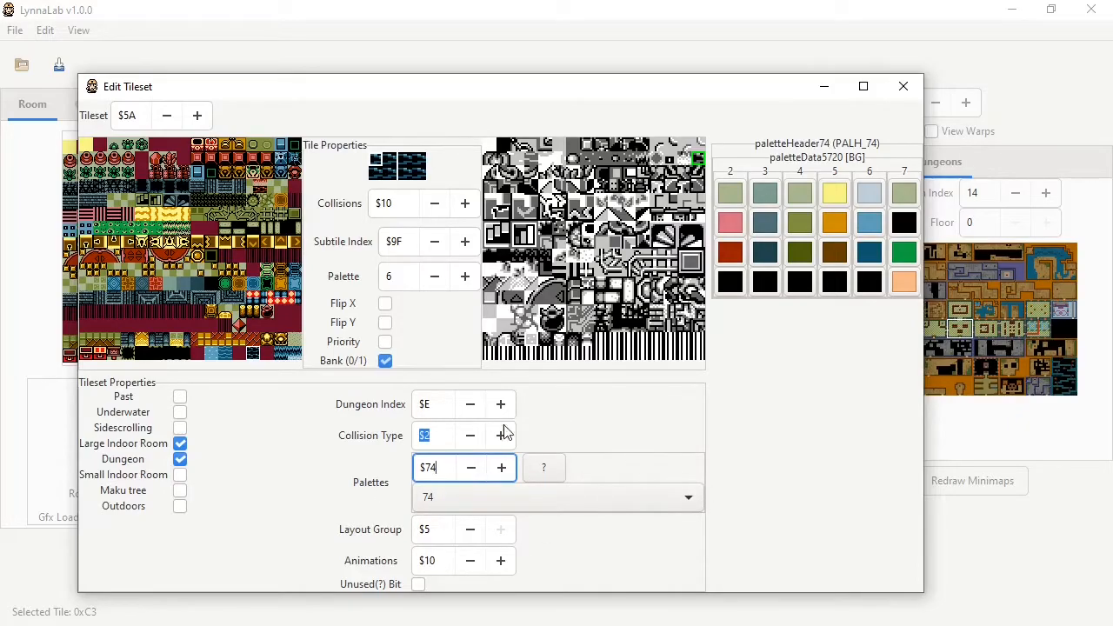
left_click(476, 470)
left_click(476, 470)
left_click(476, 470)
left_click(500, 470)
left_click(501, 470)
left_click(500, 470)
left_click(444, 503)
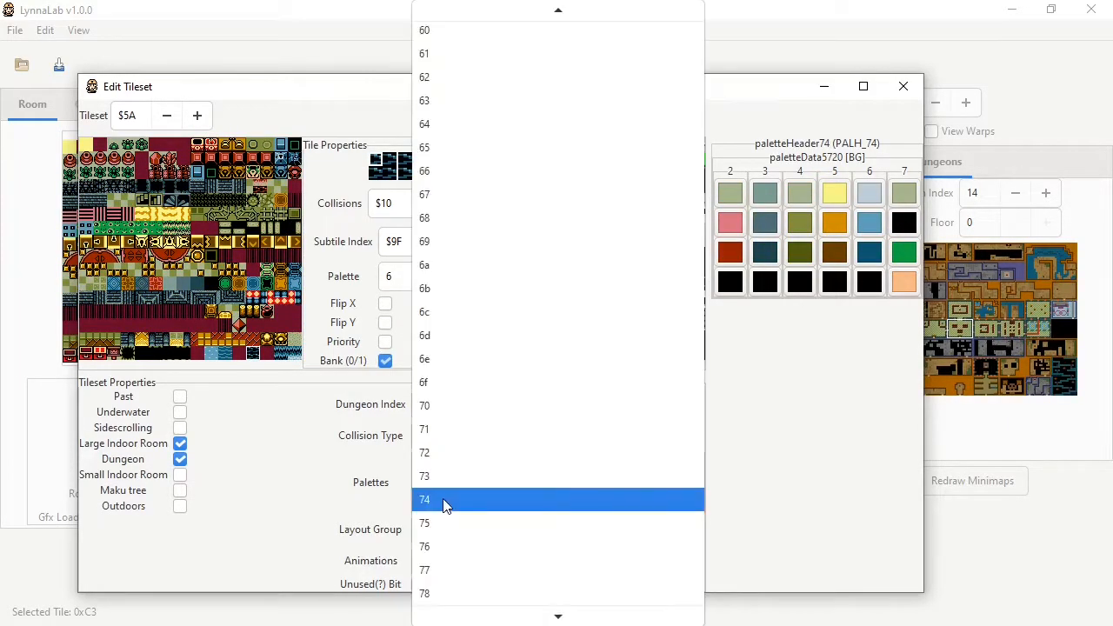
left_click(443, 503)
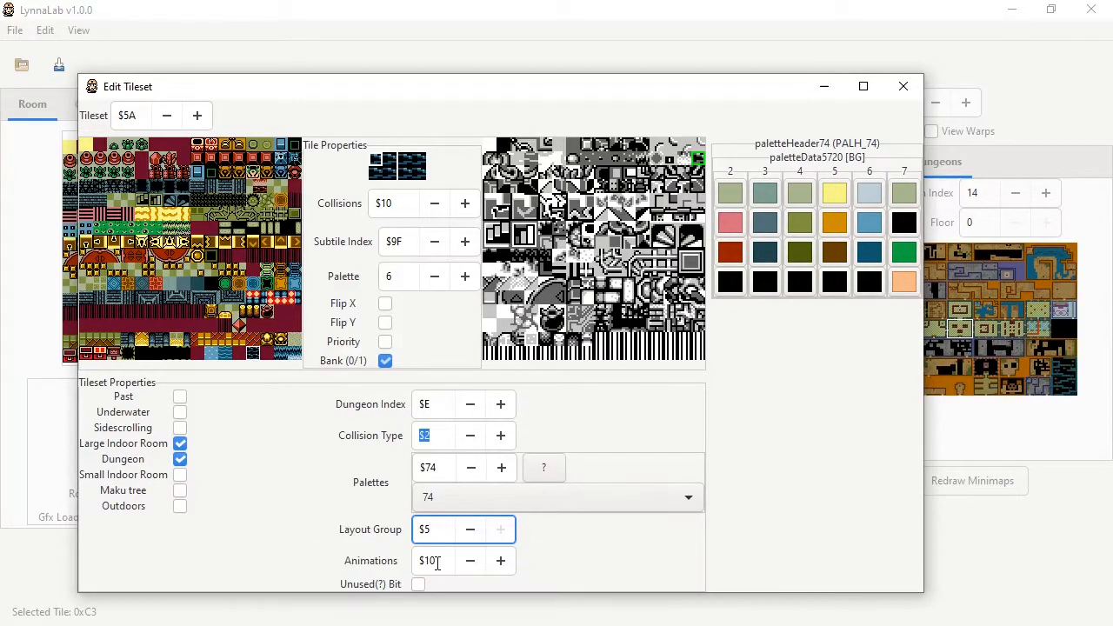
Turn on the display of animations in the main window and return to the tileset editor's Animations setting.
left_click(438, 566)
key("ctrl+a")
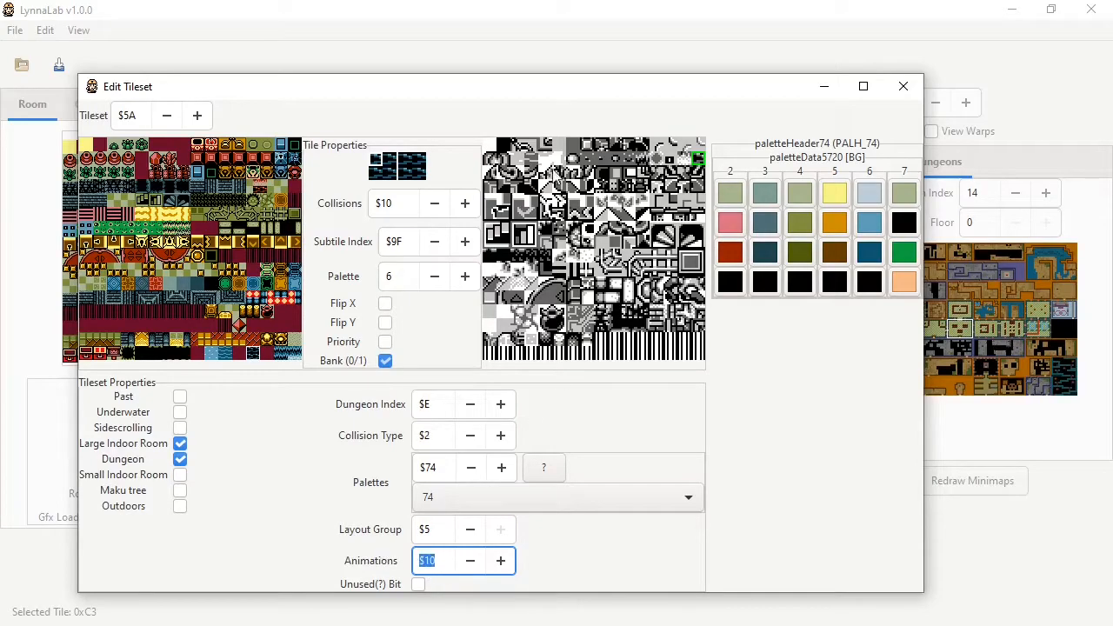
key("Escape")
left_click(78, 29)
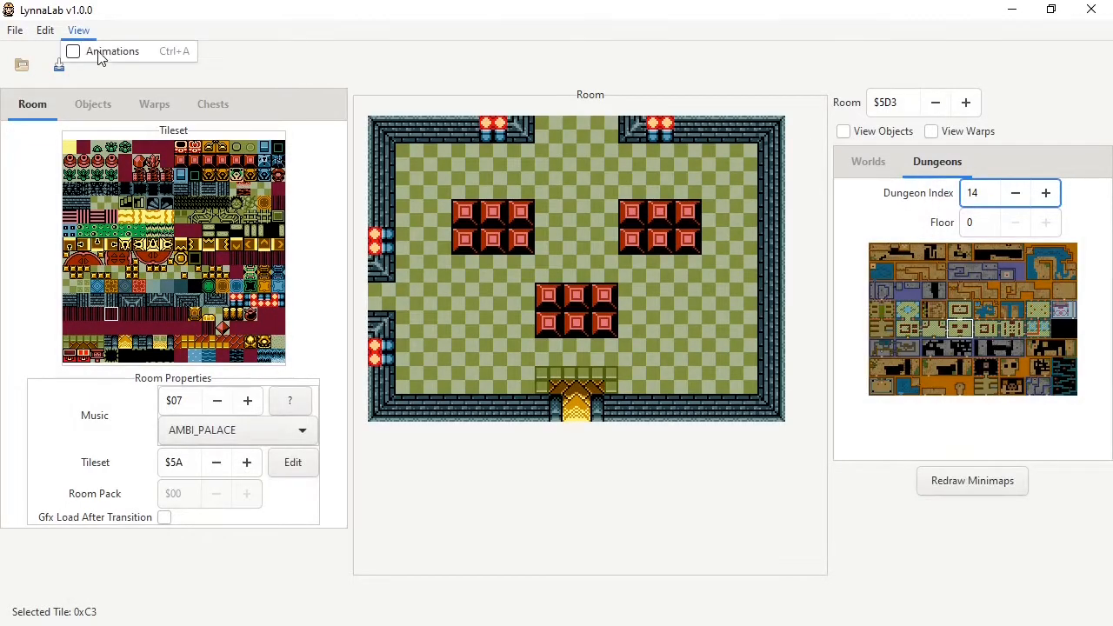
left_click(98, 52)
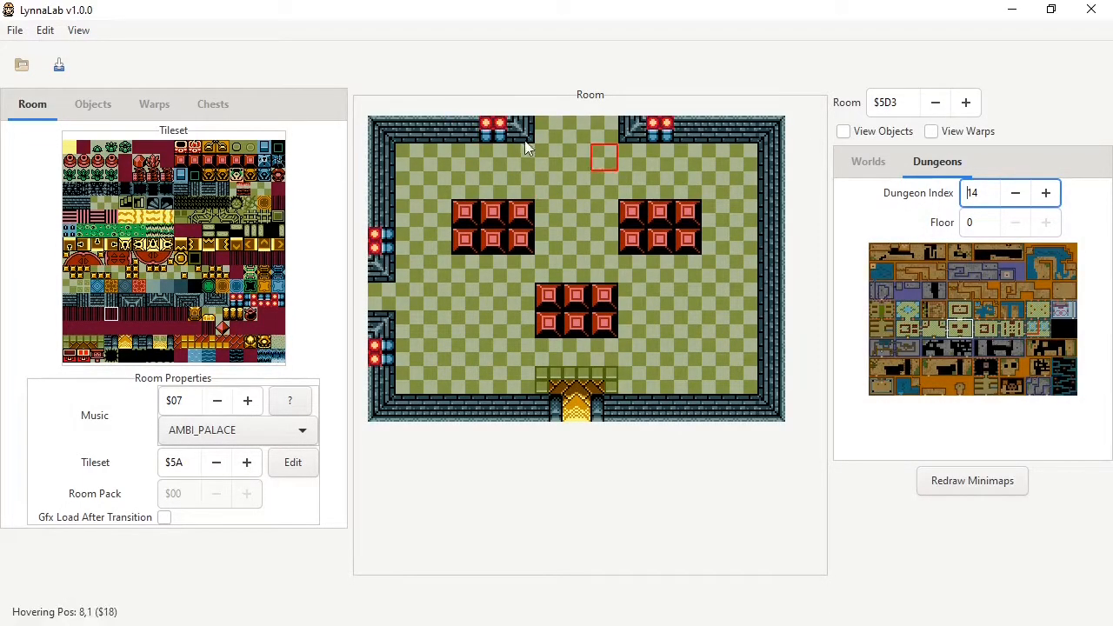
key("alt+Tab")
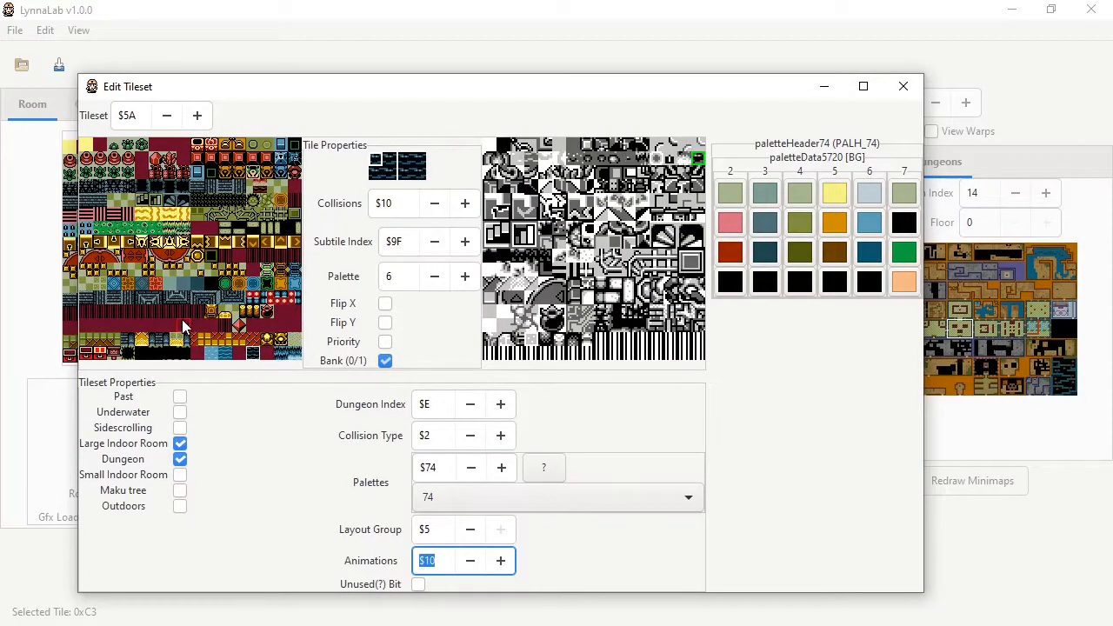
Raise tileset $5A's Animations value to $15 and view the animated tiles in the room.
left_click(501, 561)
left_click(501, 561)
left_click(501, 561)
left_click(501, 561)
left_click(501, 561)
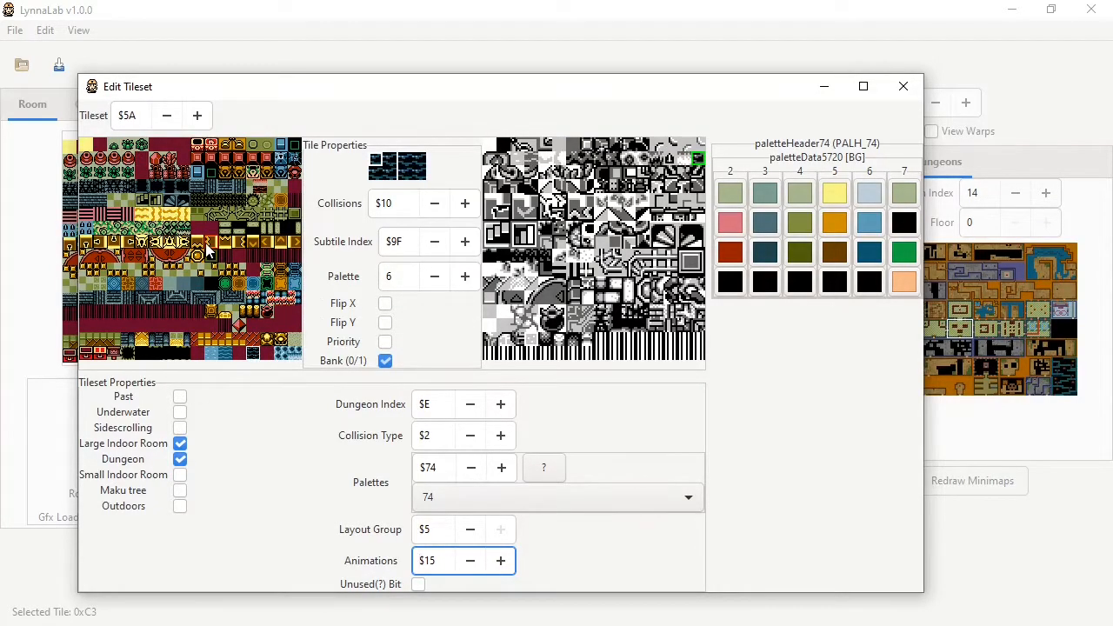
key("Escape")
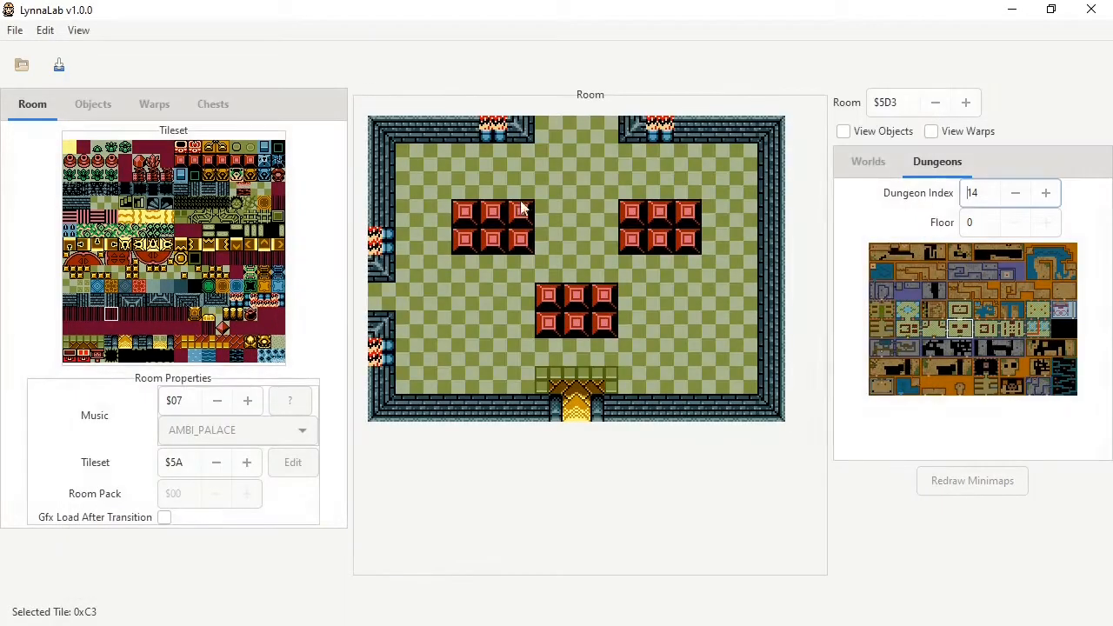
Try further Animations values on tileset $5A, including $FE, and set the value back to $10.
left_click(478, 619)
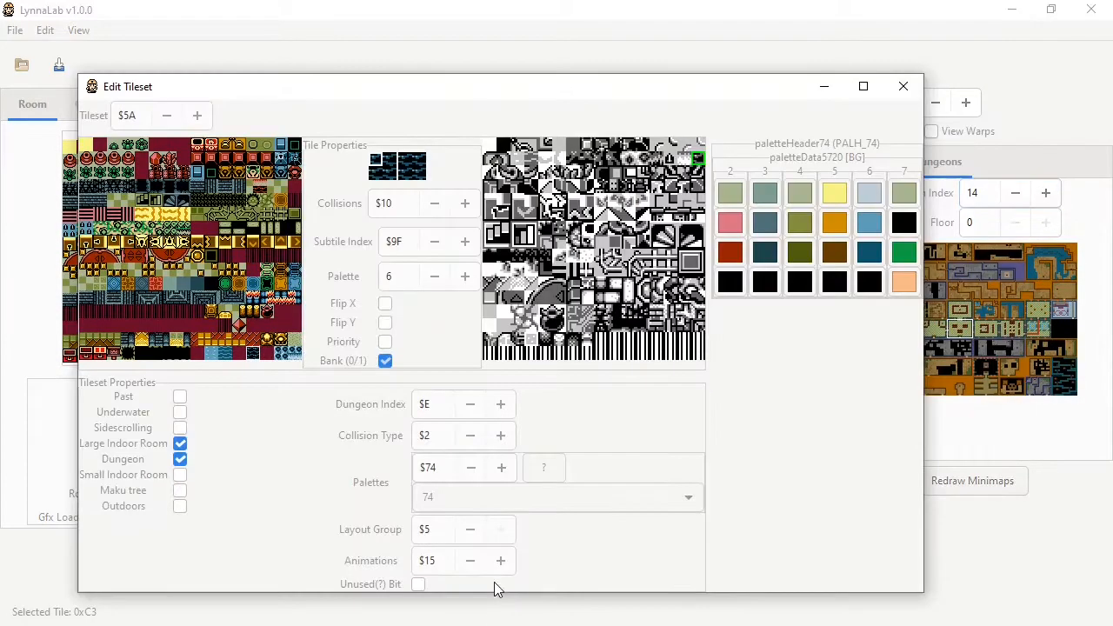
left_click(495, 562)
left_click(499, 567)
left_click(500, 567)
left_click(500, 567)
left_click(500, 567)
left_click(500, 567)
left_click(500, 567)
left_click(500, 566)
left_click(500, 566)
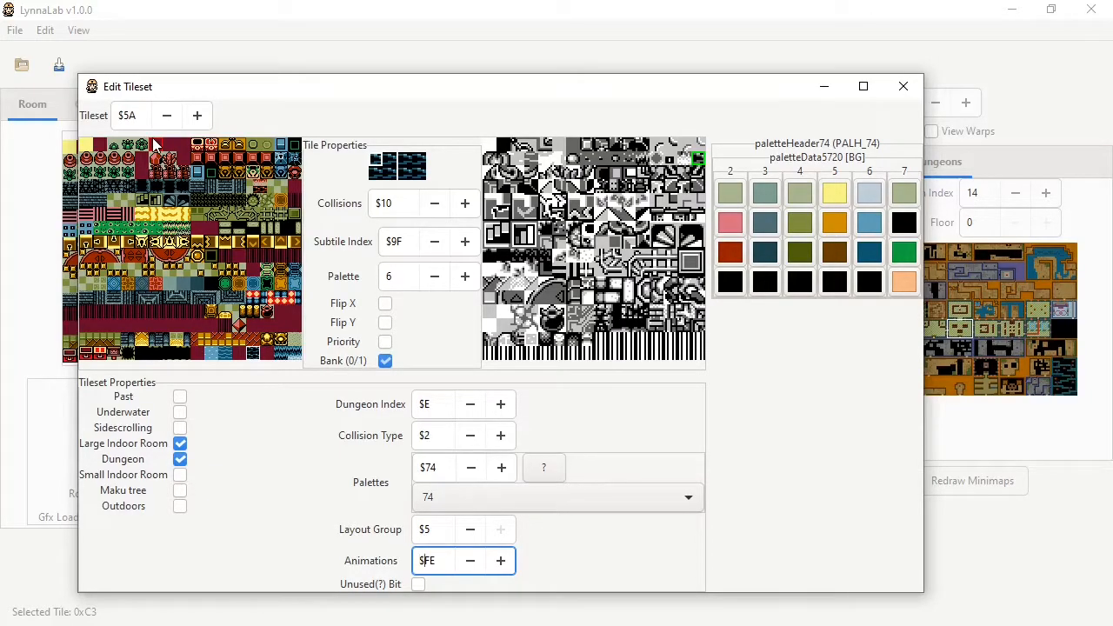
type("10")
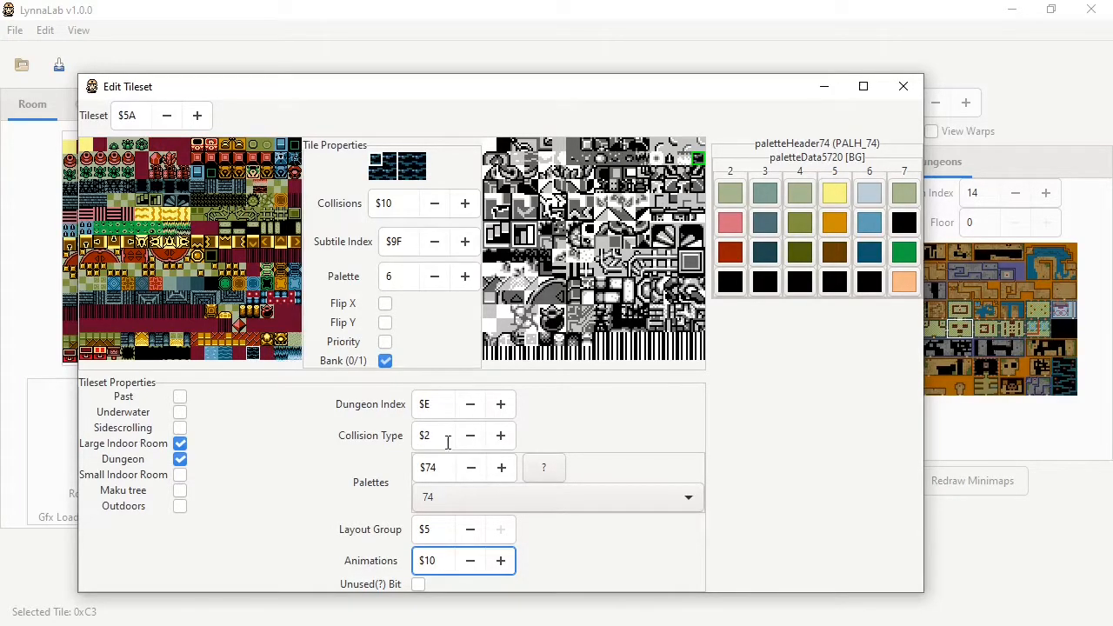
Enable and disable tileset $5A's Unused(?) Bit and point out the Layout Group setting.
left_click(418, 584)
left_click(419, 584)
left_click(431, 530)
Turn off the display of animations and return to the main window's dungeon map.
left_click(112, 14)
left_click(84, 32)
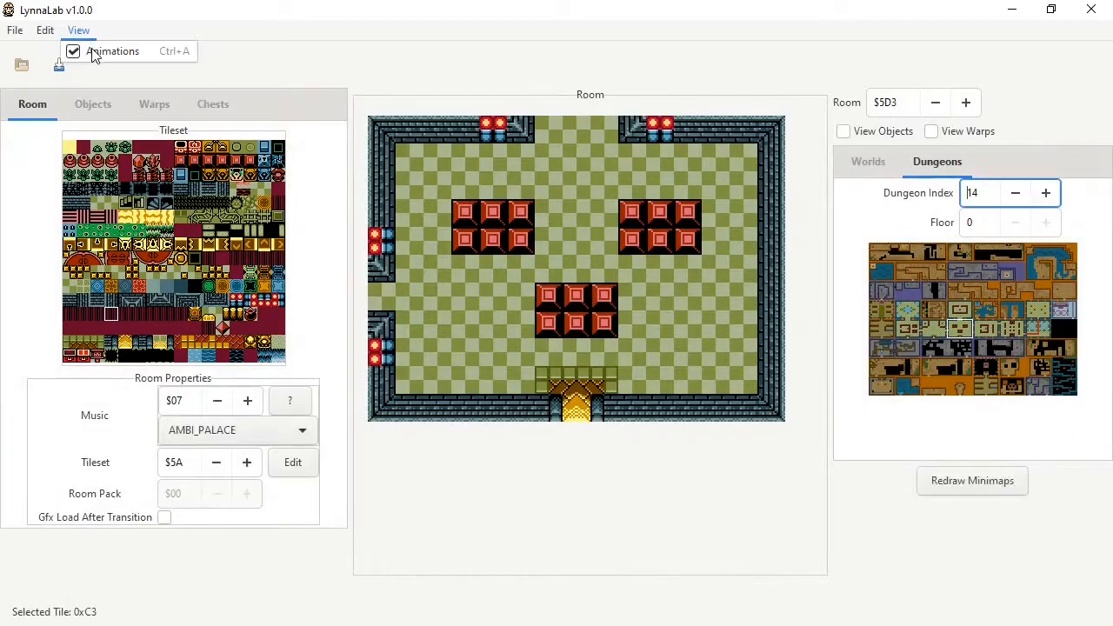
left_click(92, 50)
key("alt+Tab")
key("alt+Tab")
key("alt+Tab")
left_click(998, 200)
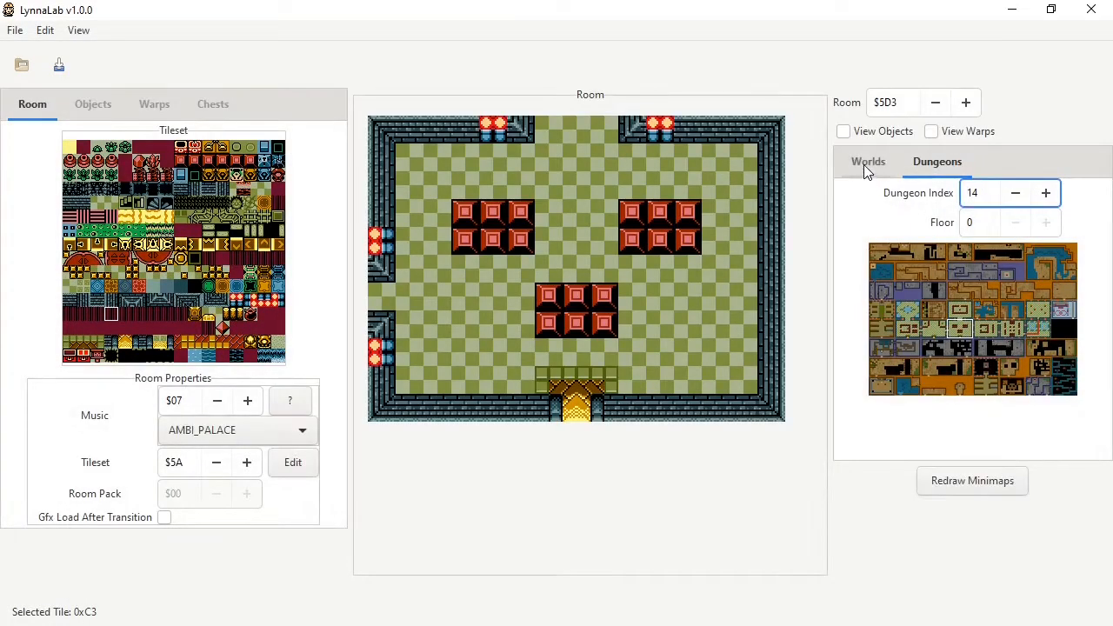
Switch to the group 0 world map and choose room $04A.
left_click(867, 165)
left_click(1000, 199)
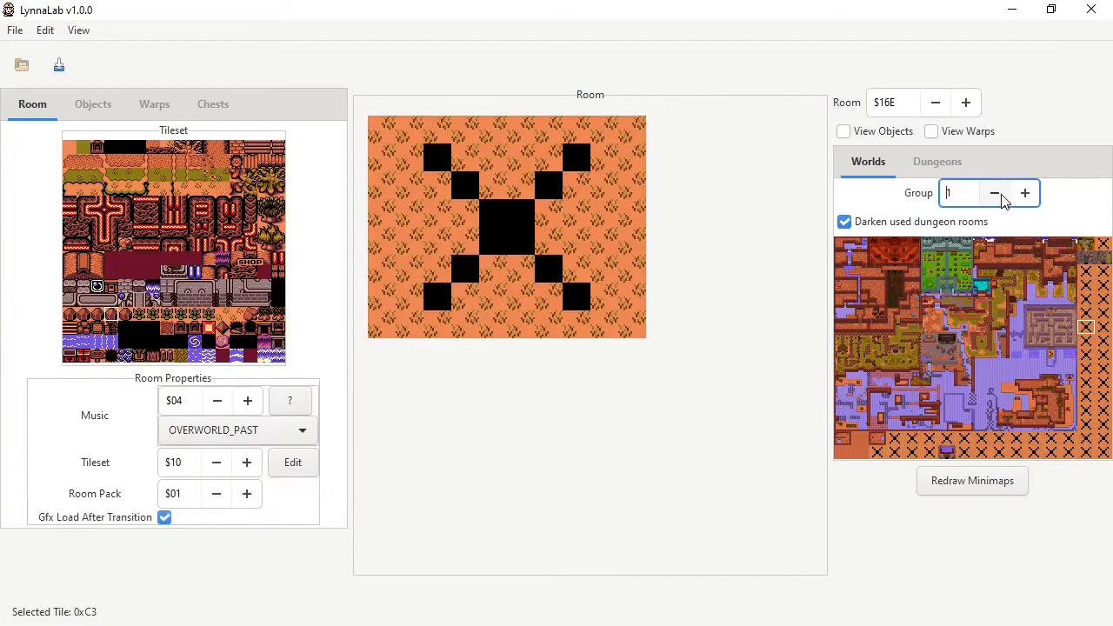
left_click(1000, 199)
left_click(1016, 305)
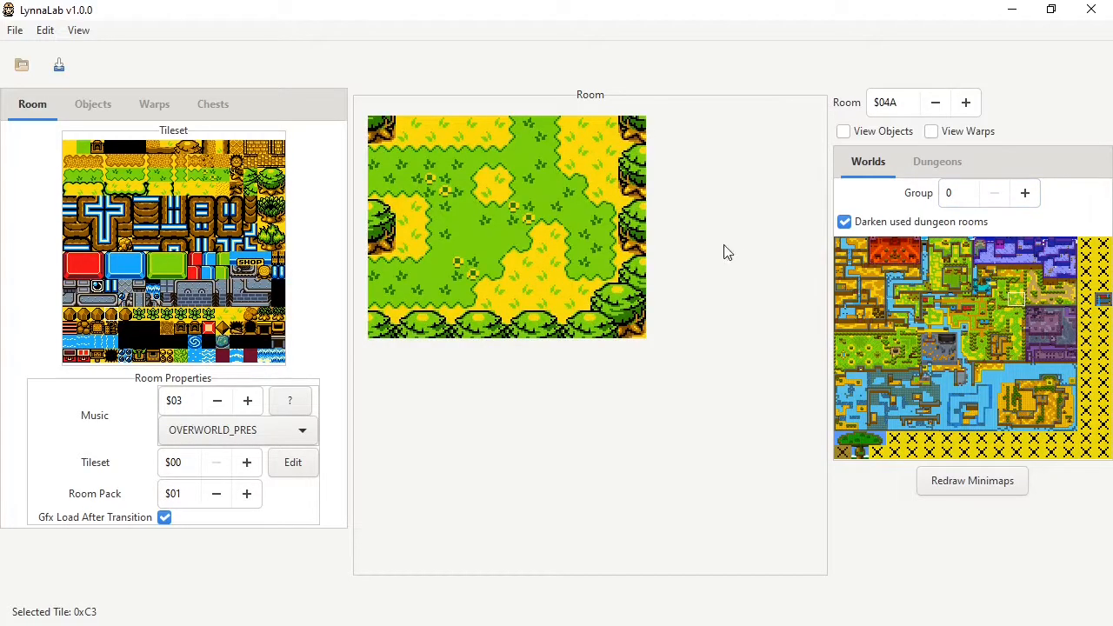
Set room $04A's tileset to $07.
left_click(248, 466)
left_click(248, 465)
left_click(248, 465)
left_click(248, 465)
left_click(248, 465)
left_click(247, 463)
left_click(248, 463)
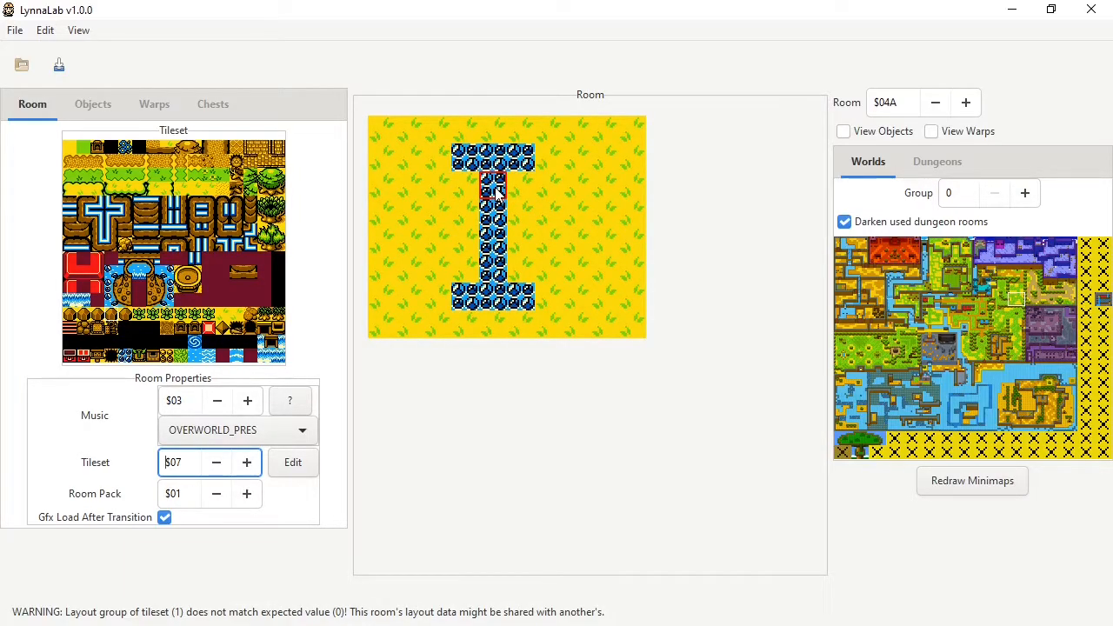
View the same map position in world groups 1 and 2 and return to group 0.
left_click(1026, 199)
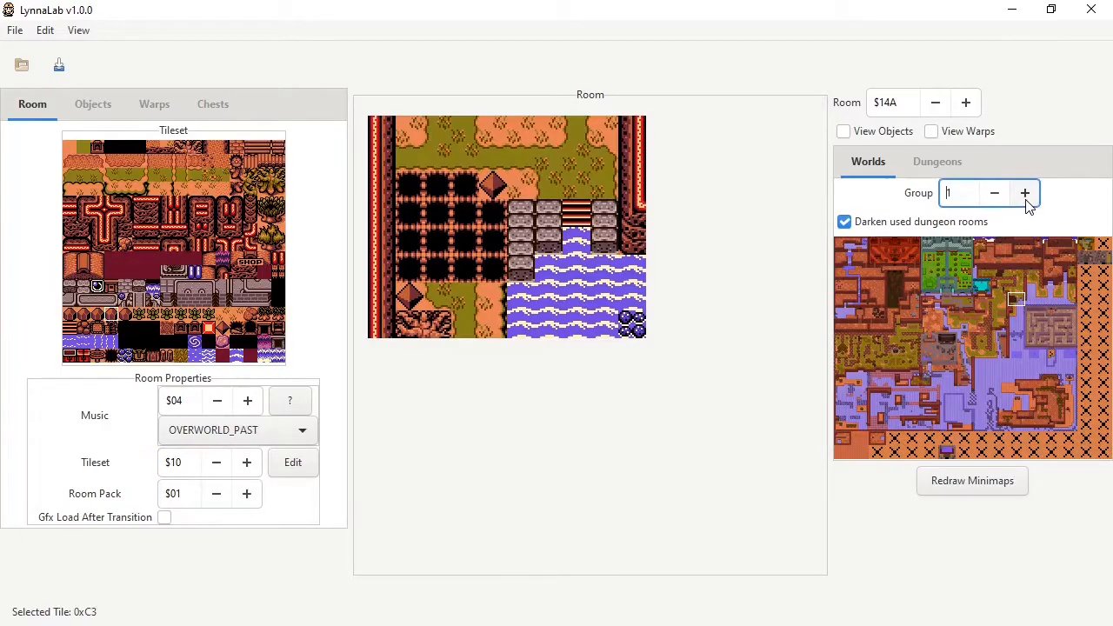
left_click(1026, 198)
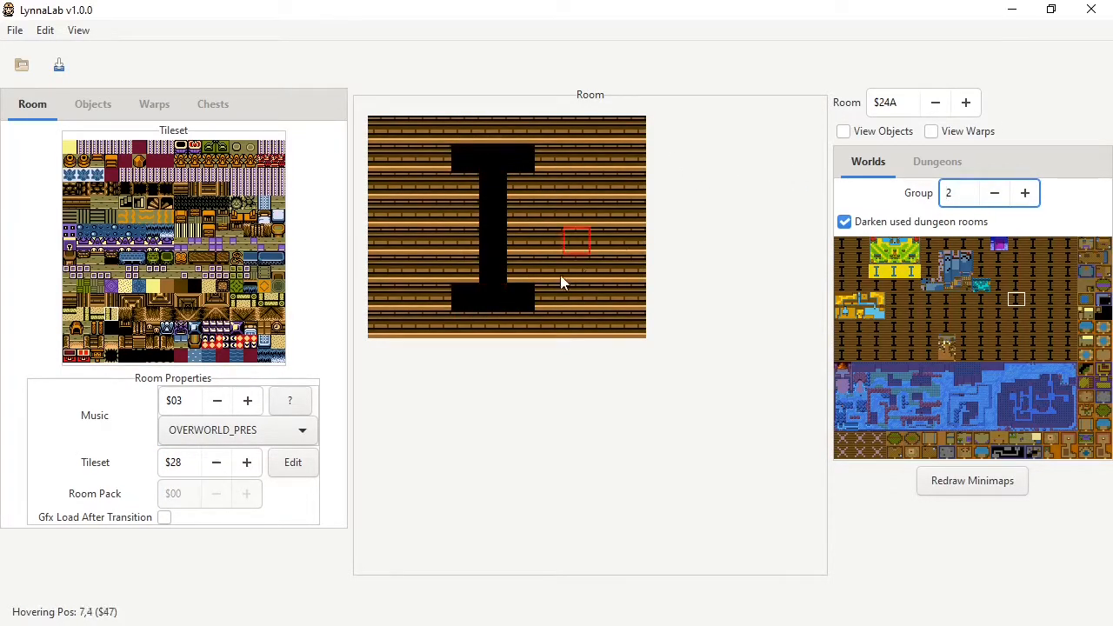
left_click(994, 193)
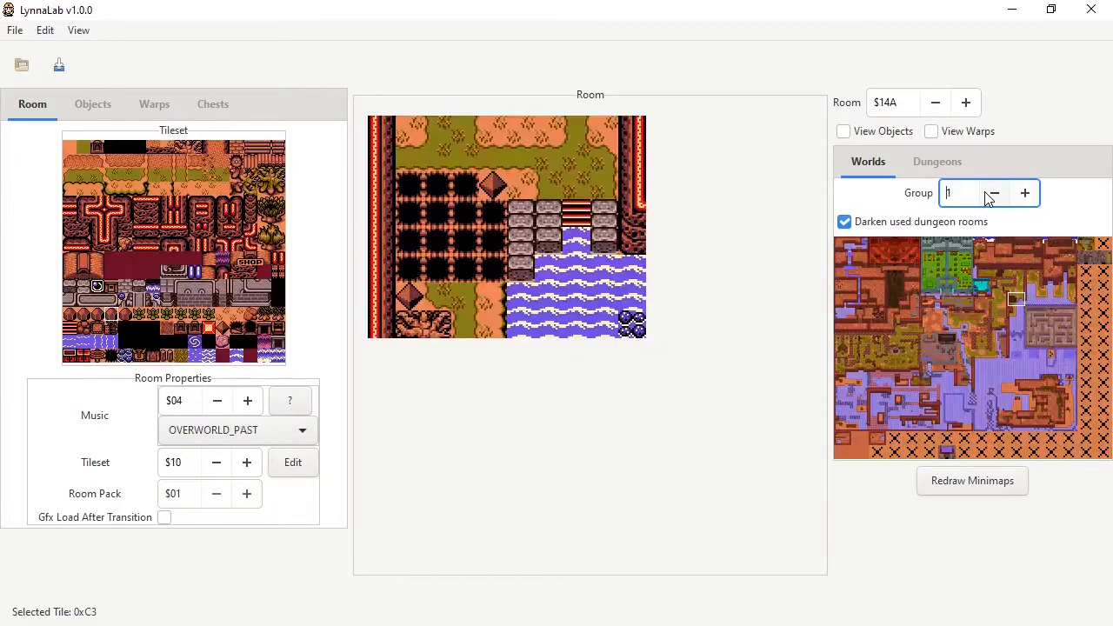
left_click(994, 193)
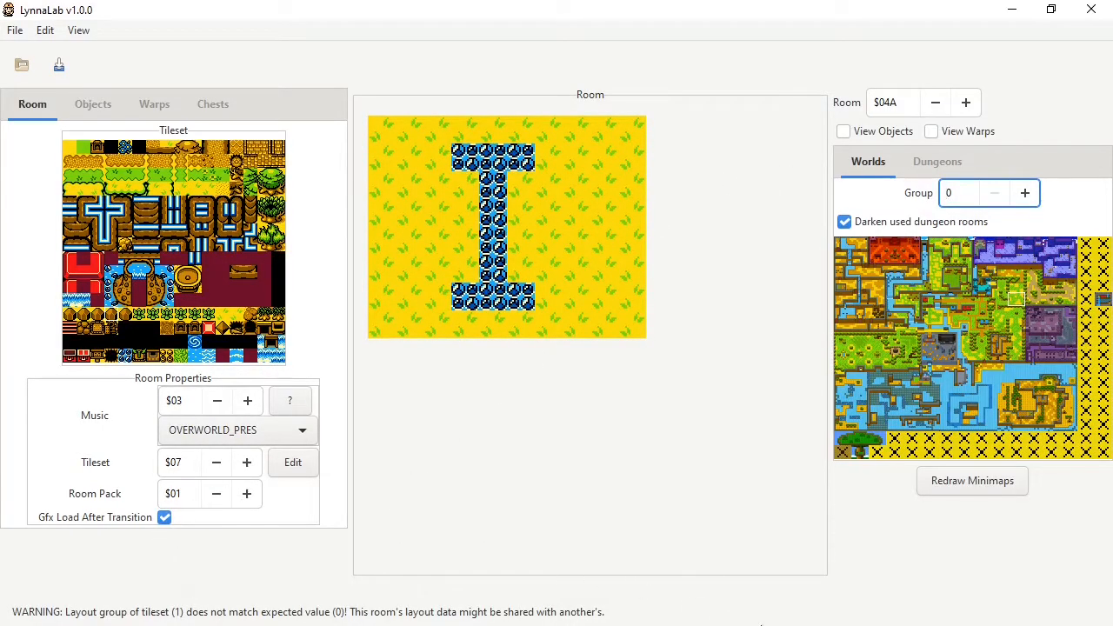
Open the tileset editor for tileset $7, compare its Layout Group with tileset $6's, and read the setting's description.
mouse_move(746, 622)
left_click(713, 557)
left_click(138, 117)
key("Return")
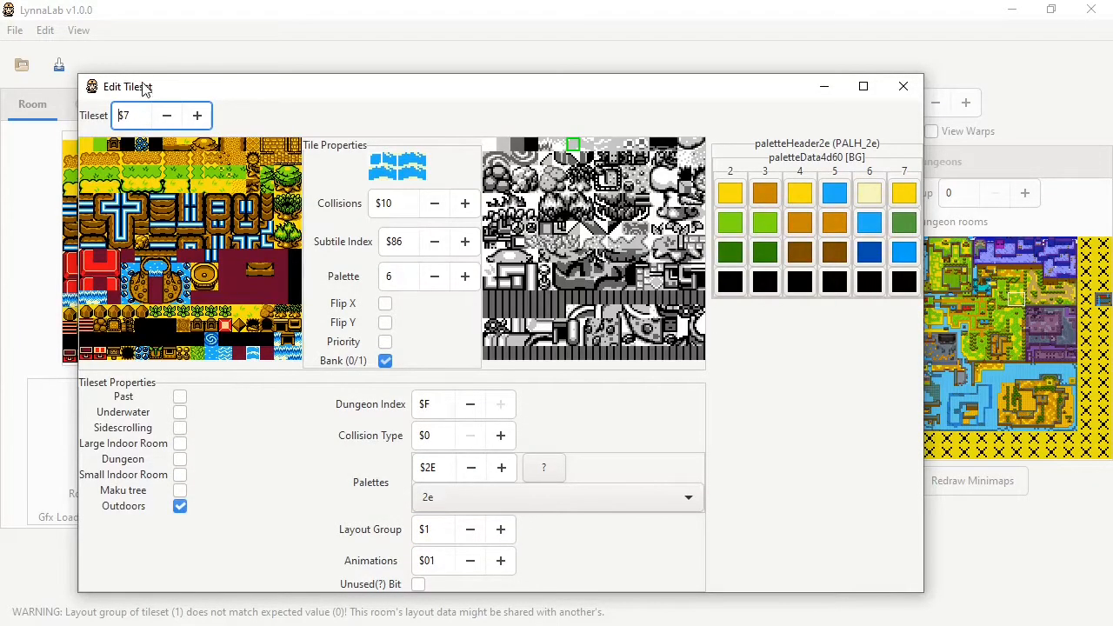
left_click(441, 529)
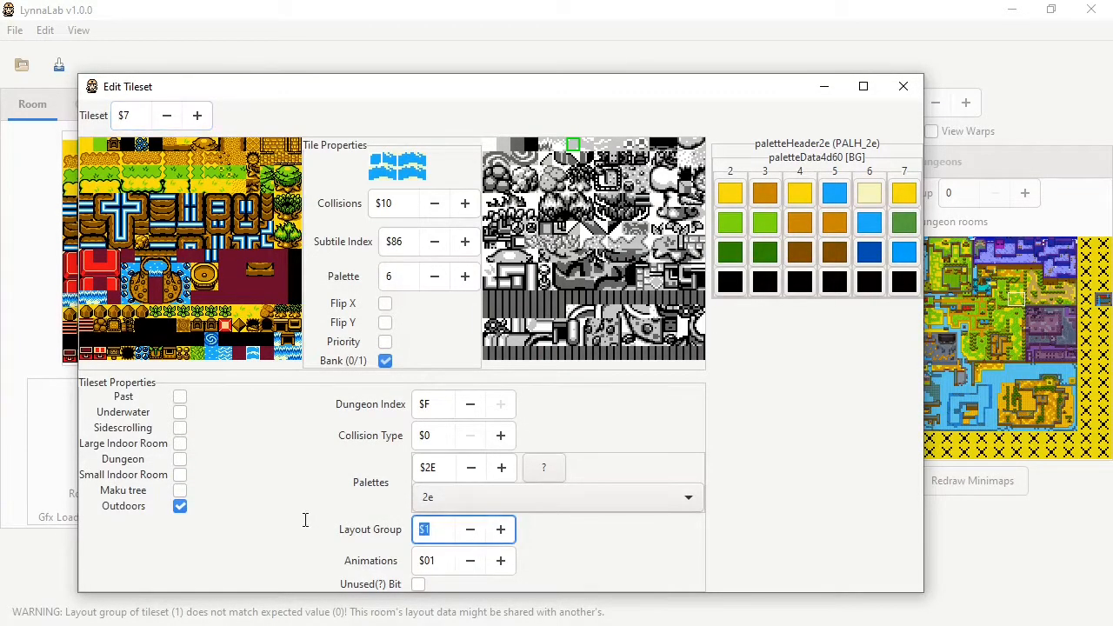
left_click_drag(278, 96, 260, 69)
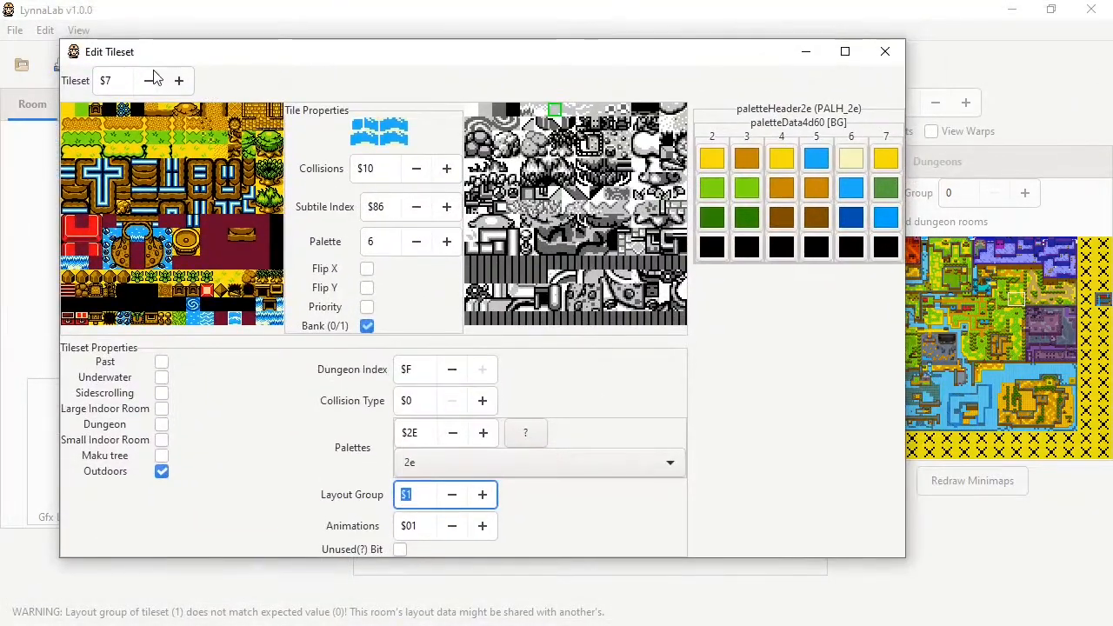
left_click(148, 82)
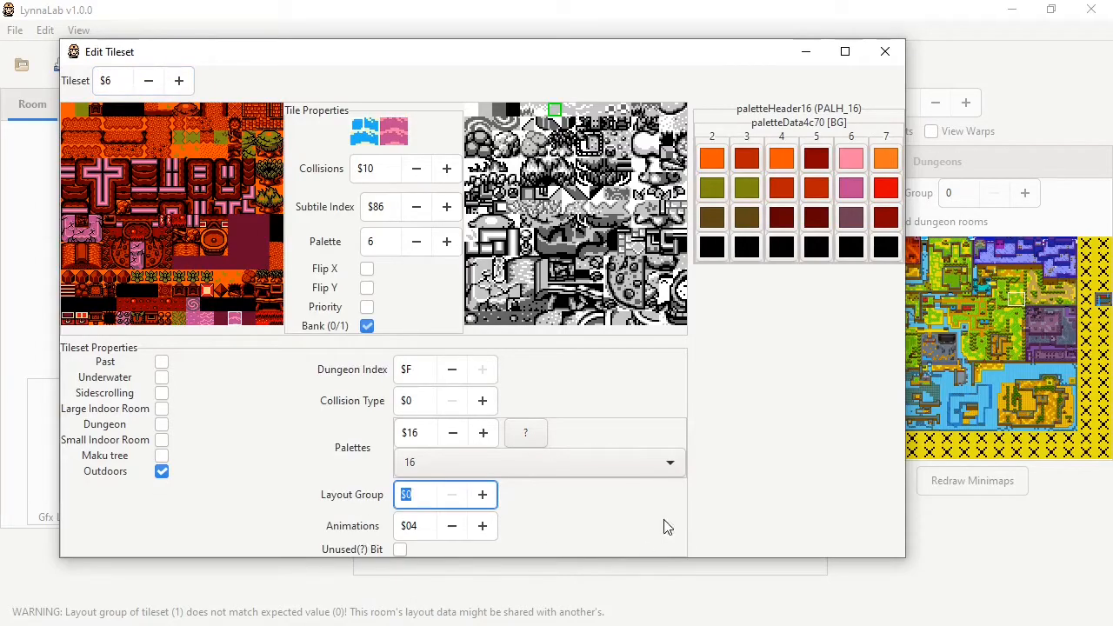
mouse_move(413, 489)
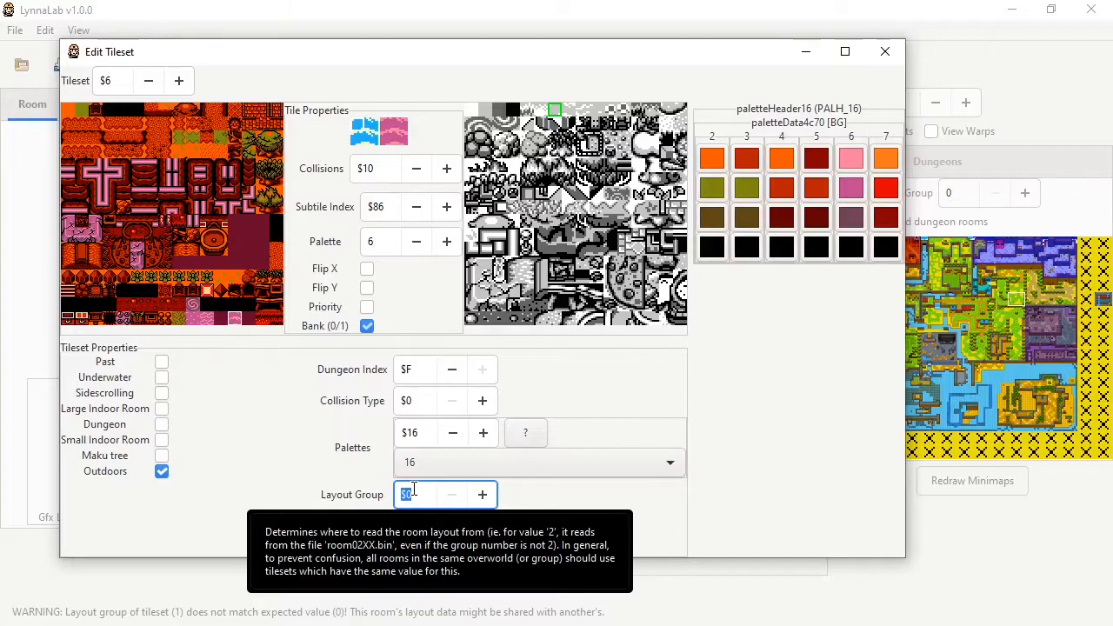
Switch to File Explorer and open the rooms\ages\small folder inside oracles-disasm.
key("alt+Tab")
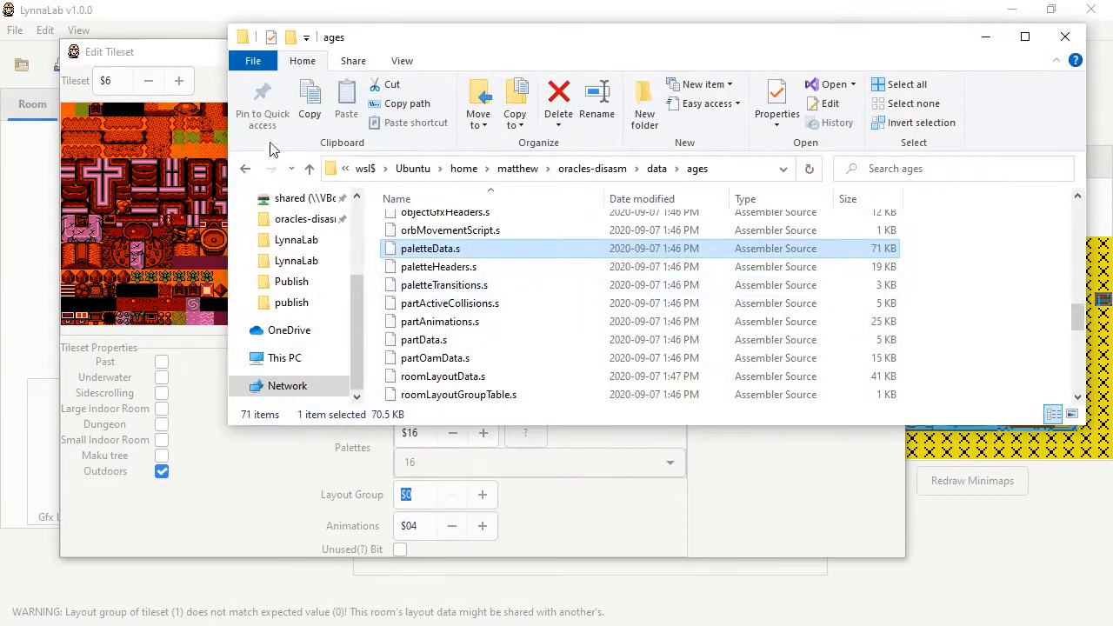
left_click(247, 169)
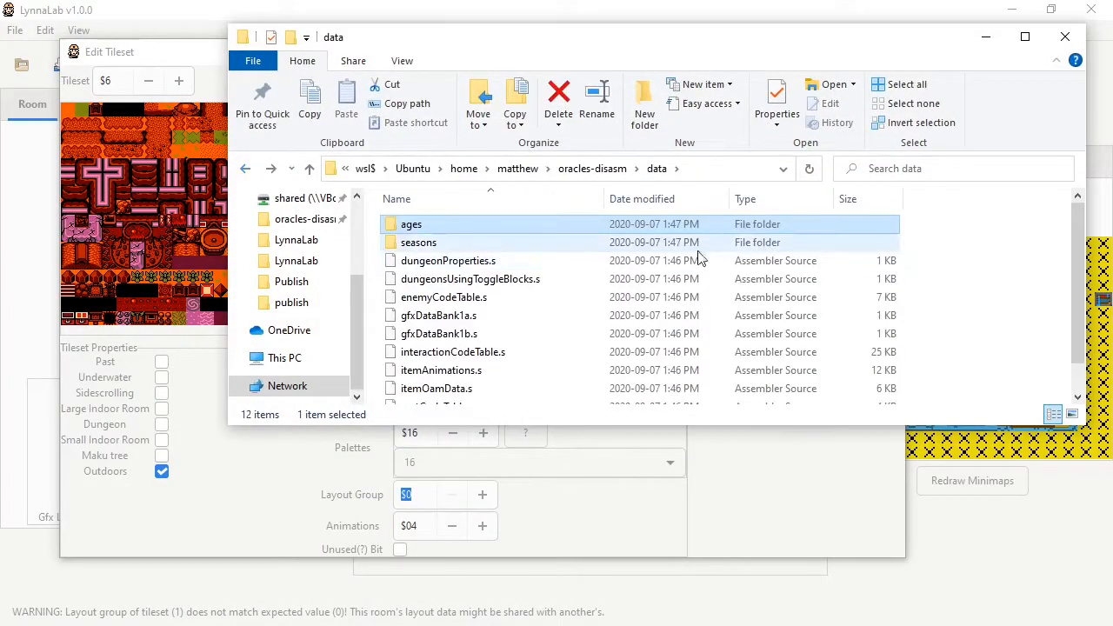
left_click(245, 170)
scroll(447, 325, "down", 5)
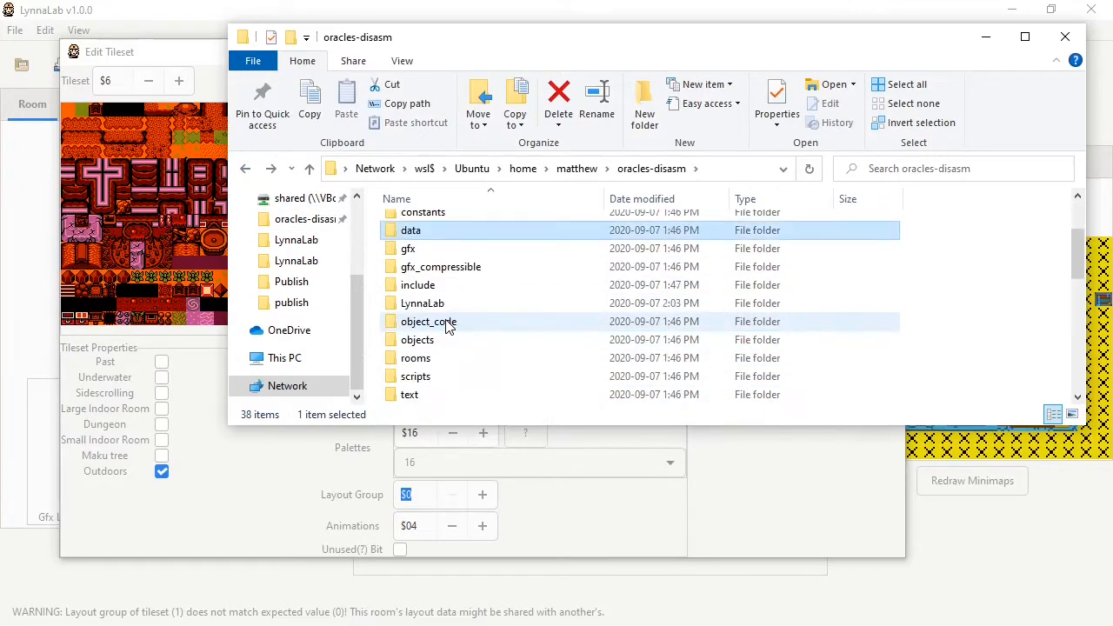
scroll(430, 278, "up", 2)
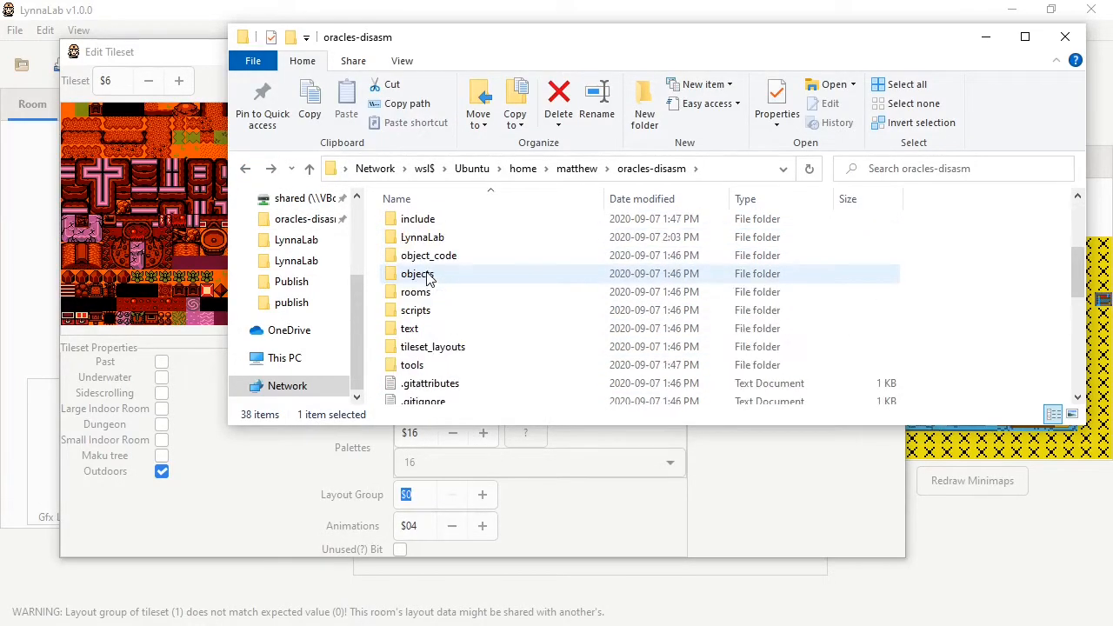
double_click(430, 296)
double_click(425, 223)
left_click(426, 245)
double_click(426, 244)
Look through the room layout .bin files in the small folder and minimize the File Explorer window.
left_click(461, 252)
scroll(544, 281, "down", 20)
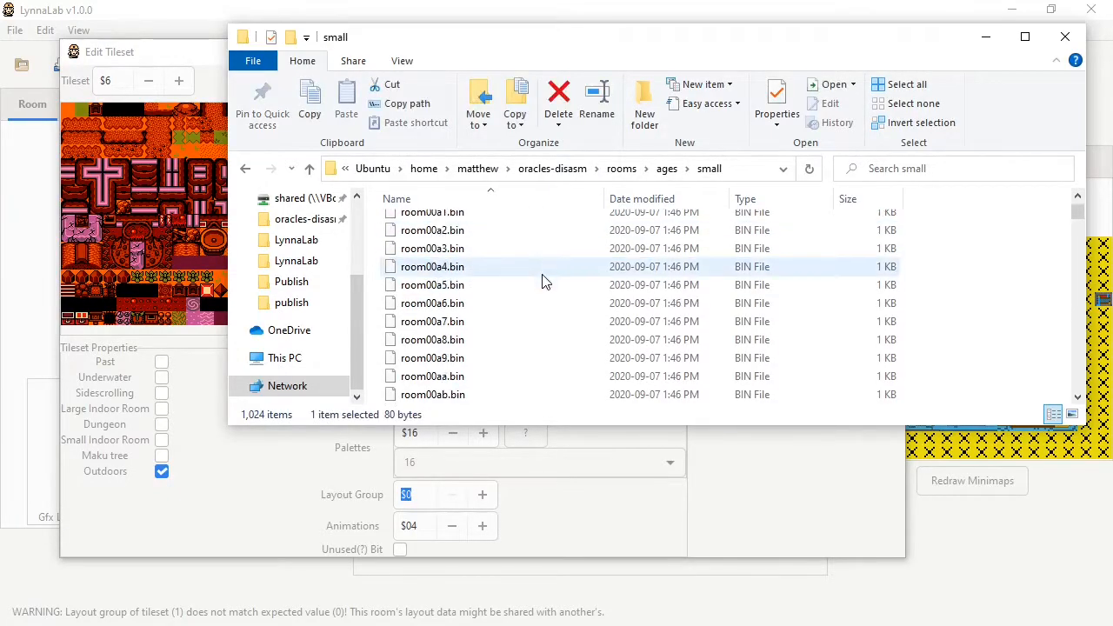
left_click(403, 306)
left_click_drag(1078, 217, 977, 43)
left_click(985, 37)
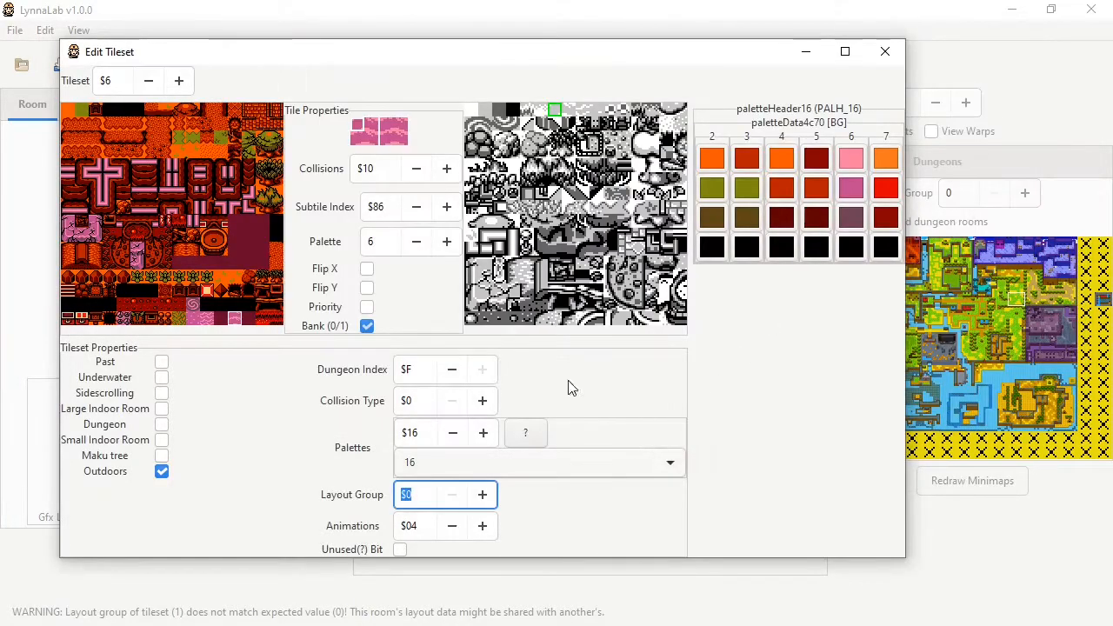
Point out tileset $6's Layout Group, dismiss the tileset editor, and highlight the room number $04A.
left_click(423, 499)
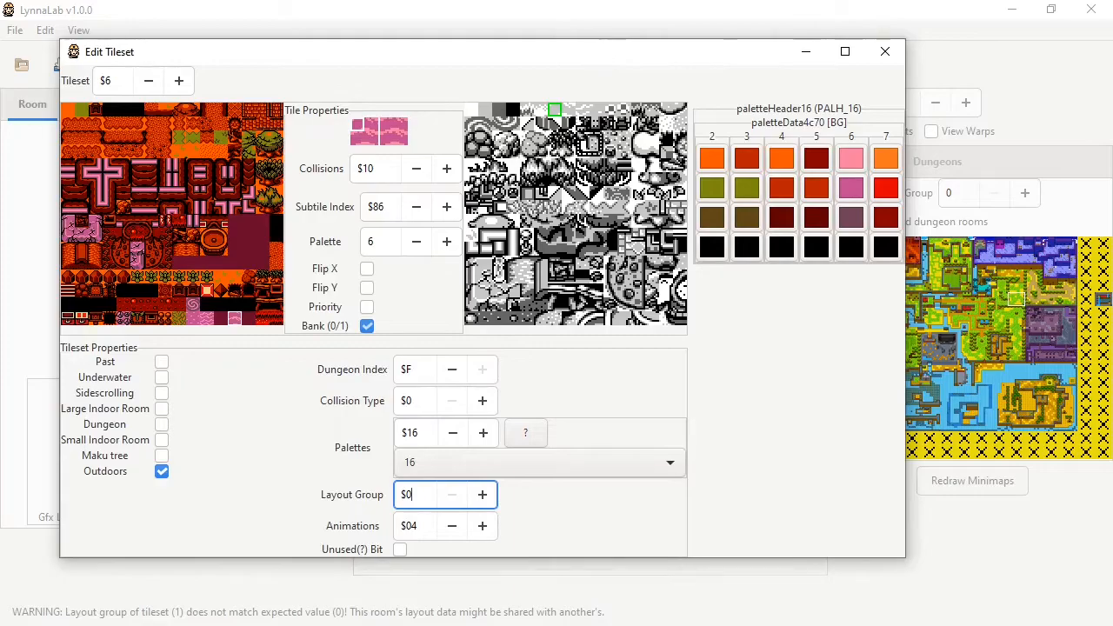
left_click_drag(660, 52, 624, 265)
left_click(850, 263)
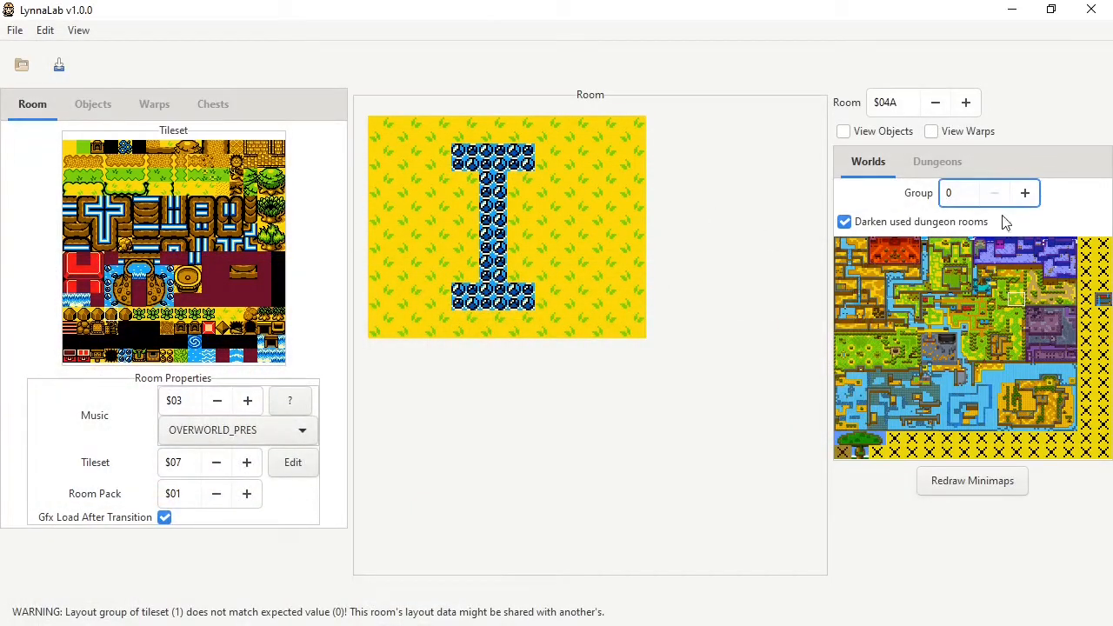
left_click_drag(904, 99, 833, 100)
Reopen the editor for room $04A's tileset $07 and set its Layout Group to $0.
left_click(293, 462)
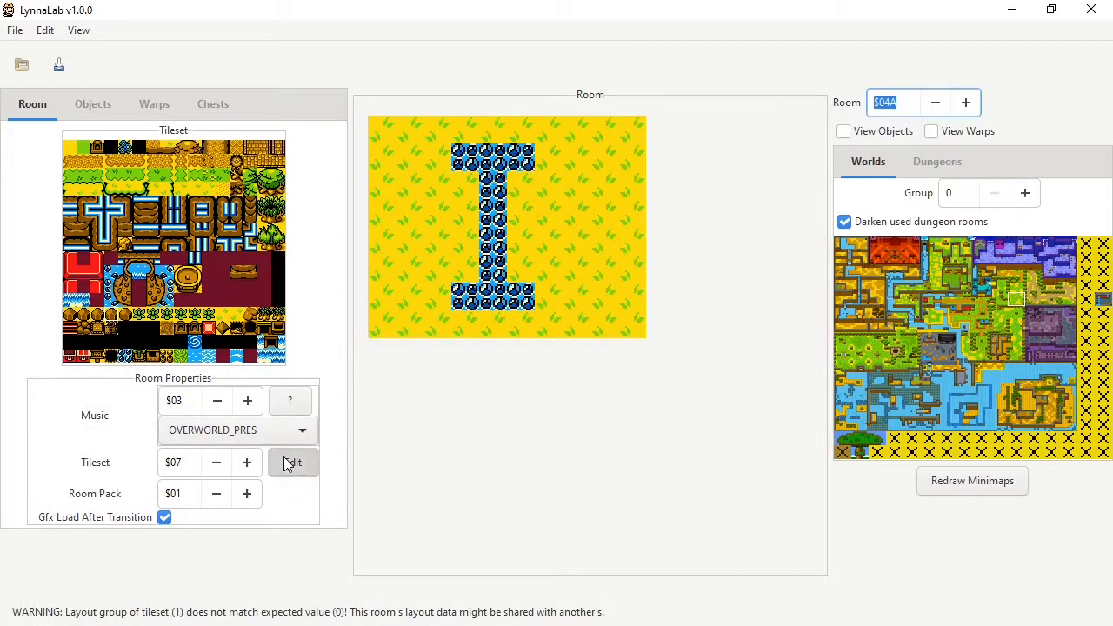
left_click_drag(385, 483, 217, 454)
left_click_drag(337, 44, 389, 66)
left_click(476, 504)
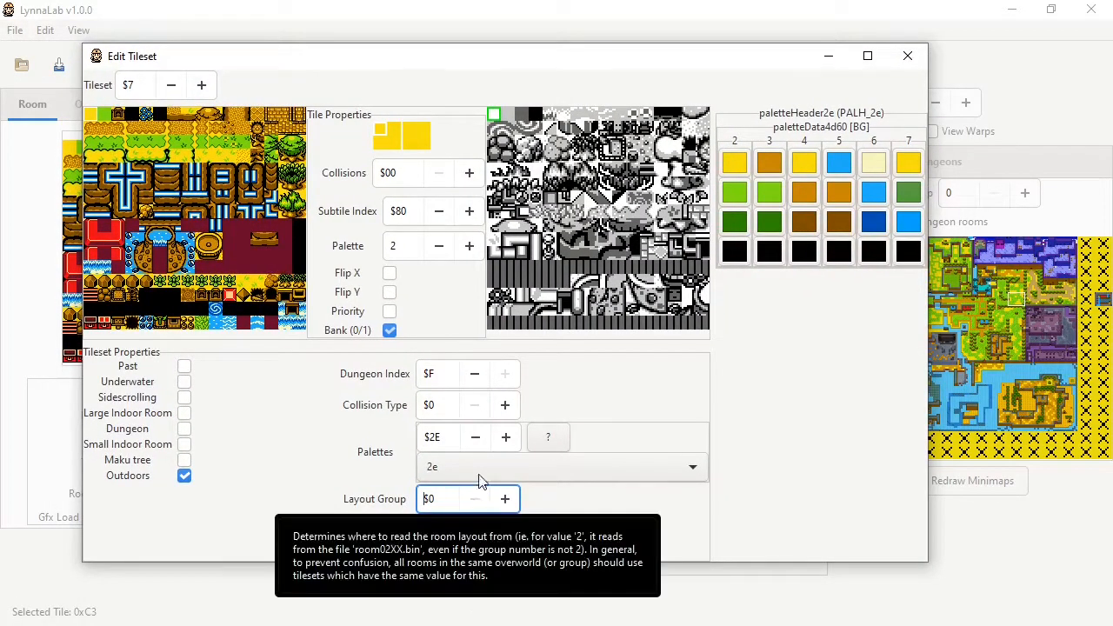
Try higher Layout Group values on tileset $7, up to $4, keeping the room view uncovered to compare layouts.
left_click_drag(487, 59, 476, 128)
left_click(479, 566)
double_click(421, 567)
left_click_drag(438, 129, 440, 507)
left_click(476, 587)
left_click(476, 587)
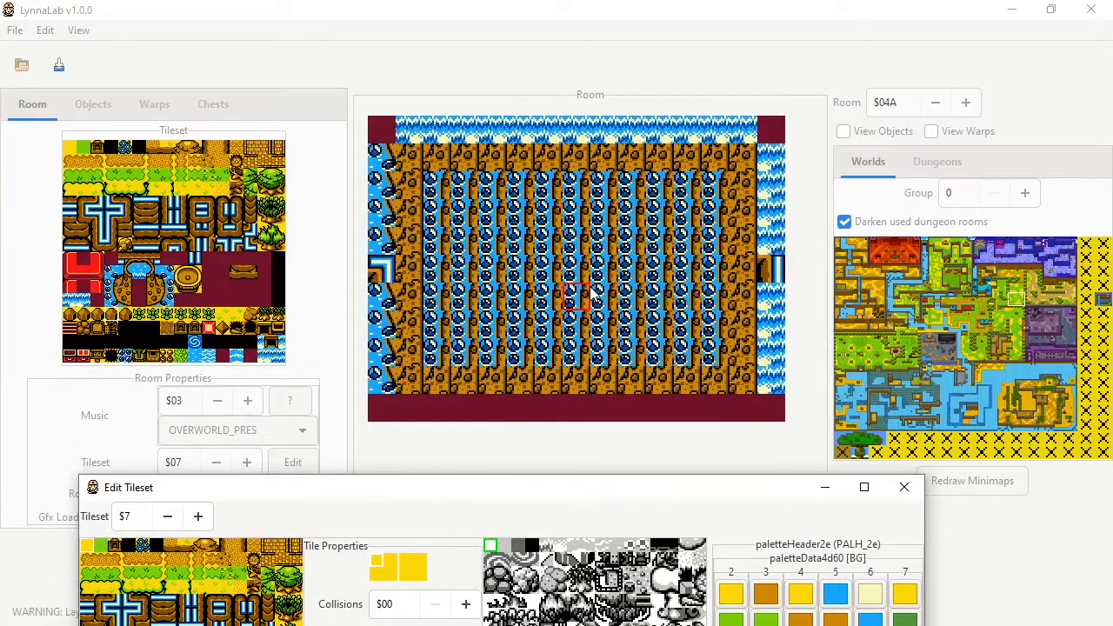
Return tileset $7's Layout Group to $1 and dismiss the tileset editor.
left_click_drag(518, 507, 503, 110)
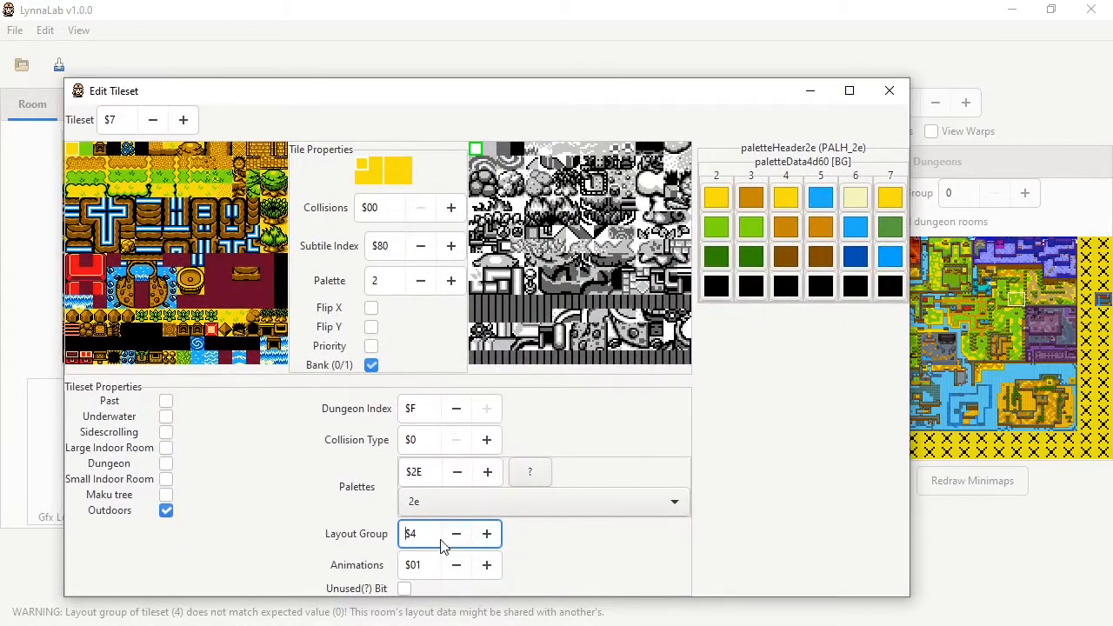
left_click(451, 539)
left_click(451, 539)
left_click(452, 539)
left_click(574, 40)
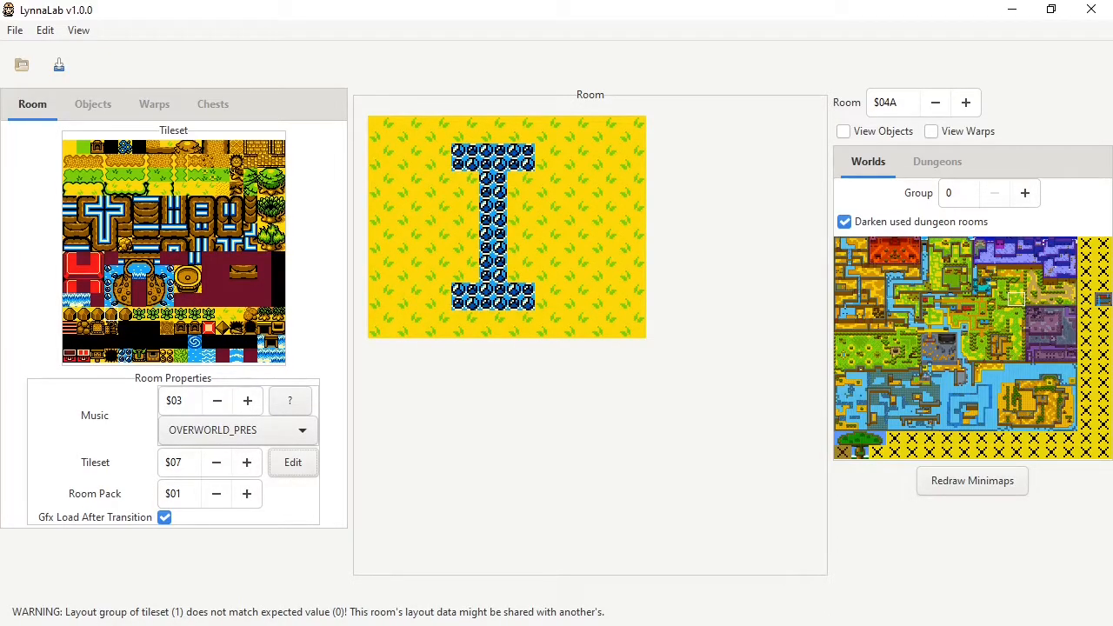
Set room $04A's tileset back to $00.
left_click(217, 463)
left_click(218, 464)
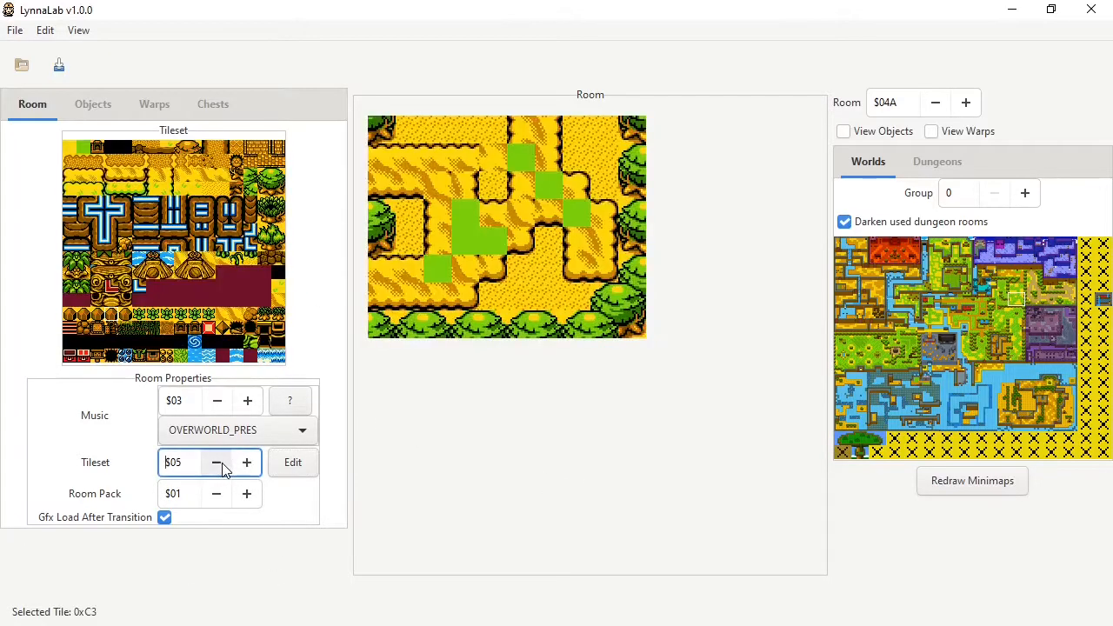
left_click(216, 464)
left_click(216, 464)
left_click(216, 463)
left_click(217, 463)
left_click(217, 463)
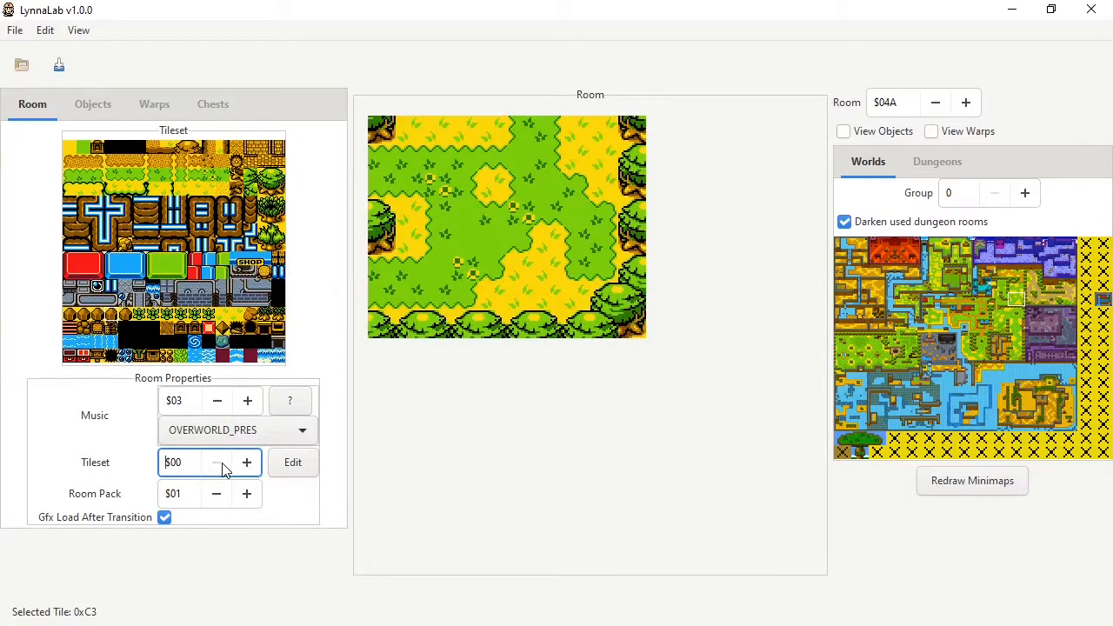
Choose room $000, examine its tileset $08 in the tileset editor, and dismiss the editor.
key("alt+Tab")
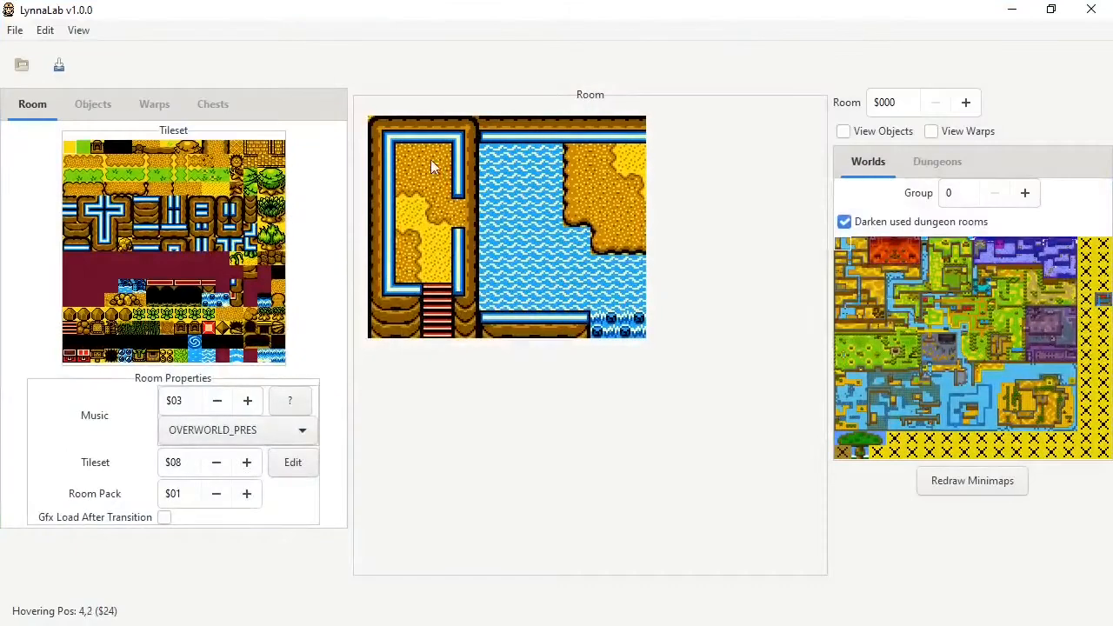
left_click(309, 468)
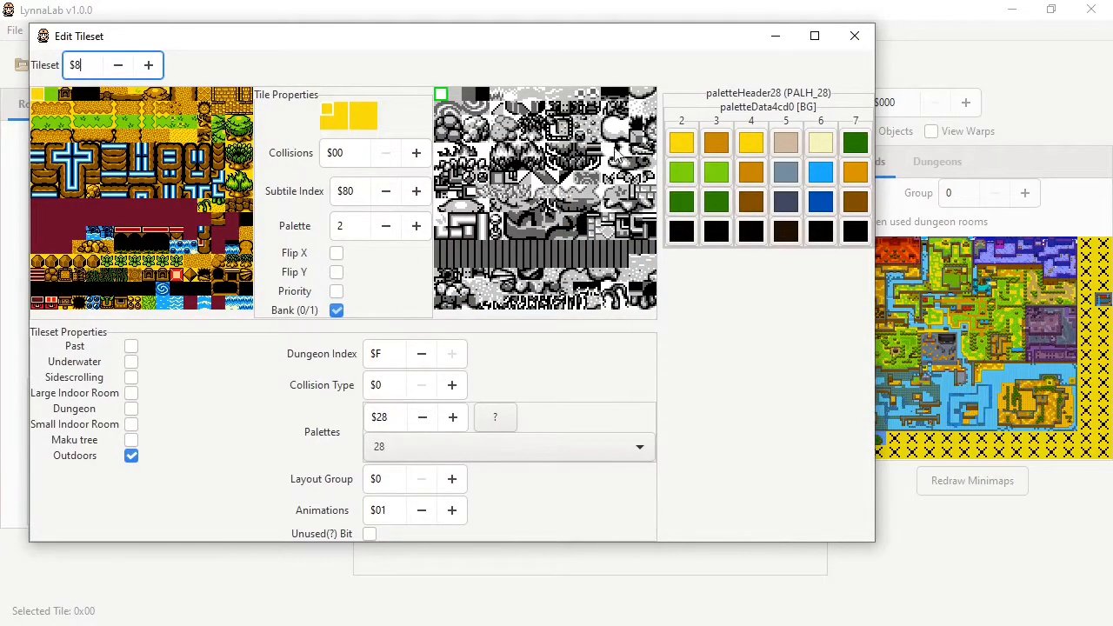
left_click(86, 68)
left_click(774, 37)
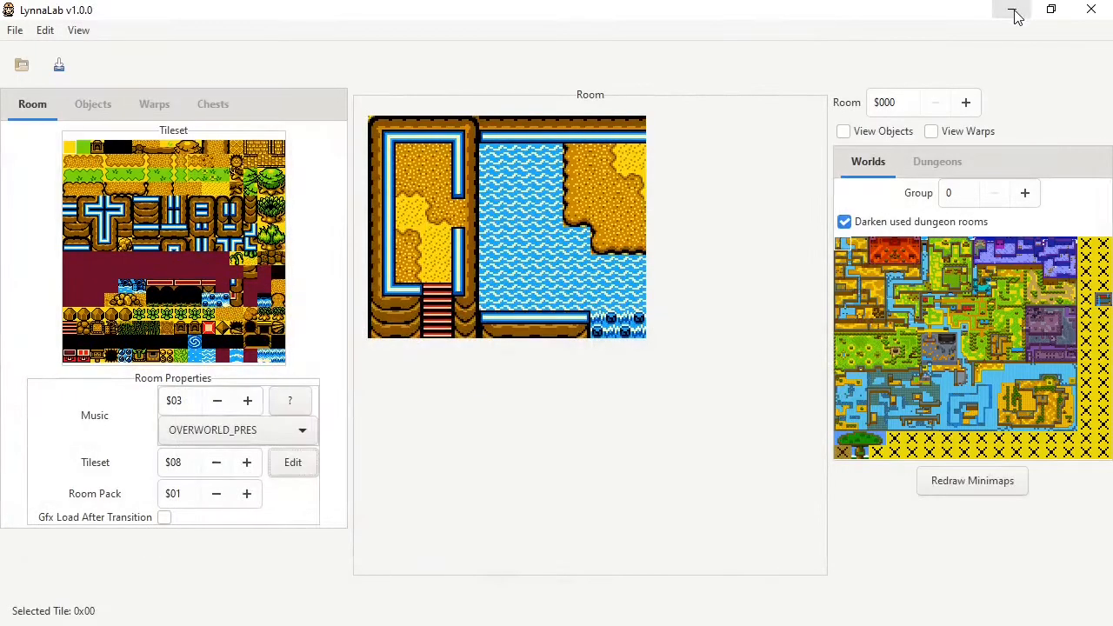
Switch to File Explorer, go up from rooms\ages\small to the oracles-disasm folder, and point out the tileset_layouts folder.
left_click(1013, 10)
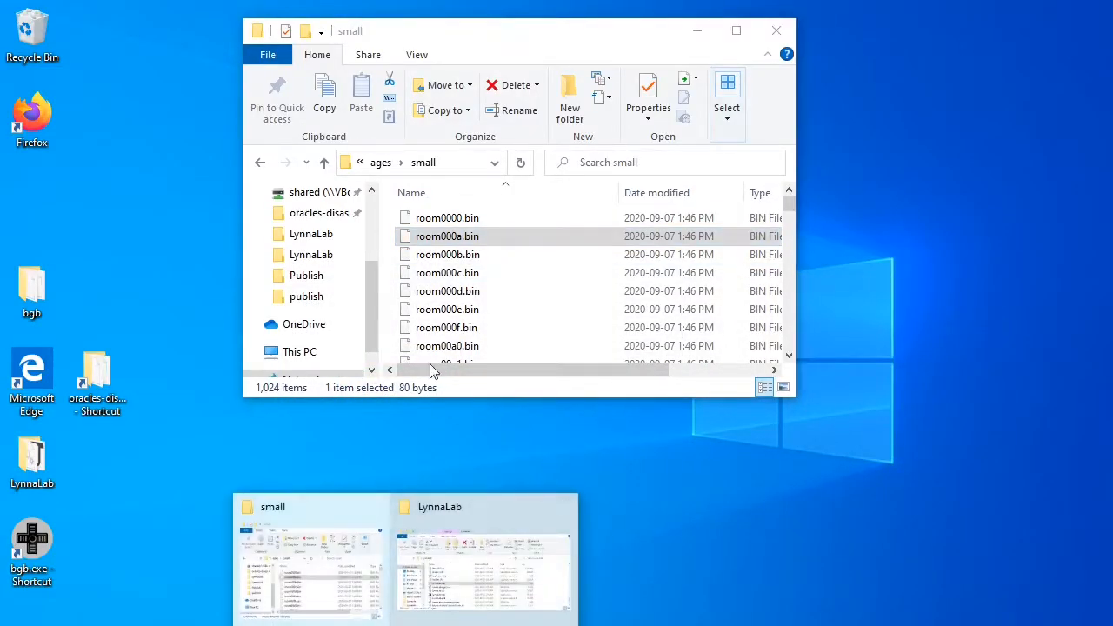
left_click(380, 163)
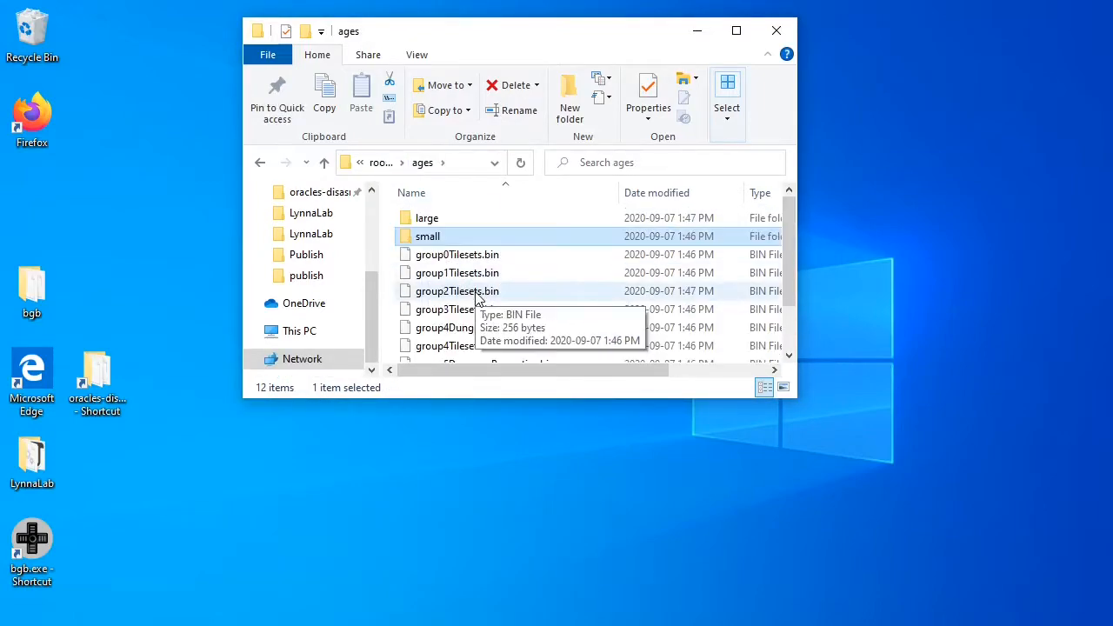
left_click(325, 163)
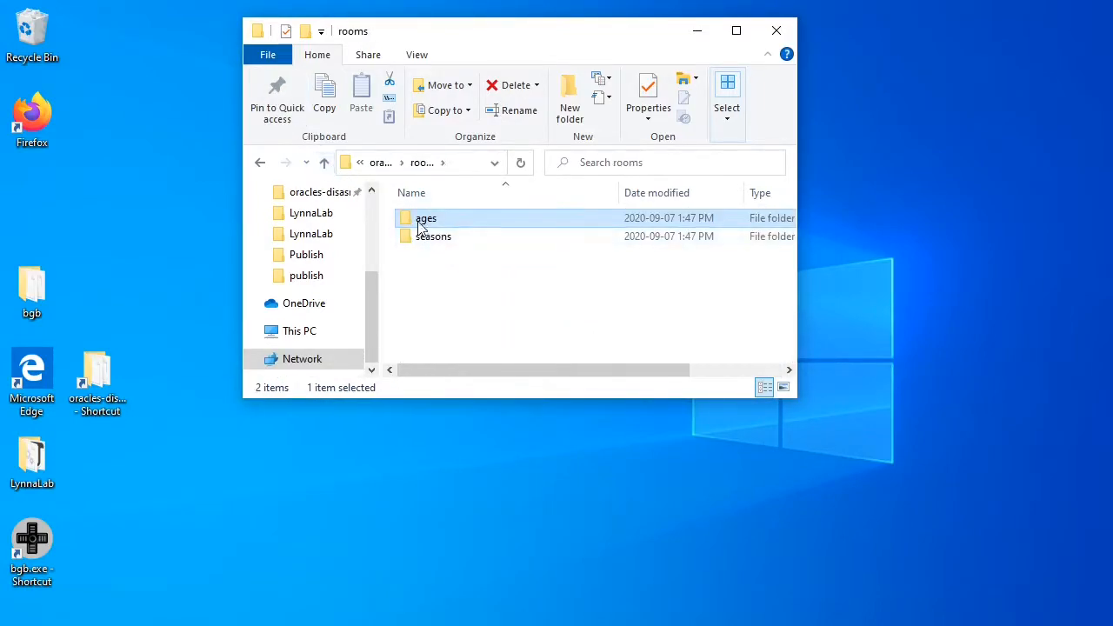
left_click(324, 162)
scroll(453, 261, "down", 2)
scroll(450, 264, "up", 1)
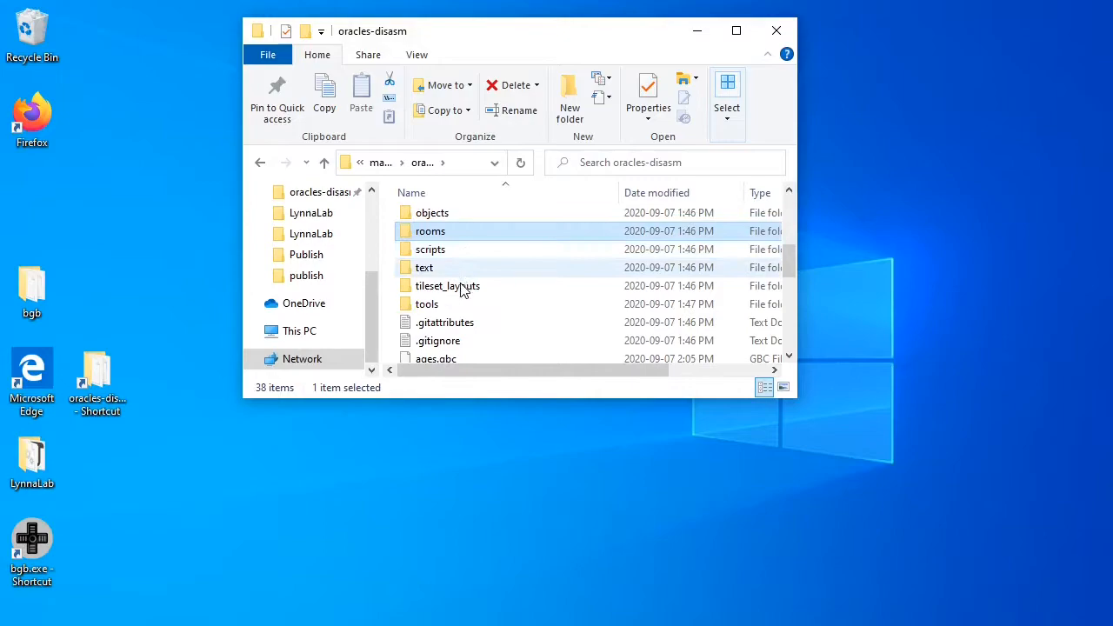
left_click(460, 287)
scroll(461, 283, "up", 4)
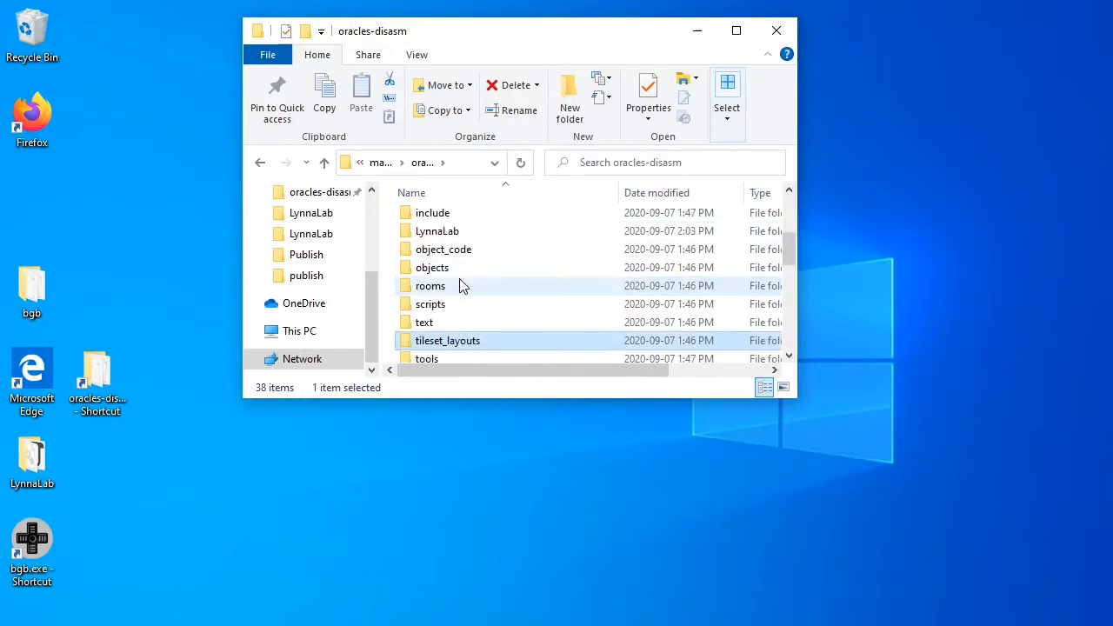
Open the gfx\ages folder and look through its graphics files.
left_click(474, 347)
double_click(474, 348)
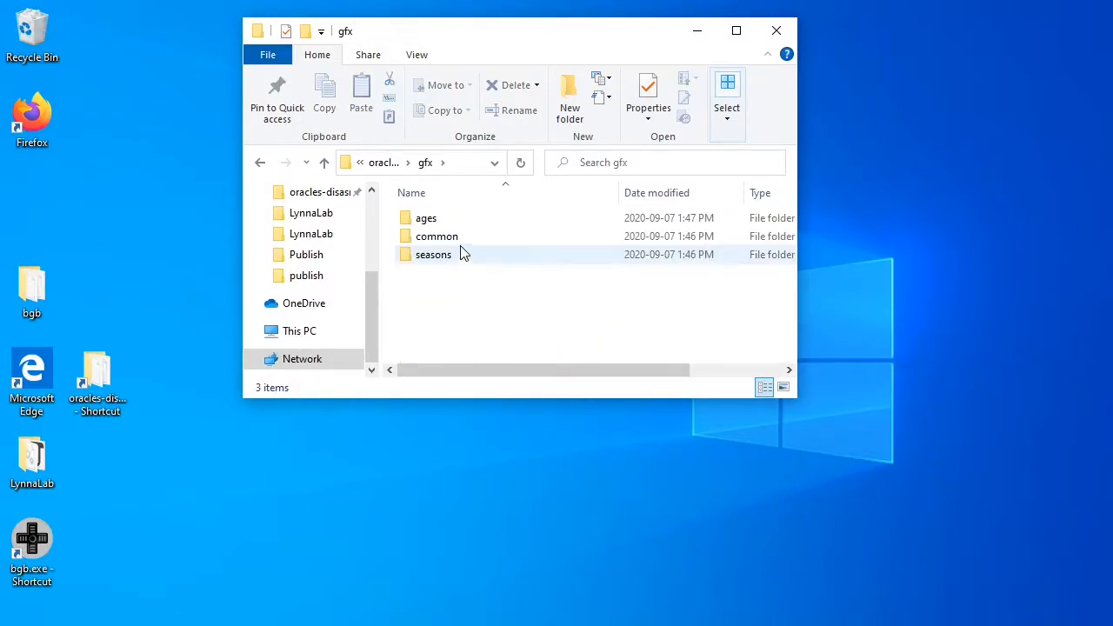
double_click(439, 217)
scroll(458, 267, "down", 5)
scroll(458, 267, "up", 8)
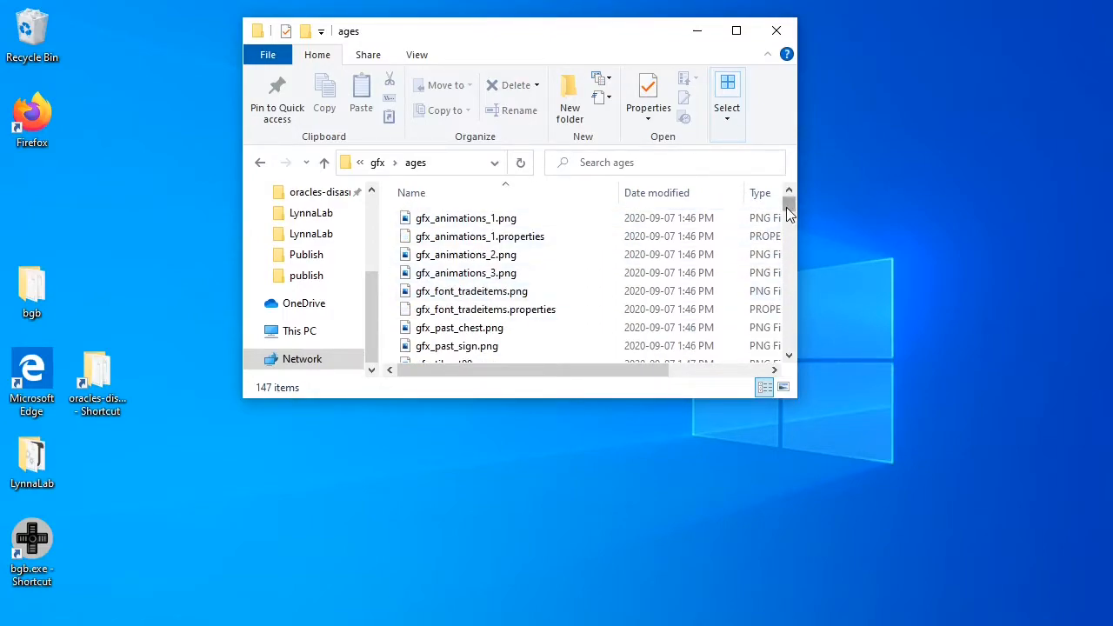
Search the gfx\ages folder for tileset08.
scroll(786, 207, "down", 3)
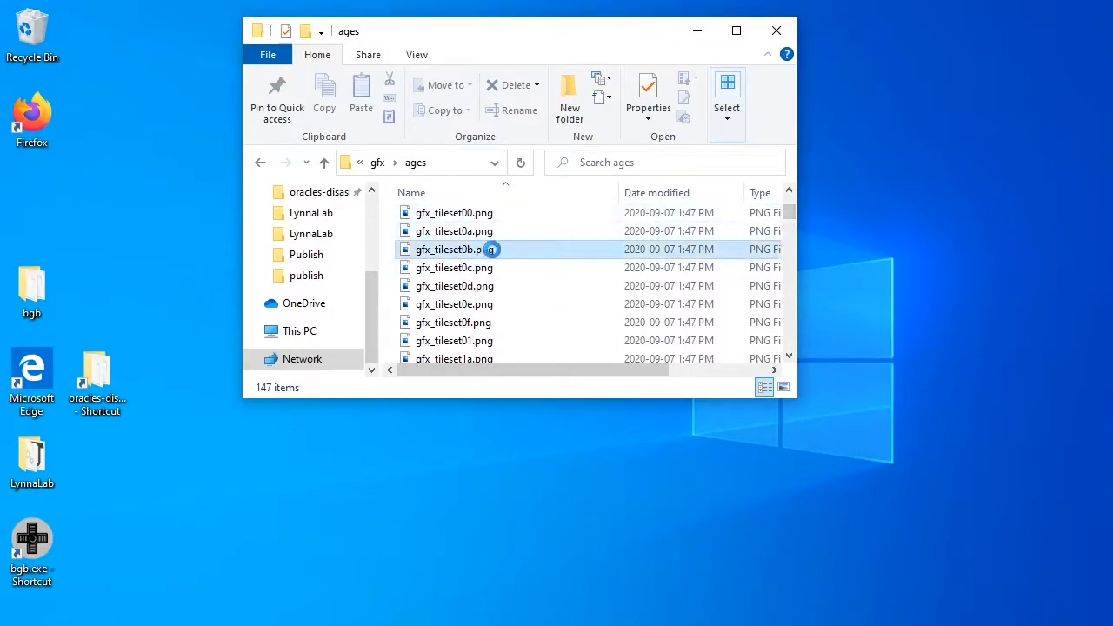
left_click(489, 249)
scroll(510, 273, "down", 4)
scroll(510, 276, "up", 6)
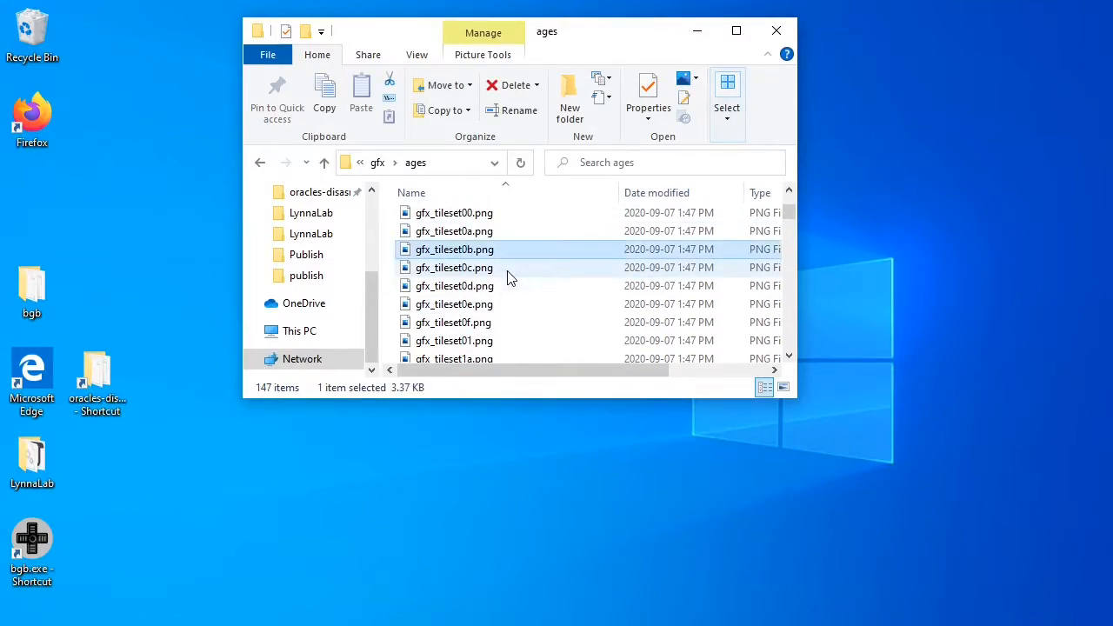
left_click(629, 171)
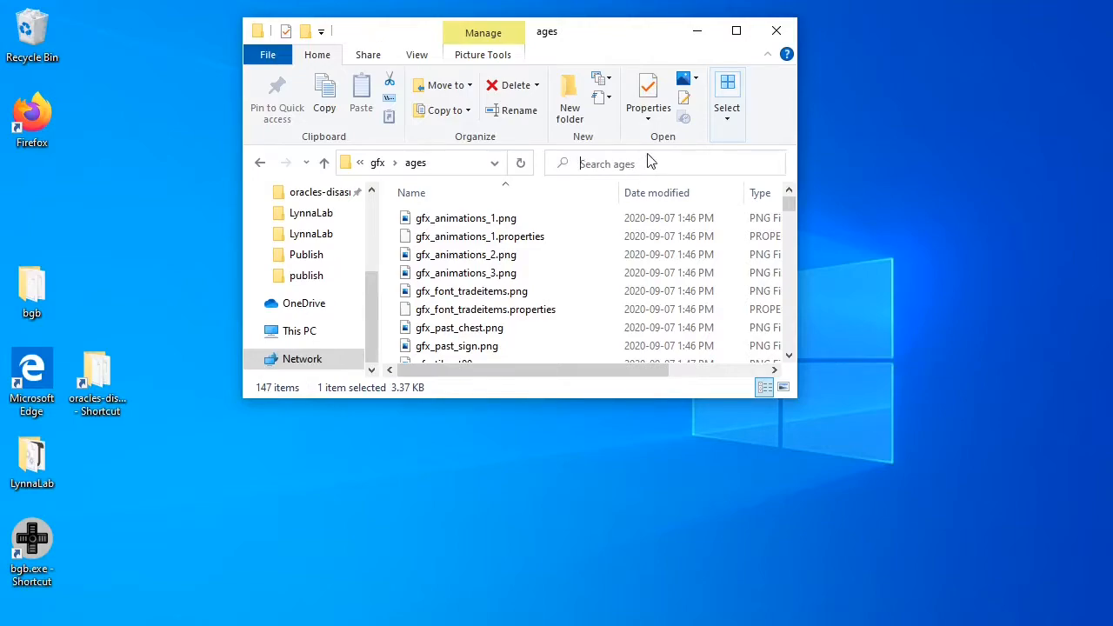
type("tile")
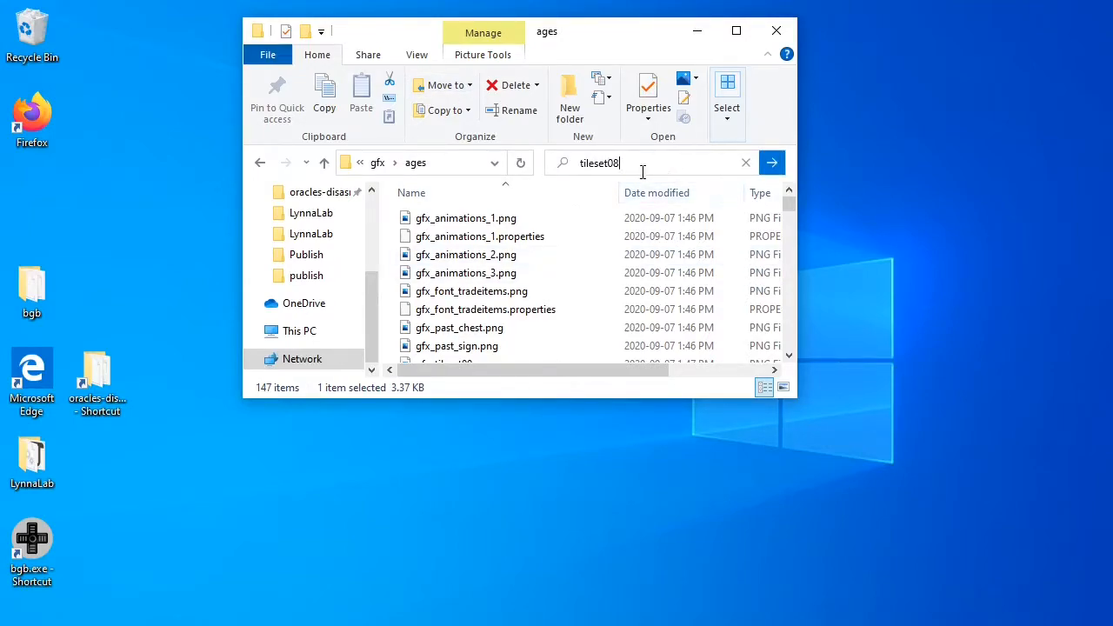
type("set08")
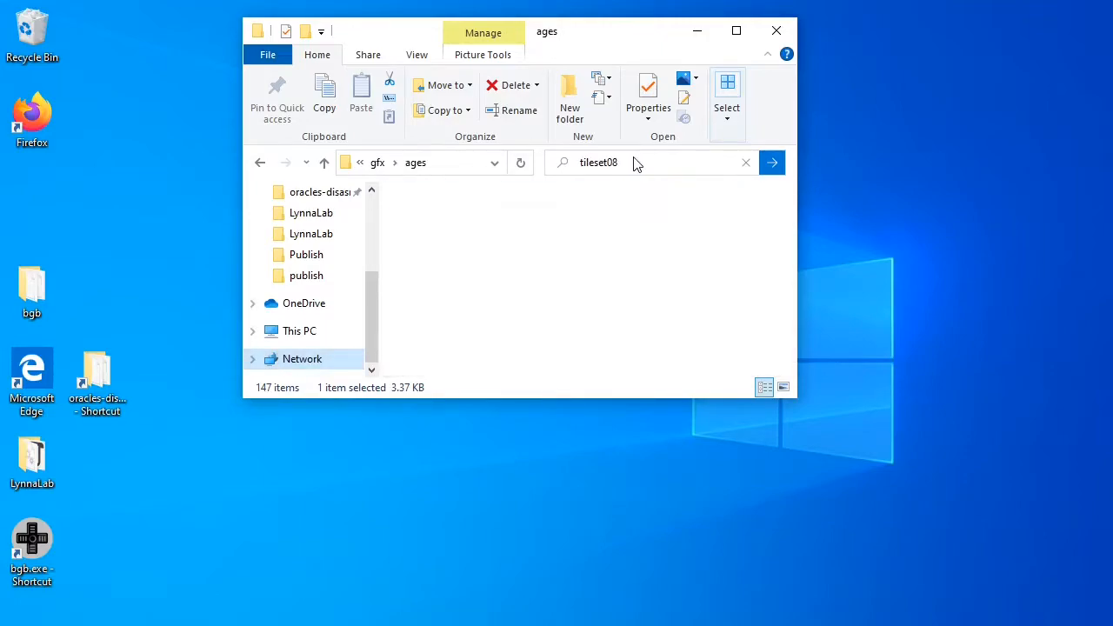
Open gfx_tileset08.png in Photos and zoom in on the tile graphics.
left_click(541, 211)
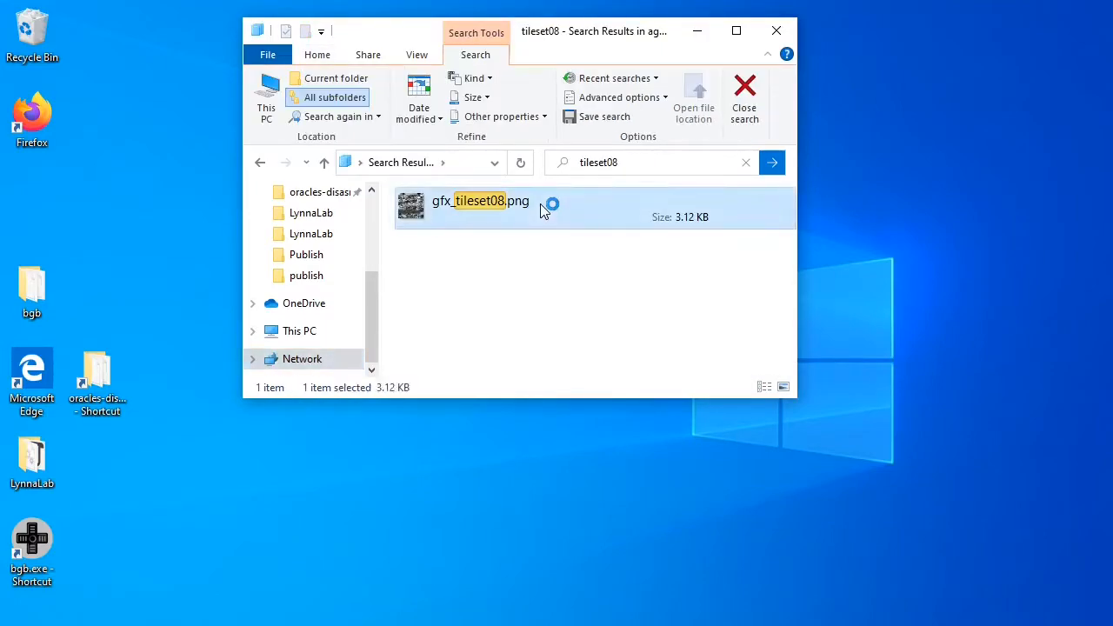
right_click(539, 211)
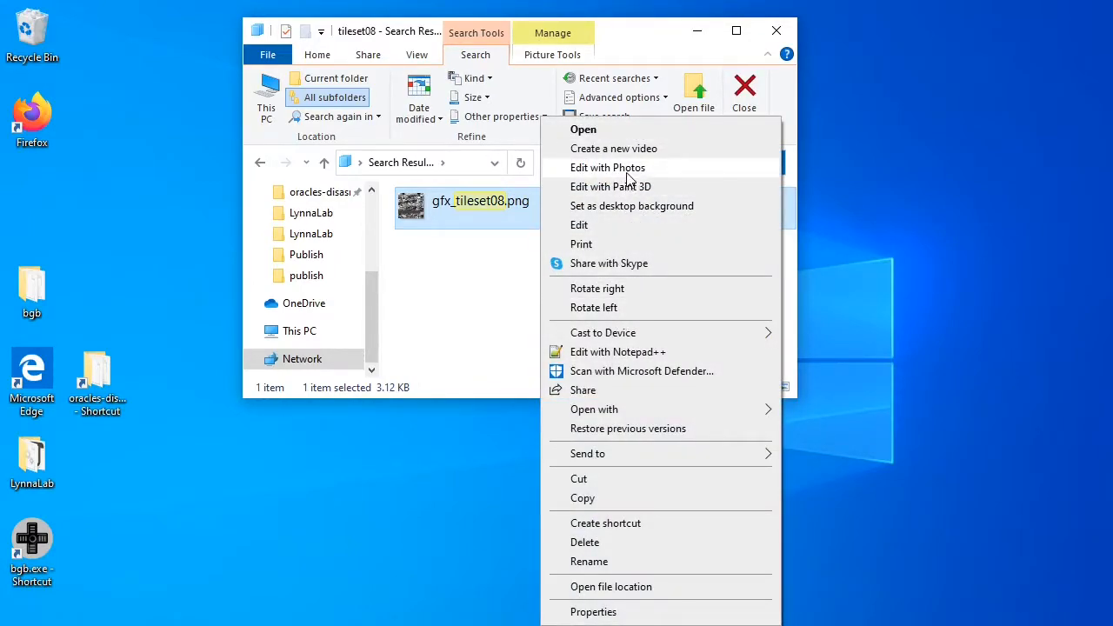
left_click(615, 167)
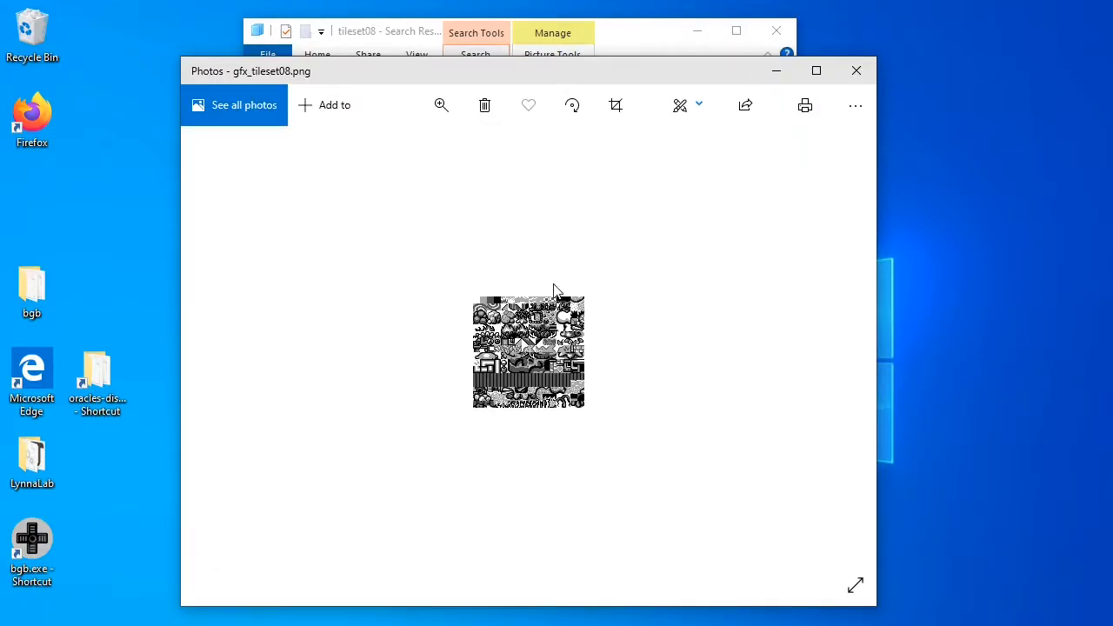
scroll(546, 352, "up", 2)
scroll(551, 352, "up", 5)
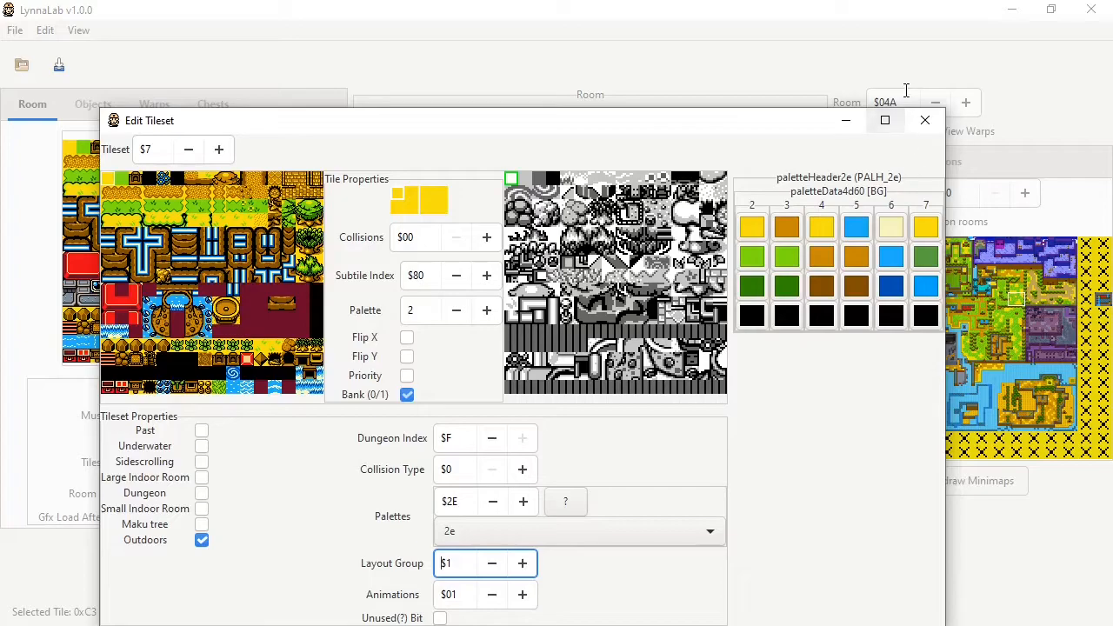
In LynnaLab, dismiss the tileset editor, open the Dungeon Editor and show dungeon 1.
left_click(920, 128)
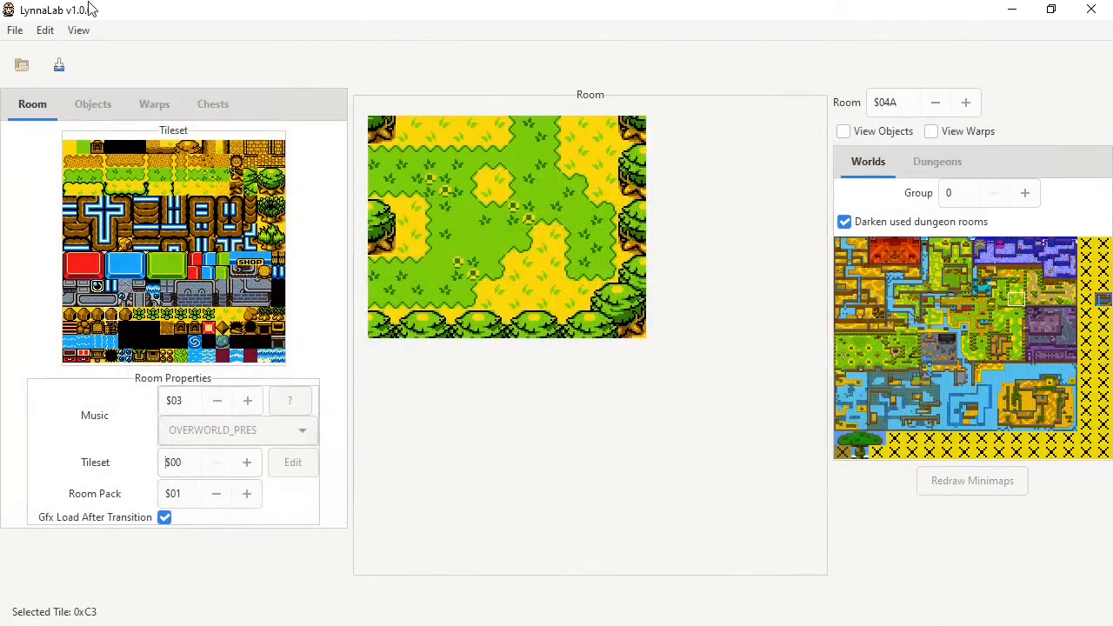
left_click(59, 31)
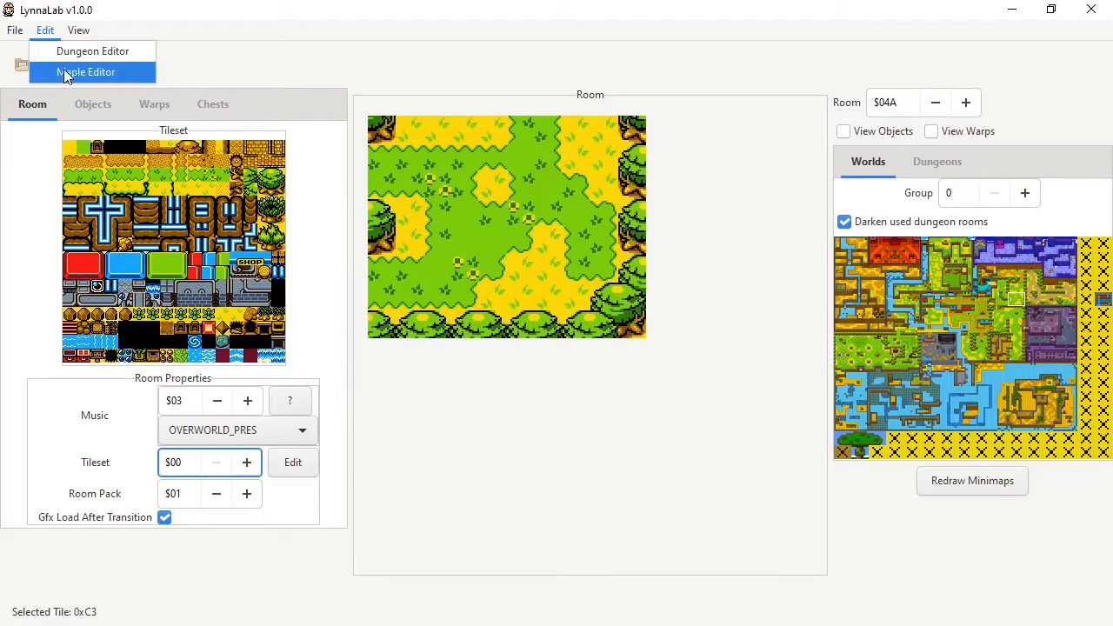
left_click(70, 52)
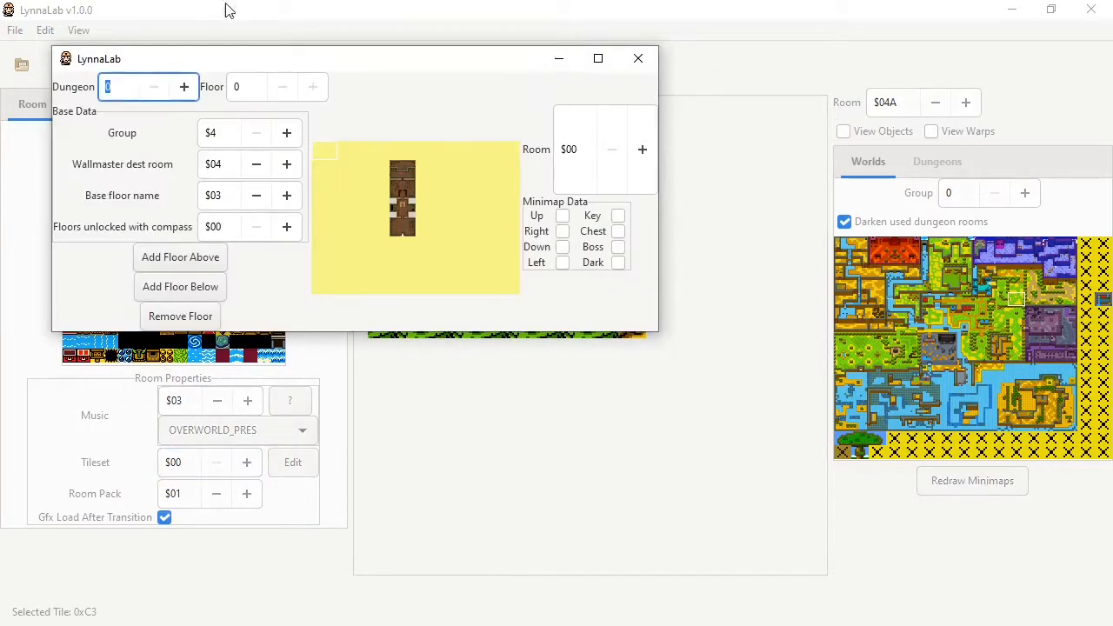
left_click_drag(224, 52, 259, 144)
left_click(204, 178)
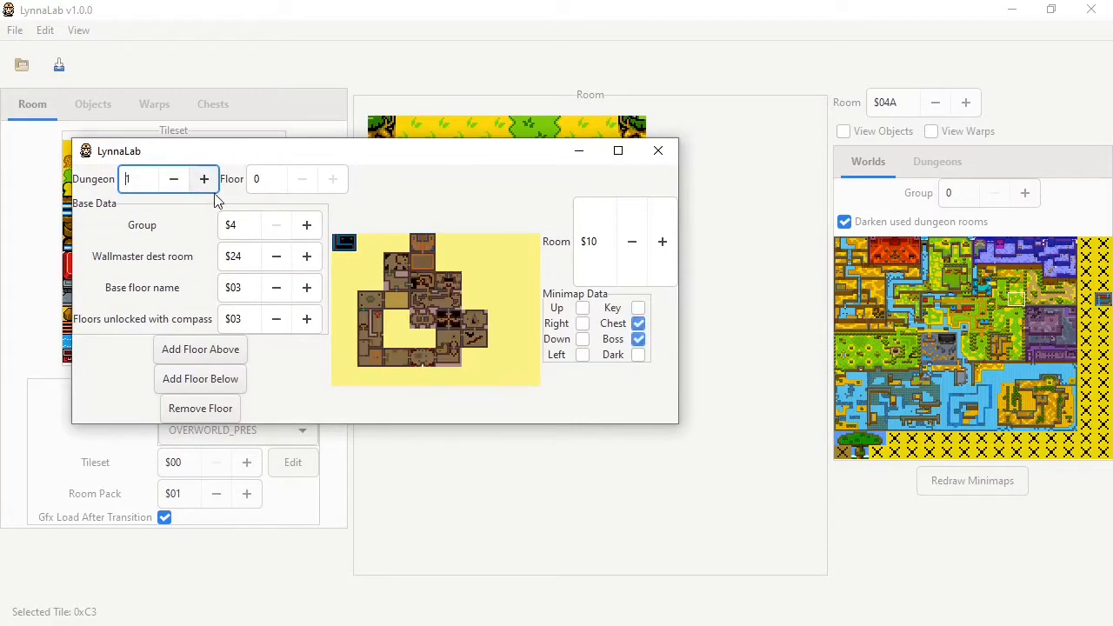
Display dungeon index 1 in the main window's dungeon map and arrange the Dungeon Editor so both maps can be compared.
left_click(927, 167)
left_click(938, 162)
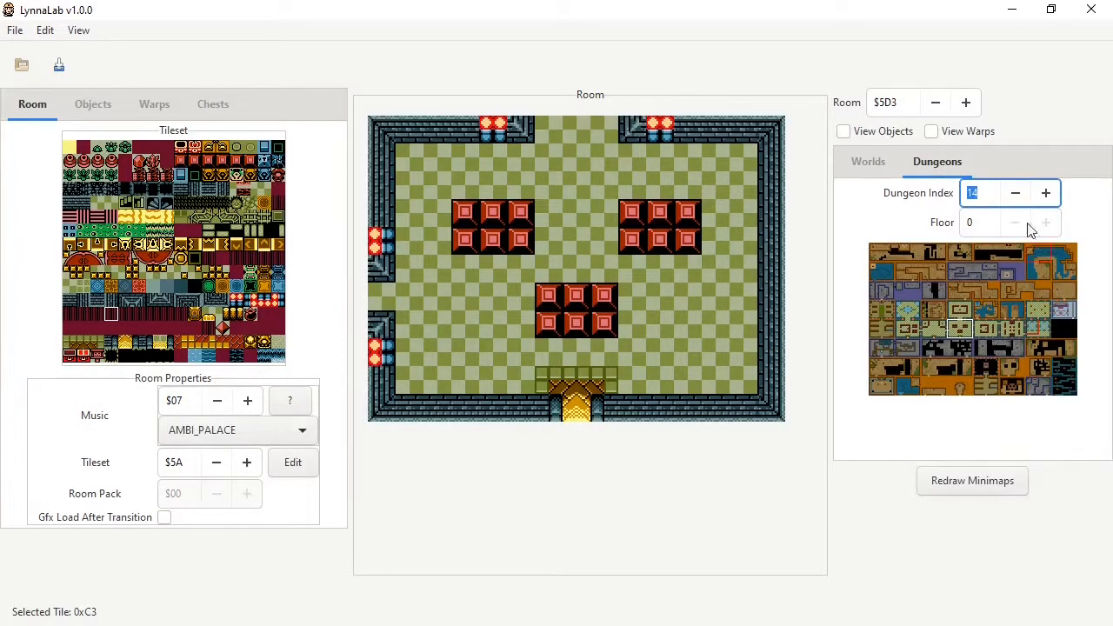
left_click(1015, 193)
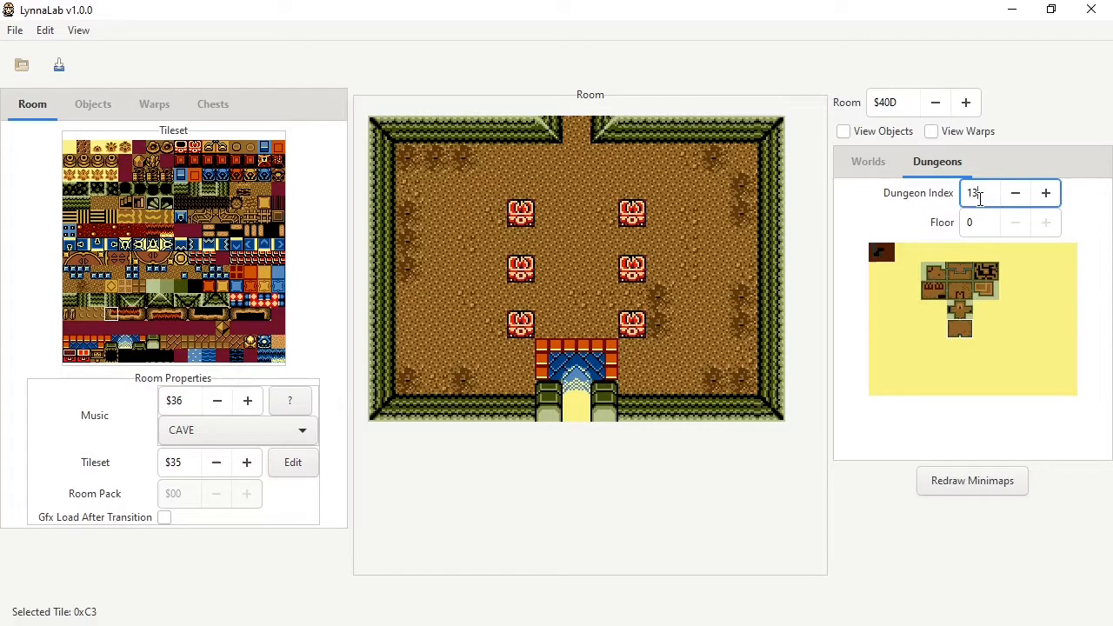
key("Return")
key("alt+Tab")
left_click_drag(310, 151, 328, 196)
left_click_drag(242, 234, 283, 346)
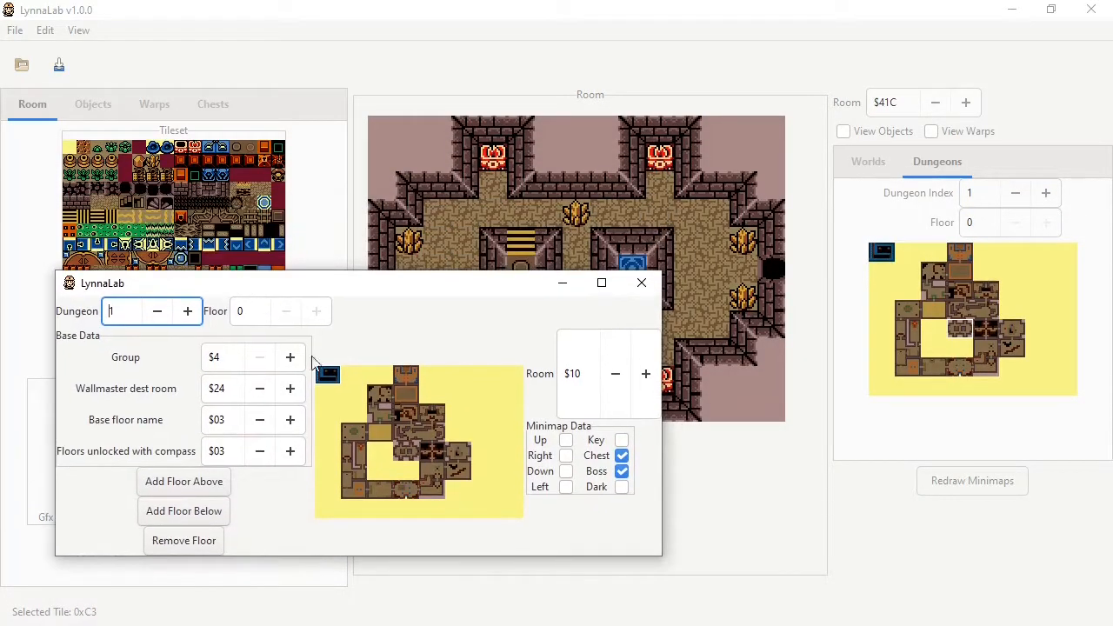
Inspect room $15 and several blank cells on dungeon 1's map in the Dungeon Editor, checking their room numbers.
left_click(395, 409)
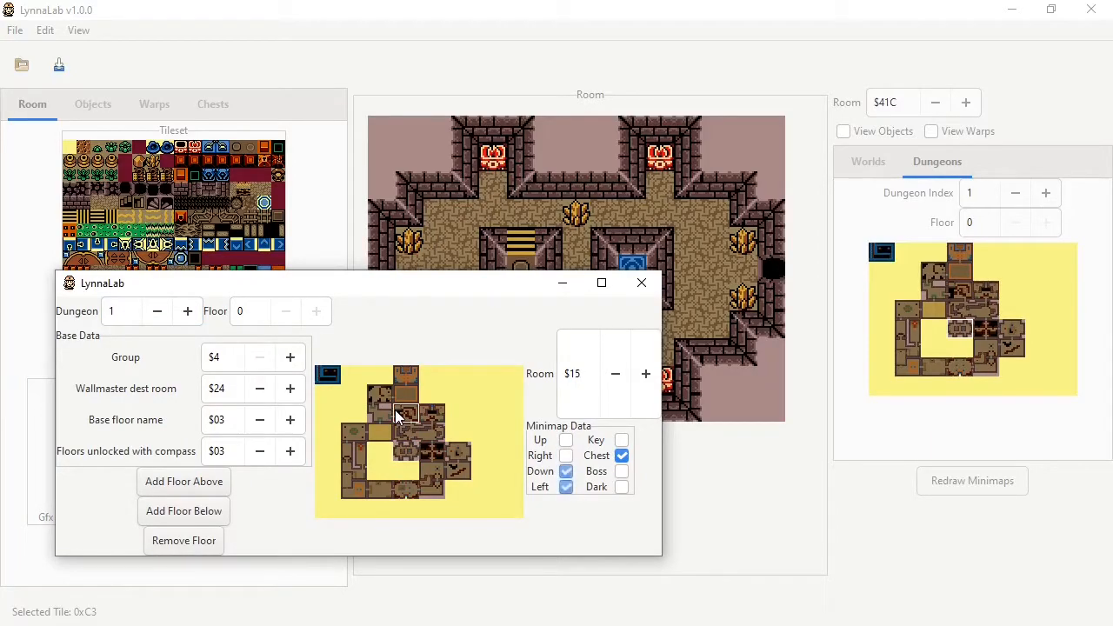
left_click(378, 451)
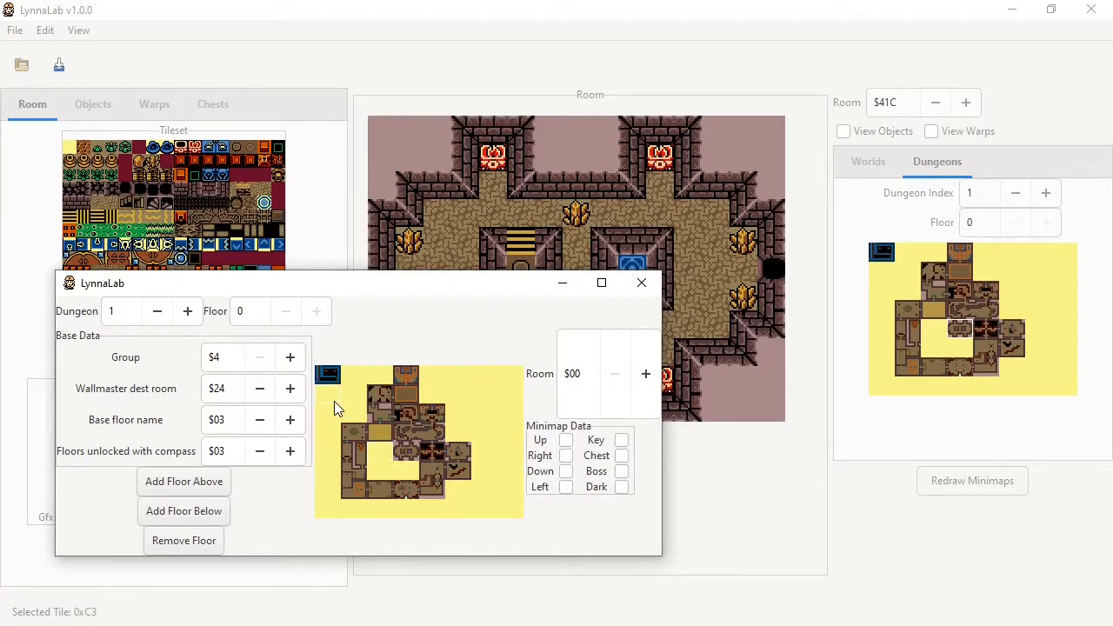
left_click(327, 471)
left_click(480, 378)
left_click_drag(591, 377, 417, 401)
left_click(331, 399)
Choose blank room $400 on the dungeon map, paint an irregular patch of tile 0x56 in it, and redraw the minimaps.
left_click(899, 287)
left_click(904, 276)
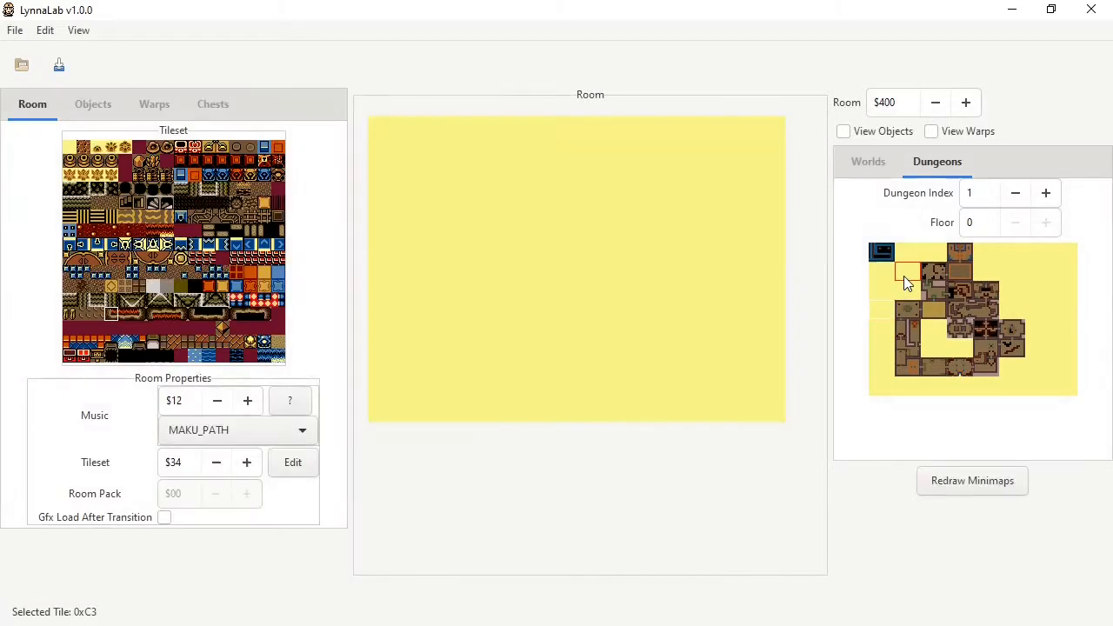
left_click(151, 221)
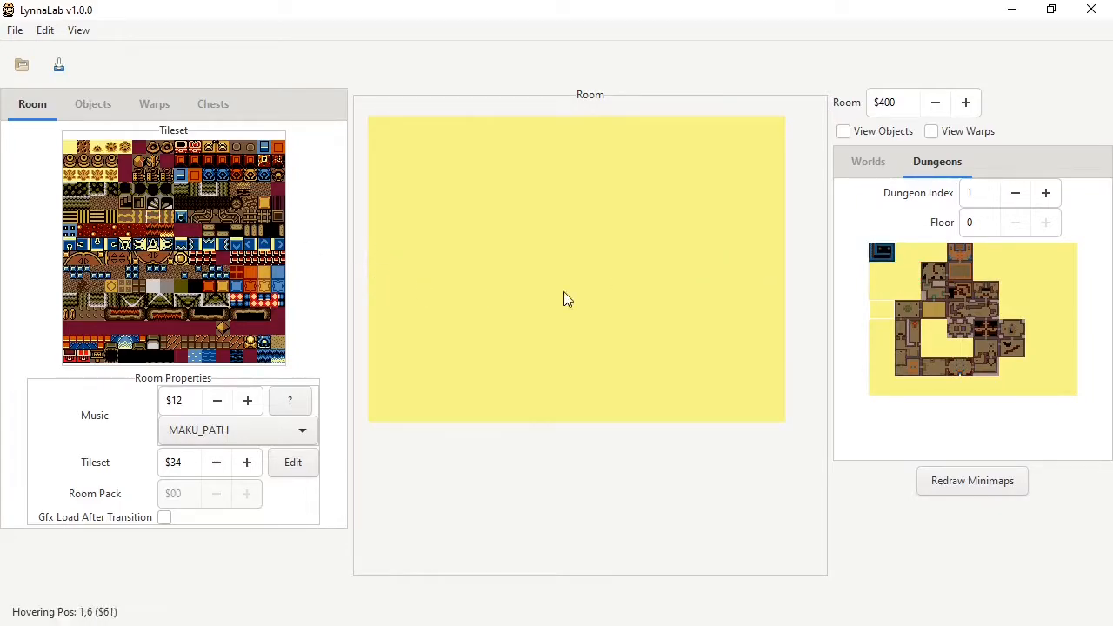
mouse_move(522, 276)
left_mouse_down()
mouse_move(490, 368)
mouse_move(458, 334)
mouse_move(586, 200)
mouse_move(520, 185)
left_mouse_up()
left_click(975, 487)
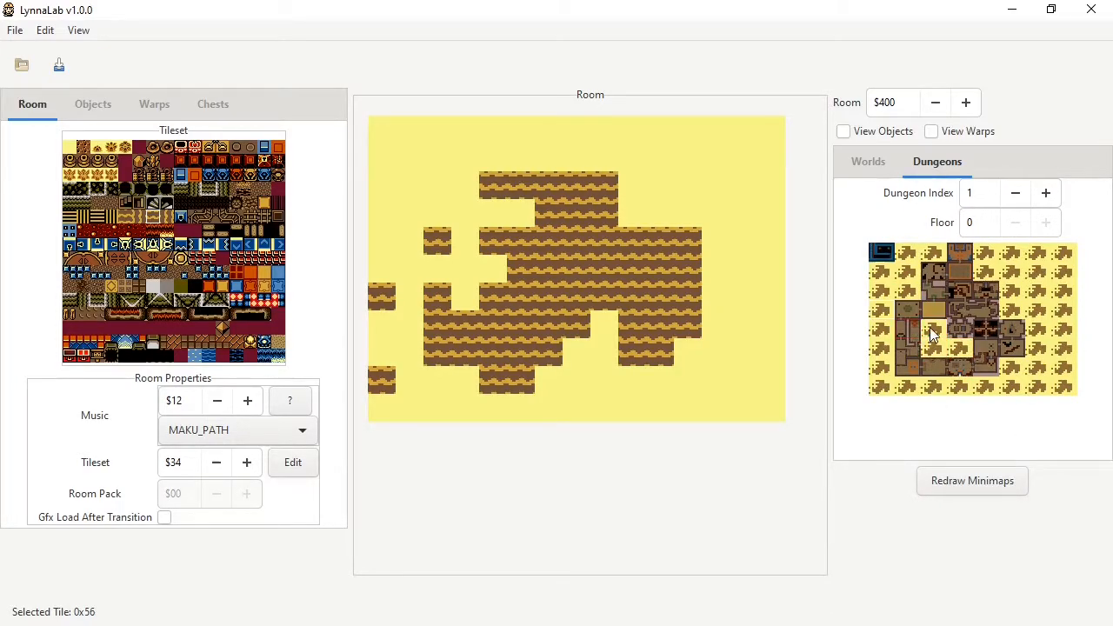
Compare room $41B with the adjacent blank cell on the dungeon map, and bring the Dungeon Editor forward.
left_click(910, 332)
left_click(955, 328)
left_click(906, 329)
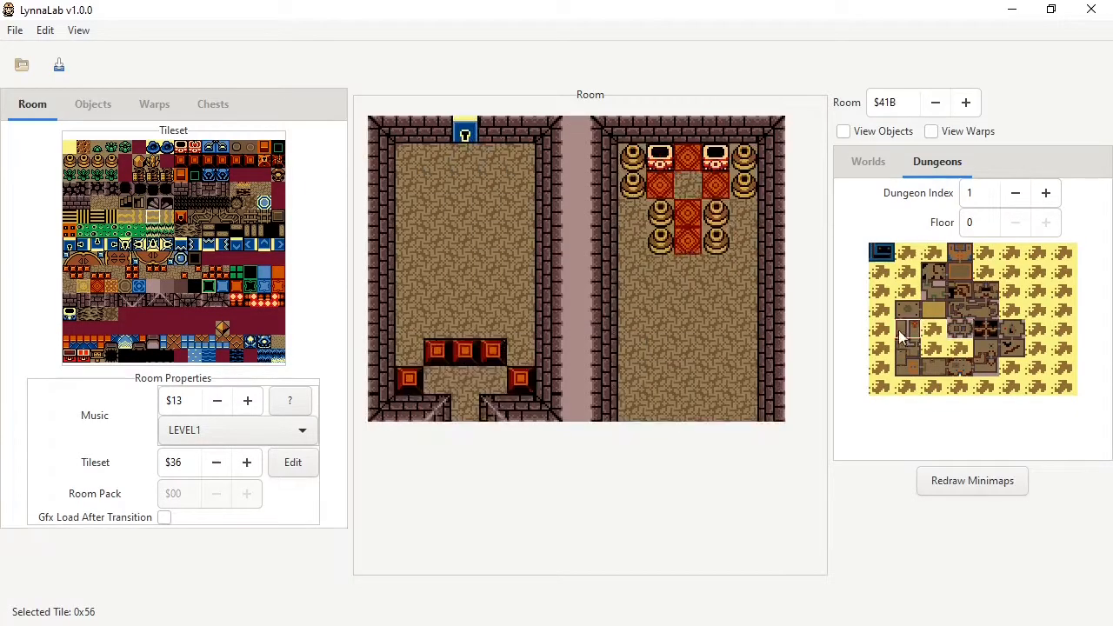
left_click(930, 333)
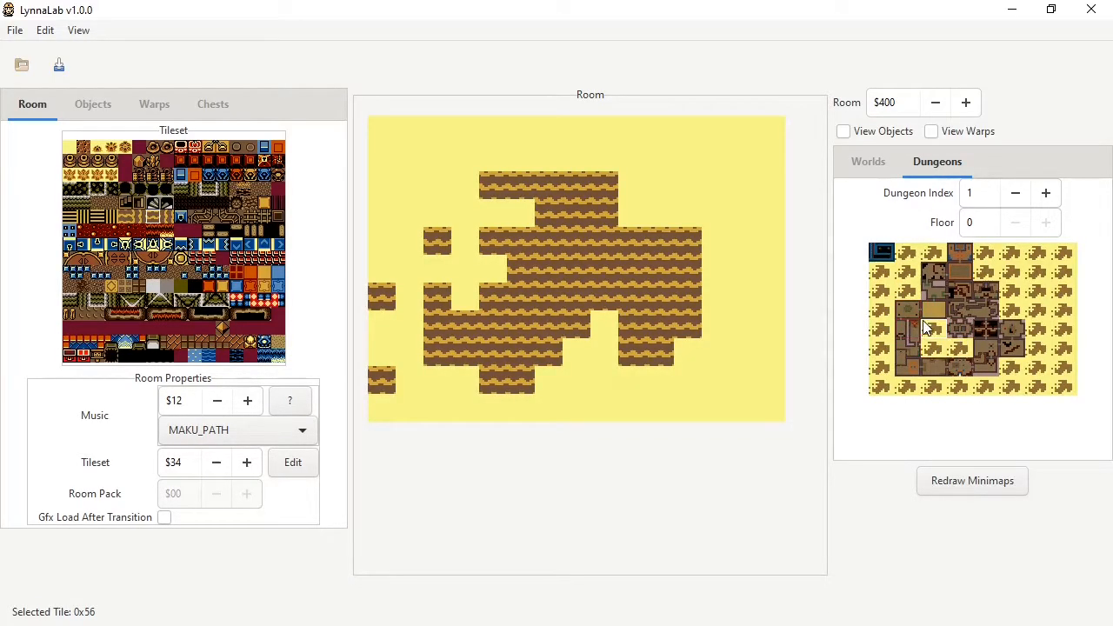
key("alt+Tab")
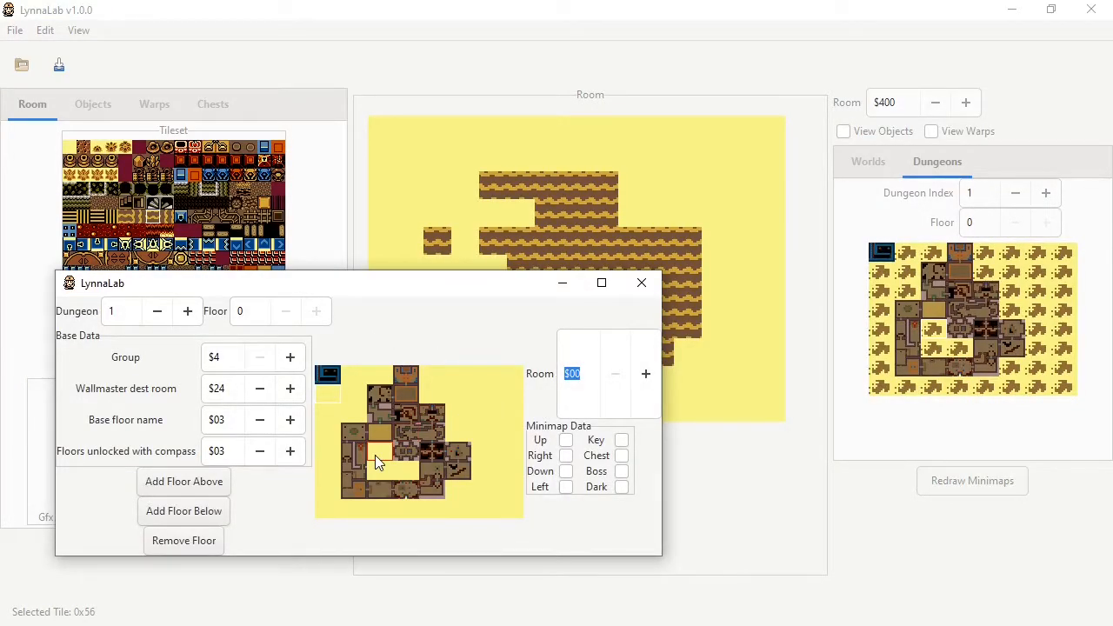
Return to the main window's world map and display room group 4.
left_click(831, 331)
left_click(878, 161)
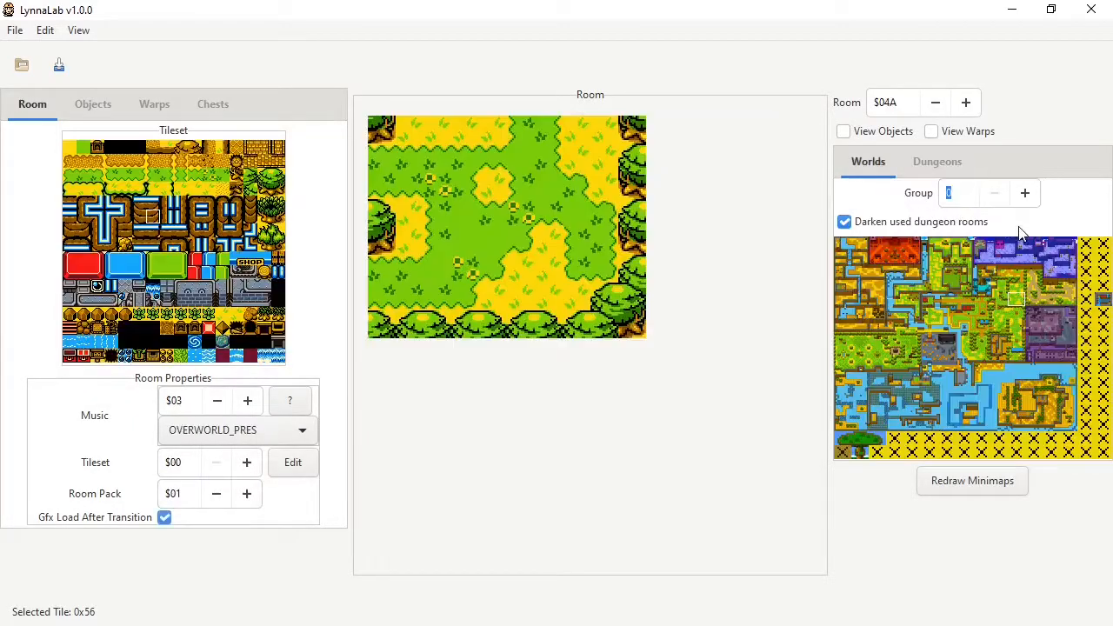
left_click(965, 196)
left_click(964, 196)
key("BackSpace")
type("4")
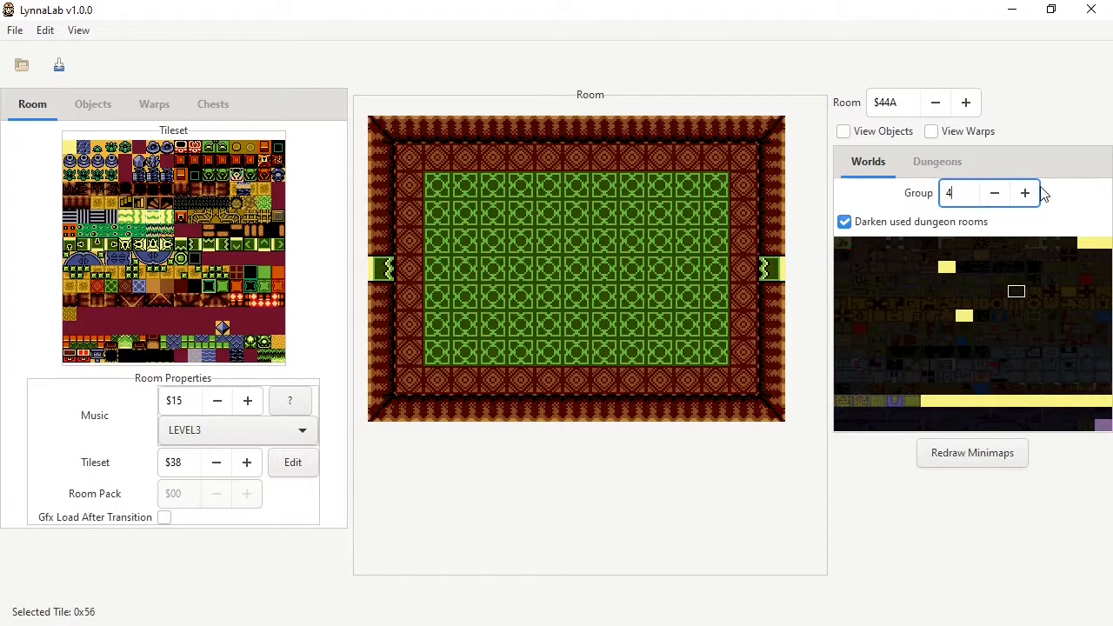
Browse rooms in groups 5 and 4 with used dungeon rooms undarkened, finishing with group 4 darkened again.
key("Up")
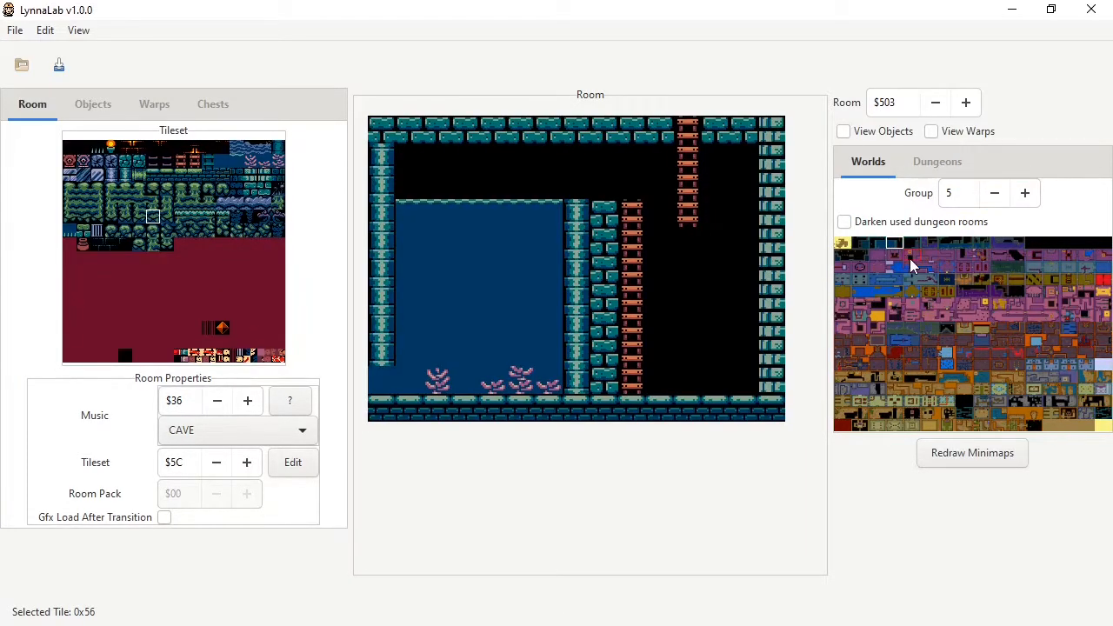
left_click(910, 258)
left_click(995, 193)
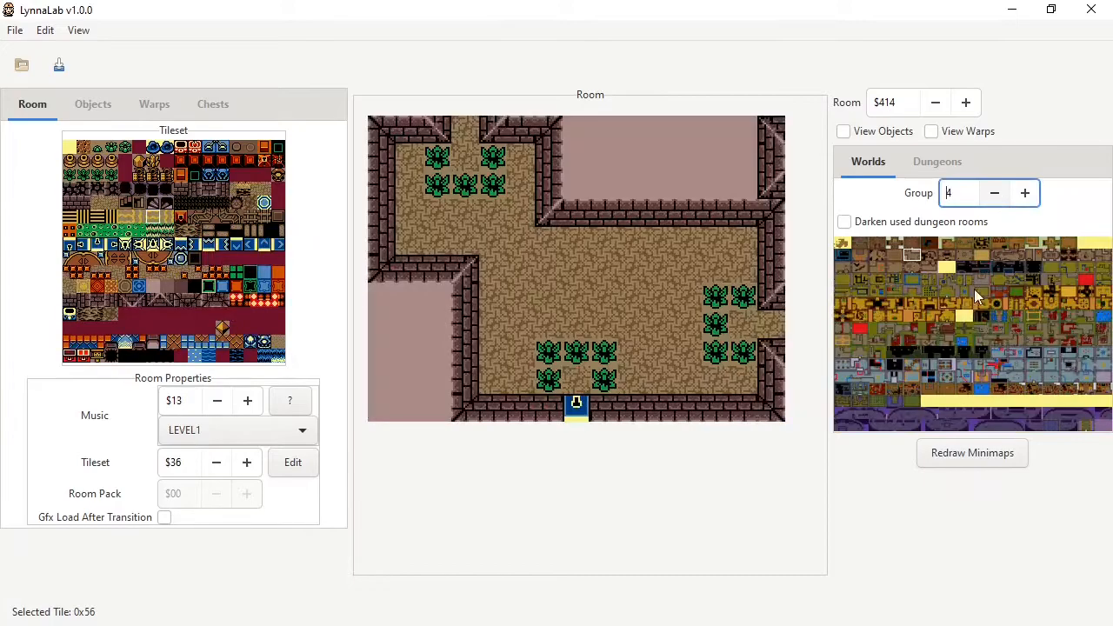
left_click(900, 392)
left_click(911, 401)
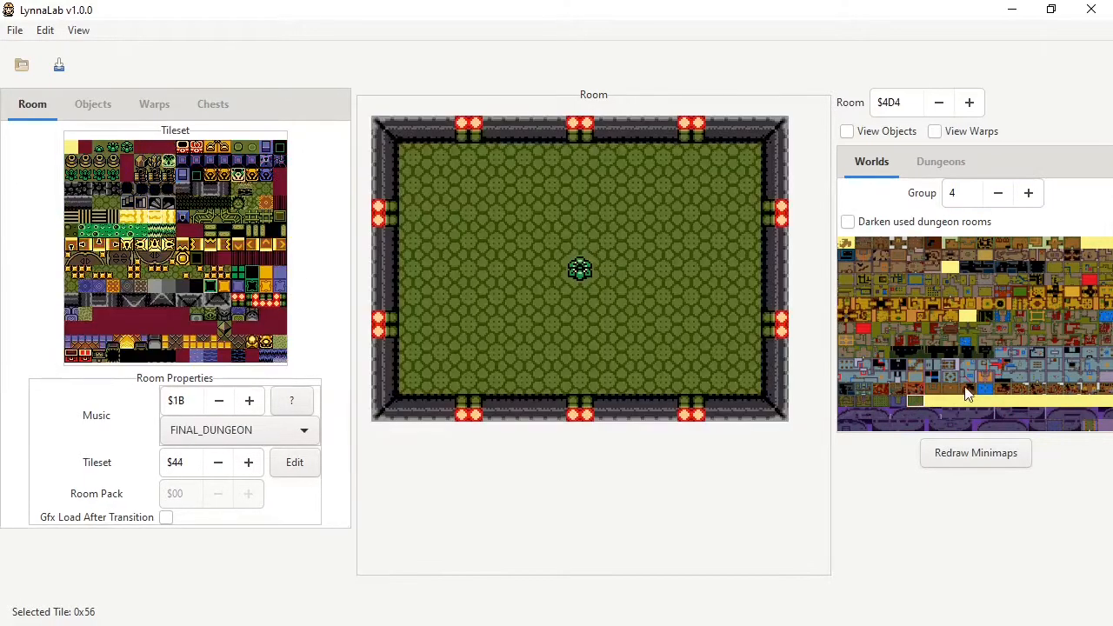
left_click(1034, 366)
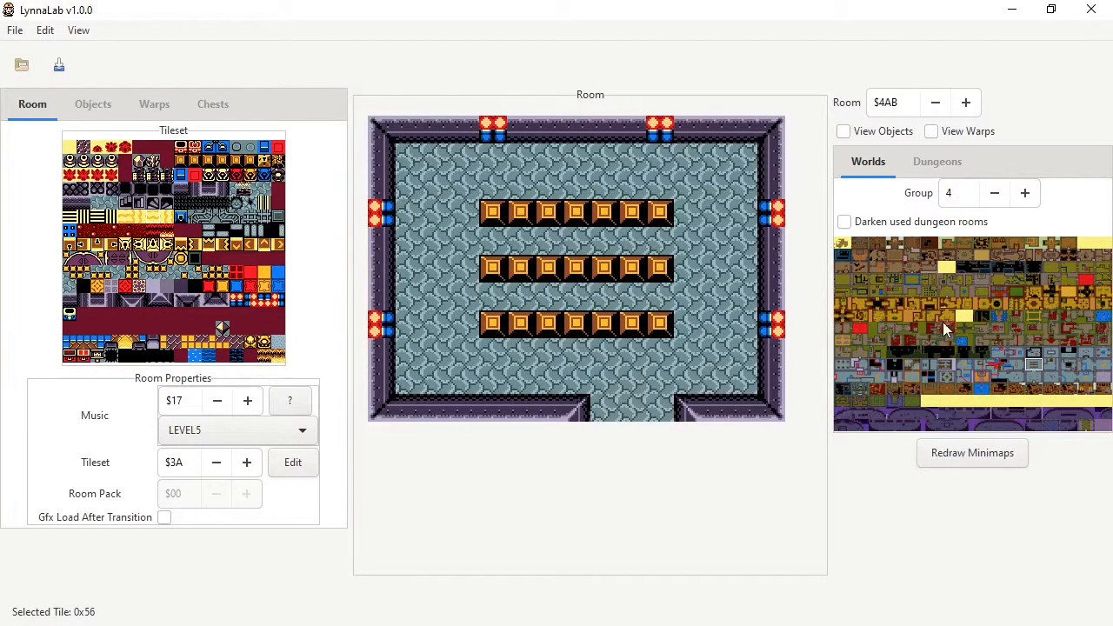
left_click(891, 224)
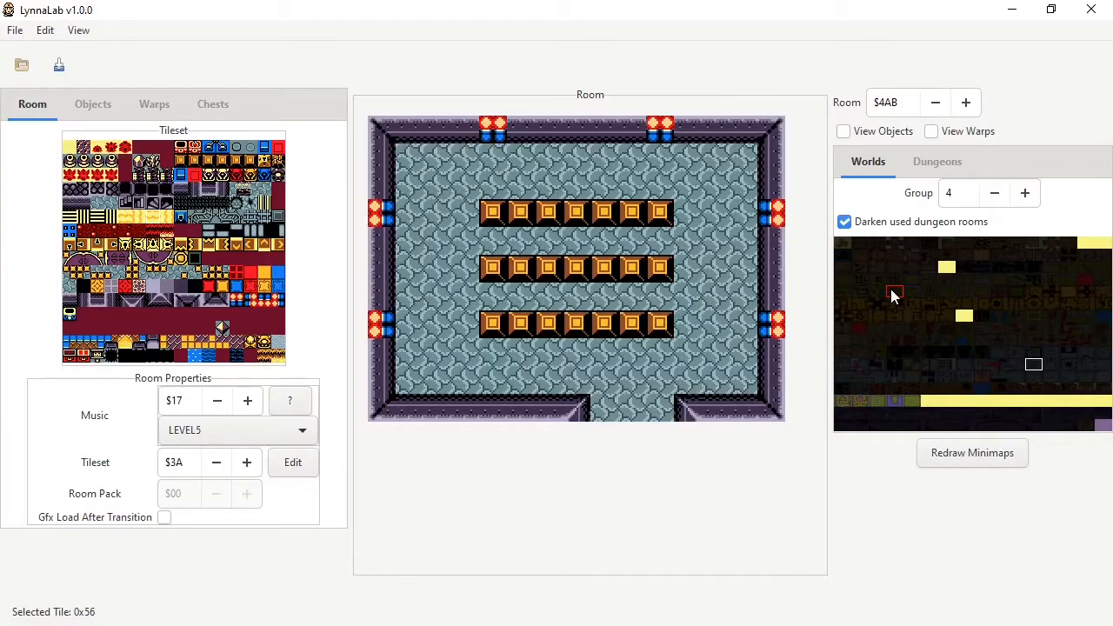
Examine the undarkened, non-blank rooms starting at $4D0 on the group 4 map.
left_click(845, 400)
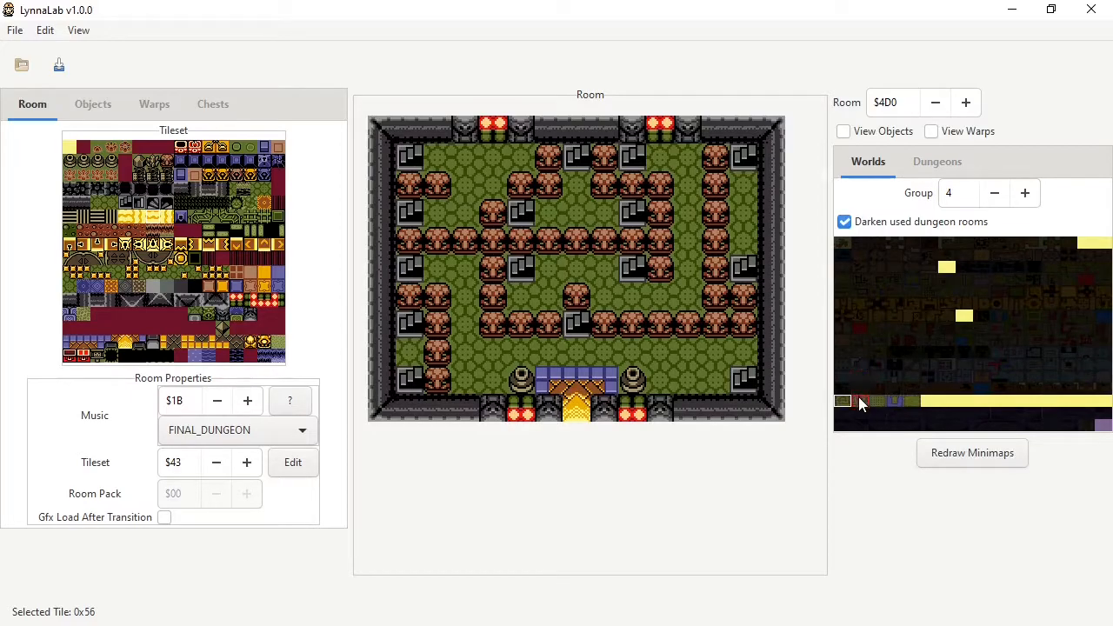
left_click(877, 400)
left_click(908, 400)
left_click(849, 402)
left_click(855, 399)
left_click(847, 404)
Go through the blank unused rooms on the group 4 map, including the run from $4D5 to $4DC.
left_click(1098, 249)
left_click(962, 306)
left_click(967, 315)
left_click(925, 399)
left_click(953, 402)
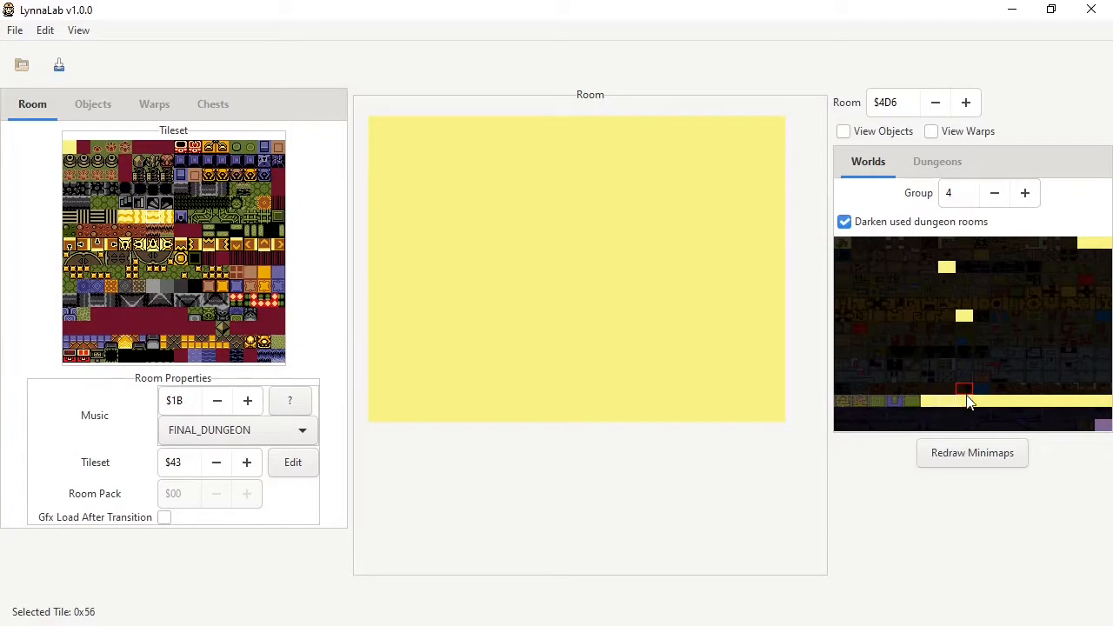
left_click(983, 400)
left_click(1001, 401)
left_click(1017, 402)
left_click(1033, 404)
left_click(1049, 404)
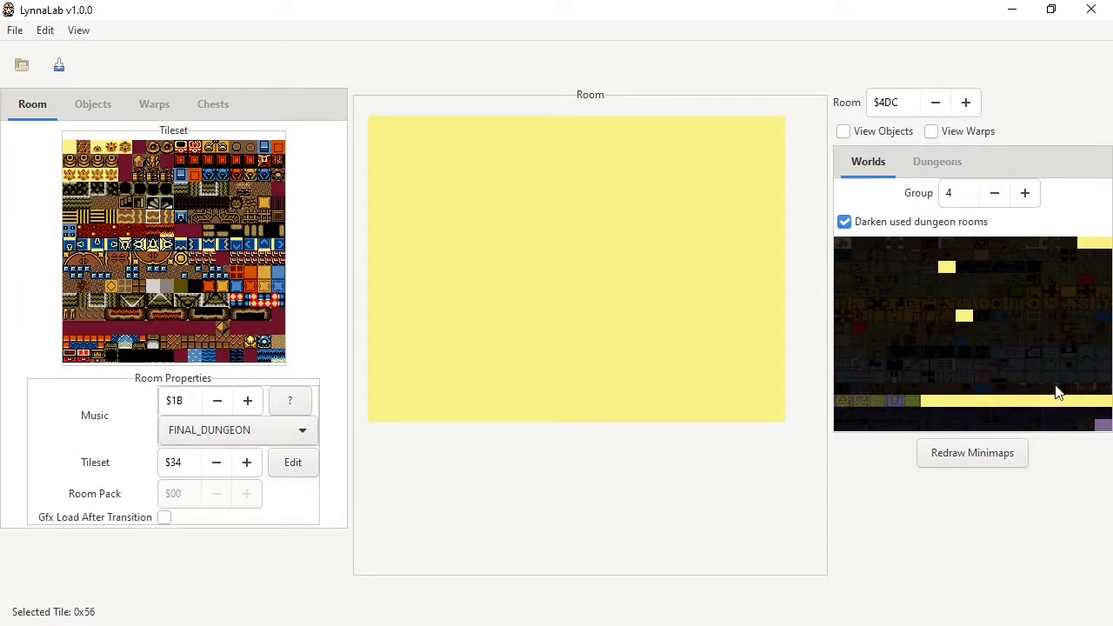
Choose the blank room $40E in group 4 and point out its room number.
left_click(1083, 251)
mouse_move(897, 102)
left_mouse_down()
mouse_move(865, 106)
mouse_move(903, 107)
left_mouse_up()
left_click(884, 106)
left_click(905, 105)
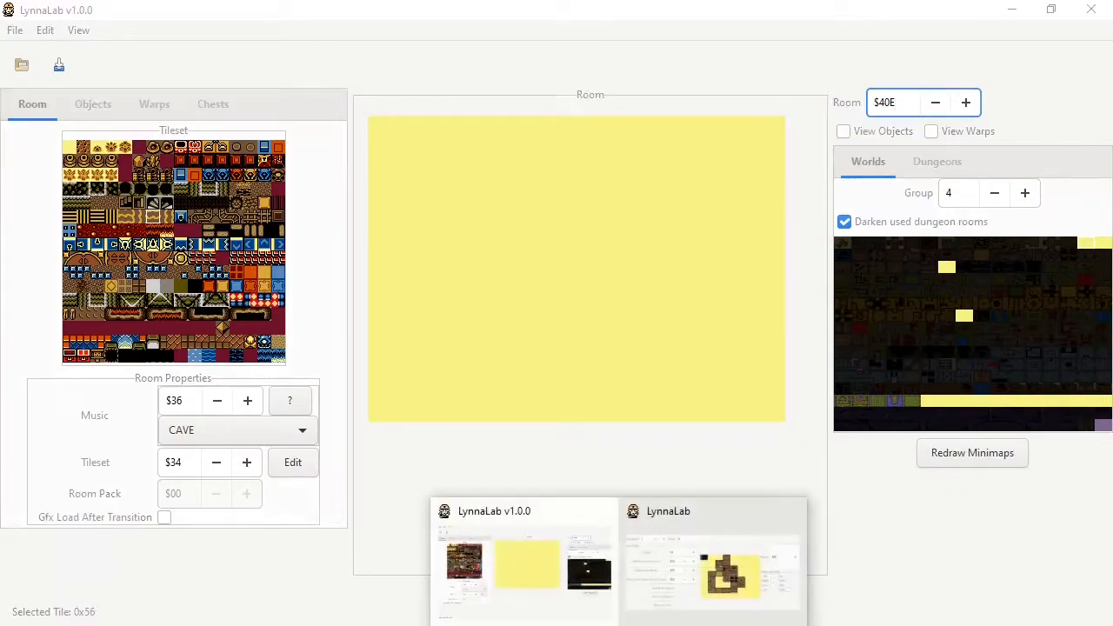
Return to the Dungeon Editor and assign room $0E to the empty slot inside dungeon 1's layout.
left_click(713, 583)
left_click(384, 453)
left_click(582, 381)
key("BackSpace")
type("E")
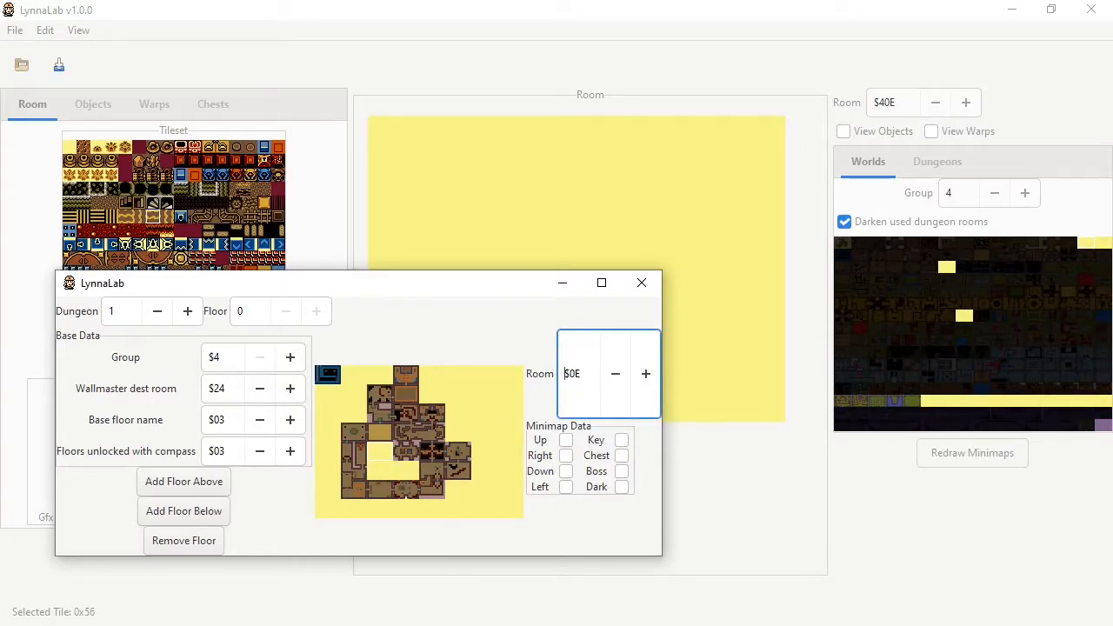
Reopen the Dungeon Editor on dungeon 1 and select the slot that holds room $0E.
left_click(641, 283)
left_click(48, 33)
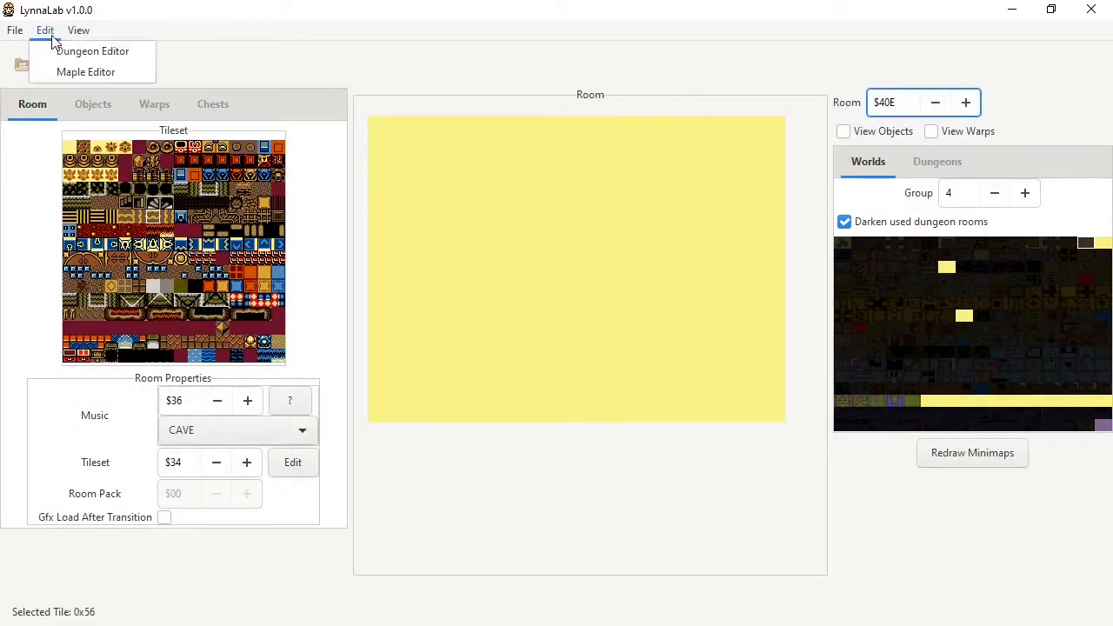
left_click(63, 52)
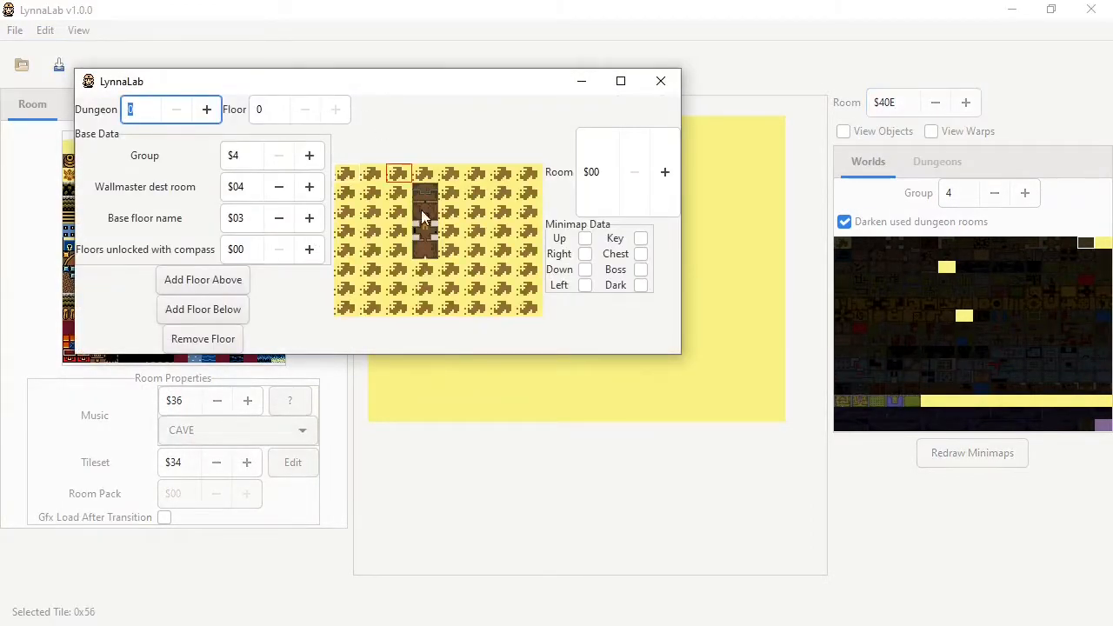
left_click(206, 109)
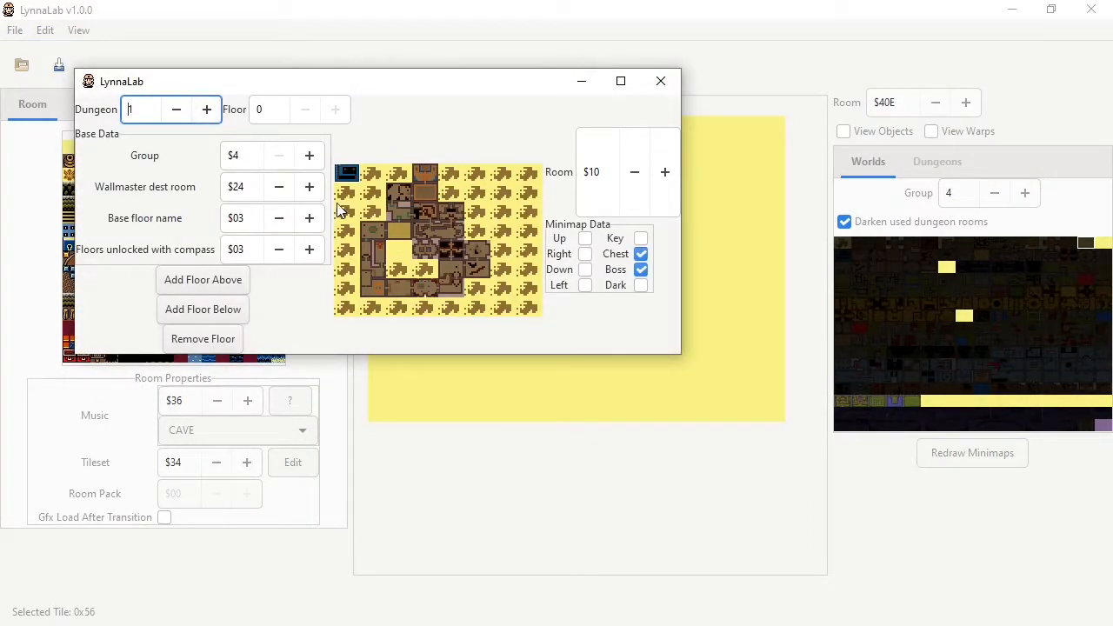
left_click(394, 256)
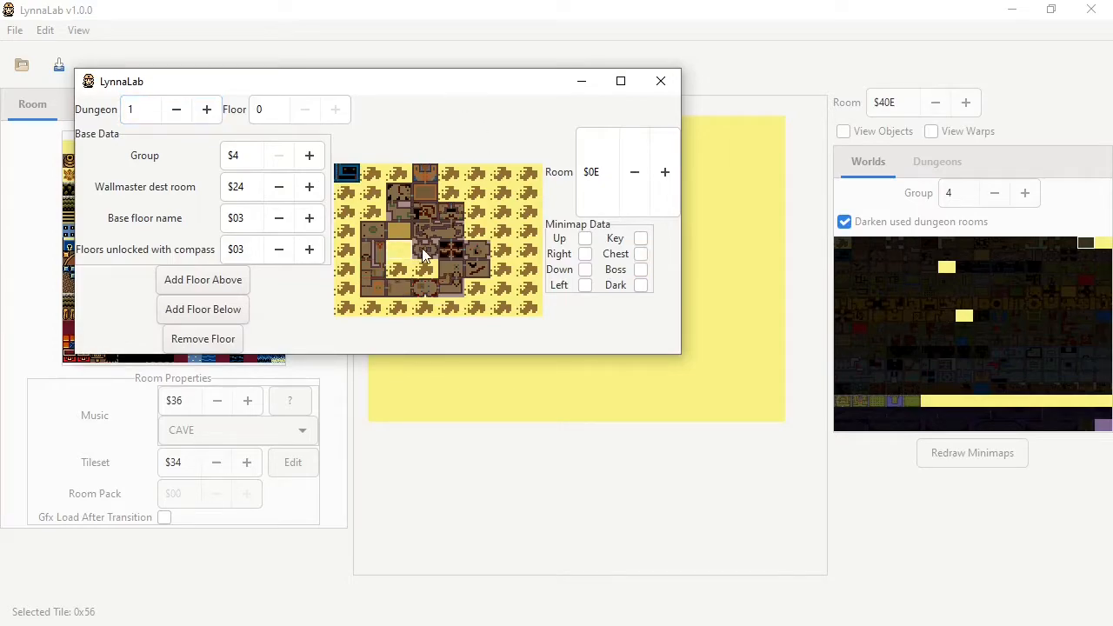
left_click_drag(398, 251, 496, 197)
left_click(400, 253)
Open room $40E from dungeon 1's map, paint scattered red tiles 0x62 across it, and redraw the minimaps.
left_click(922, 159)
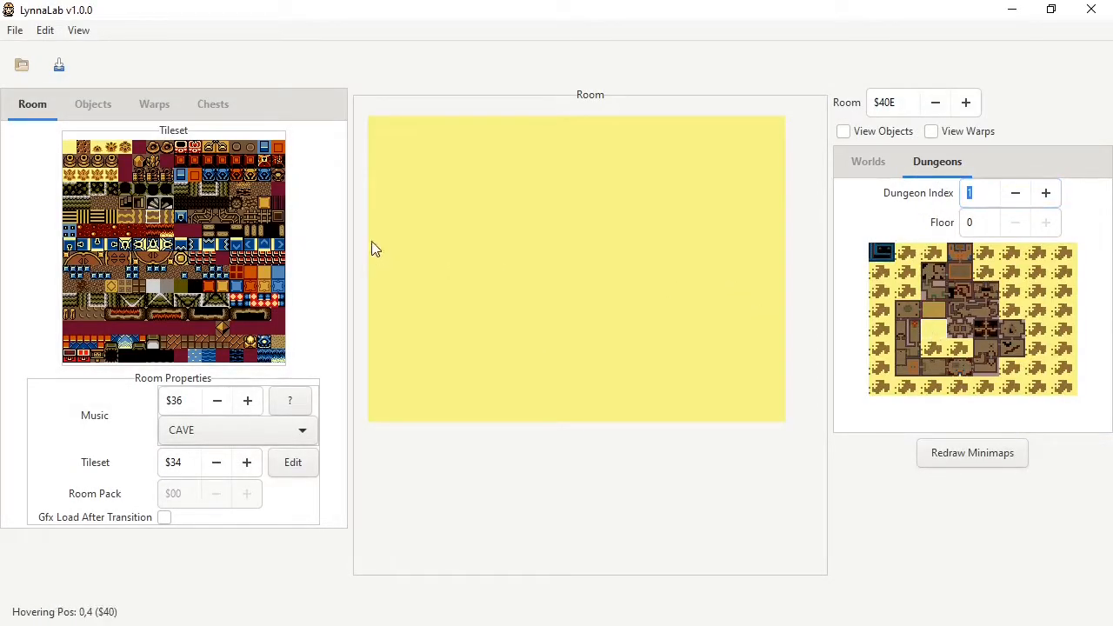
left_click(936, 347)
left_click(944, 329)
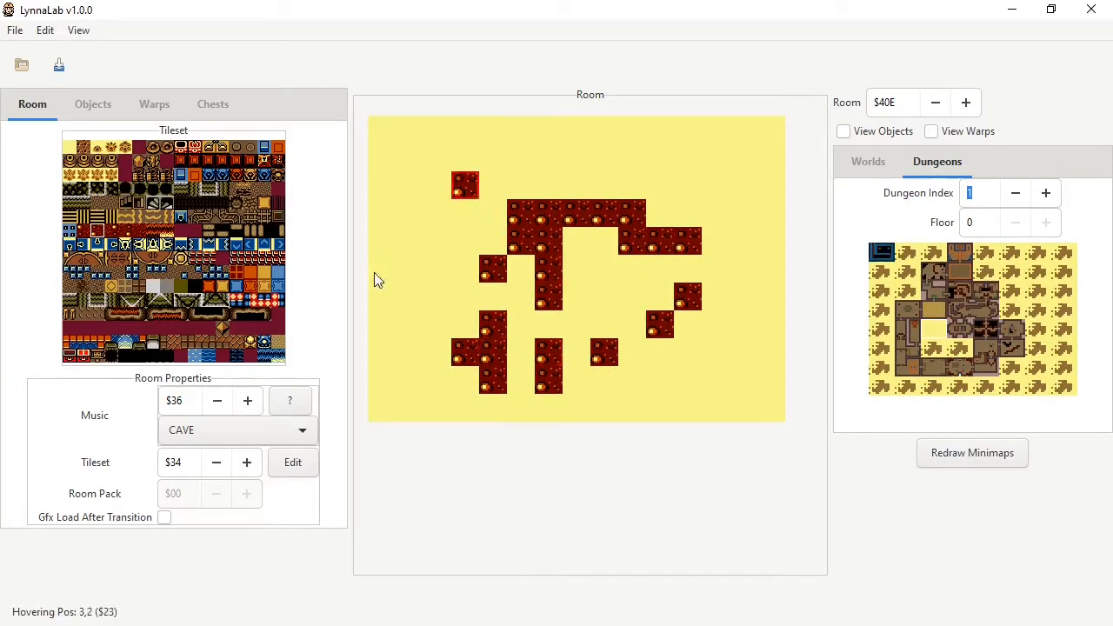
left_click(970, 459)
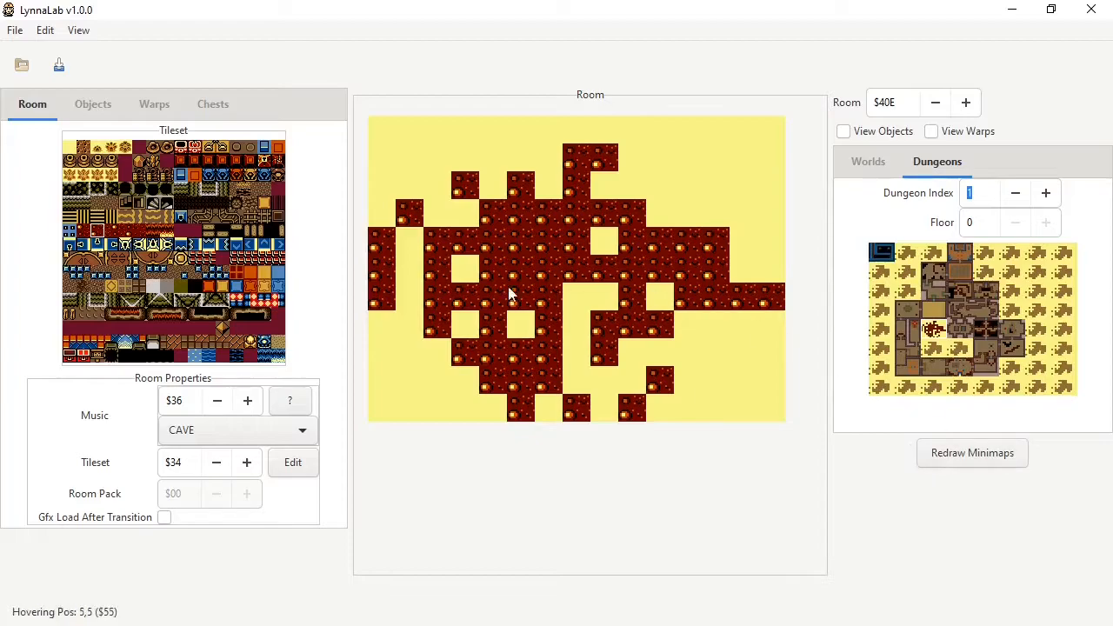
Go back to the Dungeon Editor and inspect dungeon 1's group value alongside rooms such as $1B.
key("alt+Tab")
left_click(242, 156)
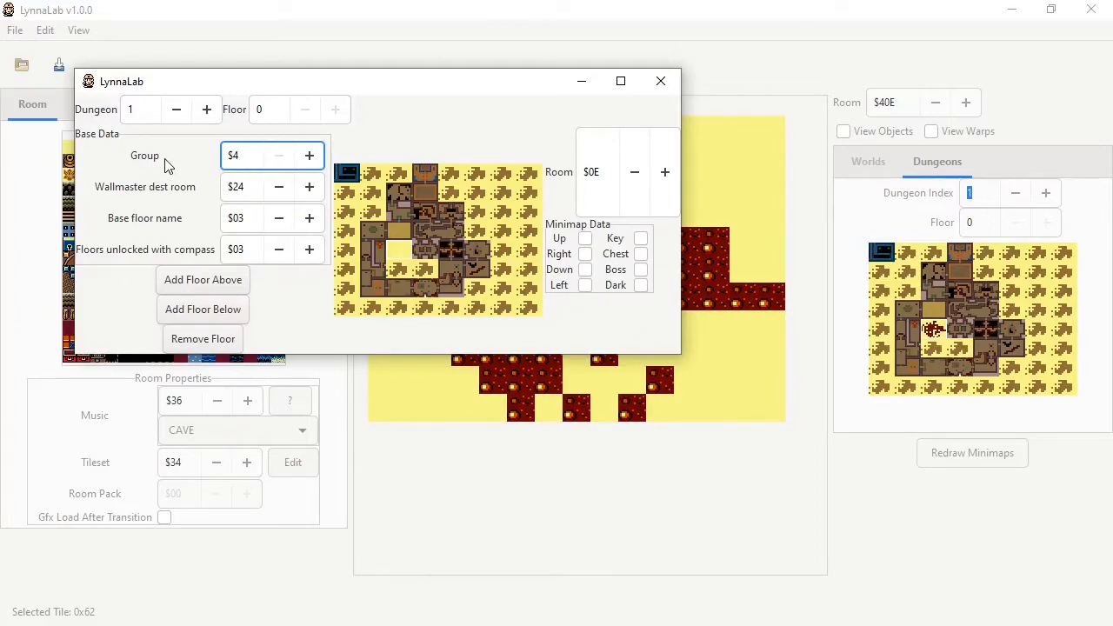
left_click(403, 234)
left_click(373, 249)
left_click(239, 157)
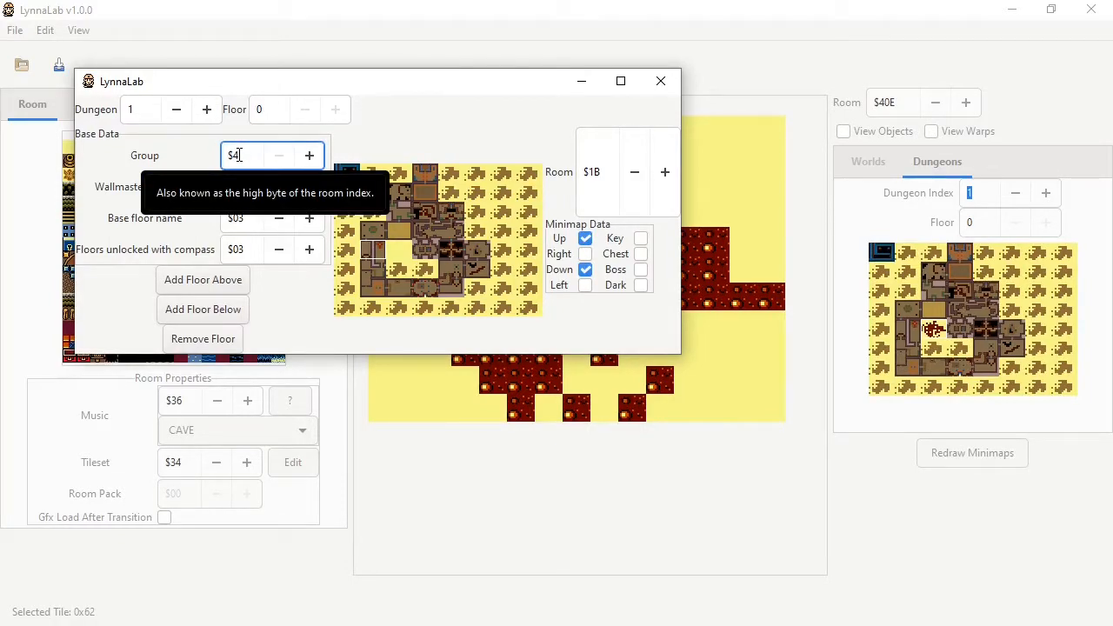
Switch dungeon 1's group to $5, look through several of its rooms, and return the group to $4.
left_click(309, 156)
left_click(407, 292)
left_click(406, 287)
left_click(424, 289)
left_click(451, 292)
left_click(401, 292)
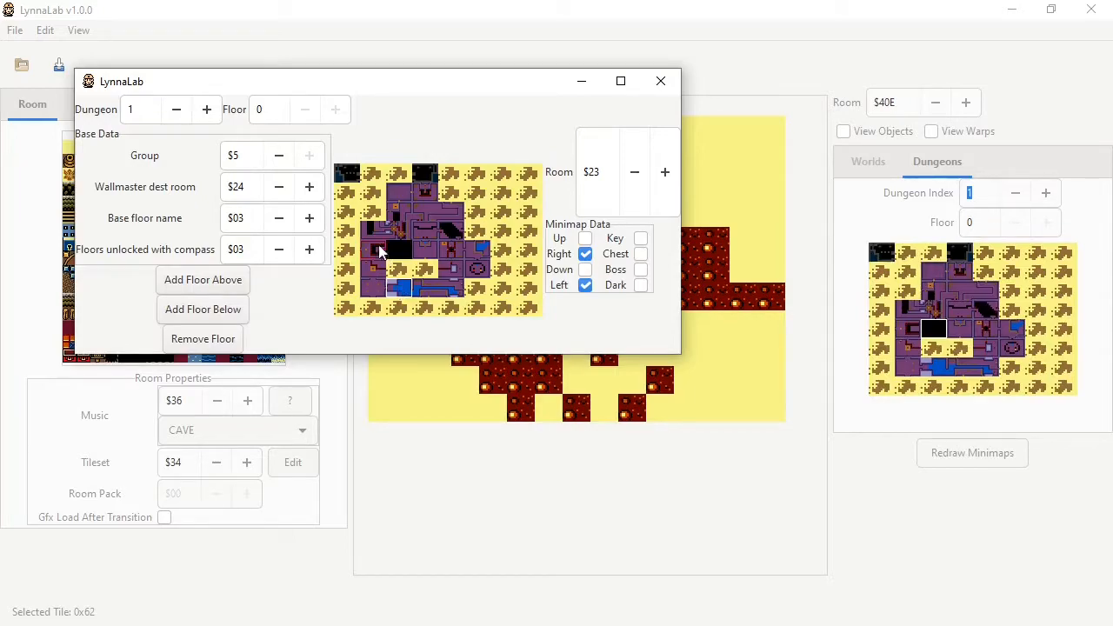
left_click(279, 158)
left_click(308, 157)
left_click(279, 163)
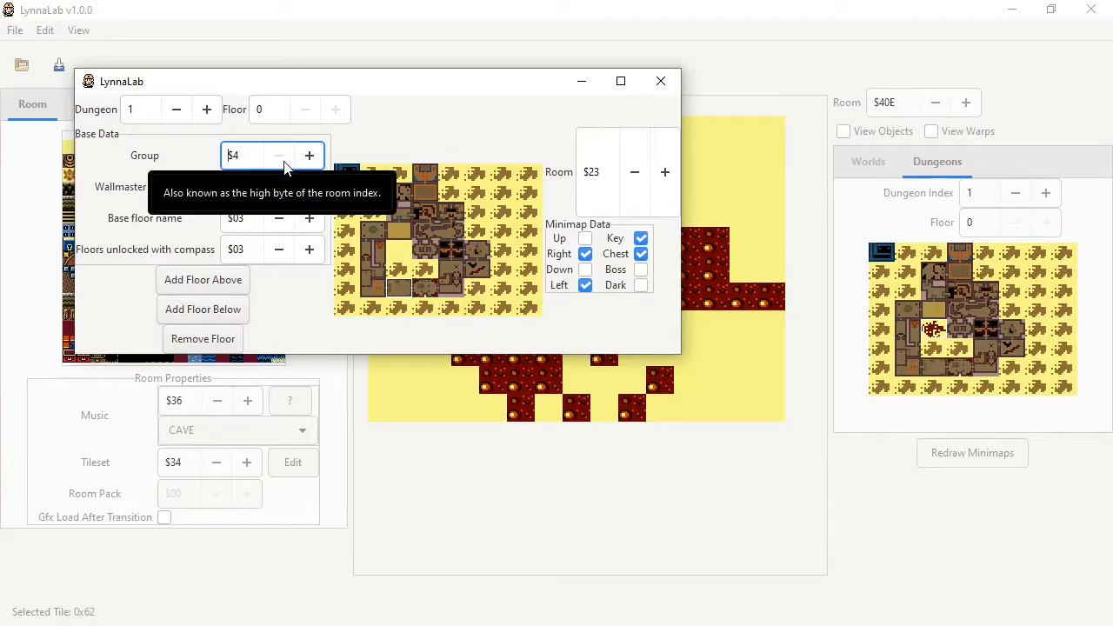
left_click_drag(242, 160, 172, 185)
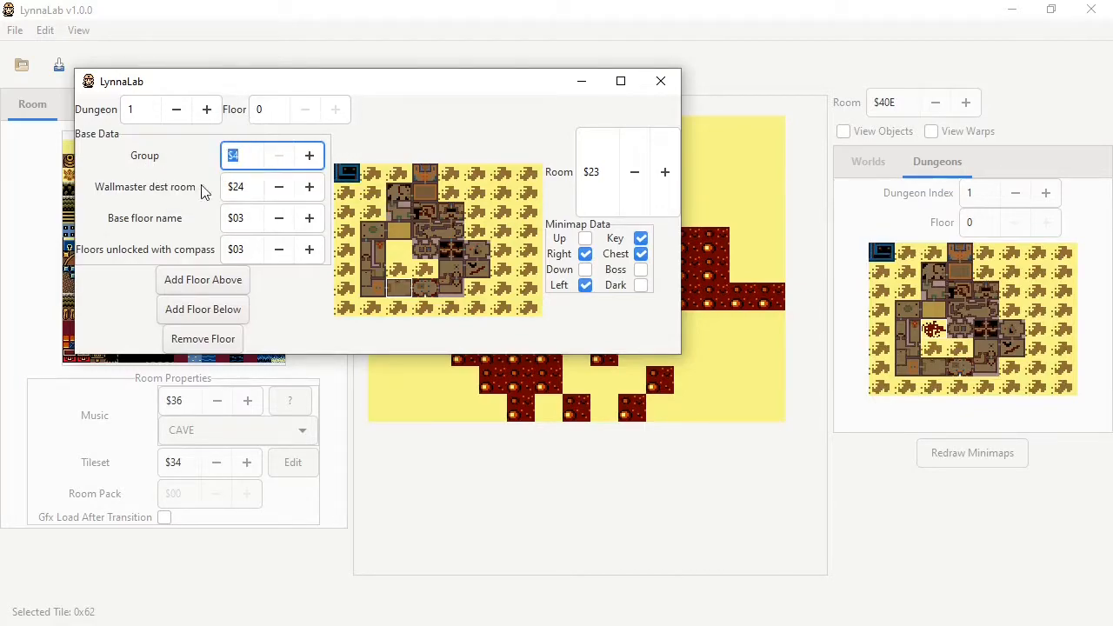
Compare the Wallmaster destination room with dungeon 1's entrance room $24, and point out the base floor name.
left_click(254, 197)
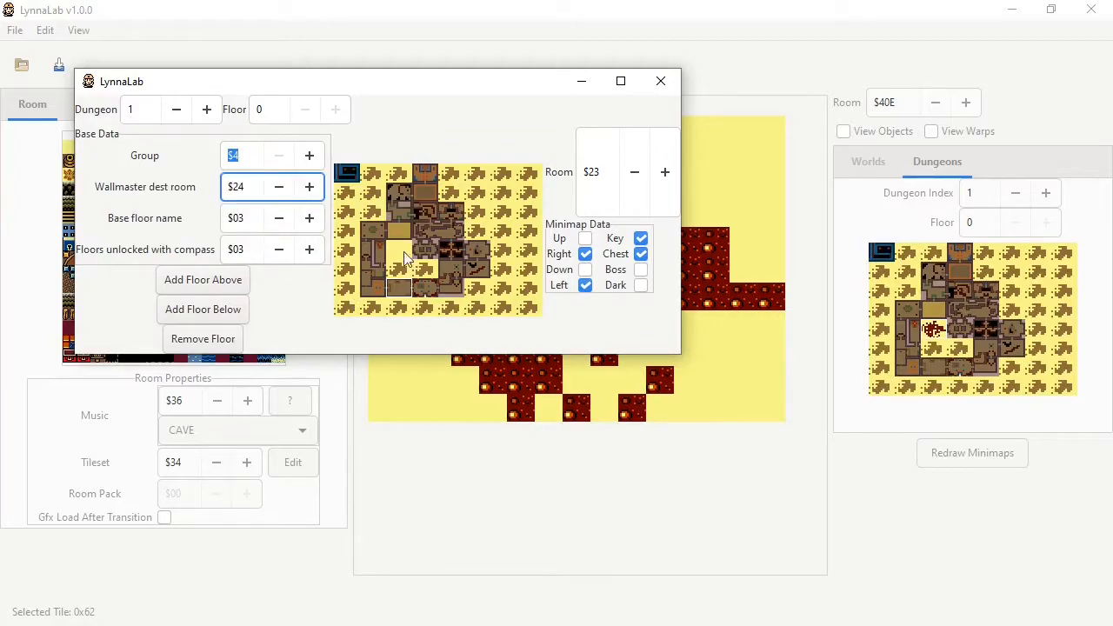
left_click(422, 292)
left_click(602, 190)
left_click(257, 189)
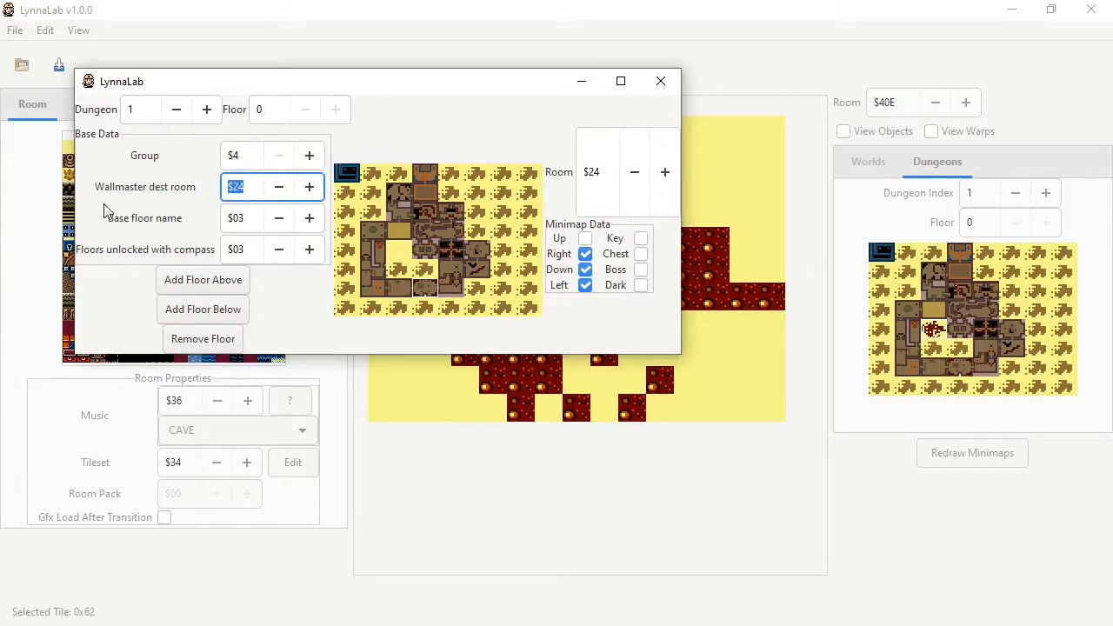
left_click(251, 217)
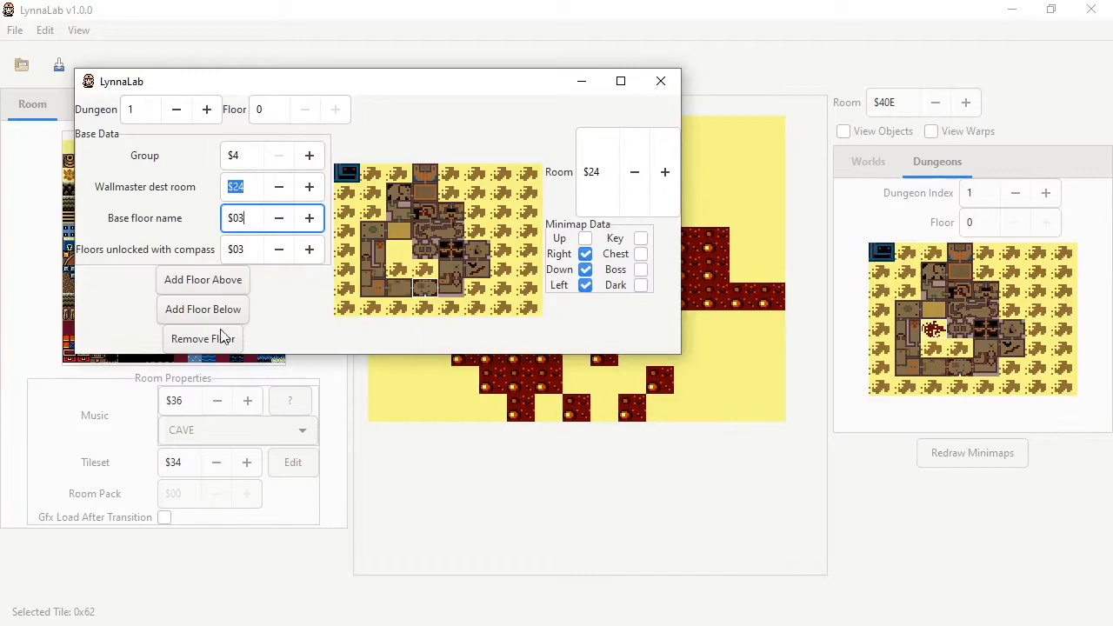
Add a floor above in dungeon 1, and fill room $400 with the blank tile 0x00 before redrawing the minimaps.
left_click(203, 279)
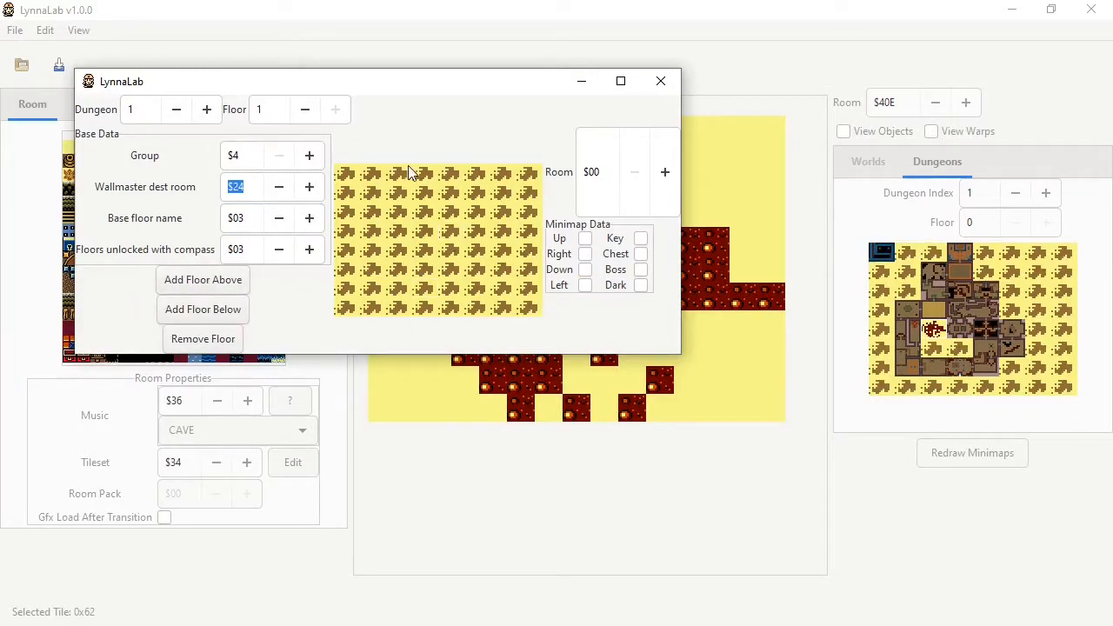
left_click(874, 291)
mouse_move(716, 241)
left_mouse_down()
mouse_move(539, 190)
mouse_move(418, 286)
mouse_move(469, 229)
mouse_move(651, 273)
mouse_move(423, 380)
mouse_move(663, 345)
mouse_move(641, 375)
mouse_move(549, 213)
mouse_move(629, 248)
mouse_move(513, 200)
left_mouse_up()
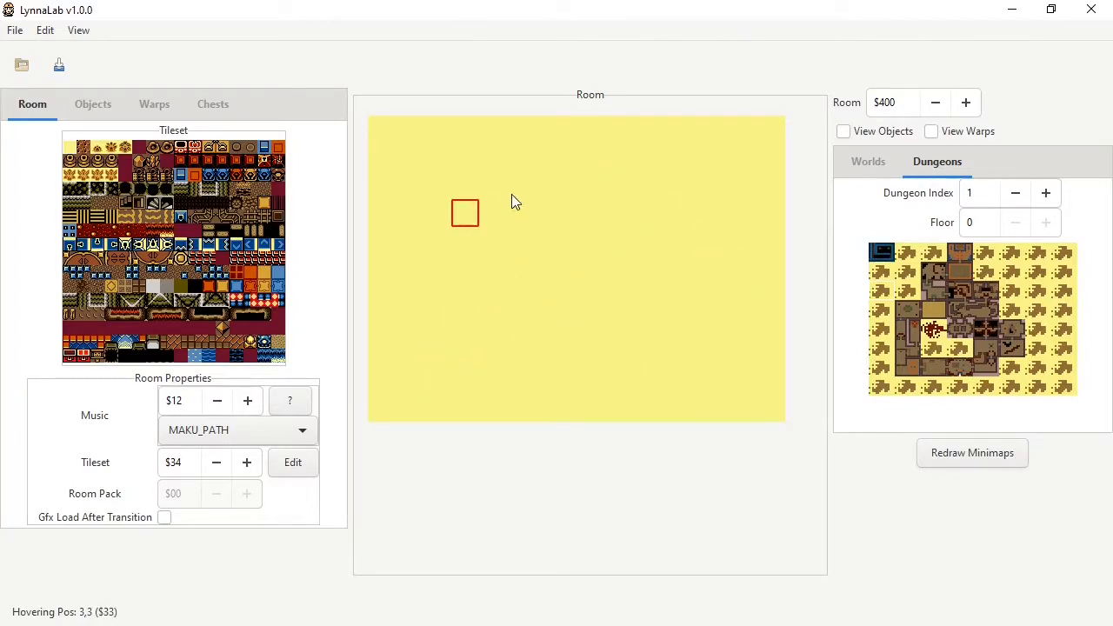
left_click(1018, 458)
Reopen the Dungeon Editor on dungeon 1 and switch back and forth between floors 0 and 1 to compare them.
key("alt+Tab")
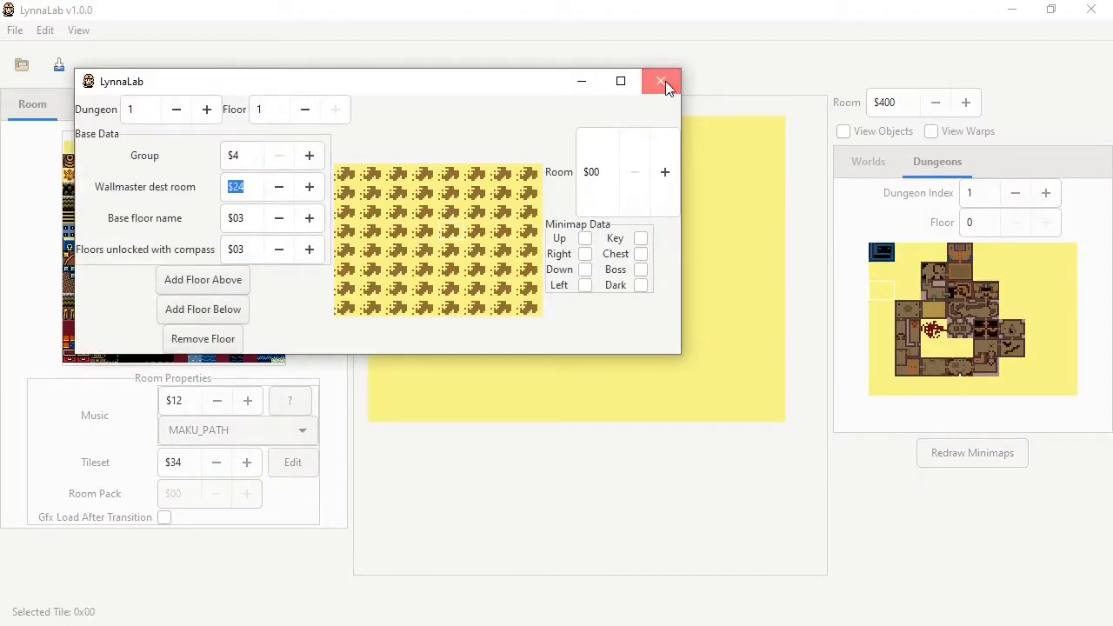
left_click(661, 81)
left_click(46, 29)
left_click(59, 66)
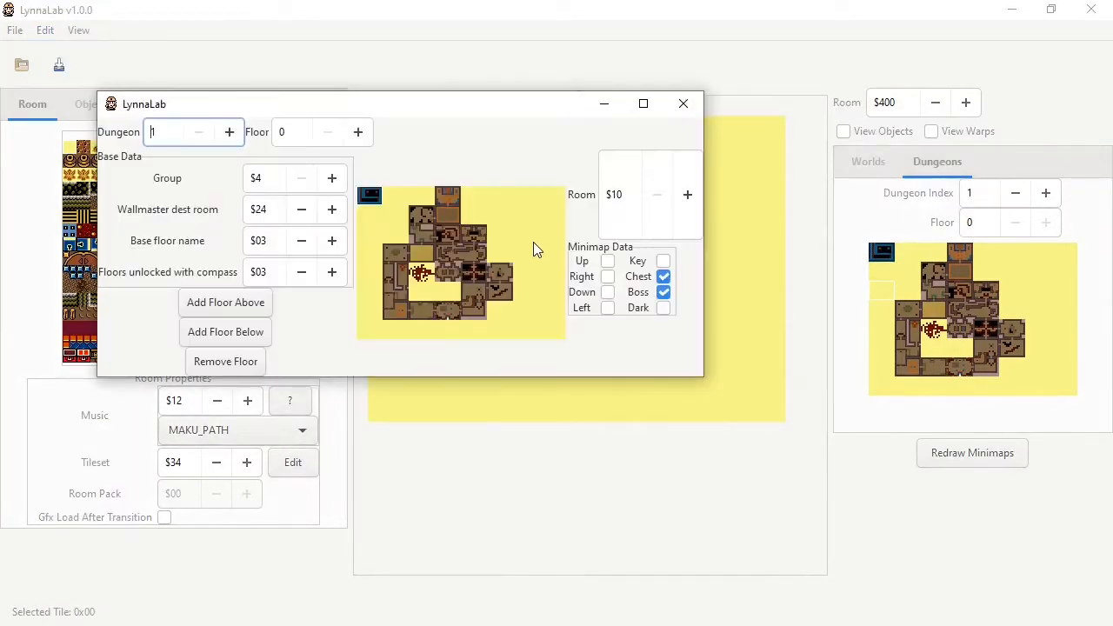
left_click(358, 133)
left_click(358, 133)
left_click(329, 133)
left_click(357, 133)
left_click(474, 259)
left_click(328, 132)
left_click(358, 133)
left_click(328, 133)
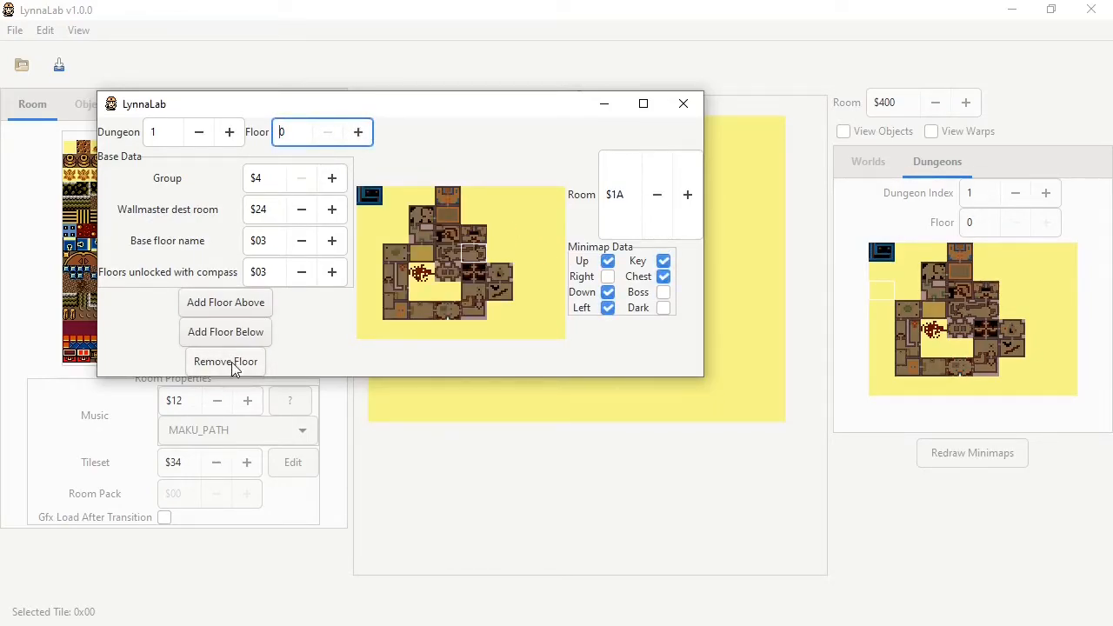
Decline deleting floor 0 of dungeon 1 and remove the blank floor 1 instead.
left_click(231, 362)
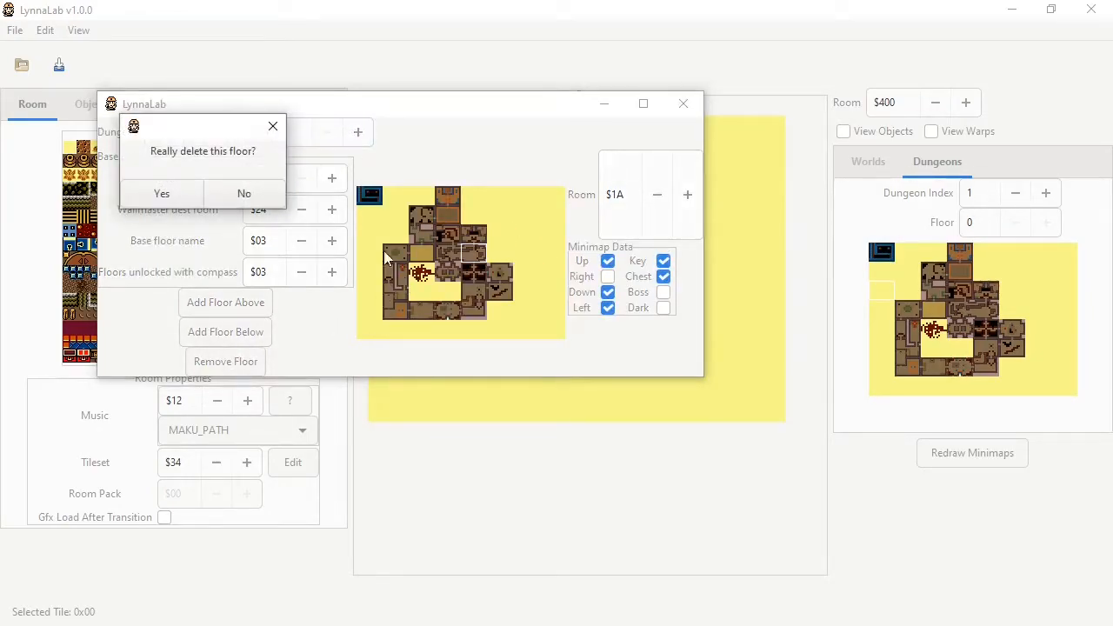
left_click(237, 195)
left_click(358, 132)
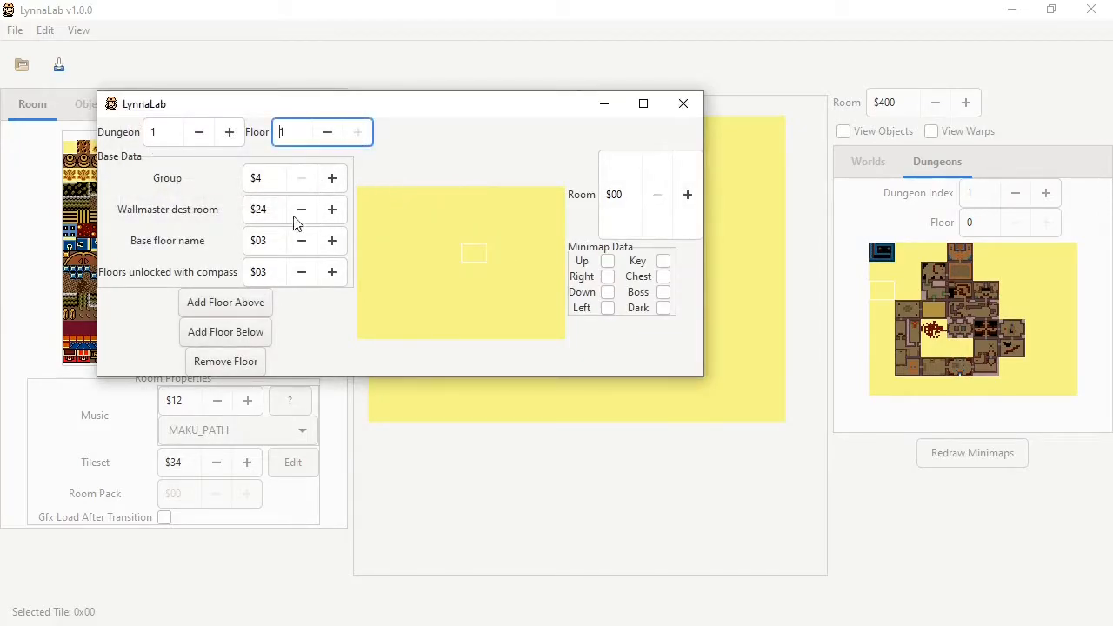
left_click(209, 361)
left_click(190, 223)
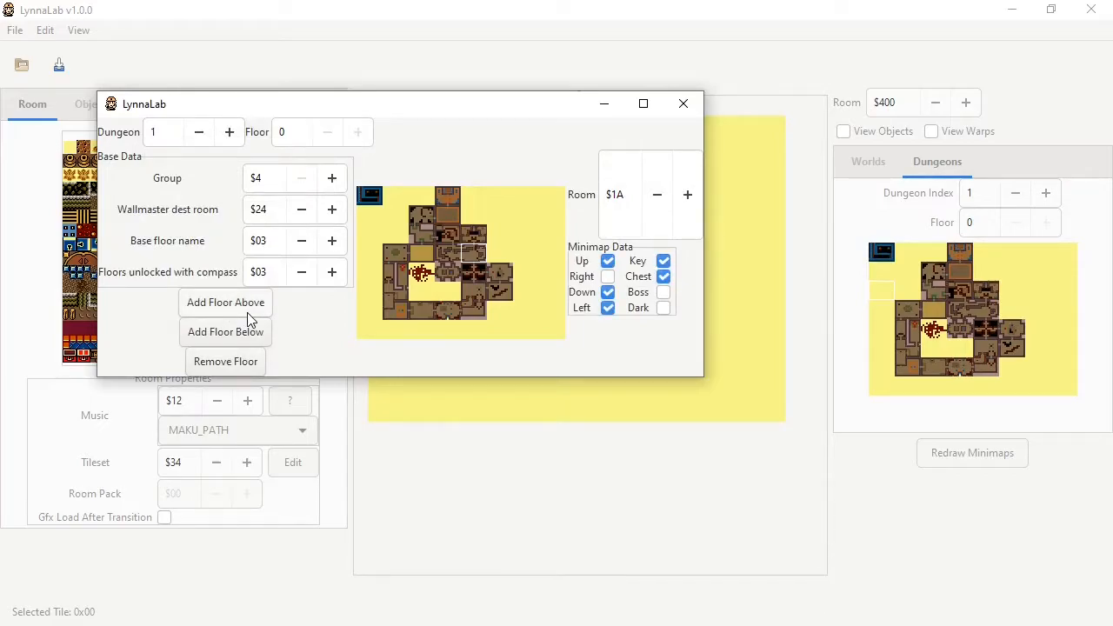
Examine the minimap data flags of rooms $24, $23 and $13 in dungeon 1, and close the Dungeon Editor.
left_click(441, 319)
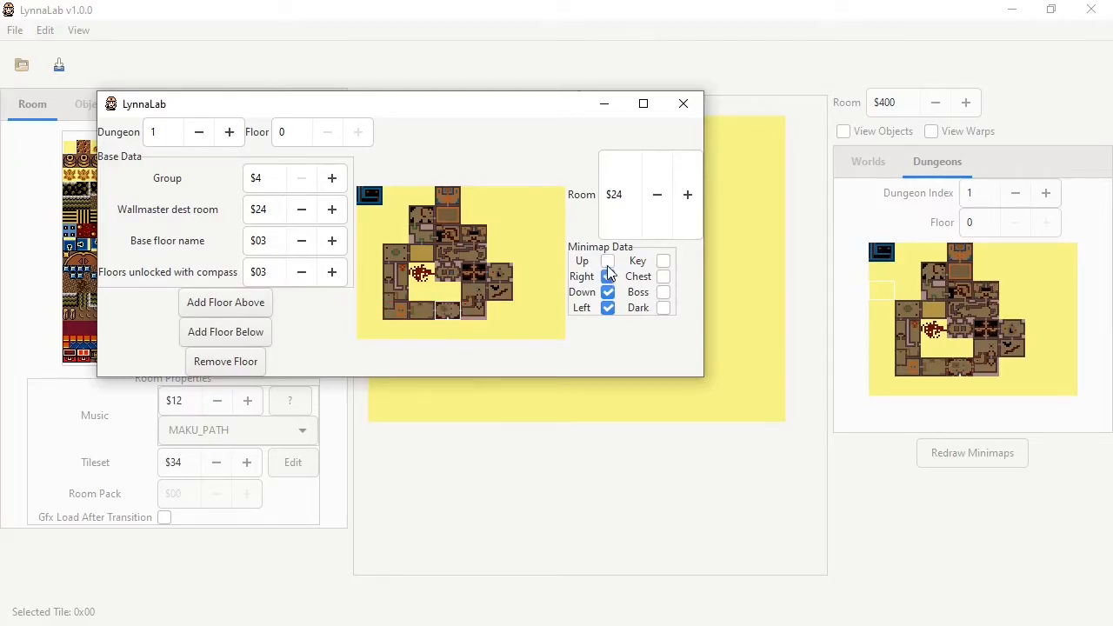
left_click(433, 311)
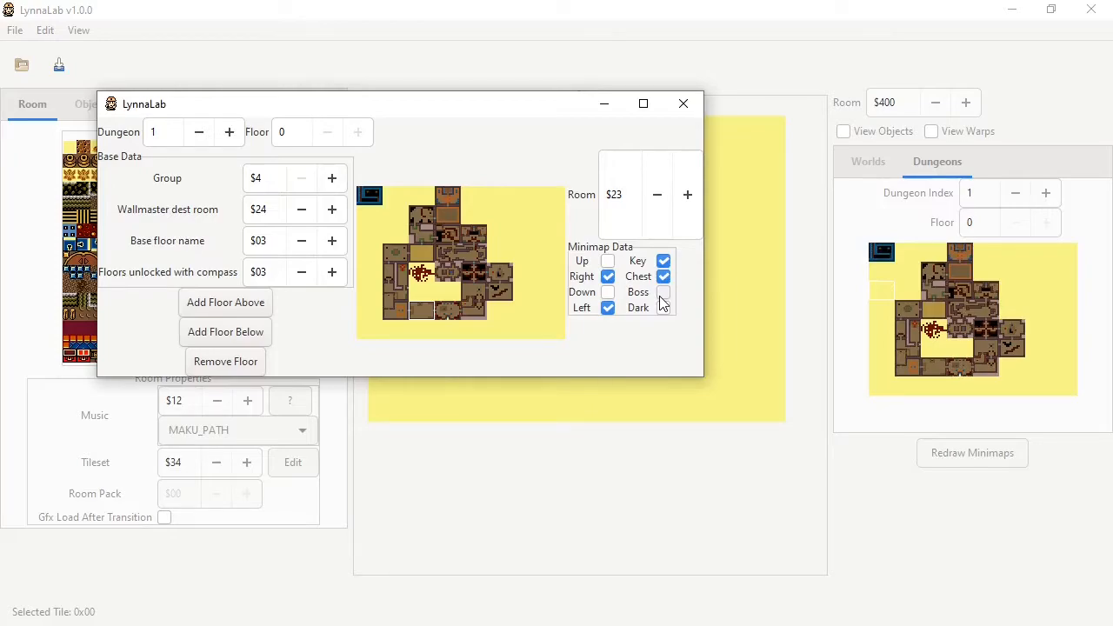
left_click(443, 218)
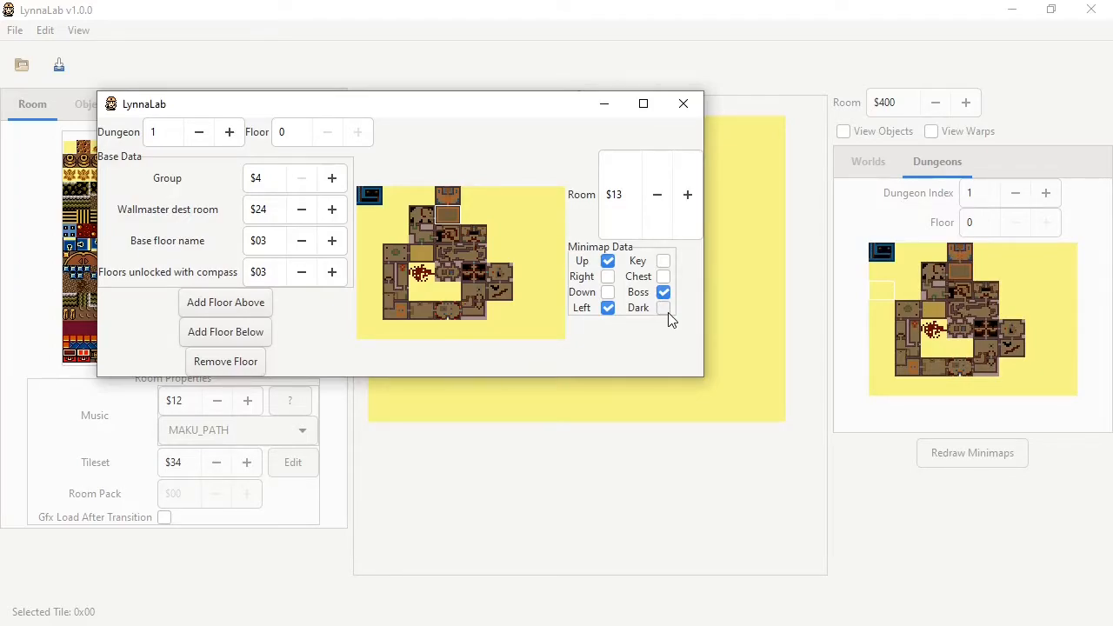
left_click(694, 106)
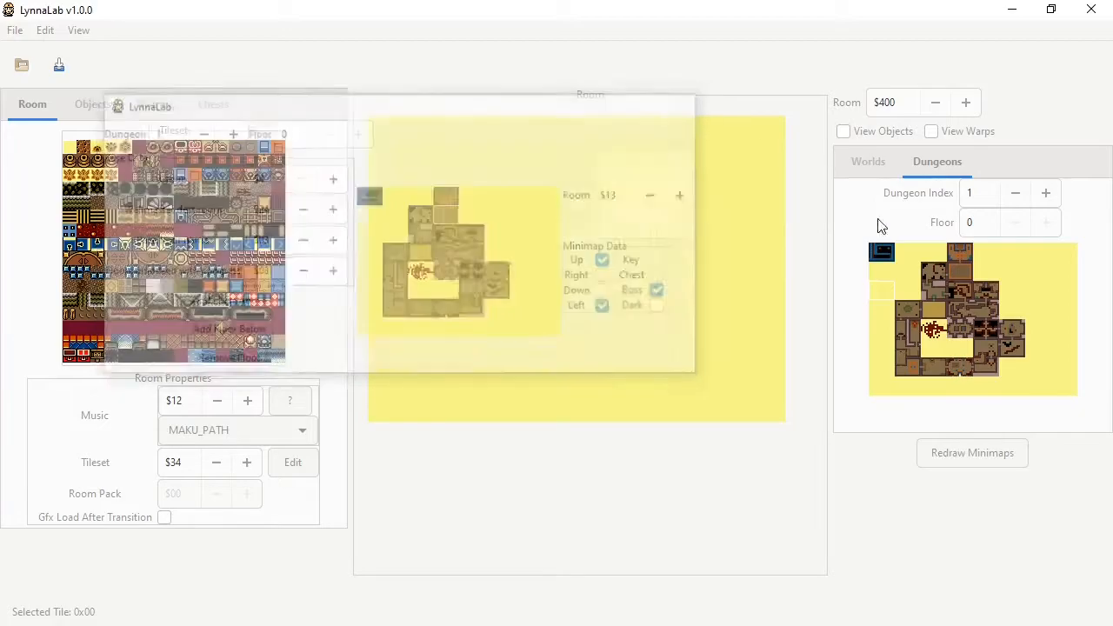
Show the group 0 overworld map and open room $08D.
left_click(898, 161)
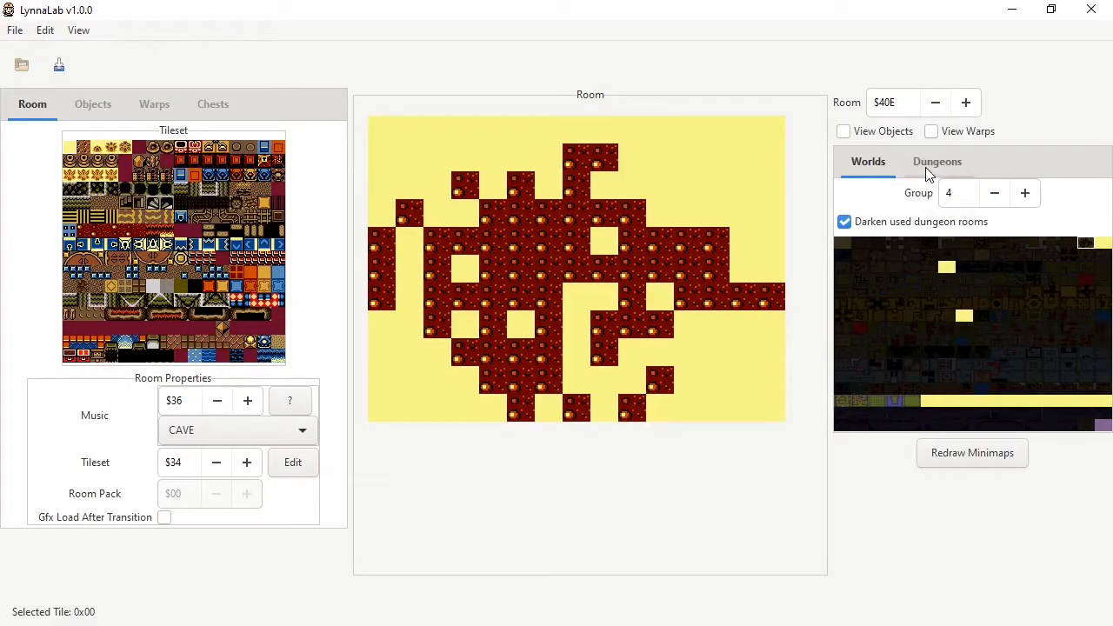
left_click(994, 197)
left_click(994, 196)
left_click(994, 196)
left_click(994, 196)
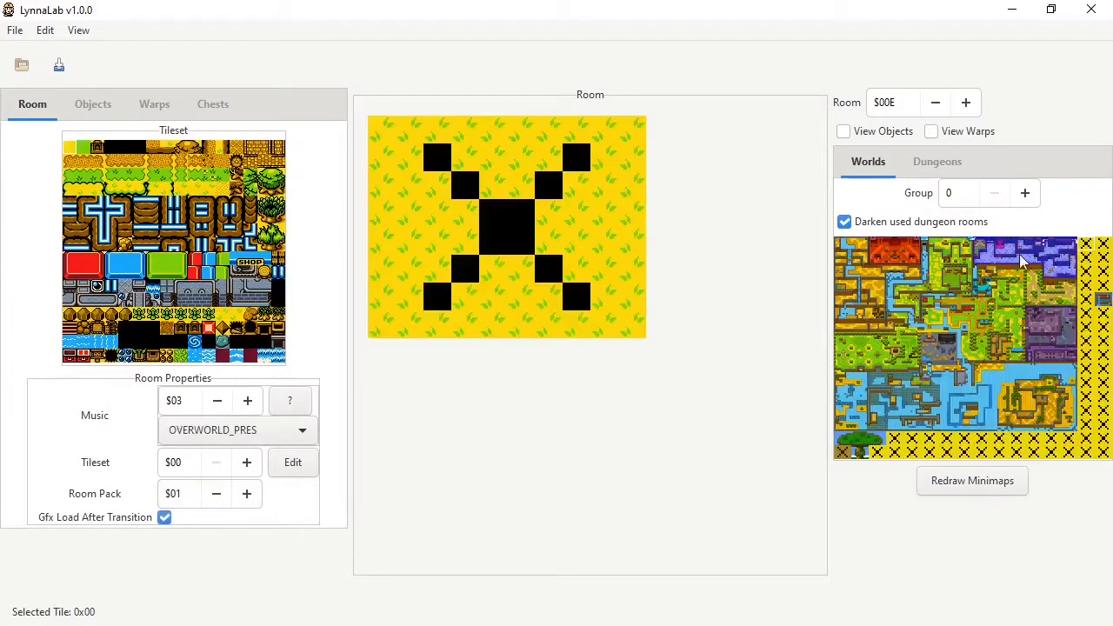
left_click(1054, 357)
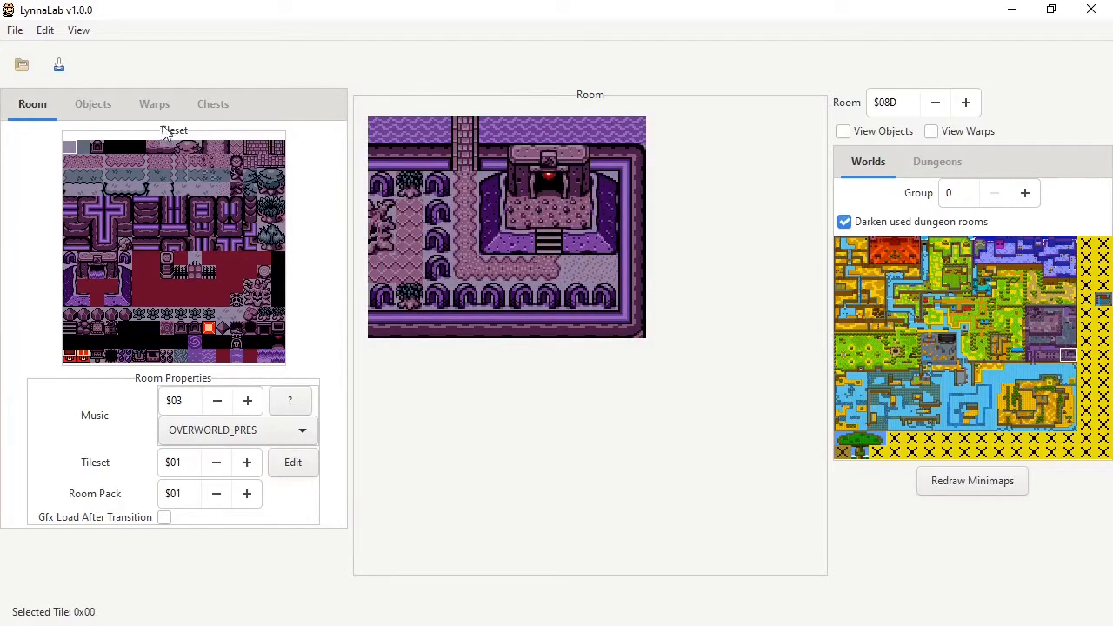
Turn on the warp display and follow a warp to reach room $5ED in dungeon 14.
left_click(933, 131)
right_click(409, 300)
left_click(423, 307)
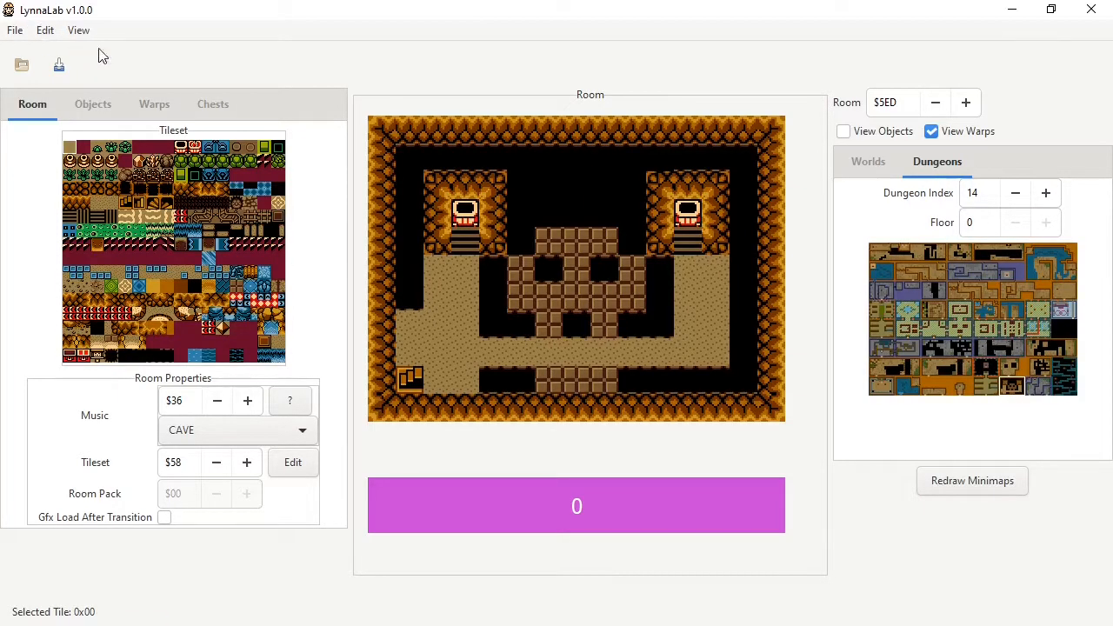
Open the Dungeon Editor on dungeon 14, check the Dark flag of room $ED, and close the editor.
left_click(713, 625)
left_click(713, 625)
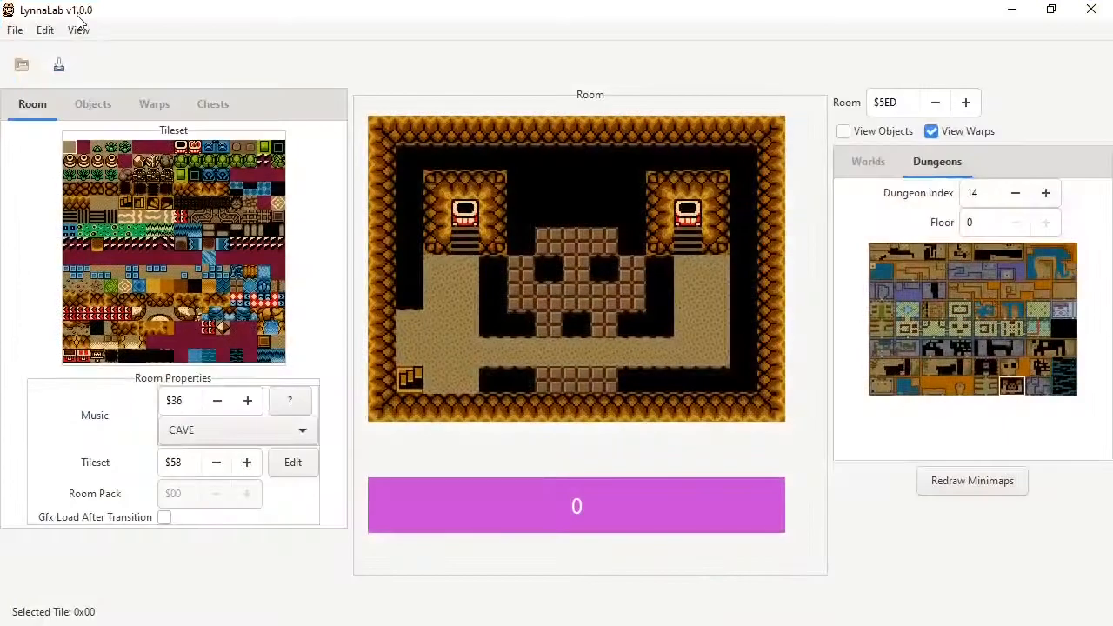
left_click(45, 31)
left_click(65, 69)
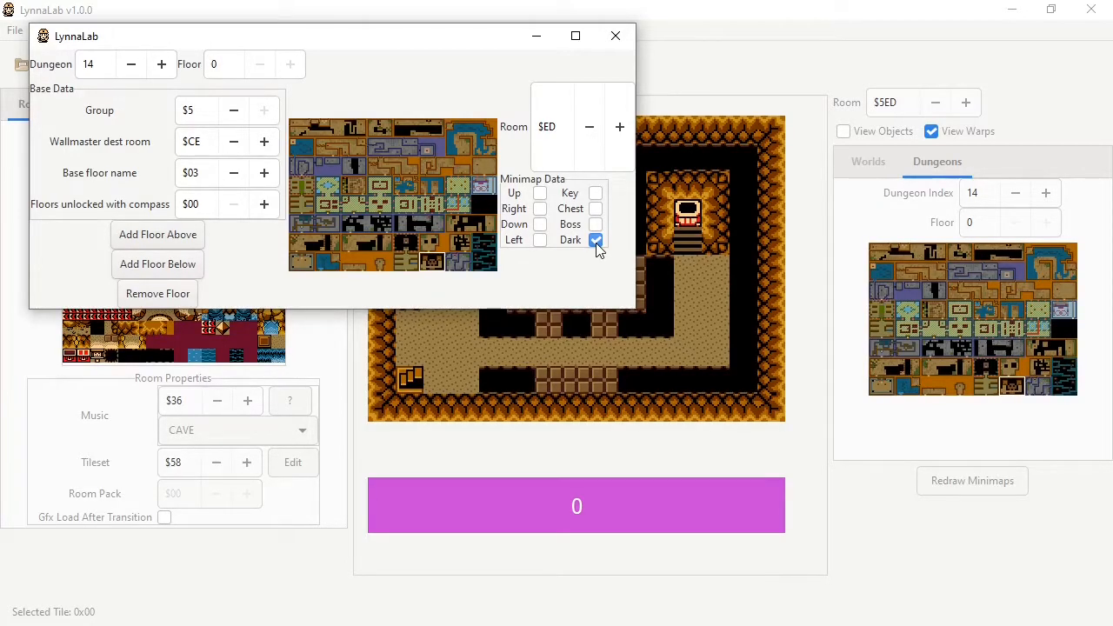
left_click(615, 35)
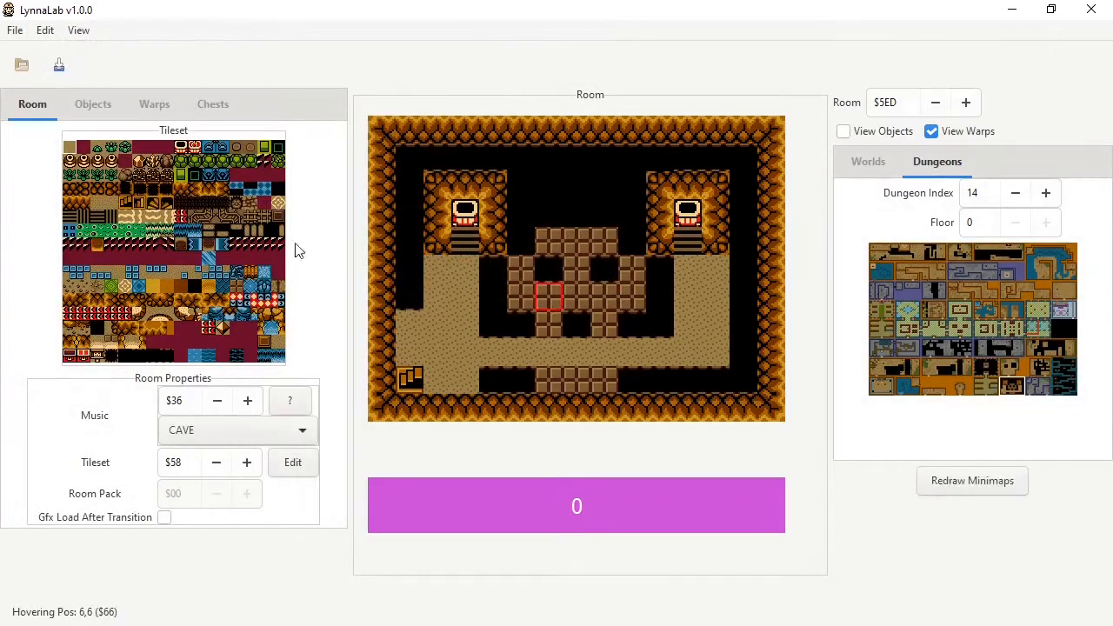
Select the dark room handler among room $5ED's main objects and read its documentation.
left_click(93, 103)
left_click(35, 150)
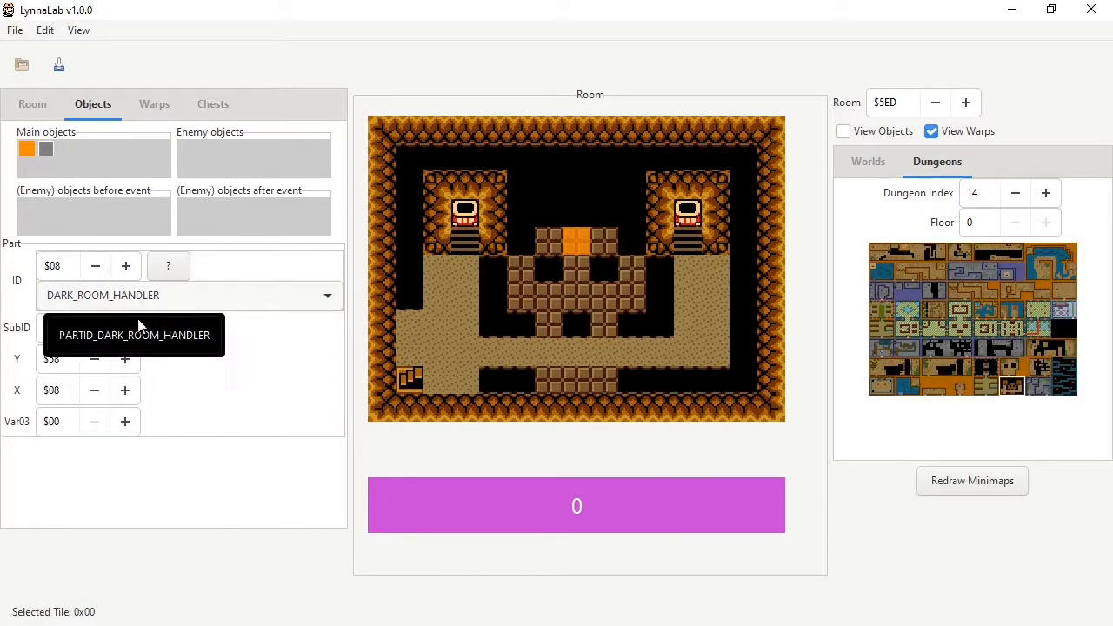
left_click(166, 328)
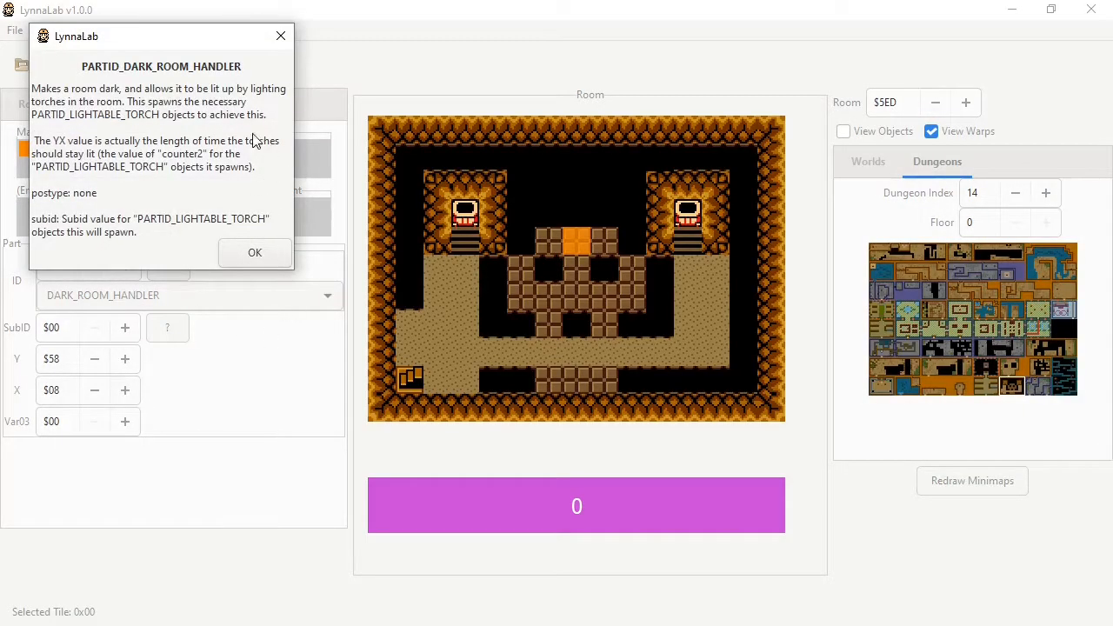
left_click(281, 37)
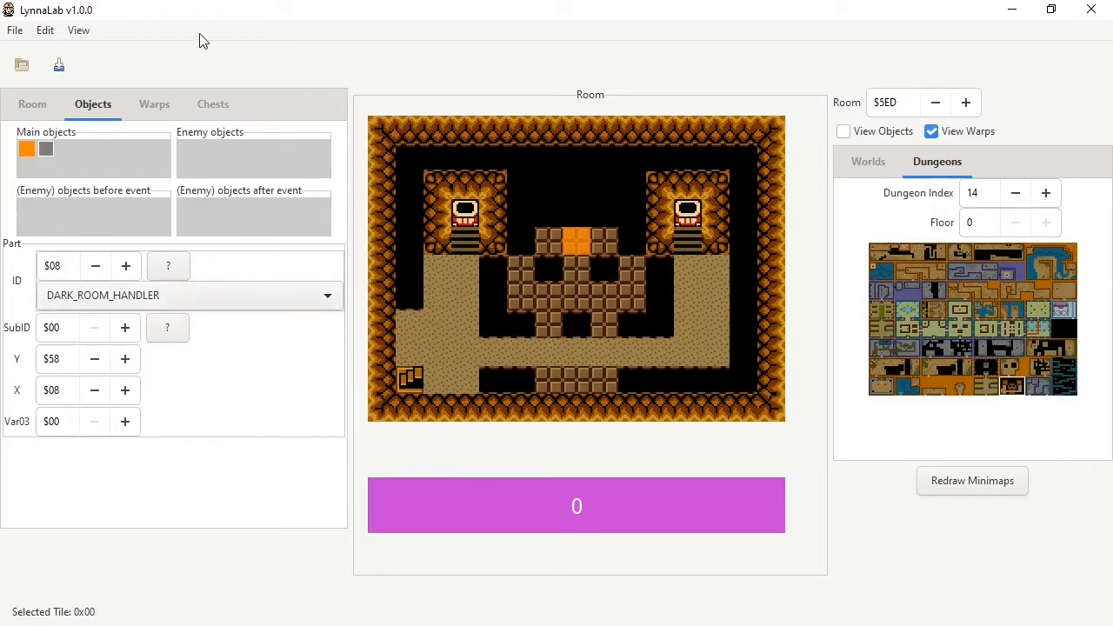
Look over dungeon 14's map and base data in the Dungeon Editor again and close the editor.
left_click(44, 30)
left_click(59, 51)
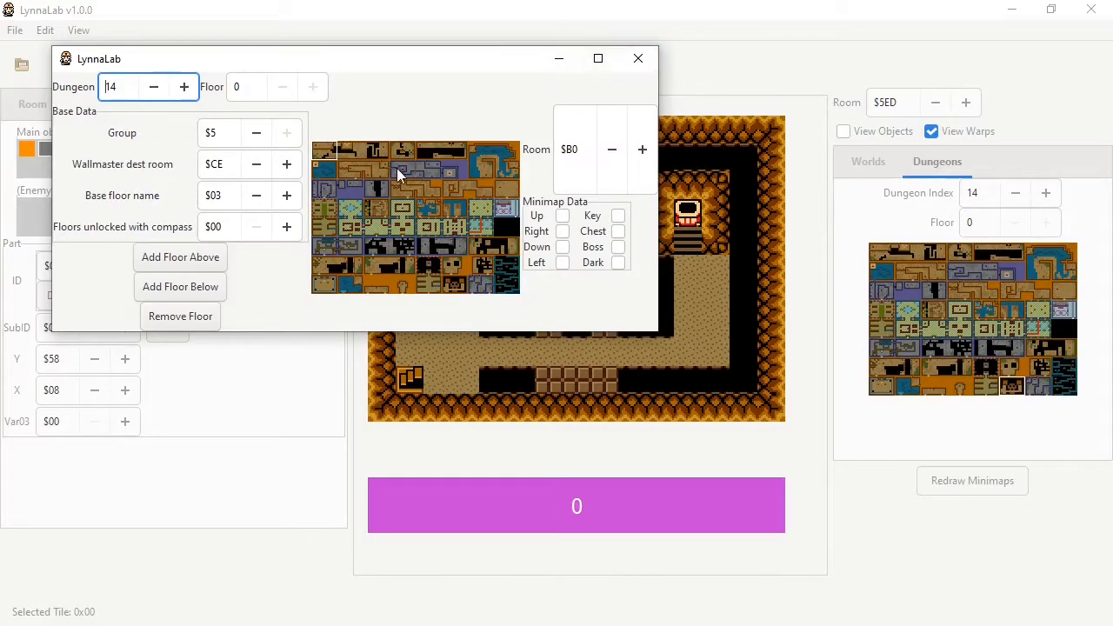
left_click(638, 58)
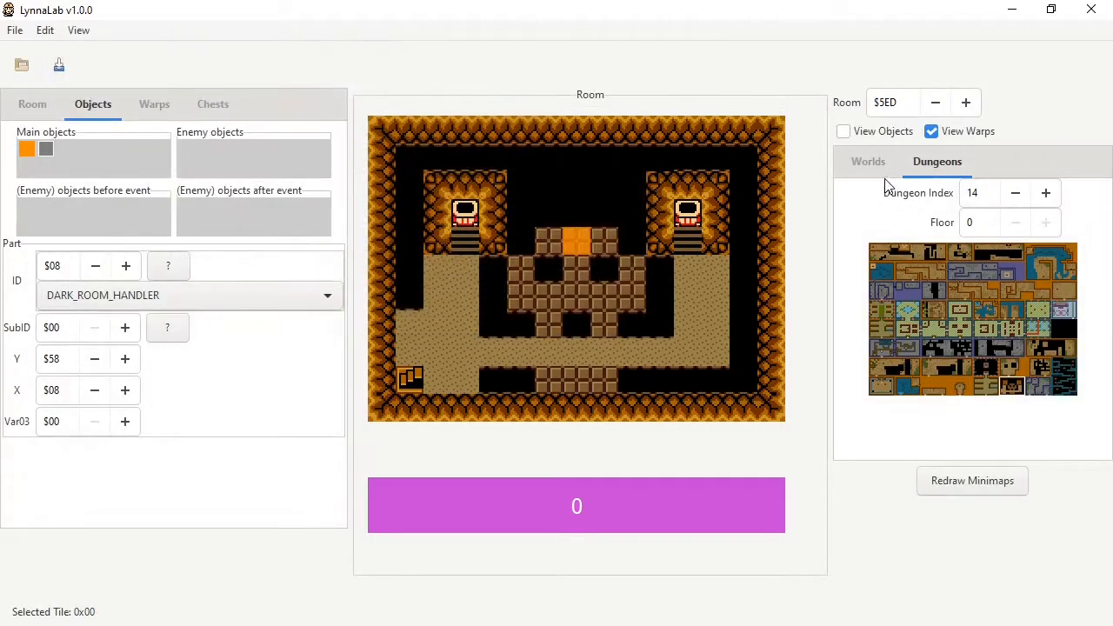
left_click(45, 31)
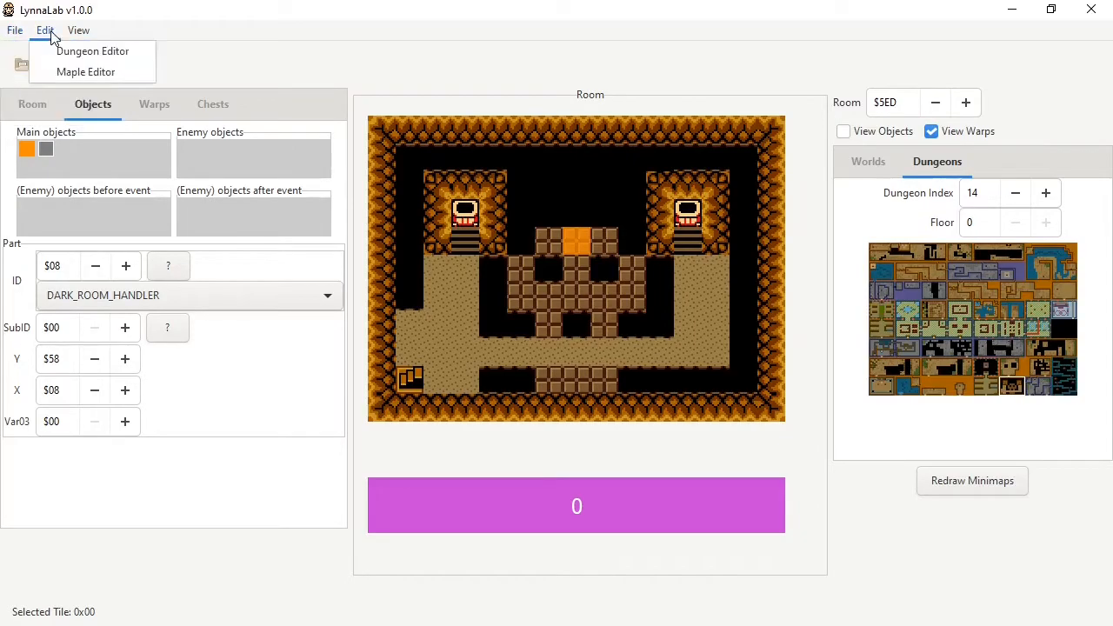
key("Escape")
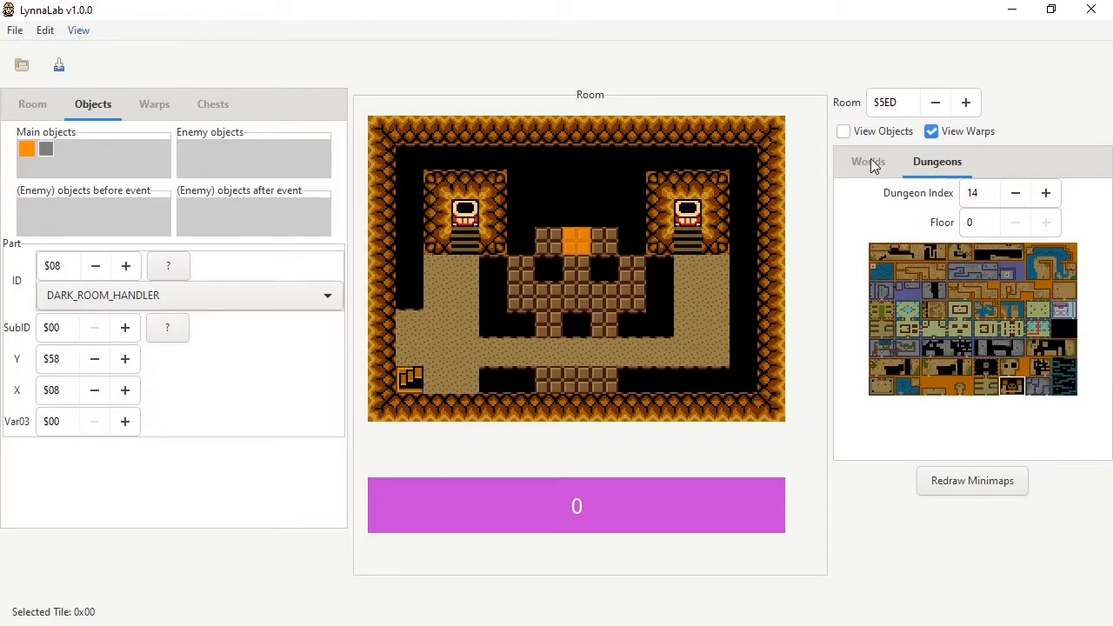
Switch the dungeon display to index 1 and check that dungeon's Group value in the Dungeon Editor.
left_click(1016, 194)
left_click_drag(992, 195, 936, 187)
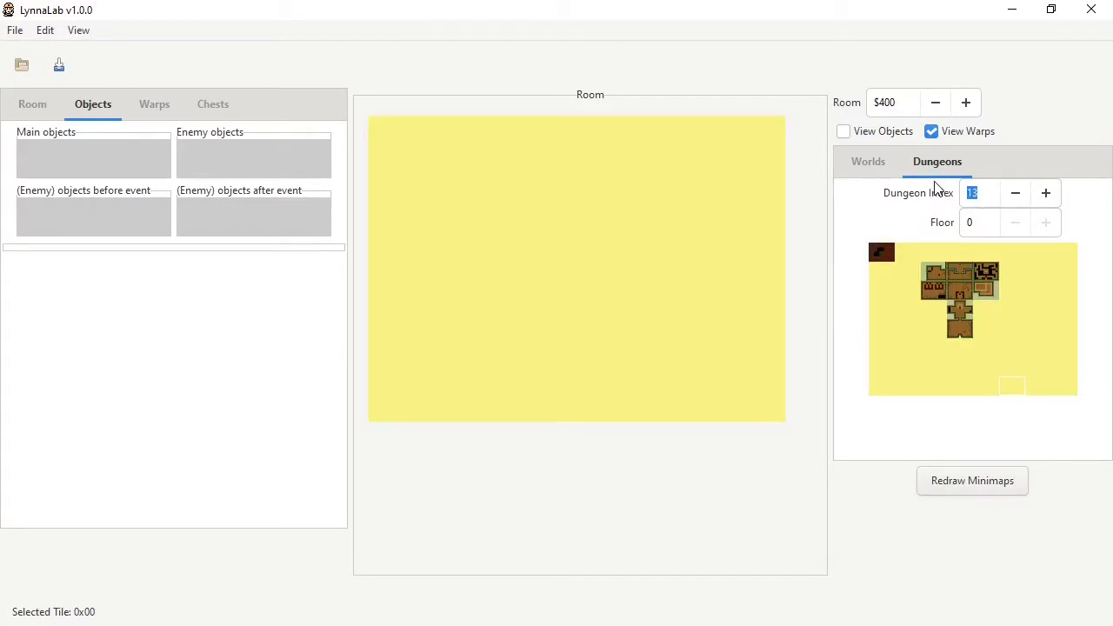
type("1")
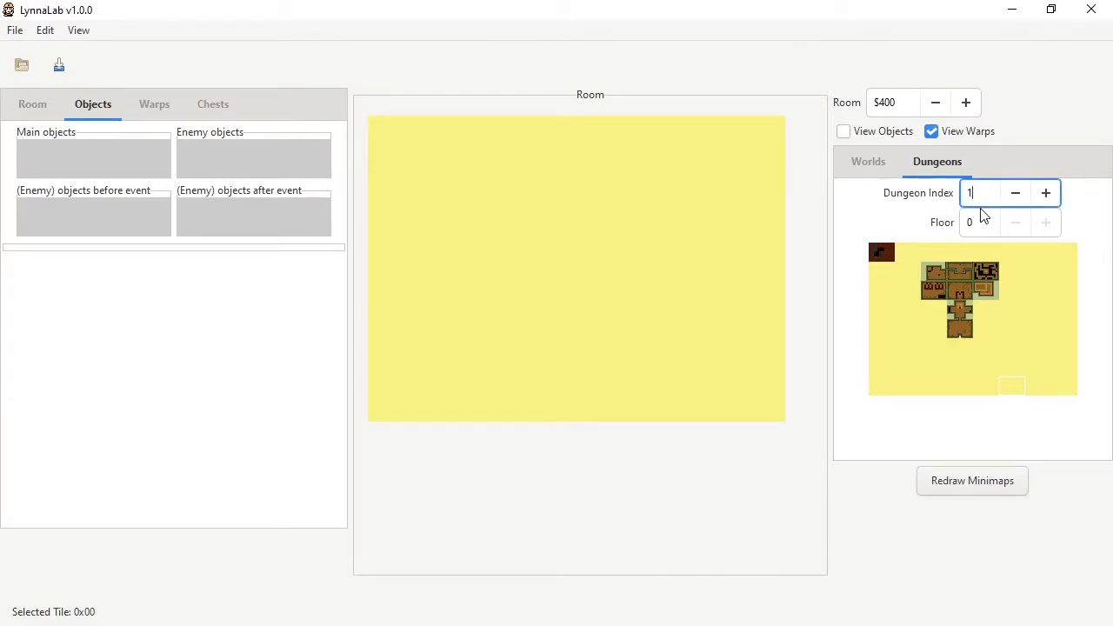
left_click(44, 33)
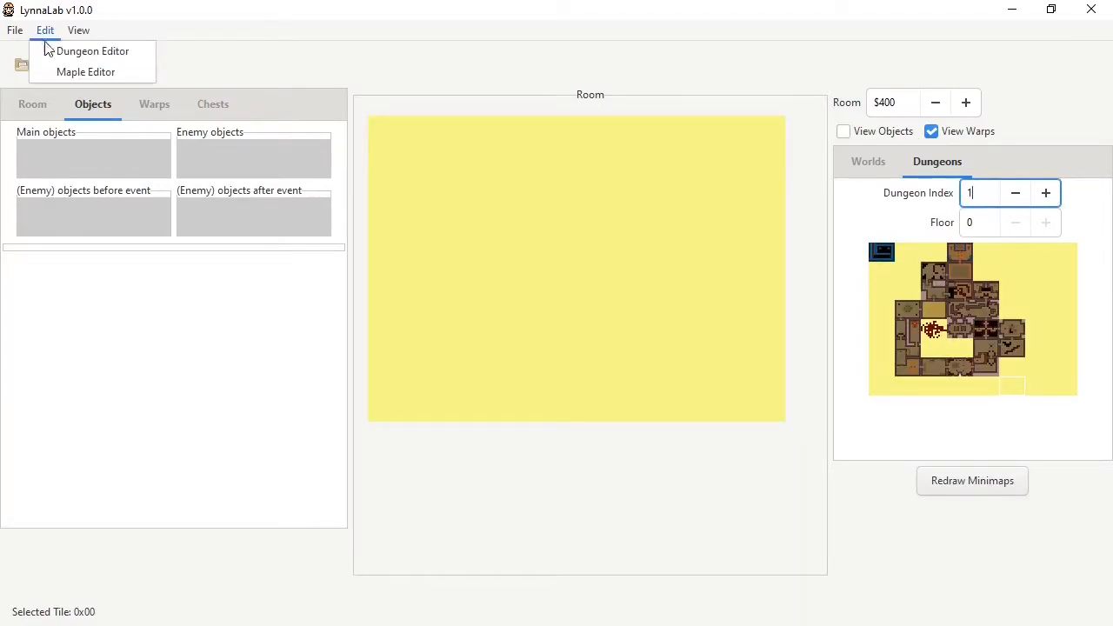
left_click(52, 51)
left_click_drag(258, 154, 136, 152)
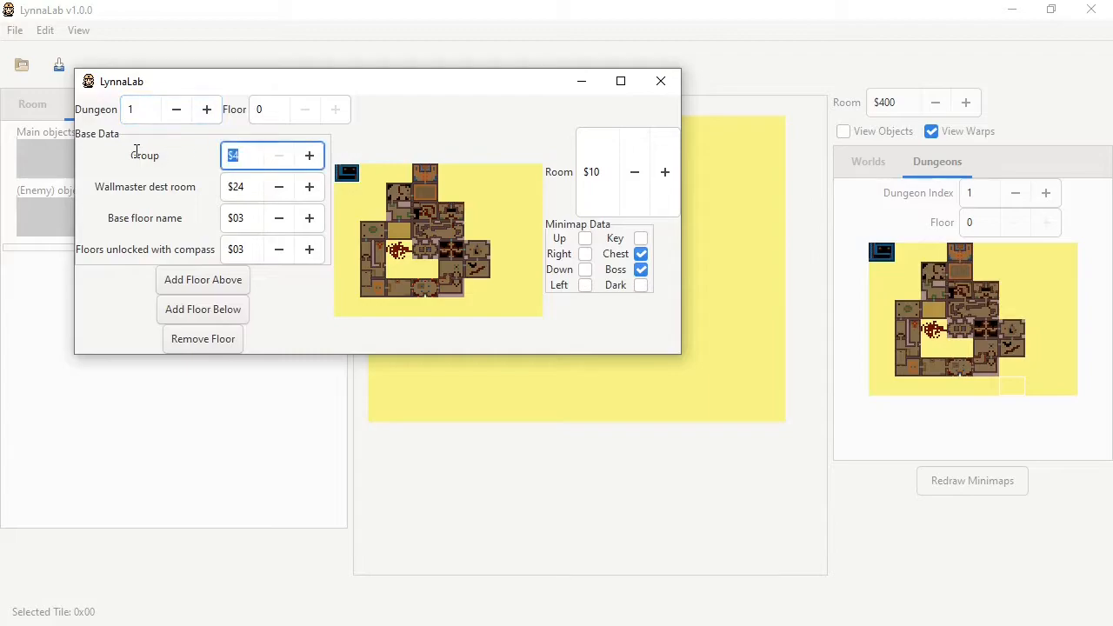
Browse the rooms on dungeon 1's map, ending at side-scrolling room $610, and compare the group digit of their room numbers.
left_click(972, 323)
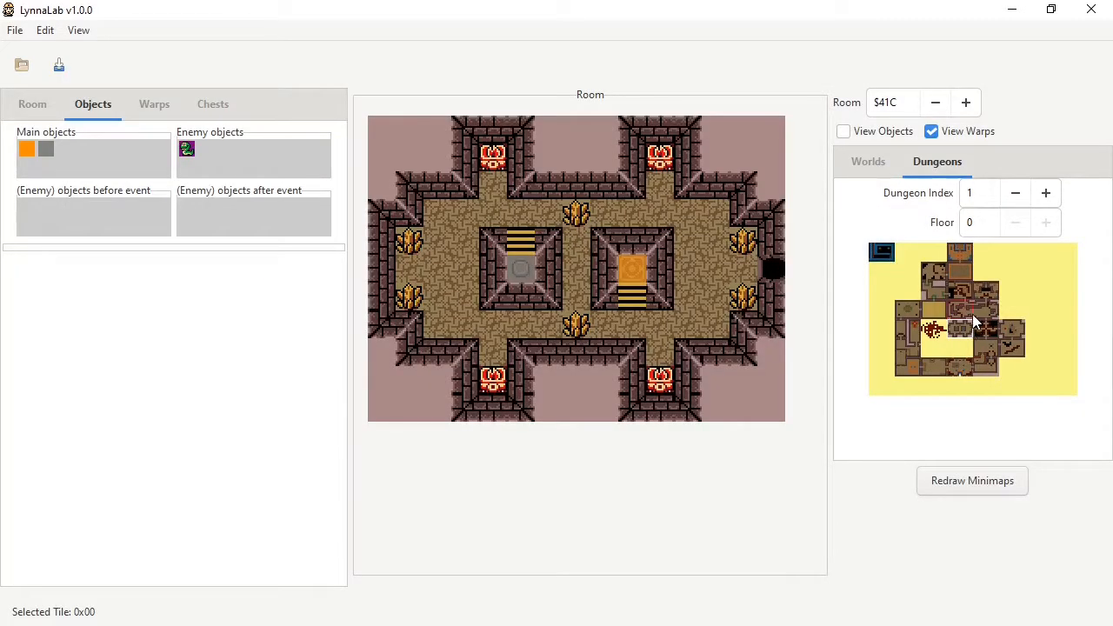
left_click(963, 313)
left_click(882, 103)
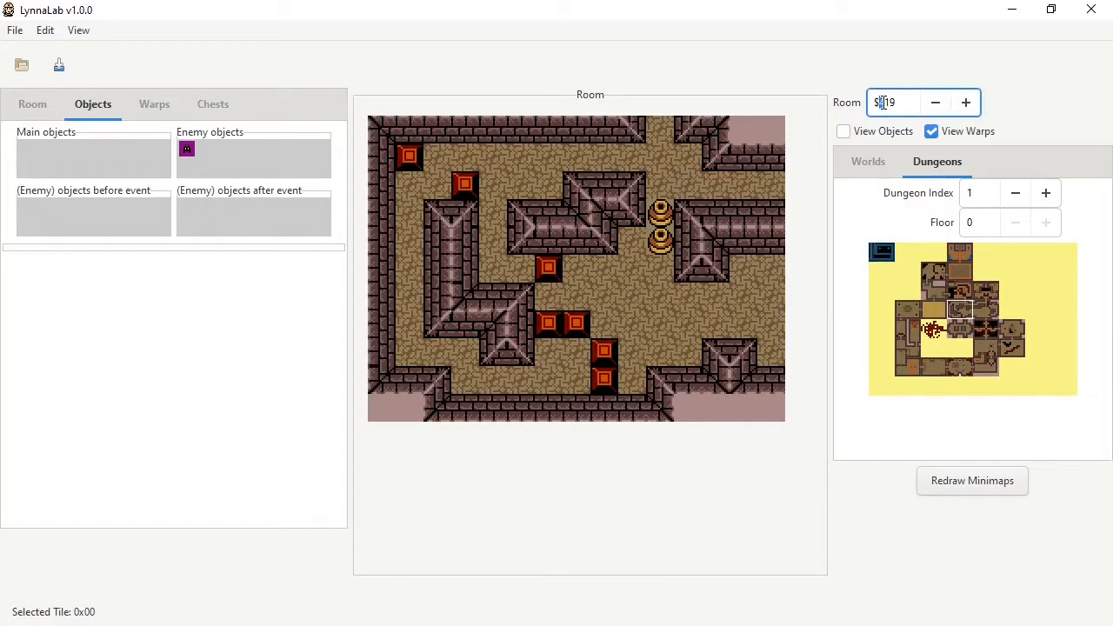
left_click(986, 331)
left_click(988, 345)
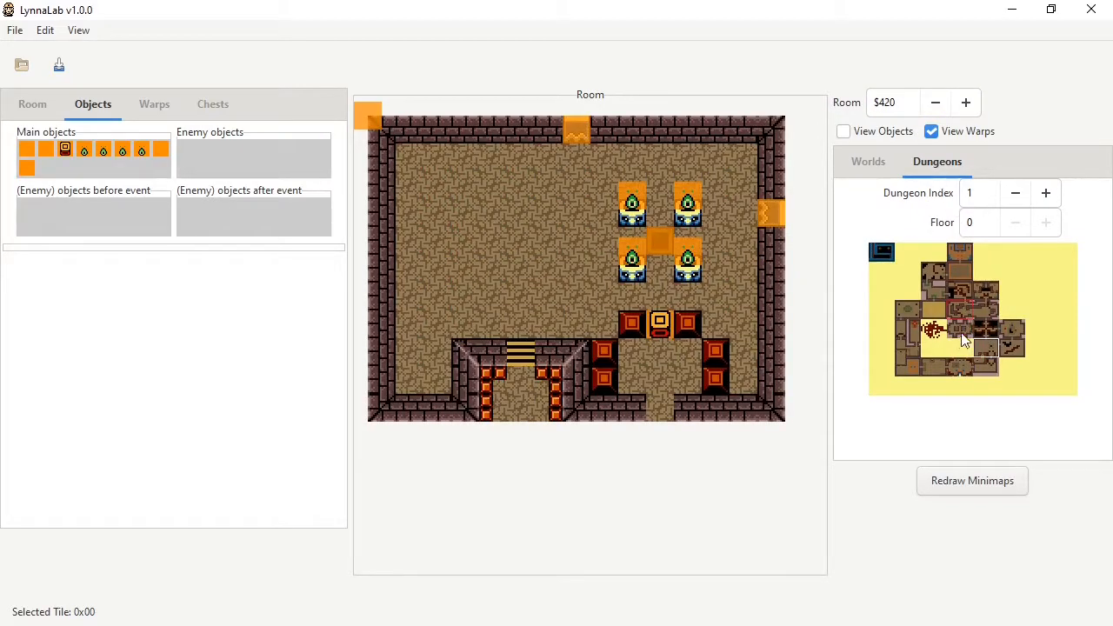
left_click(964, 380)
left_click(986, 362)
left_click(988, 325)
left_click(956, 310)
left_click(916, 313)
left_click(900, 347)
left_click(882, 252)
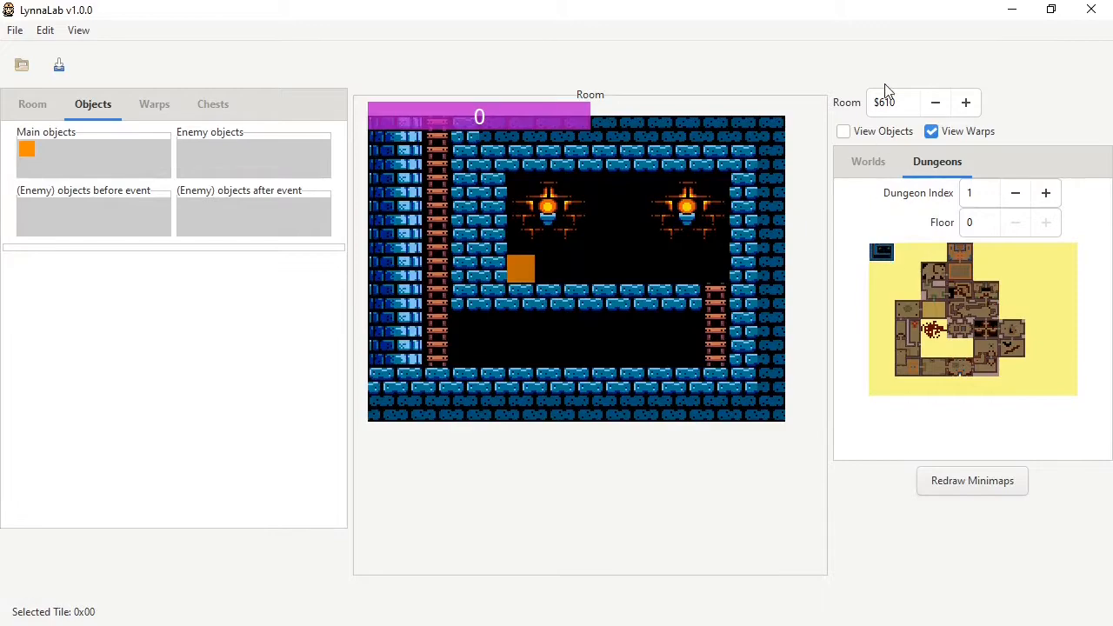
left_click(880, 103)
left_click_drag(880, 103, 880, 177)
Show the group 4 world map and turn off the darkening of used dungeon rooms.
left_click(880, 174)
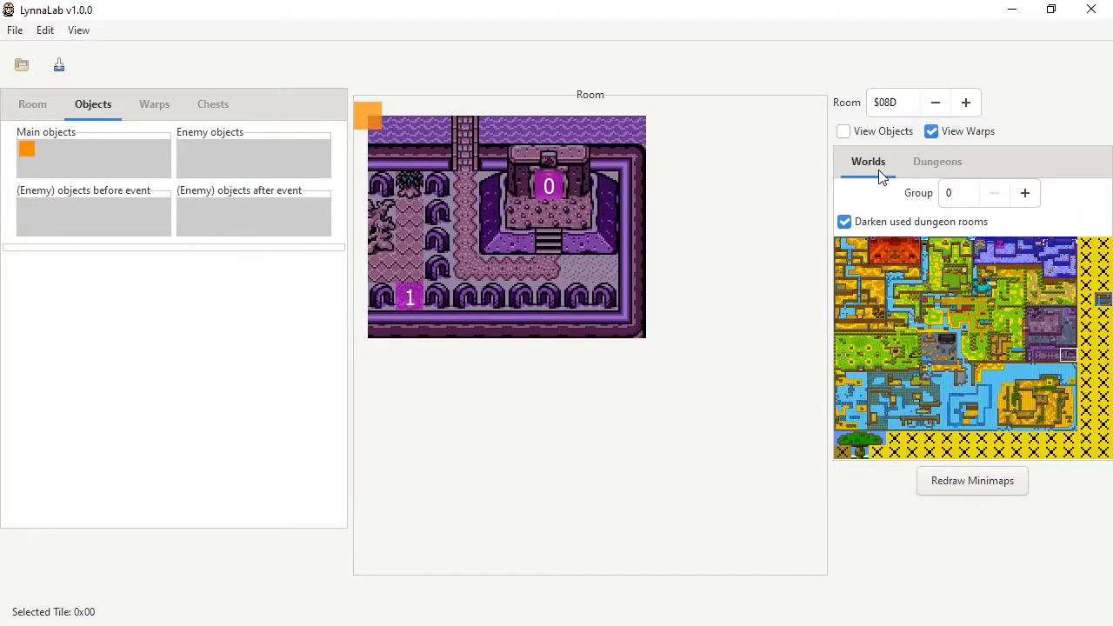
left_click(1024, 193)
left_click(1022, 200)
left_click(1021, 200)
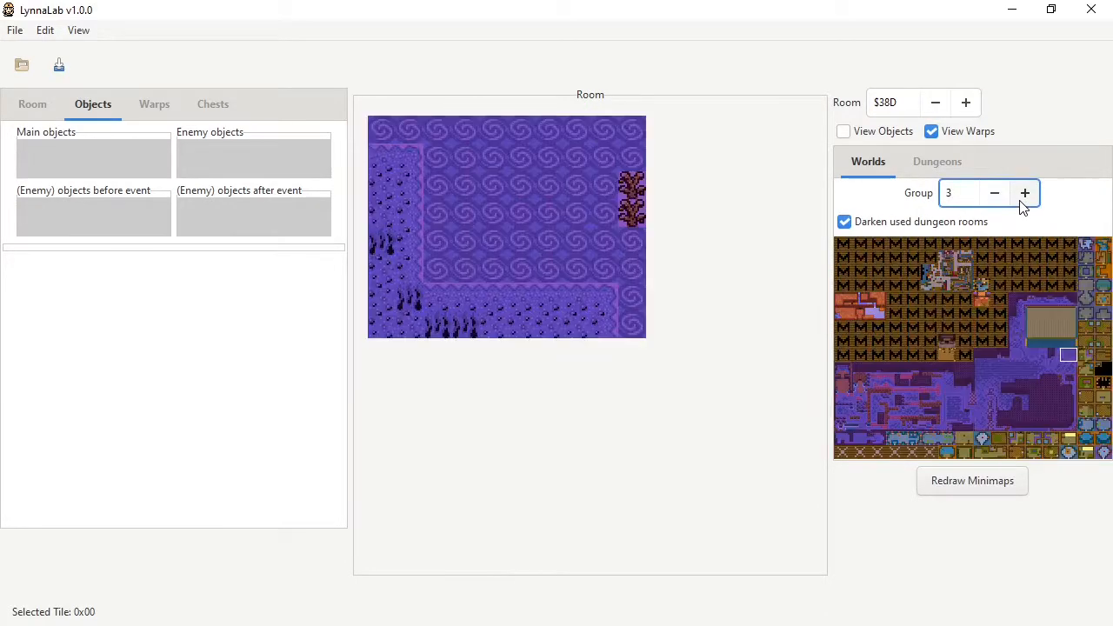
left_click(1021, 200)
left_click(917, 222)
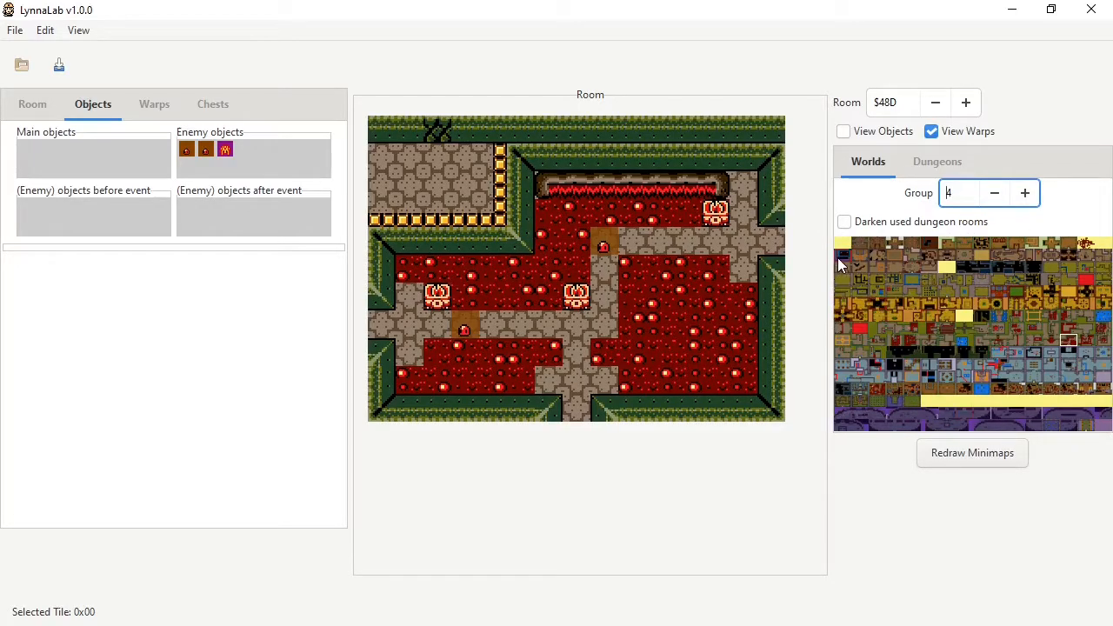
Examine various dungeon rooms across the group 4 map, including $41C, $404 and $449.
left_click(1053, 257)
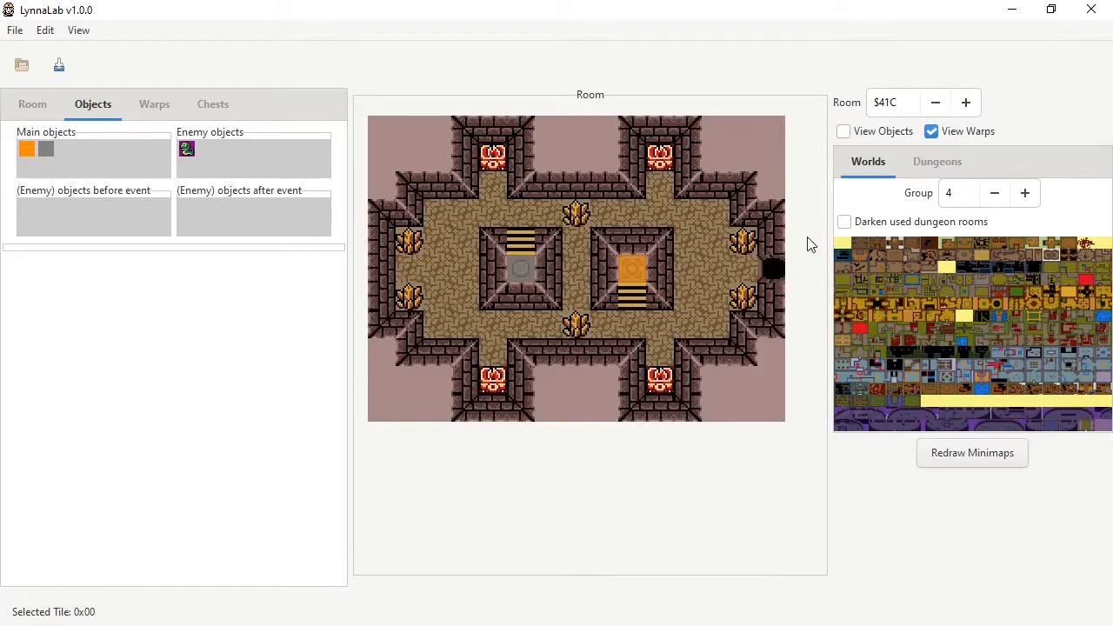
left_click(919, 240)
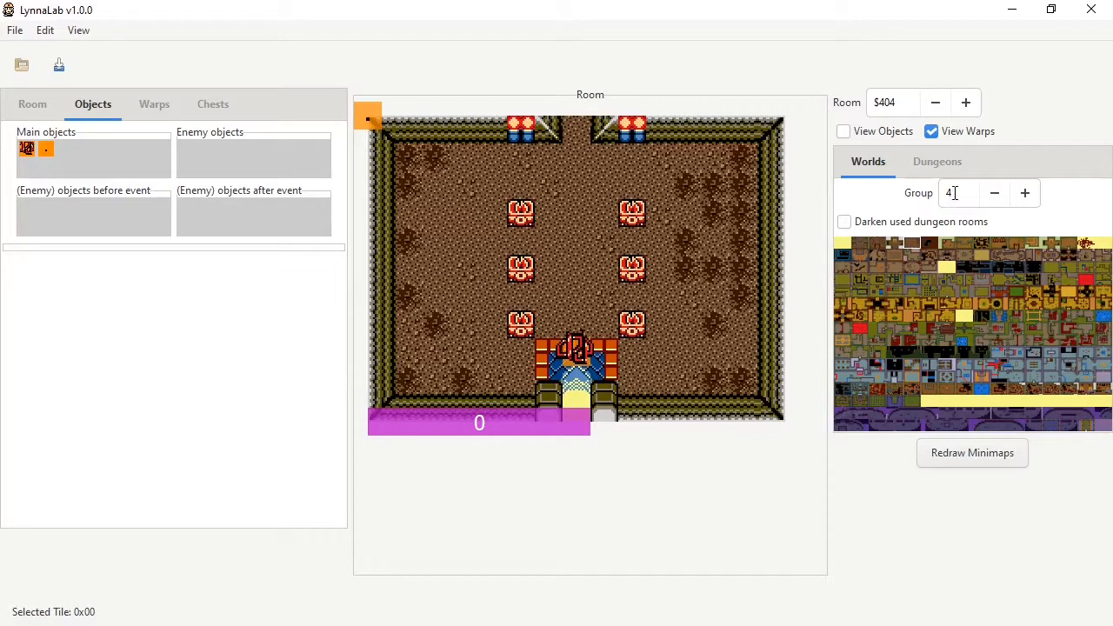
left_click(851, 239)
left_click(861, 244)
left_click(894, 255)
left_click(949, 279)
left_click(980, 265)
left_click(998, 291)
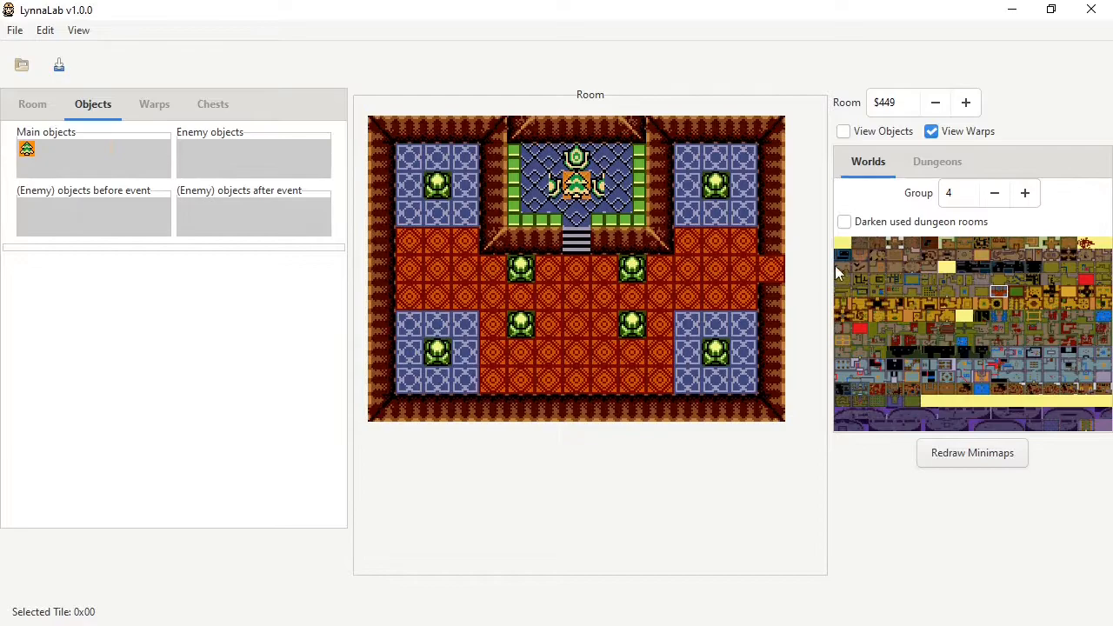
left_click(1085, 425)
Show the group 5 map and examine several of its rooms, including $536.
left_click(1024, 192)
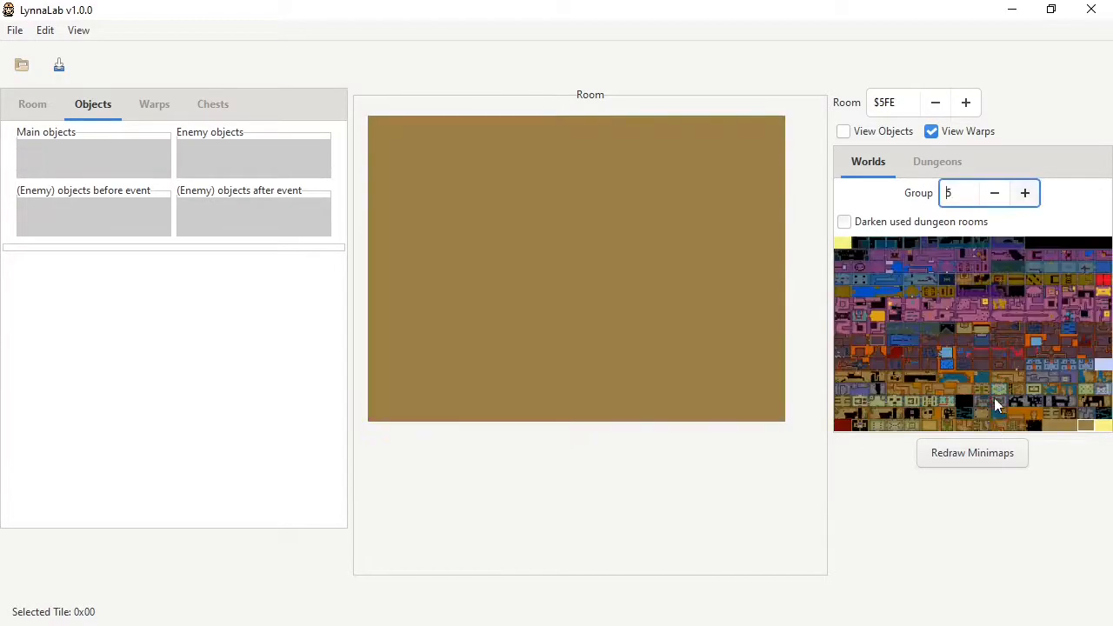
left_click(865, 259)
left_click(920, 260)
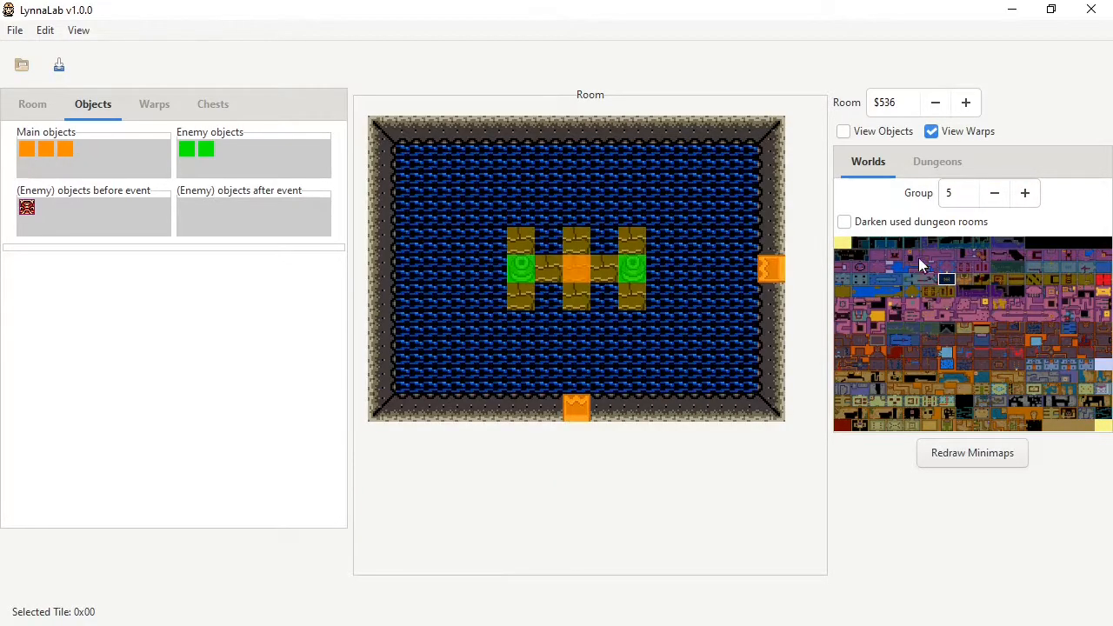
left_click(898, 253)
View the maps of groups 6 and 7, return to group 6 and open side-scrolling room $610.
left_click(1026, 195)
left_click(1026, 197)
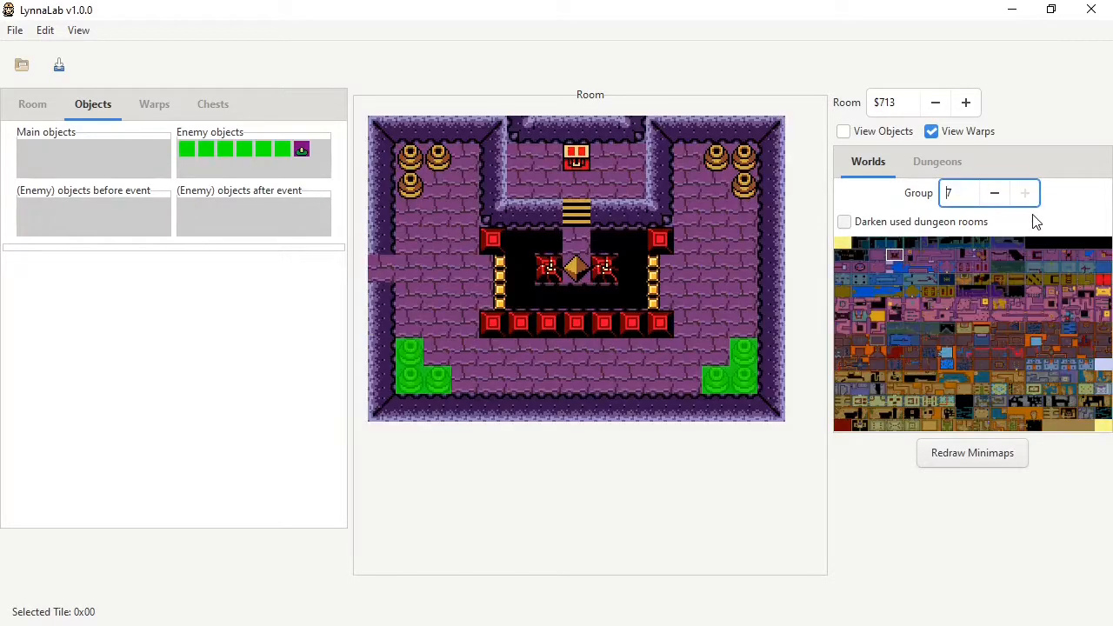
left_click(999, 195)
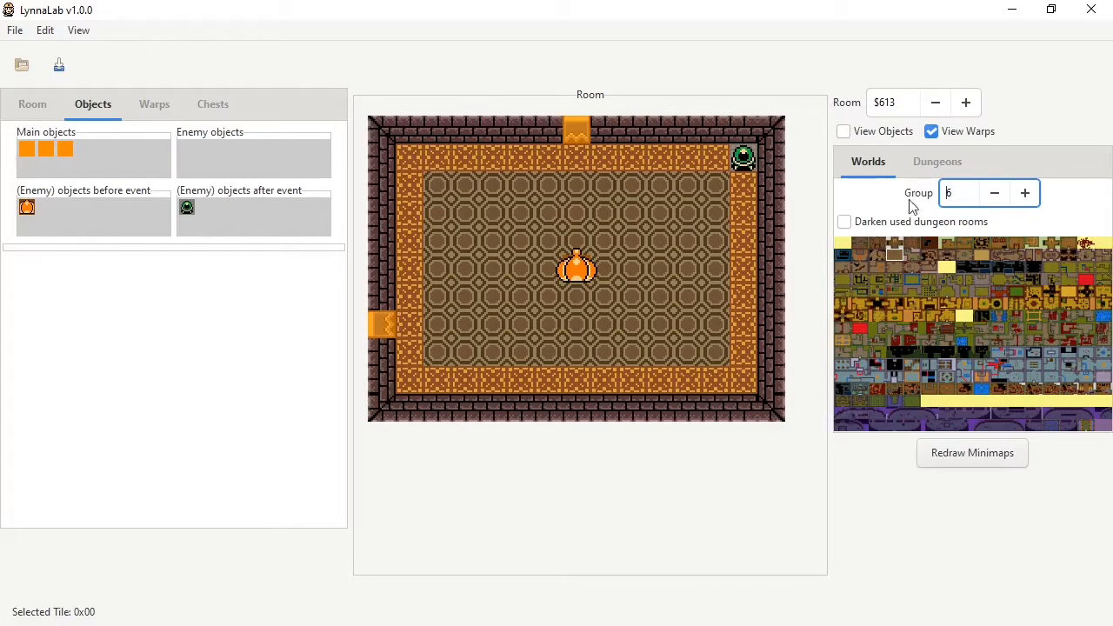
left_click(850, 252)
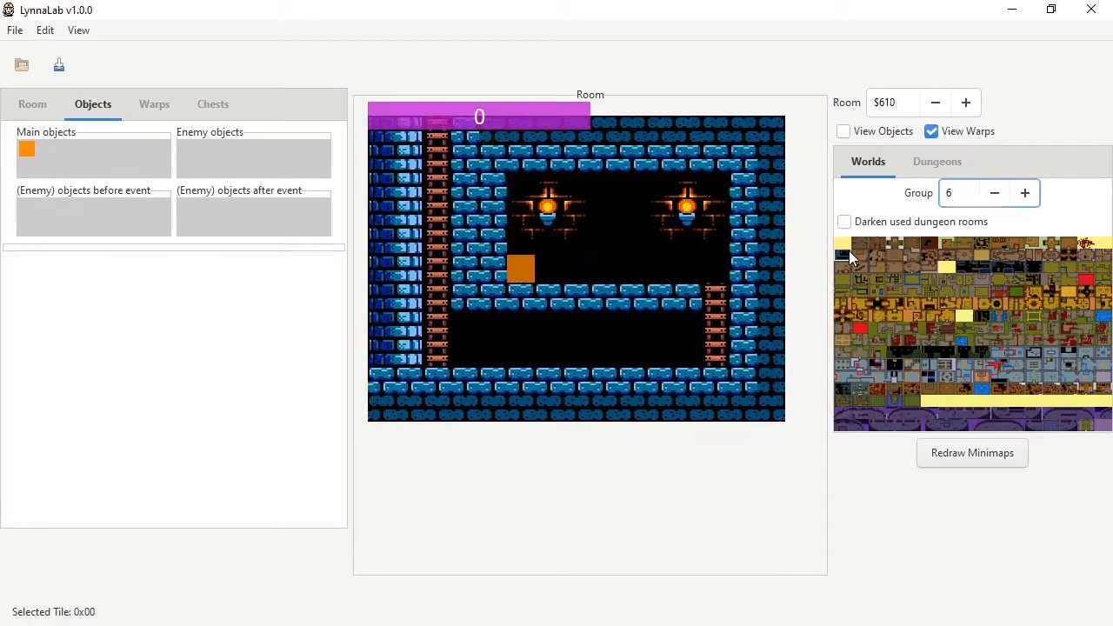
Compare side-scrolling room $610 with its group 4 counterpart, $410, and return to group 6.
left_click(996, 193)
left_click(996, 194)
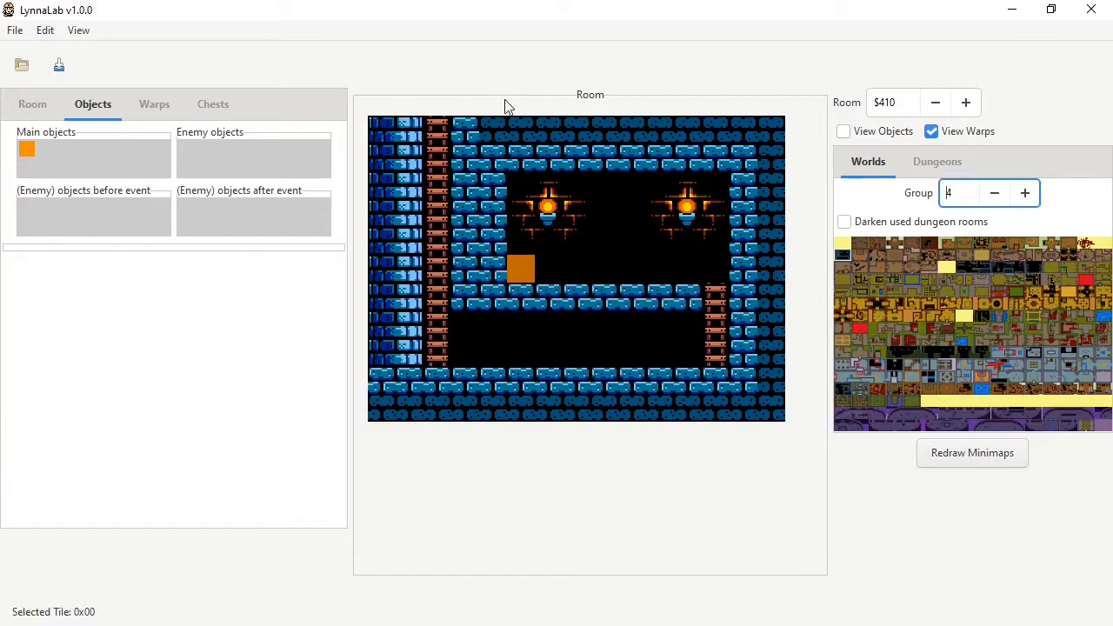
left_click(1023, 196)
left_click(1023, 197)
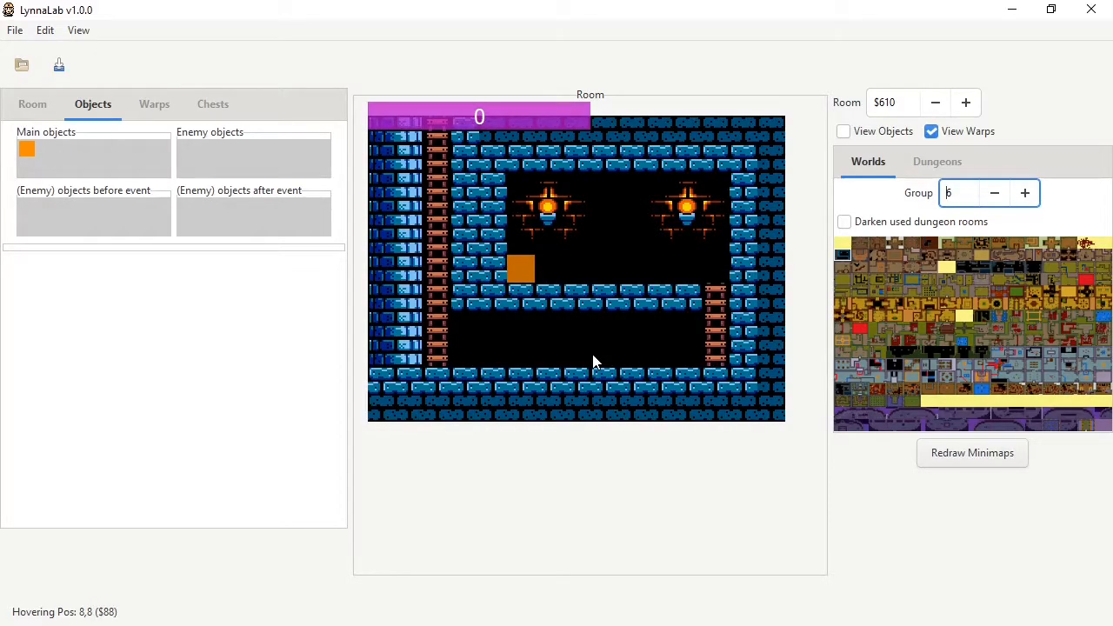
Return to the dungeon 1 map and highlight the group digit in room $610's number.
left_click(936, 163)
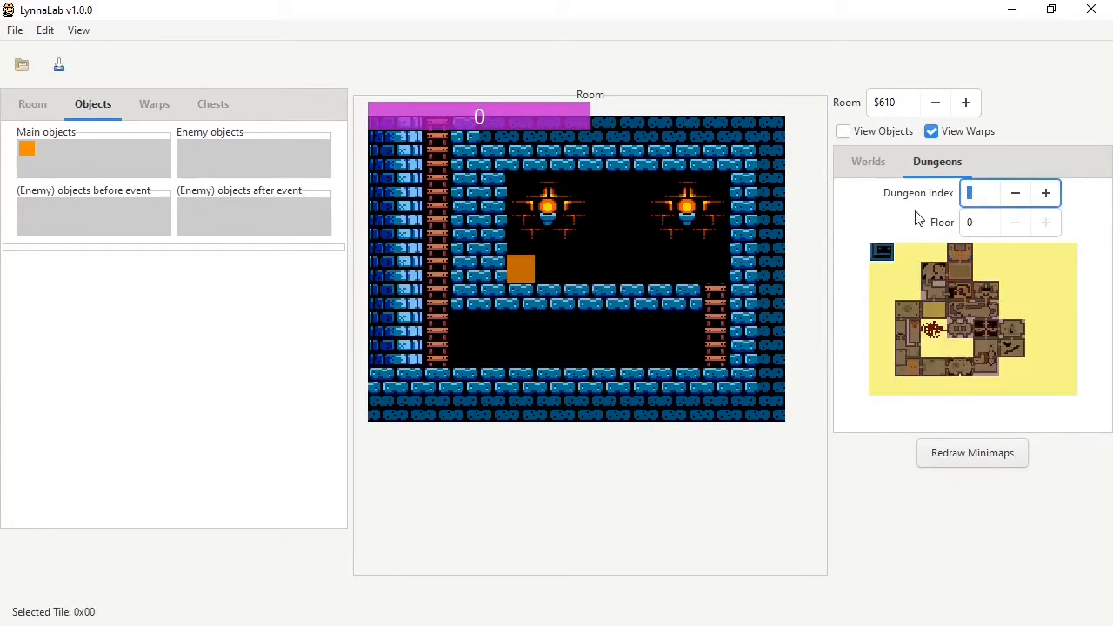
left_click(883, 276)
left_click(908, 293)
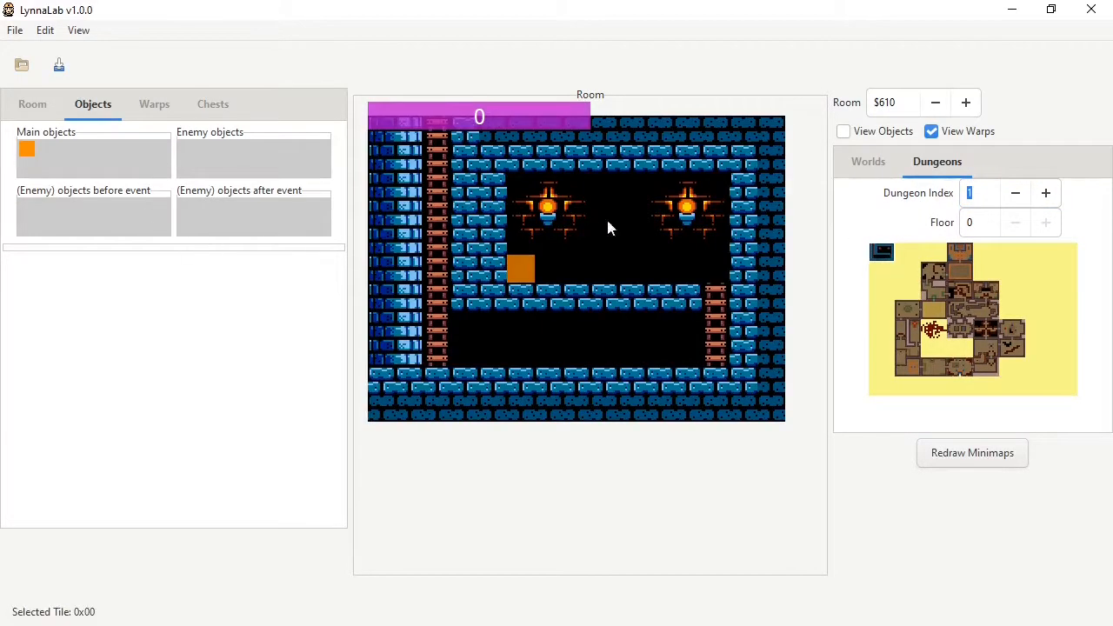
left_click(880, 103)
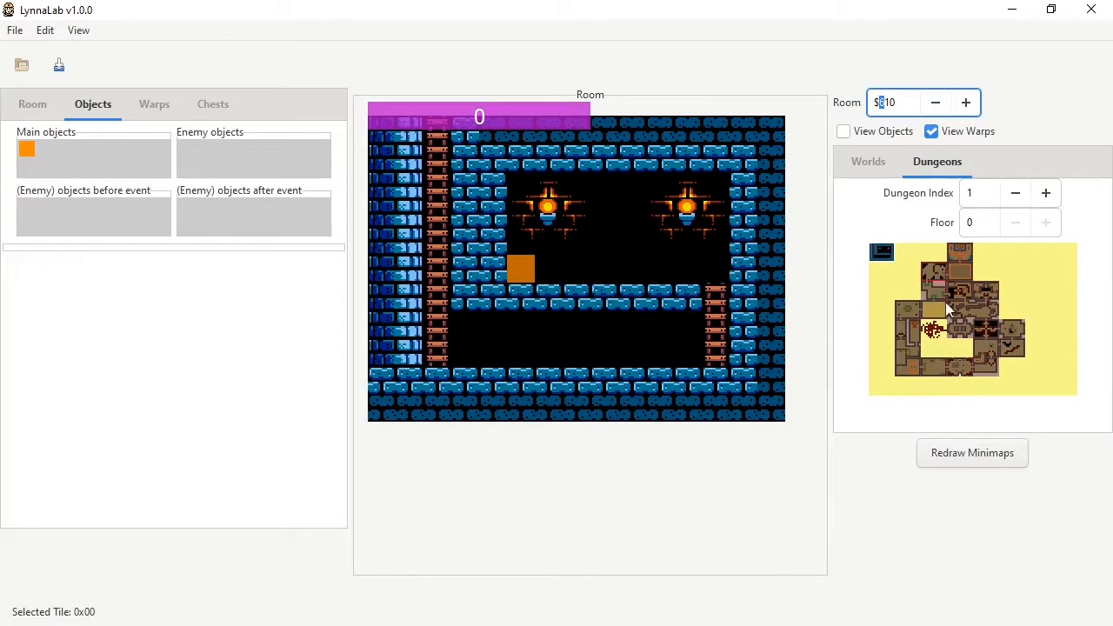
Open room $41B in dungeon 1, inspect its screen warp's destination room, and follow the warp to room $610.
left_click(953, 291)
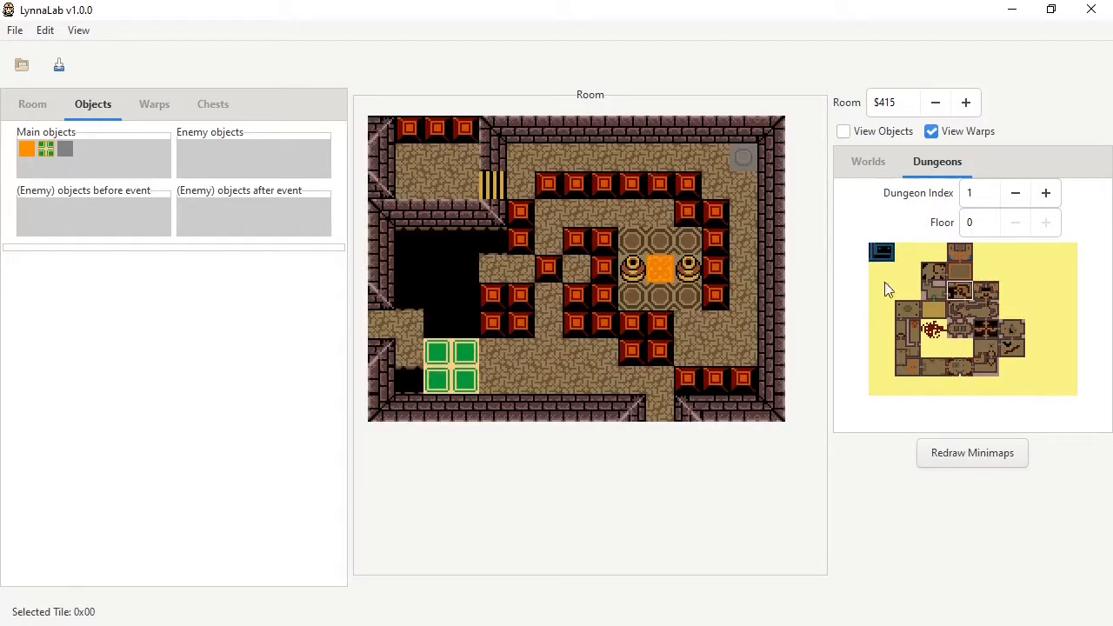
left_click(908, 343)
left_click(907, 335)
left_click(564, 526)
left_click(156, 108)
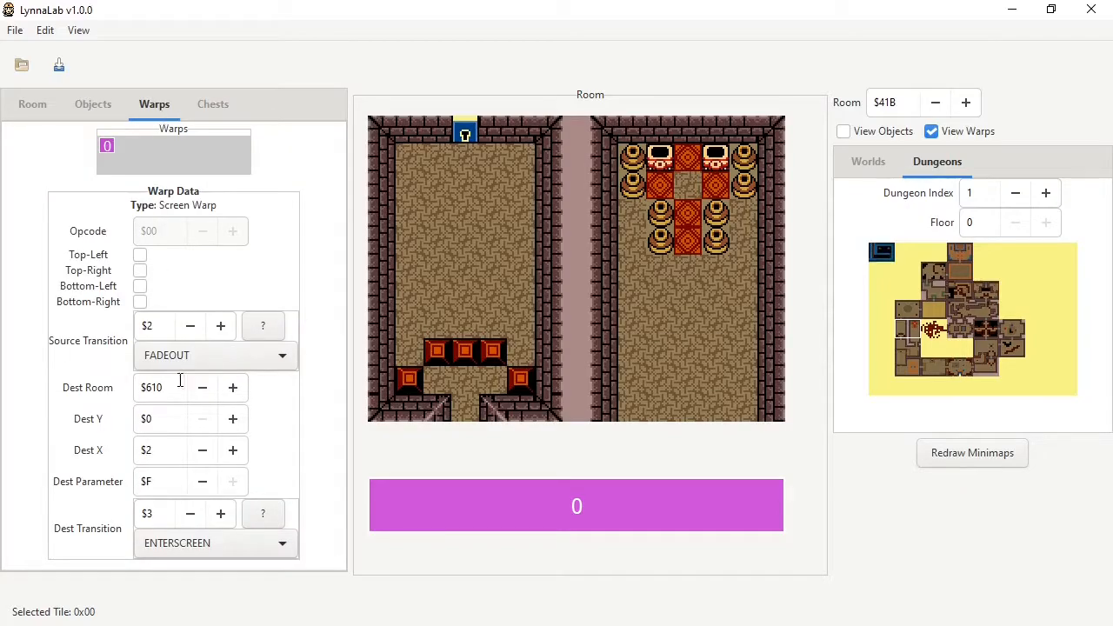
left_click_drag(144, 387, 191, 386)
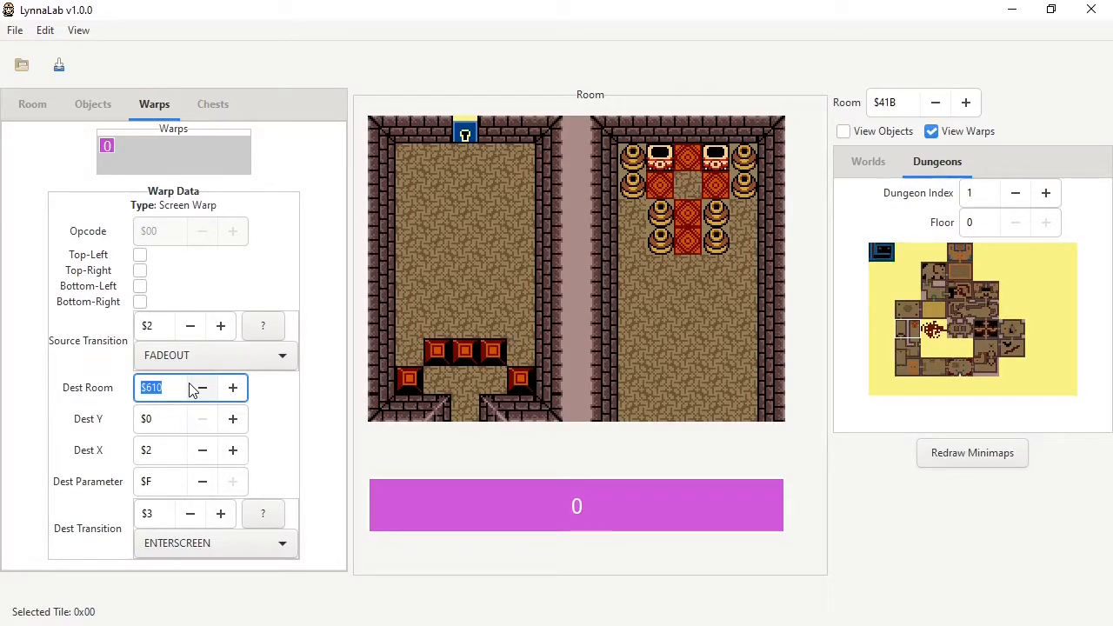
right_click(588, 498)
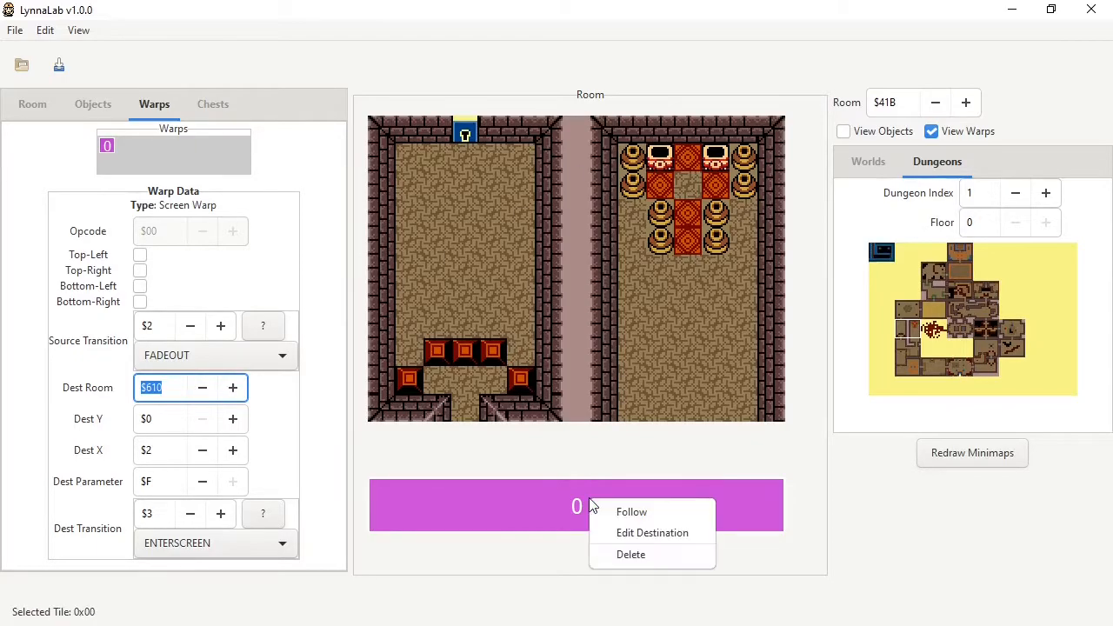
left_click(612, 506)
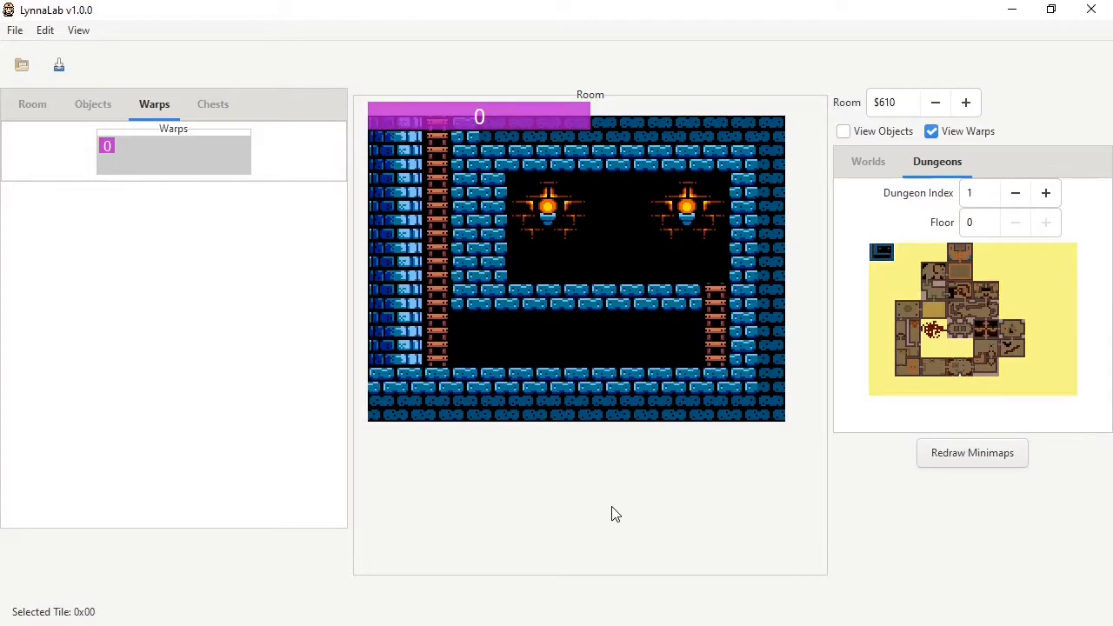
Open rooms $423 and $425 from the dungeon 1 map.
left_click(960, 374)
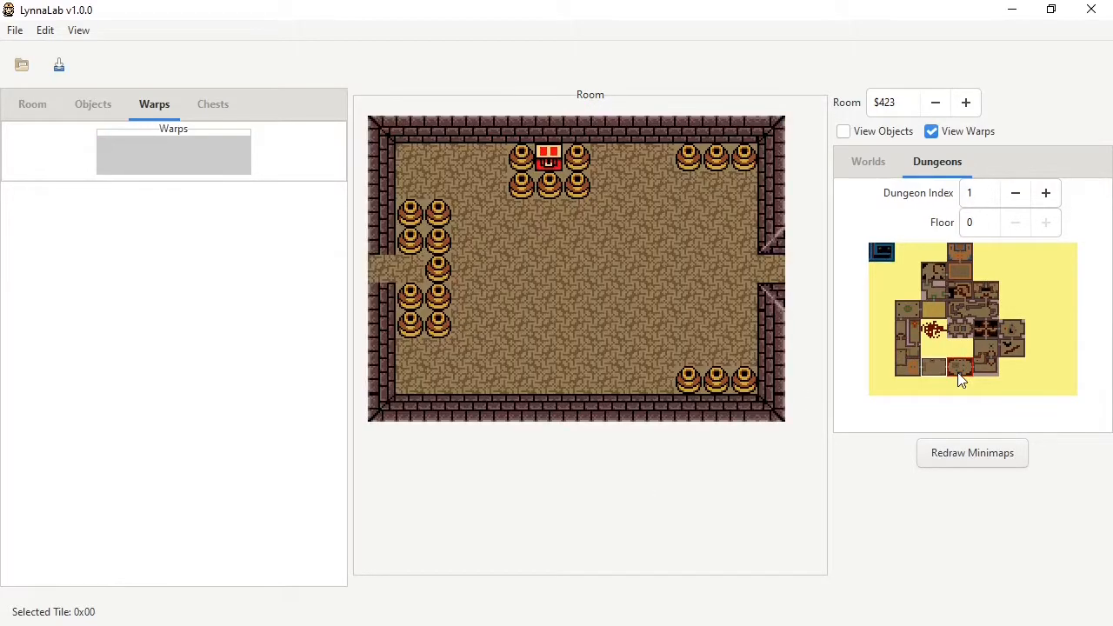
left_click(979, 373)
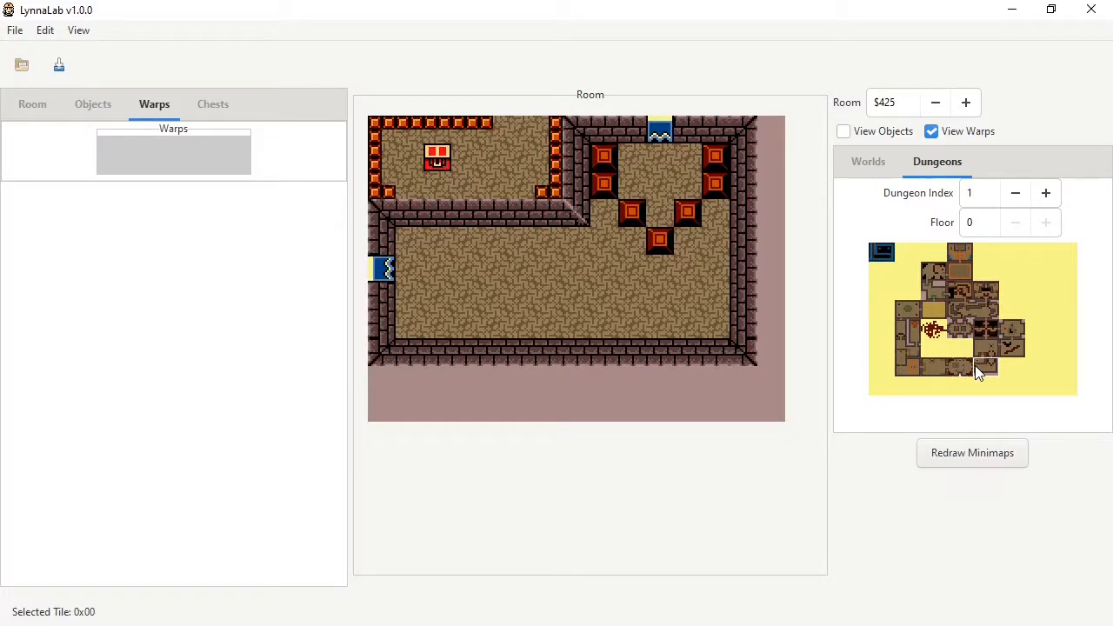